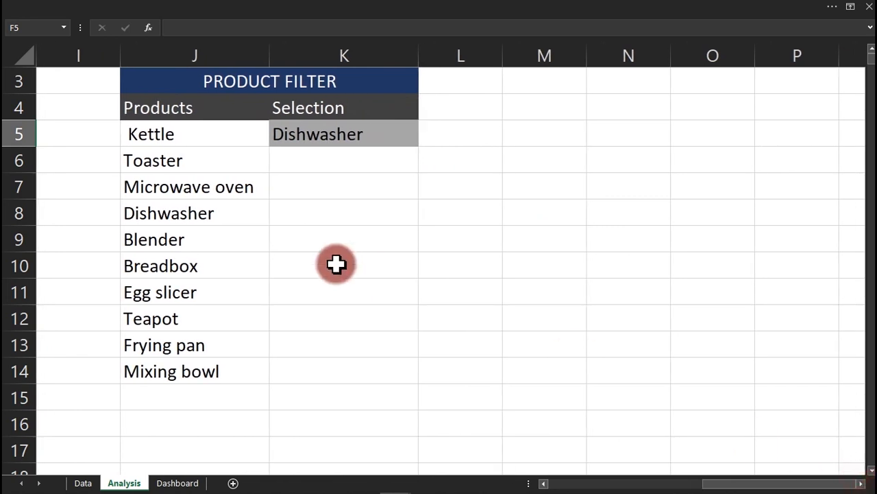
# Copy the PRODUCT FILTER table (J3:K14 with its title) and paste it at M3.
pyautogui.moveTo(164, 117); pyautogui.dragTo(353, 366)
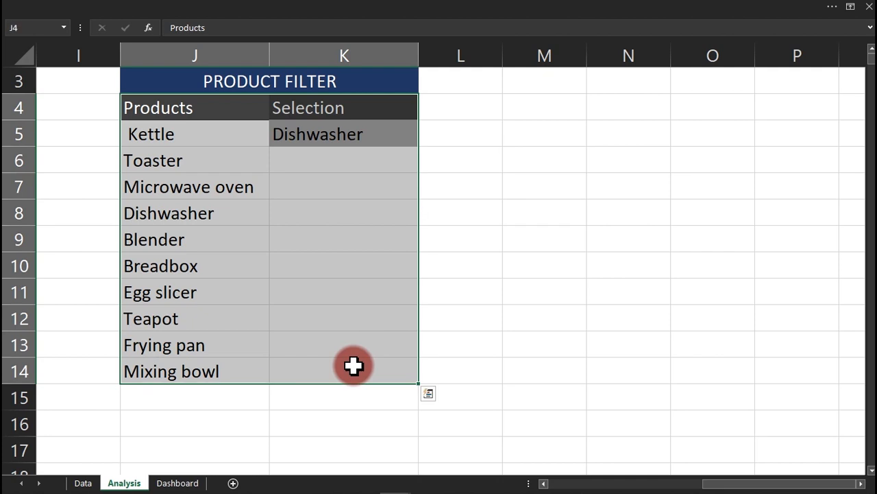
pyautogui.hotkey('ctrl', 'c')
pyautogui.click(140, 84)
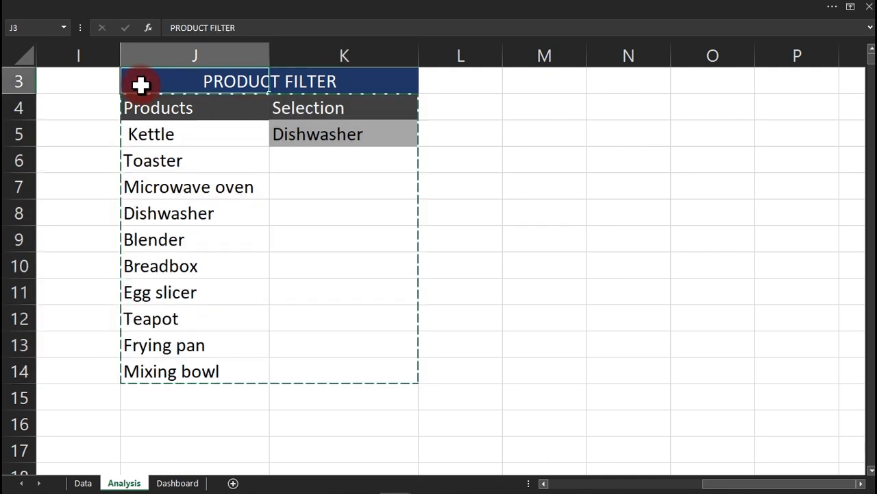
pyautogui.click(207, 155)
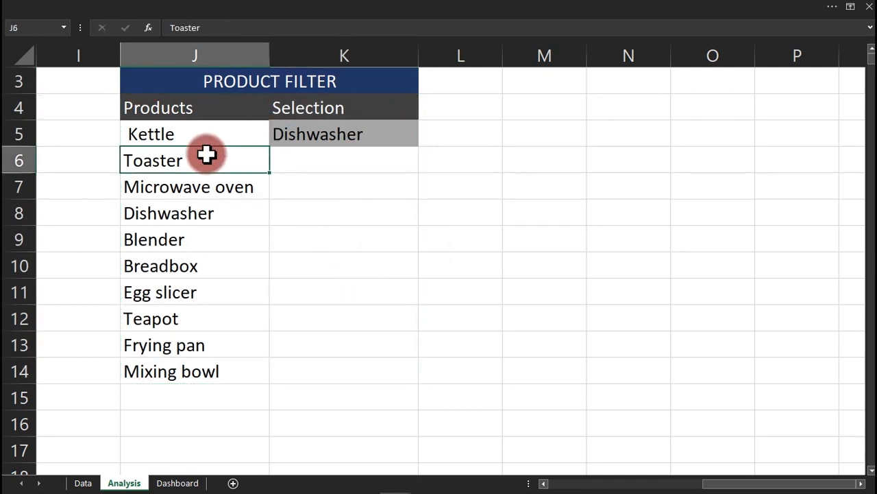
pyautogui.moveTo(170, 85); pyautogui.dragTo(375, 376)
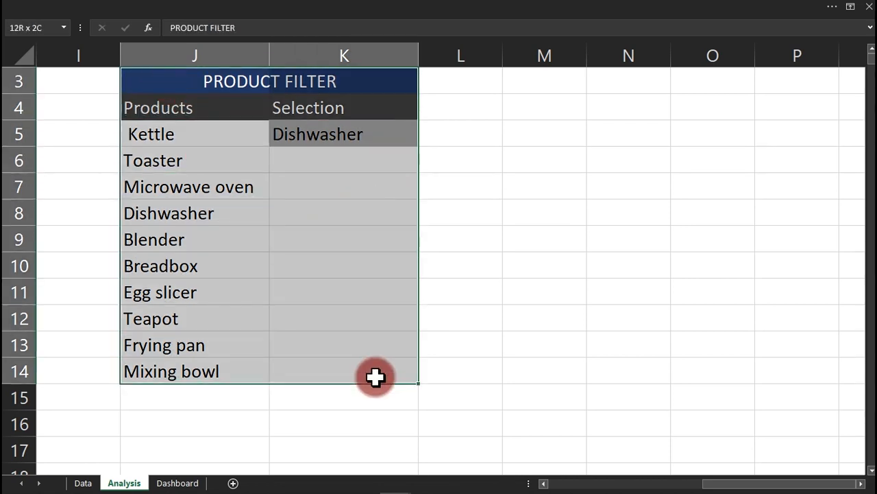
pyautogui.click(568, 84)
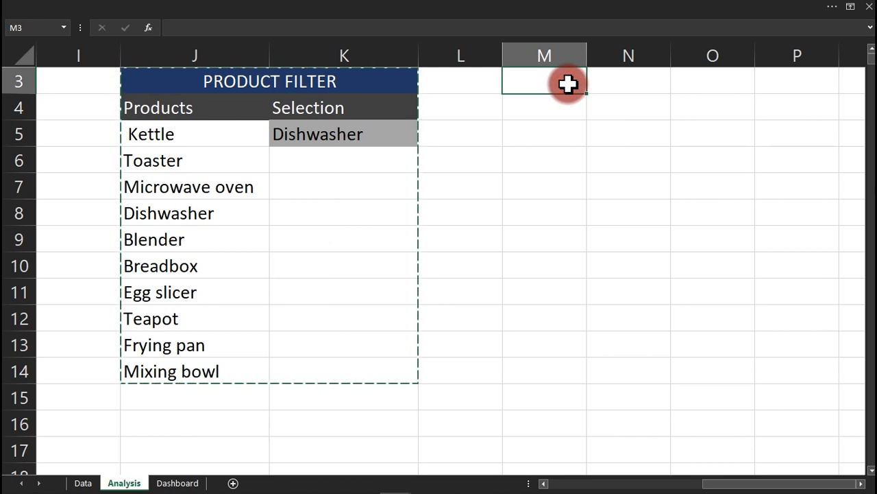
pyautogui.hotkey('ctrl', 'v')
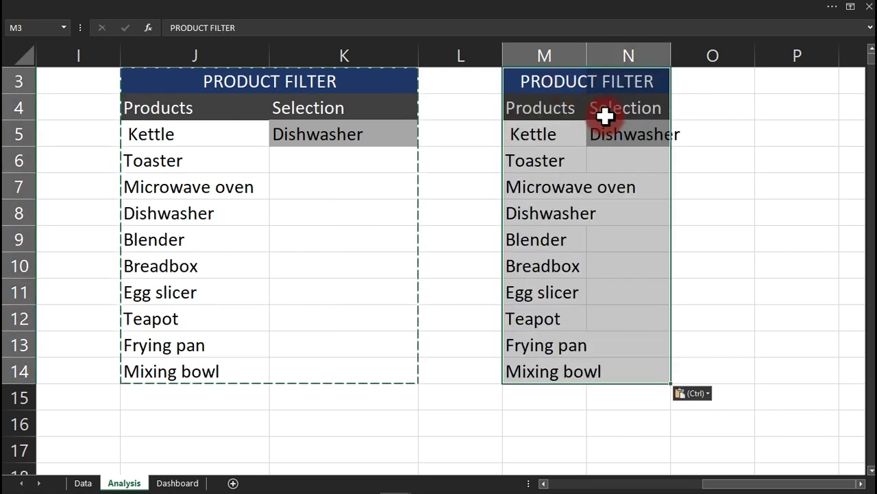
pyautogui.click(614, 137)
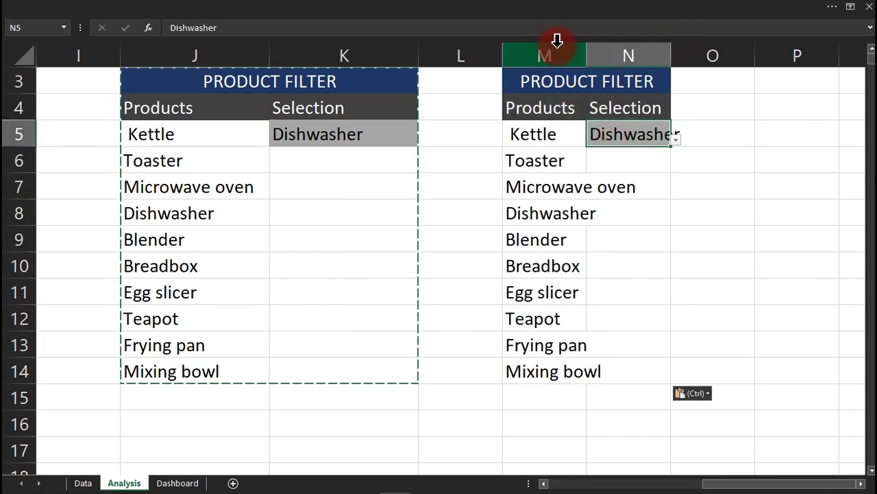
# Autofit column M to the product names and try Breadbox in N5's product dropdown.
pyautogui.doubleClick(590, 54)
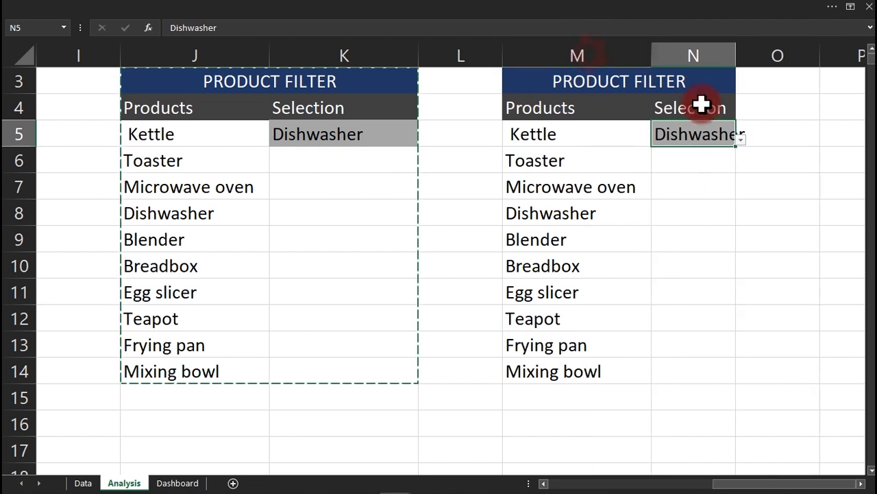
pyautogui.click(742, 142)
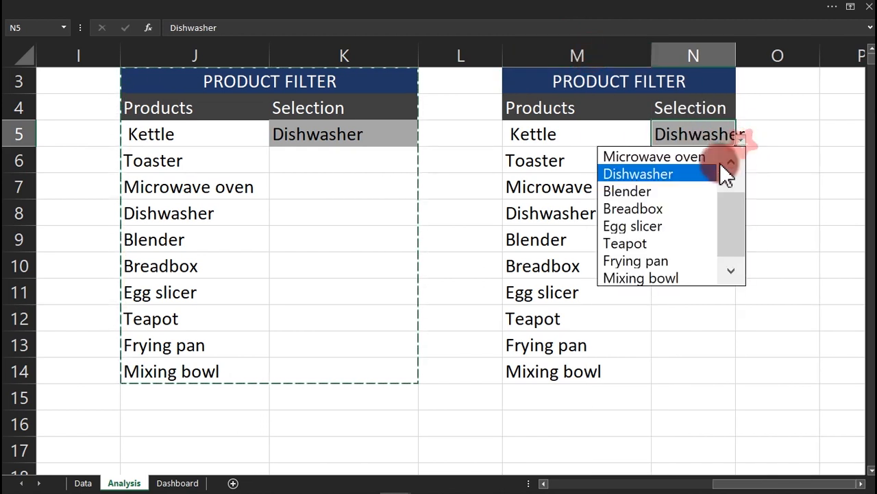
pyautogui.click(691, 208)
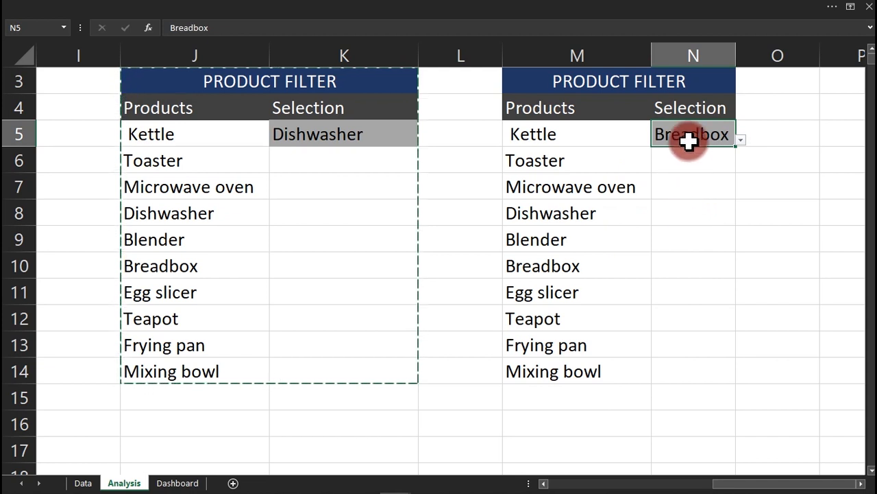
# Clear N5 by copying the empty cell N7 over it.
pyautogui.click(694, 193)
pyautogui.hotkey('ctrl', 'c')
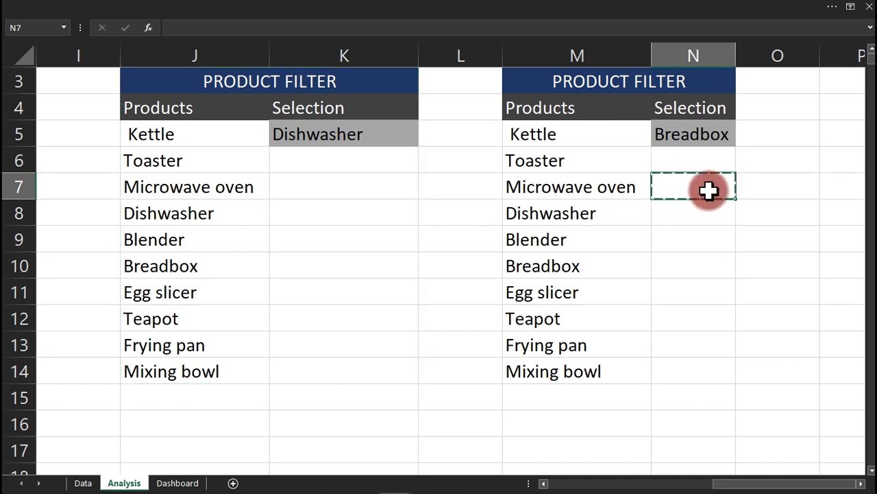
pyautogui.click(686, 140)
pyautogui.hotkey('ctrl', 'v')
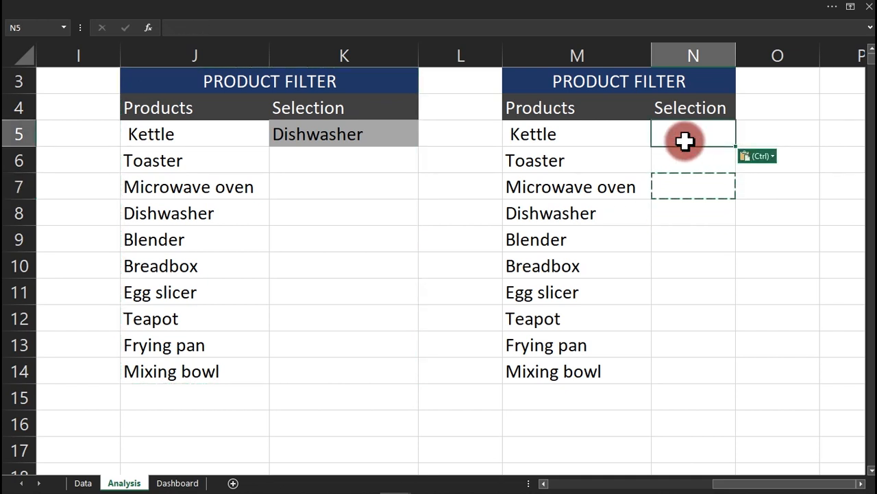
pyautogui.press('ctrl')
pyautogui.press('Escape')
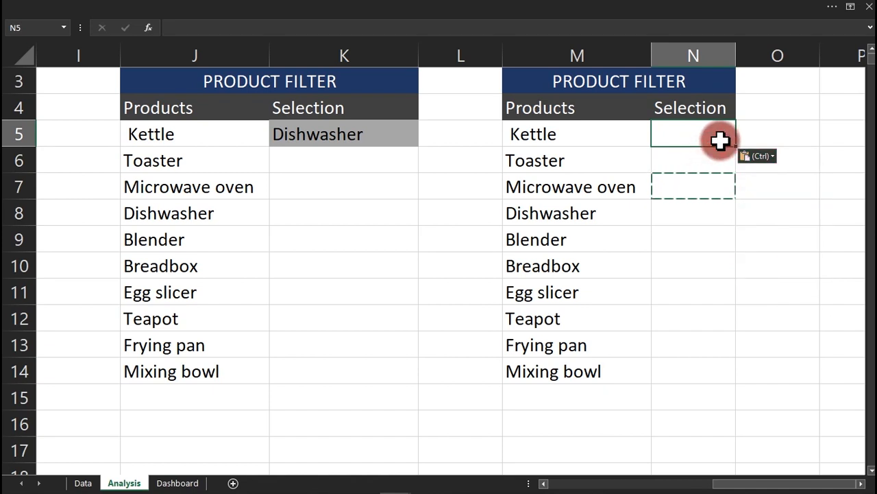
pyautogui.click(721, 142)
pyautogui.doubleClick(697, 181)
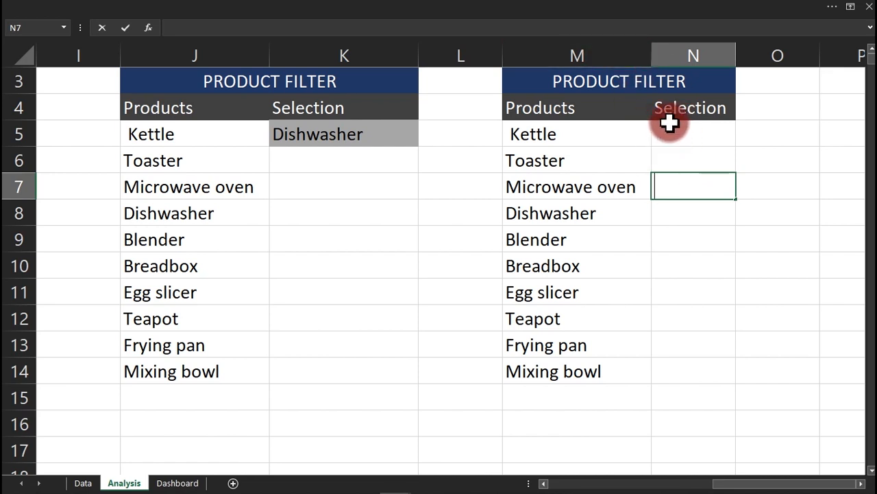
pyautogui.click(673, 115)
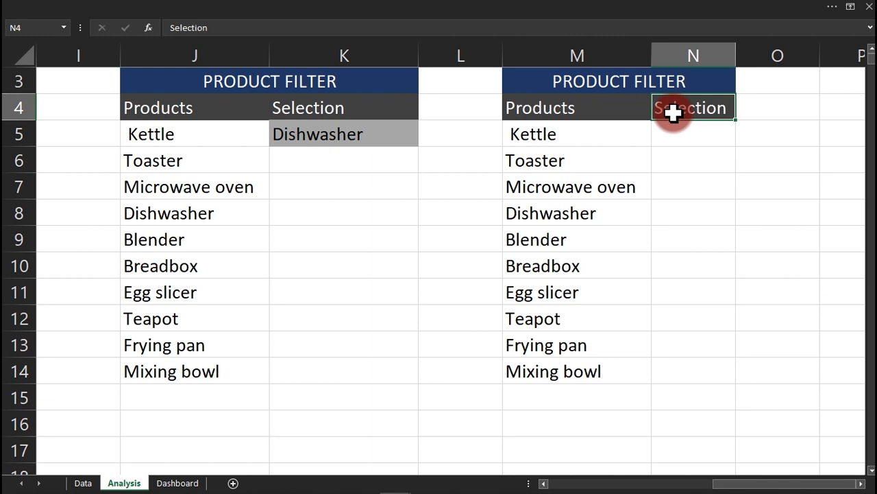
# Change the N4 heading to 'Revuenue' and the M3 title to 'CHART FOR REVENUE'.
pyautogui.write('Revuen')
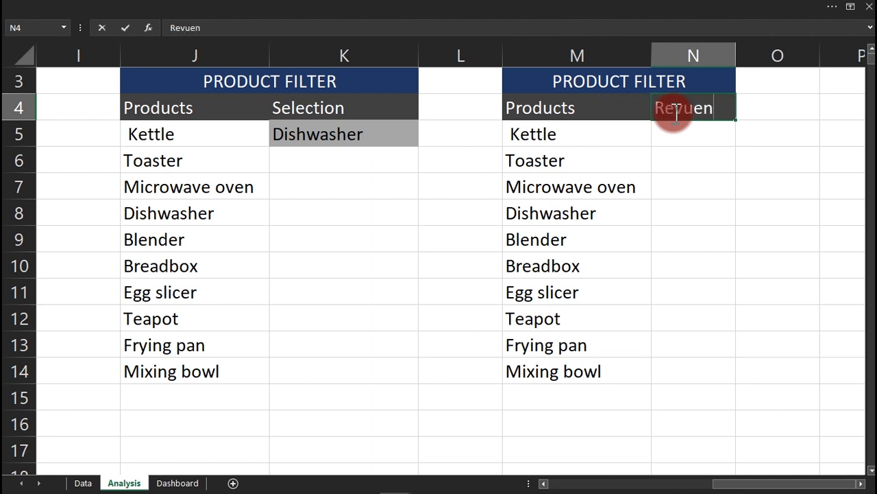
pyautogui.write('ue')
pyautogui.press('Return')
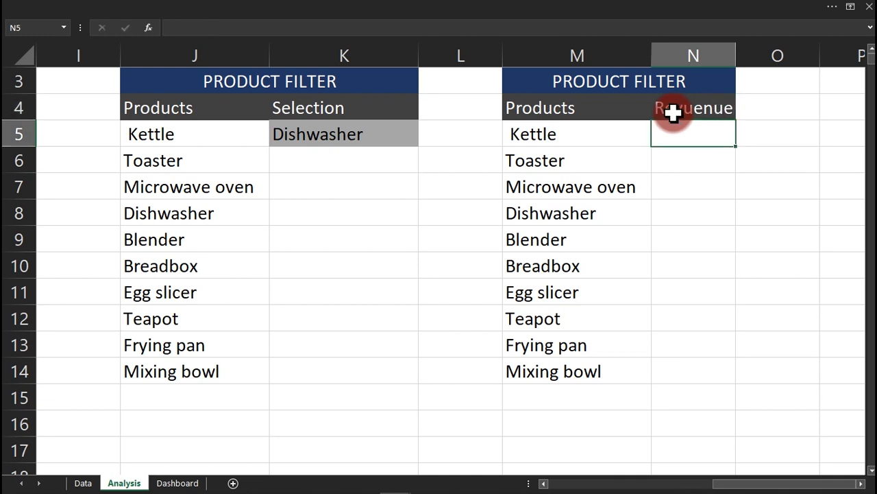
pyautogui.click(550, 83)
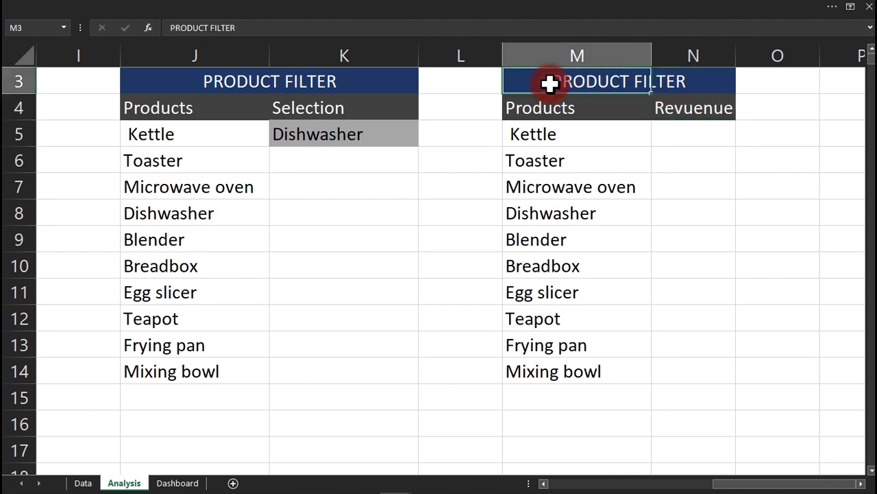
pyautogui.write('CHART FOR ')
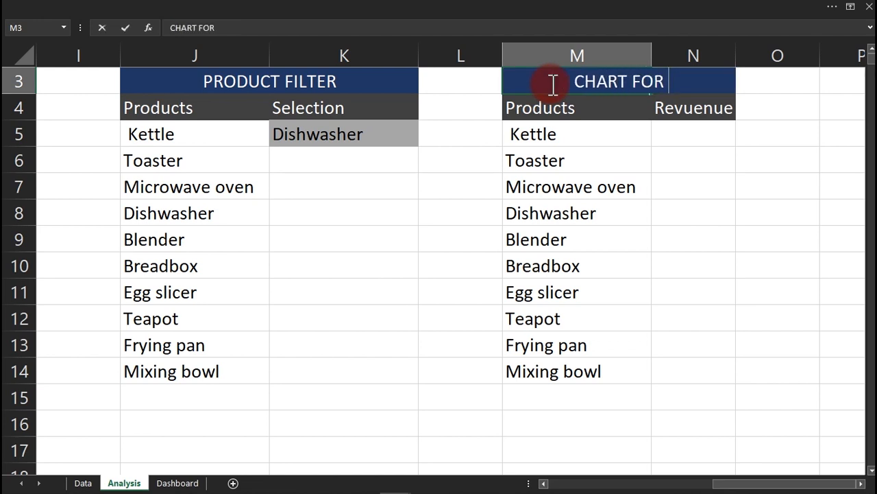
pyautogui.write('REV')
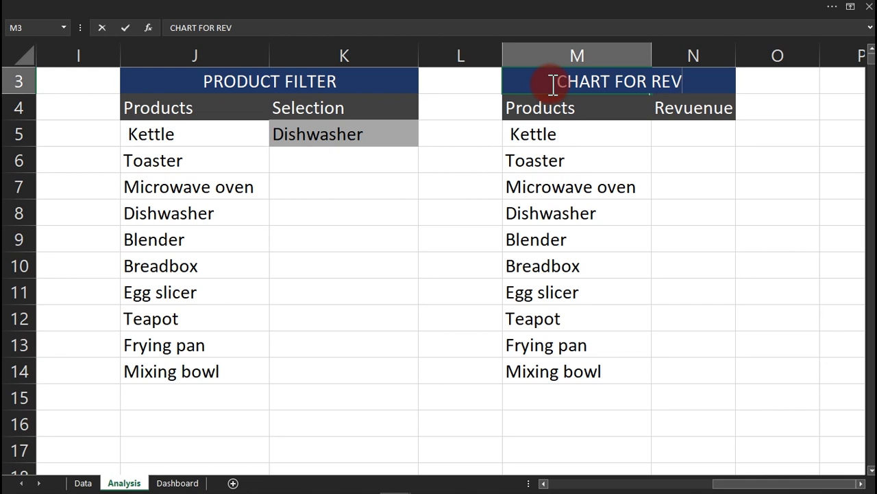
pyautogui.write('ENUE')
pyautogui.press('Return')
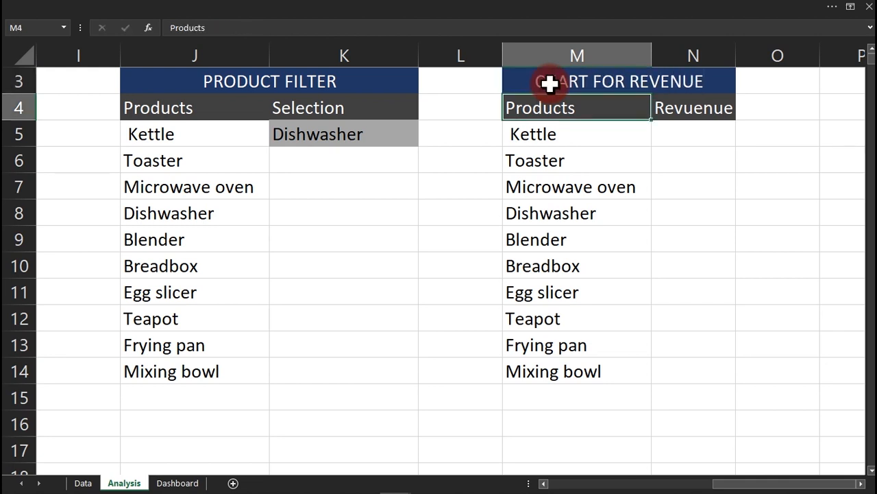
pyautogui.click(696, 126)
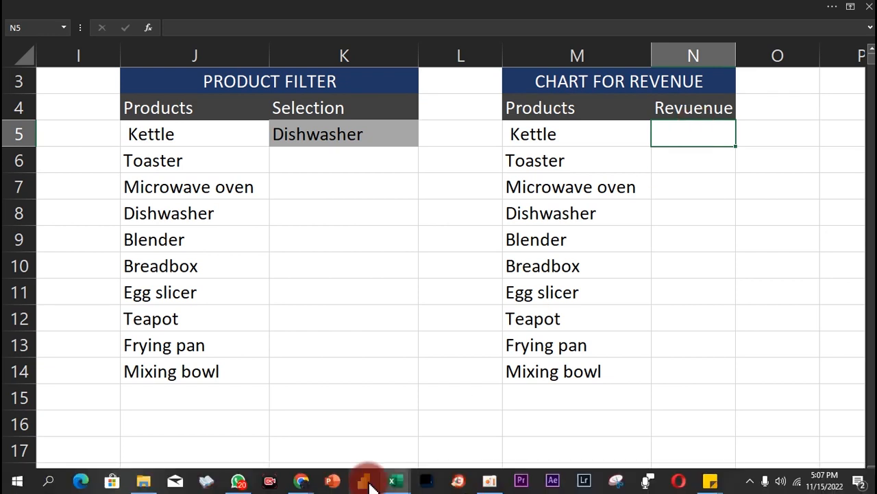
pyautogui.moveTo(392, 486)
pyautogui.click(343, 432)
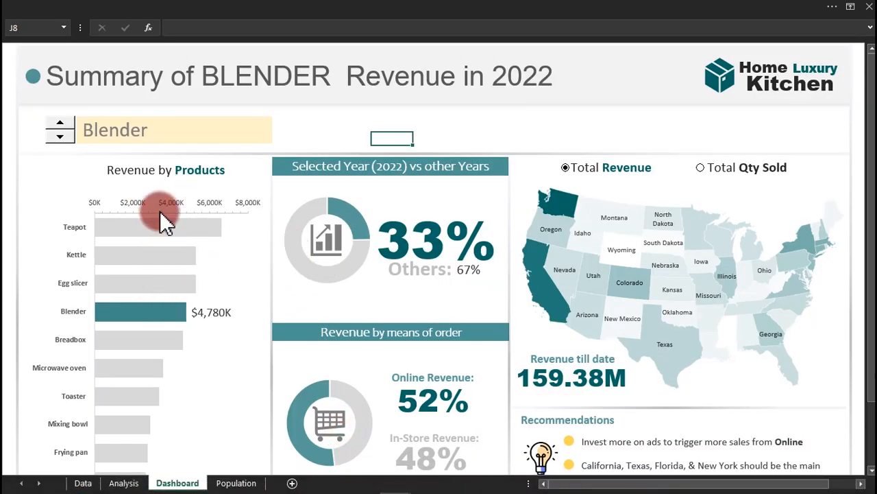
pyautogui.click(59, 139)
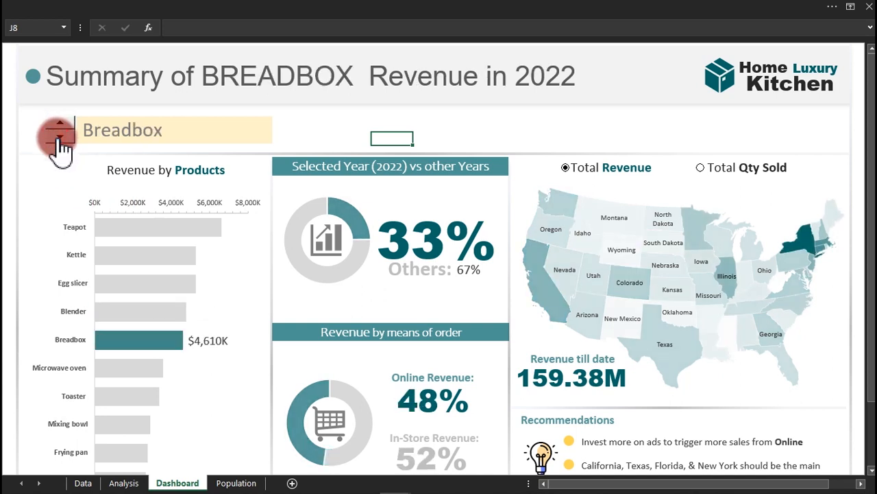
pyautogui.click(59, 139)
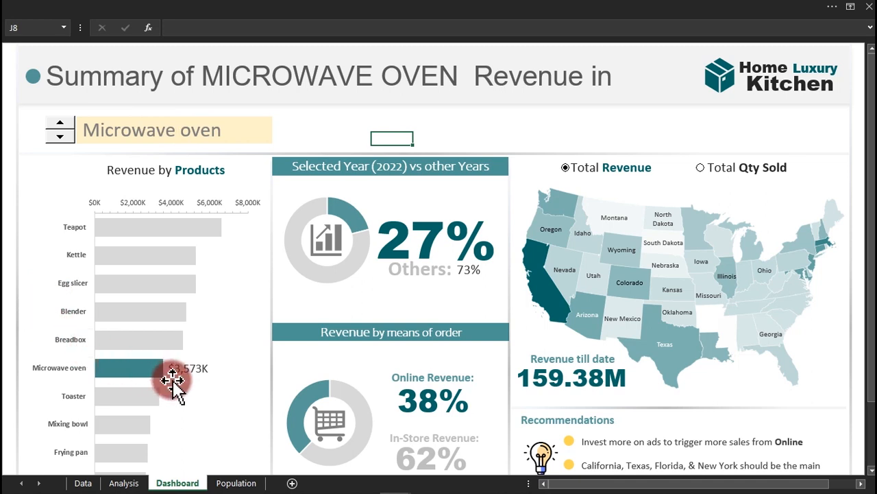
pyautogui.moveTo(134, 368)
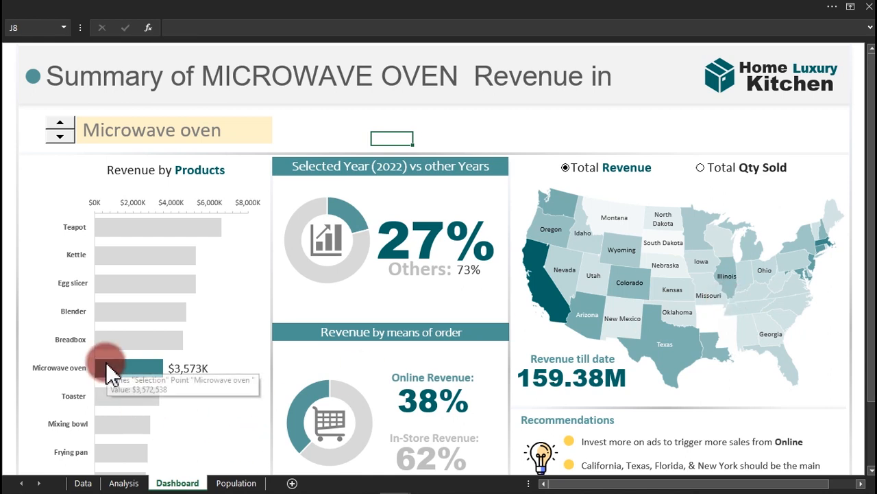
pyautogui.click(60, 137)
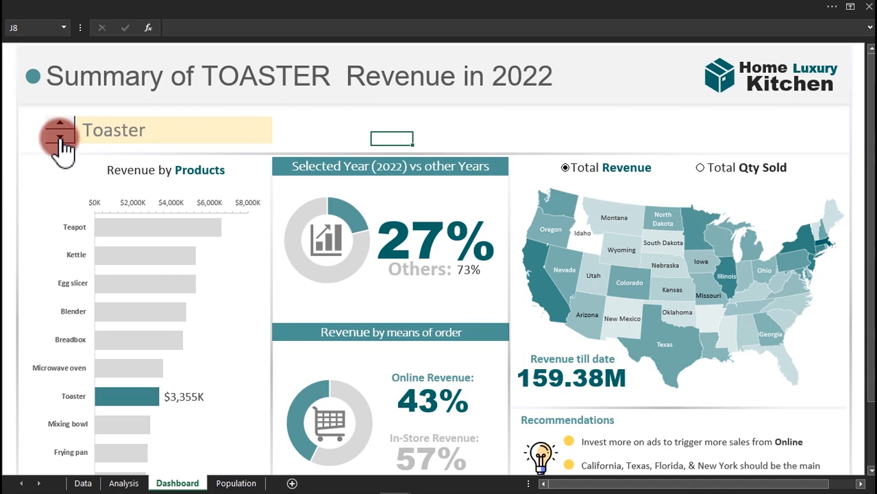
pyautogui.moveTo(404, 486)
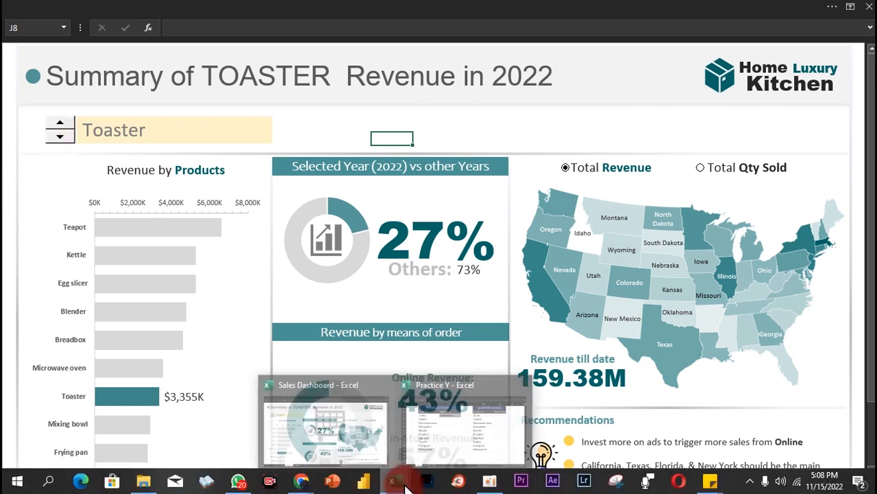
pyautogui.click(473, 444)
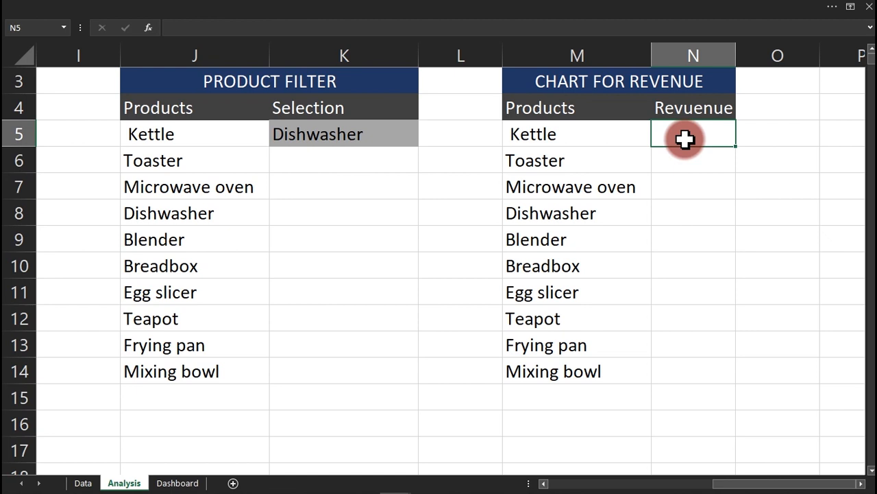
# Redo N5 as =SUMIFS( after the first attempt fails, then go to the Data sheet.
pyautogui.write('=')
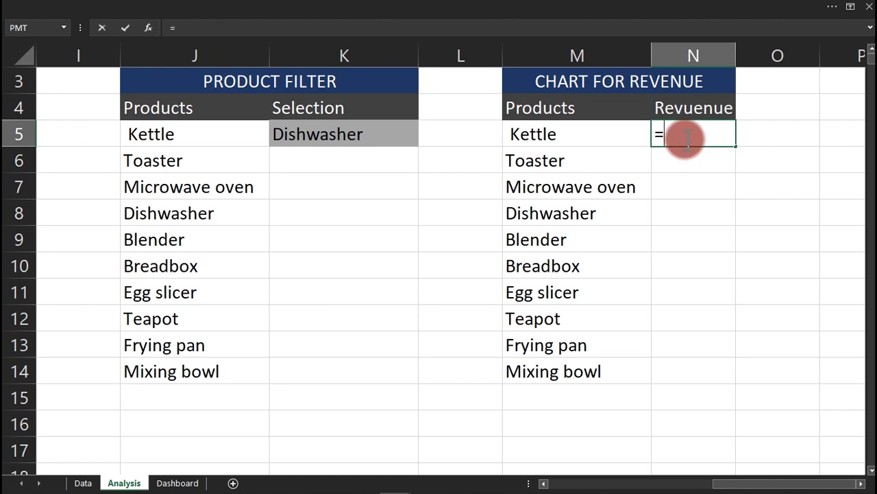
pyautogui.write('SUMIF')
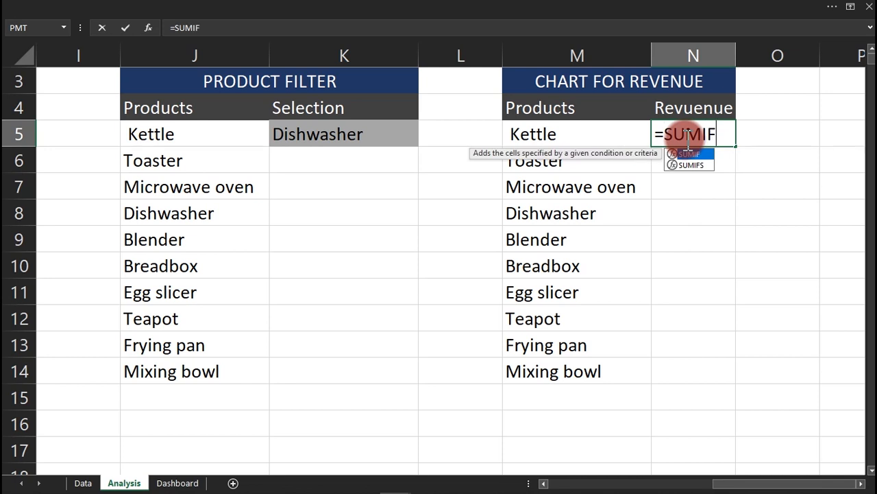
pyautogui.write('S')
pyautogui.press('Escape')
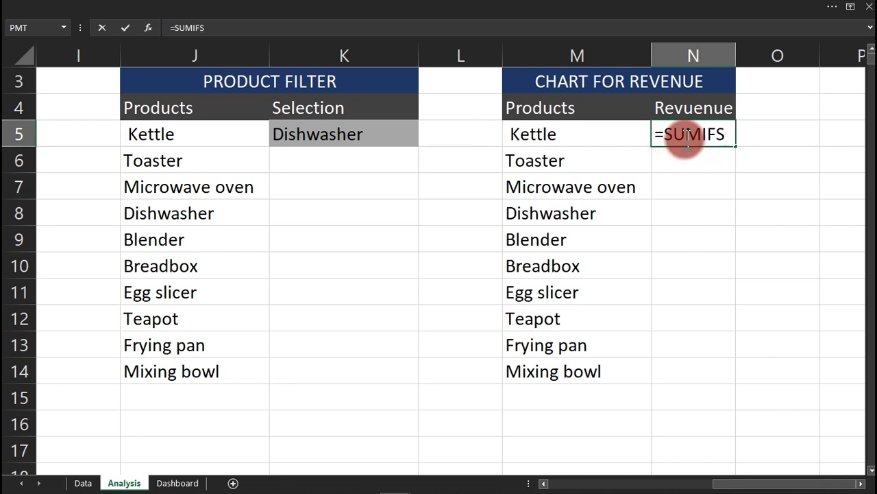
pyautogui.press('Tab')
pyautogui.click(686, 138)
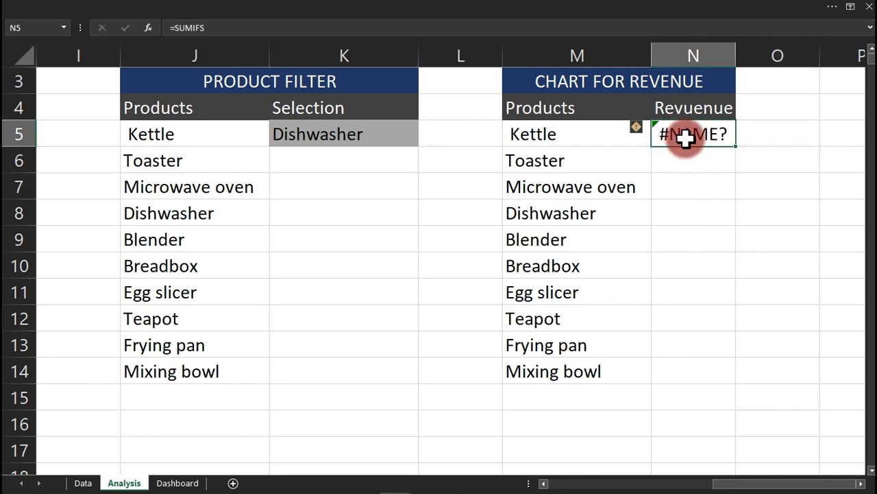
pyautogui.write('=sumifs')
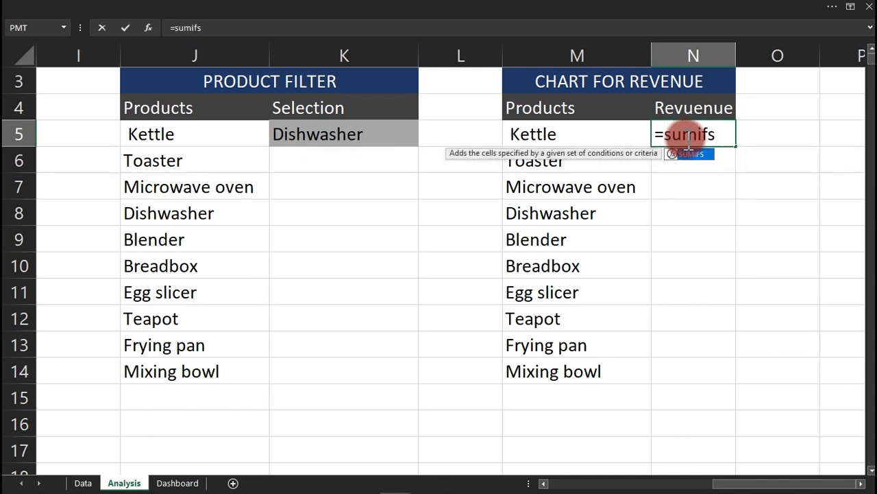
pyautogui.press('Tab')
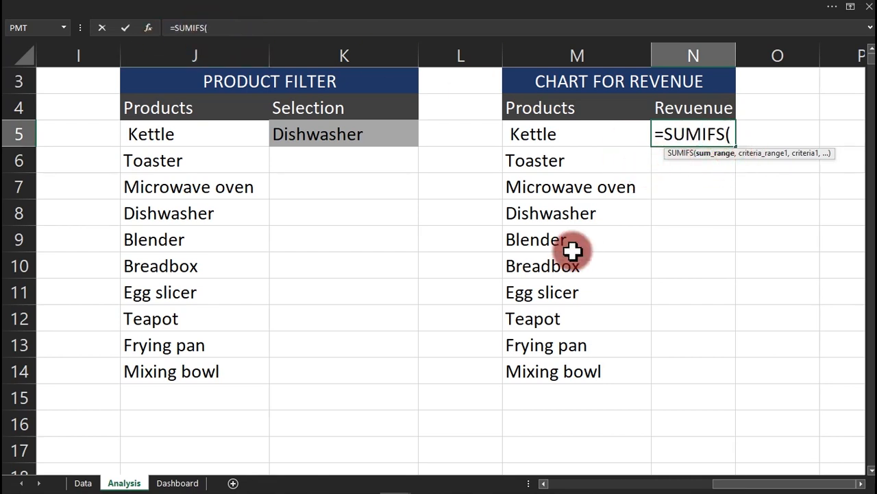
pyautogui.click(83, 482)
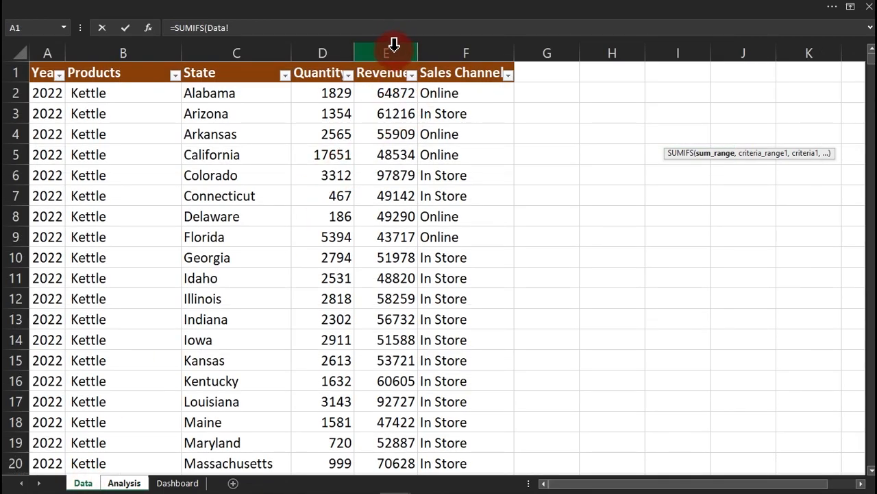
# Add the Data sheet's Revenue column as sum range and Year column as first criteria range.
pyautogui.click(233, 30)
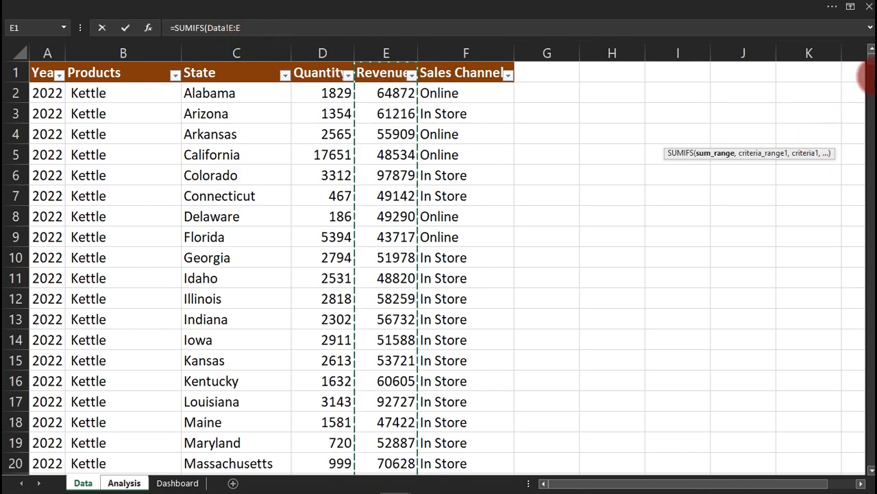
pyautogui.moveTo(867, 62); pyautogui.dragTo(871, 470)
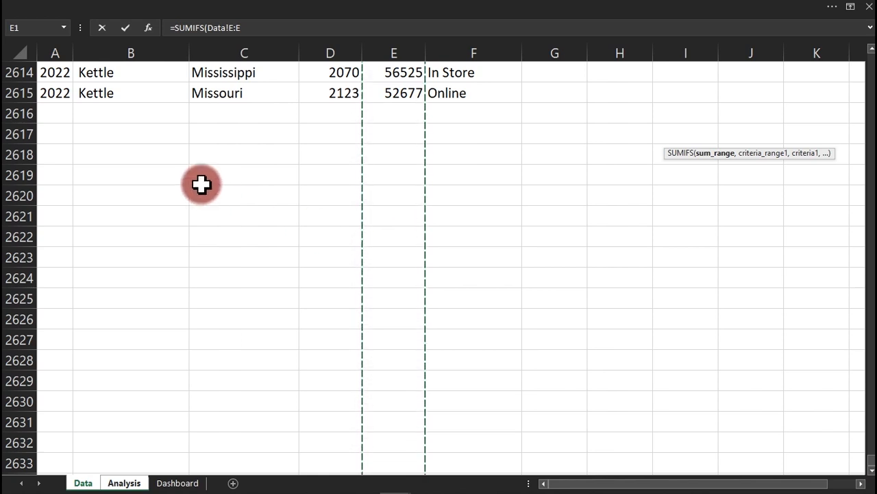
pyautogui.click(252, 27)
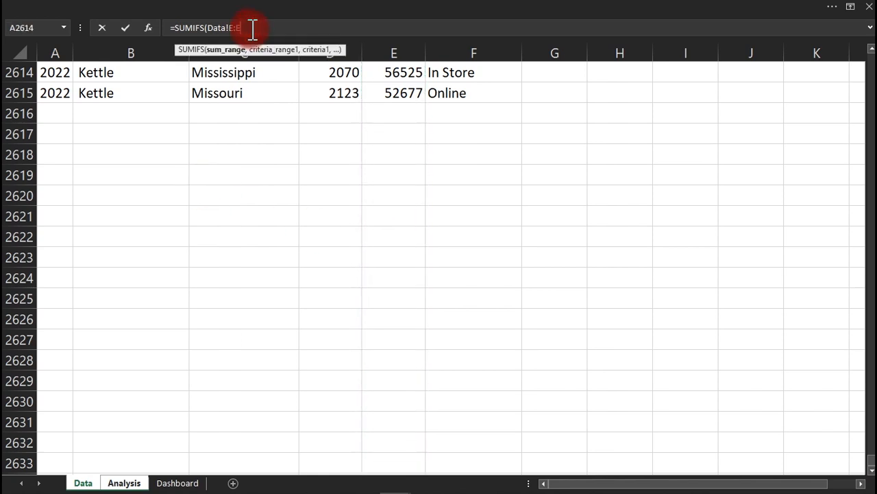
pyautogui.write(',')
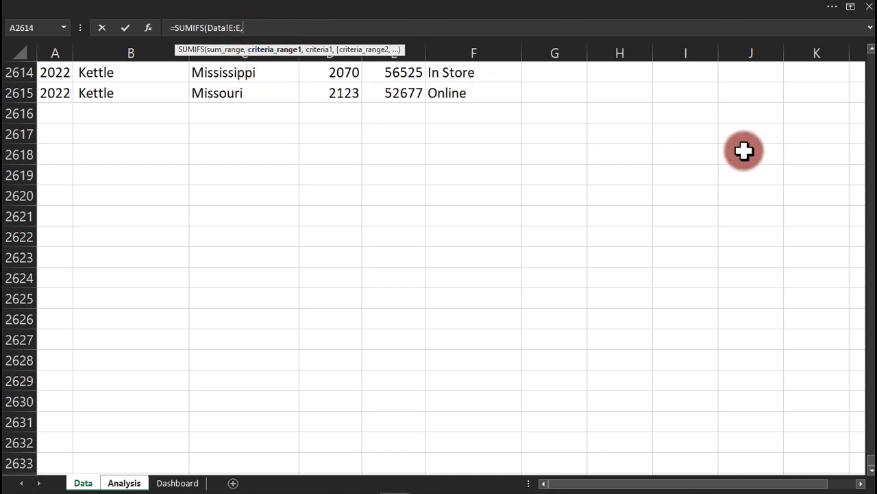
pyautogui.moveTo(869, 457); pyautogui.dragTo(869, 49)
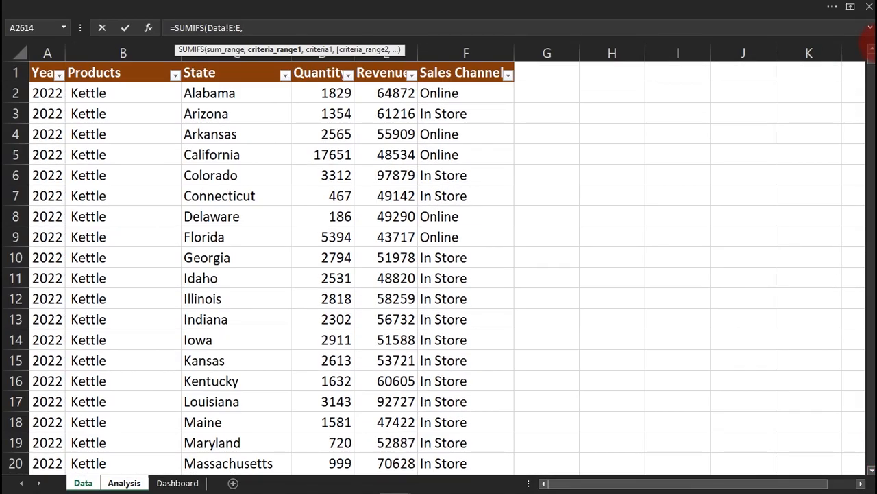
pyautogui.click(48, 52)
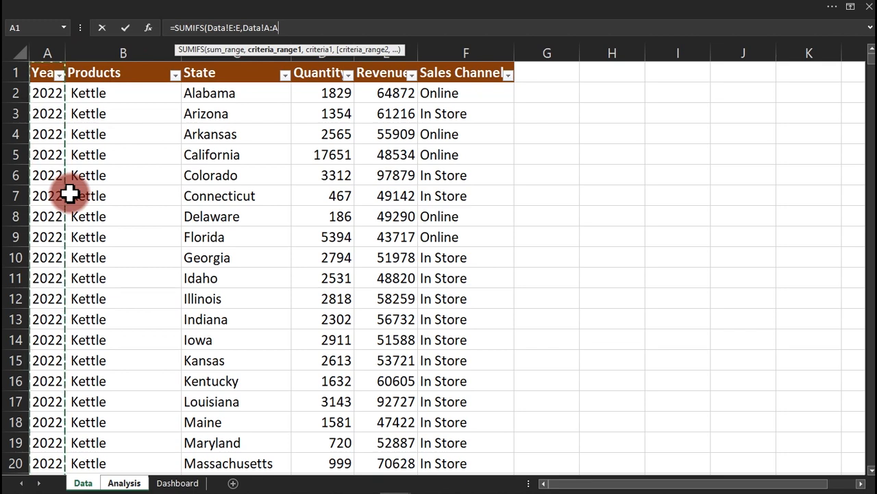
pyautogui.click(290, 32)
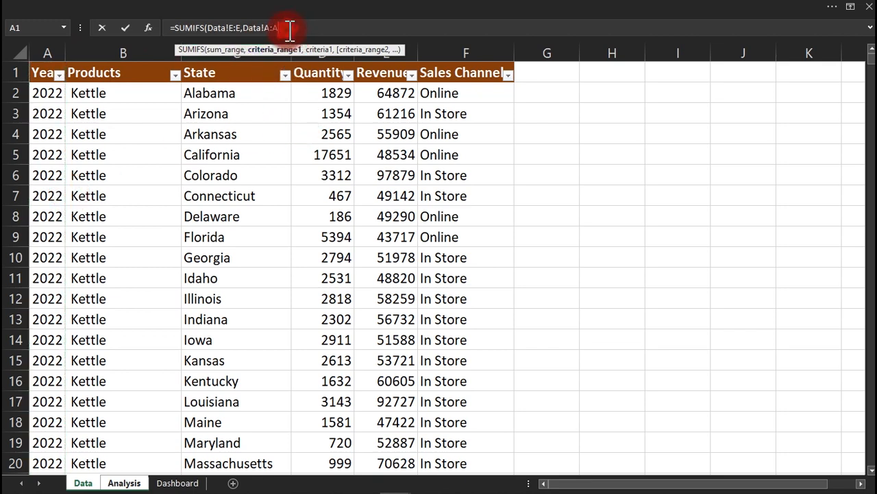
pyautogui.write(',')
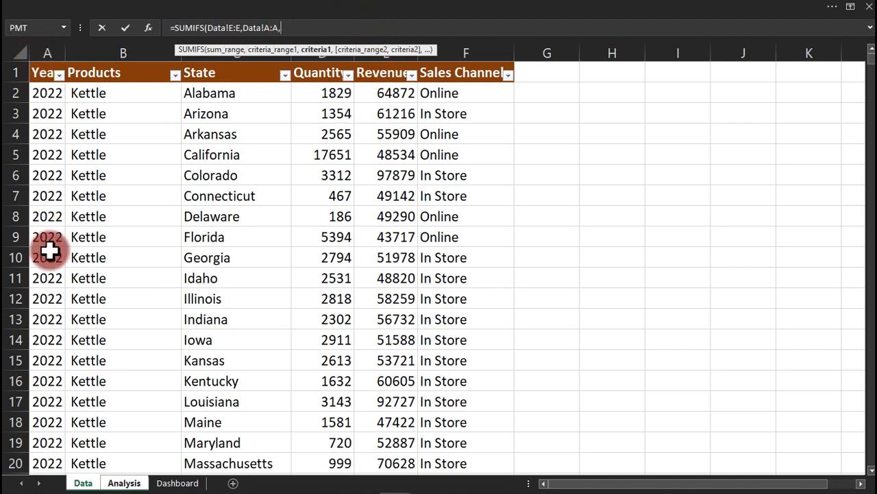
# Use the Analysis sheet's year cell as absolute criterion $D$5.
pyautogui.click(118, 484)
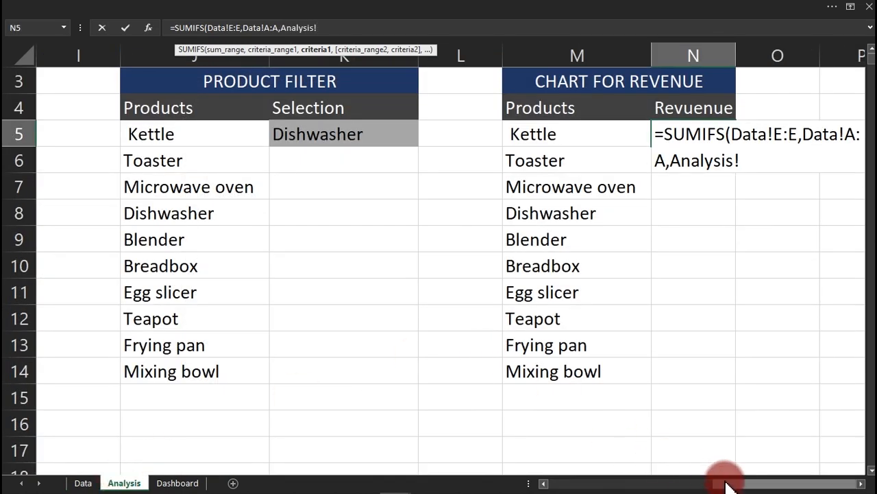
pyautogui.moveTo(726, 483); pyautogui.dragTo(563, 484)
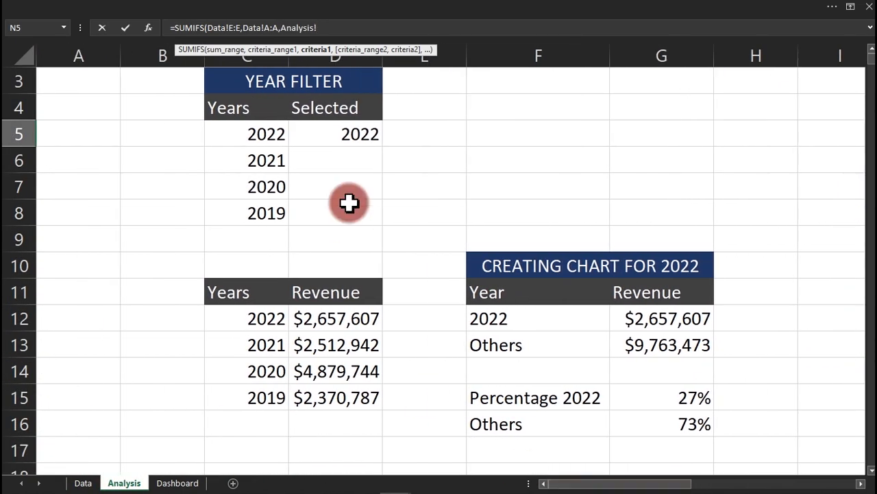
pyautogui.click(334, 137)
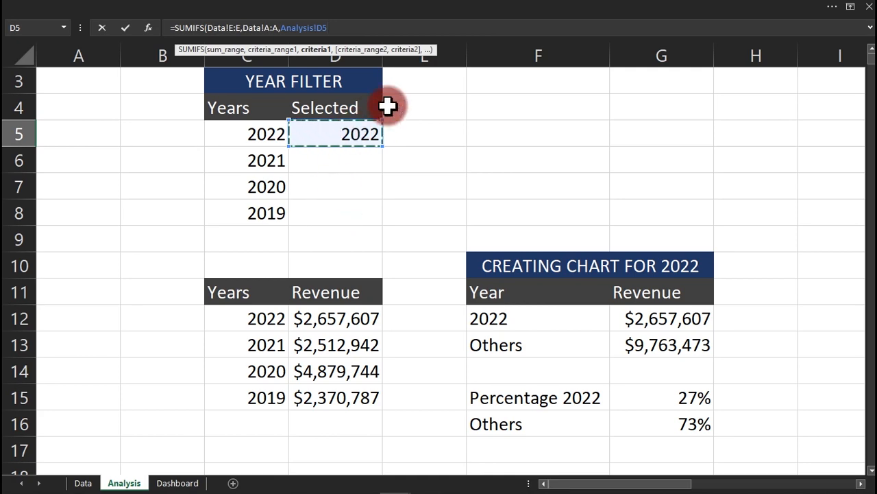
pyautogui.press('F4')
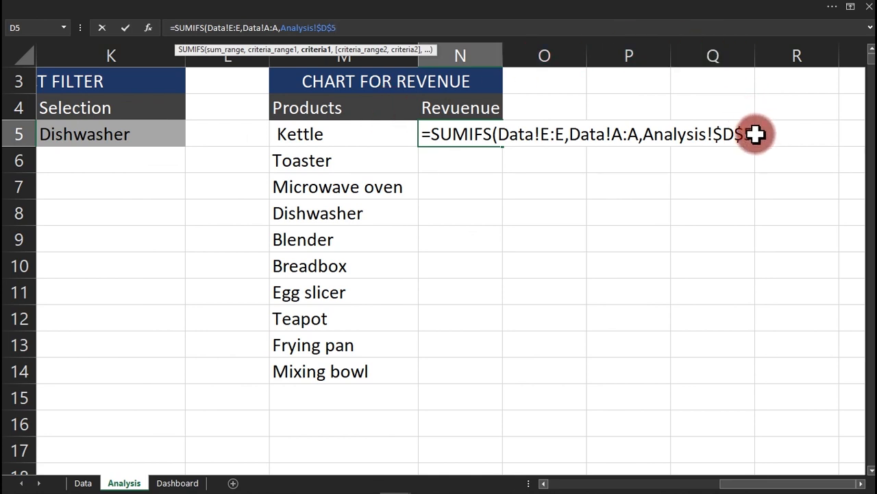
pyautogui.write(',')
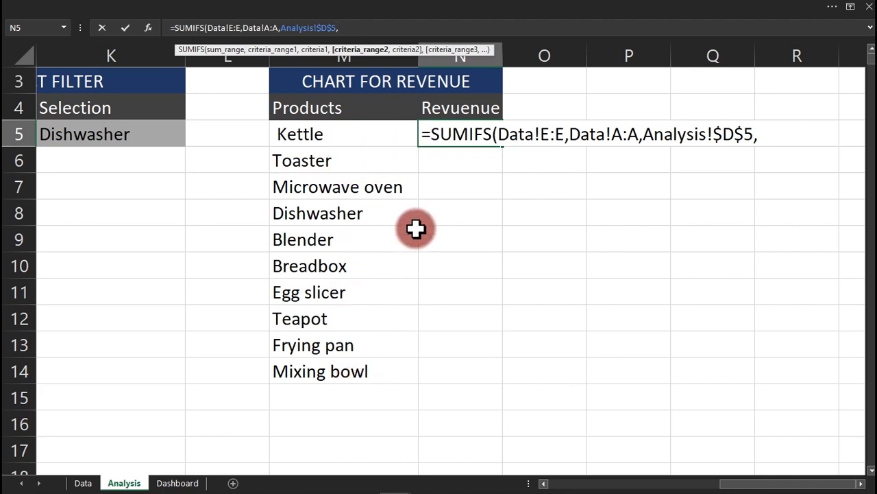
# Add the Products column with M5 as product criterion and enter the formula, returning 5278636.
pyautogui.click(84, 483)
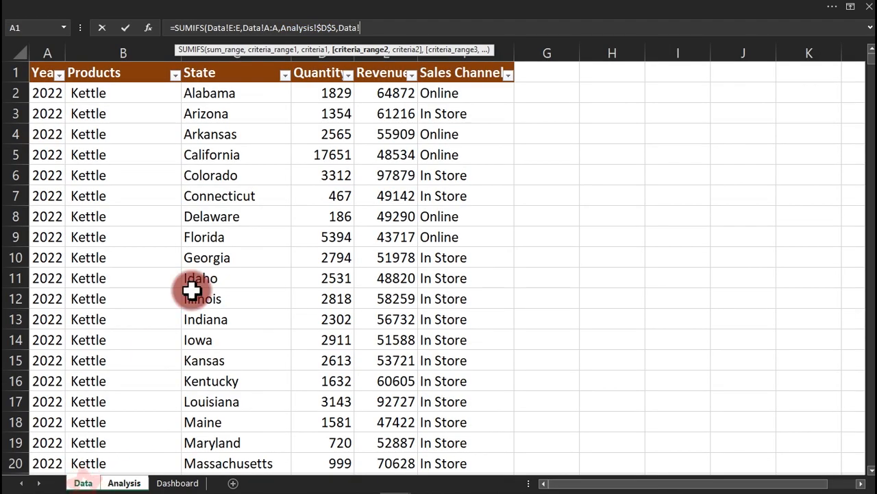
pyautogui.click(110, 50)
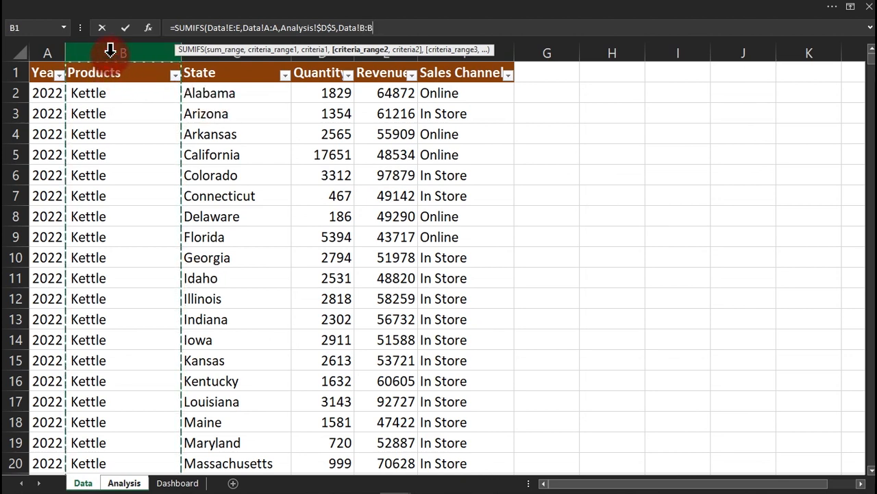
pyautogui.write(',')
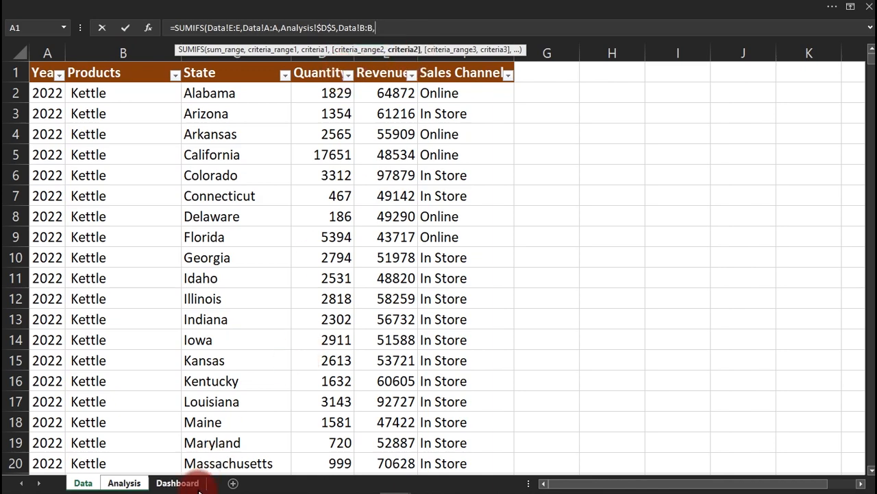
pyautogui.click(124, 482)
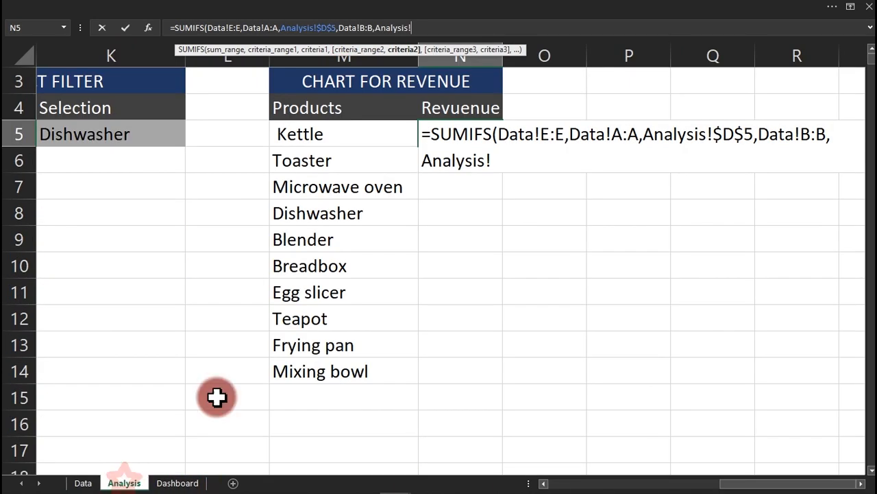
pyautogui.click(347, 137)
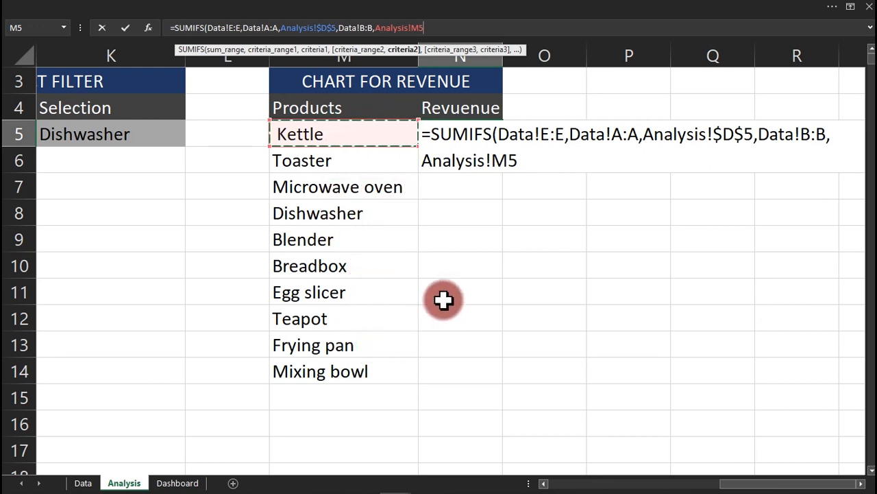
pyautogui.write(')')
pyautogui.press('Return')
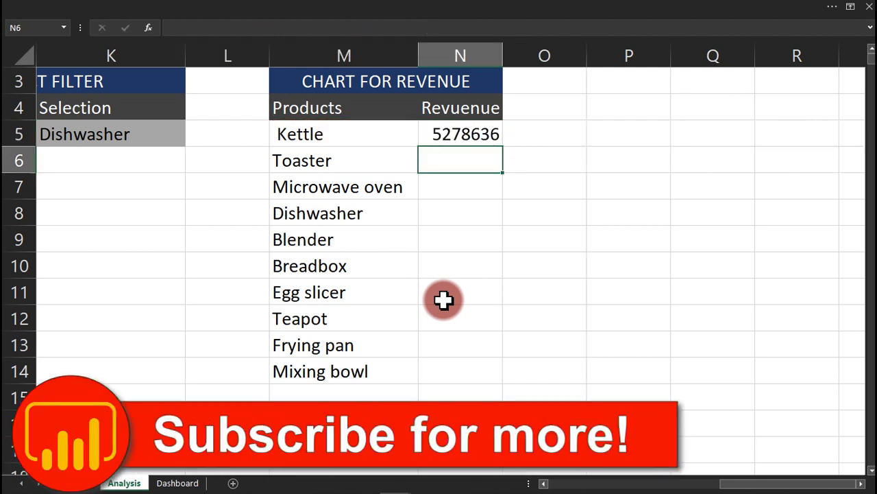
# Format N5 as currency with no decimals, fill it down to N14, and select M4:N14.
pyautogui.click(468, 133)
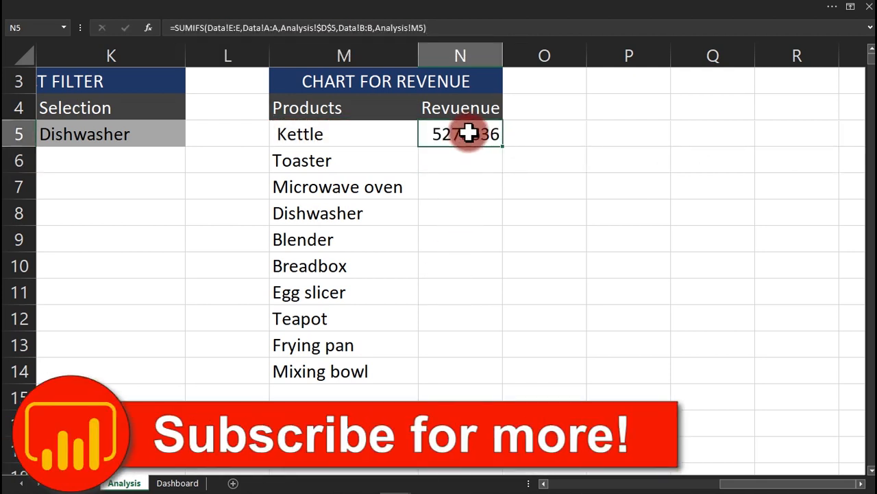
pyautogui.hotkey('ctrl', '1')
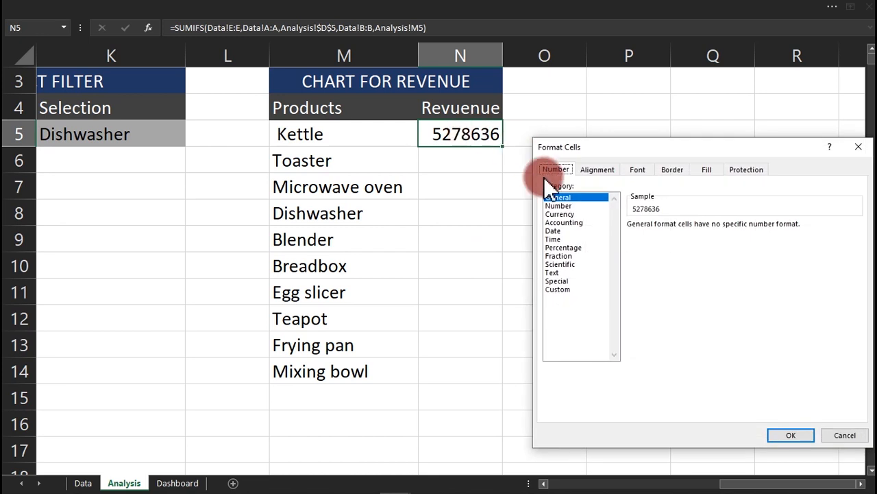
pyautogui.click(568, 214)
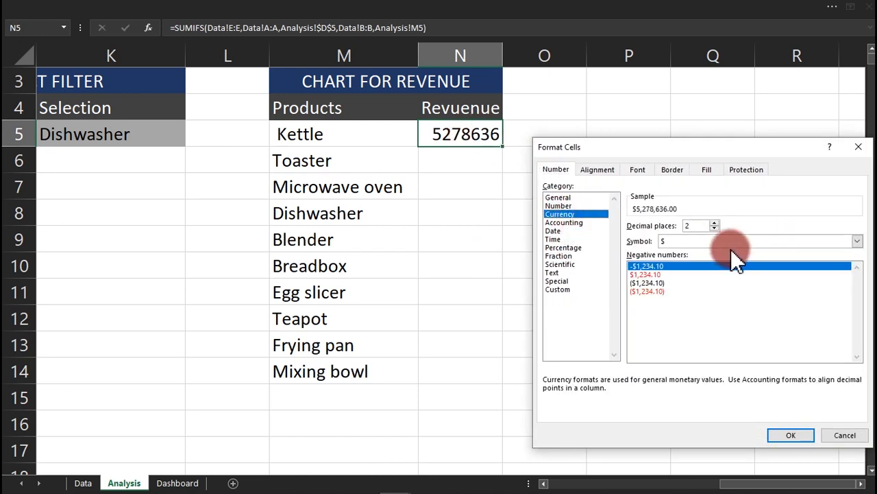
pyautogui.click(714, 229)
pyautogui.click(714, 229)
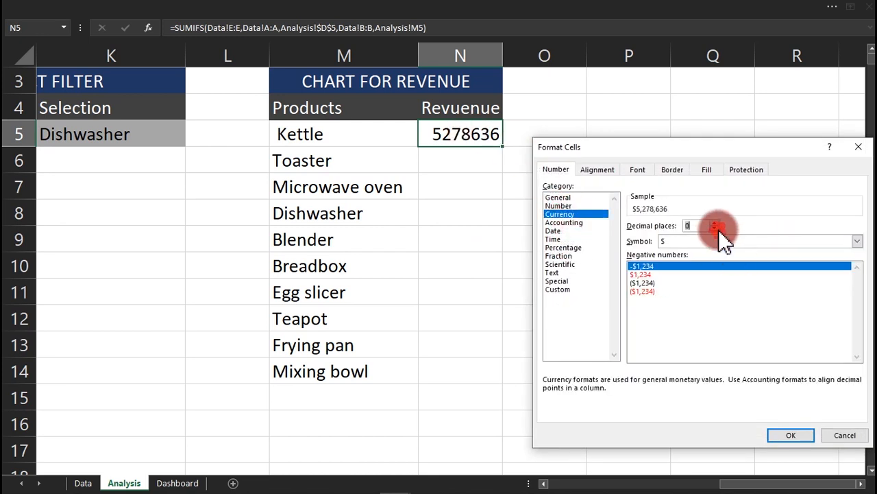
pyautogui.click(789, 434)
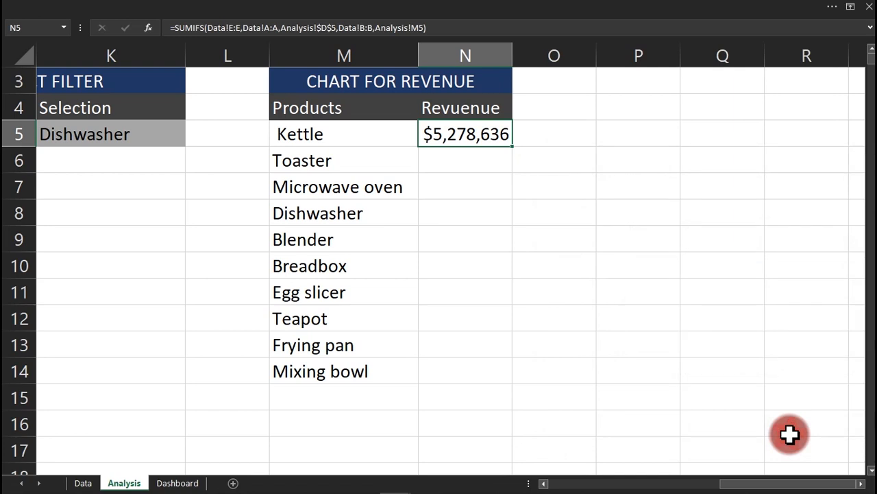
pyautogui.doubleClick(512, 147)
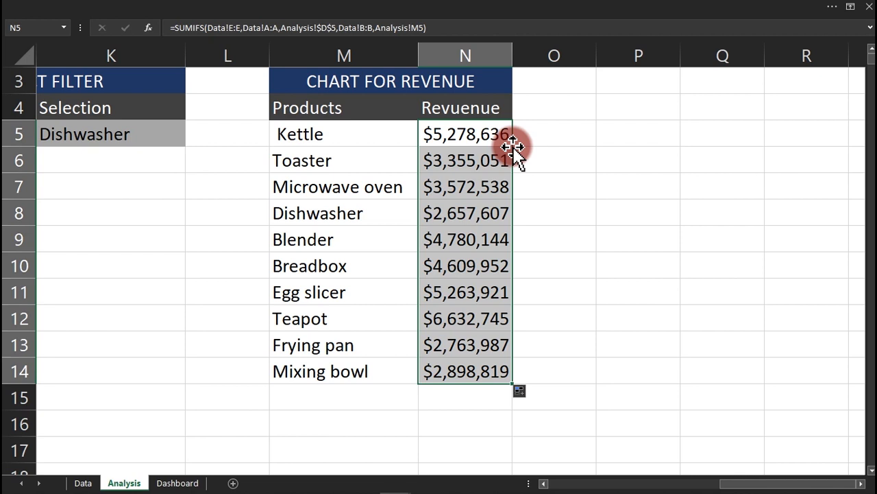
pyautogui.moveTo(290, 112); pyautogui.dragTo(458, 386)
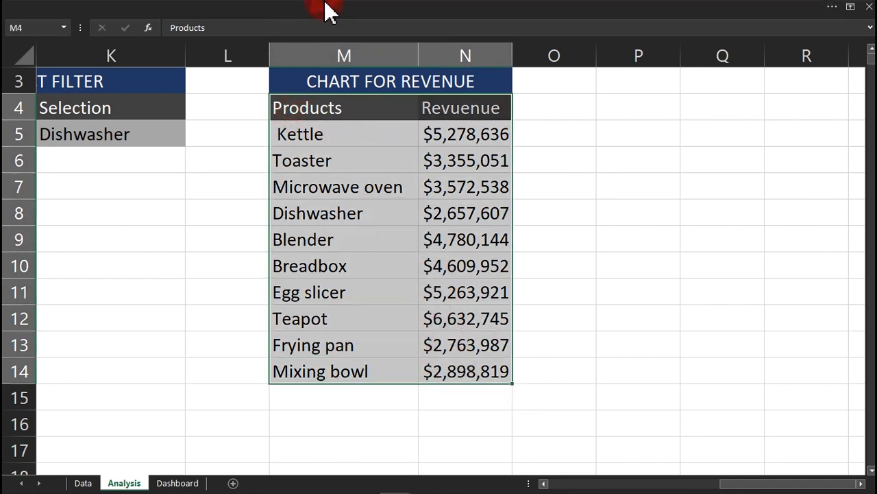
# Insert a Clustered Bar chart from Recommended Charts after previewing Funnel and Pareto.
pyautogui.click(329, 12)
pyautogui.click(95, 32)
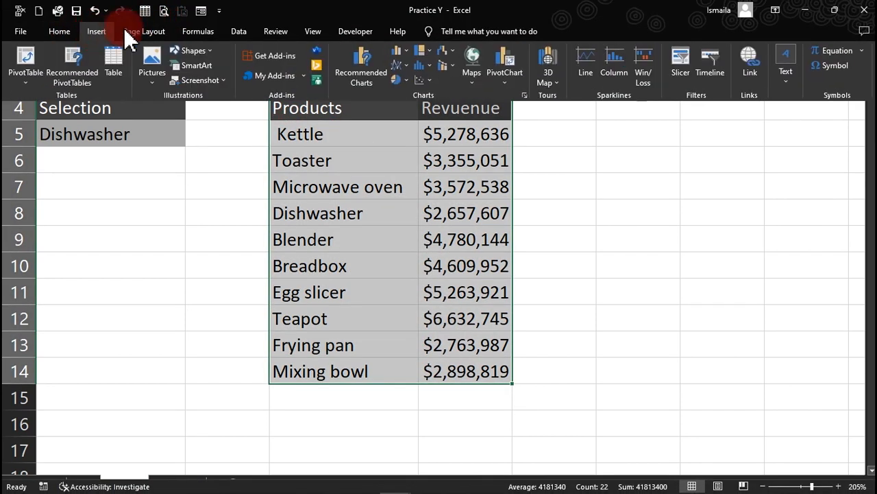
pyautogui.click(370, 75)
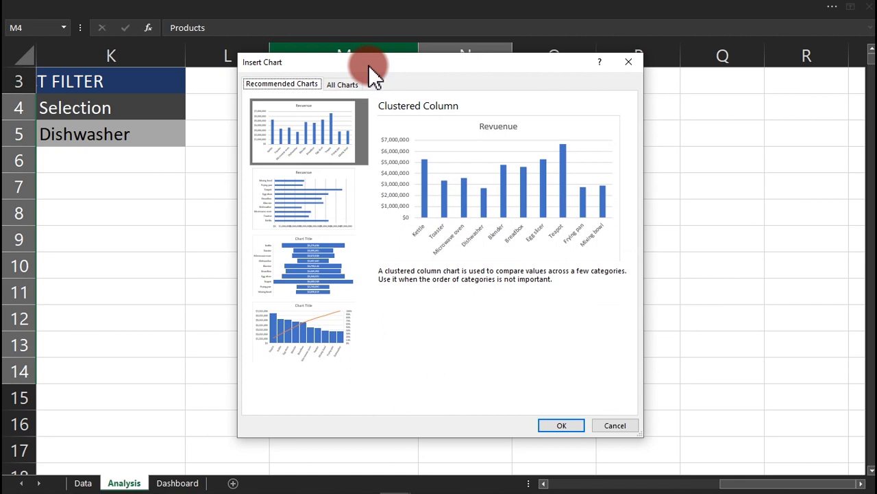
pyautogui.click(329, 213)
pyautogui.click(324, 245)
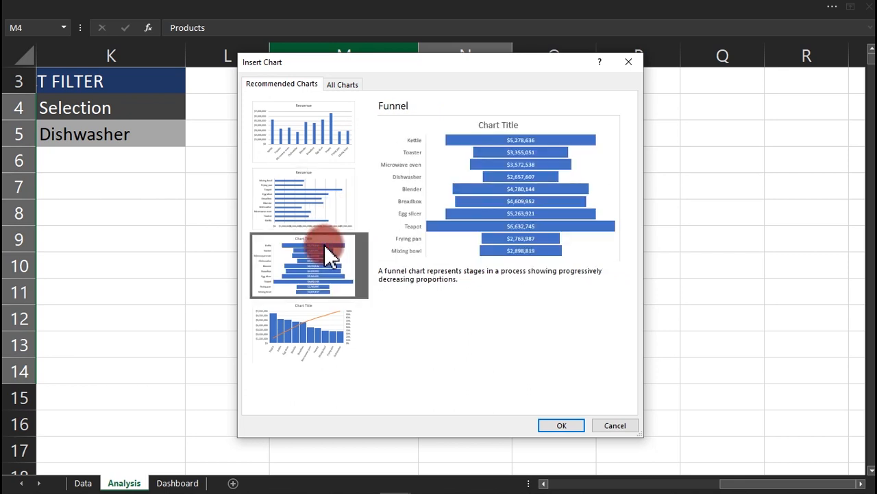
pyautogui.click(311, 320)
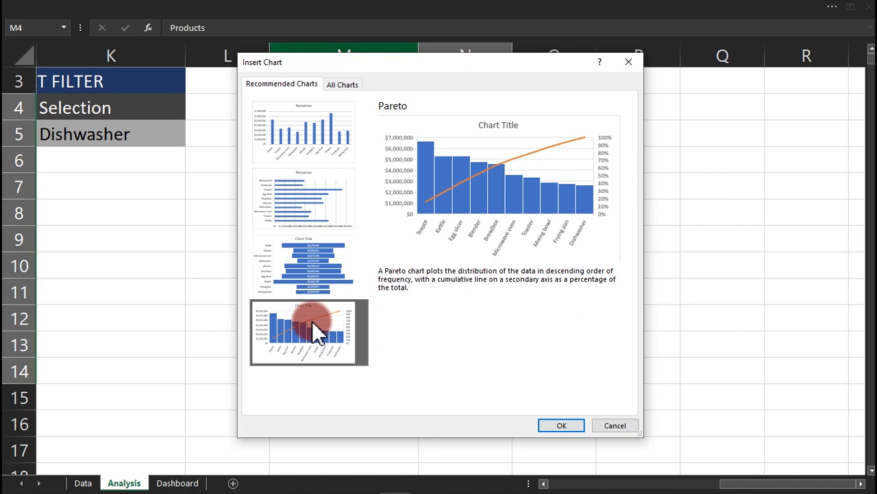
pyautogui.click(306, 195)
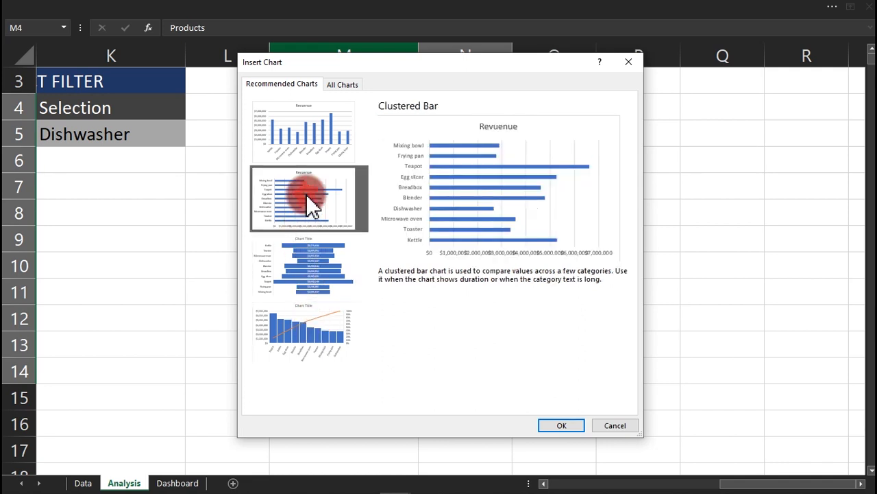
pyautogui.click(560, 424)
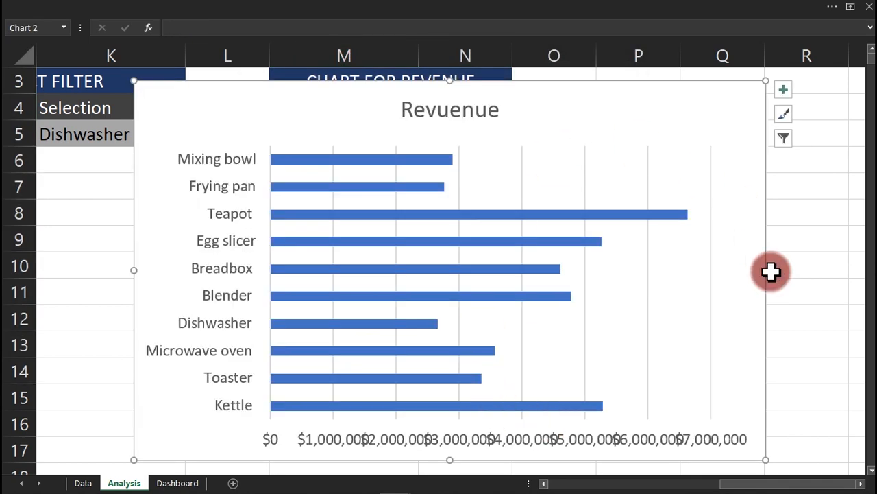
# Shrink the chart and move it beside the table over columns O–R.
pyautogui.moveTo(766, 270); pyautogui.dragTo(574, 242)
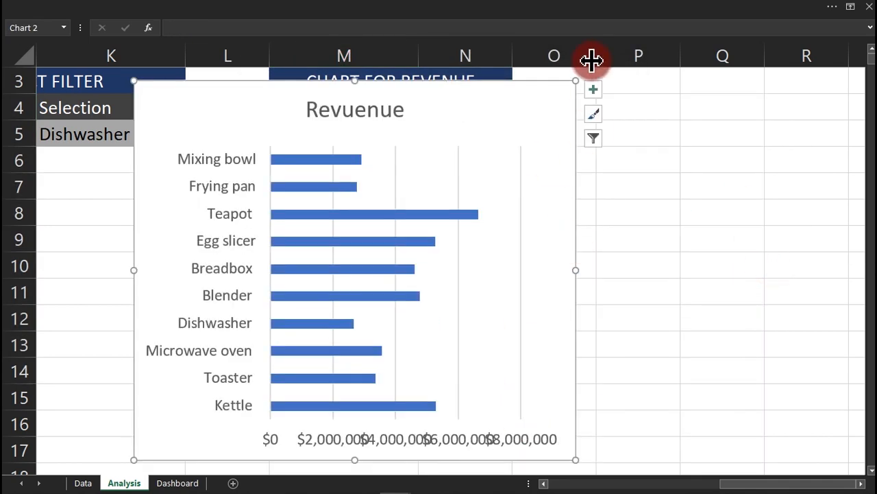
pyautogui.moveTo(575, 82); pyautogui.dragTo(453, 118)
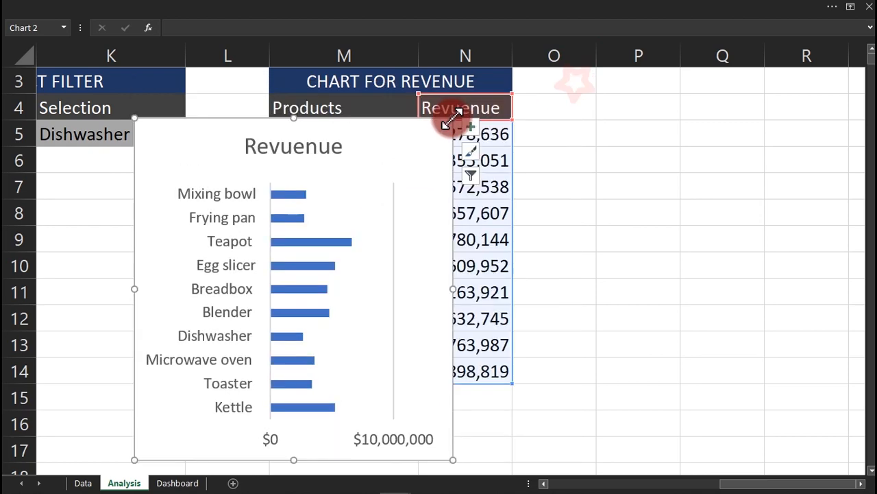
pyautogui.moveTo(395, 120); pyautogui.dragTo(792, 86)
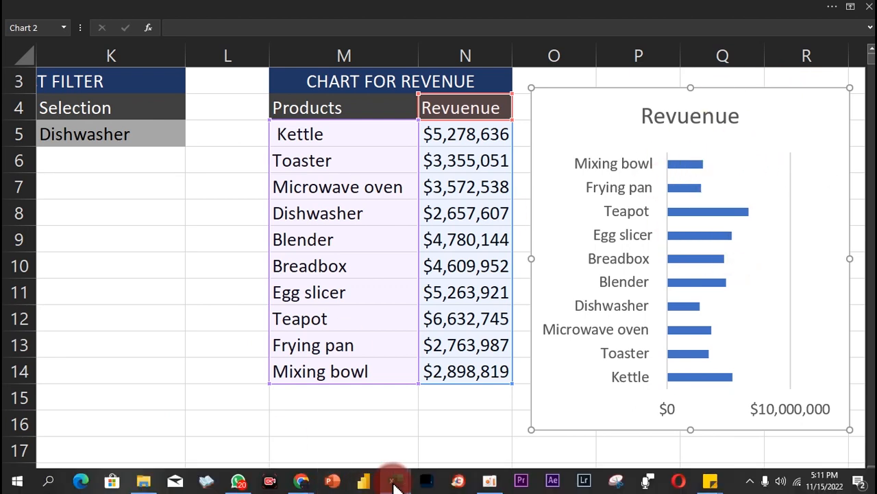
# In the Sales Dashboard workbook, step the product down twice from Mixing bowl to Frying pan.
pyautogui.moveTo(395, 484)
pyautogui.click(344, 444)
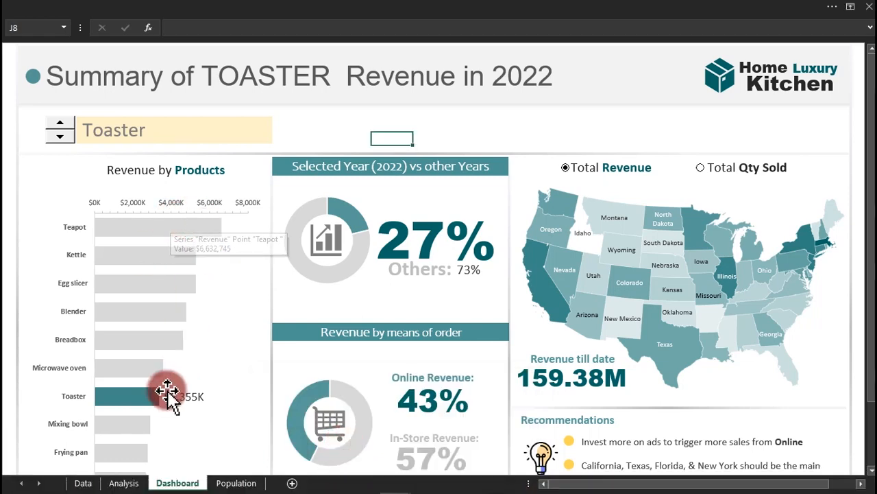
pyautogui.click(65, 136)
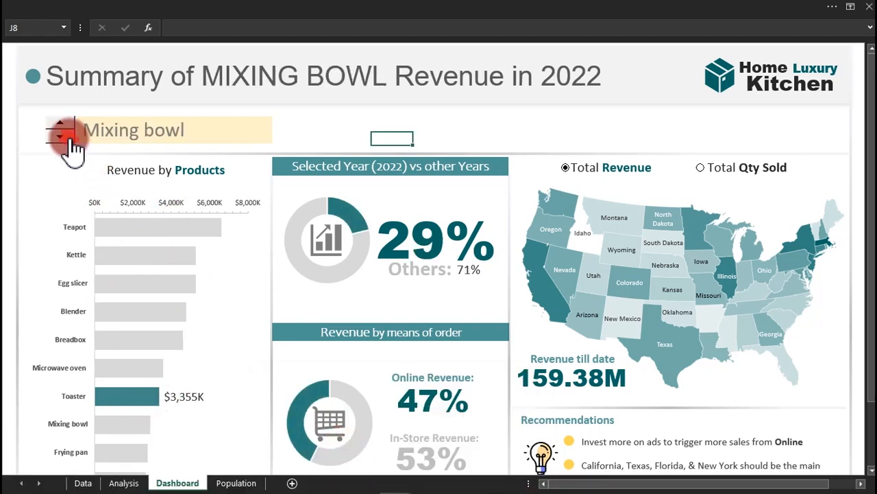
pyautogui.click(62, 137)
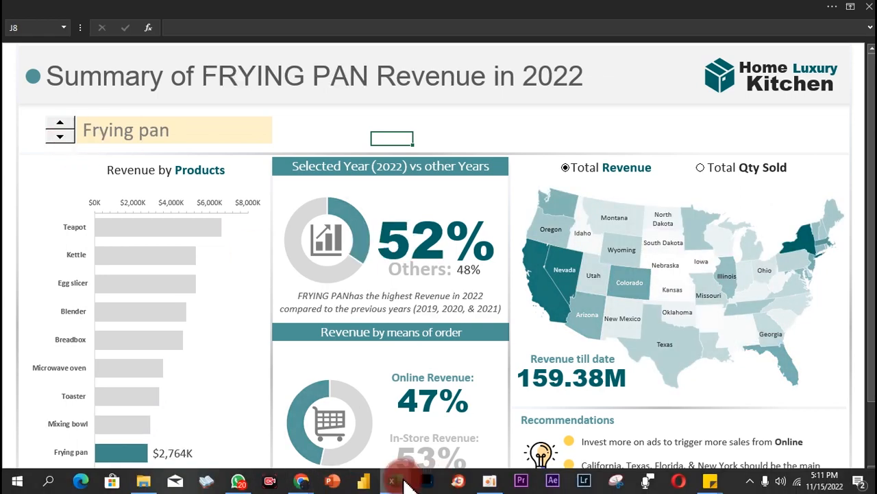
# Back in Practice Y, sort the revenue table's Revuenue column from largest to smallest.
pyautogui.moveTo(405, 484)
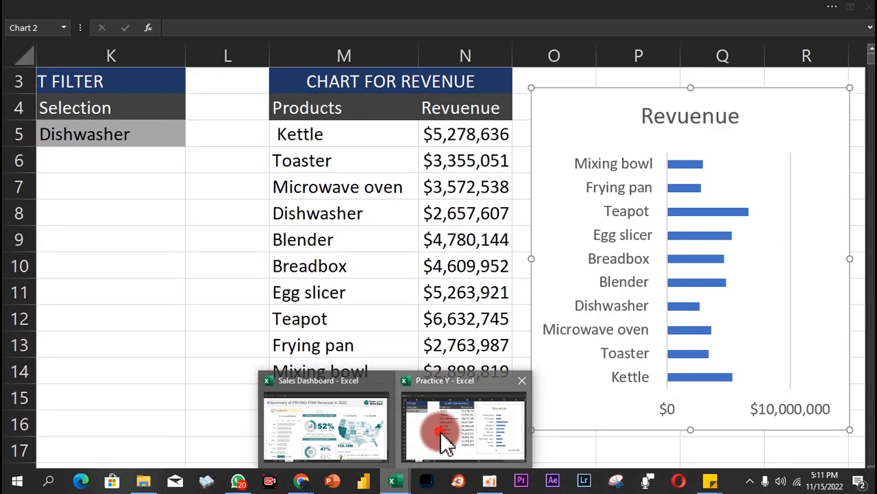
pyautogui.click(440, 431)
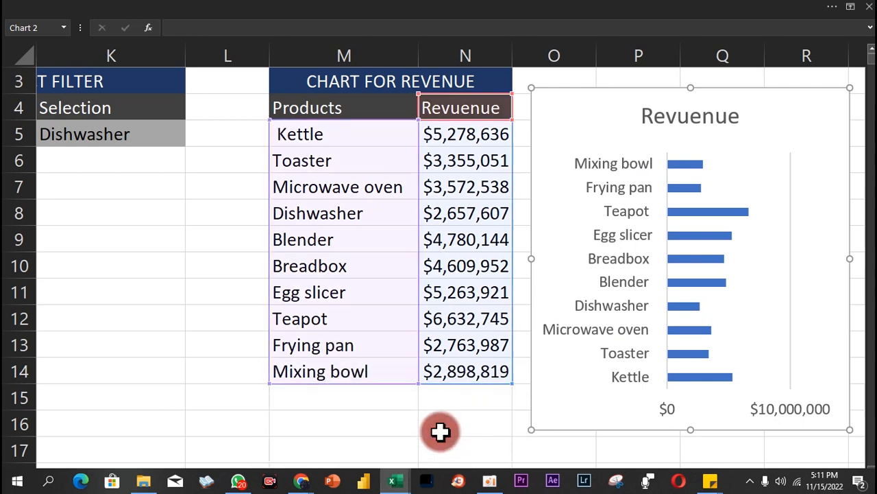
pyautogui.click(447, 151)
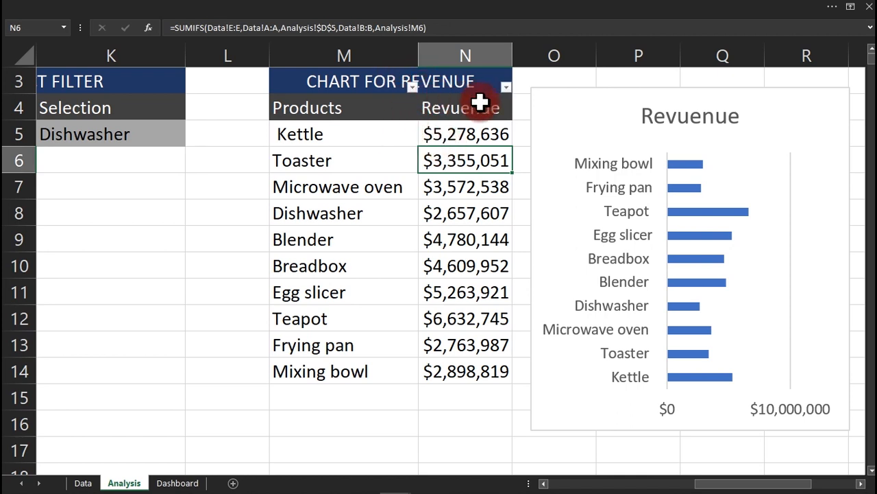
pyautogui.click(506, 88)
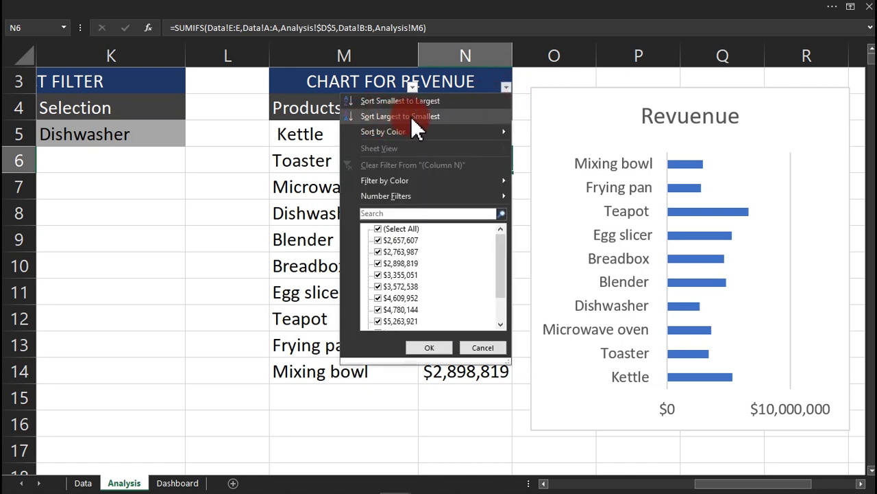
pyautogui.click(412, 118)
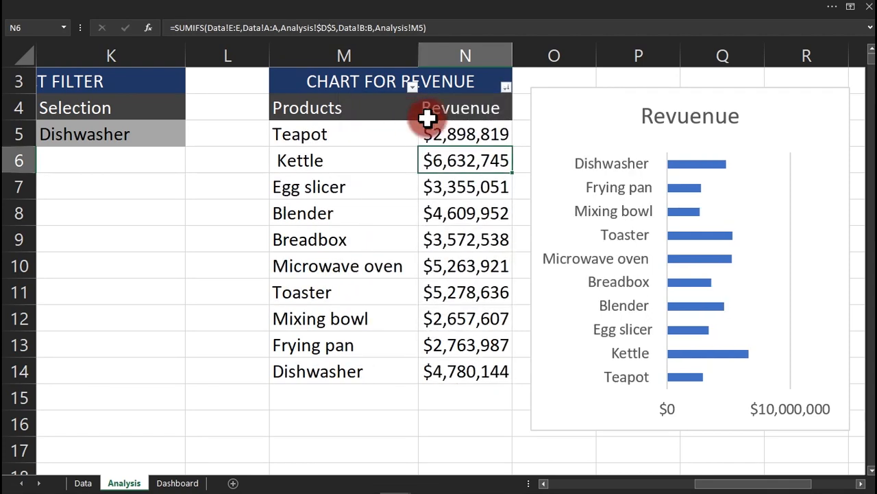
pyautogui.click(506, 87)
pyautogui.click(433, 118)
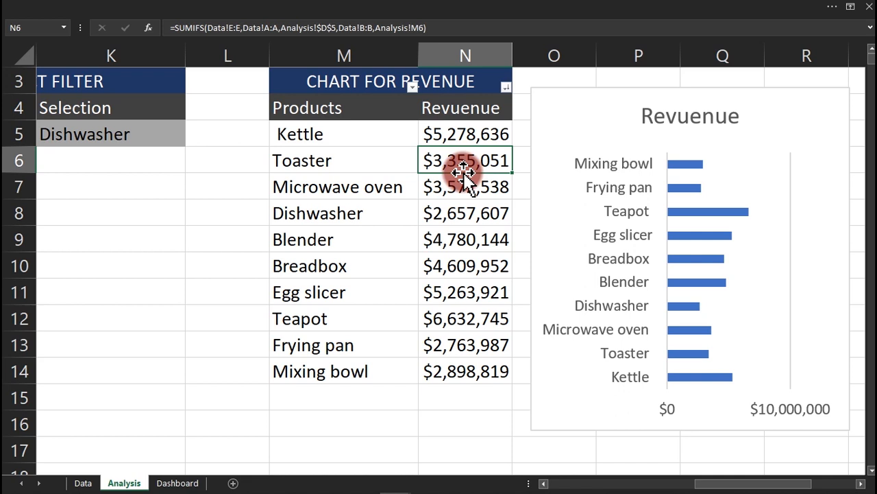
pyautogui.click(452, 138)
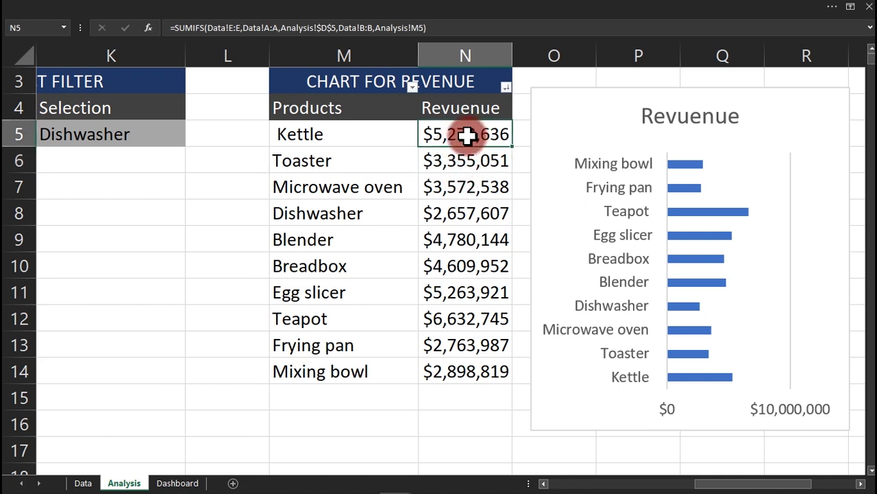
# Edit N5's formula to remove the Analysis! prefix from the M5 and $D$5 references.
pyautogui.doubleClick(473, 134)
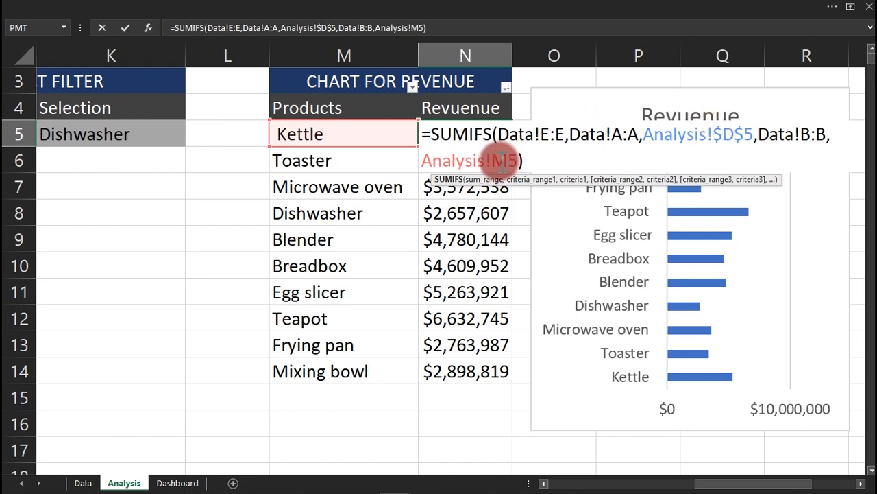
pyautogui.click(493, 160)
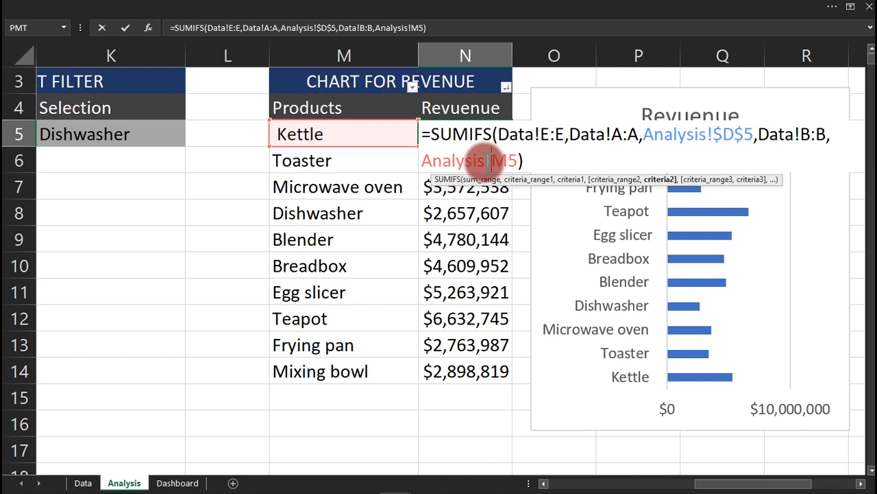
pyautogui.press('BackSpace')
pyautogui.press('BackSpace')
pyautogui.press('BackSpace')
pyautogui.press('BackSpace')
pyautogui.press('BackSpace')
pyautogui.press('BackSpace')
pyautogui.press('BackSpace')
pyautogui.press('BackSpace')
pyautogui.press('BackSpace')
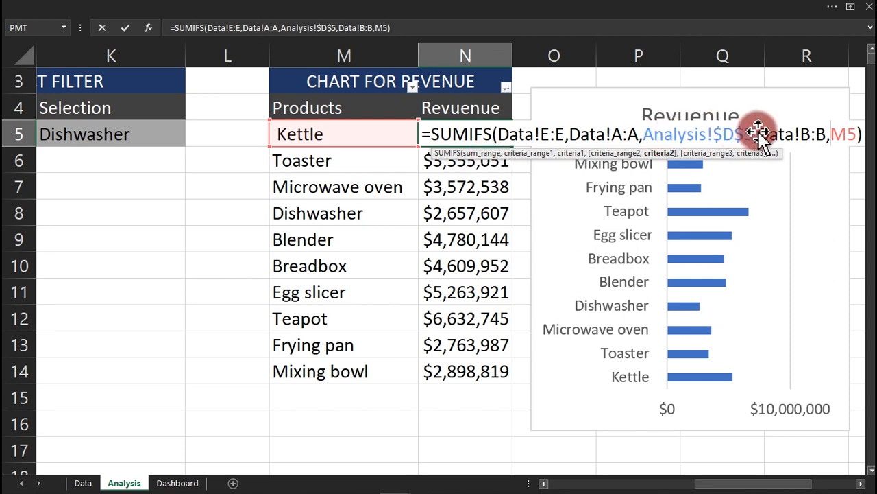
pyautogui.press('Left')
pyautogui.press('Left')
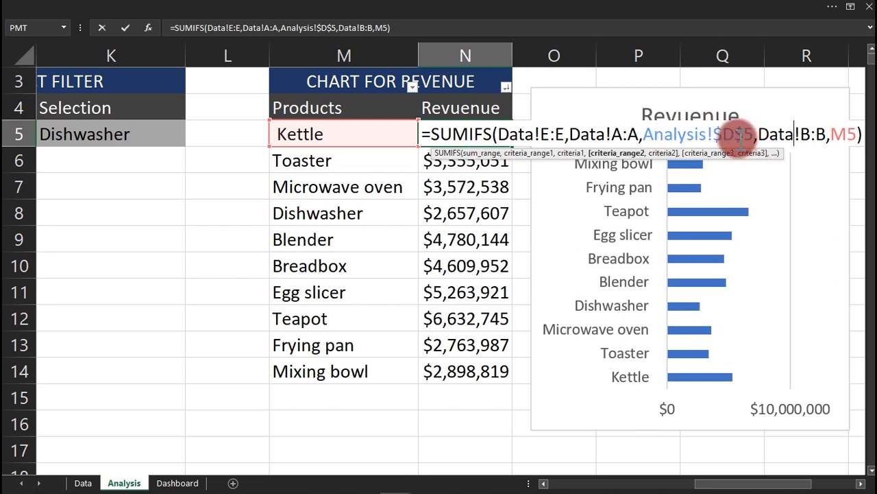
pyautogui.click(743, 134)
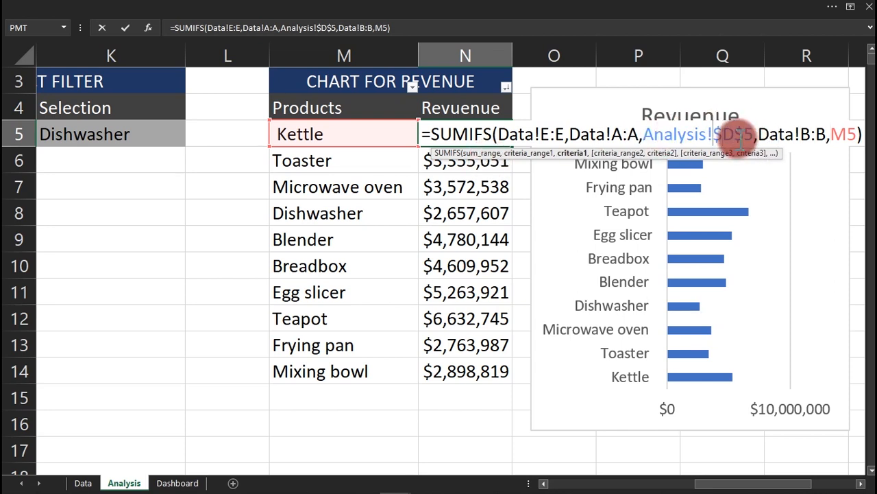
pyautogui.press('BackSpace')
pyautogui.press('BackSpace')
pyautogui.press('BackSpace')
pyautogui.press('BackSpace')
pyautogui.press('BackSpace')
pyautogui.press('BackSpace')
pyautogui.press('BackSpace')
pyautogui.press('BackSpace')
pyautogui.press('BackSpace')
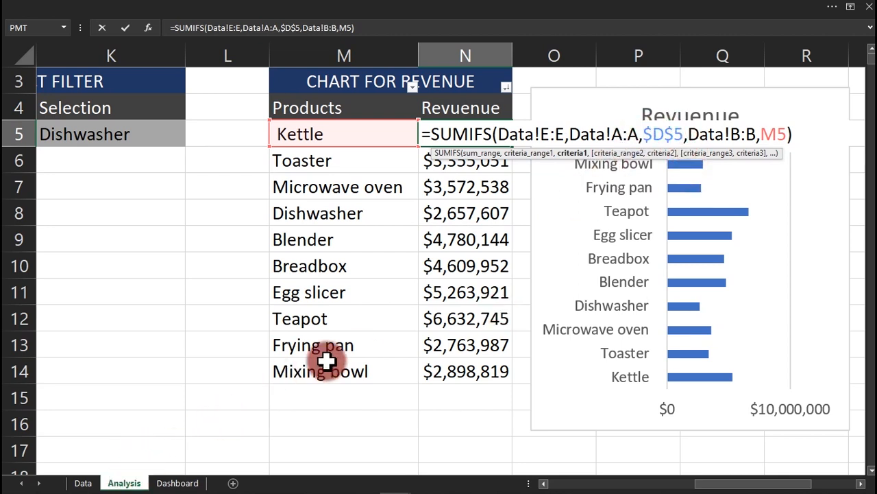
pyautogui.press('Return')
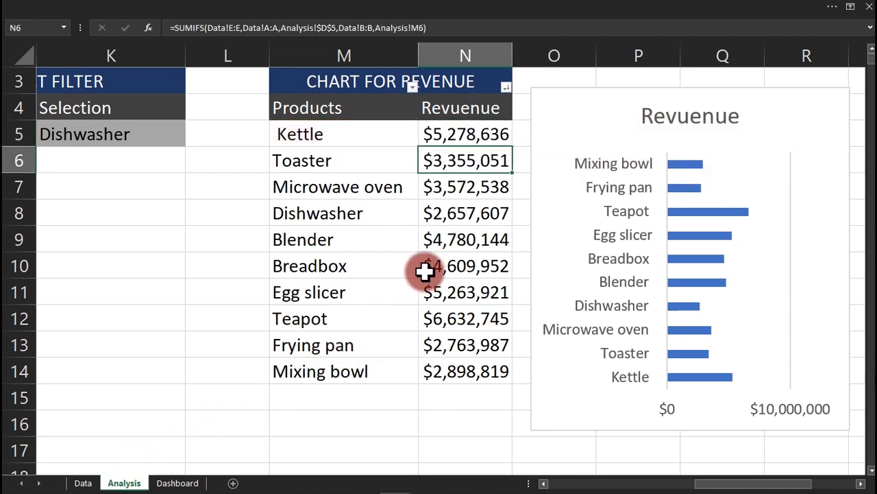
pyautogui.click(495, 125)
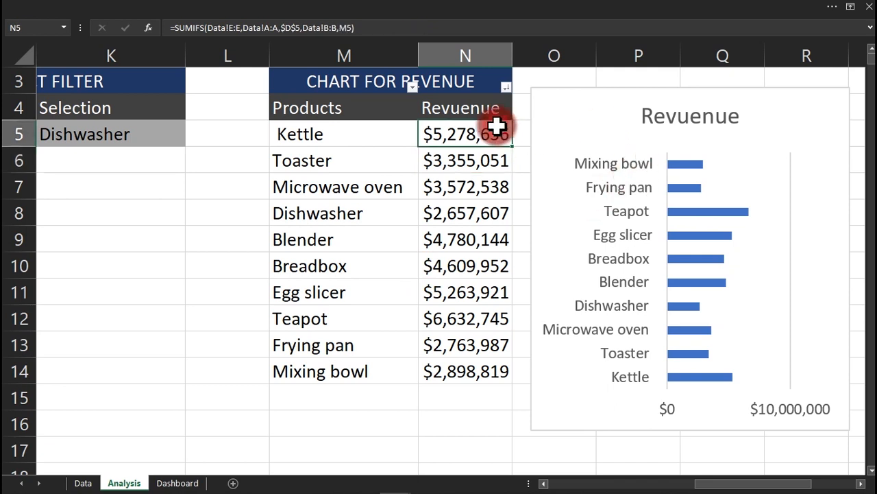
# Fill the revenue formula down to N14, then sort revenues largest to smallest, expanding the selection.
pyautogui.doubleClick(511, 145)
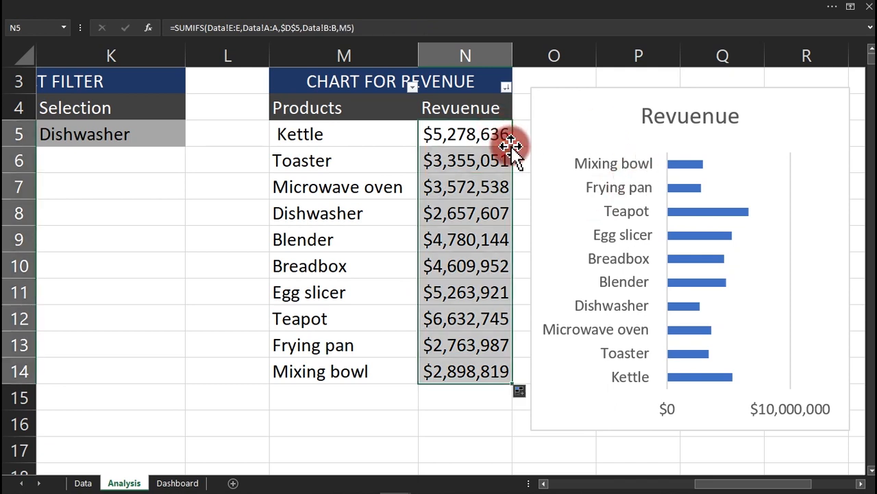
pyautogui.click(410, 11)
pyautogui.click(236, 33)
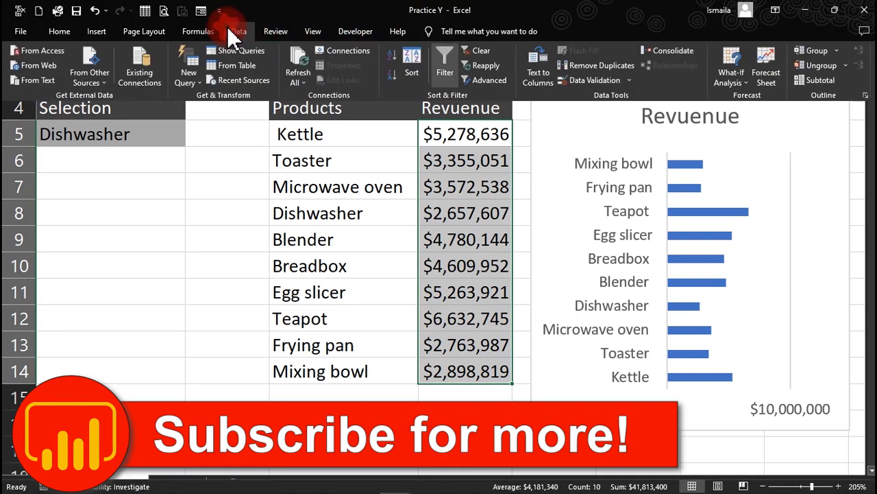
pyautogui.click(396, 73)
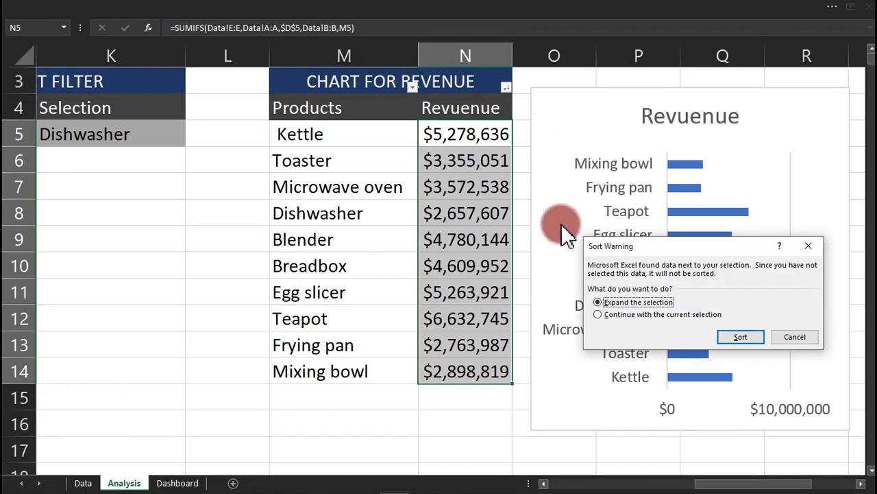
pyautogui.click(740, 338)
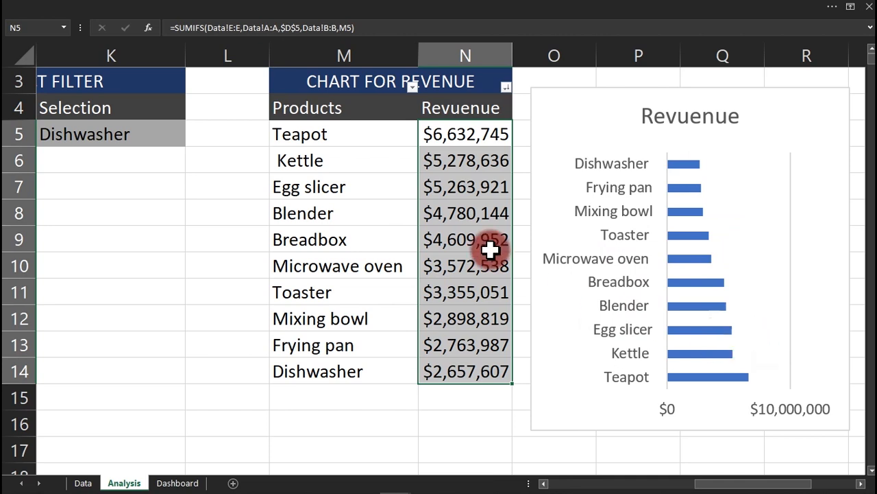
# Check N8's formula and the reordered revenue chart, then select cell K11.
pyautogui.click(464, 214)
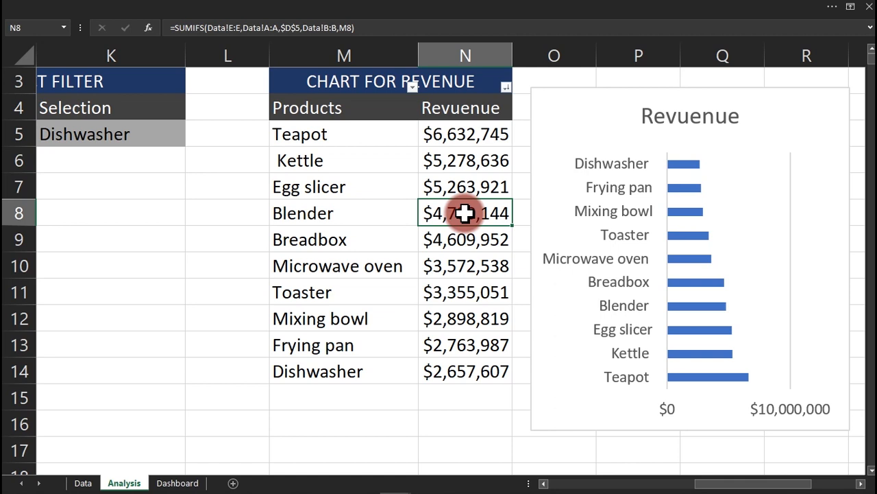
pyautogui.click(618, 87)
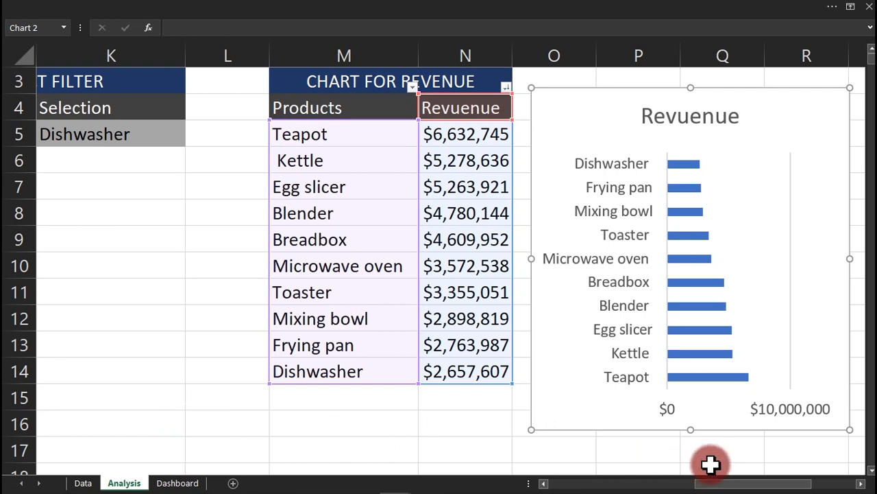
pyautogui.moveTo(721, 482); pyautogui.dragTo(549, 484)
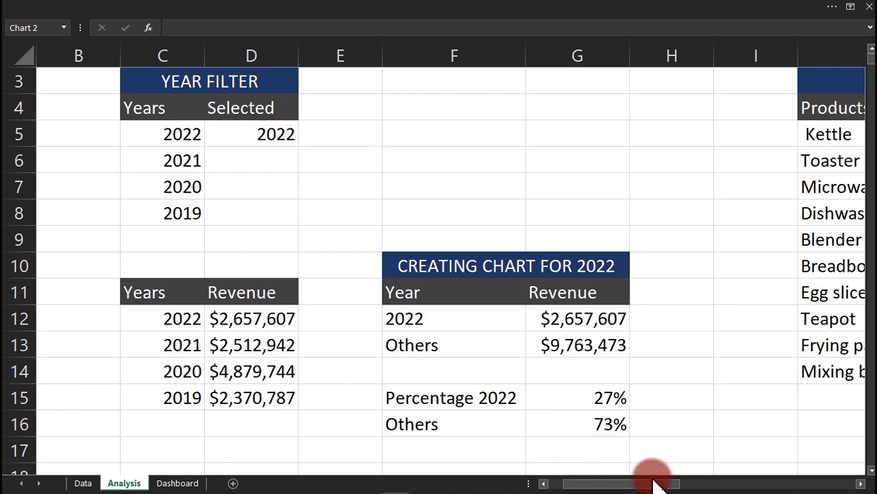
pyautogui.moveTo(655, 480); pyautogui.dragTo(764, 442)
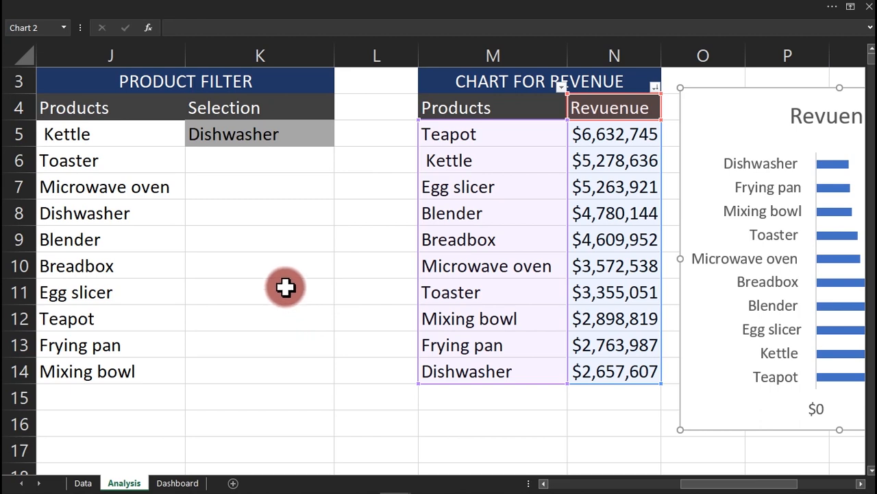
pyautogui.click(285, 287)
# Give K11 a List validation sourced from $C$5:$C$8, offering years 2022 to 2019.
pyautogui.click(486, 5)
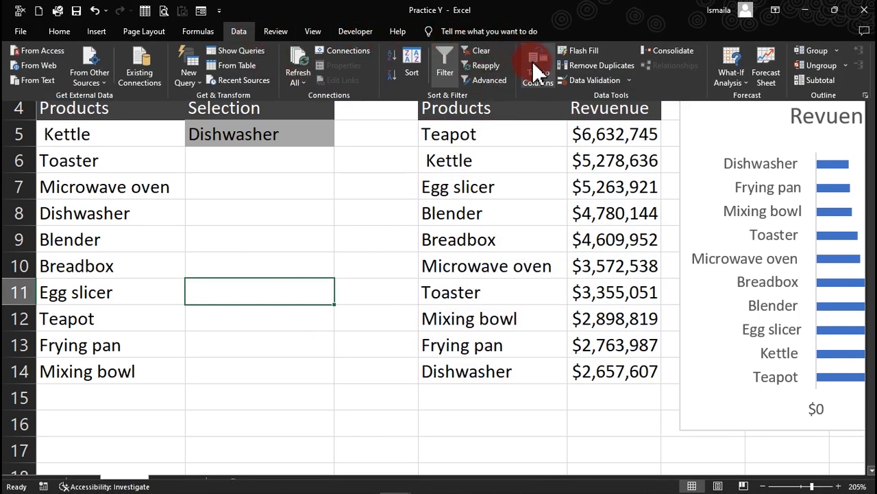
pyautogui.click(586, 79)
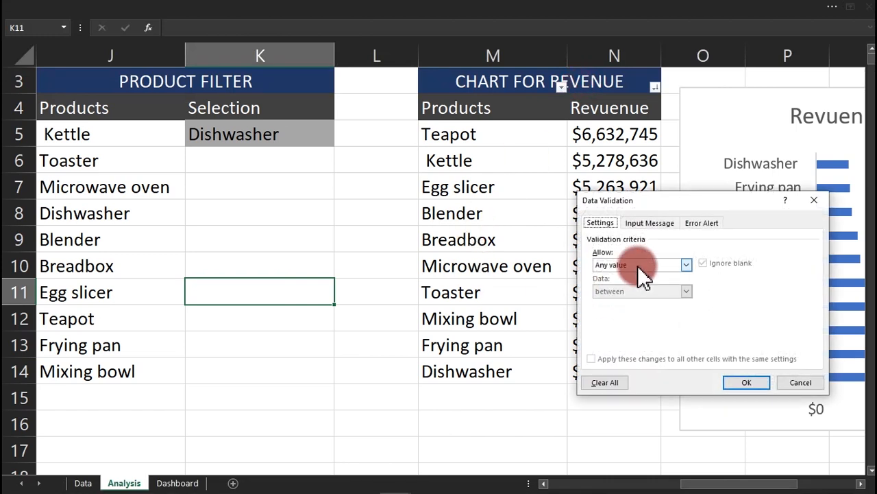
pyautogui.click(638, 266)
pyautogui.click(646, 293)
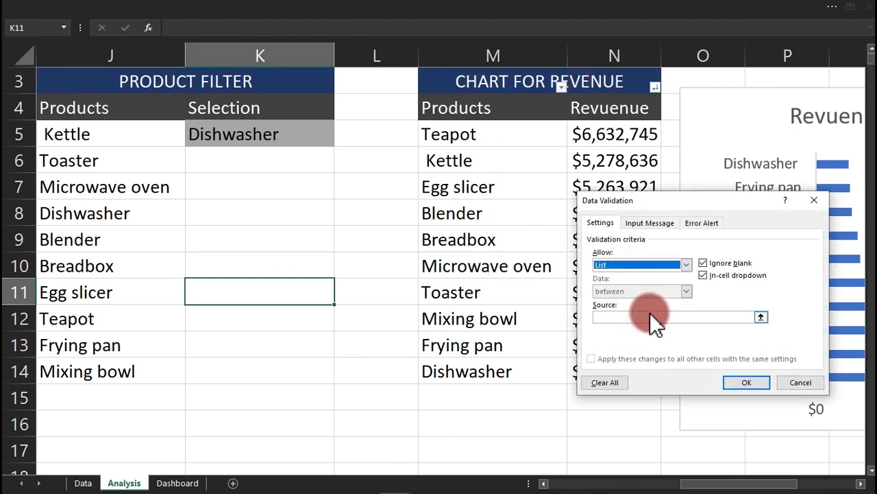
pyautogui.click(650, 317)
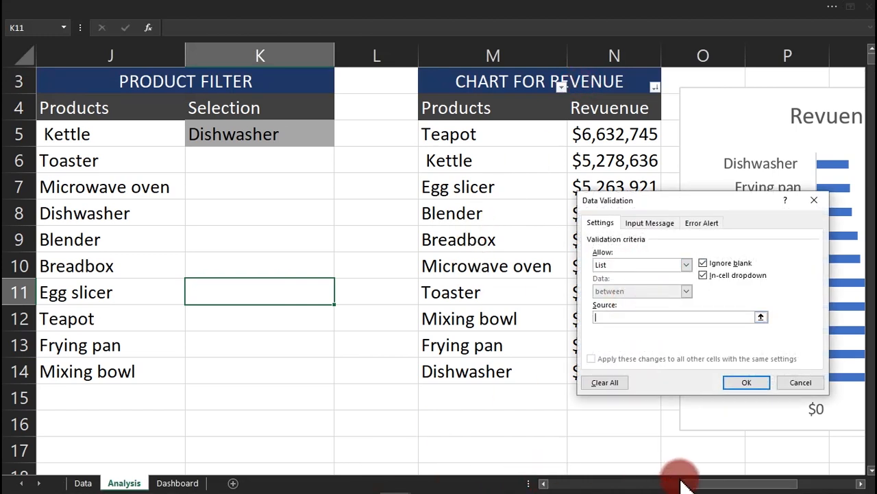
pyautogui.moveTo(684, 483); pyautogui.dragTo(554, 479)
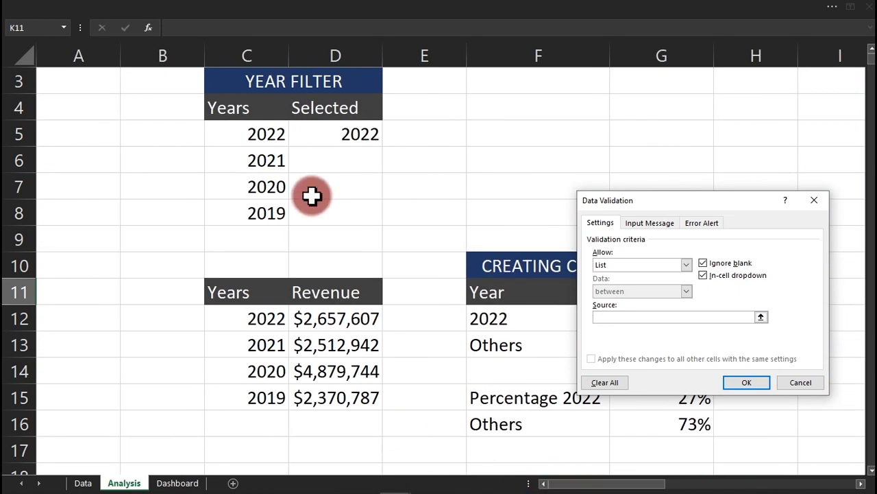
pyautogui.moveTo(268, 133); pyautogui.dragTo(271, 215)
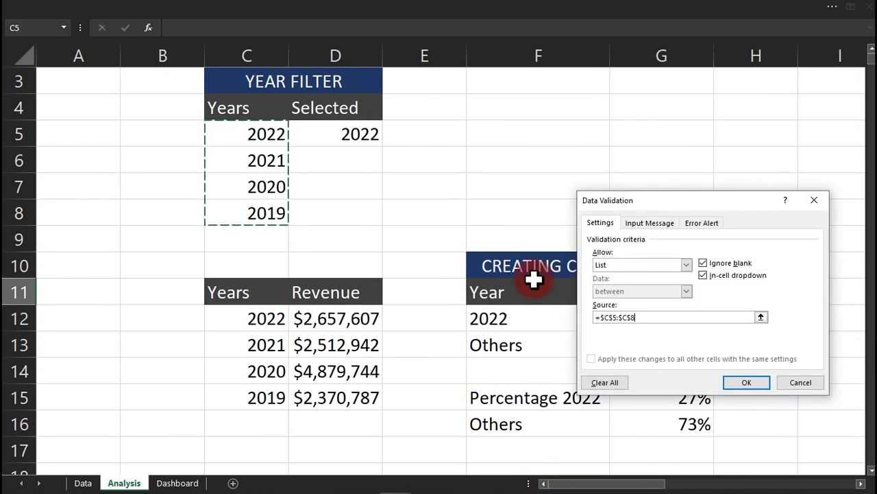
pyautogui.click(742, 378)
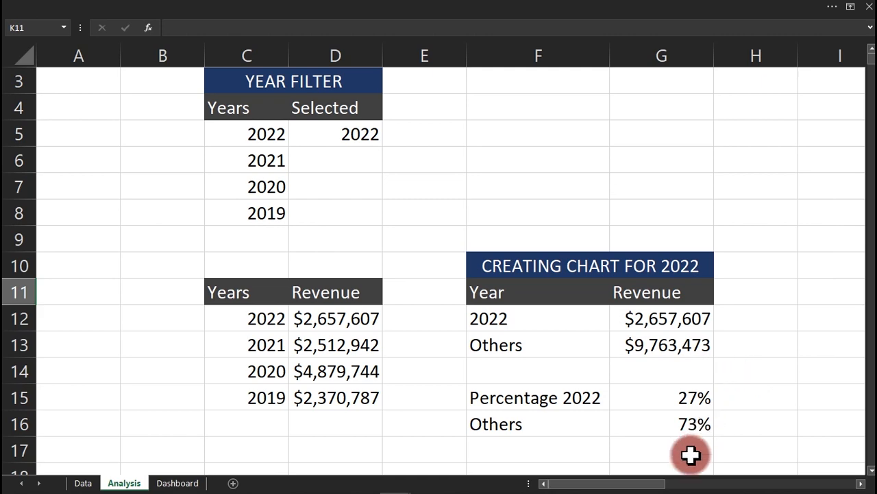
pyautogui.moveTo(645, 480); pyautogui.dragTo(789, 455)
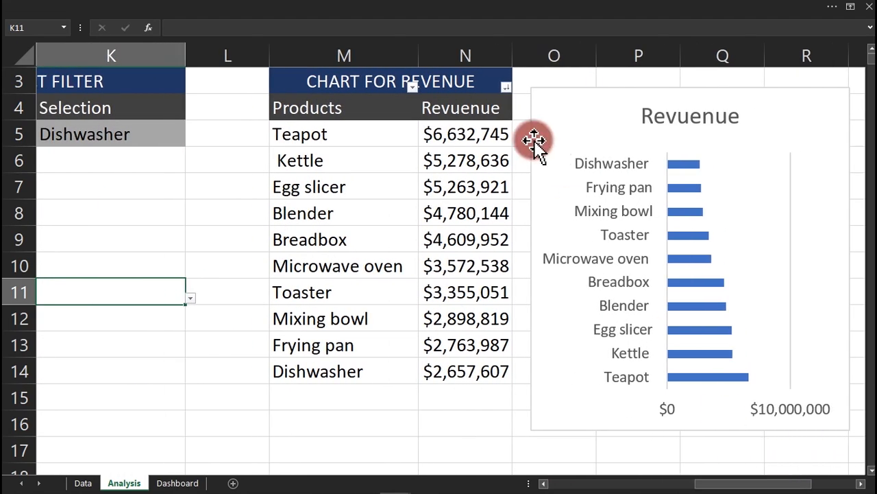
# Replace $D$5 with $K$11 in N5's SUMIFS year criterion and fill it down to N14.
pyautogui.click(454, 137)
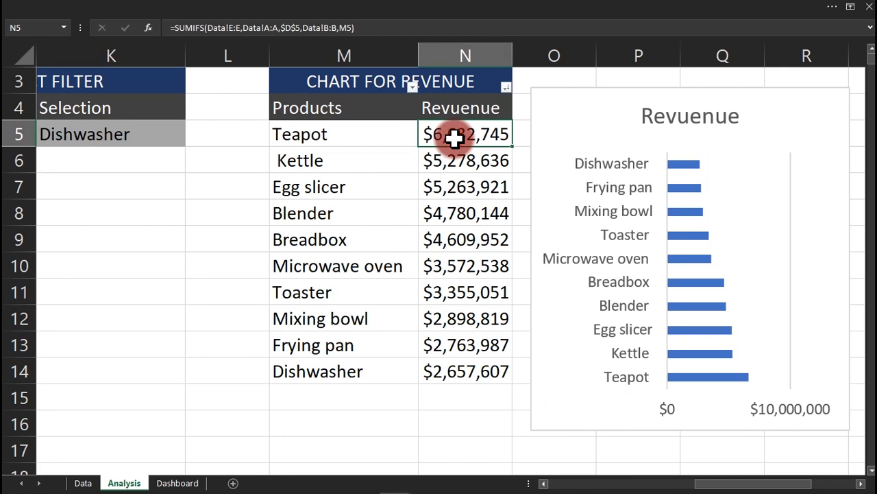
pyautogui.doubleClick(454, 137)
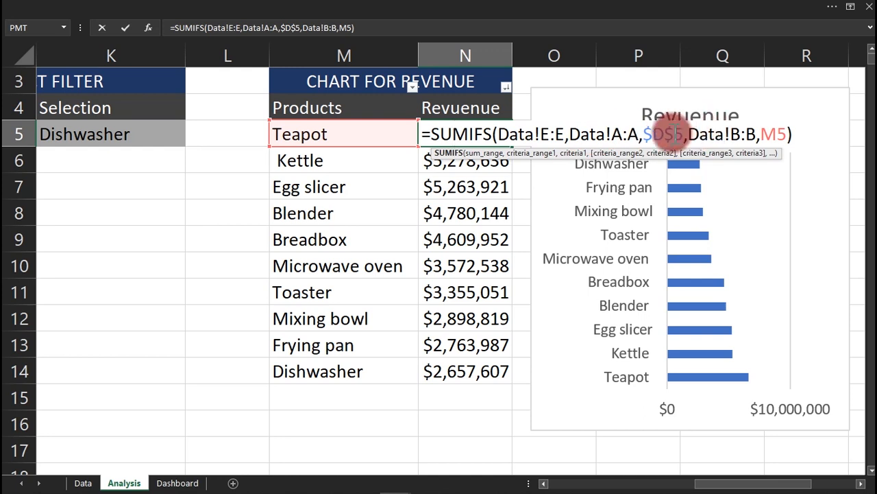
pyautogui.hotkey('ctrl', 'Return')
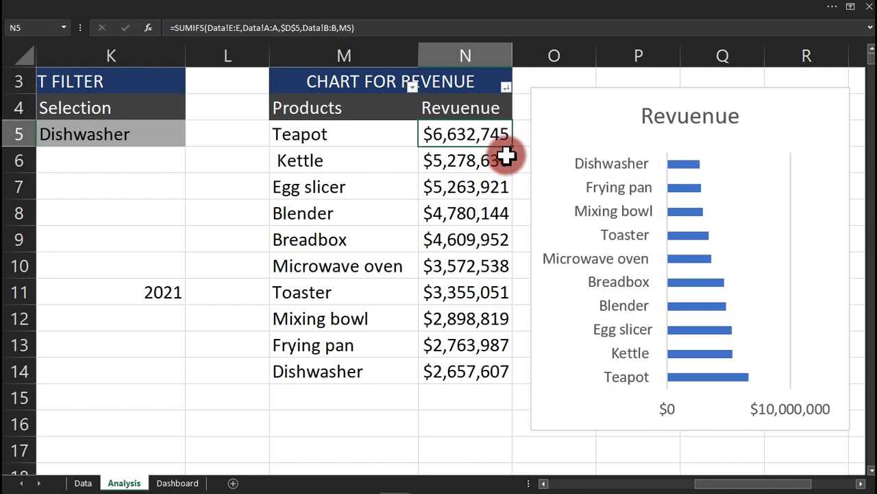
pyautogui.doubleClick(484, 135)
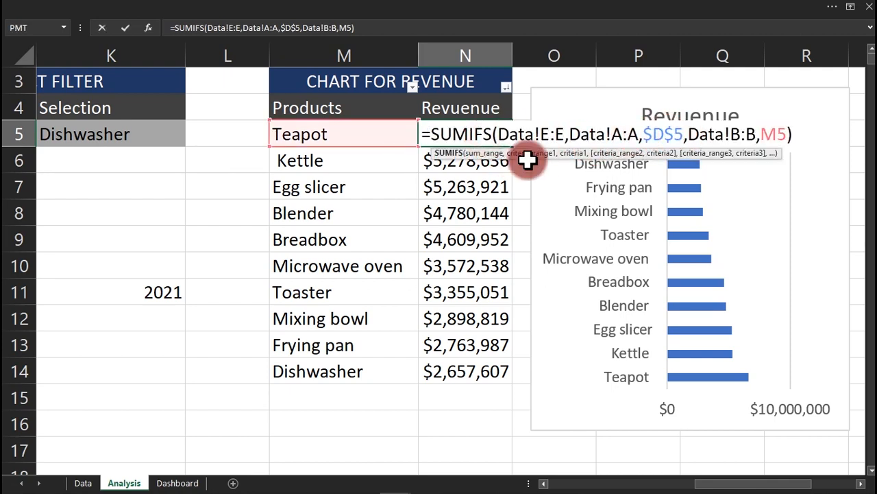
pyautogui.click(301, 27)
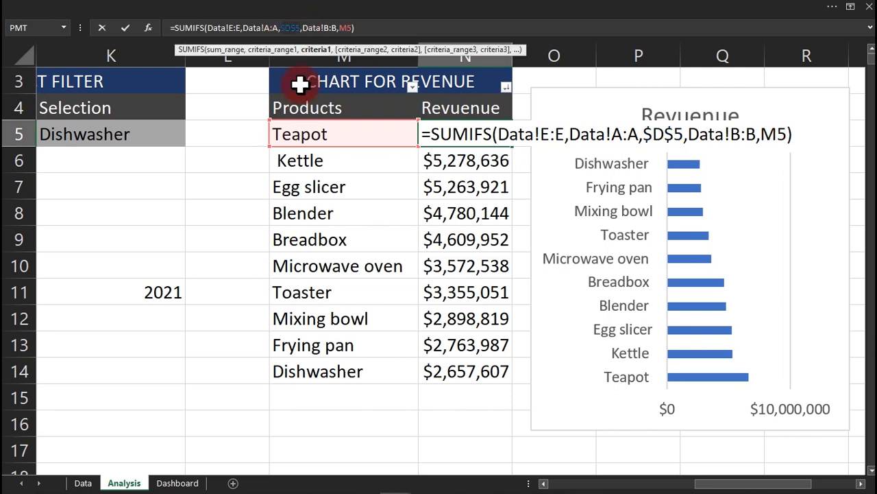
pyautogui.click(161, 292)
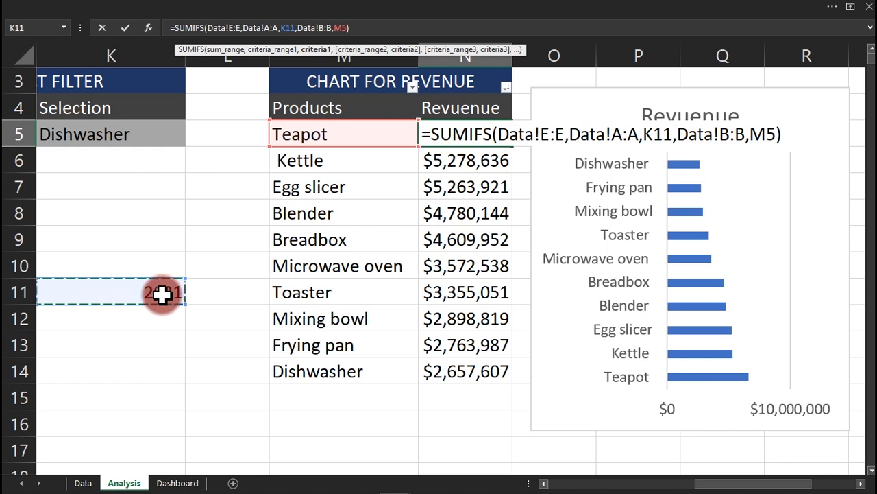
pyautogui.press('F4')
pyautogui.press('Return')
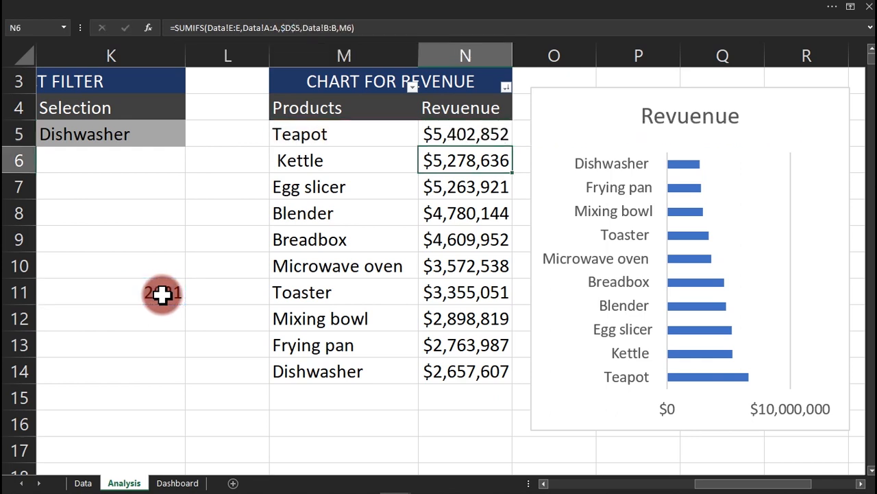
pyautogui.click(470, 134)
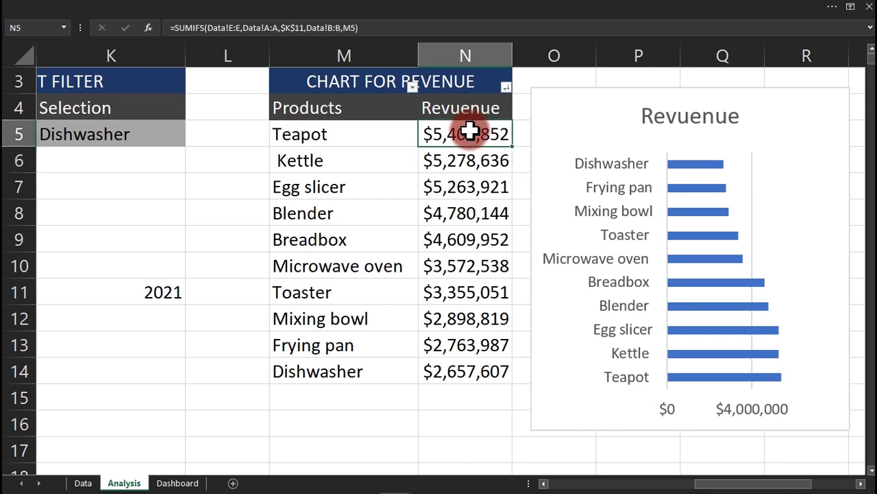
pyautogui.doubleClick(511, 142)
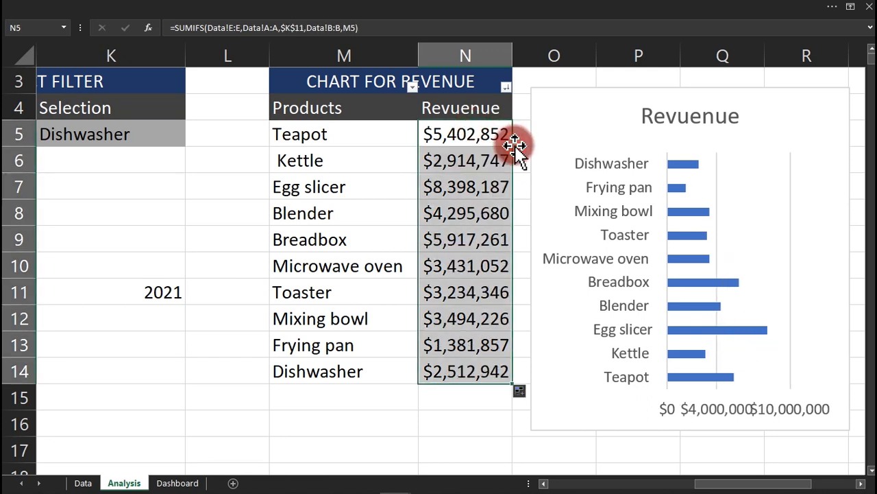
# Choose 2020, then 2019, from K11's year dropdown.
pyautogui.click(157, 300)
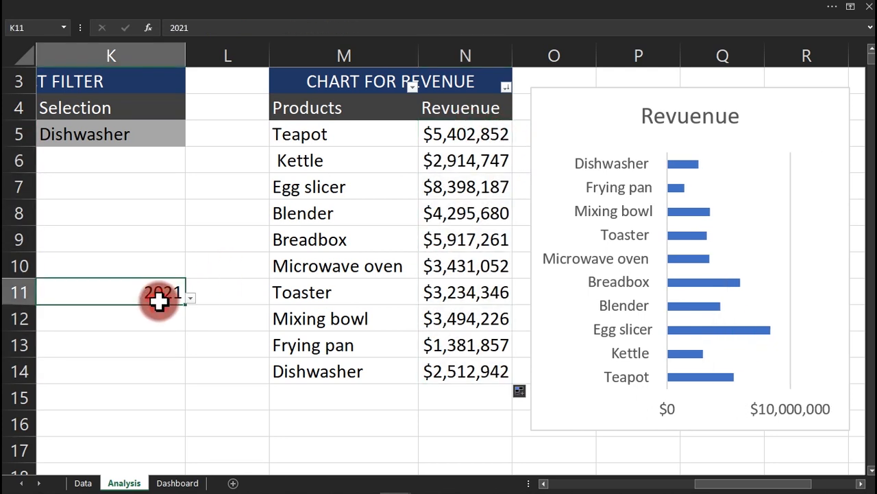
pyautogui.click(191, 300)
pyautogui.click(140, 351)
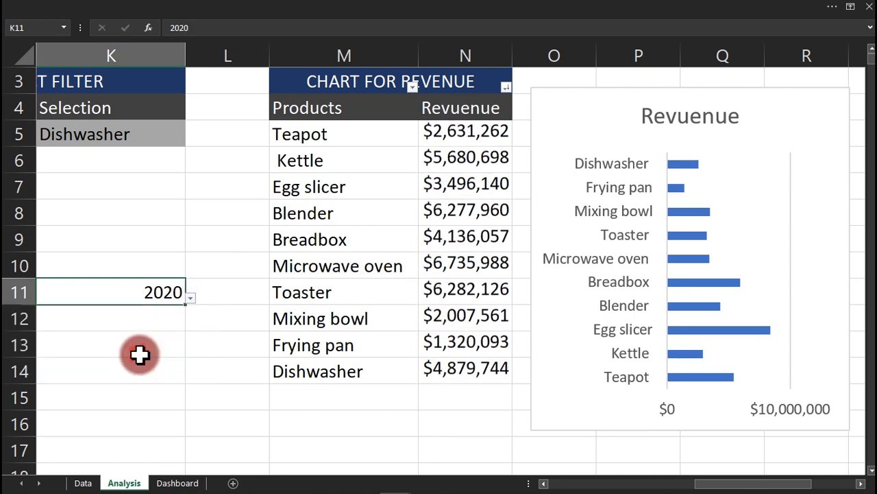
pyautogui.click(192, 299)
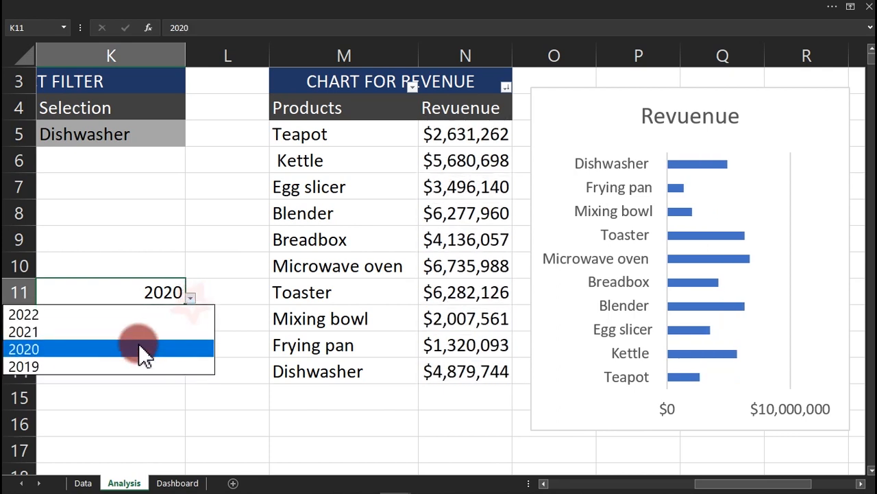
pyautogui.click(127, 366)
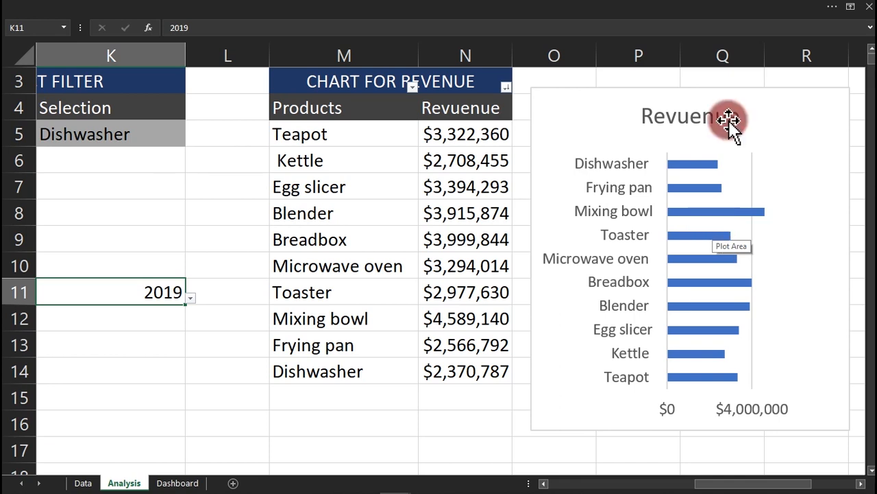
pyautogui.moveTo(701, 88)
pyautogui.mouseDown()
pyautogui.moveTo(548, 151)
pyautogui.moveTo(223, 210)
pyautogui.moveTo(153, 194)
pyautogui.moveTo(161, 140)
pyautogui.moveTo(141, 140)
pyautogui.mouseUp()
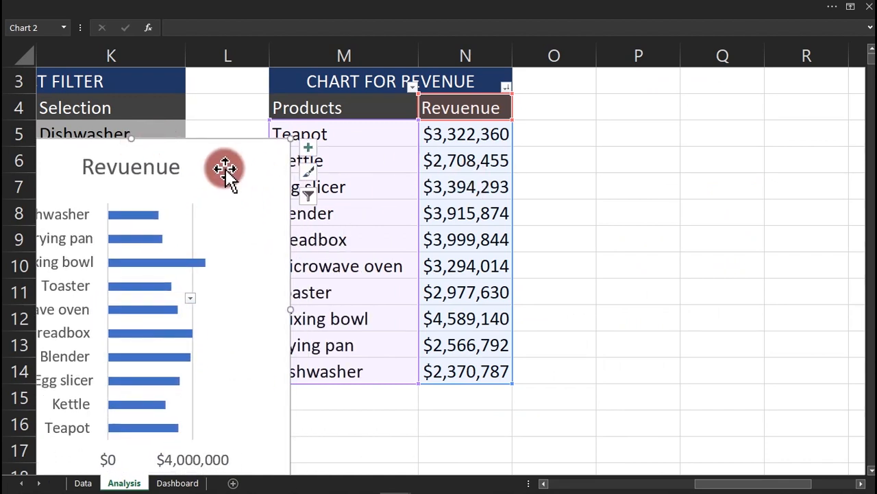
pyautogui.moveTo(224, 141); pyautogui.dragTo(187, 137)
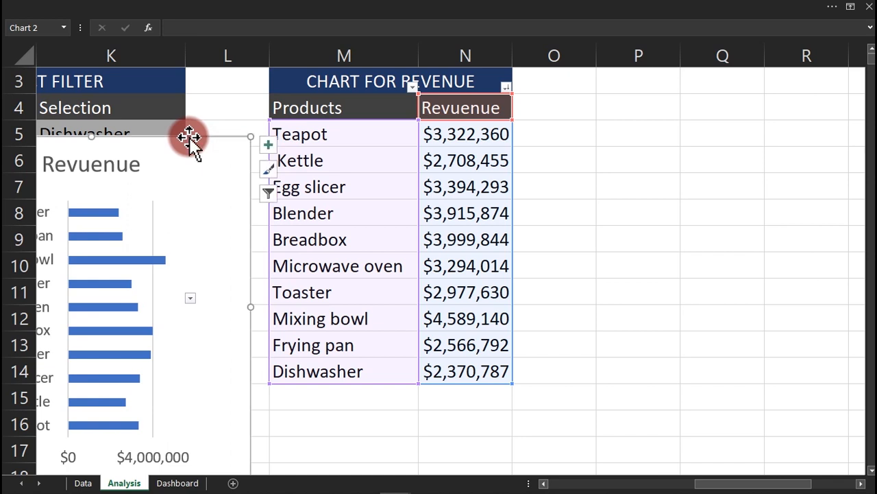
pyautogui.click(628, 137)
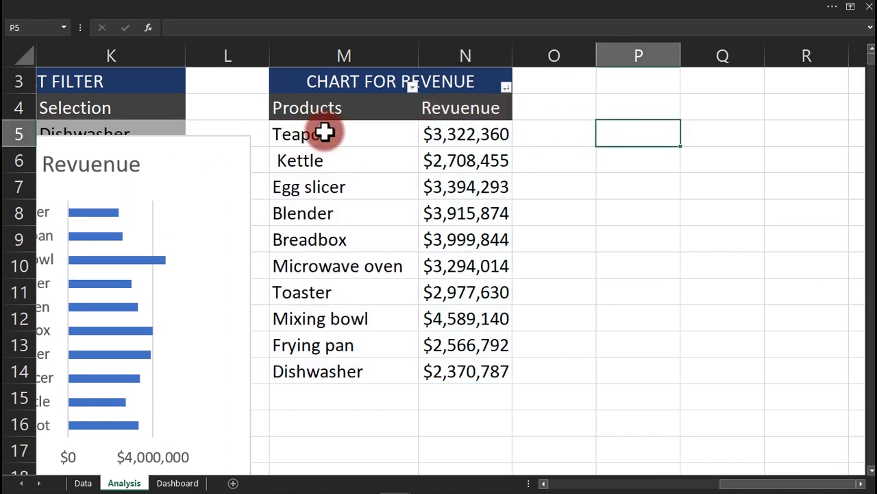
pyautogui.moveTo(327, 133); pyautogui.dragTo(309, 364)
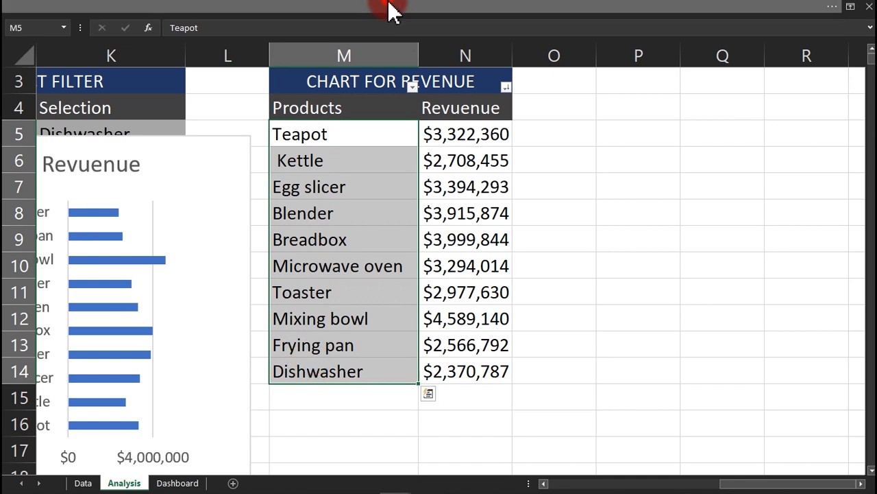
pyautogui.click(390, 8)
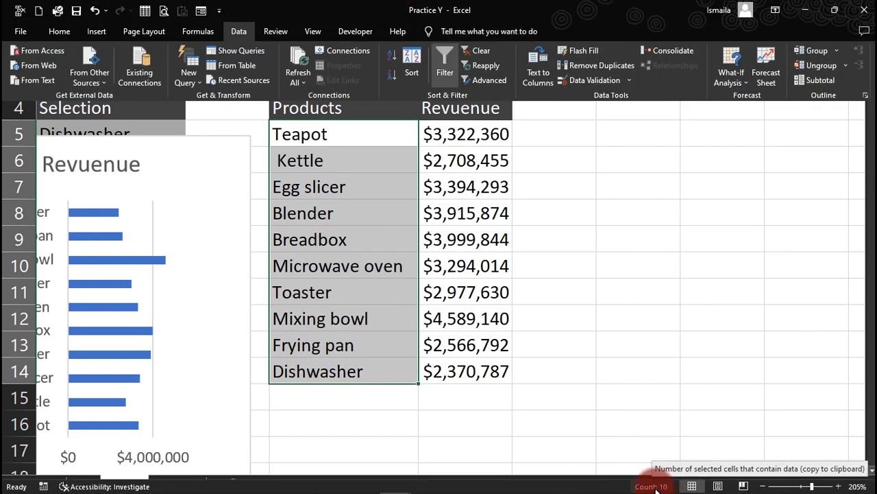
pyautogui.click(627, 235)
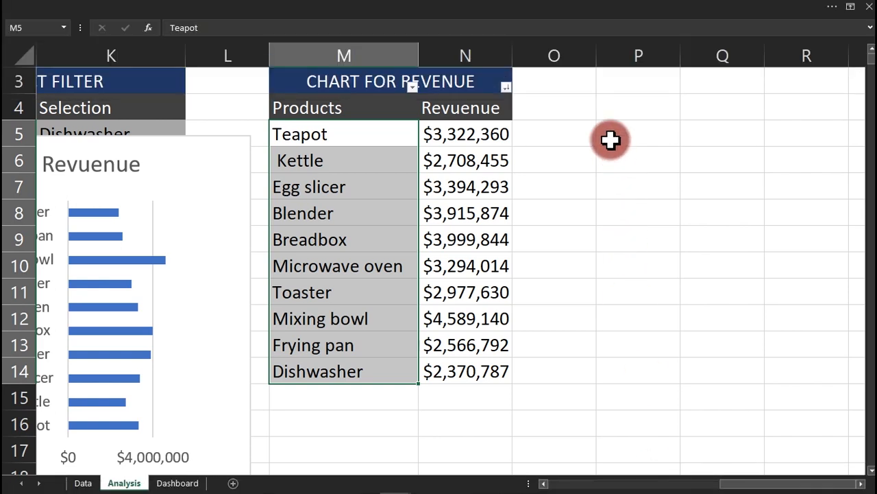
# Enter 1 and 2 in P5:P6 and extend the series down to P14 as ranks 1–10.
pyautogui.click(610, 136)
pyautogui.write('1')
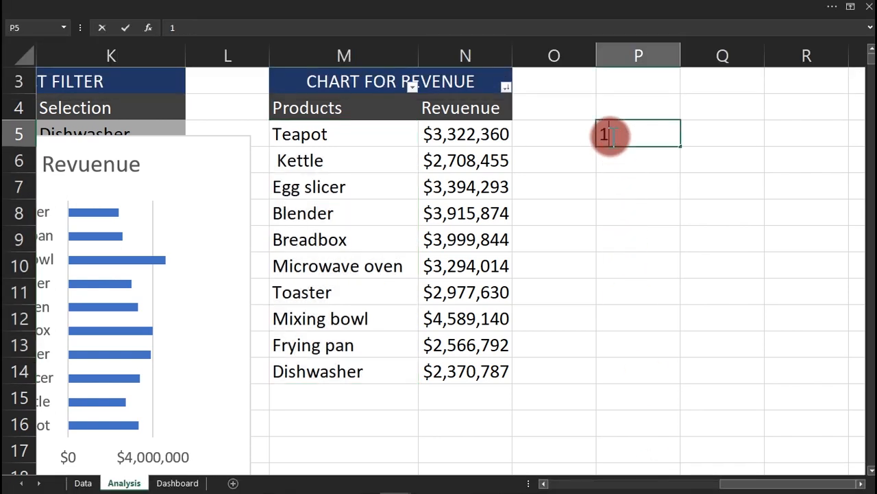
pyautogui.press('Return')
pyautogui.write('2')
pyautogui.press('Return')
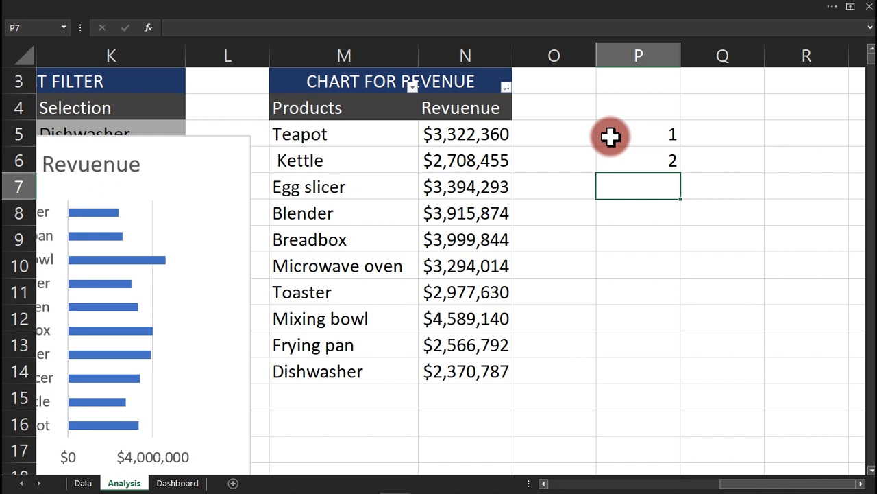
pyautogui.click(628, 135)
pyautogui.moveTo(644, 135); pyautogui.dragTo(656, 387)
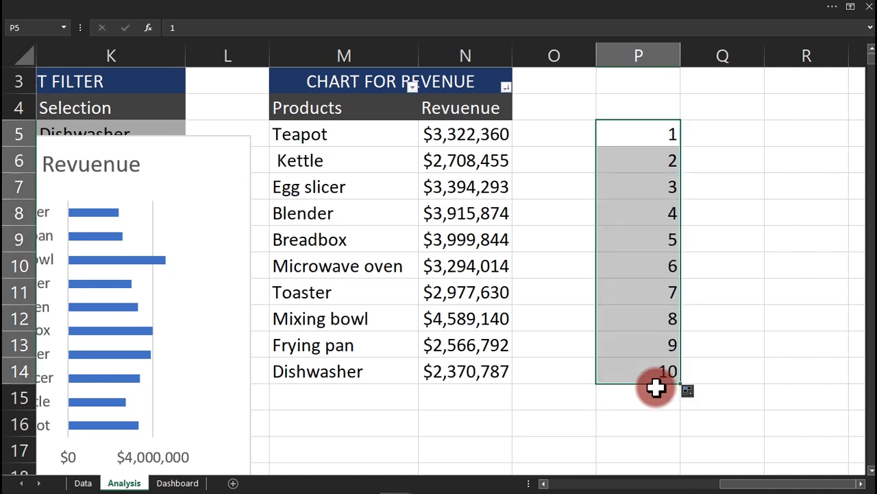
pyautogui.click(725, 132)
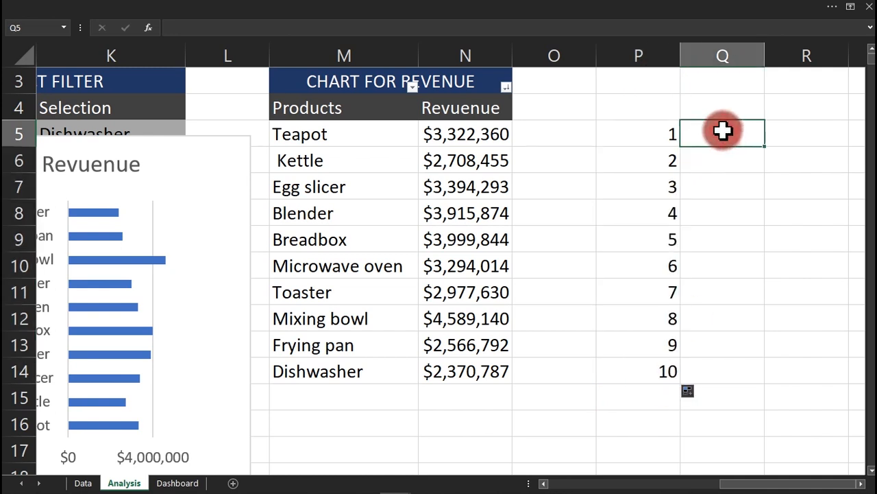
pyautogui.click(713, 110)
# Copy the Products and Revuenue headings from M4:N4 into Q4:R4.
pyautogui.click(315, 108)
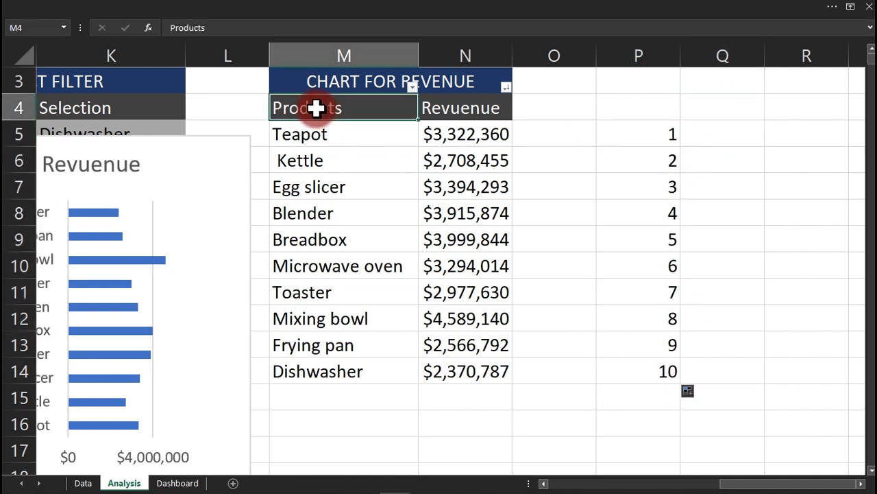
pyautogui.moveTo(315, 108); pyautogui.dragTo(440, 108)
pyautogui.hotkey('ctrl', 'c')
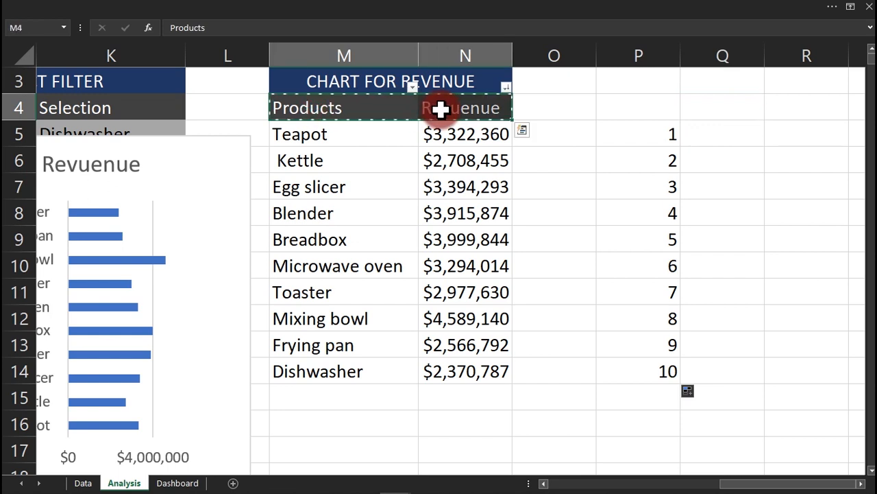
pyautogui.click(695, 104)
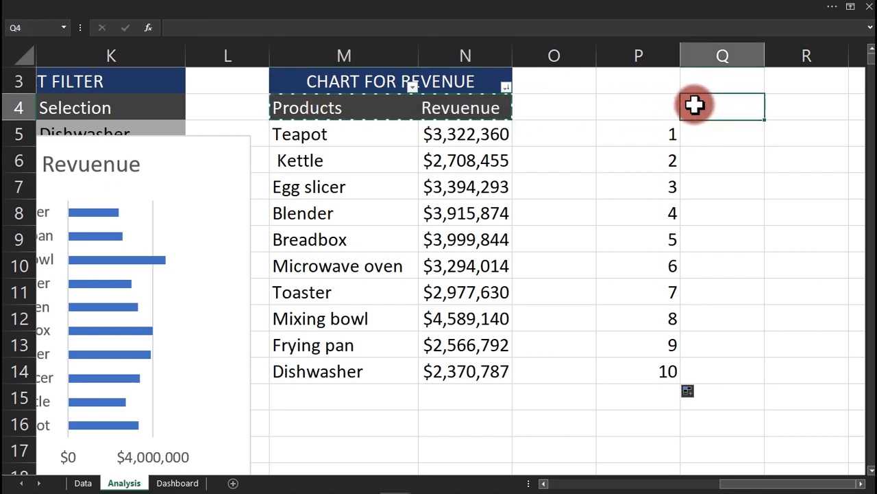
pyautogui.hotkey('ctrl', 'v')
pyautogui.click(795, 219)
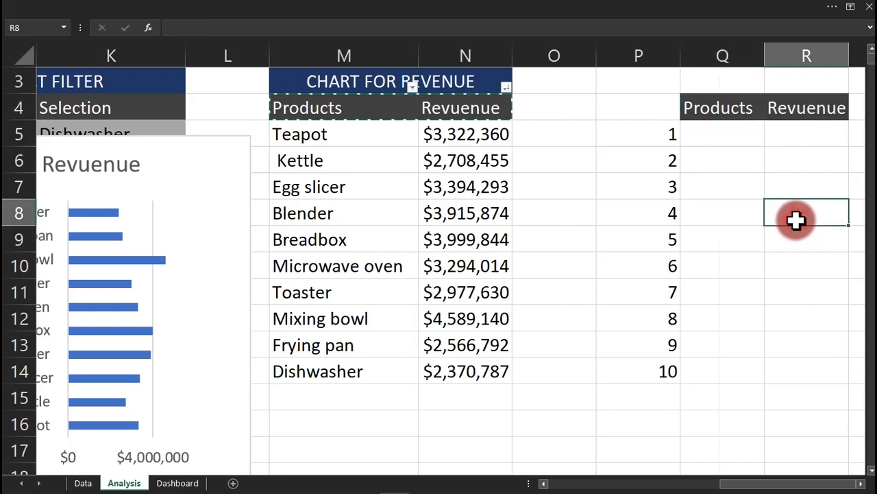
pyautogui.press('Right')
pyautogui.press('Right')
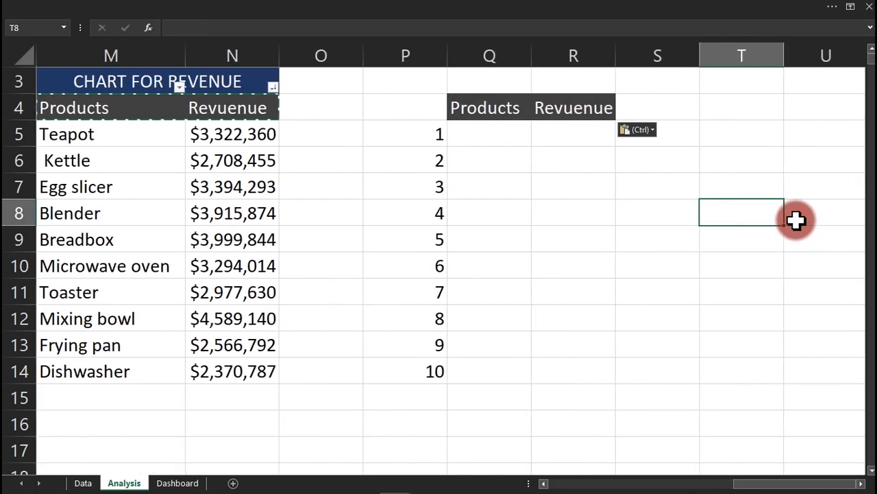
pyautogui.click(574, 138)
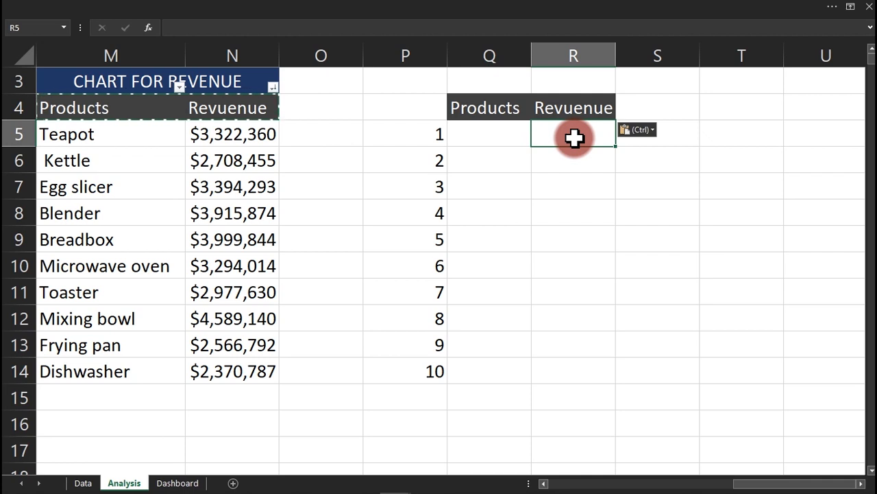
# Enter a LARGE formula in R5 over the revenue range N5:N14.
pyautogui.write('=larg')
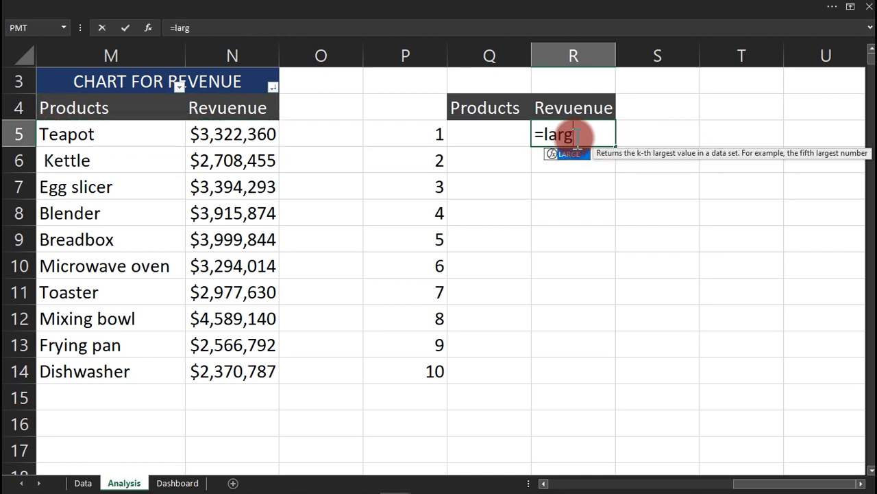
pyautogui.press('Tab')
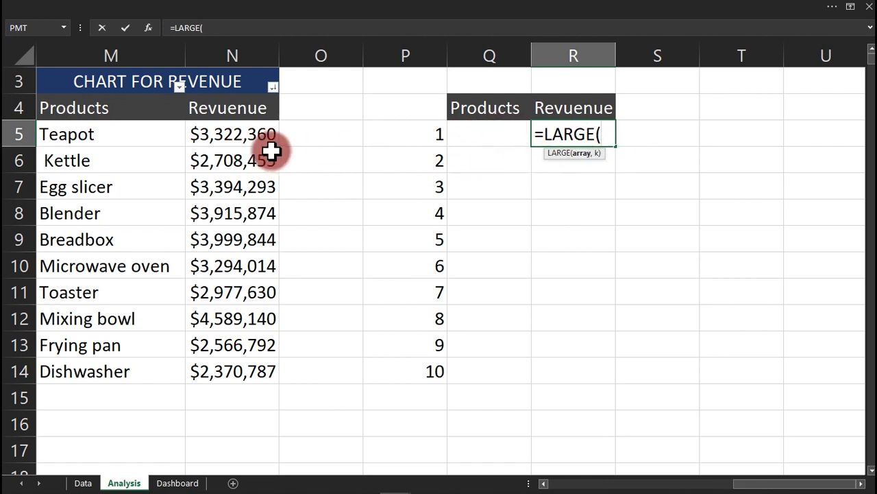
pyautogui.moveTo(223, 133); pyautogui.dragTo(236, 365)
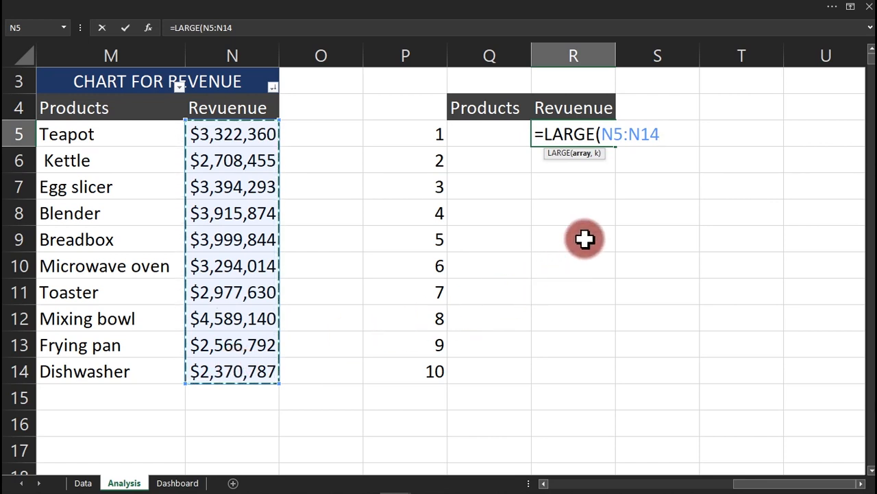
pyautogui.write(',1')
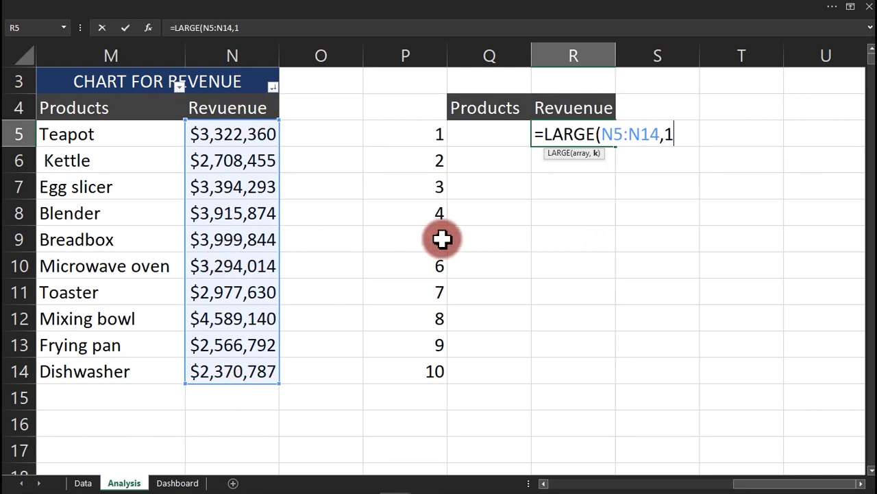
pyautogui.write(')')
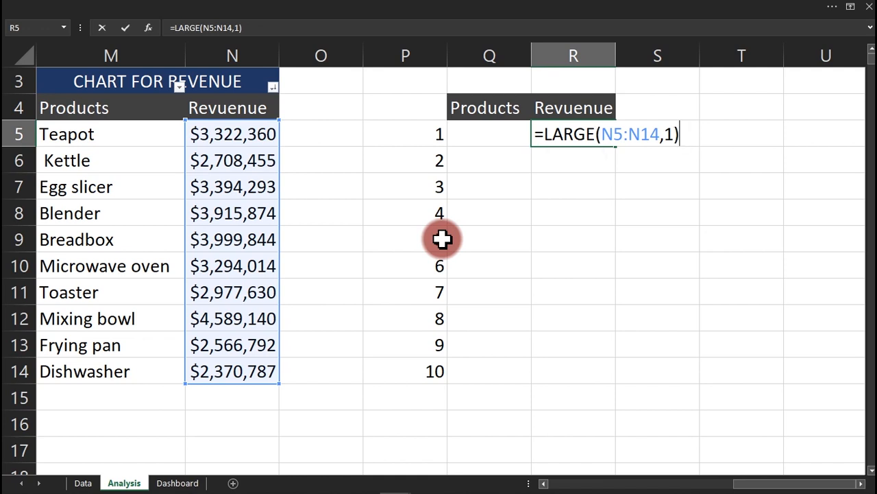
pyautogui.press('Return')
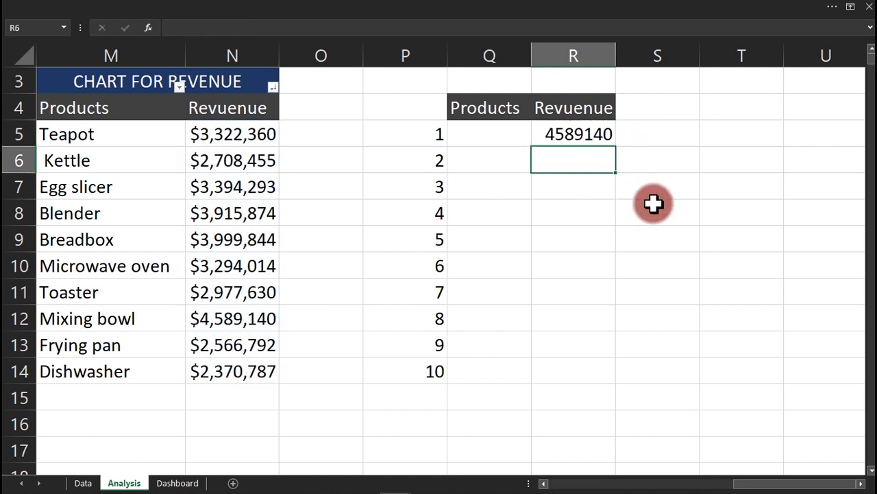
pyautogui.click(573, 133)
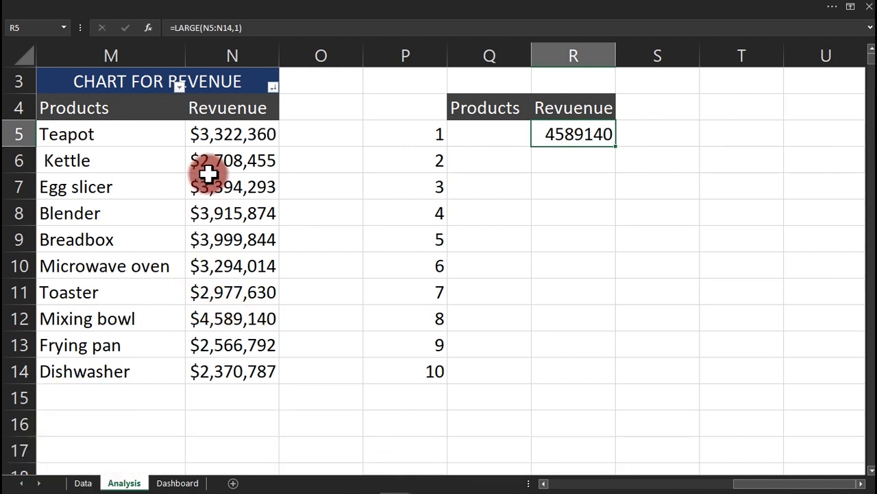
# Replace the fixed rank 2 with P5 in R5's LARGE formula and fill it down to R14.
pyautogui.doubleClick(568, 127)
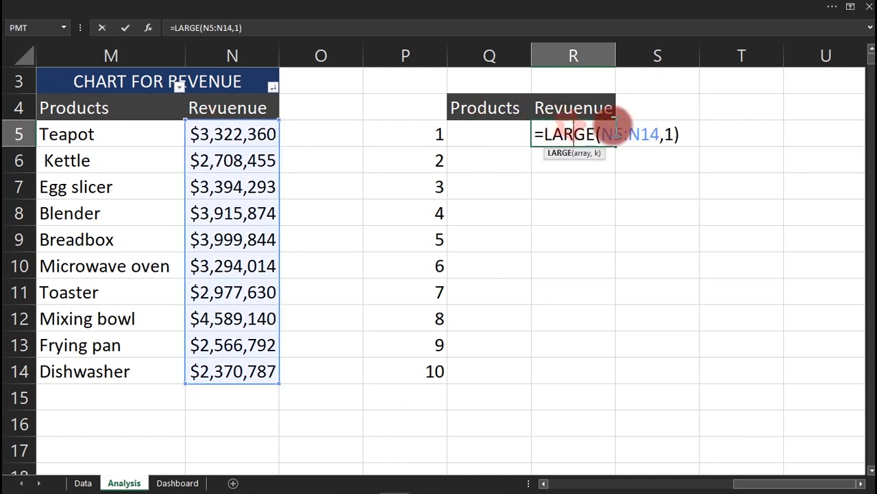
pyautogui.click(675, 134)
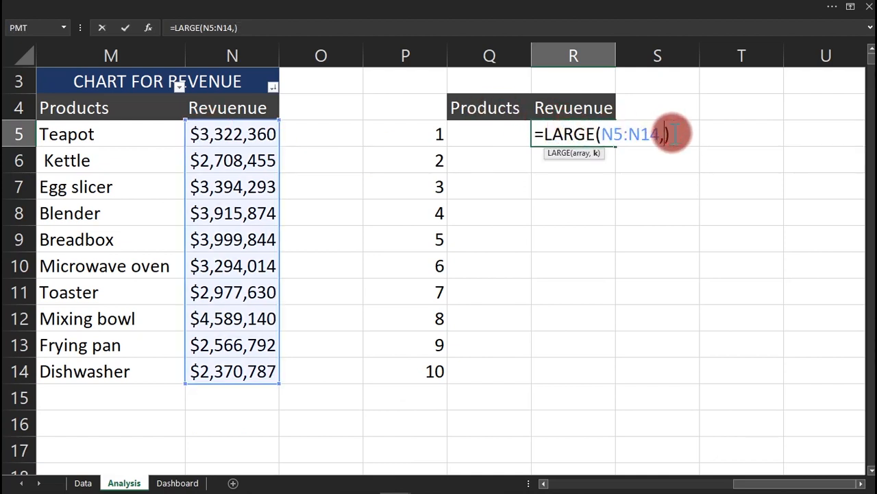
pyautogui.press('Return')
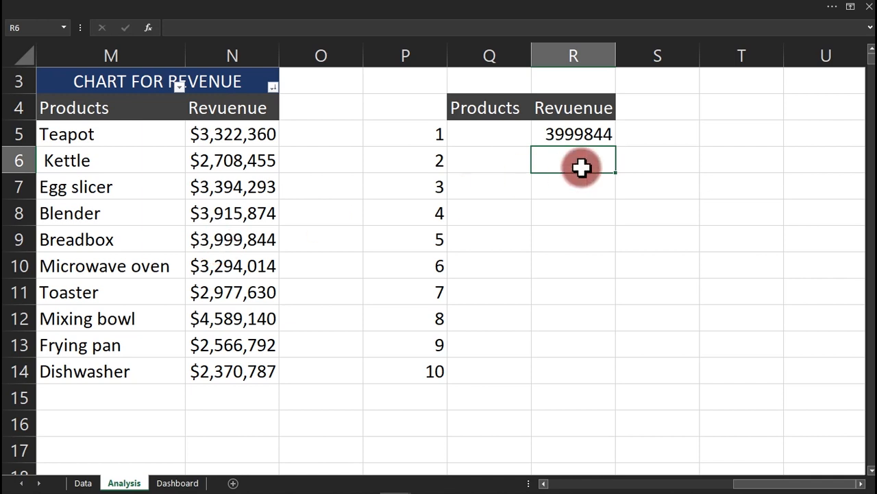
pyautogui.doubleClick(597, 132)
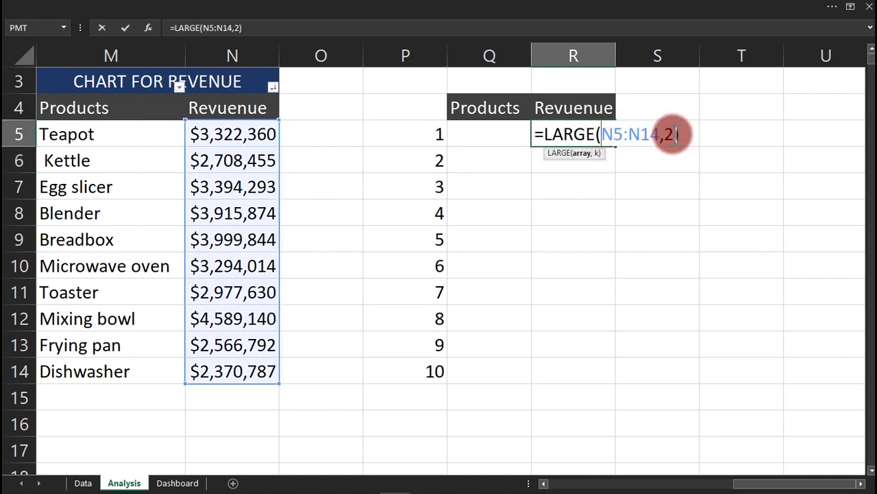
pyautogui.click(669, 134)
pyautogui.press('BackSpace')
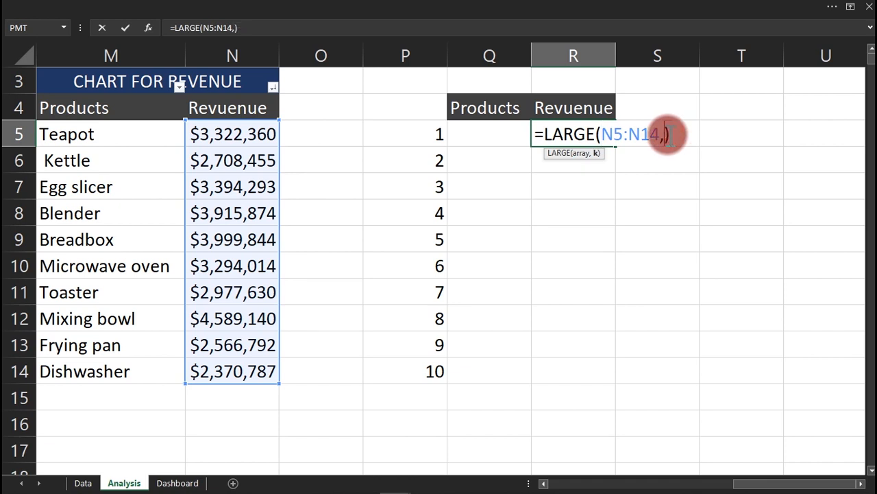
pyautogui.click(423, 135)
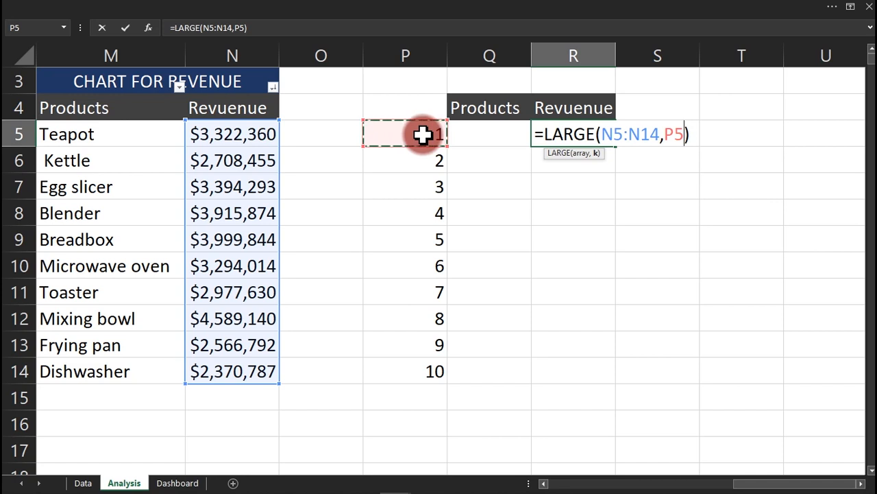
pyautogui.press('Return')
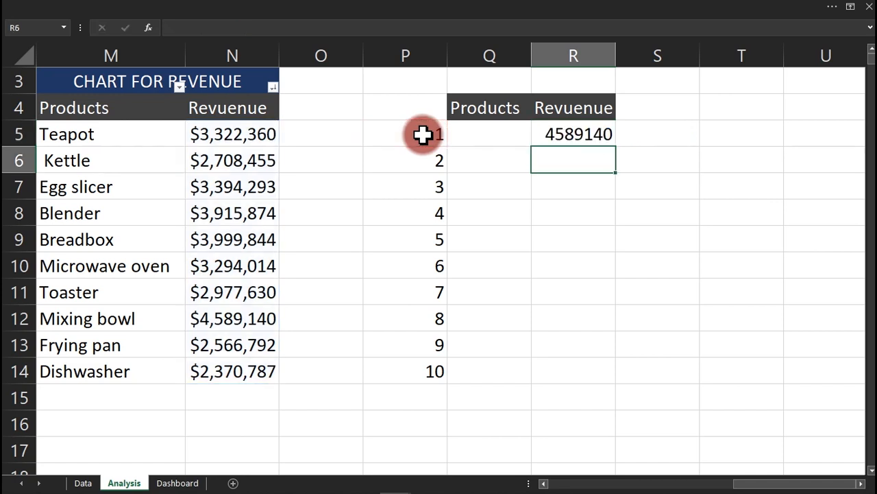
pyautogui.click(574, 131)
pyautogui.moveTo(617, 145); pyautogui.dragTo(600, 388)
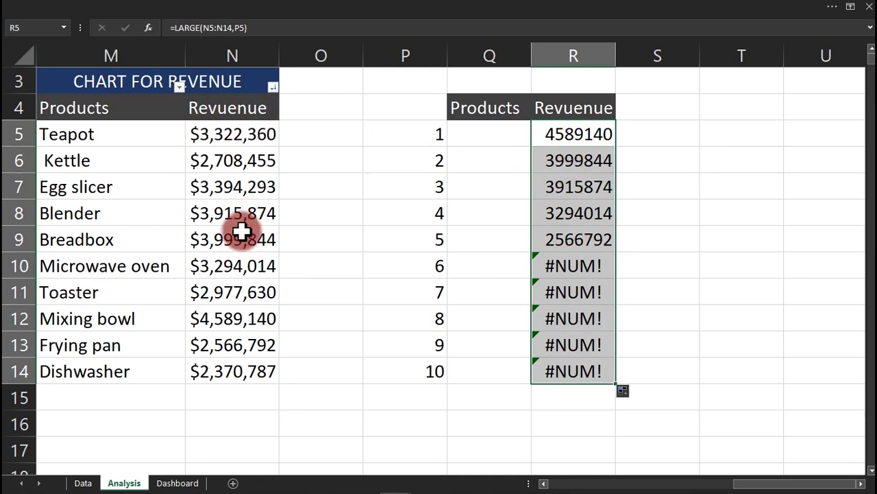
# Lock R5's LARGE array as $N$5:$N$14 and refill the formula down to R14.
pyautogui.click(570, 288)
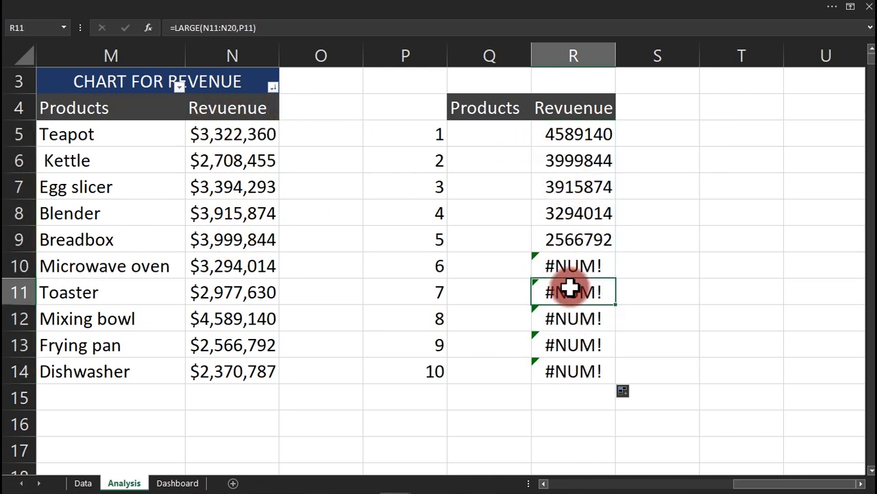
pyautogui.doubleClick(570, 288)
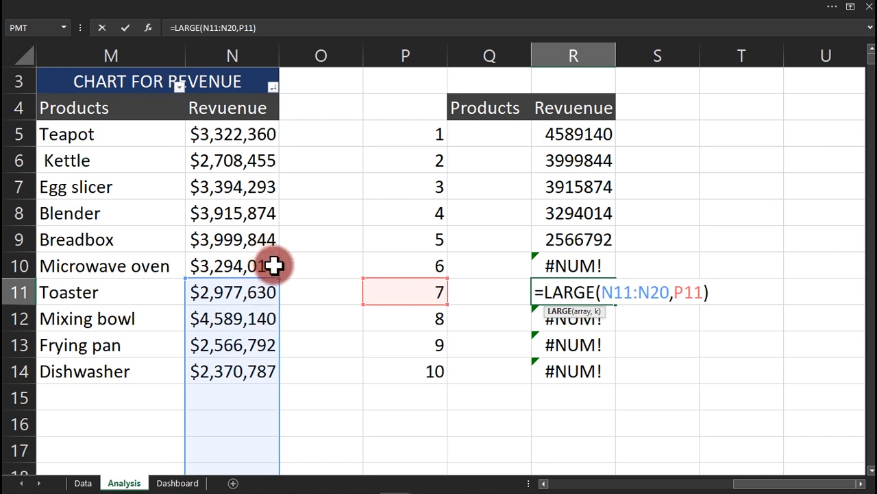
pyautogui.press('Escape')
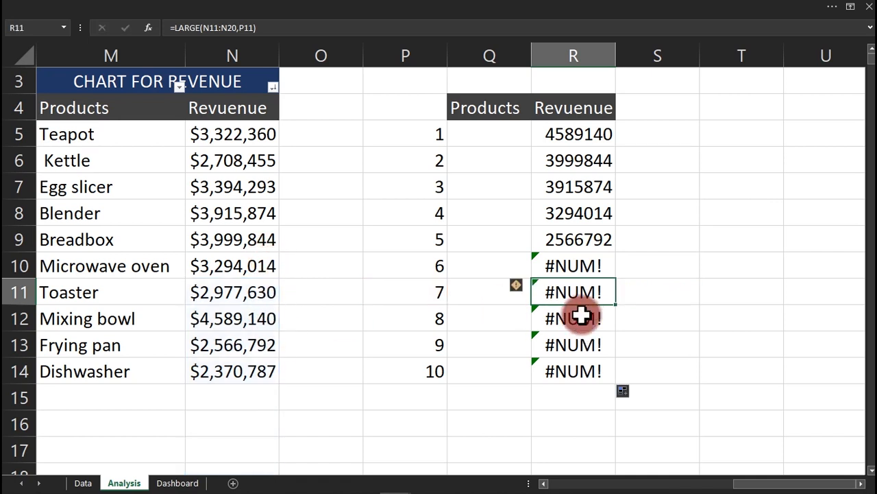
pyautogui.click(587, 141)
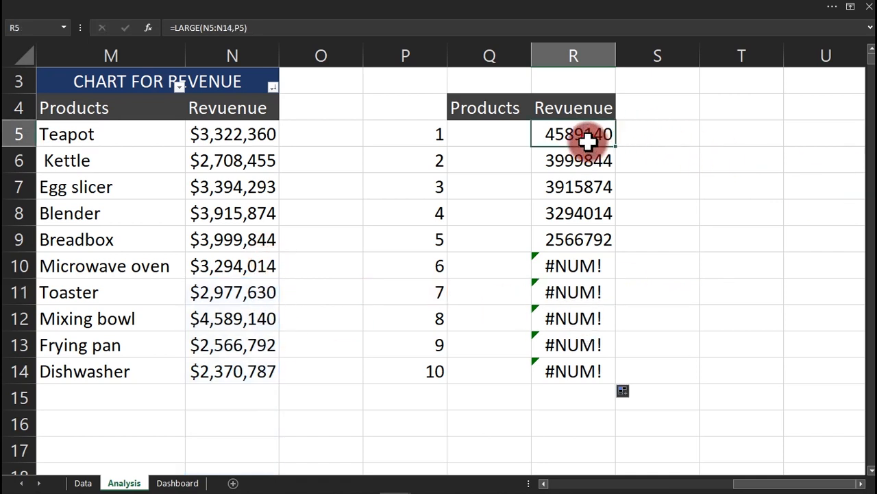
pyautogui.doubleClick(587, 141)
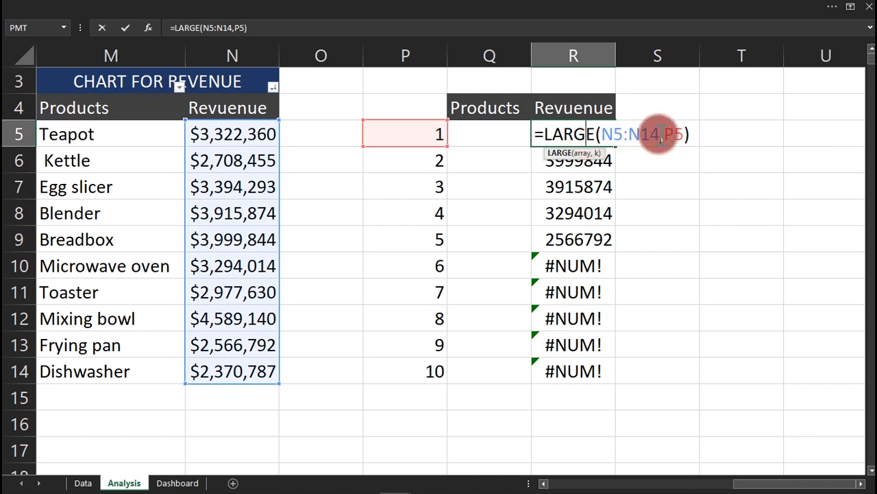
pyautogui.moveTo(660, 134); pyautogui.dragTo(607, 135)
pyautogui.press('F4')
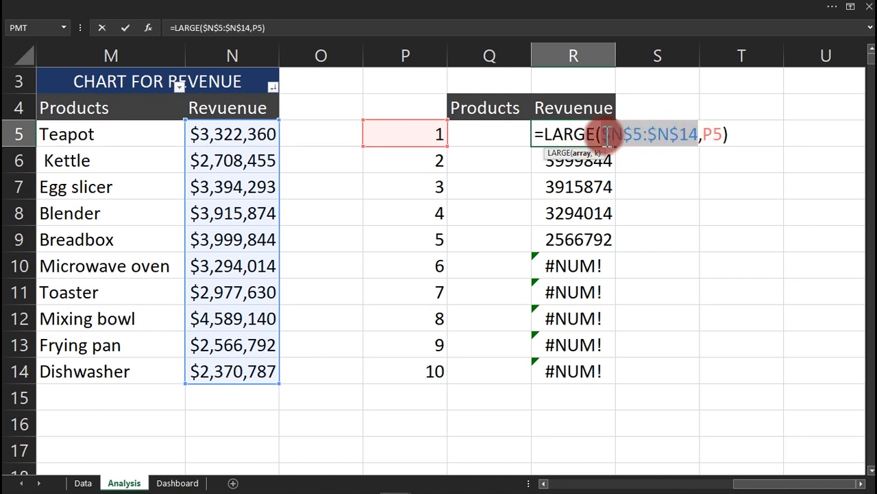
pyautogui.press('Return')
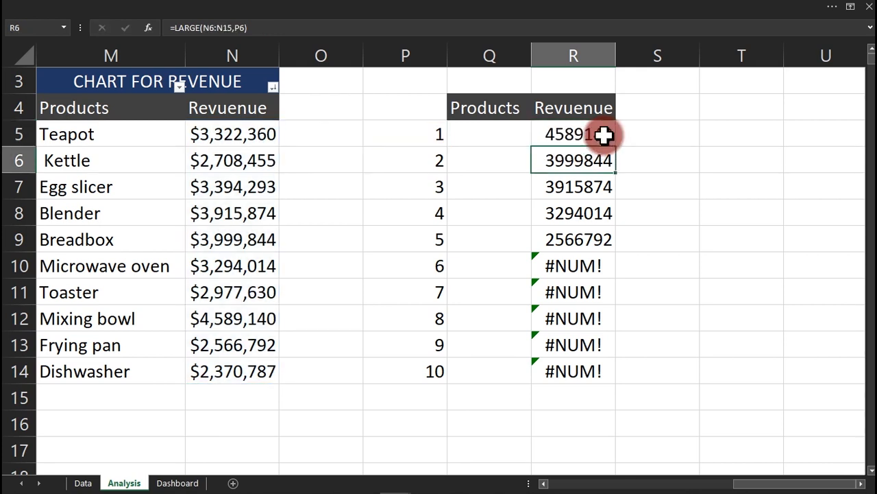
pyautogui.click(603, 135)
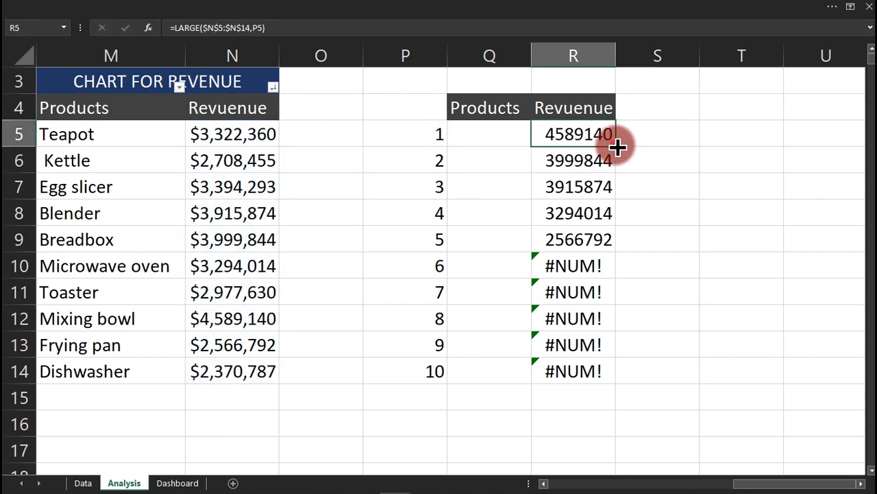
pyautogui.doubleClick(616, 145)
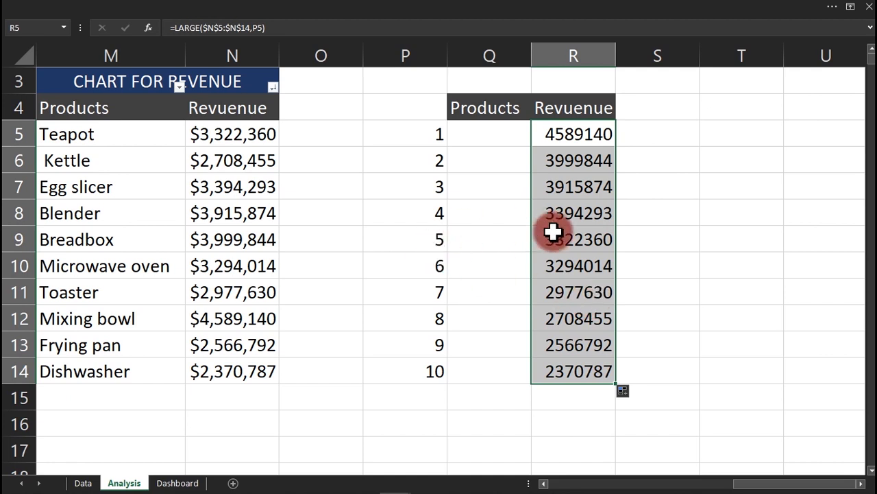
# Format R5:R14 as Currency with 0 decimal places.
pyautogui.hotkey('ctrl', '1')
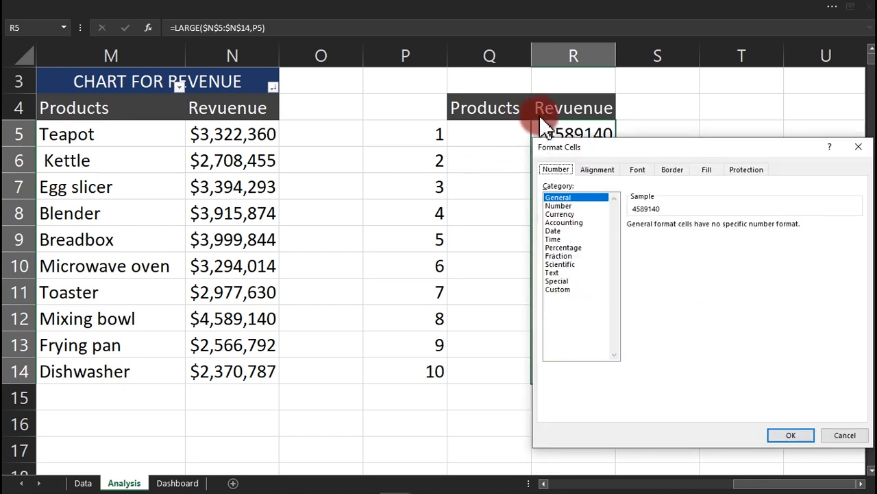
pyautogui.click(563, 213)
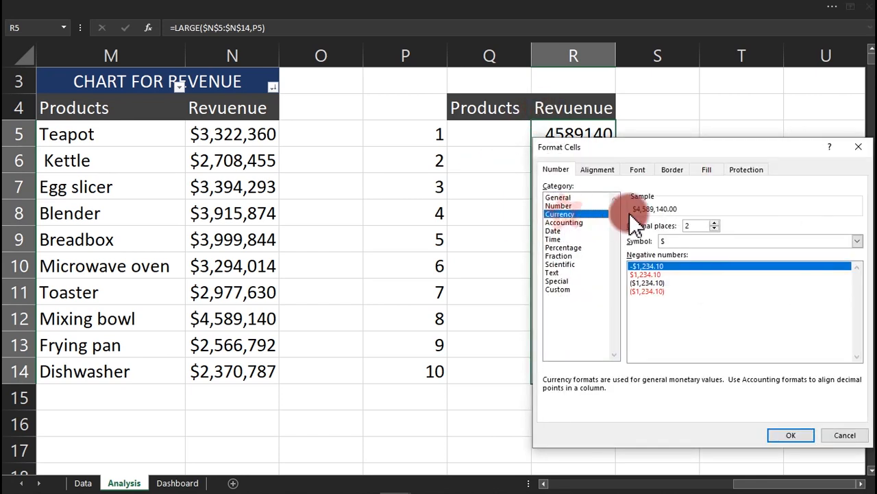
pyautogui.click(714, 229)
pyautogui.click(714, 229)
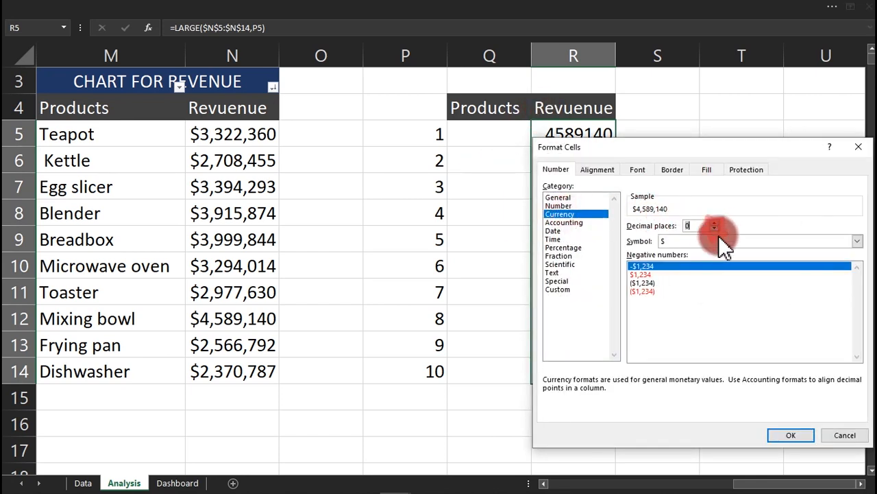
pyautogui.click(783, 430)
pyautogui.click(513, 142)
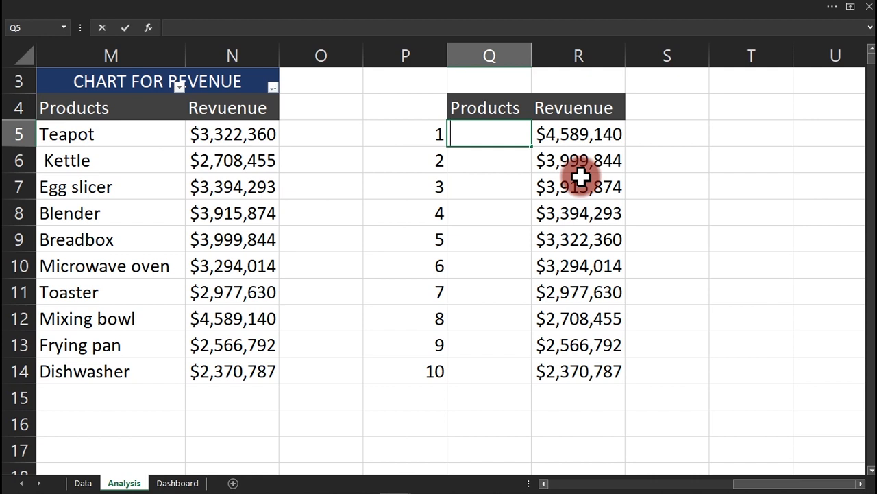
# Type =INDEX(M5:M14,MATCH( in Q5 and take a ranked revenue cell as the lookup value.
pyautogui.write('=ind')
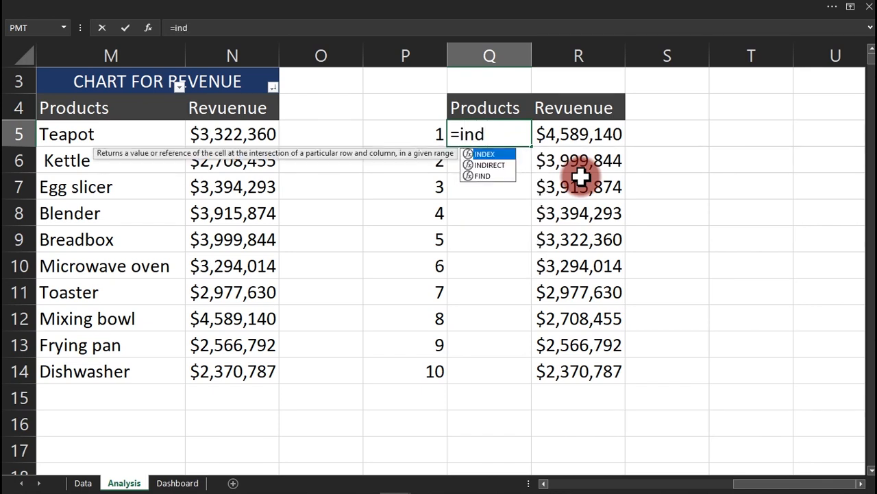
pyautogui.press('Tab')
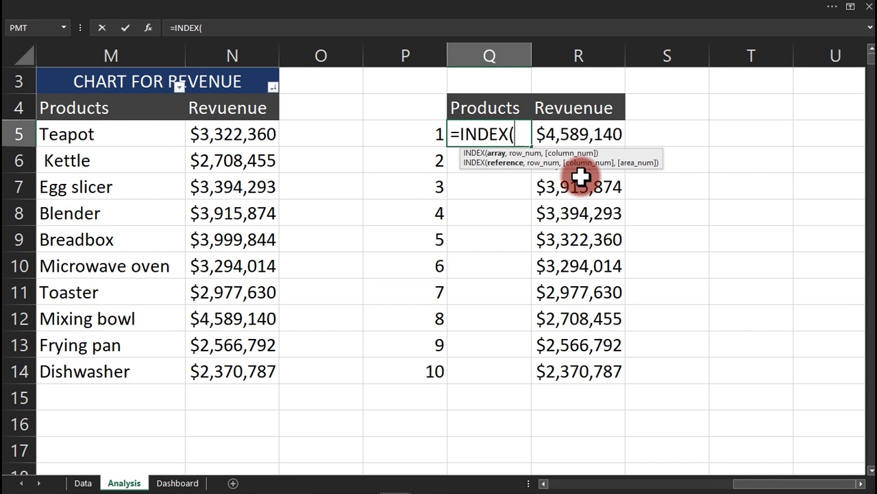
pyautogui.click(93, 135)
pyautogui.moveTo(92, 135); pyautogui.dragTo(100, 367)
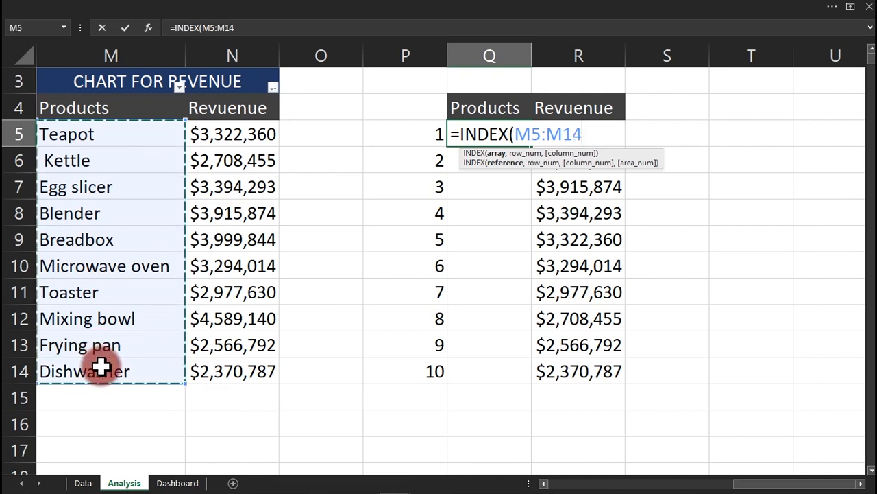
pyautogui.write(',')
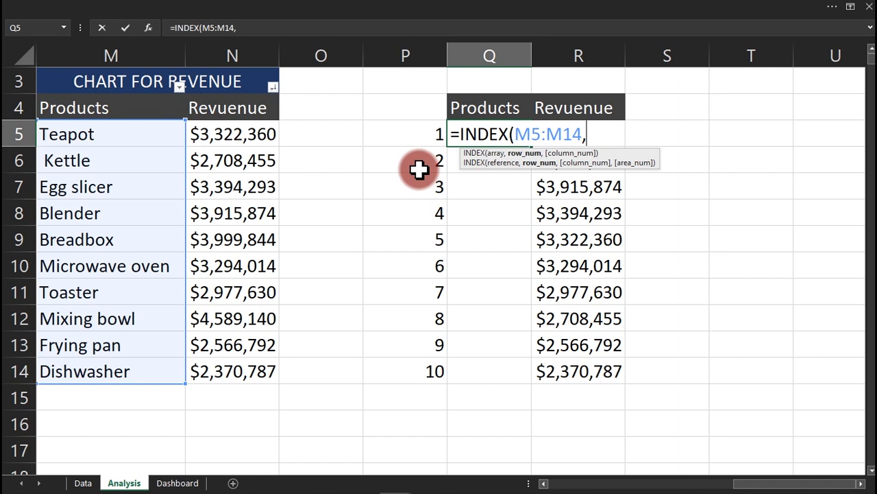
pyautogui.write('mat')
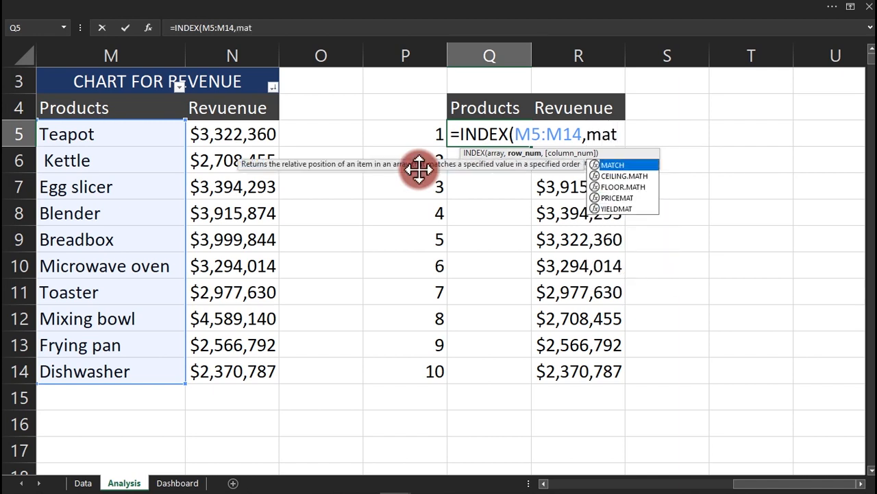
pyautogui.press('Tab')
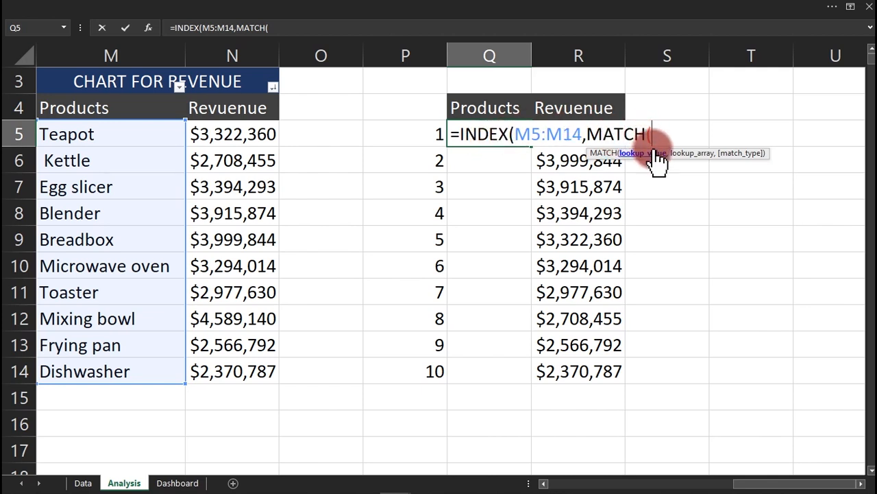
pyautogui.click(570, 166)
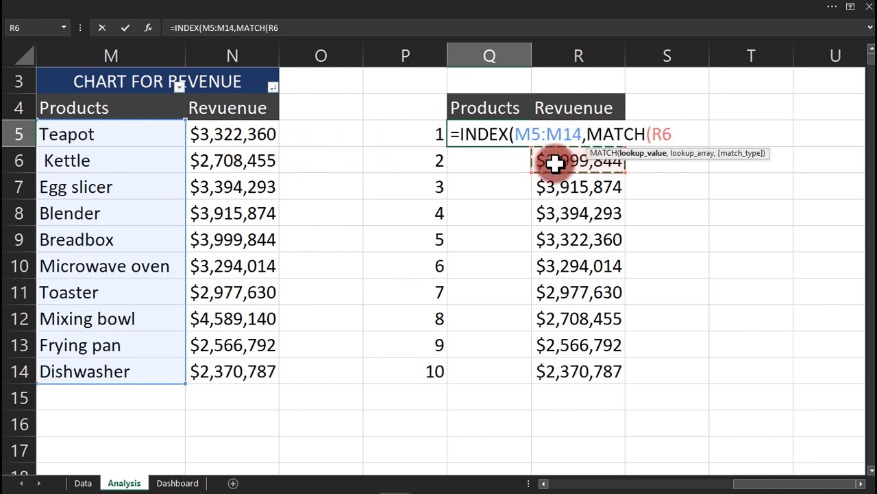
# Complete Q5 as =INDEX($M$5:$M$14,MATCH(R5,$N$5:$N$14,0)) so it returns Mixing bowl.
pyautogui.press('Up')
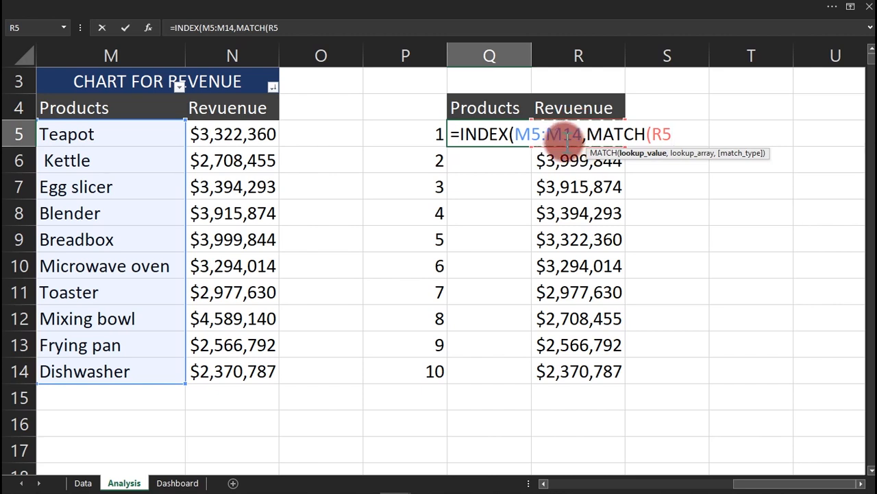
pyautogui.write(',')
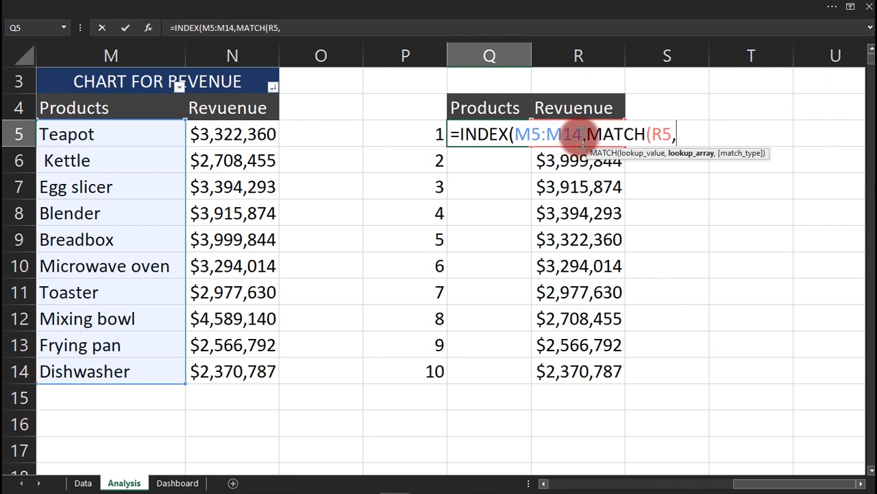
pyautogui.moveTo(573, 132); pyautogui.dragTo(521, 136)
pyautogui.press('F4')
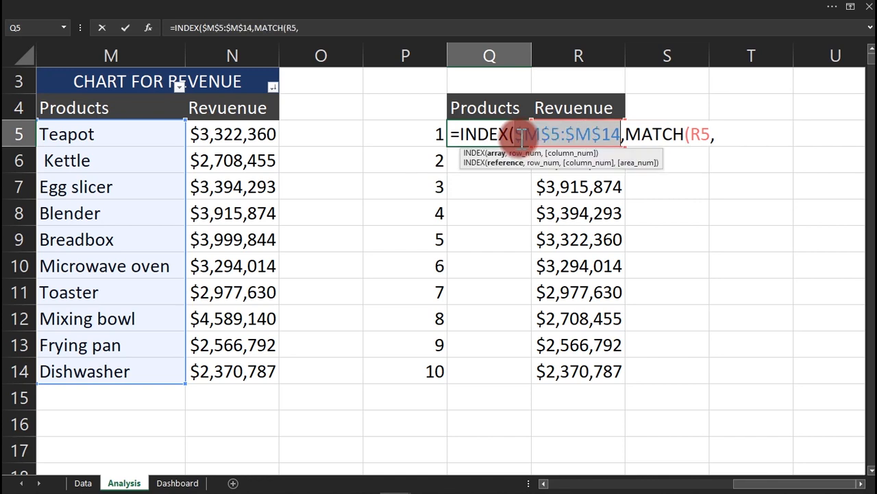
pyautogui.click(718, 135)
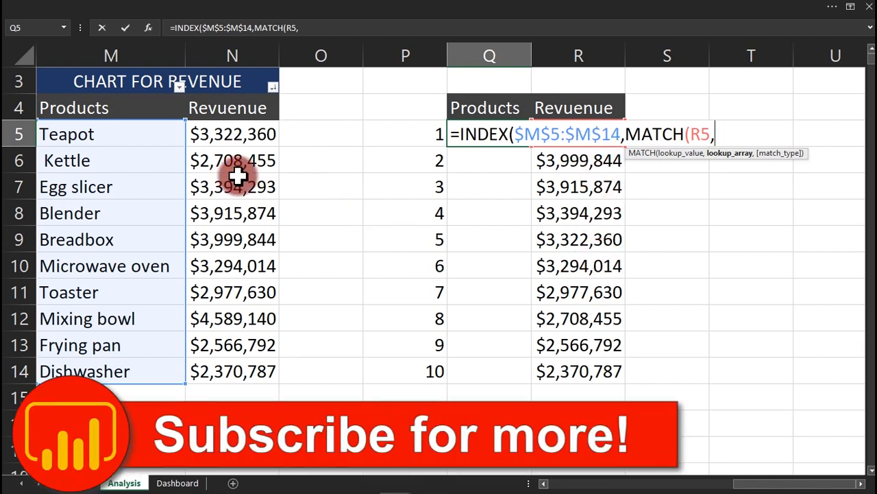
pyautogui.moveTo(210, 131); pyautogui.dragTo(226, 371)
pyautogui.press('F4')
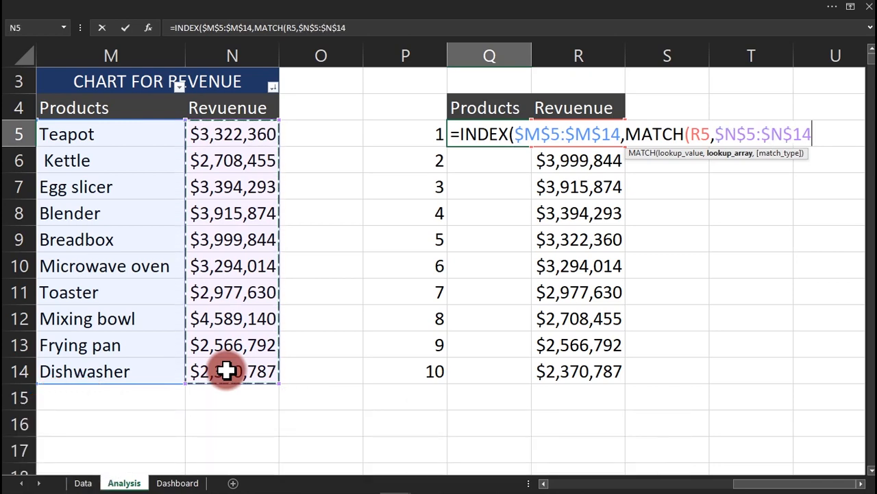
pyautogui.write(',')
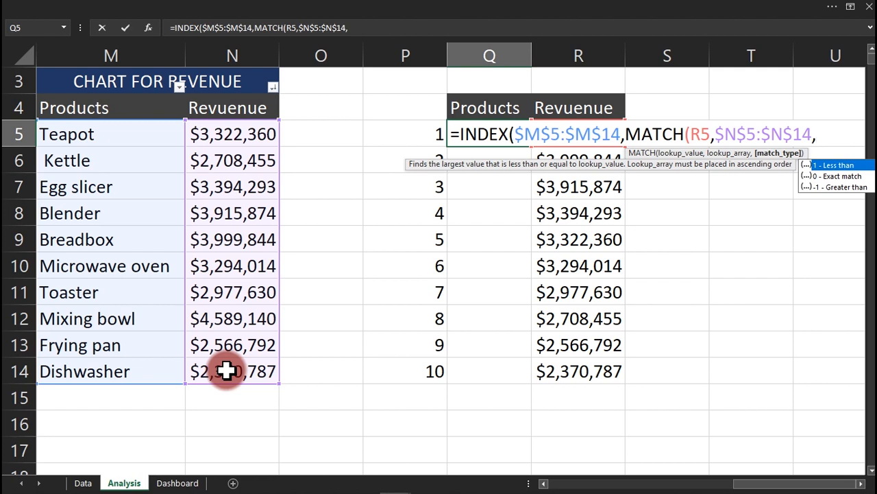
pyautogui.write('0)')
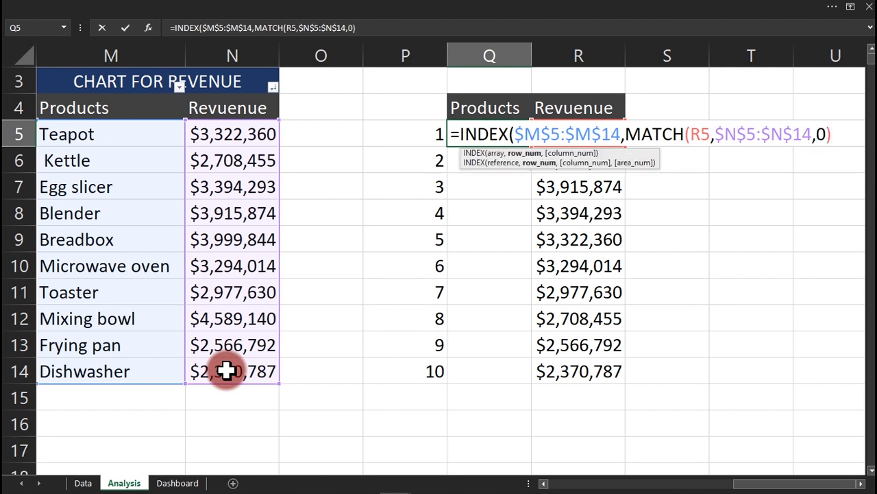
pyautogui.write(')')
pyautogui.press('Return')
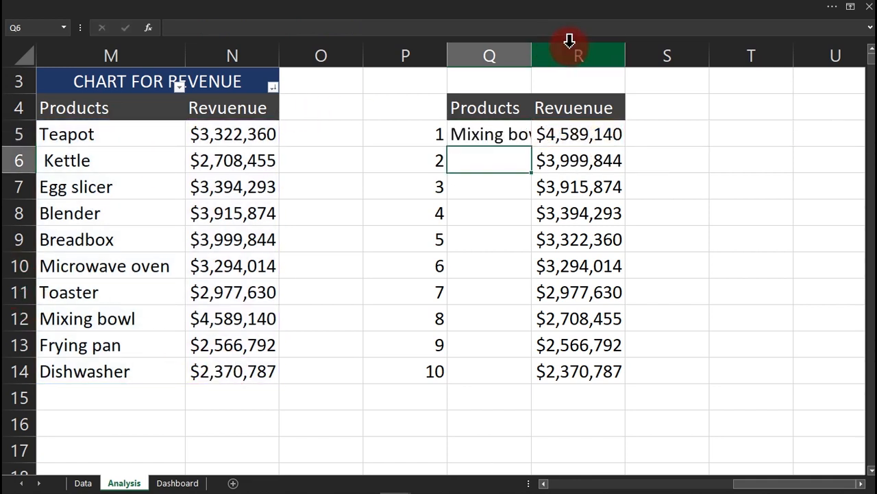
# Fill the Q5 product lookup down to Q14 and autofit column Q to the names.
pyautogui.doubleClick(532, 58)
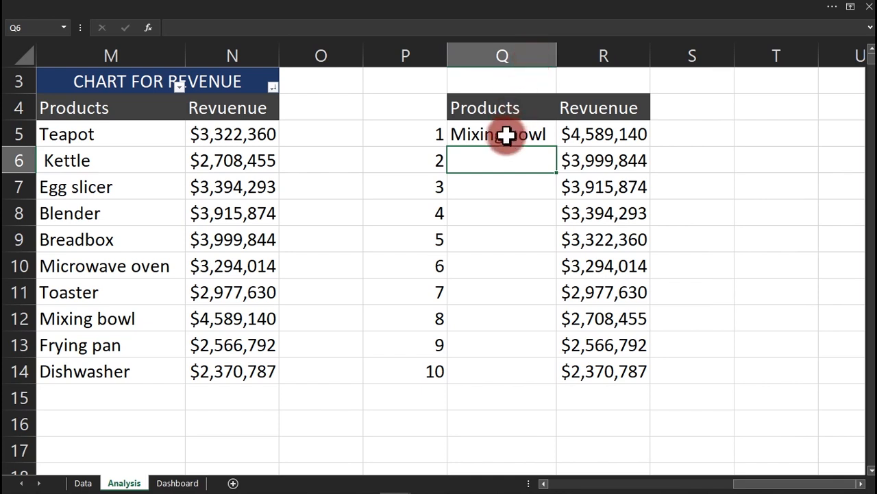
pyautogui.click(594, 135)
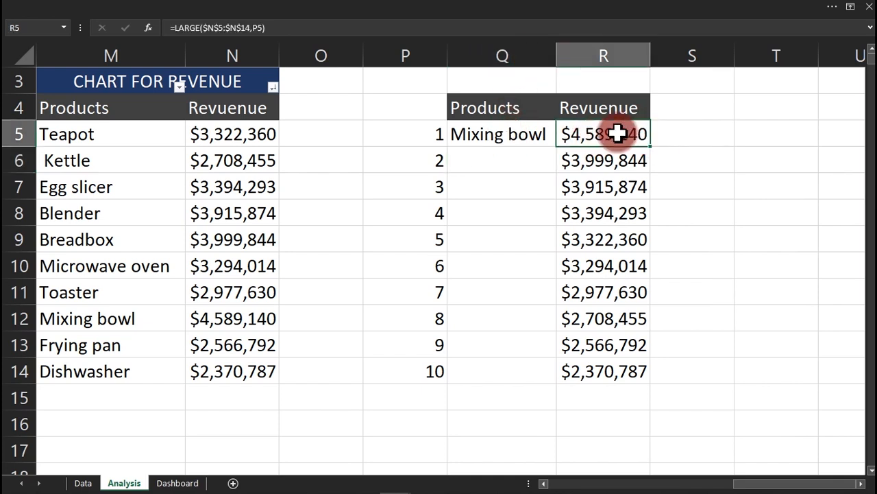
pyautogui.moveTo(75, 318); pyautogui.dragTo(216, 315)
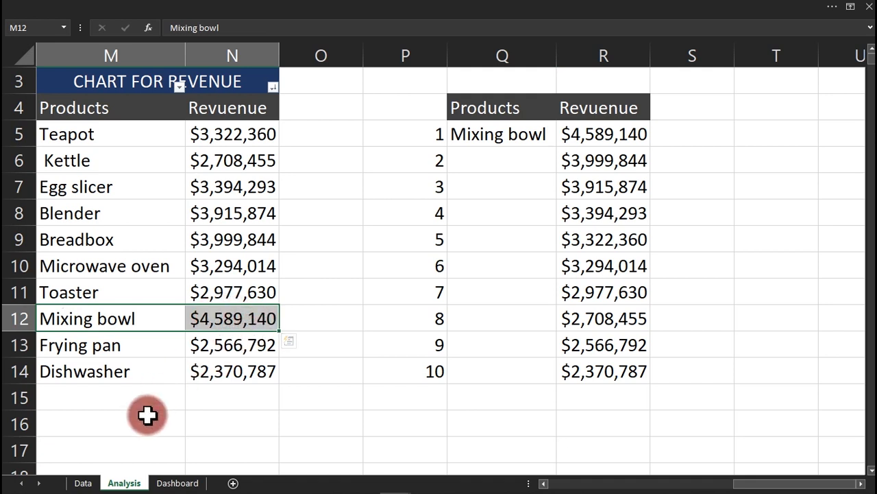
pyautogui.click(513, 136)
pyautogui.doubleClick(556, 146)
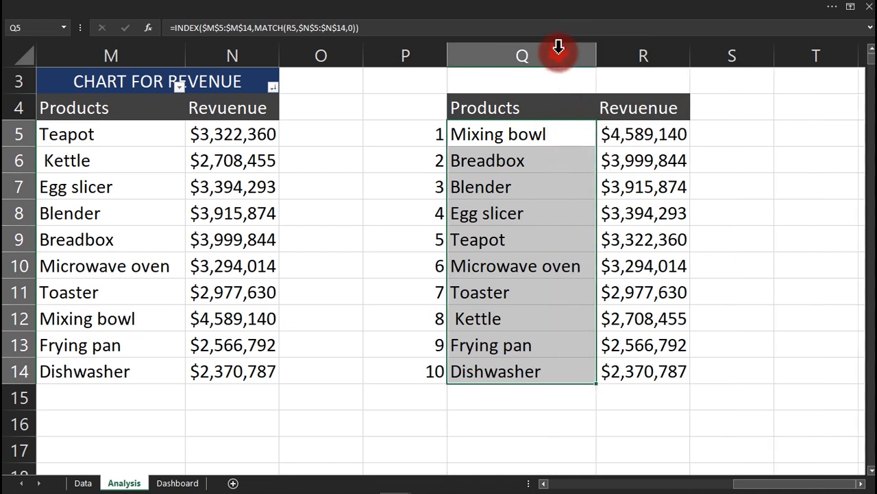
pyautogui.doubleClick(557, 49)
# Check the ranked names against the source table, then move the revenue chart over columns M–N.
pyautogui.click(534, 267)
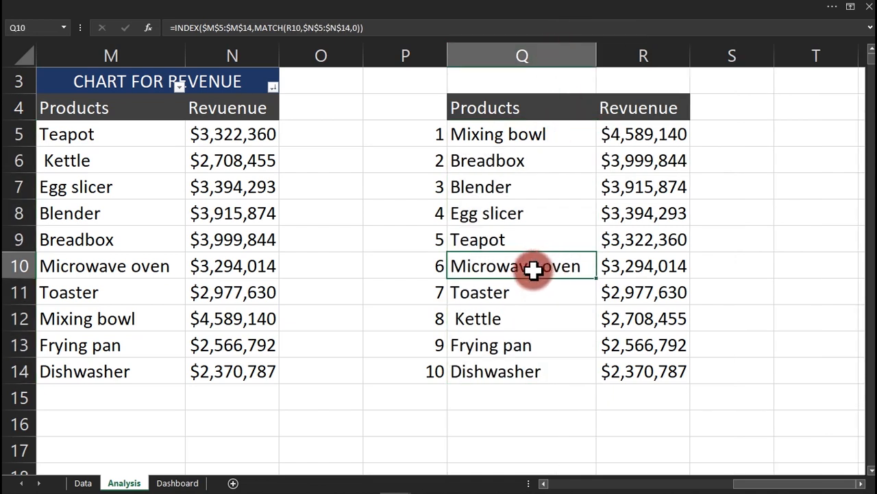
pyautogui.moveTo(576, 269); pyautogui.dragTo(629, 270)
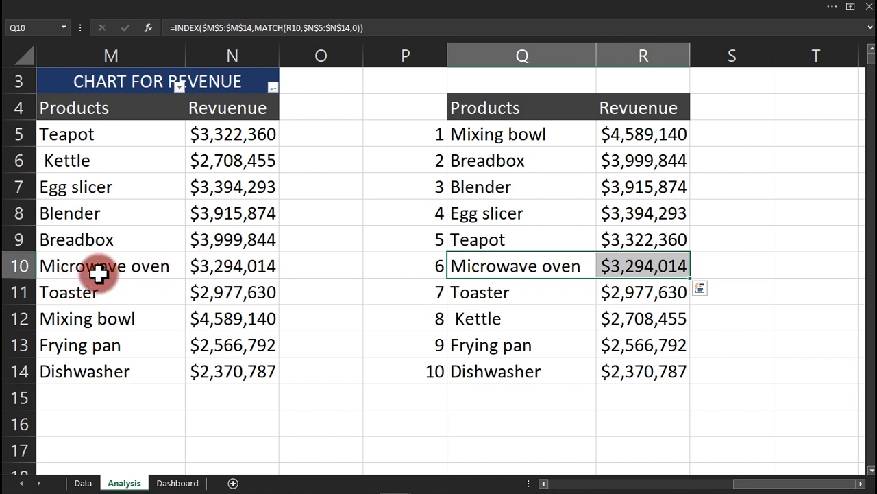
pyautogui.click(78, 315)
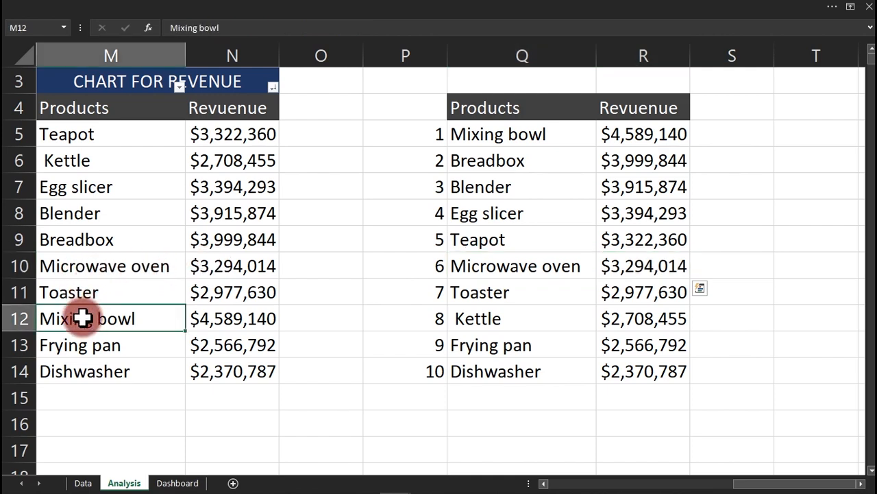
pyautogui.moveTo(175, 327); pyautogui.dragTo(229, 323)
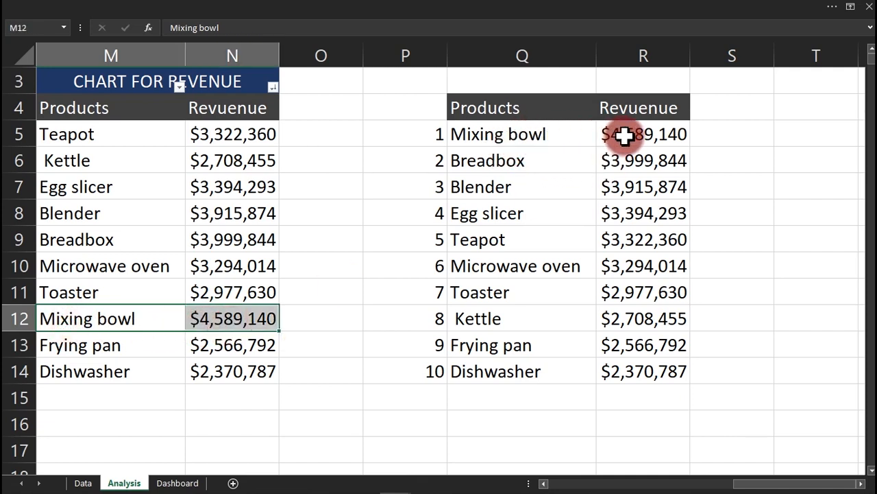
pyautogui.click(107, 373)
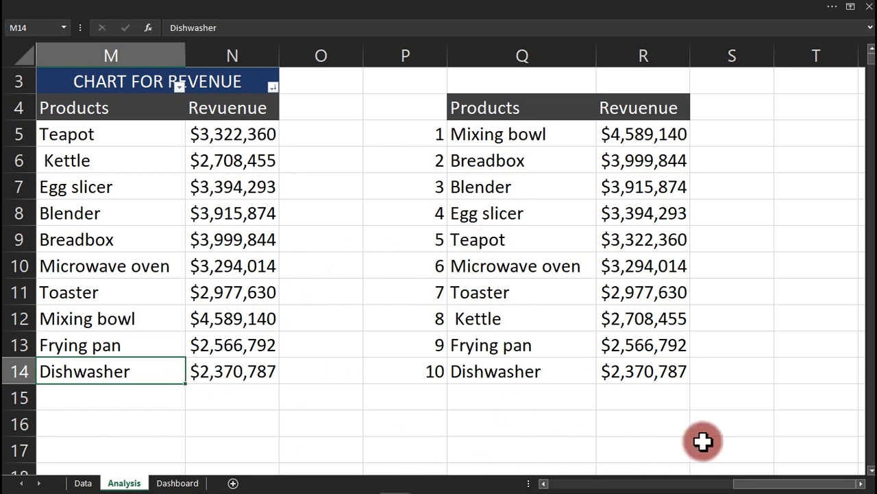
pyautogui.moveTo(752, 484); pyautogui.dragTo(705, 480)
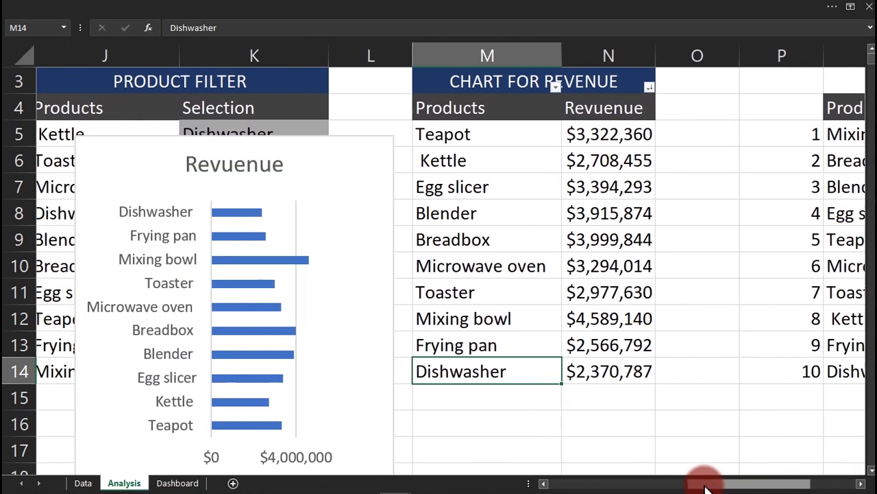
pyautogui.moveTo(401, 244); pyautogui.dragTo(679, 264)
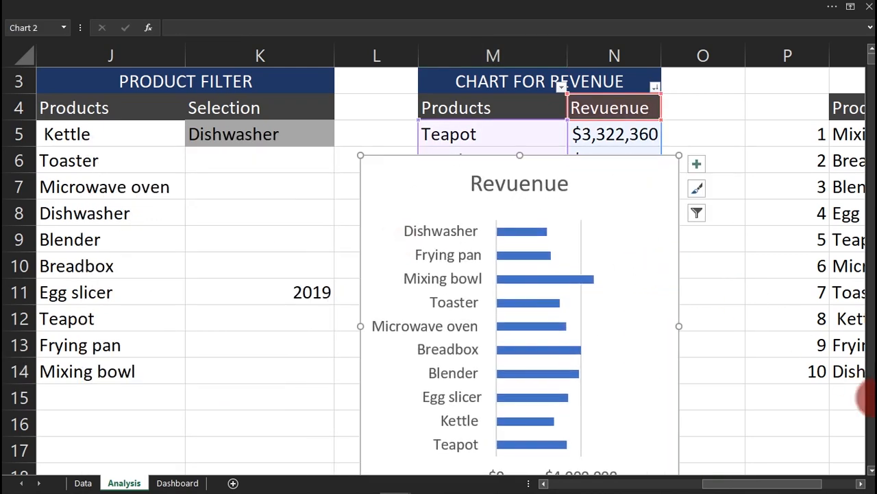
# Move the revenue chart up and to the right.
pyautogui.click(861, 484)
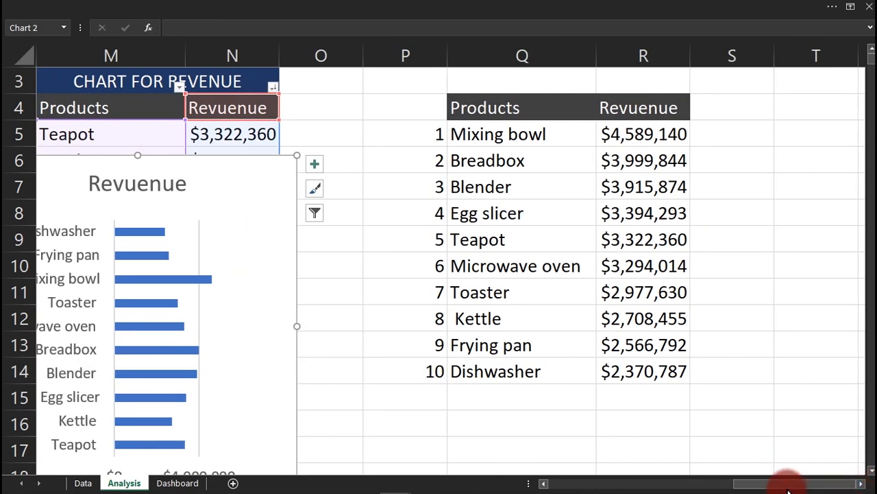
pyautogui.click(729, 394)
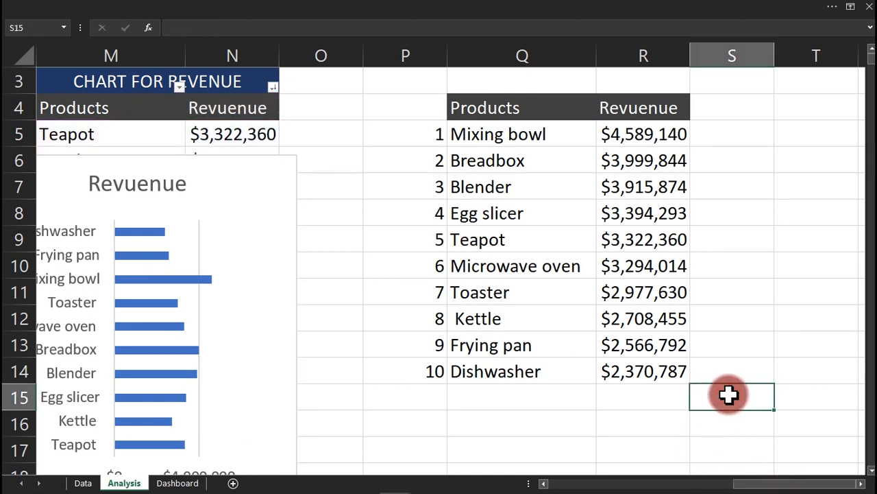
pyautogui.scroll(-1, 729, 393)
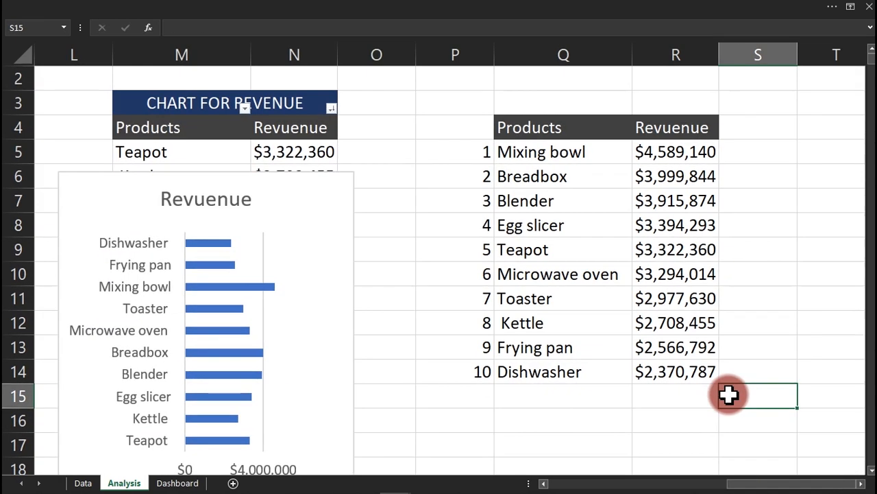
pyautogui.click(317, 172)
pyautogui.moveTo(317, 172); pyautogui.dragTo(398, 158)
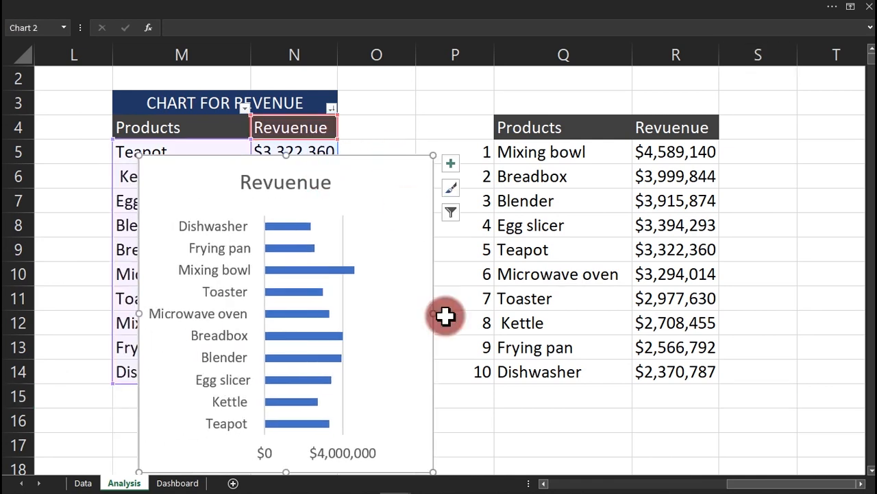
pyautogui.click(543, 482)
# Switch the K11 year to 2021, then 2022, and finally 2020 to test the ranking.
pyautogui.click(150, 303)
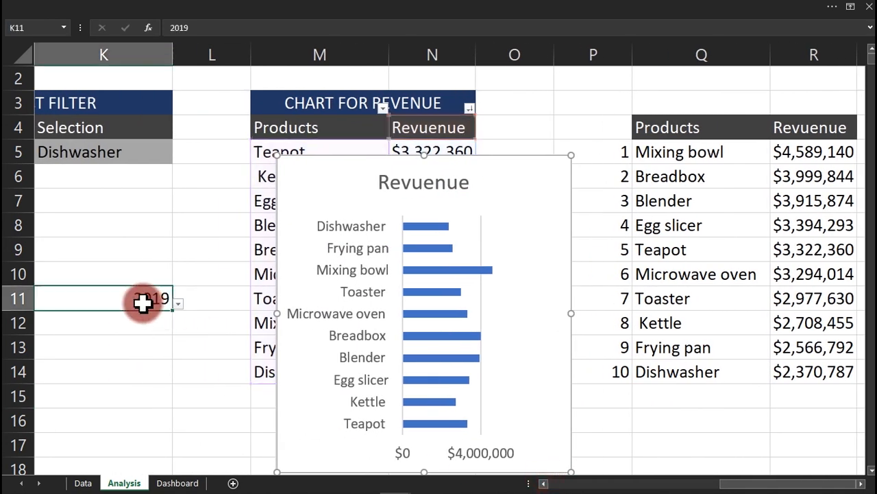
pyautogui.click(179, 305)
pyautogui.click(133, 334)
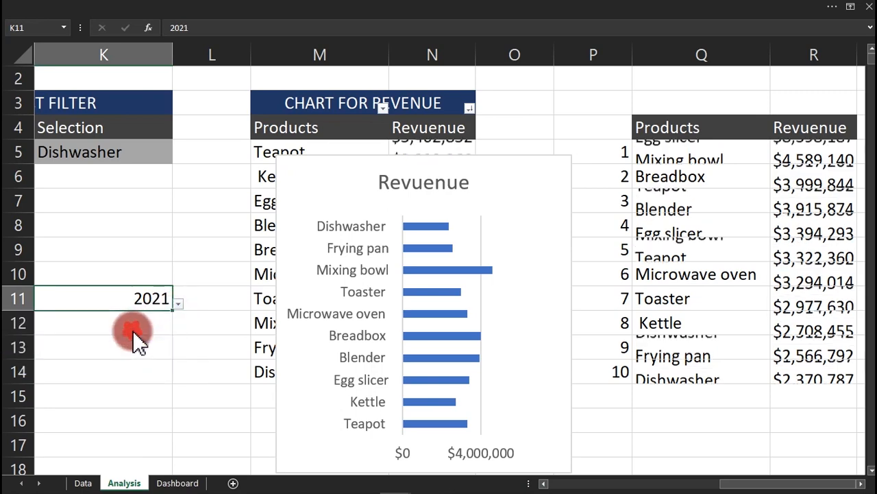
pyautogui.click(178, 305)
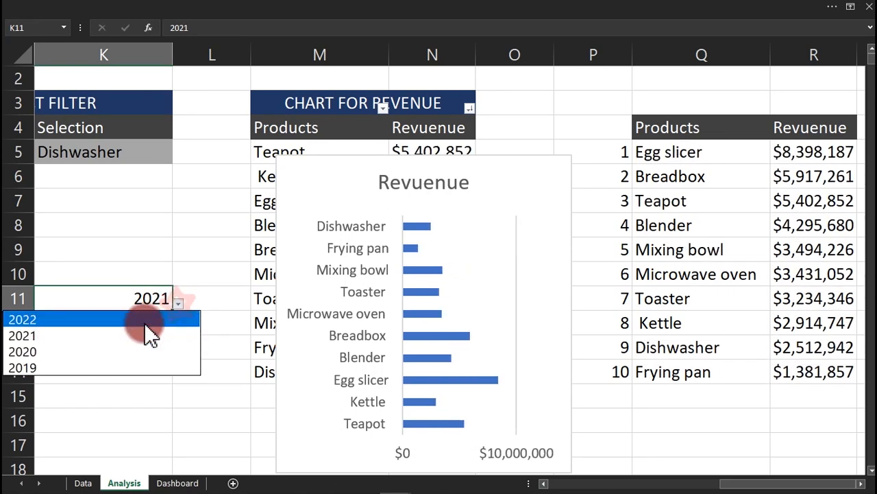
pyautogui.click(143, 323)
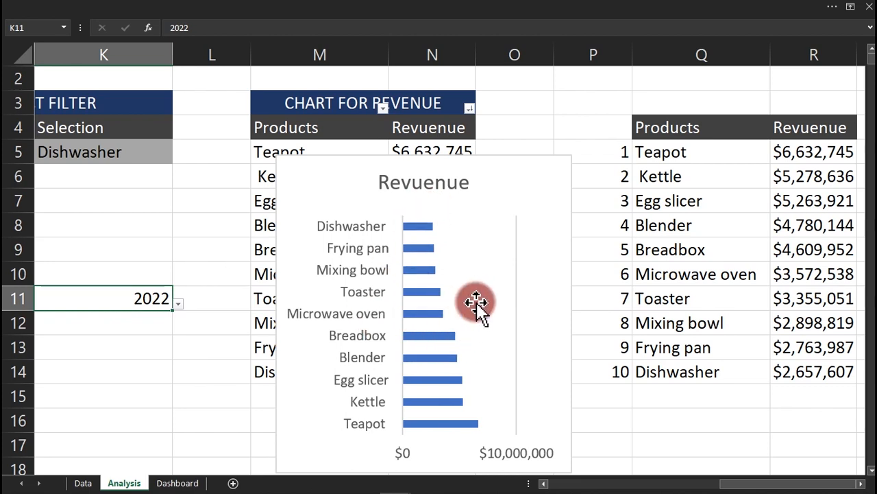
pyautogui.click(179, 303)
pyautogui.click(151, 351)
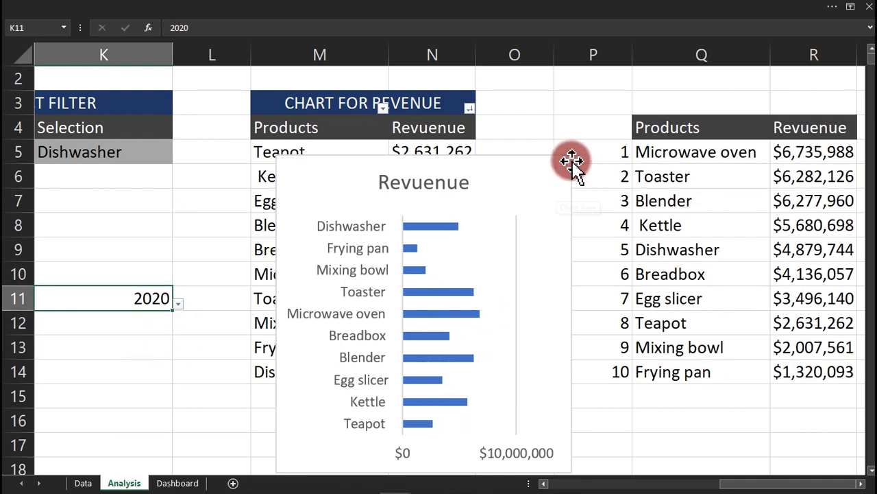
# Change the revenue chart's data source to the ranked table Q4:R14.
pyautogui.click(552, 161)
pyautogui.rightClick(552, 160)
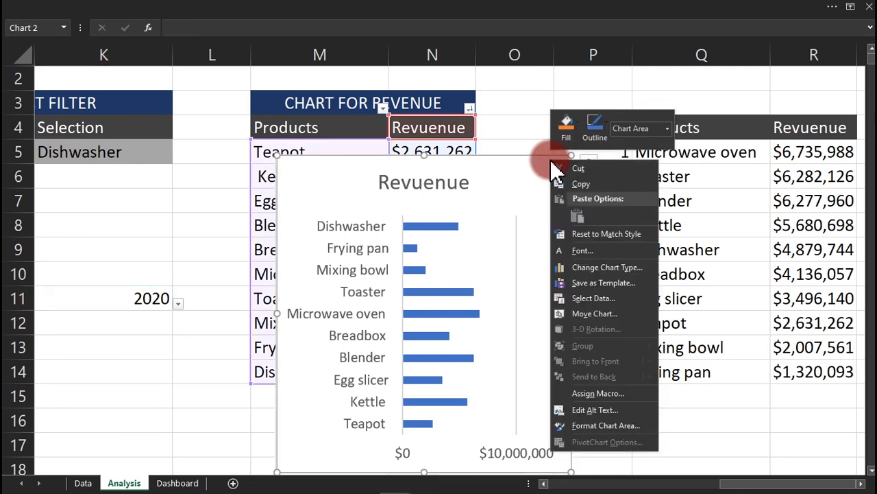
pyautogui.click(593, 298)
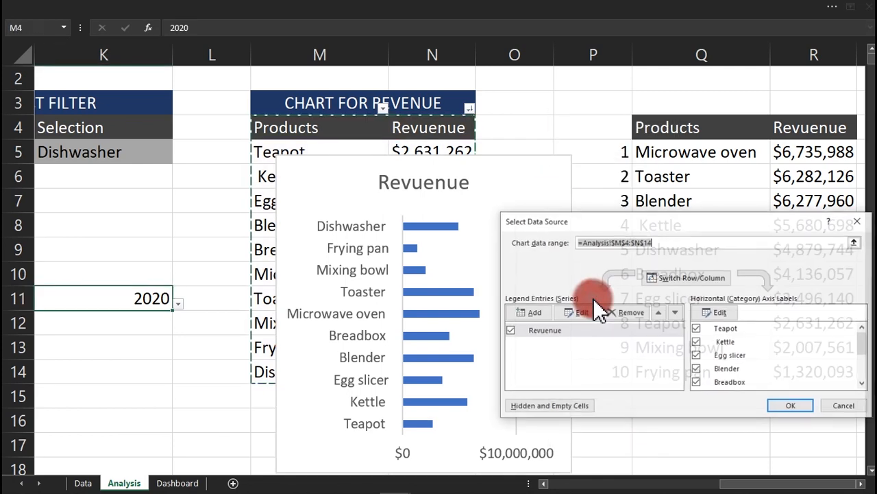
pyautogui.moveTo(677, 221); pyautogui.dragTo(363, 191)
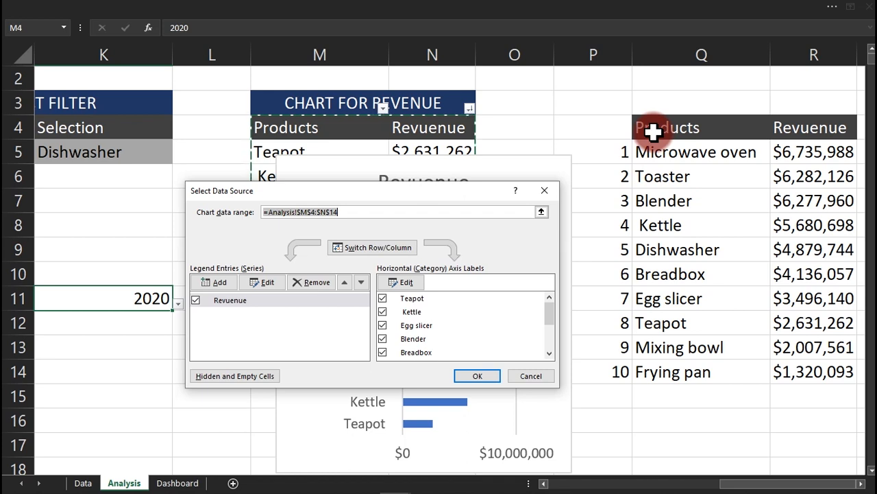
pyautogui.moveTo(653, 130); pyautogui.dragTo(807, 366)
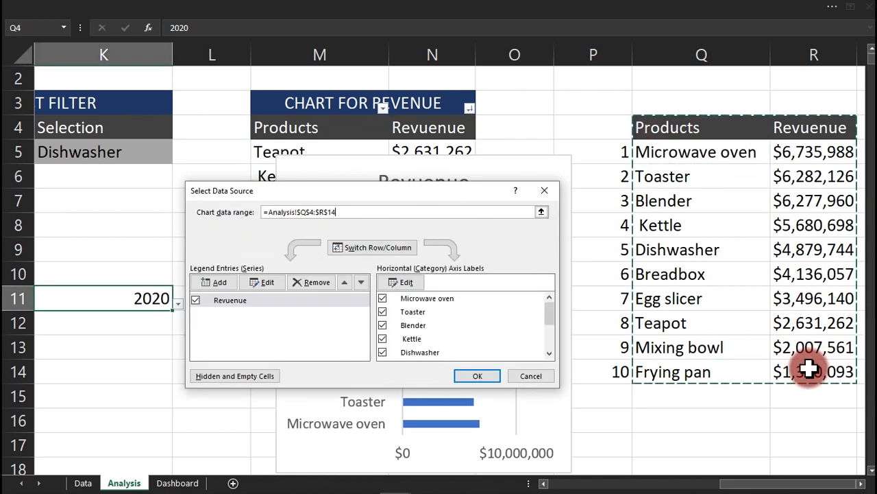
pyautogui.click(487, 373)
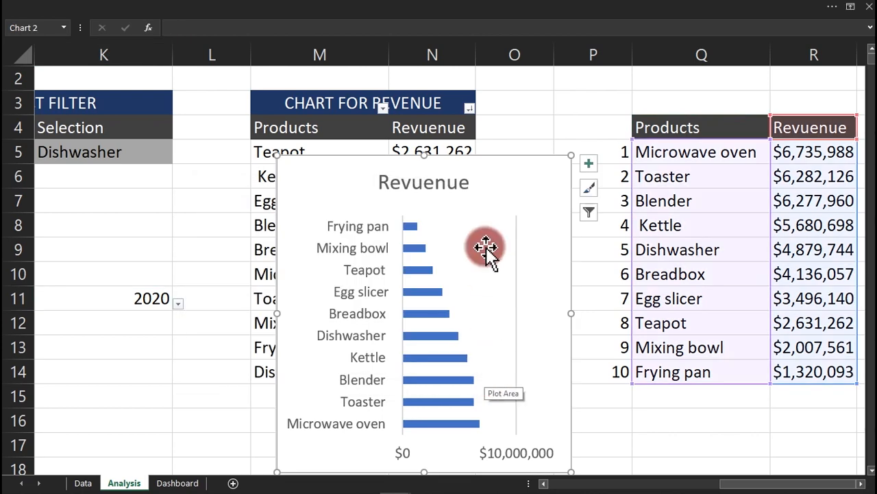
# Switch K11 to 2021 and then 2022, checking the chart's bar values.
pyautogui.click(178, 302)
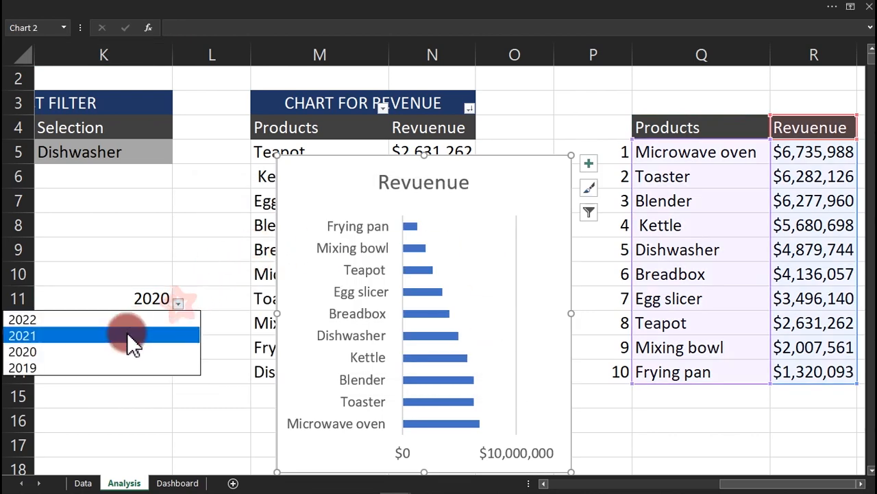
pyautogui.click(126, 333)
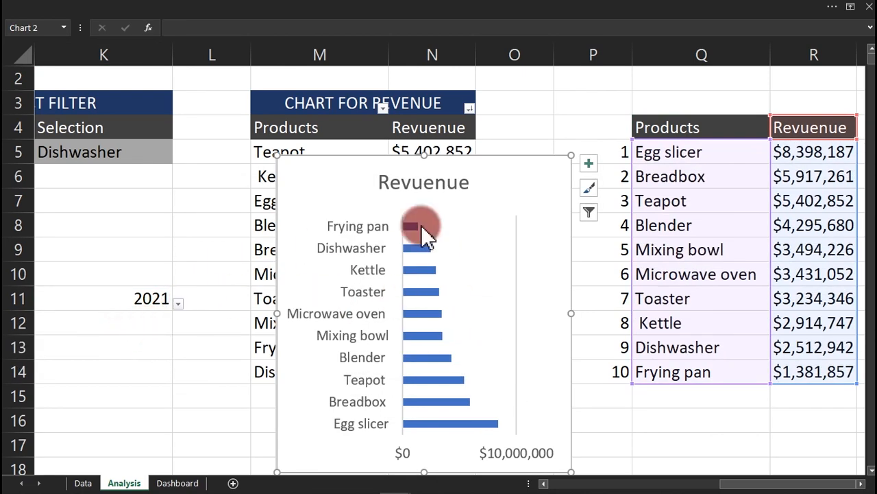
pyautogui.click(177, 304)
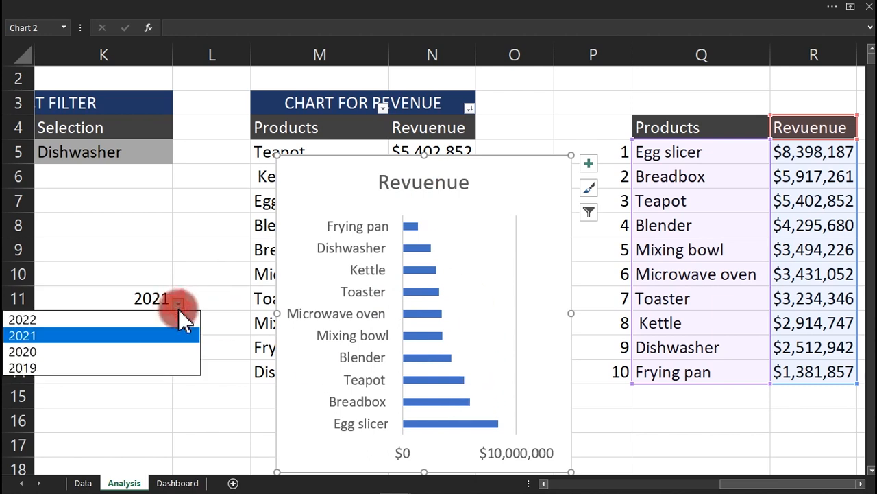
pyautogui.click(129, 321)
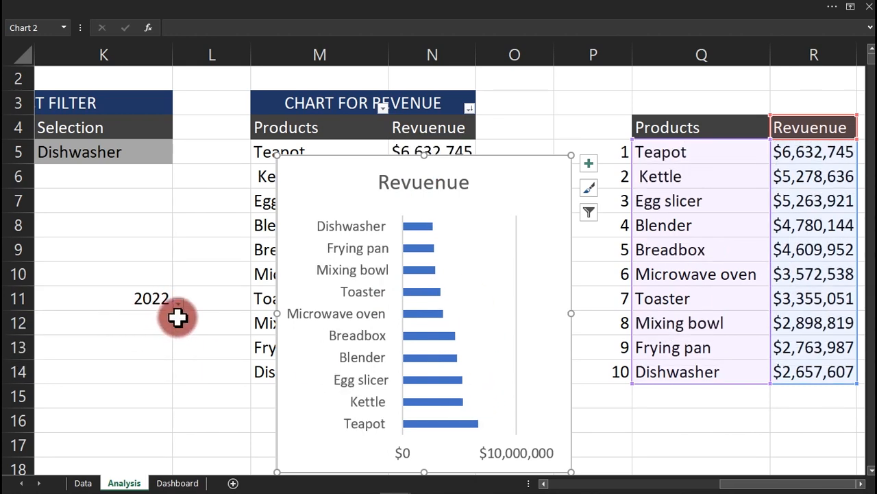
pyautogui.click(432, 231)
pyautogui.click(506, 420)
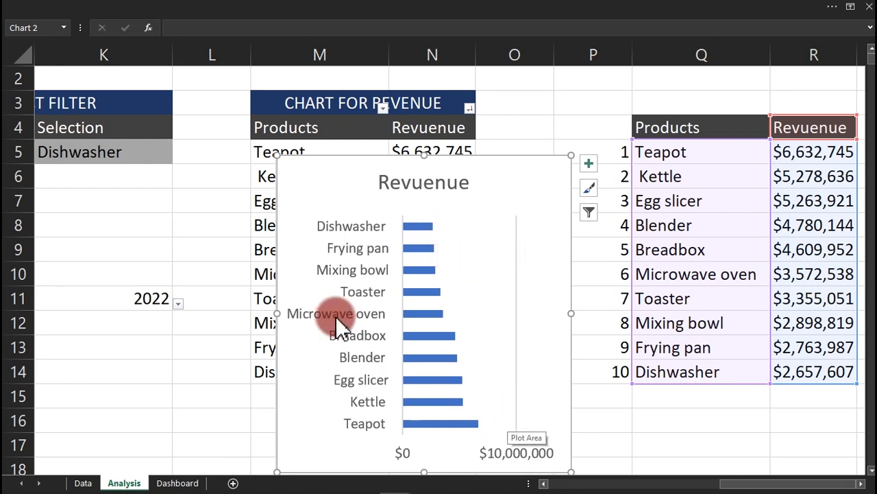
# Set the product axis to categories in reverse order, putting Teapot on top, and enlarge the chart.
pyautogui.doubleClick(354, 280)
pyautogui.click(685, 198)
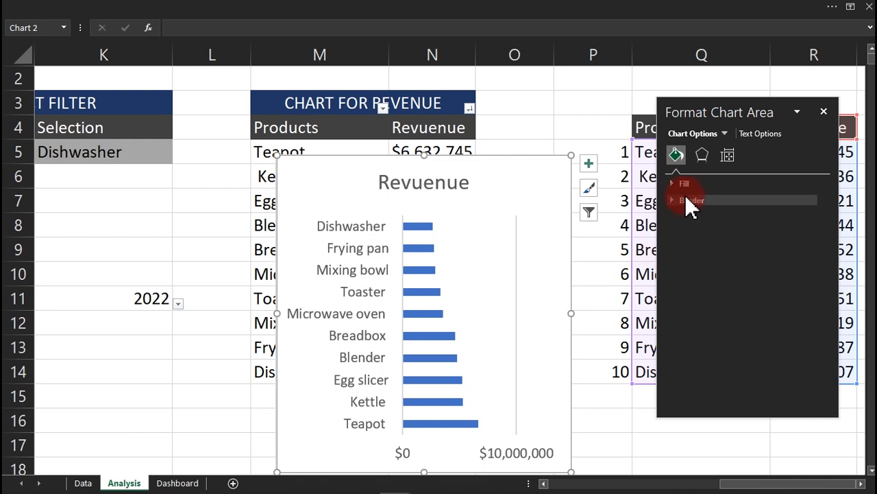
pyautogui.click(431, 229)
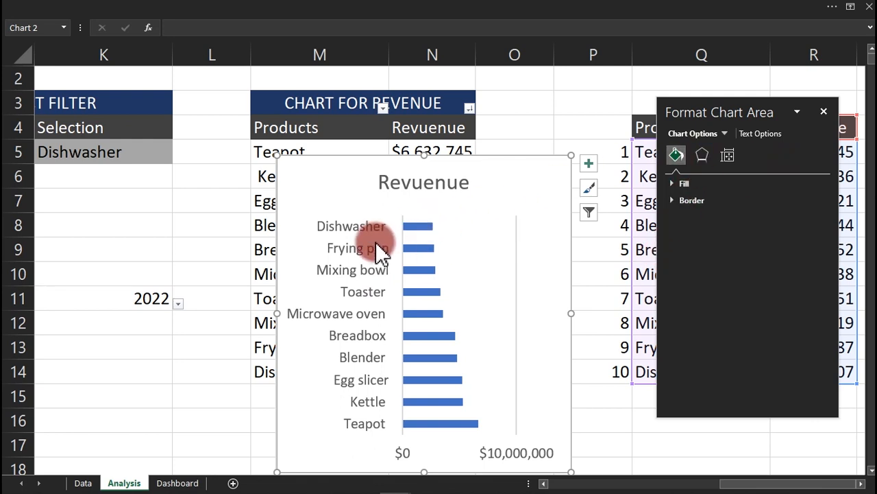
pyautogui.click(375, 259)
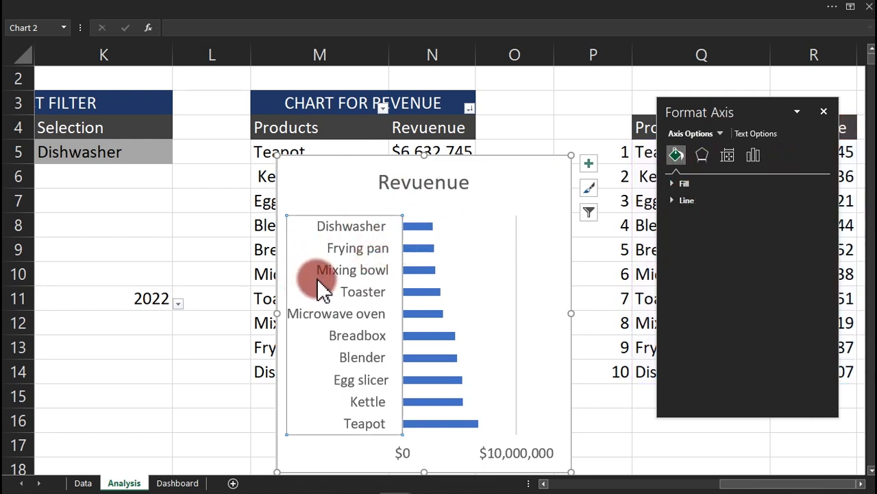
pyautogui.click(747, 137)
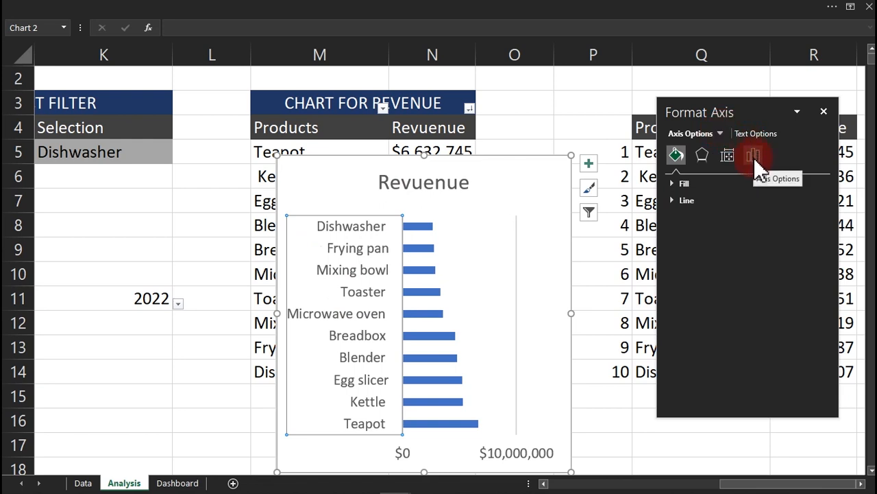
pyautogui.click(756, 157)
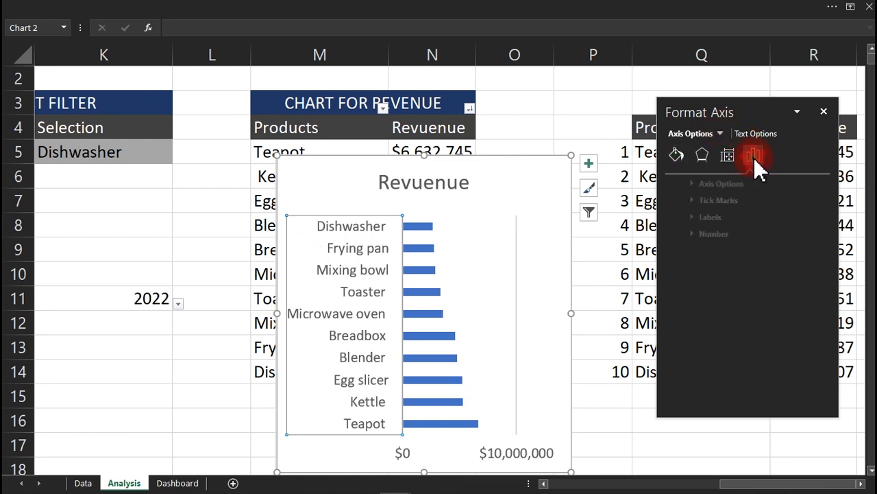
pyautogui.click(721, 185)
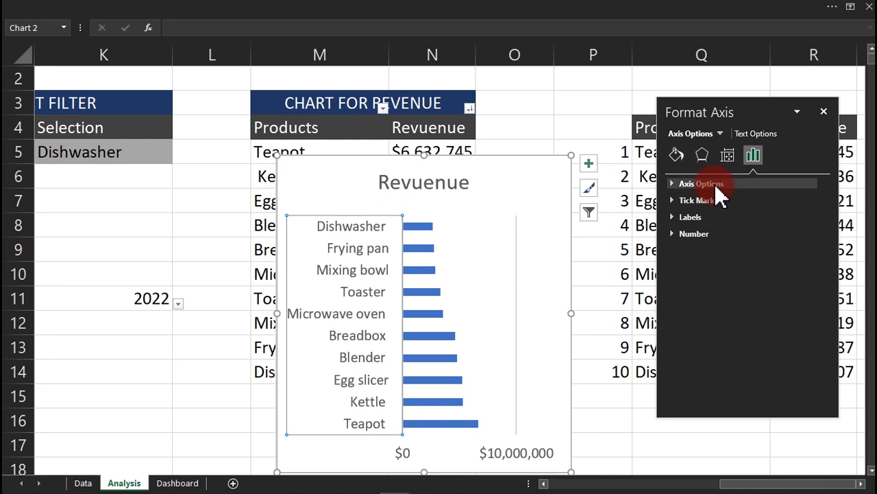
pyautogui.click(716, 185)
pyautogui.click(693, 376)
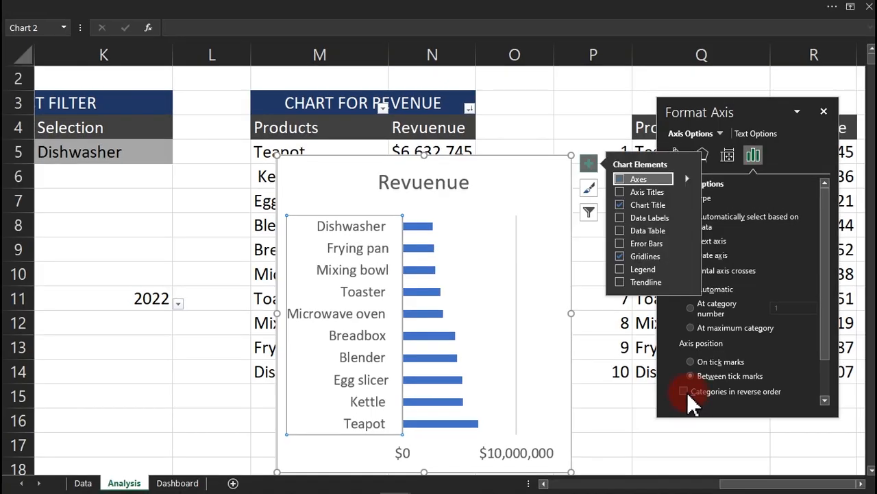
pyautogui.click(636, 387)
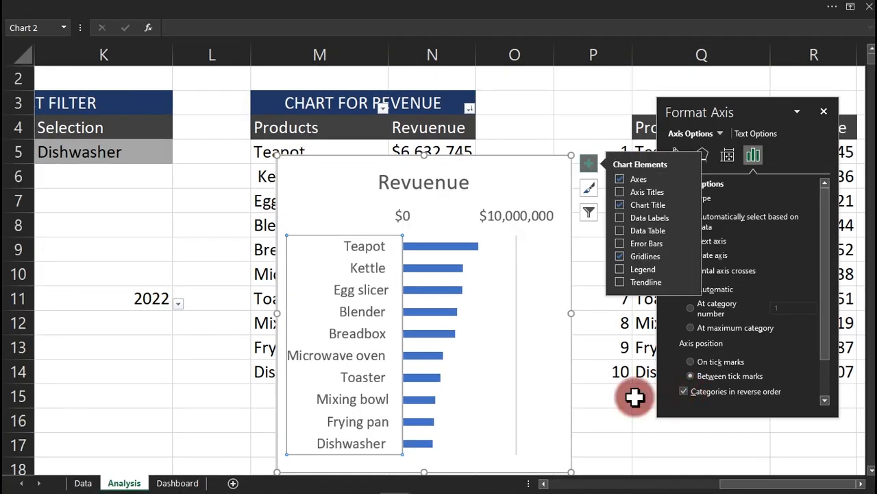
pyautogui.click(460, 255)
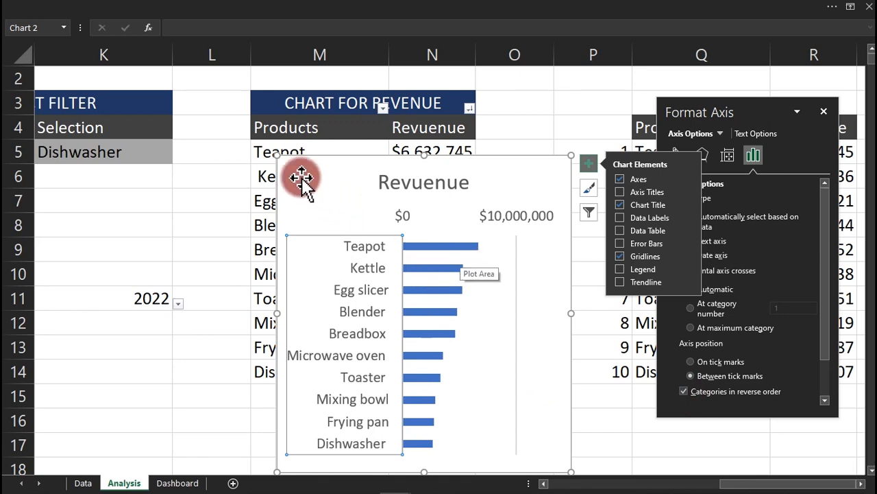
pyautogui.moveTo(275, 154); pyautogui.dragTo(119, 114)
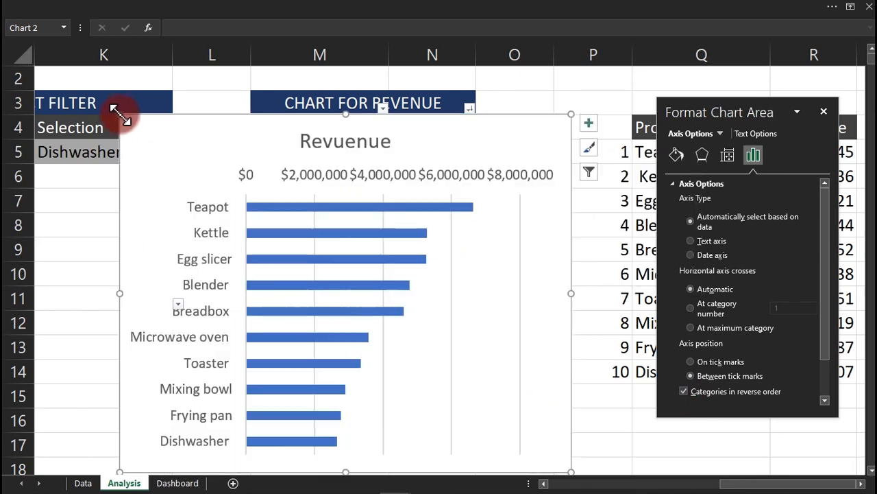
# Apply the custom format $#,##0,"K" to the value axis so it reads $0K–$8,000K.
pyautogui.click(403, 182)
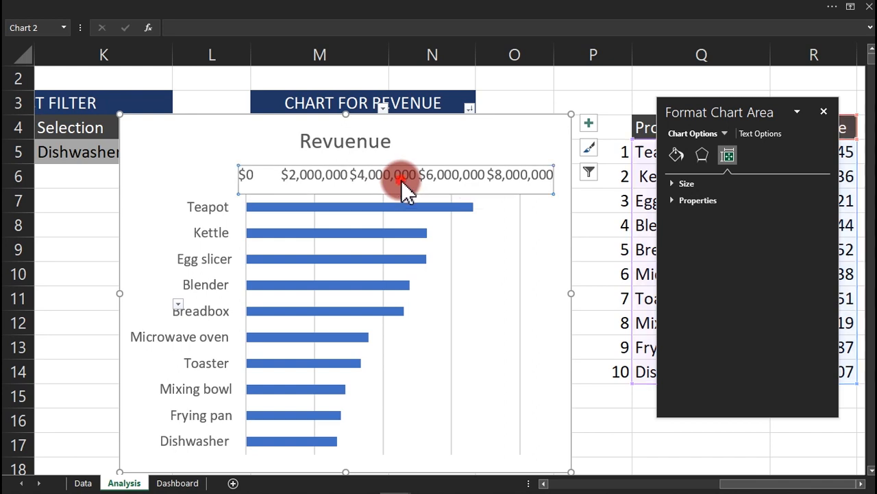
pyautogui.click(386, 181)
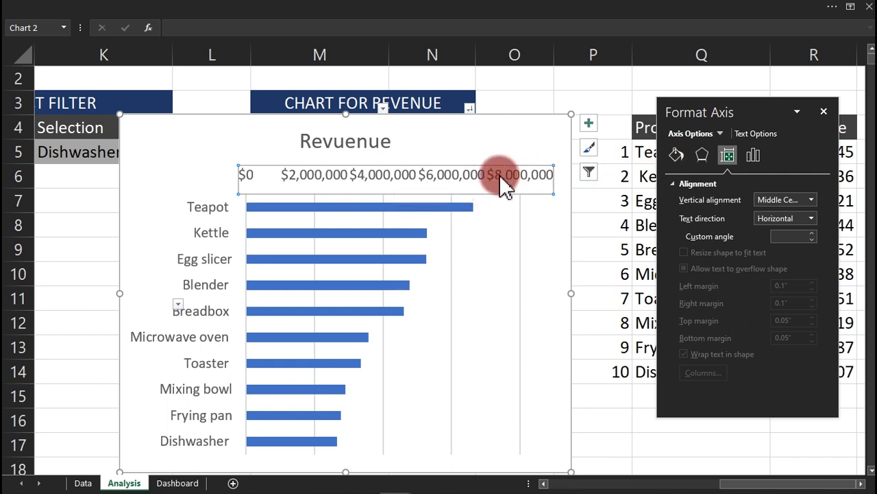
pyautogui.click(754, 159)
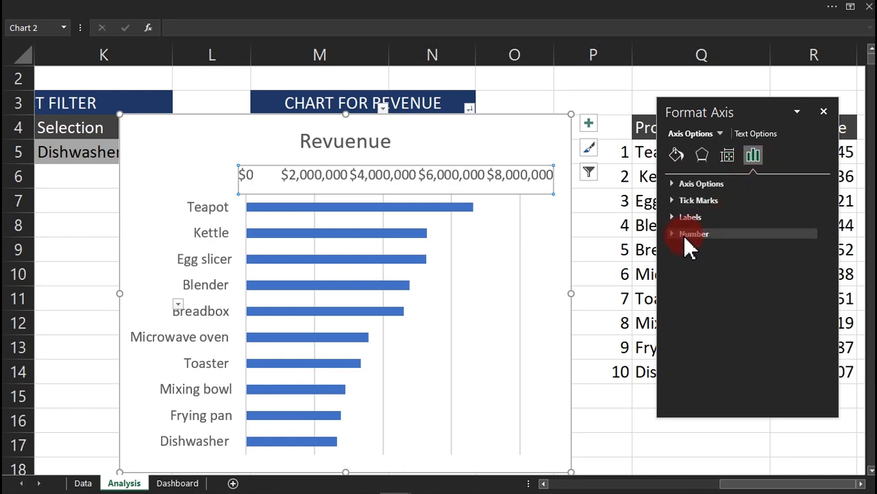
pyautogui.click(687, 234)
pyautogui.moveTo(827, 252); pyautogui.dragTo(827, 313)
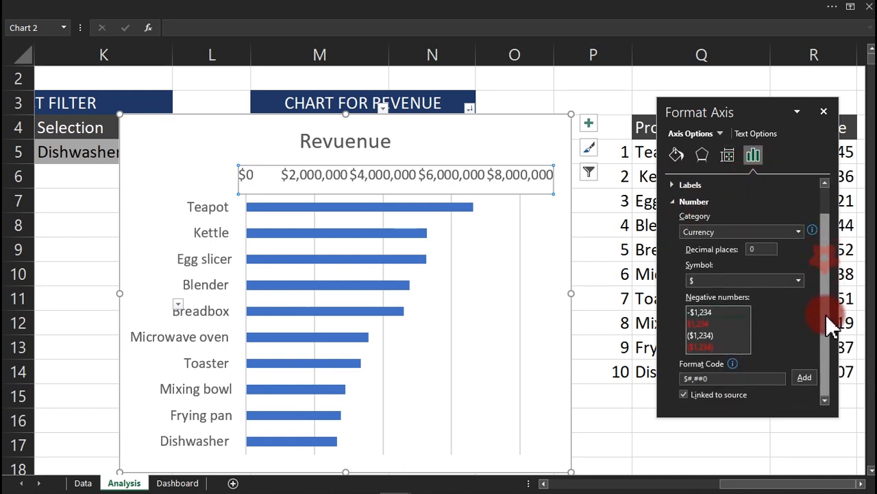
pyautogui.moveTo(750, 117); pyautogui.dragTo(670, 69)
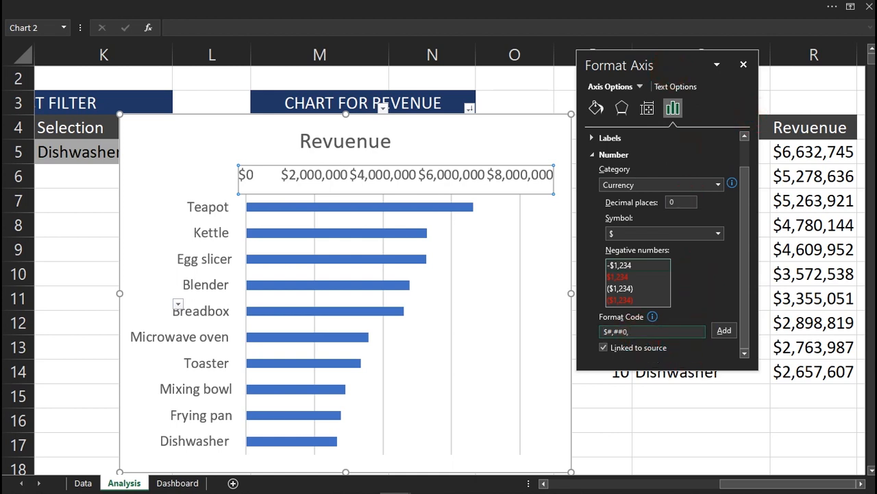
pyautogui.click(730, 328)
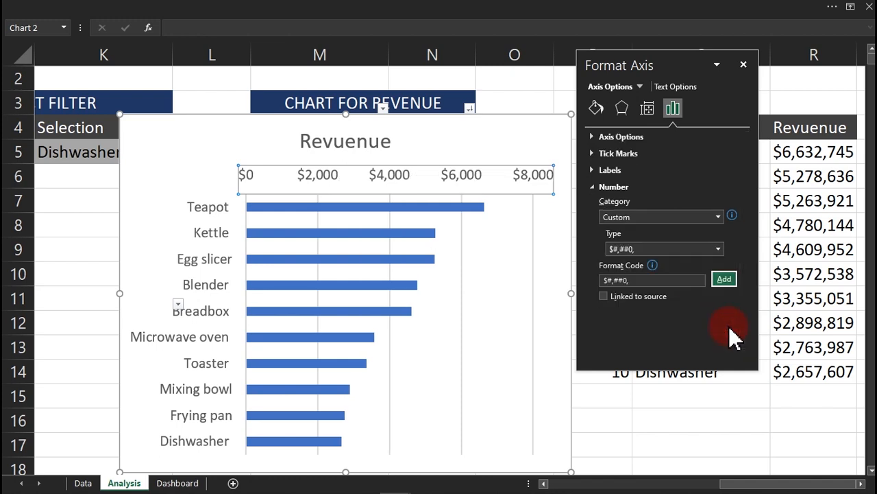
pyautogui.click(658, 281)
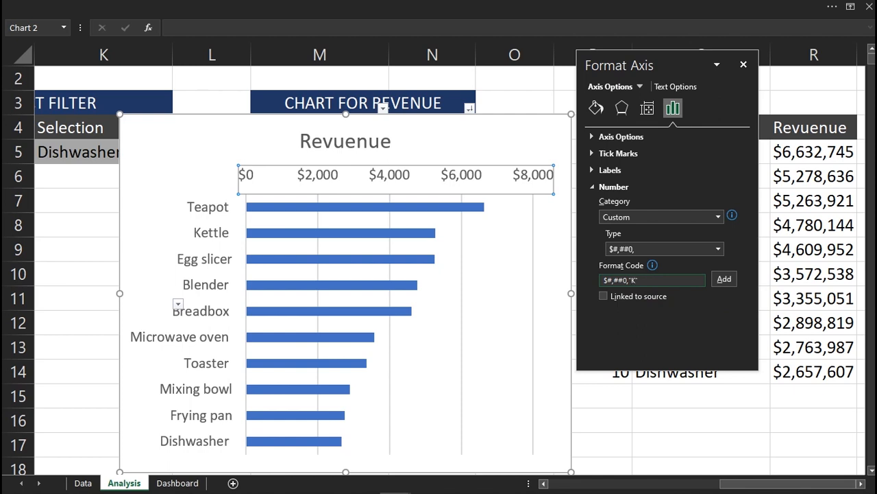
pyautogui.click(720, 281)
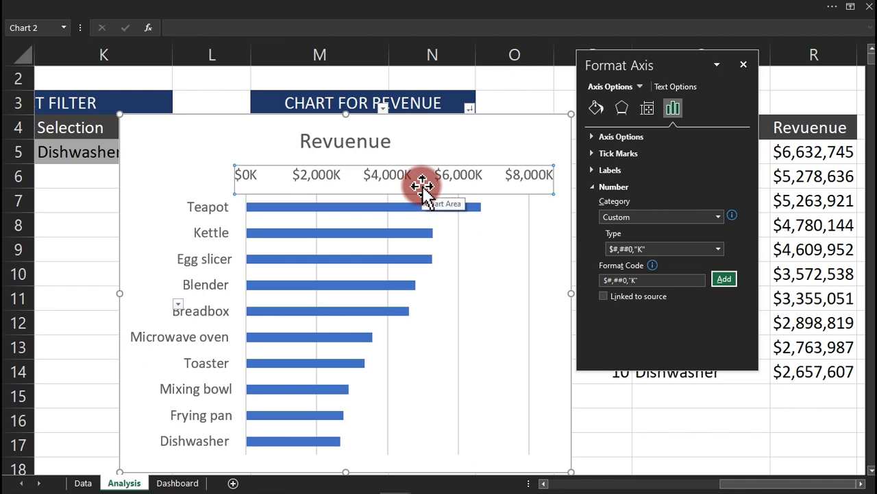
pyautogui.click(744, 65)
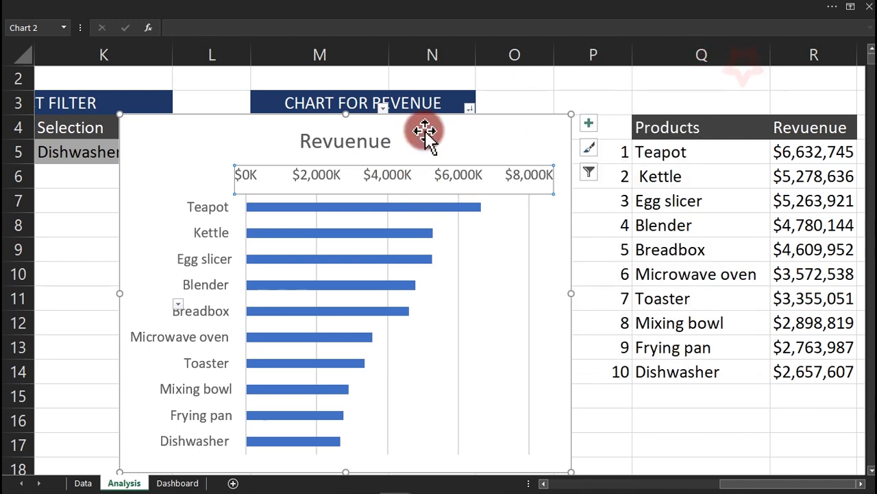
# Delete the chart title and move the chart further right.
pyautogui.click(382, 140)
pyautogui.press('Delete')
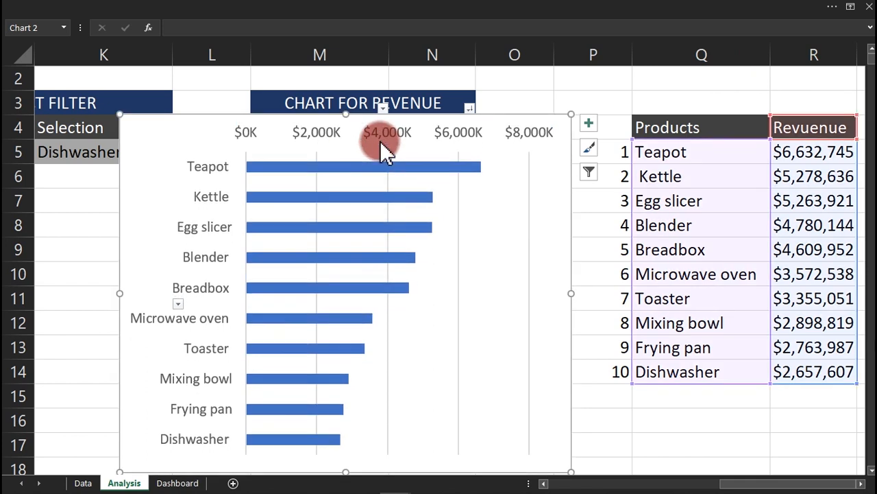
pyautogui.click(580, 169)
pyautogui.moveTo(572, 171); pyautogui.dragTo(688, 168)
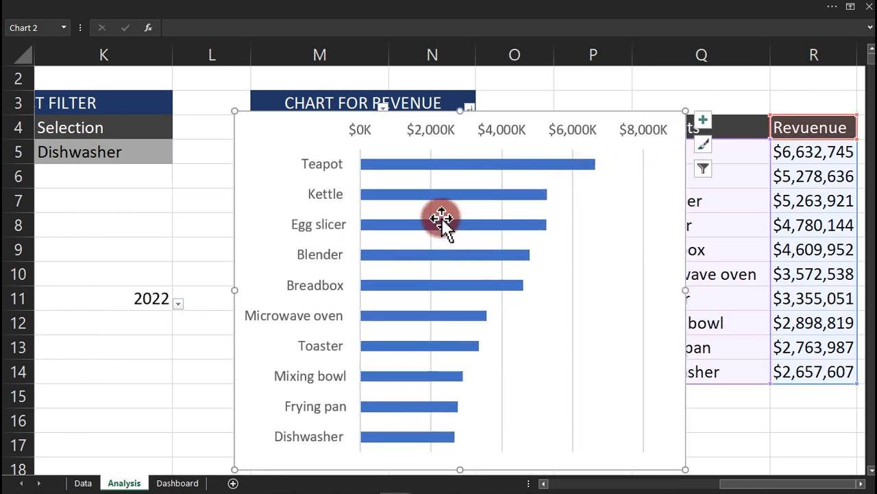
# Cycle the K11 year through 2020 and 2019, ending on 2021.
pyautogui.click(177, 303)
pyautogui.click(123, 351)
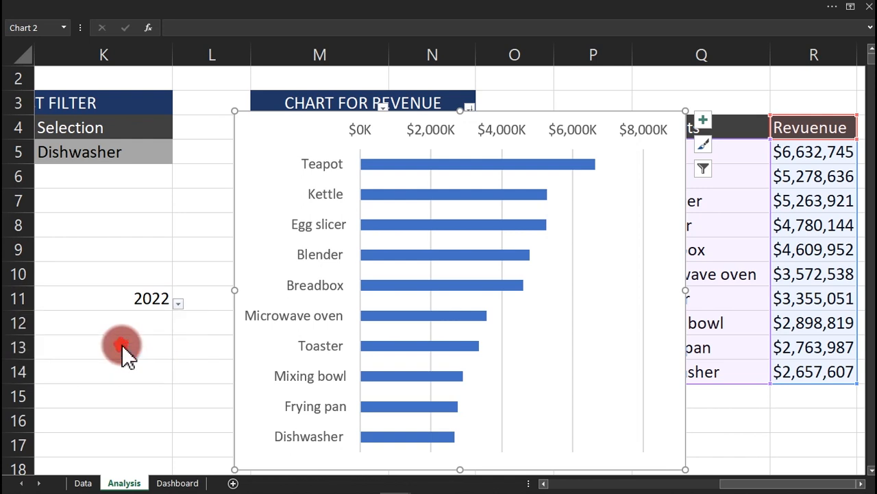
pyautogui.click(177, 303)
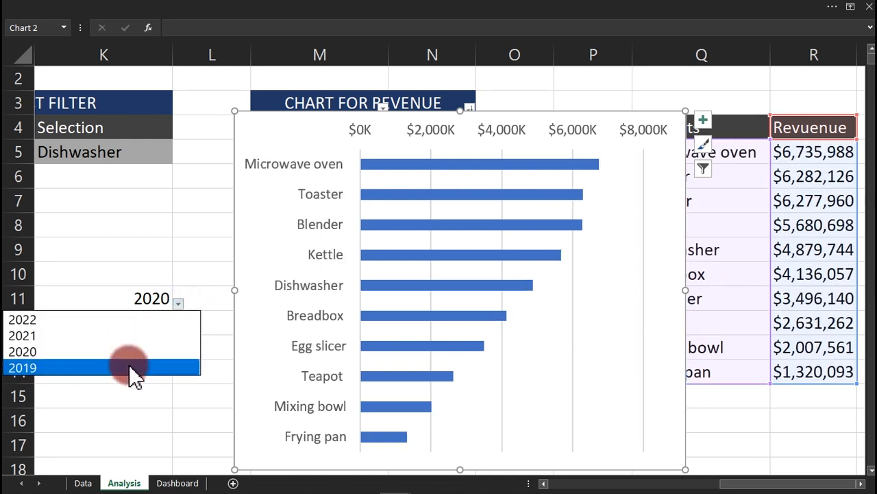
pyautogui.click(127, 369)
pyautogui.click(178, 303)
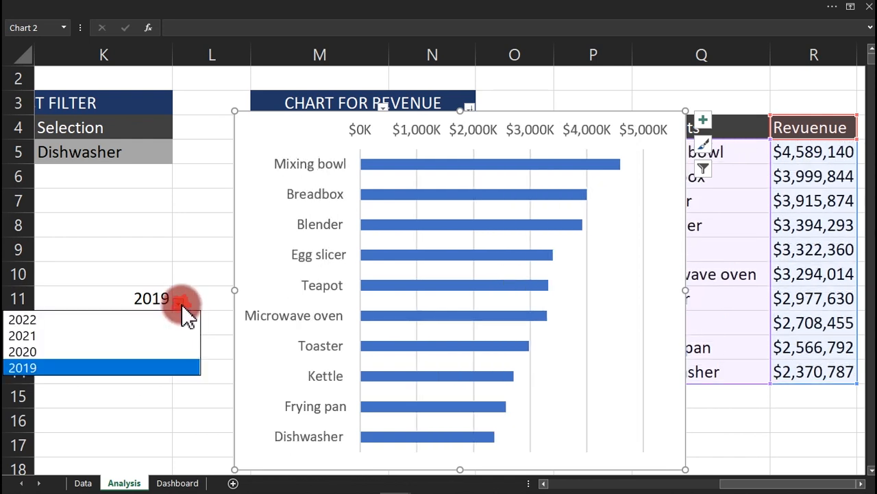
pyautogui.click(137, 333)
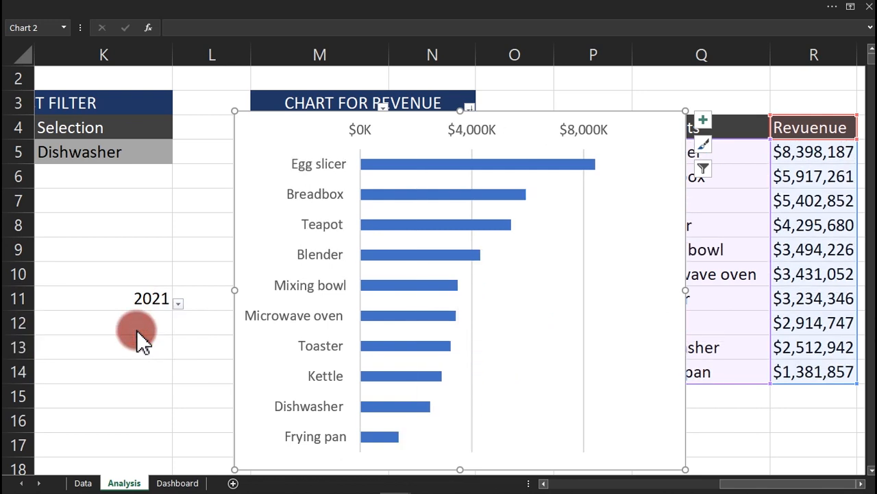
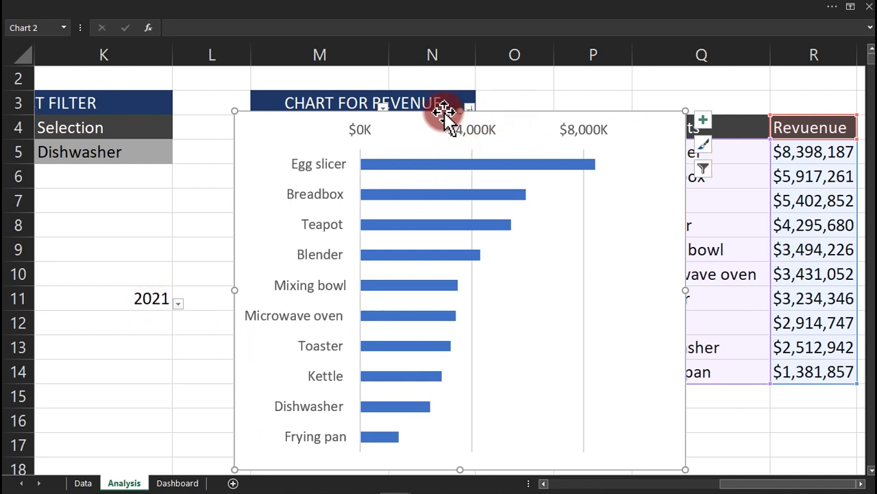
# Move the revenue bar chart to Dashboard cell B8 beside the donut, then return to Analysis.
pyautogui.press('Delete')
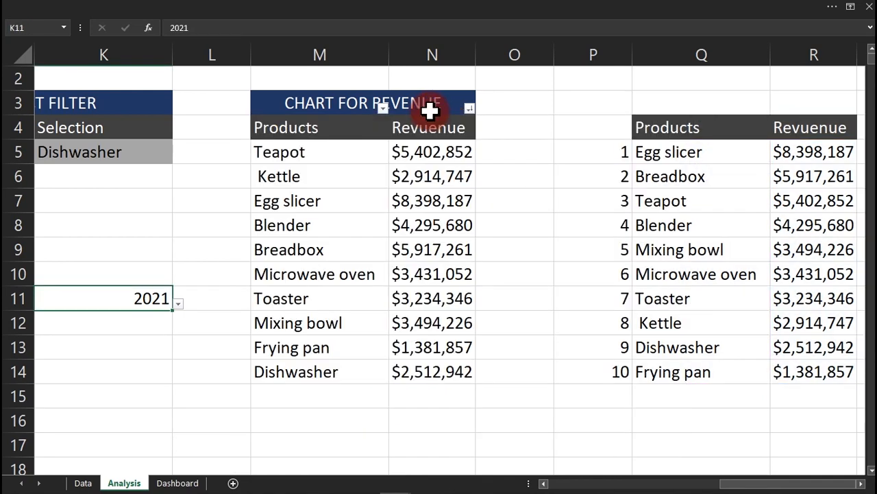
pyautogui.click(175, 484)
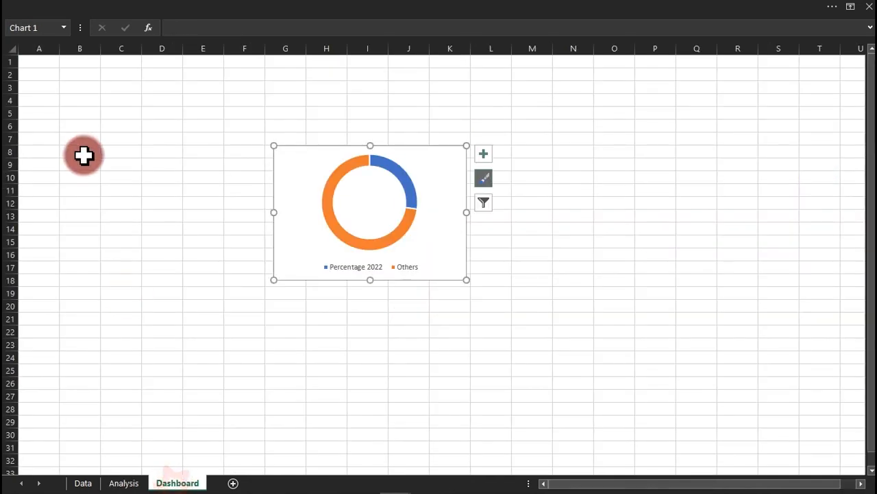
pyautogui.click(83, 153)
pyautogui.hotkey('ctrl', 'v')
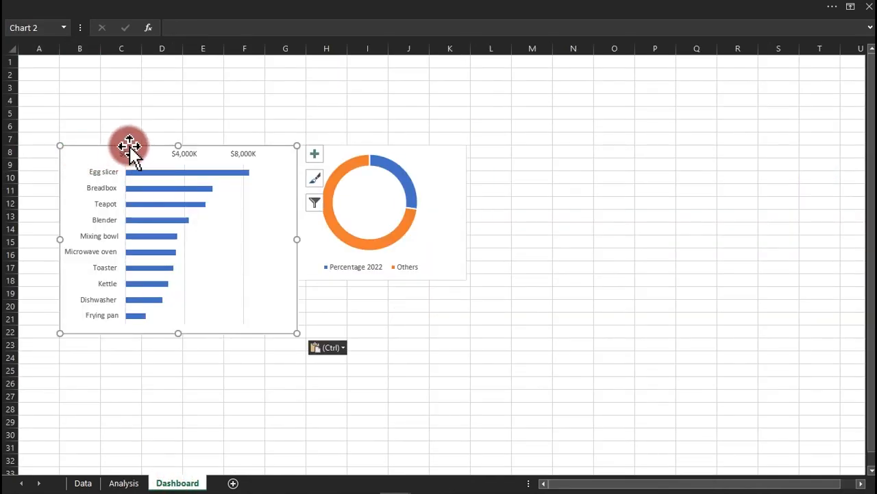
pyautogui.moveTo(133, 144); pyautogui.dragTo(104, 132)
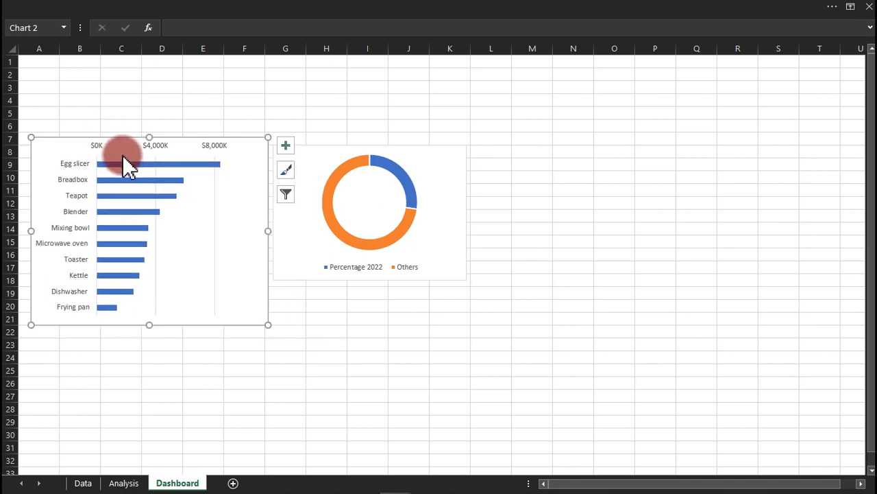
pyautogui.moveTo(130, 166)
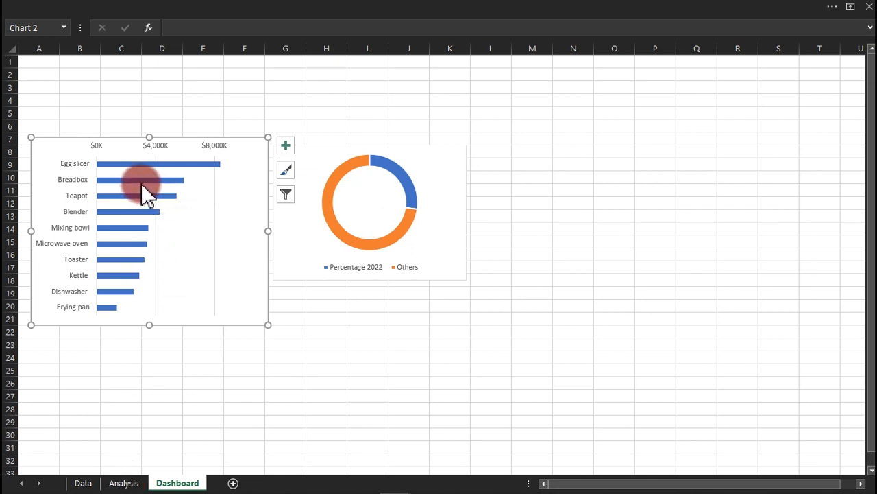
pyautogui.moveTo(165, 186)
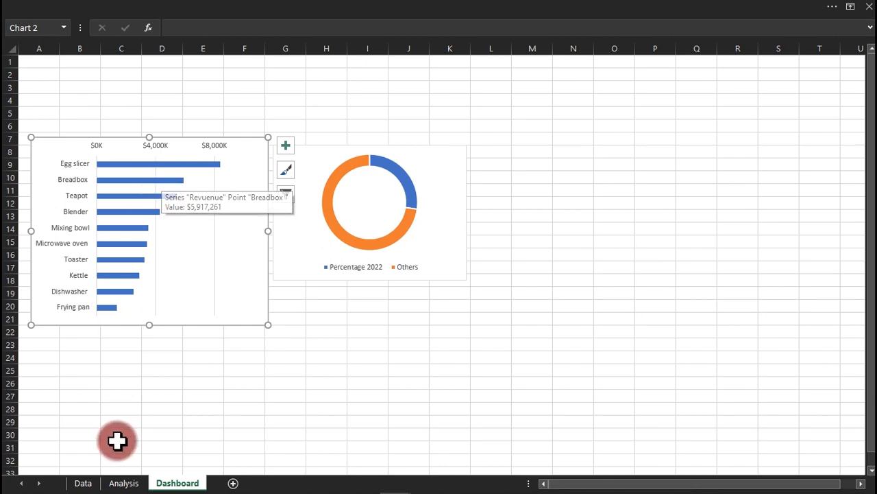
pyautogui.click(124, 483)
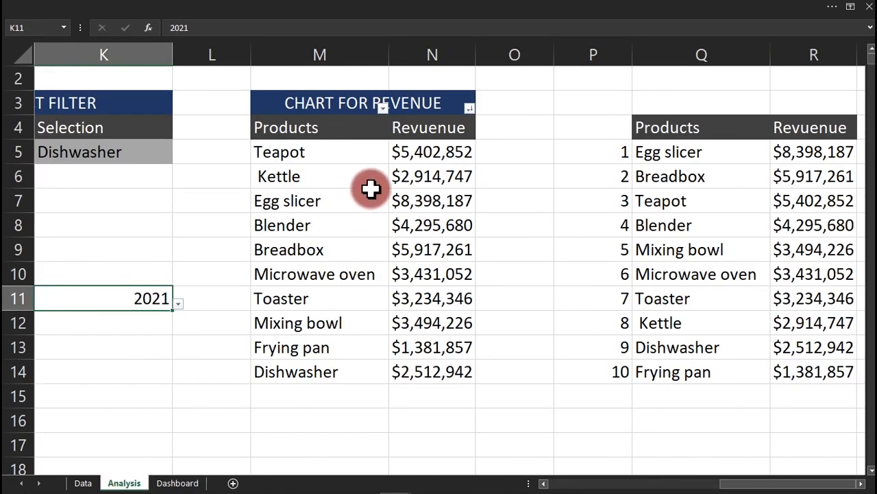
# Replace $K$11 with D5 in N5's SUMIFS criterion and fill it down to N14.
pyautogui.click(454, 150)
pyautogui.doubleClick(458, 151)
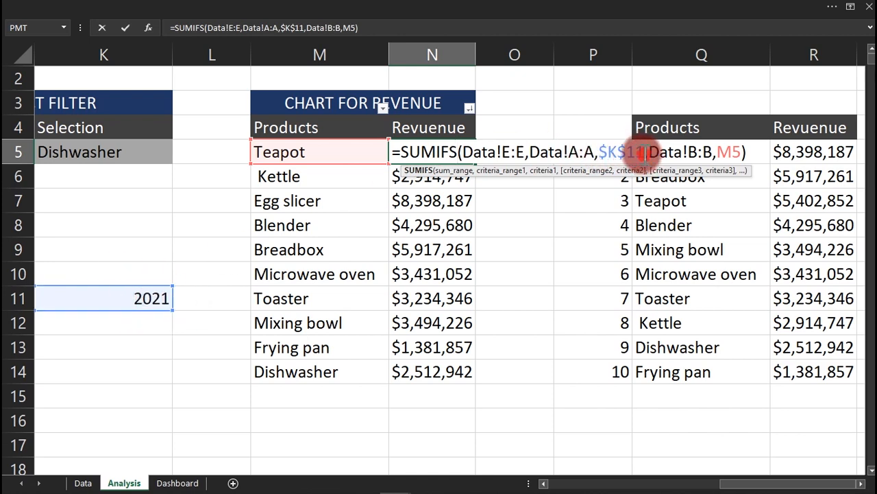
pyautogui.moveTo(642, 152); pyautogui.dragTo(602, 151)
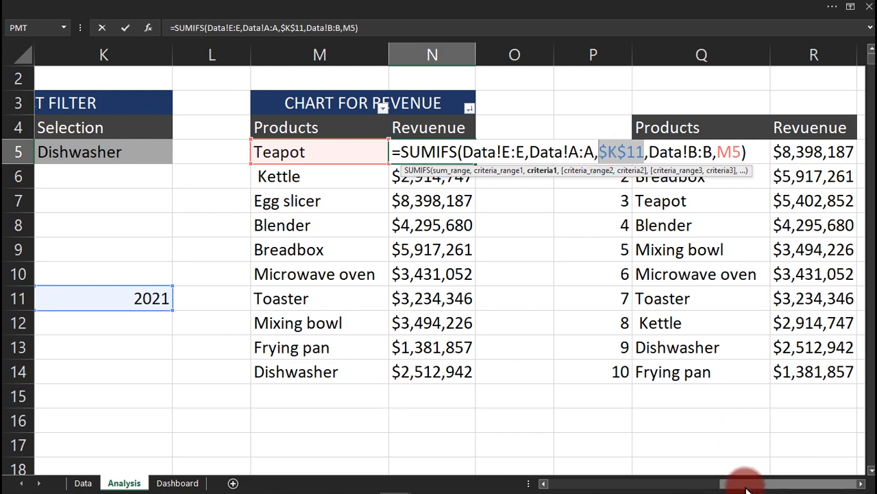
pyautogui.moveTo(750, 481); pyautogui.dragTo(515, 482)
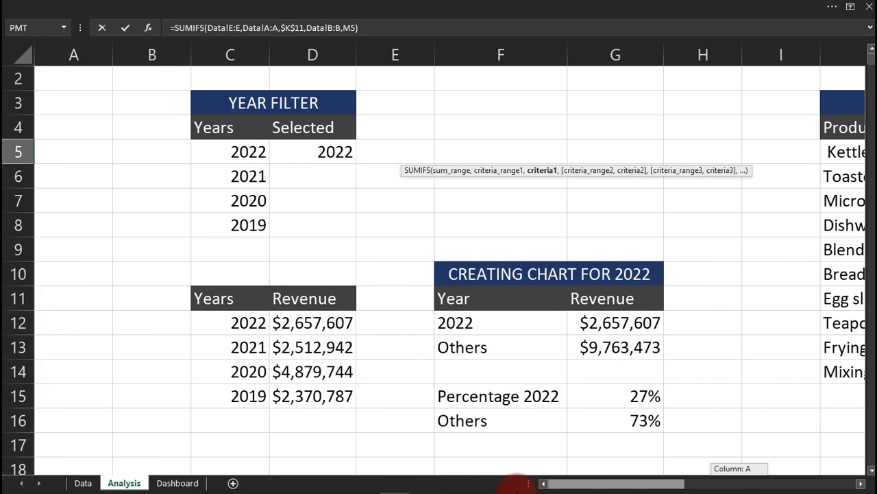
pyautogui.click(323, 149)
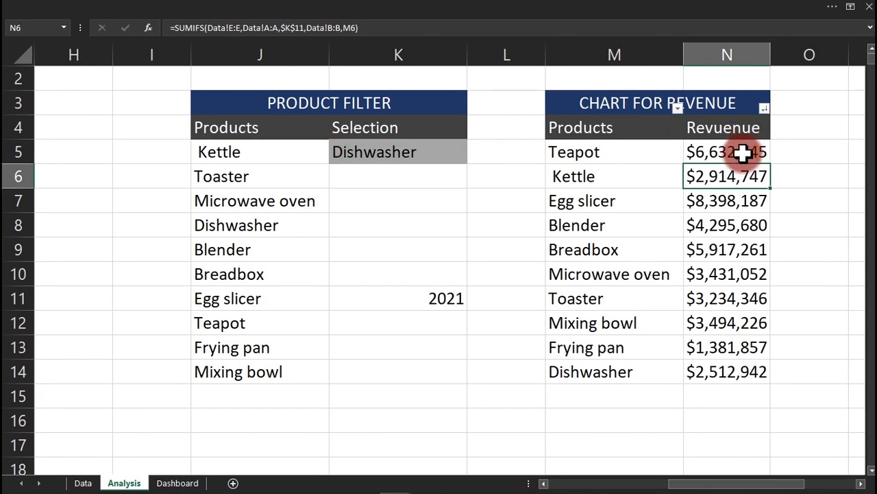
pyautogui.click(744, 154)
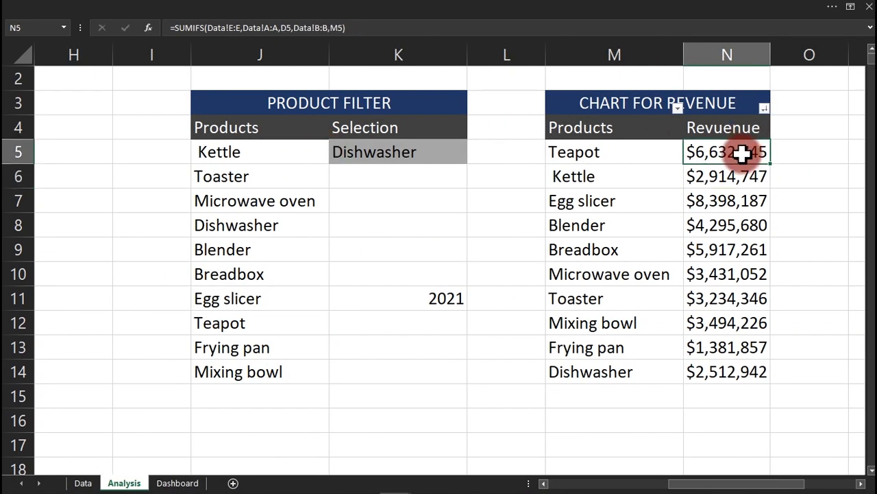
pyautogui.doubleClick(770, 164)
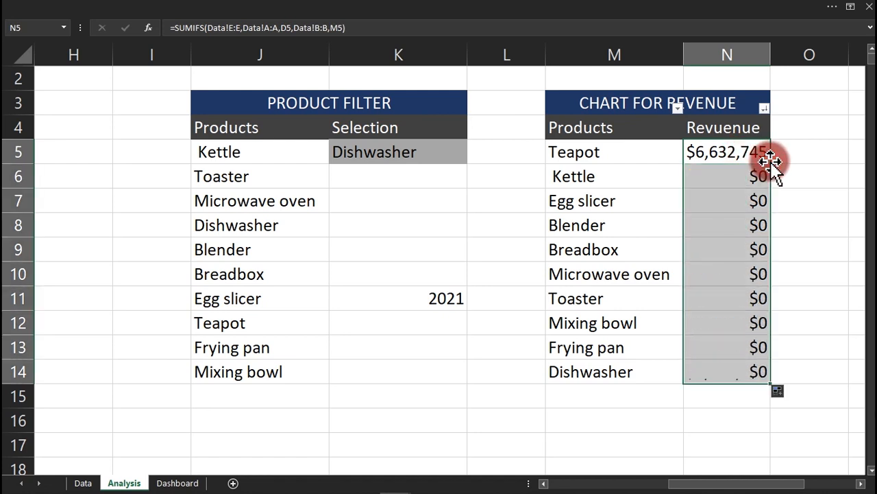
# Make the D5 reference absolute ($D$5) in N5 and refill the formula through N14.
pyautogui.doubleClick(746, 153)
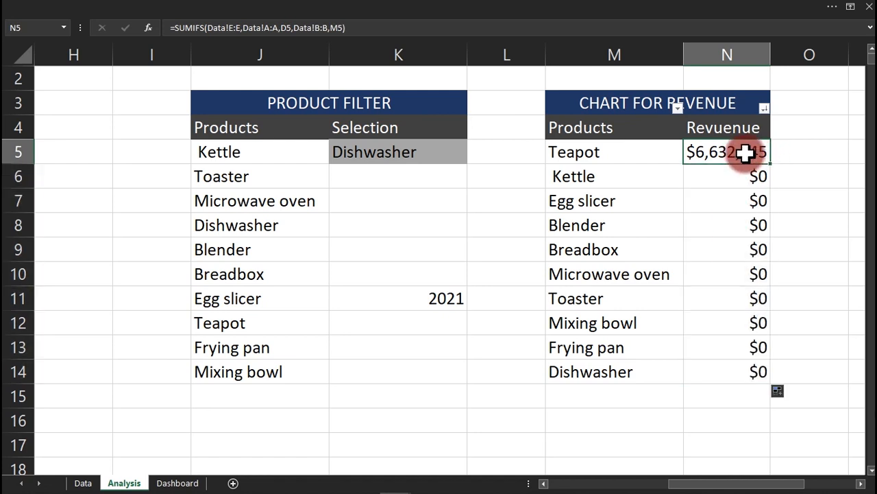
pyautogui.click(730, 177)
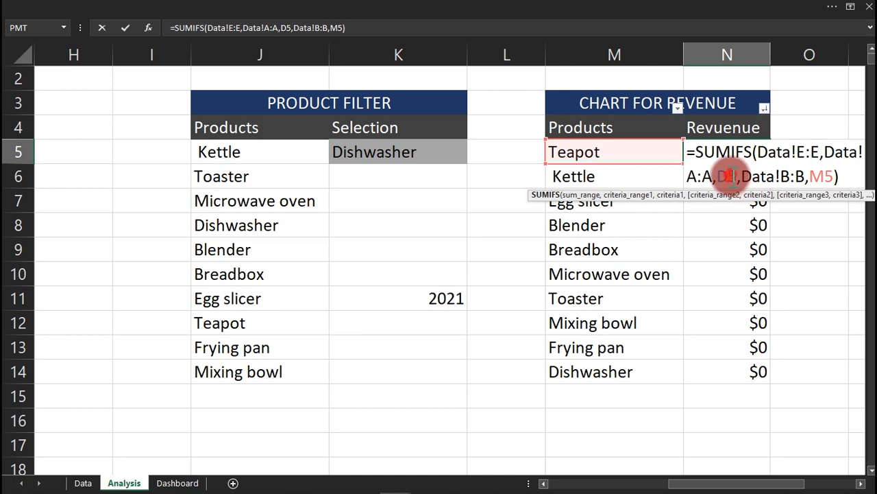
pyautogui.press('F4')
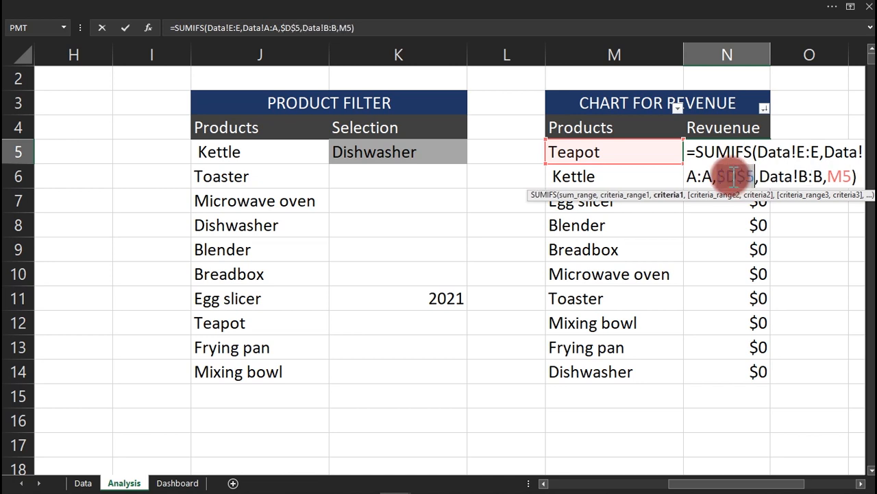
pyautogui.press('Return')
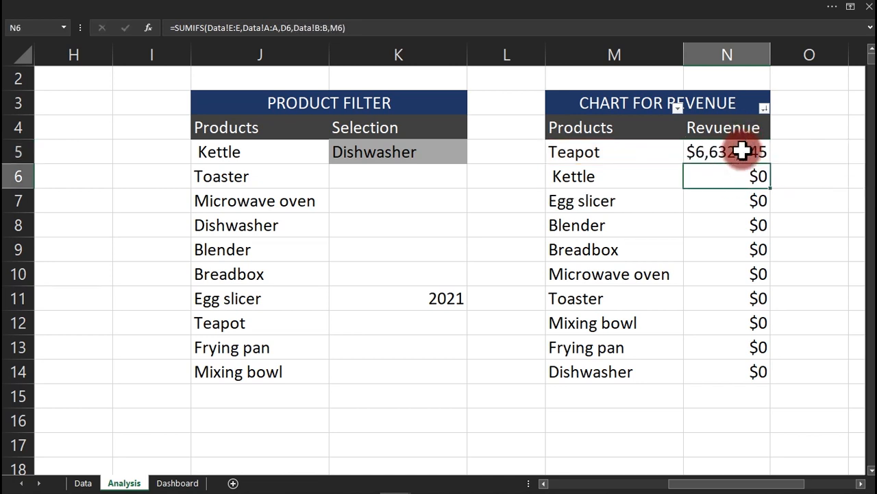
pyautogui.click(753, 152)
pyautogui.doubleClick(771, 163)
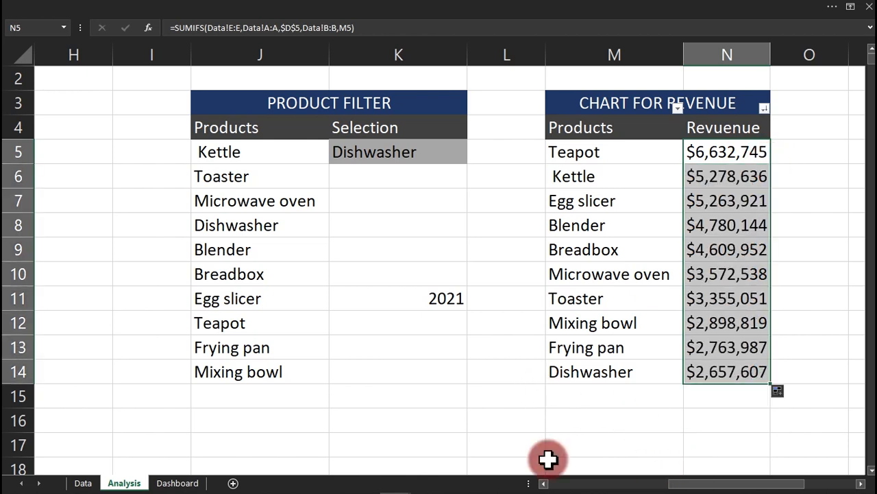
# Stretch the Dashboard bar chart down to about row 30 and nudge it into place.
pyautogui.click(191, 483)
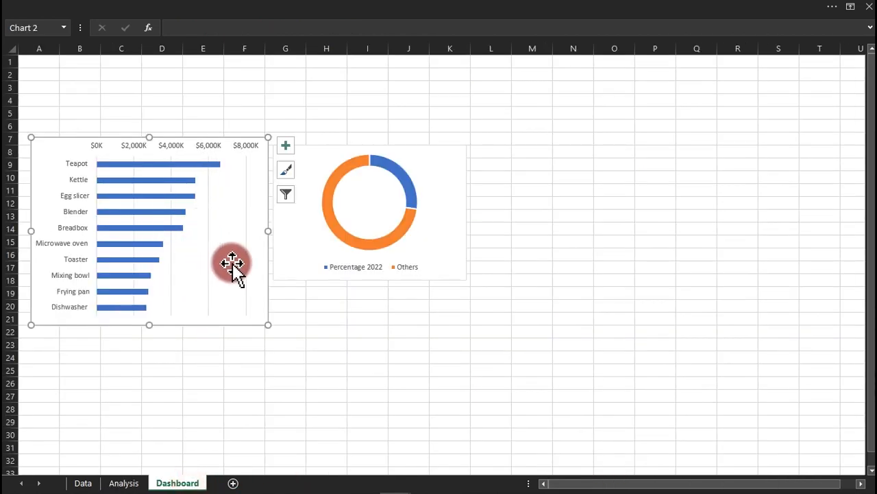
pyautogui.moveTo(152, 325); pyautogui.dragTo(149, 439)
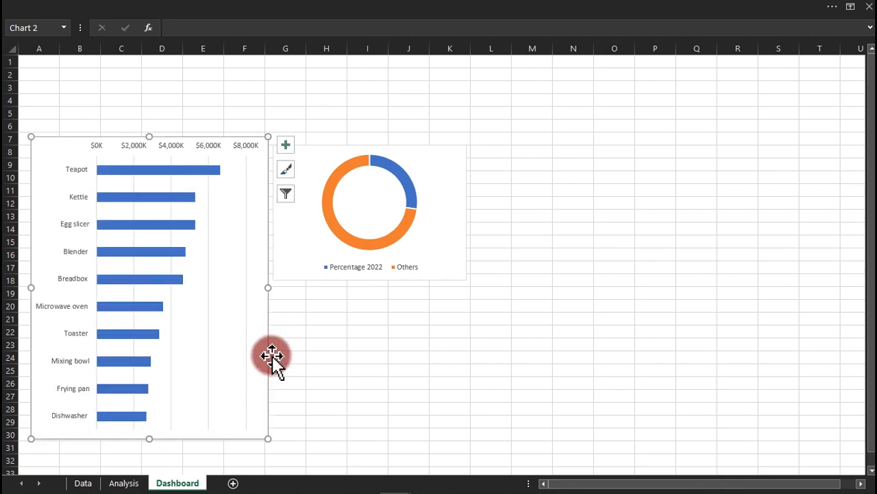
pyautogui.moveTo(267, 355); pyautogui.dragTo(264, 377)
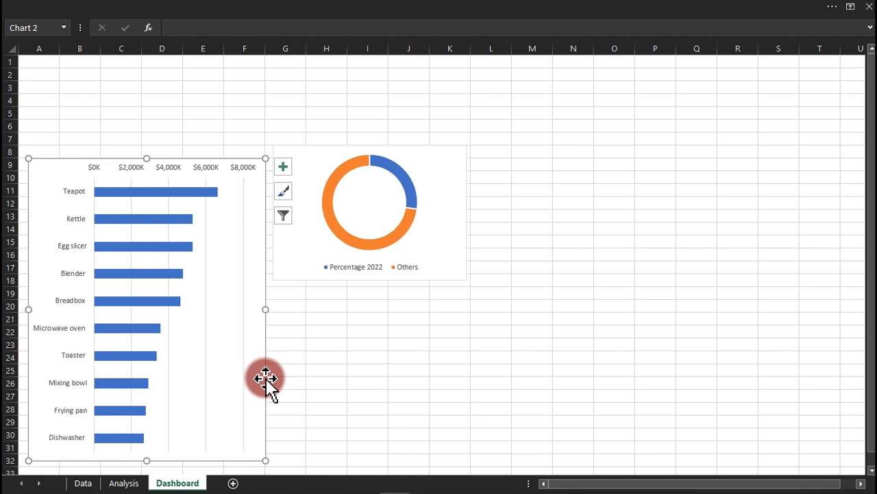
pyautogui.moveTo(396, 491)
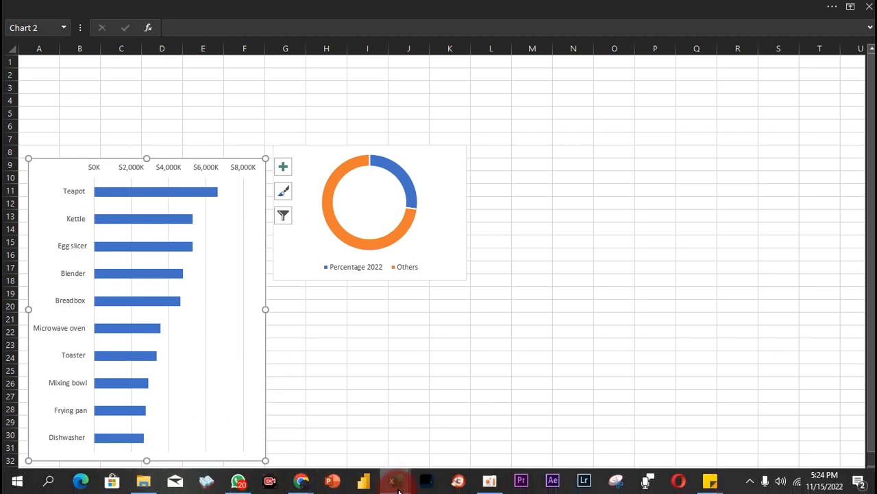
# In the finished Sales Dashboard workbook, step the product spinner through Mixing bowl and Toaster to Blender.
pyautogui.click(355, 455)
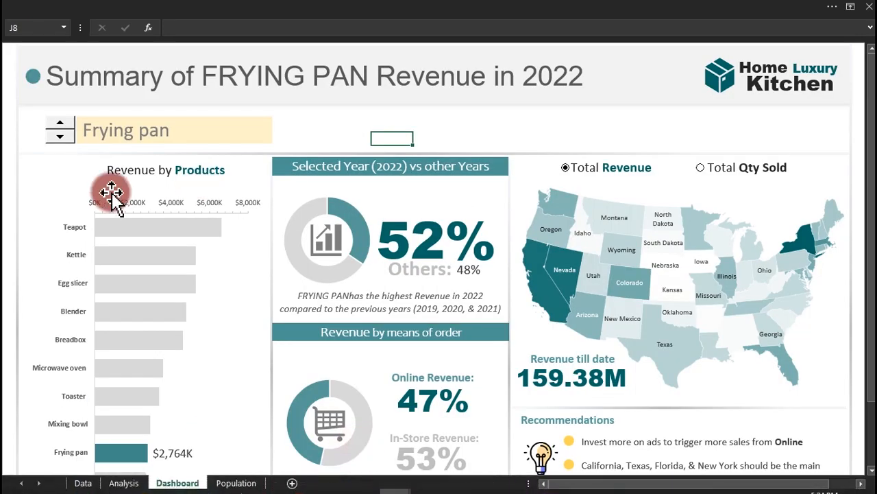
pyautogui.click(60, 123)
pyautogui.click(59, 123)
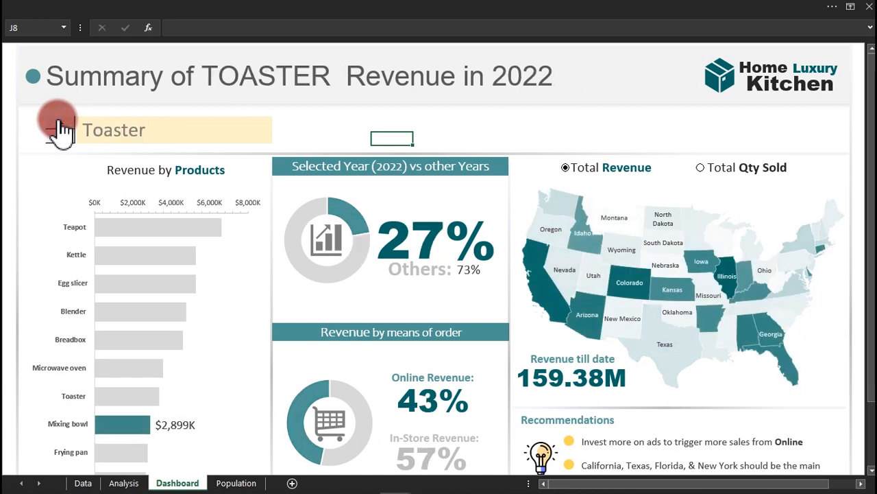
pyautogui.click(60, 123)
pyautogui.click(60, 124)
pyautogui.click(60, 124)
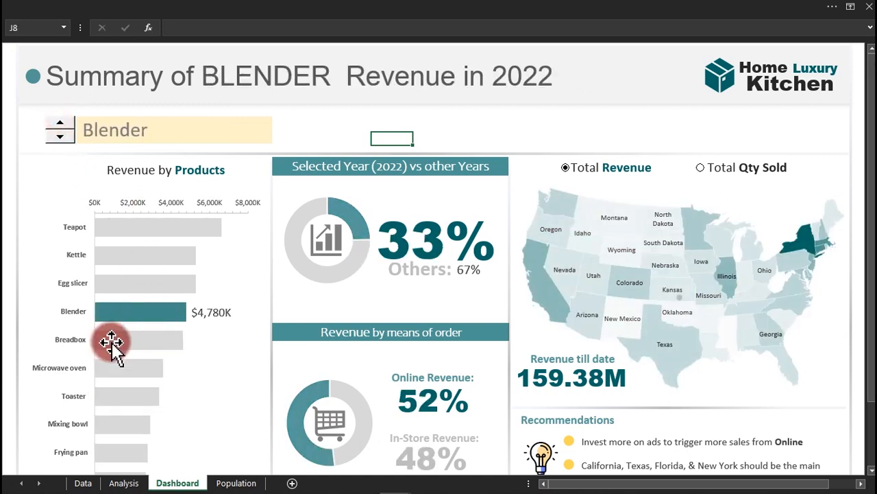
pyautogui.moveTo(152, 316)
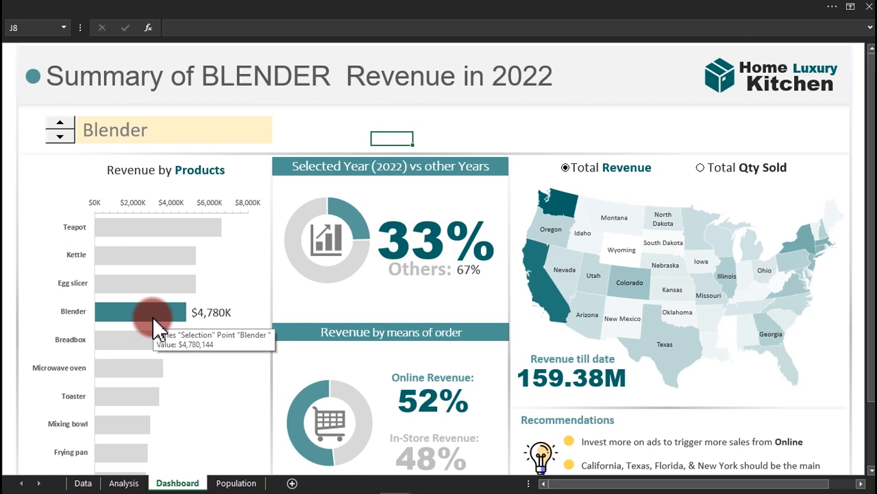
pyautogui.moveTo(458, 491)
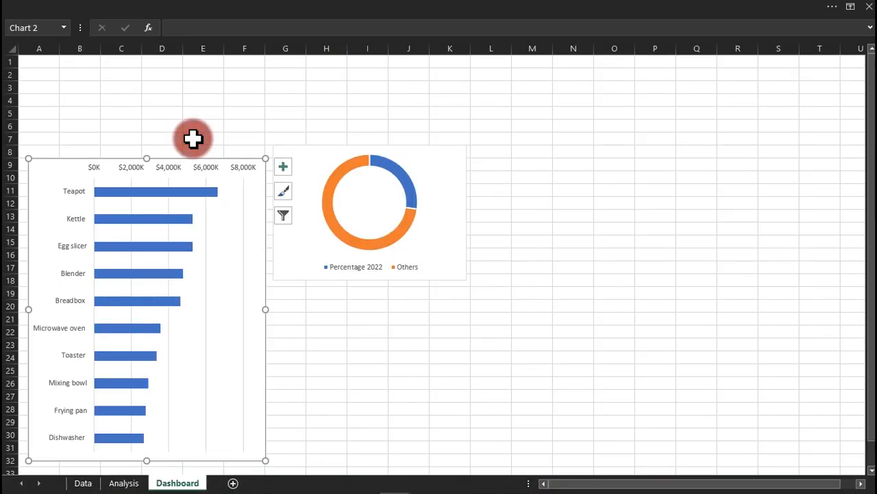
pyautogui.click(193, 138)
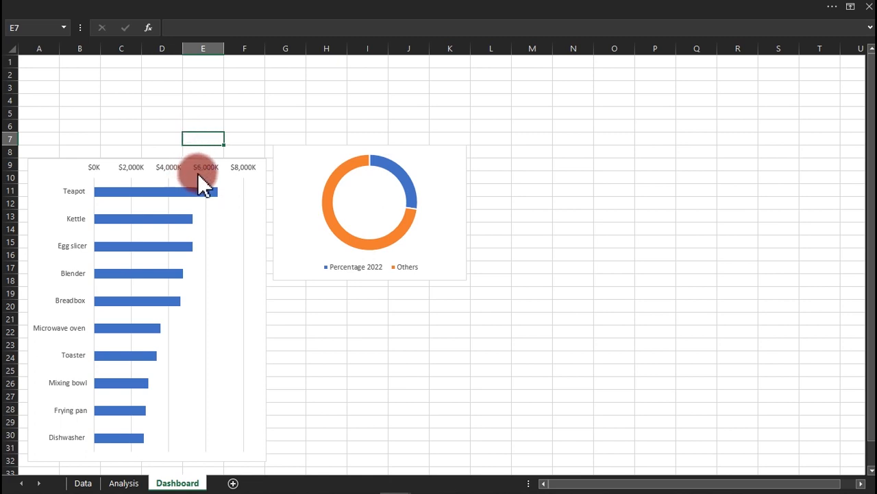
# Move the revenue bar chart from the Dashboard to Analysis, beside the ranked revenue table.
pyautogui.click(203, 173)
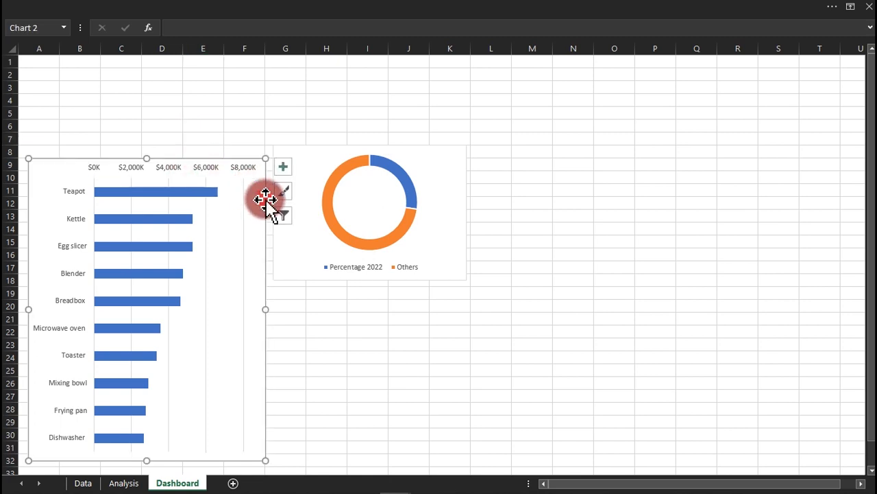
pyautogui.press('Delete')
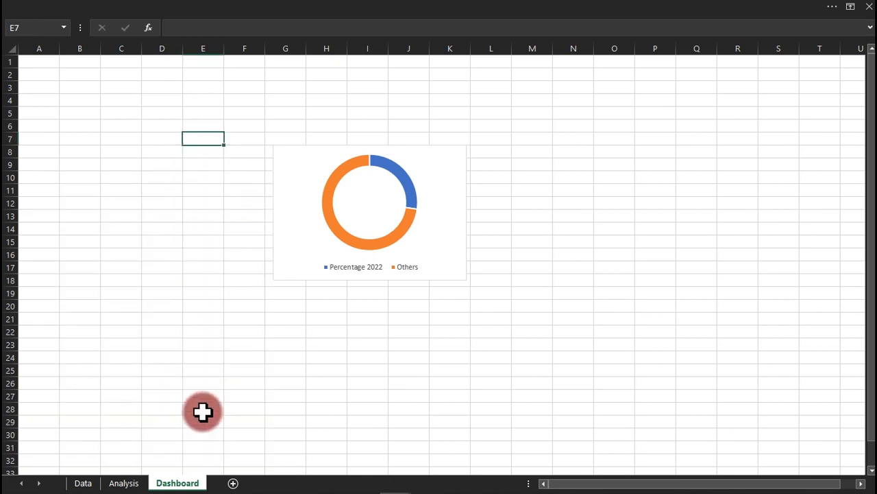
pyautogui.click(125, 482)
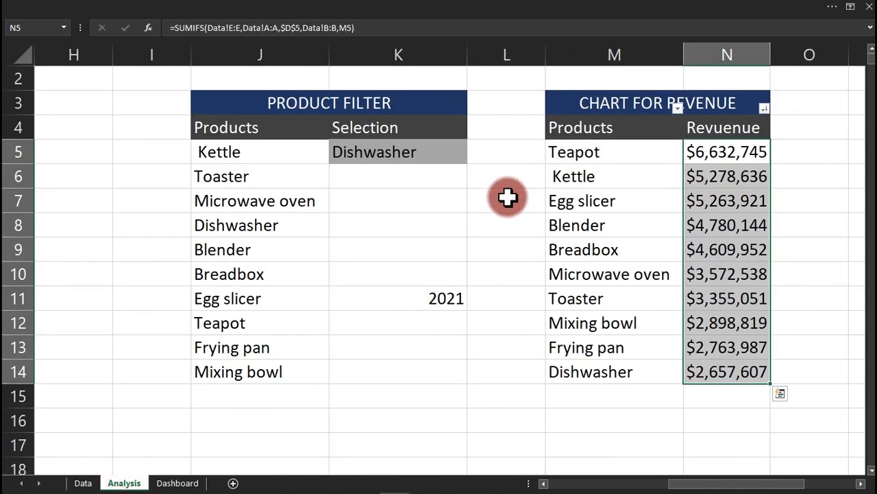
pyautogui.click(297, 228)
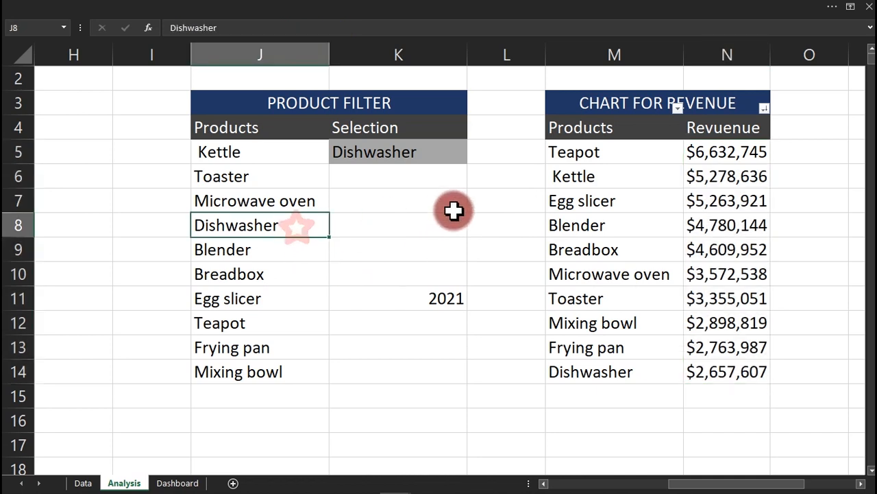
pyautogui.hotkey('ctrl', 'v')
pyautogui.moveTo(488, 212); pyautogui.dragTo(681, 84)
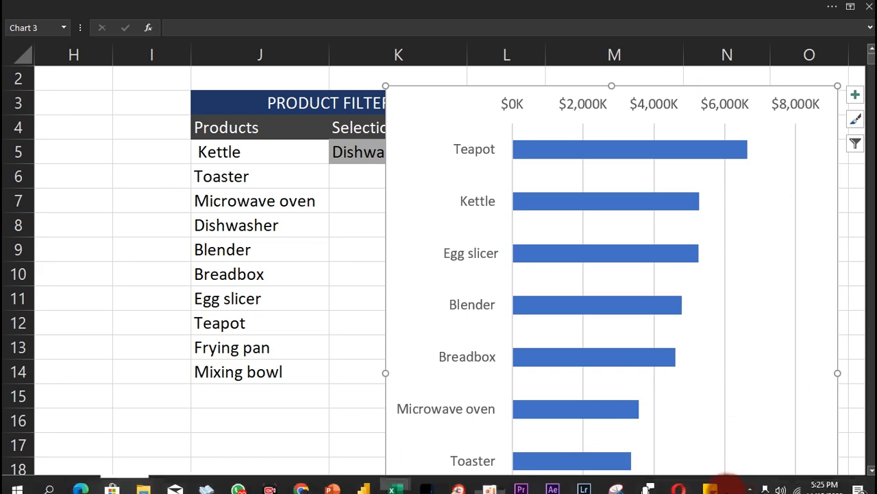
pyautogui.moveTo(730, 483); pyautogui.dragTo(787, 483)
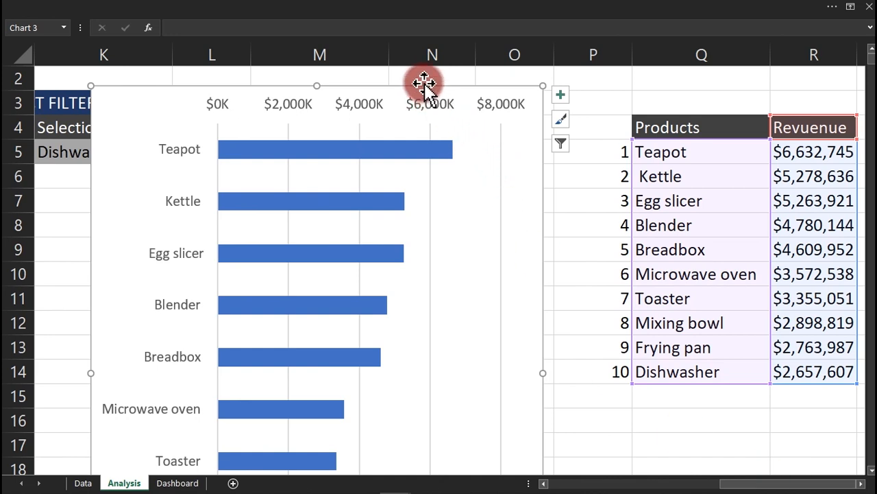
pyautogui.moveTo(423, 85); pyautogui.dragTo(505, 78)
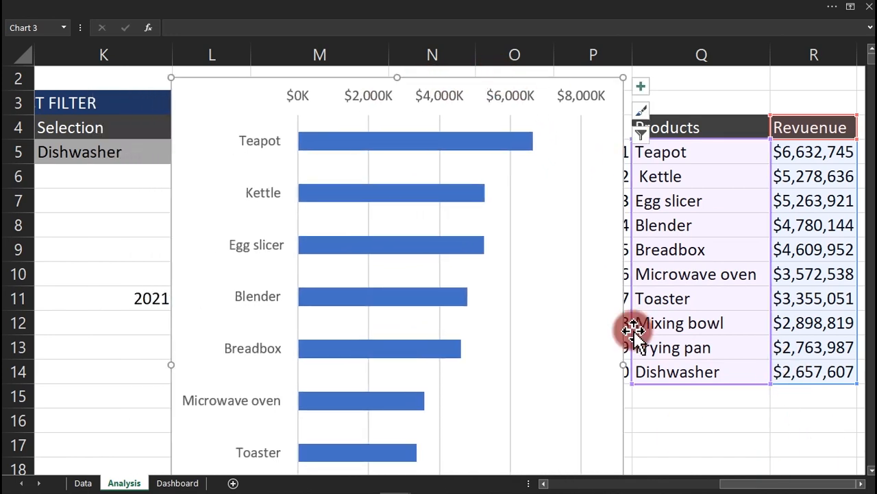
# Zoom the sheet out two steps and autofit column R to show all revenue values.
pyautogui.click(690, 9)
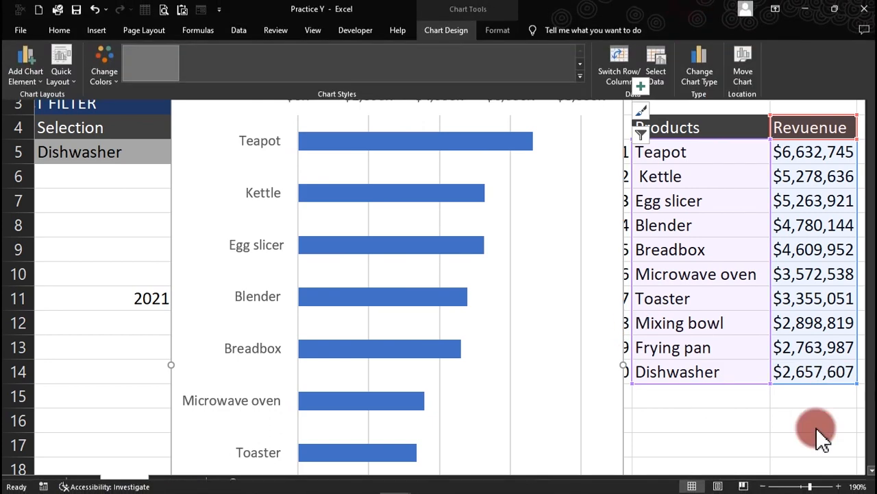
pyautogui.click(762, 484)
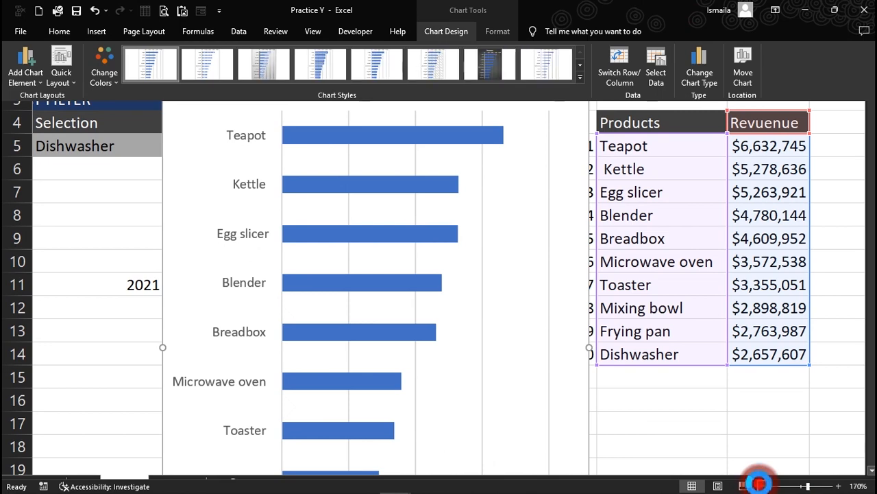
pyautogui.click(763, 484)
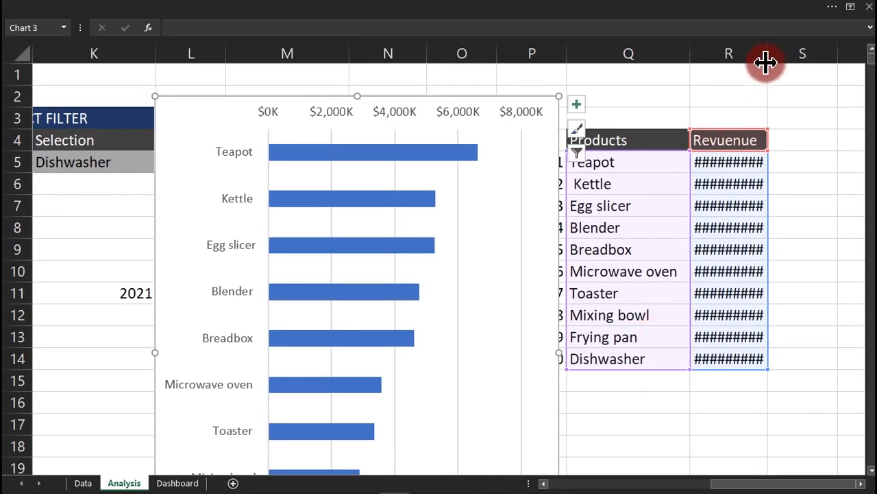
pyautogui.doubleClick(767, 52)
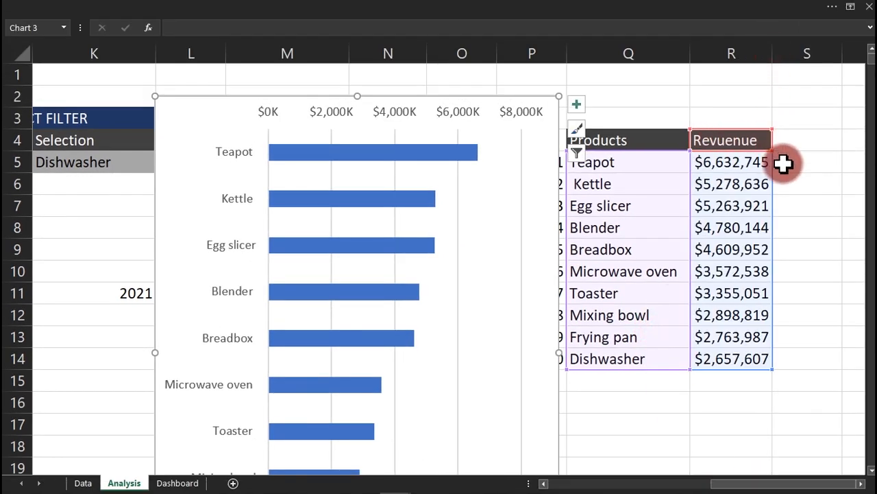
# Add a 'Highlight' header in S4 and fill =IF($K$5=Q5,R5,0) from S5 to S14.
pyautogui.click(789, 136)
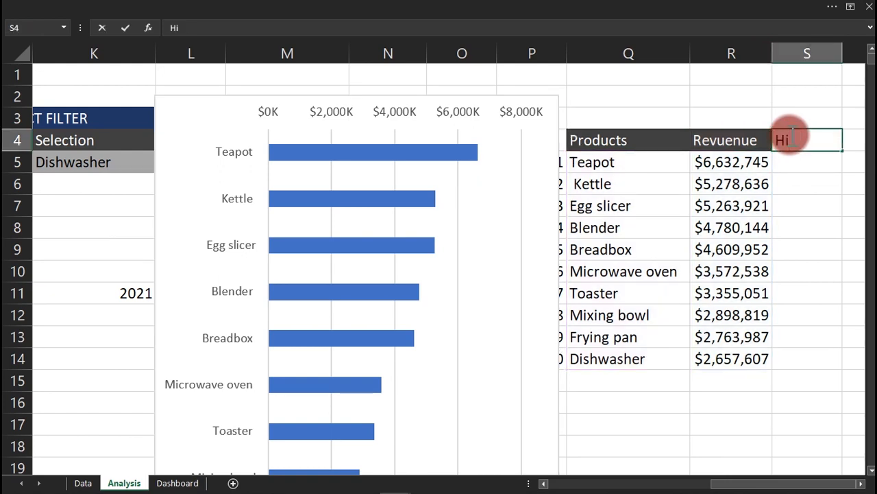
pyautogui.press('Return')
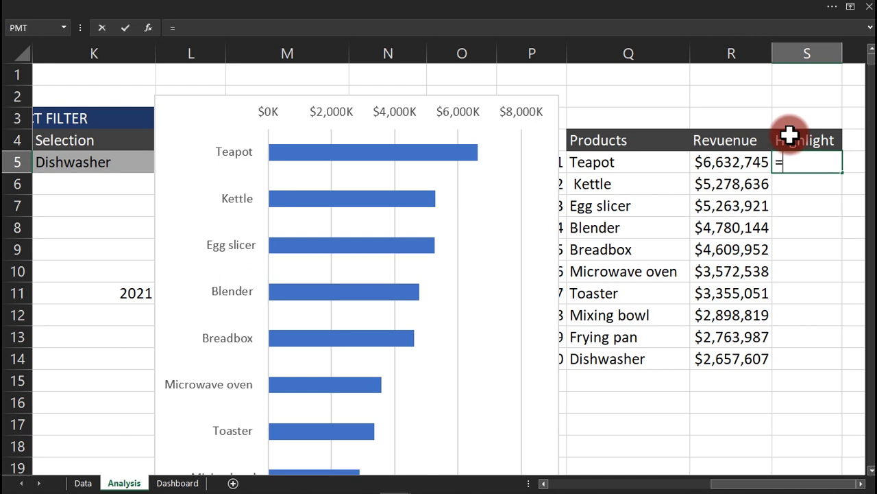
pyautogui.write('=if')
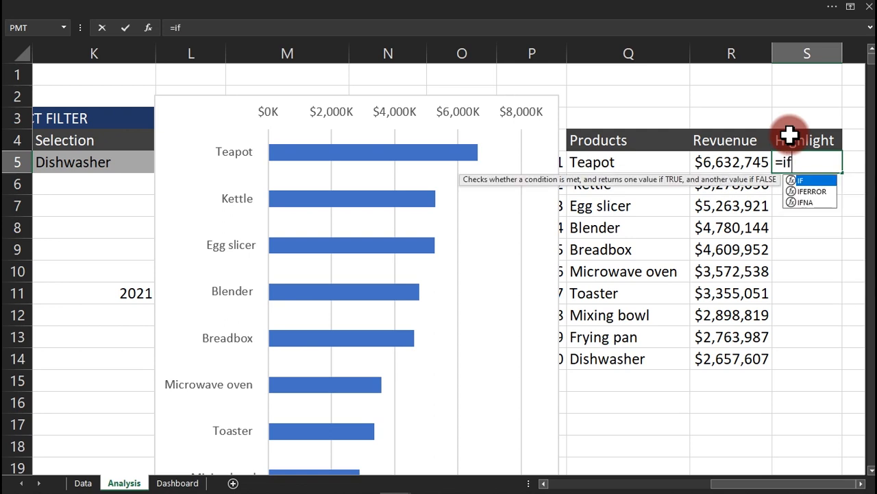
pyautogui.press('Tab')
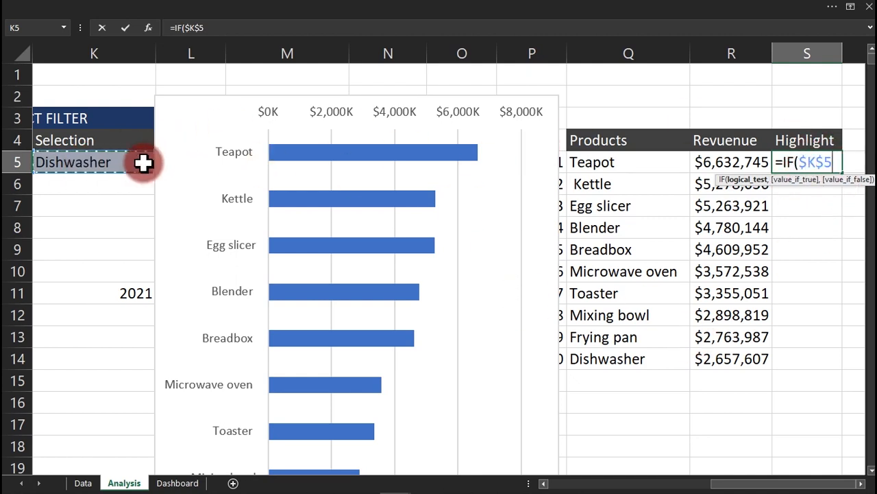
pyautogui.click(634, 162)
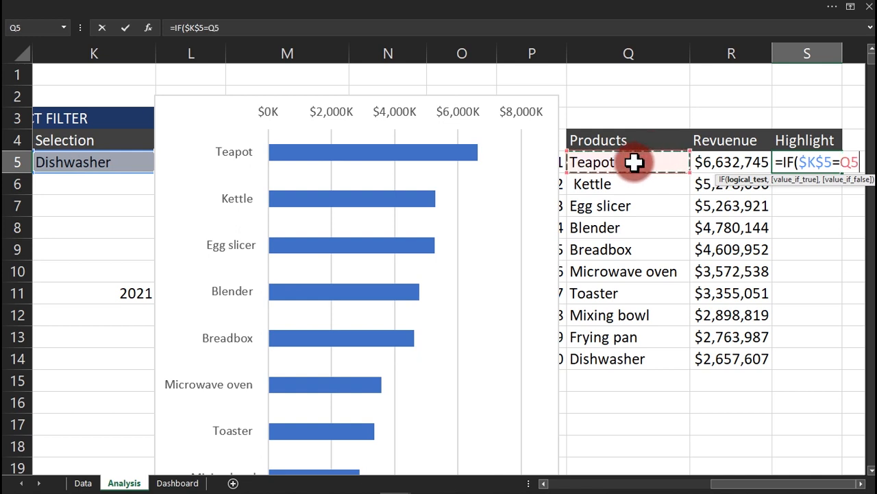
pyautogui.write(',')
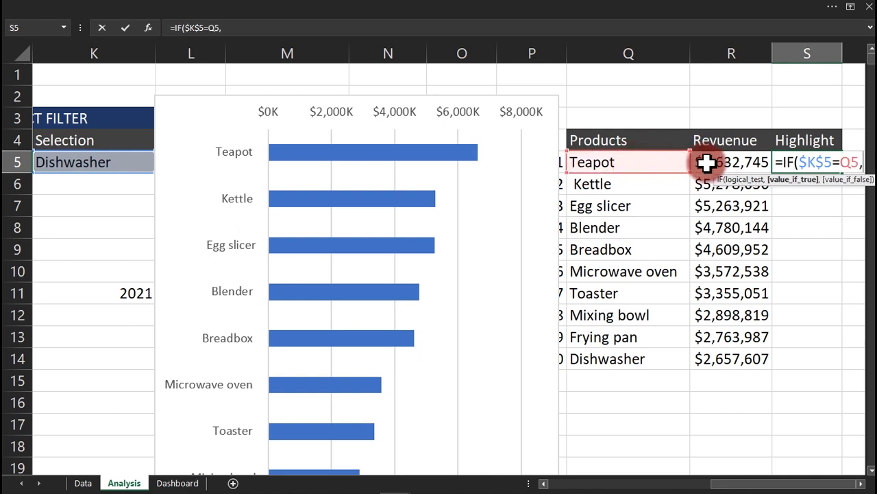
pyautogui.write(',')
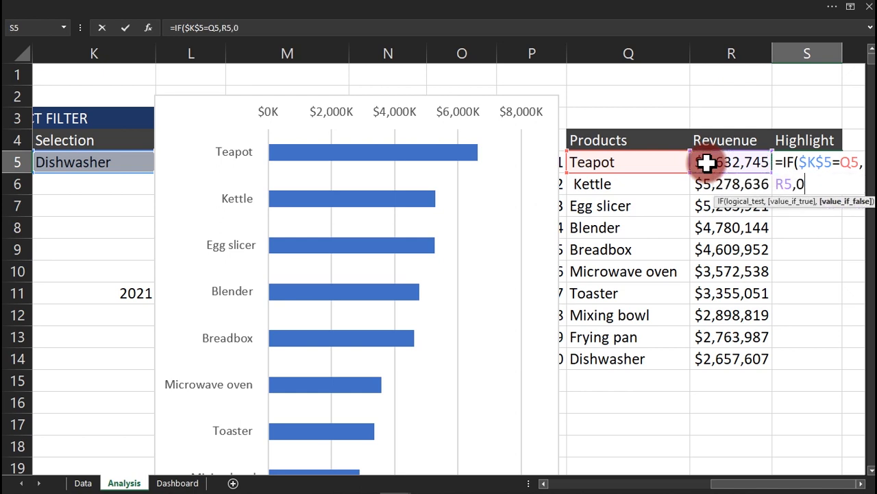
pyautogui.write('0)')
pyautogui.press('Return')
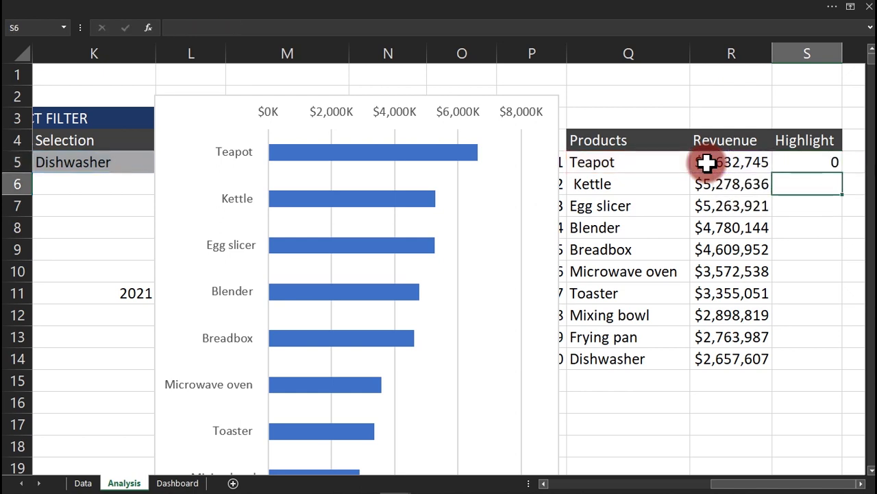
pyautogui.click(802, 163)
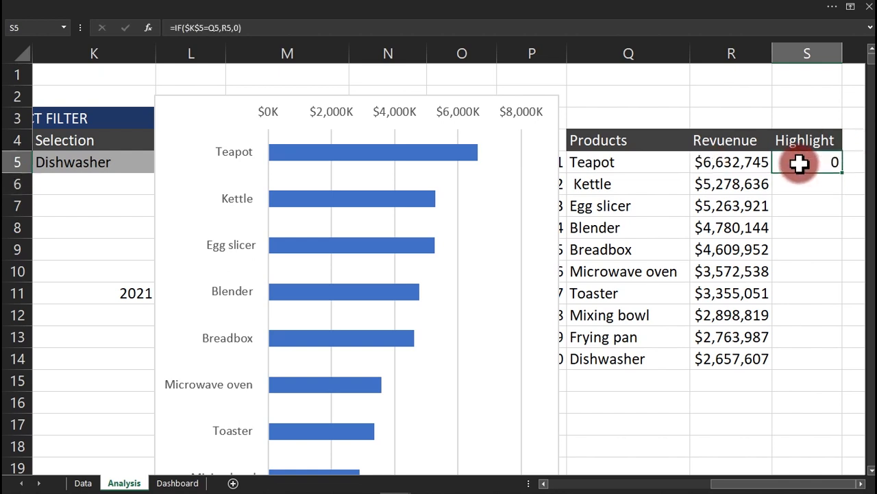
pyautogui.doubleClick(842, 174)
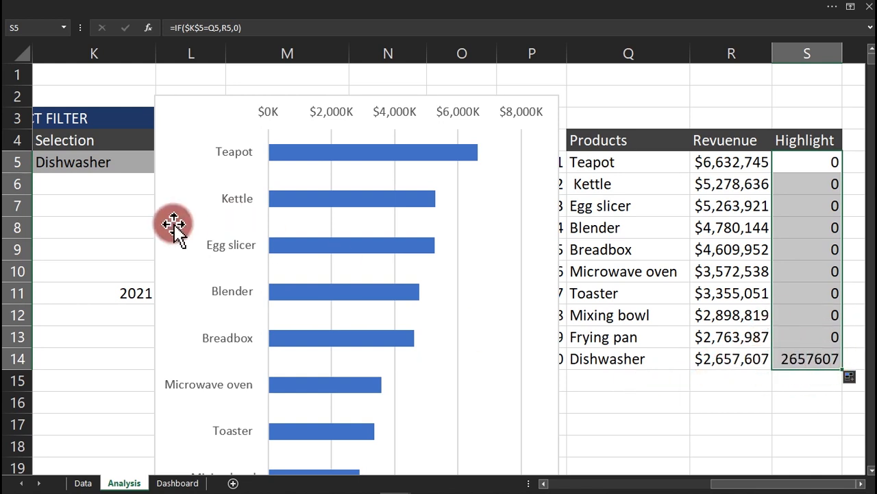
pyautogui.click(89, 166)
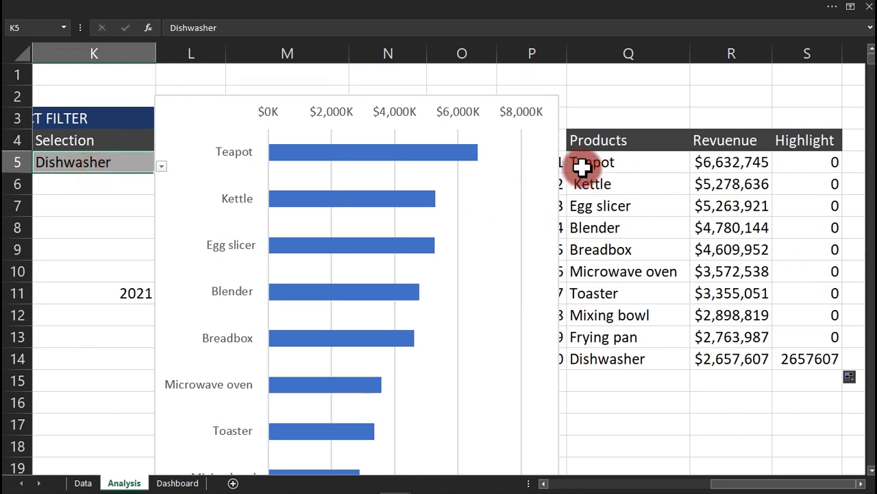
# Choose Teapot as the selected product in K5.
pyautogui.click(161, 165)
pyautogui.moveTo(172, 236)
pyautogui.mouseDown()
pyautogui.moveTo(172, 190)
pyautogui.moveTo(170, 240)
pyautogui.mouseUp()
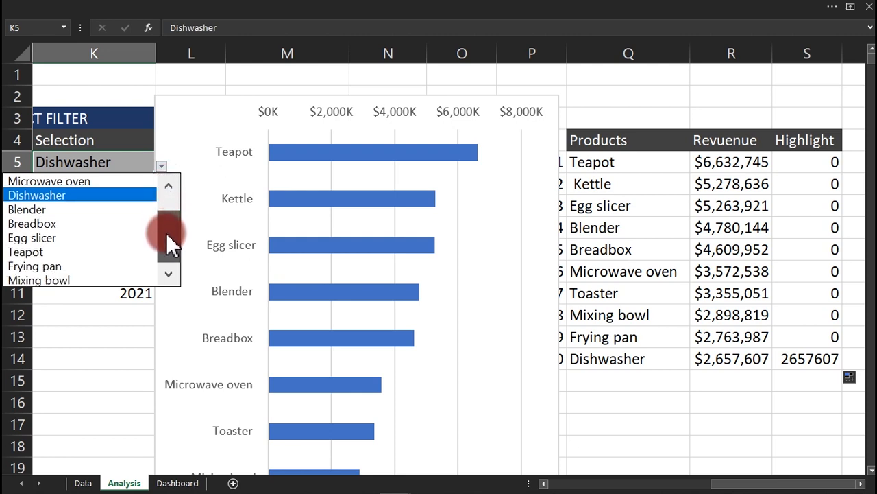
pyautogui.click(54, 254)
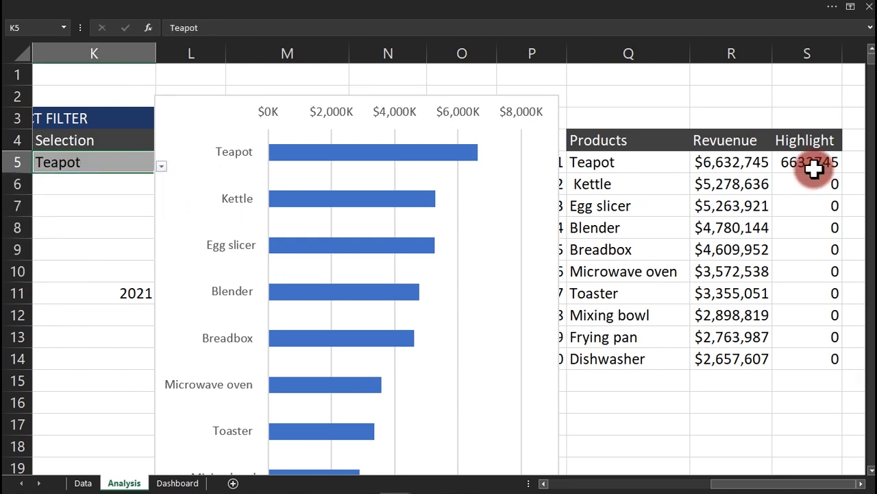
# Copy R5's currency format onto S5:S14 with Format Painter and autofit column S.
pyautogui.click(733, 162)
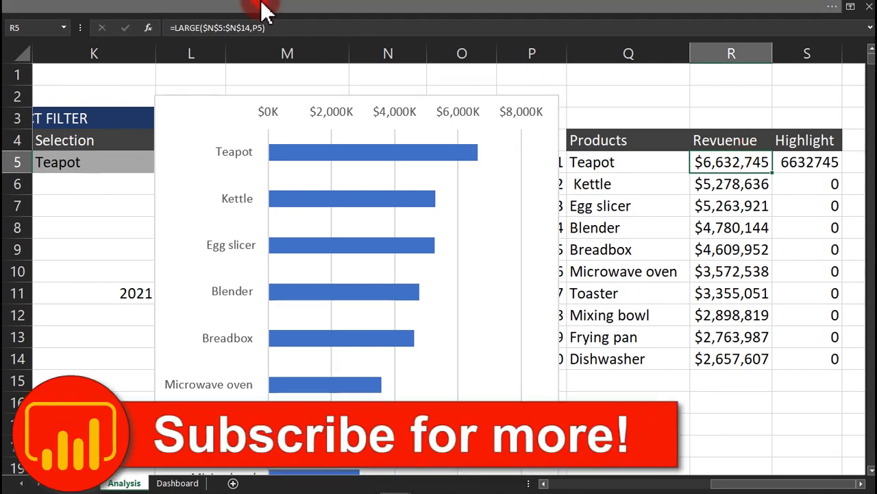
pyautogui.click(265, 9)
pyautogui.click(43, 80)
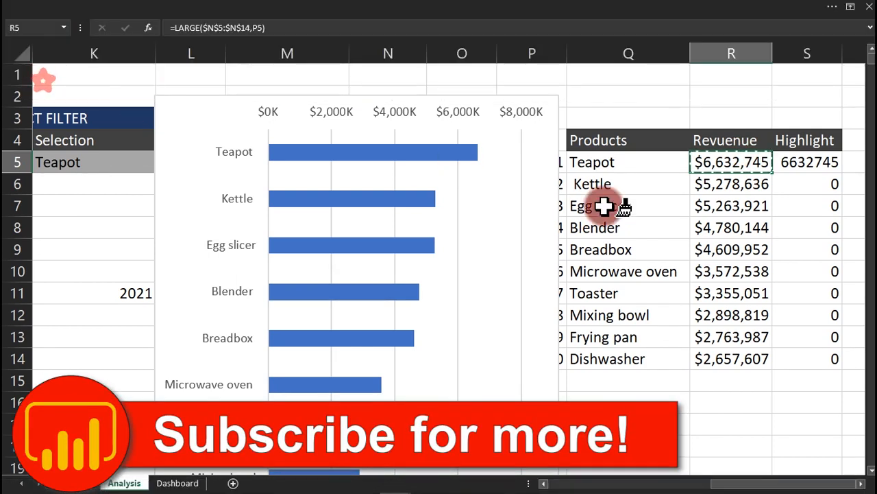
pyautogui.moveTo(800, 166); pyautogui.dragTo(819, 355)
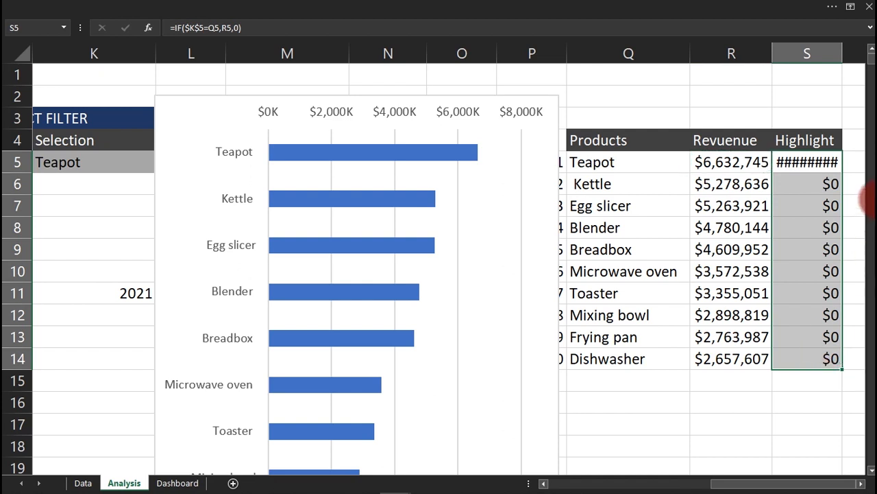
pyautogui.doubleClick(842, 53)
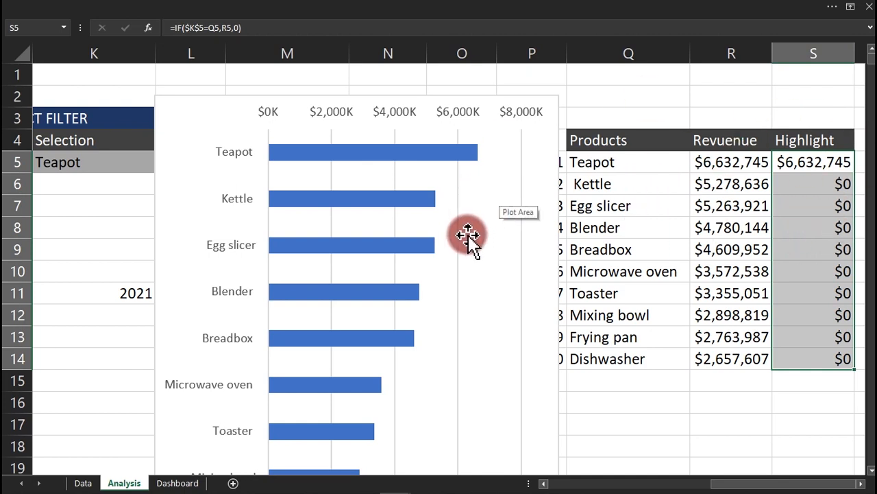
# Add a chart series named from S4 with values S5:S14 via Select Data Source.
pyautogui.rightClick(364, 201)
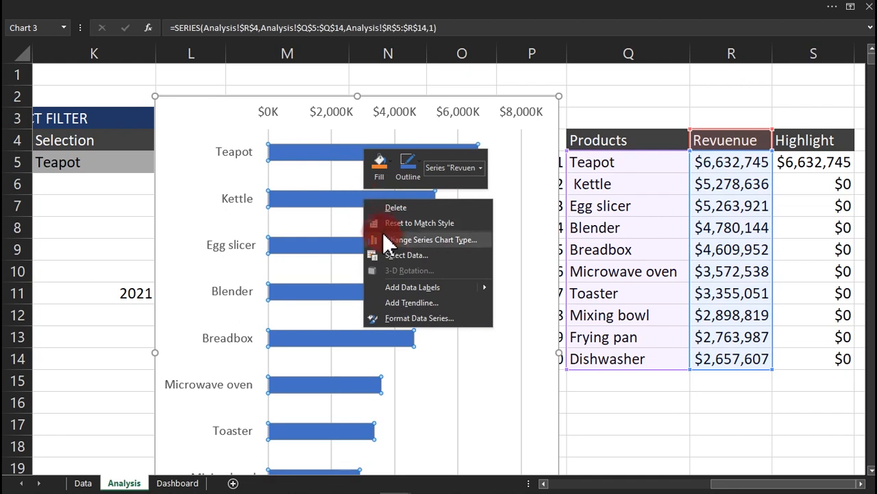
pyautogui.click(419, 259)
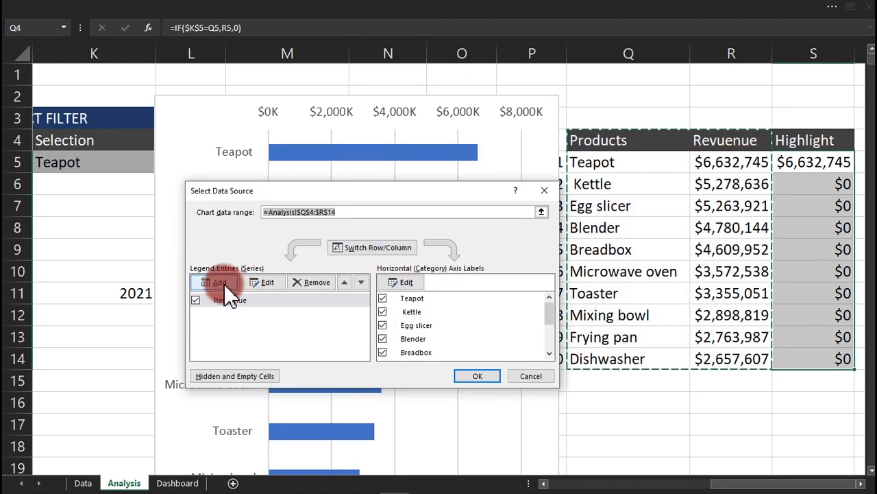
pyautogui.click(225, 290)
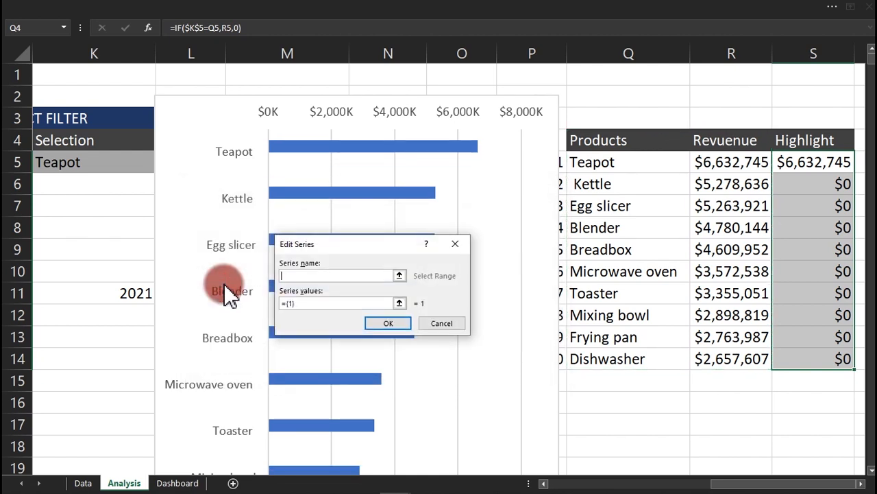
pyautogui.click(312, 275)
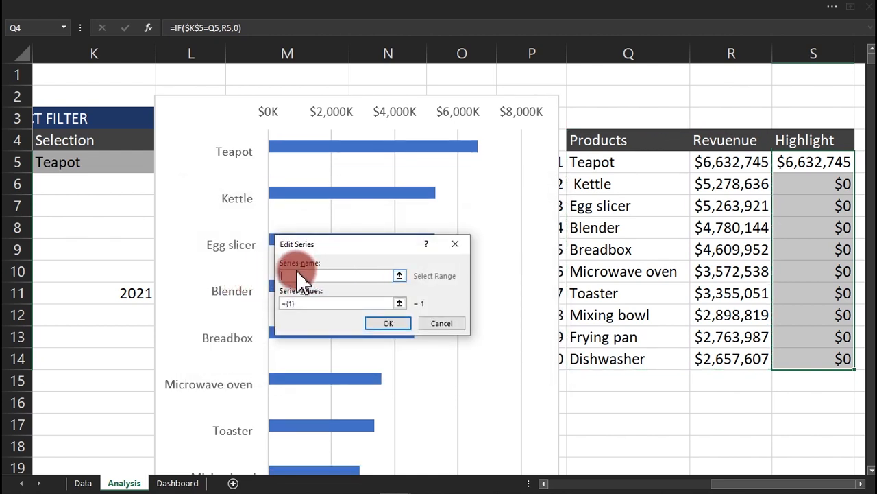
pyautogui.click(811, 141)
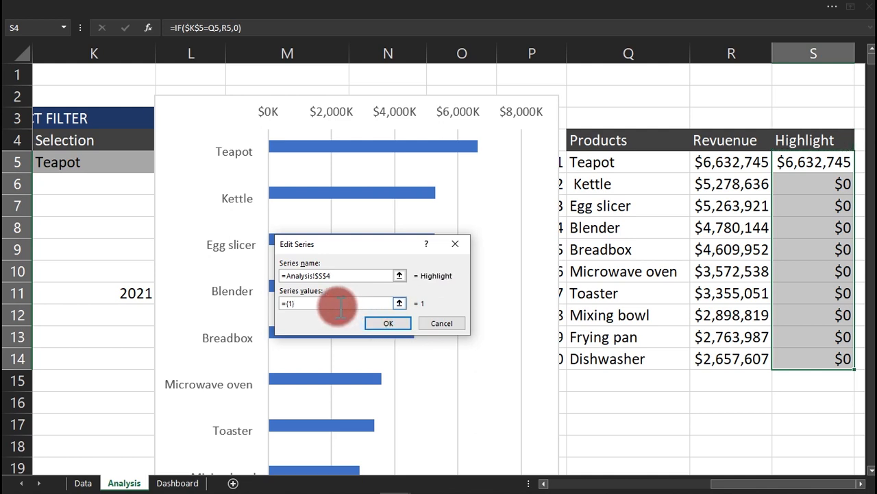
pyautogui.moveTo(341, 307); pyautogui.dragTo(267, 309)
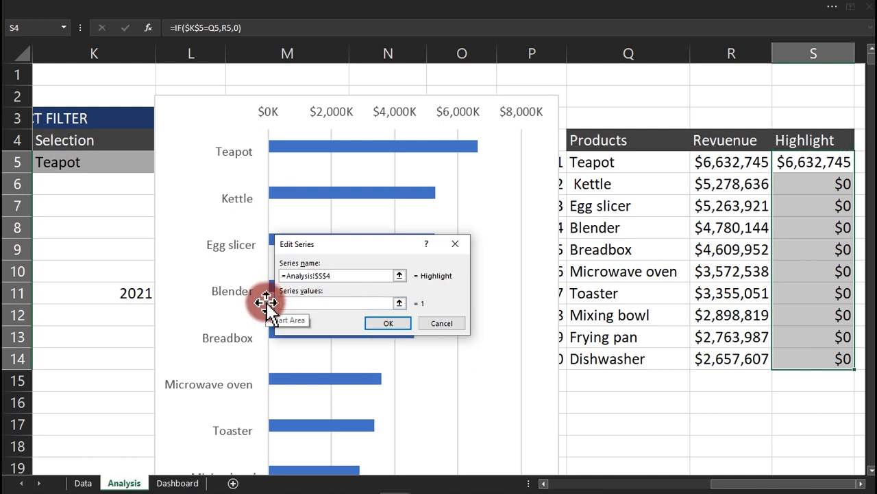
pyautogui.moveTo(819, 164); pyautogui.dragTo(823, 356)
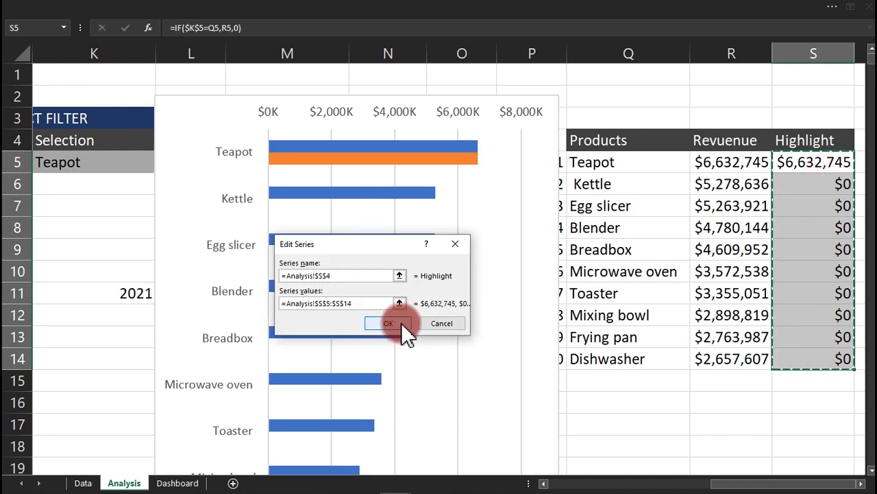
pyautogui.click(404, 325)
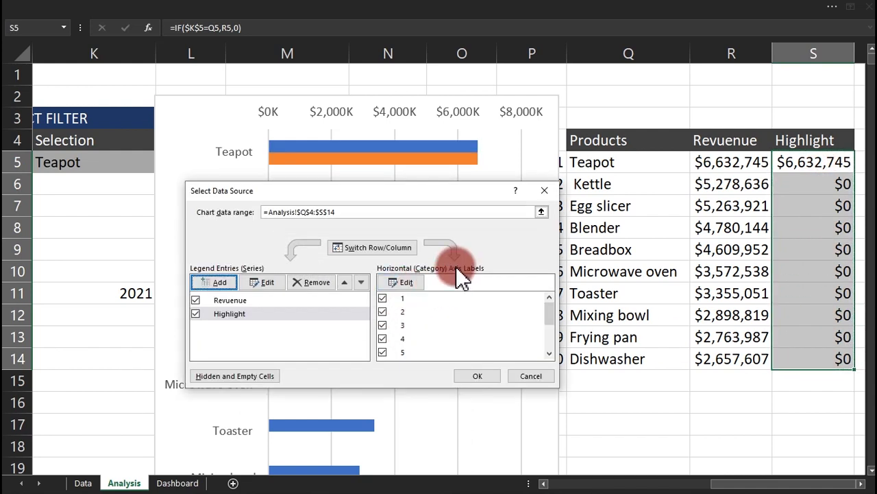
# Set the category axis labels to product names Q5:Q14 and shift the chart right.
pyautogui.click(407, 279)
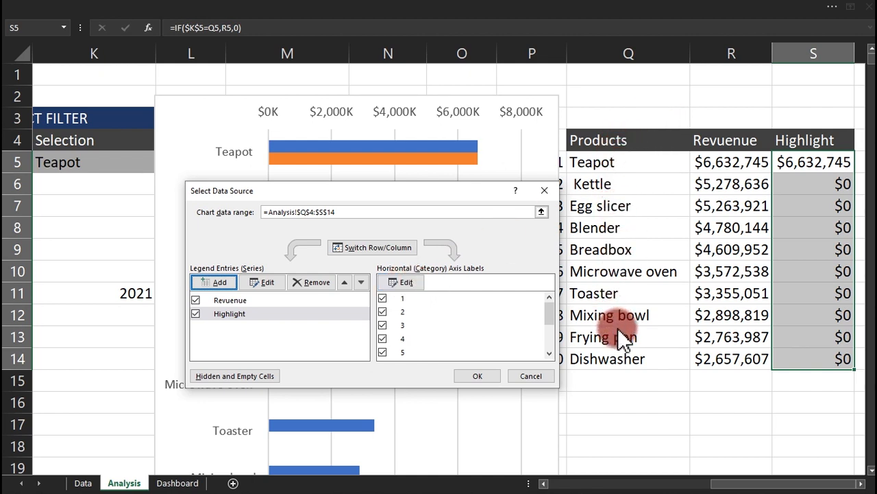
pyautogui.click(403, 282)
pyautogui.click(634, 162)
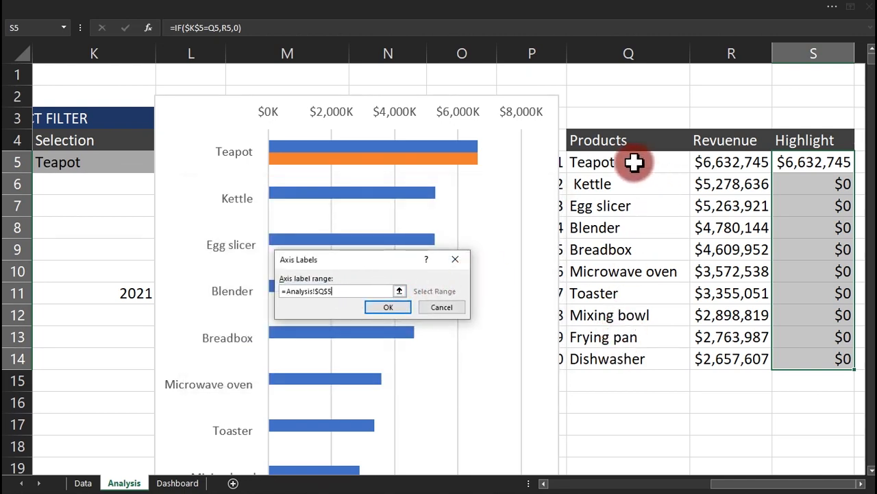
pyautogui.moveTo(634, 162); pyautogui.dragTo(641, 358)
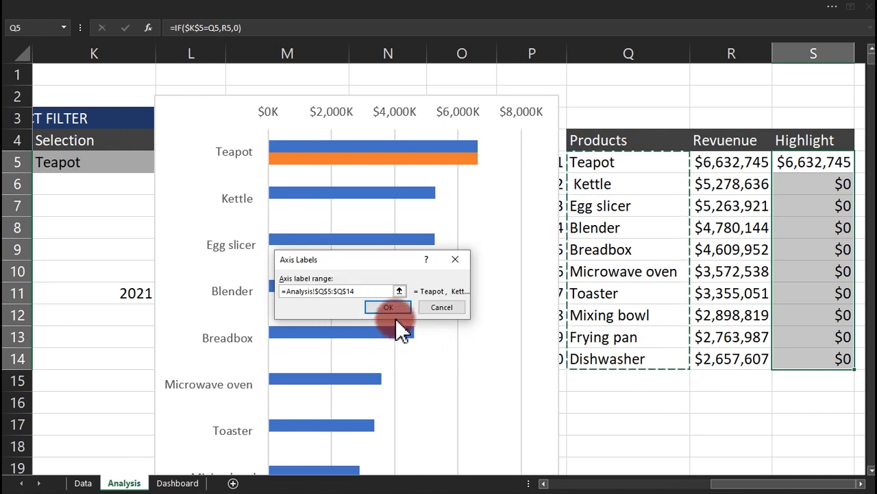
pyautogui.click(390, 306)
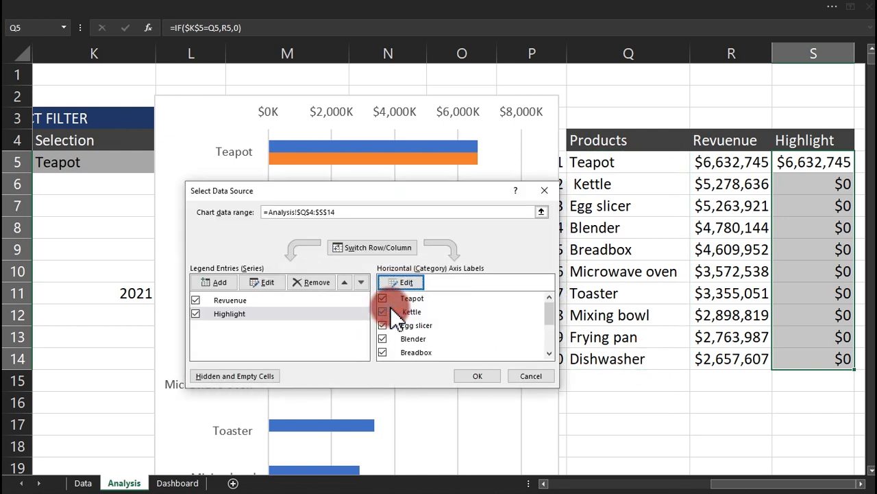
pyautogui.click(469, 372)
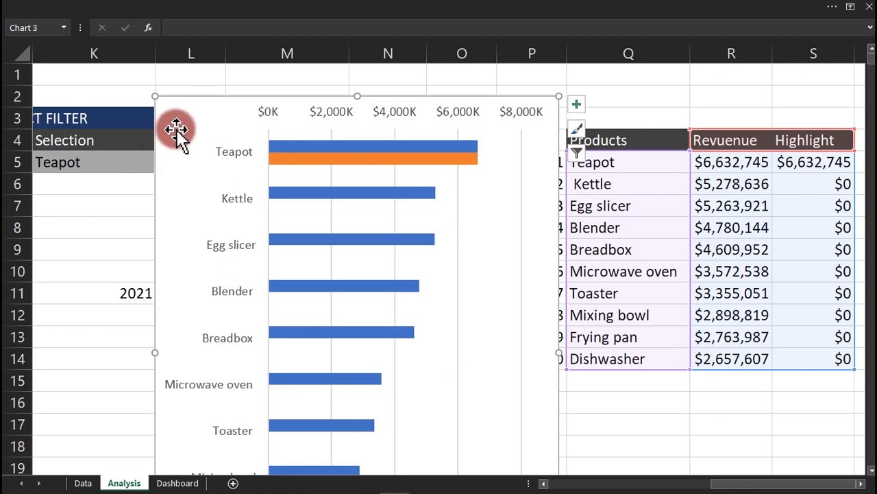
pyautogui.moveTo(186, 97); pyautogui.dragTo(252, 96)
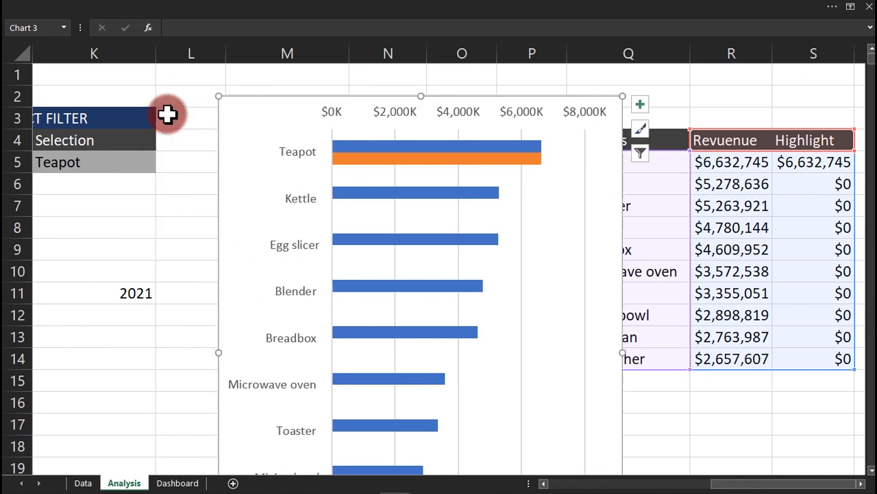
pyautogui.click(110, 162)
# Choose Blender as the filtered product in K5.
pyautogui.click(159, 163)
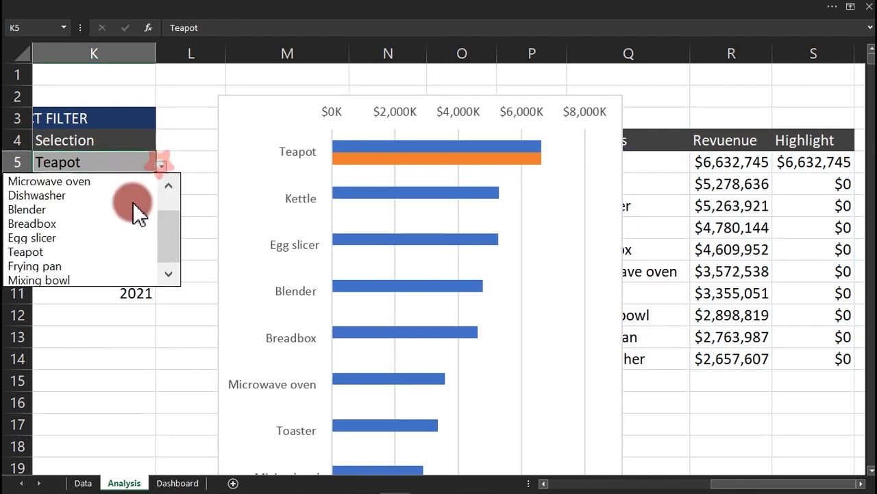
pyautogui.click(123, 208)
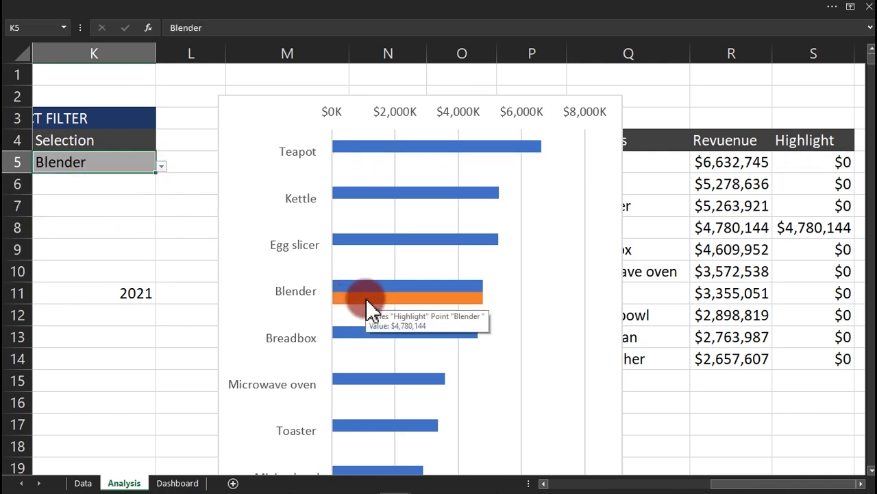
pyautogui.click(523, 323)
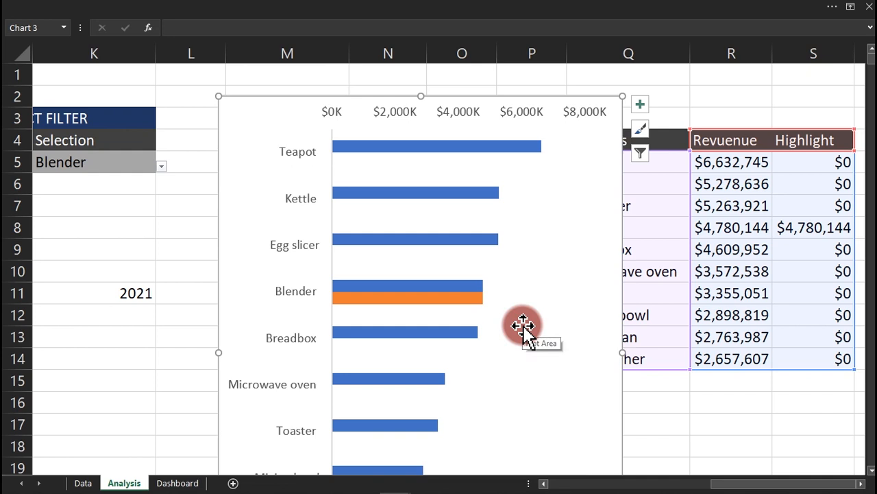
# Set the Highlight series overlap to 100% and the revenue series gap width to 49%.
pyautogui.doubleClick(461, 300)
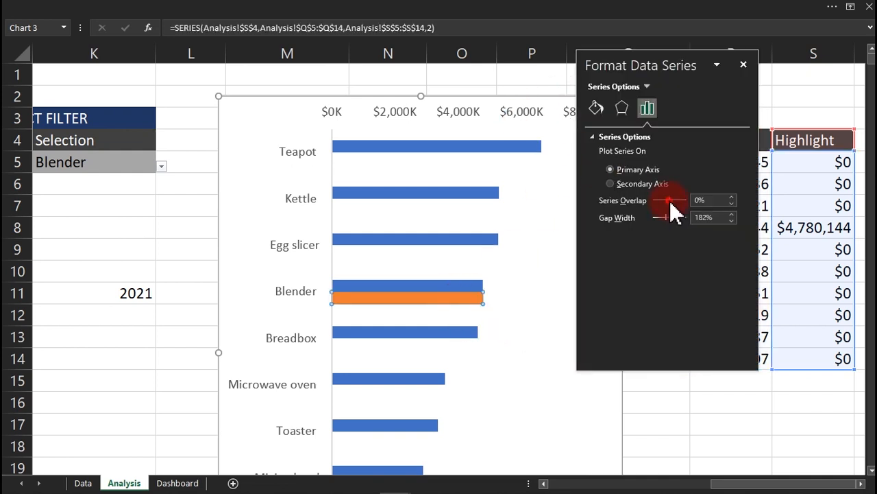
pyautogui.moveTo(671, 202); pyautogui.dragTo(703, 199)
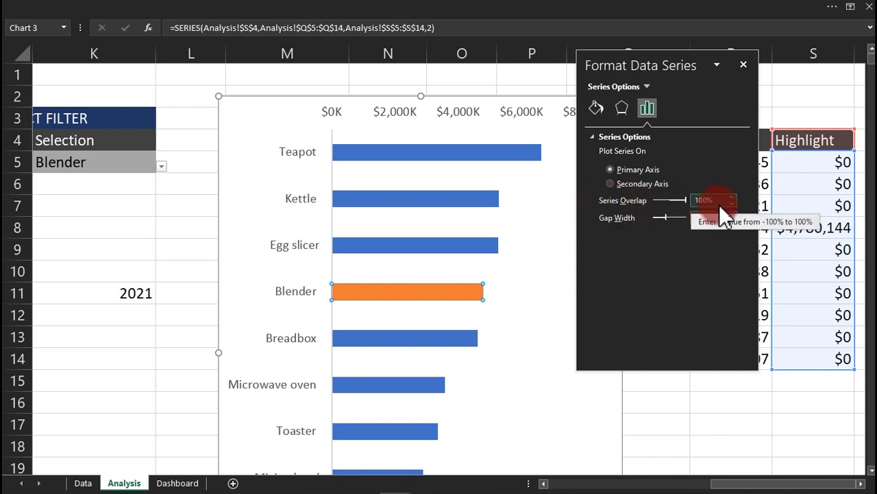
pyautogui.click(532, 226)
pyautogui.click(465, 198)
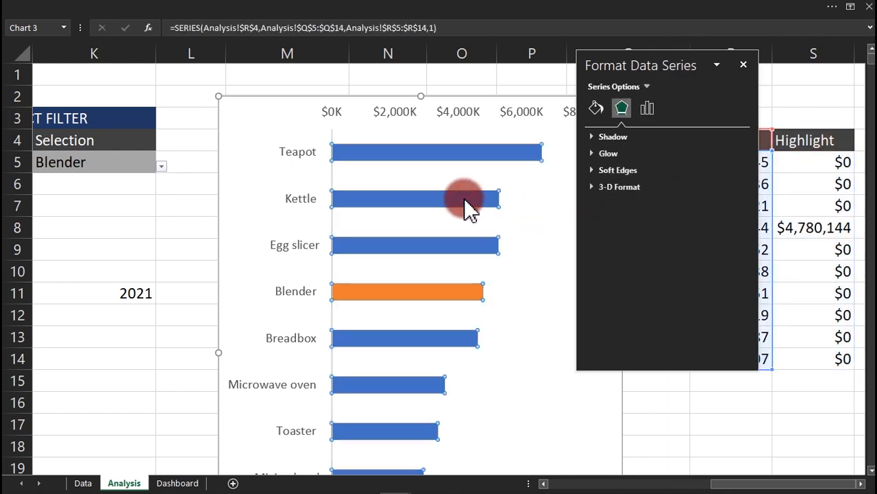
pyautogui.click(647, 110)
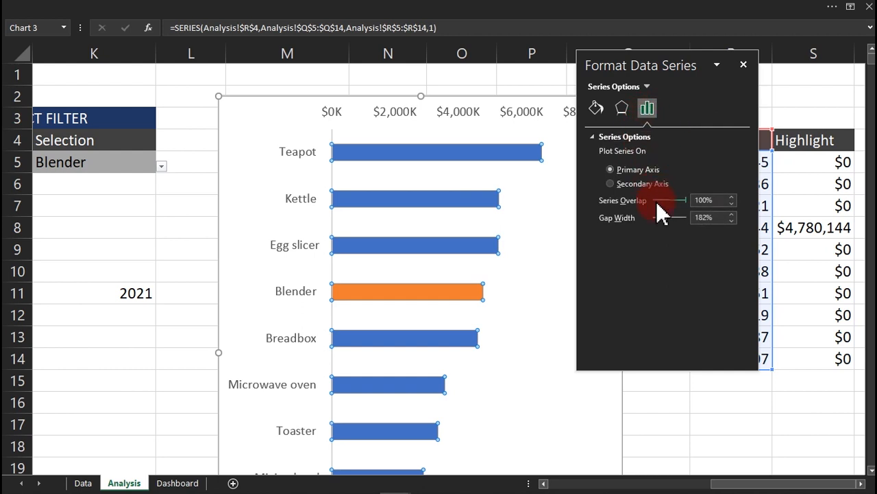
pyautogui.moveTo(665, 217); pyautogui.dragTo(656, 217)
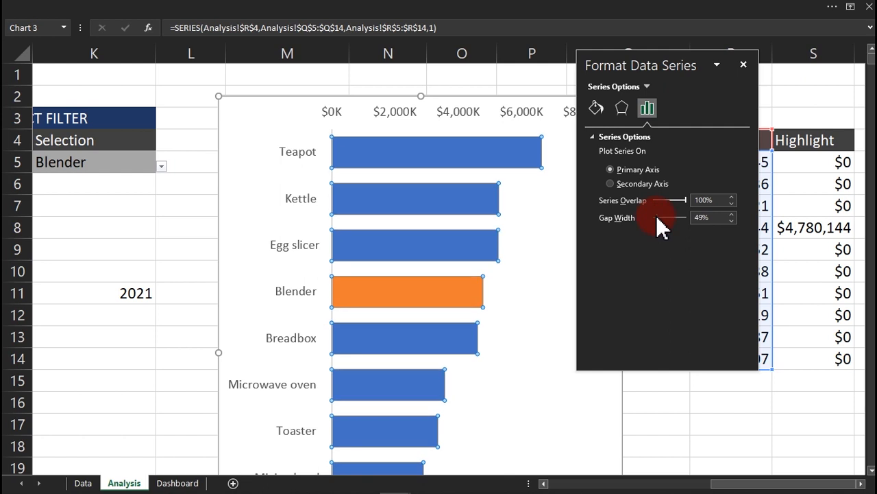
pyautogui.click(482, 147)
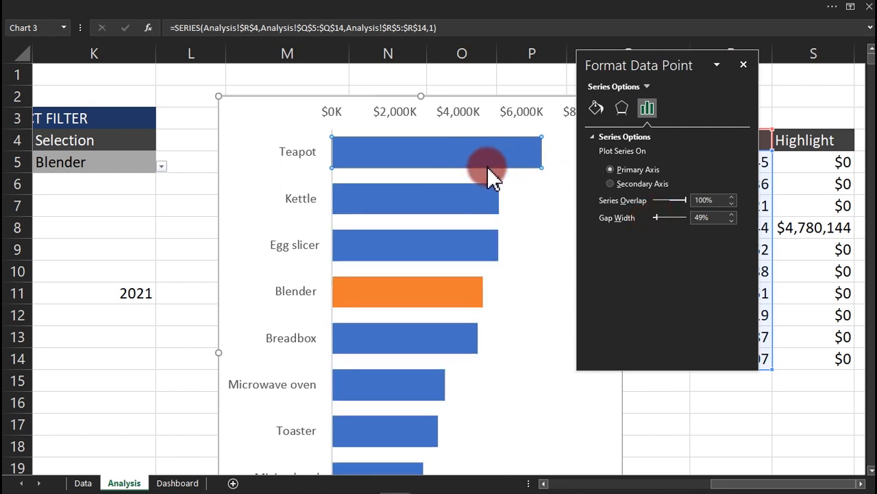
# Recolour the Teapot bar and then the whole revenue series light grey.
pyautogui.moveTo(487, 167)
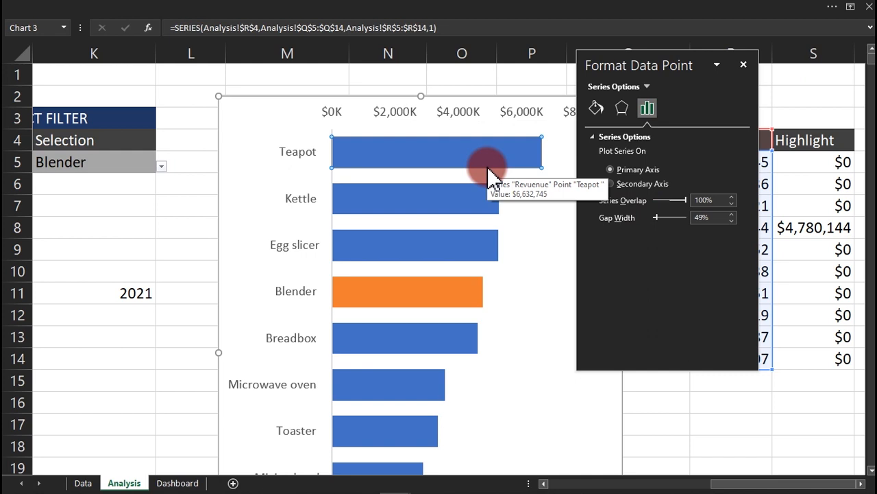
pyautogui.click(595, 107)
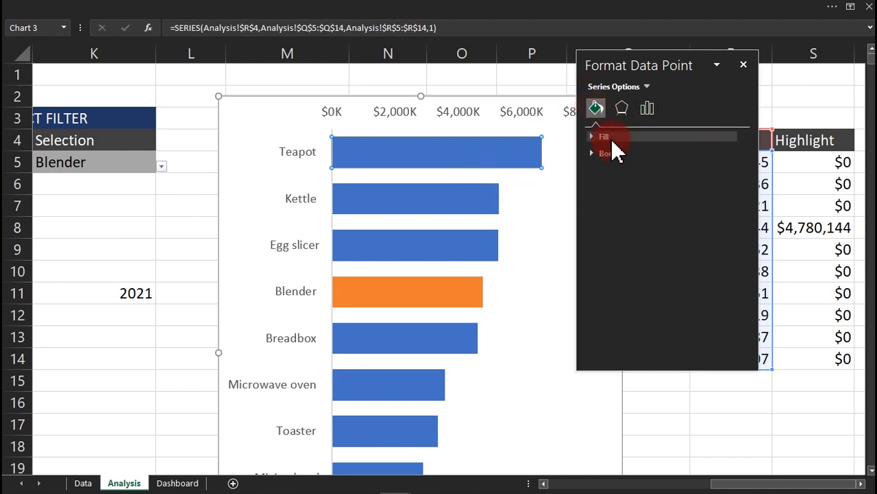
pyautogui.click(611, 138)
pyautogui.click(729, 266)
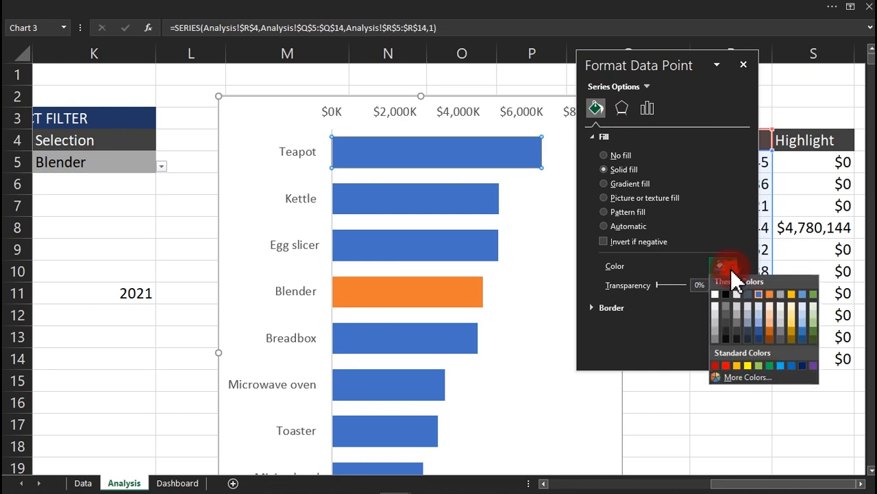
pyautogui.click(715, 313)
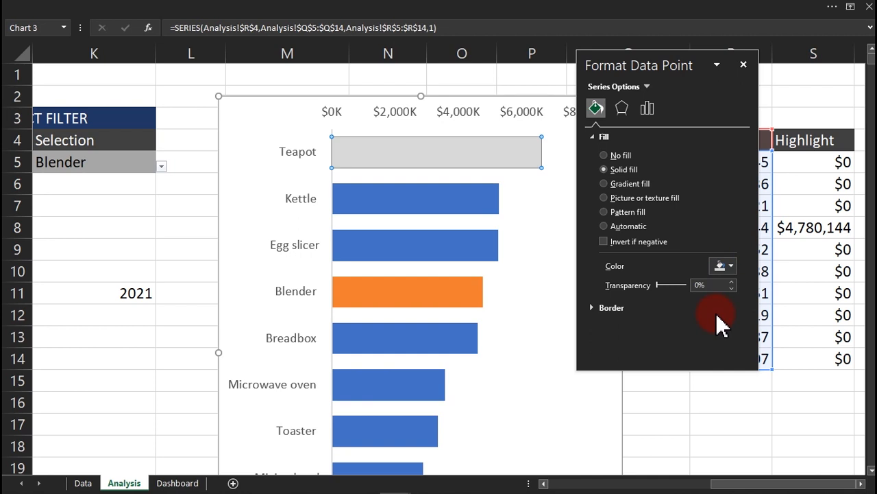
pyautogui.click(486, 87)
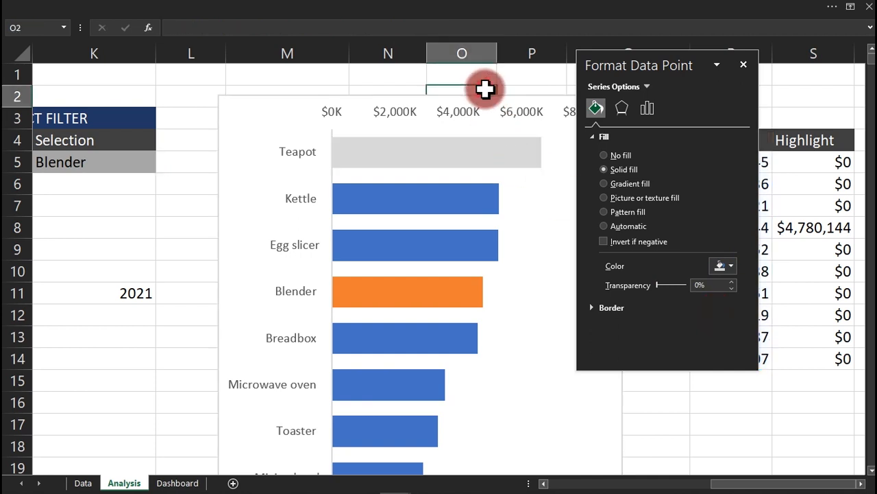
pyautogui.click(435, 161)
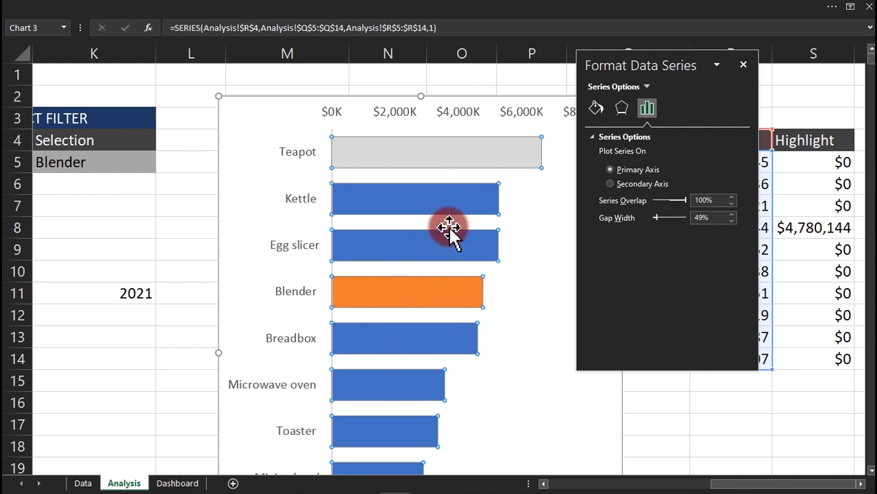
pyautogui.click(598, 109)
pyautogui.click(724, 265)
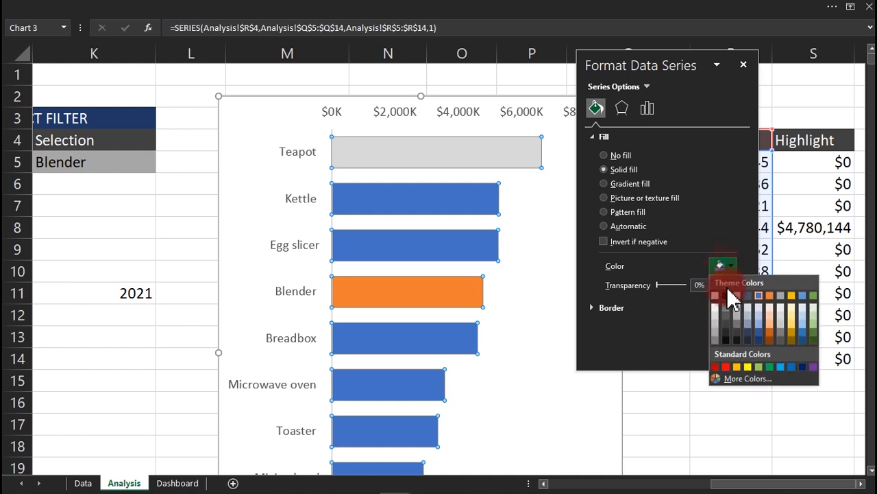
pyautogui.click(714, 317)
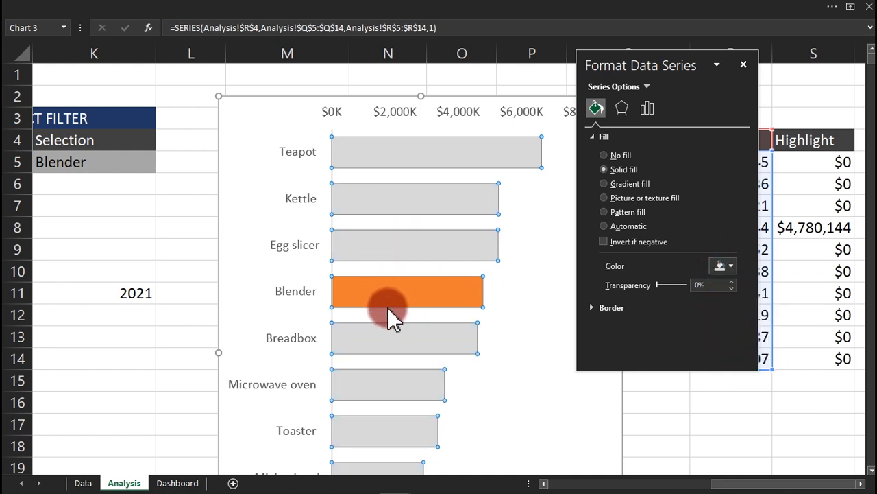
pyautogui.moveTo(428, 298)
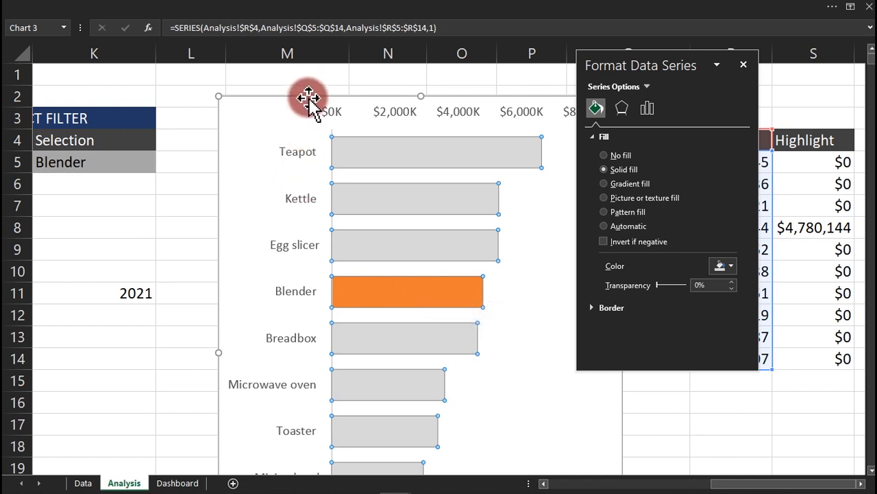
# Choose Dishwasher as the filtered product in K5.
pyautogui.click(131, 164)
pyautogui.click(161, 167)
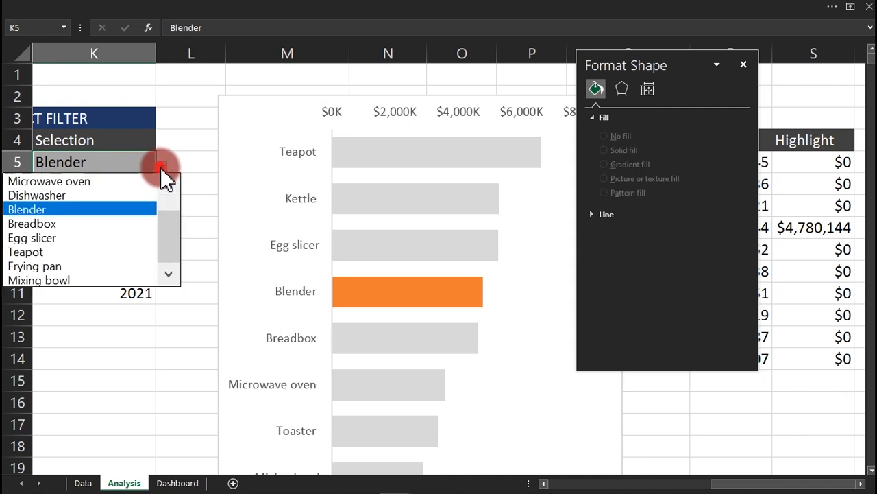
pyautogui.click(120, 195)
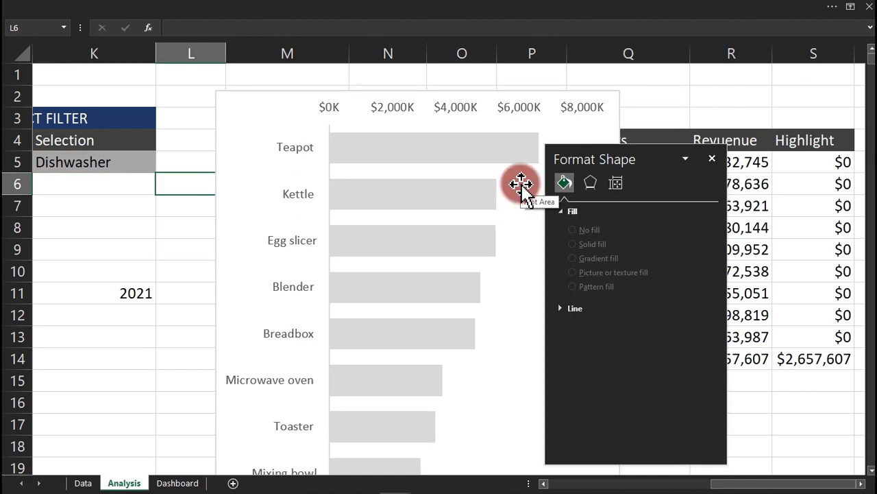
# Try repositioning and resizing the bar chart, then cut it off the Analysis sheet.
pyautogui.click(528, 93)
pyautogui.moveTo(528, 93); pyautogui.dragTo(527, 60)
pyautogui.moveTo(418, 91); pyautogui.dragTo(439, 73)
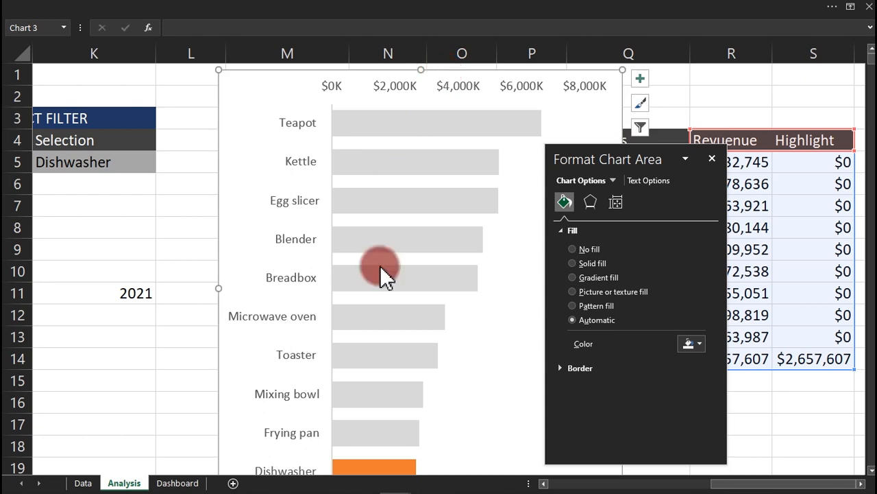
pyautogui.press('Delete')
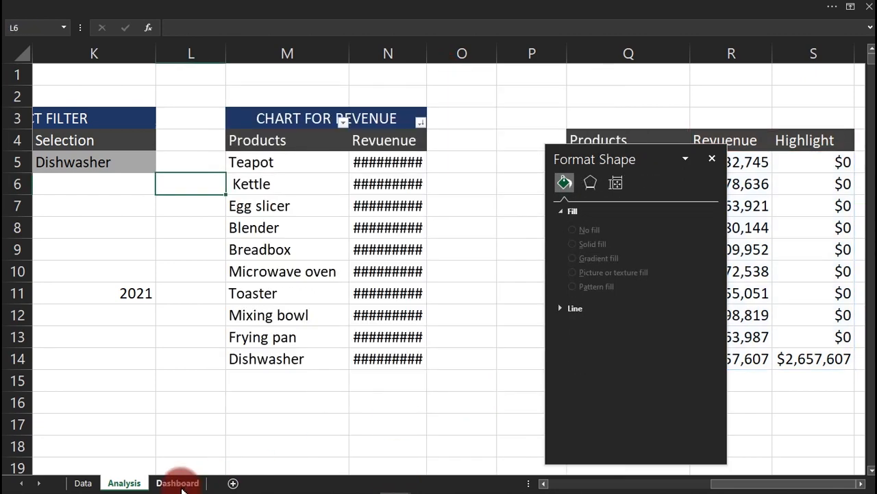
# Paste the revenue bar chart onto the Dashboard sheet and drag it into place over the donut area.
pyautogui.click(180, 483)
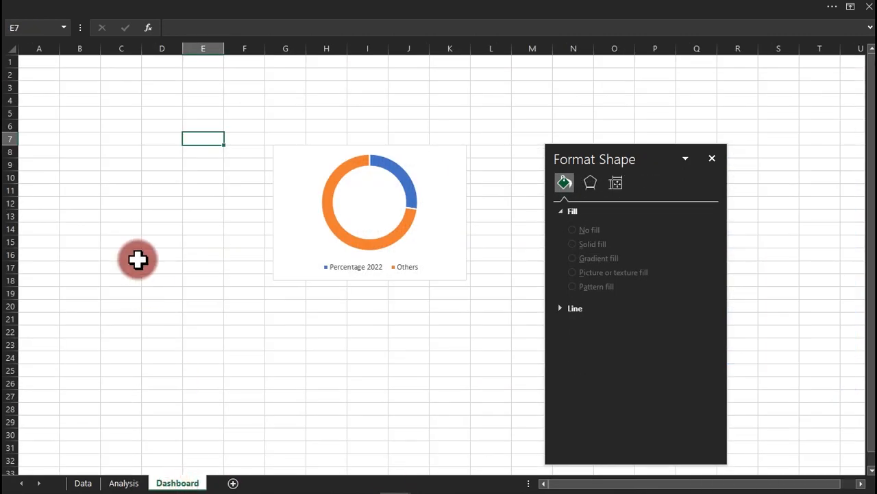
pyautogui.hotkey('ctrl', 'v')
pyautogui.click(290, 176)
pyautogui.moveTo(280, 133); pyautogui.dragTo(120, 147)
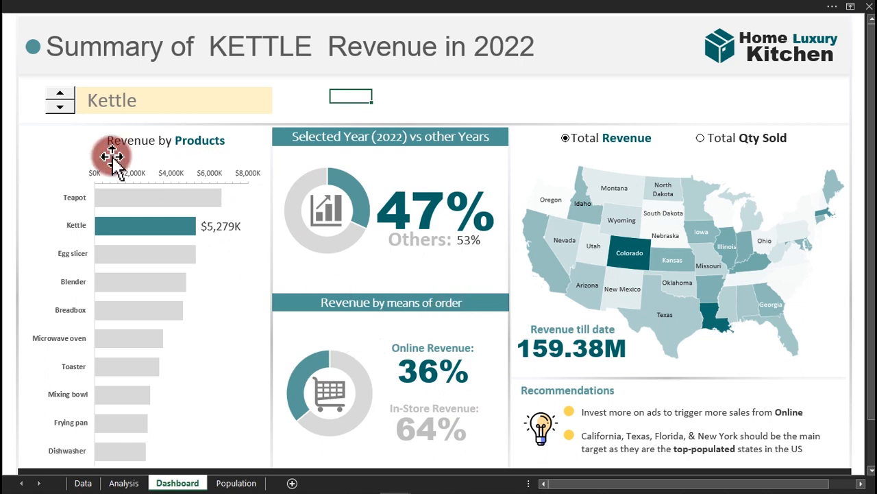
# Step the finished dashboard's product to Egg slicer, then Blender, and bring back the practice workbook.
pyautogui.click(60, 108)
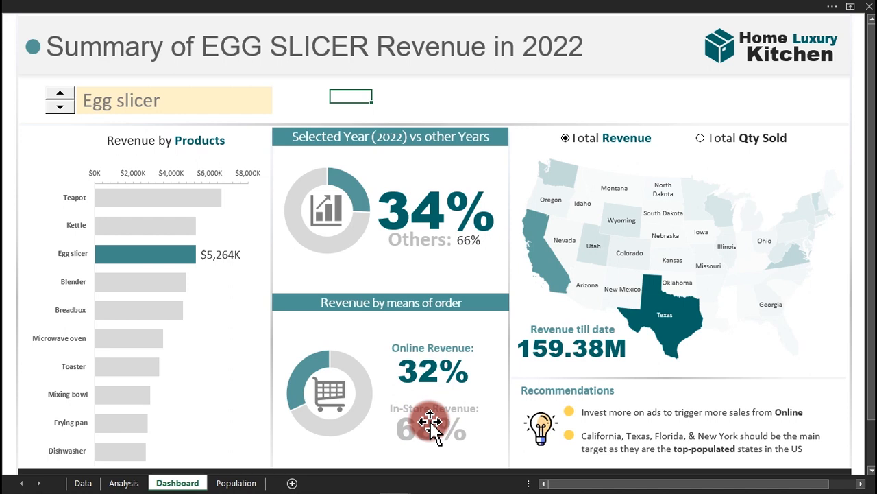
pyautogui.click(61, 109)
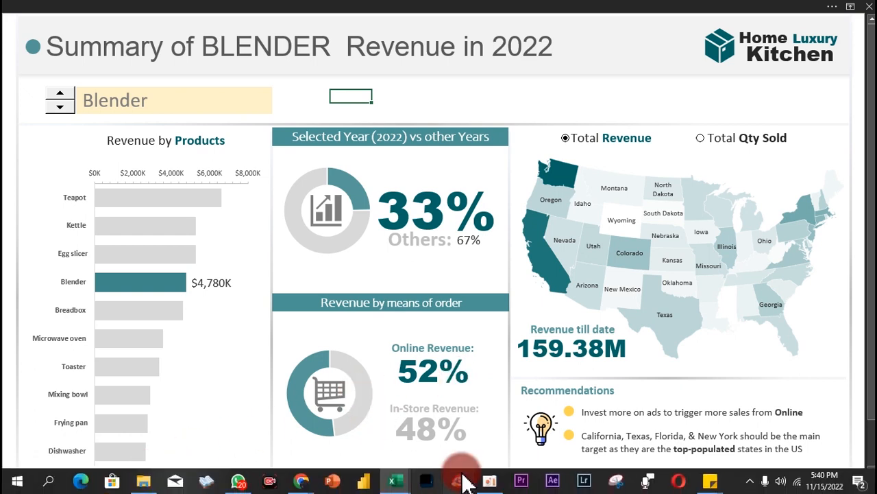
pyautogui.moveTo(402, 476)
pyautogui.click(427, 466)
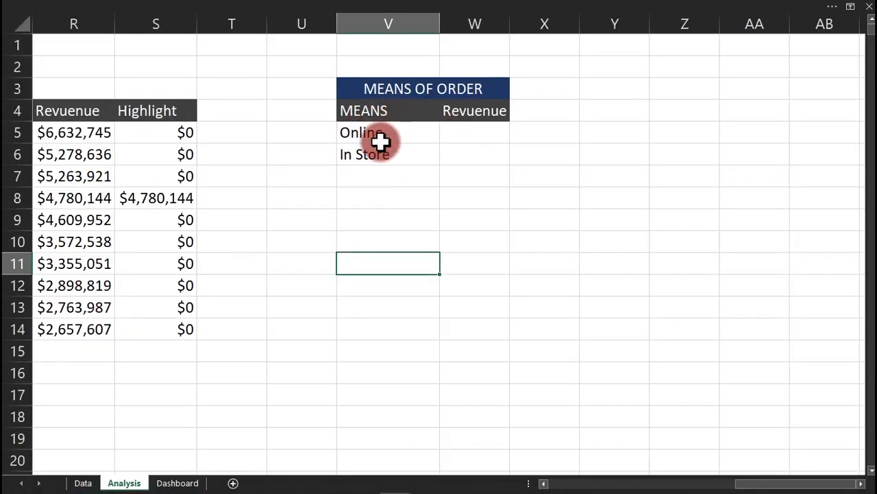
pyautogui.click(83, 483)
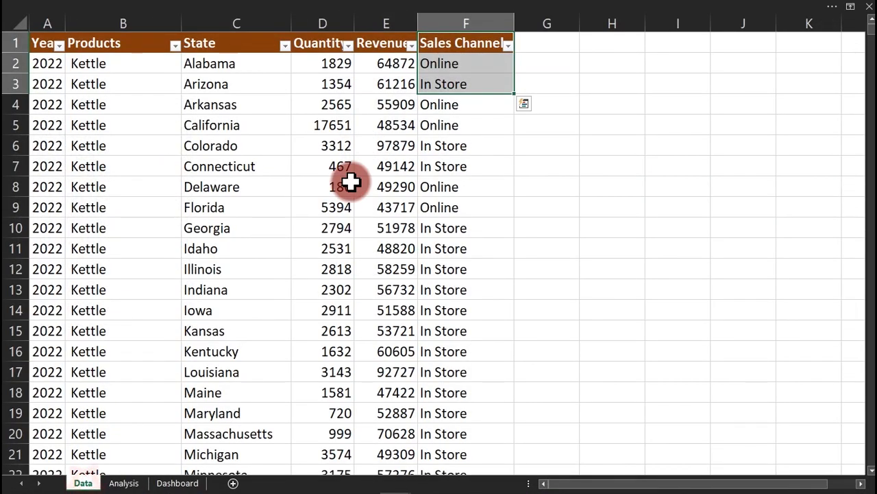
pyautogui.click(444, 61)
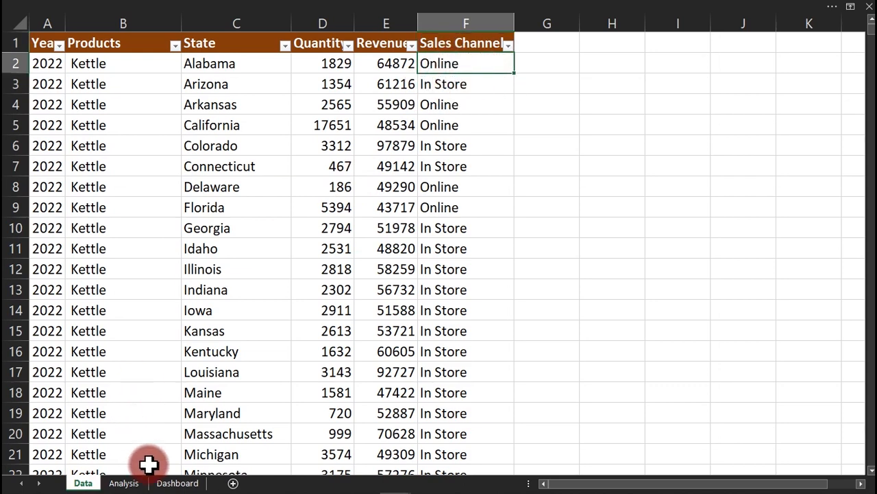
pyautogui.click(122, 481)
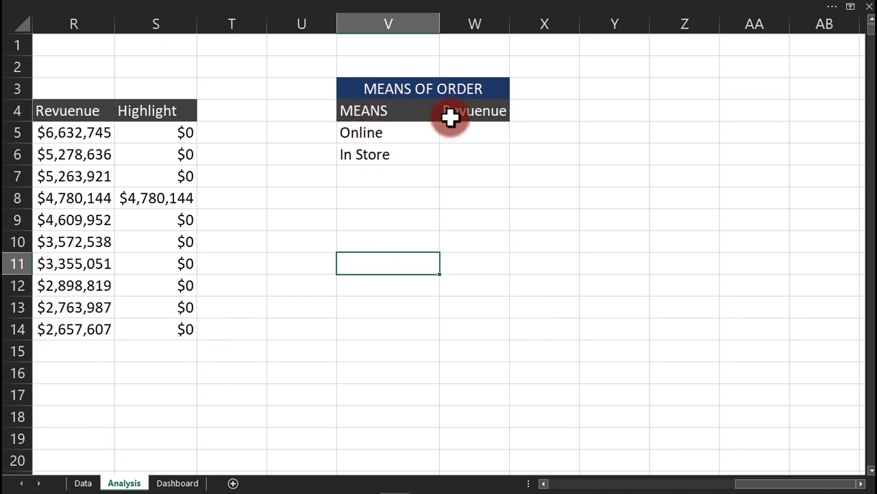
pyautogui.click(395, 135)
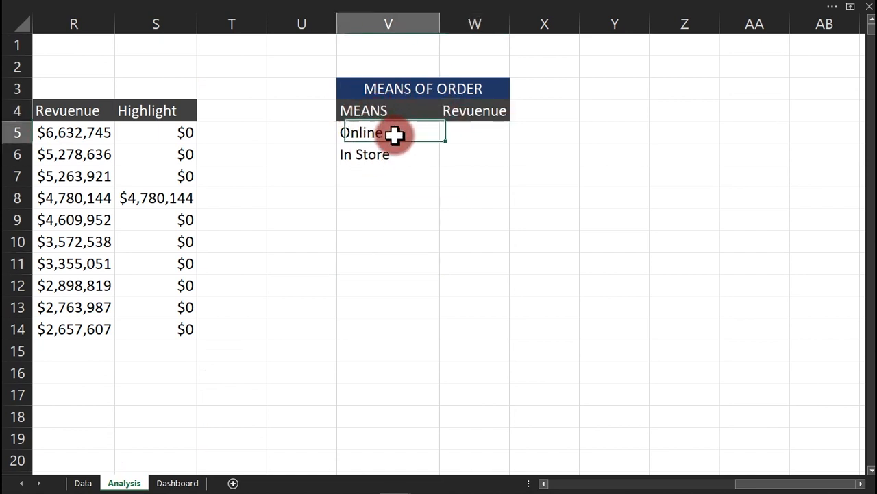
pyautogui.click(408, 155)
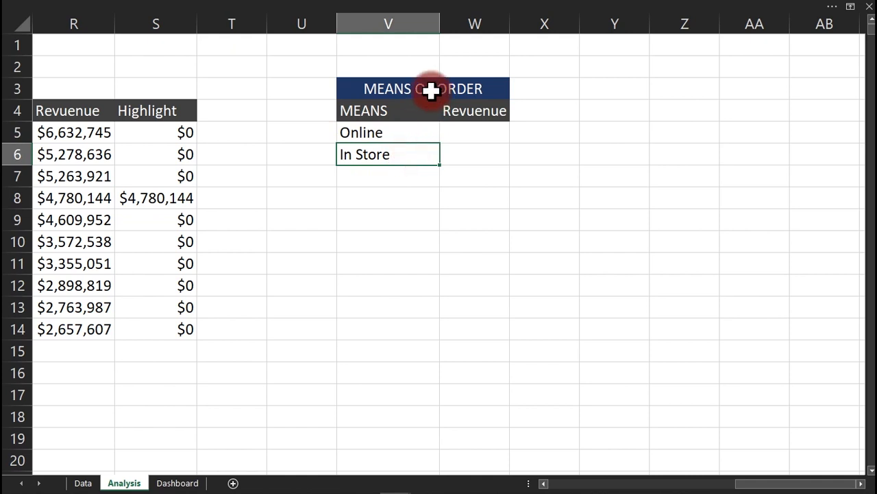
pyautogui.click(456, 135)
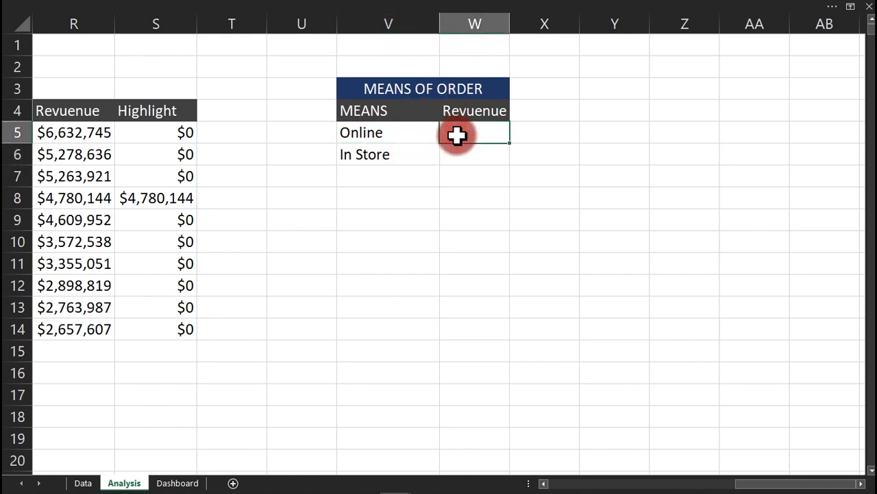
# Start a SUMIFS in W5 summing Data!E:E where Data!A:A matches the year in Analysis!$D$5.
pyautogui.write('=SU')
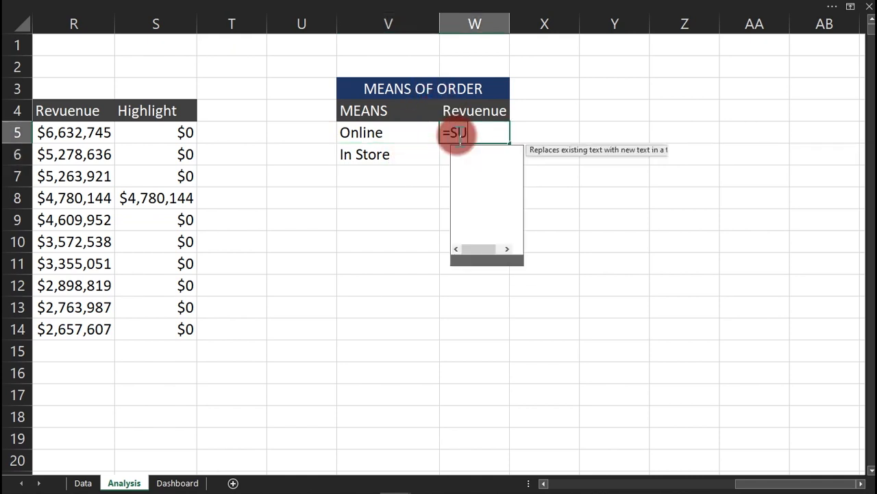
pyautogui.write('MIFS(')
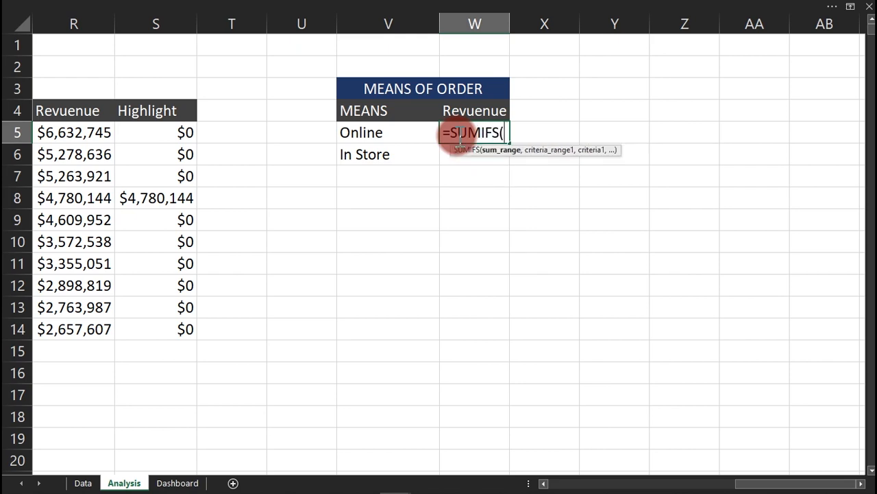
pyautogui.click(81, 482)
pyautogui.click(398, 14)
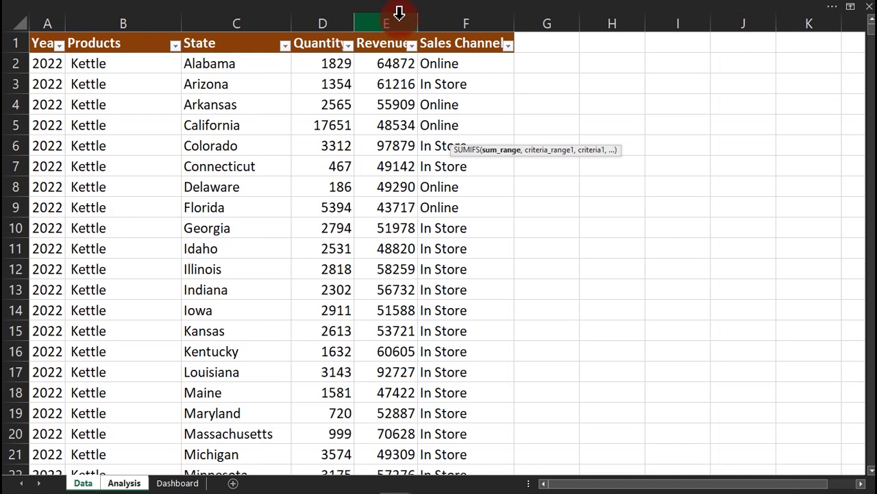
pyautogui.write(',')
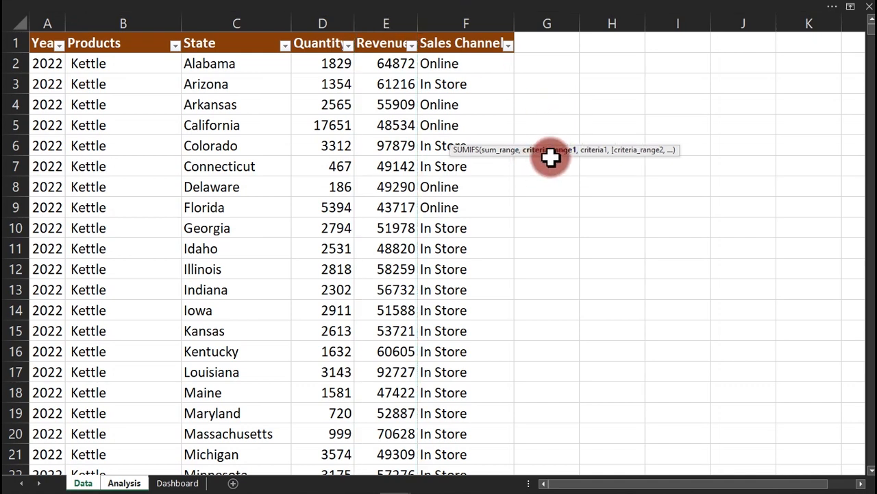
pyautogui.click(46, 22)
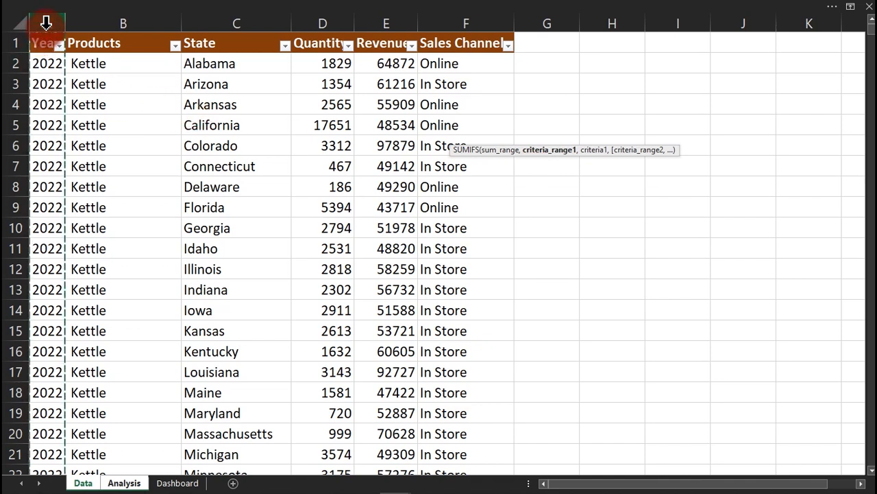
pyautogui.write(',')
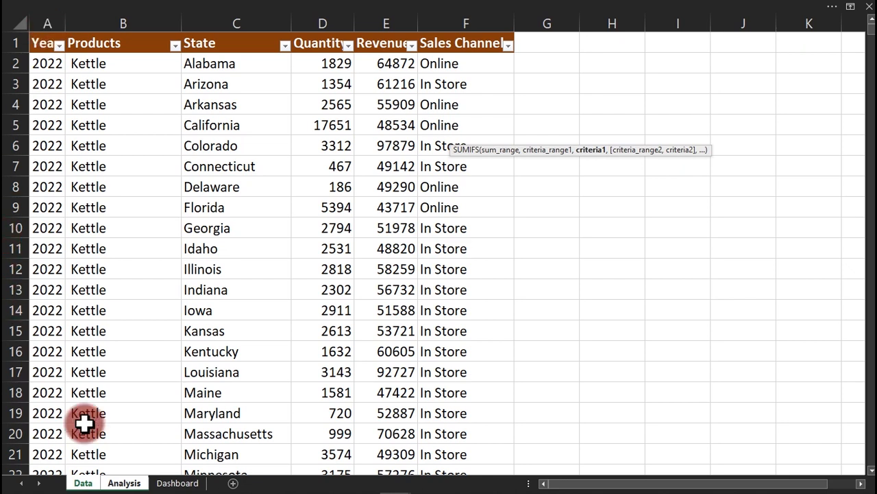
pyautogui.click(122, 482)
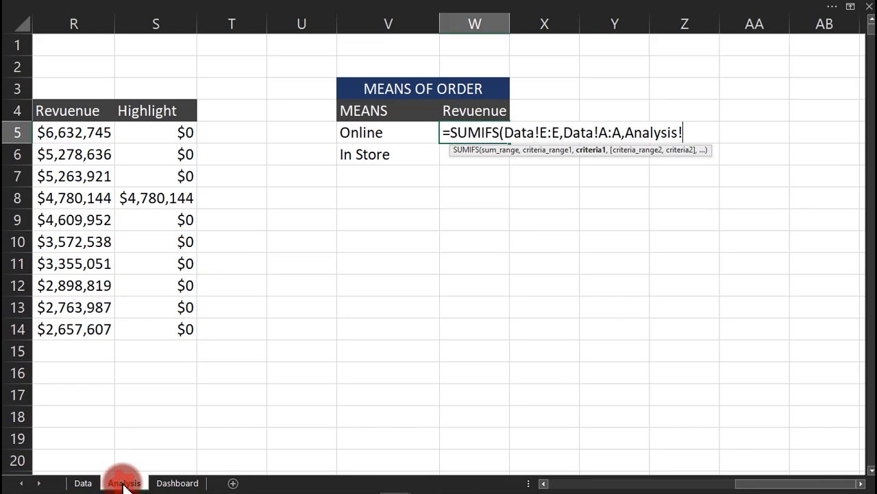
pyautogui.moveTo(740, 486); pyautogui.dragTo(523, 486)
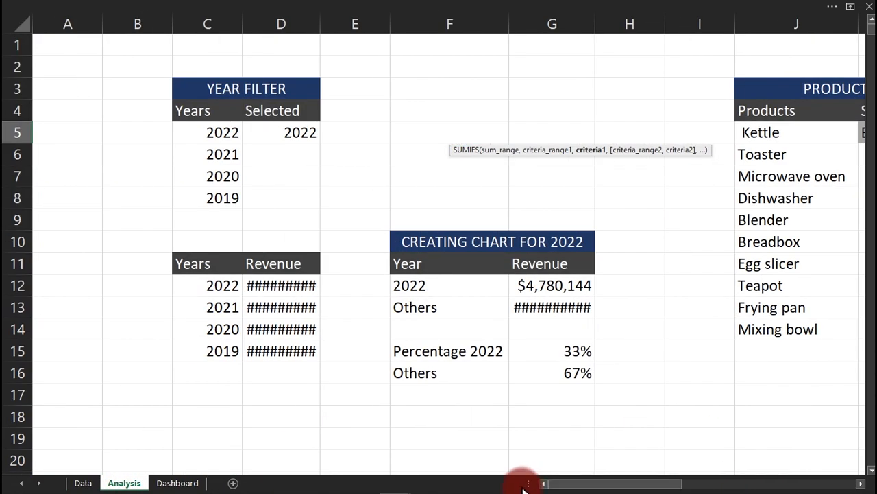
pyautogui.click(292, 134)
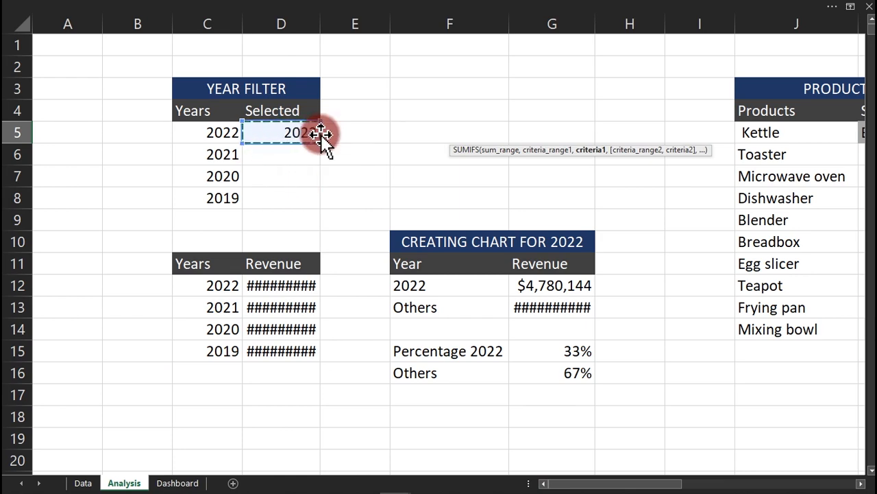
pyautogui.press('F4')
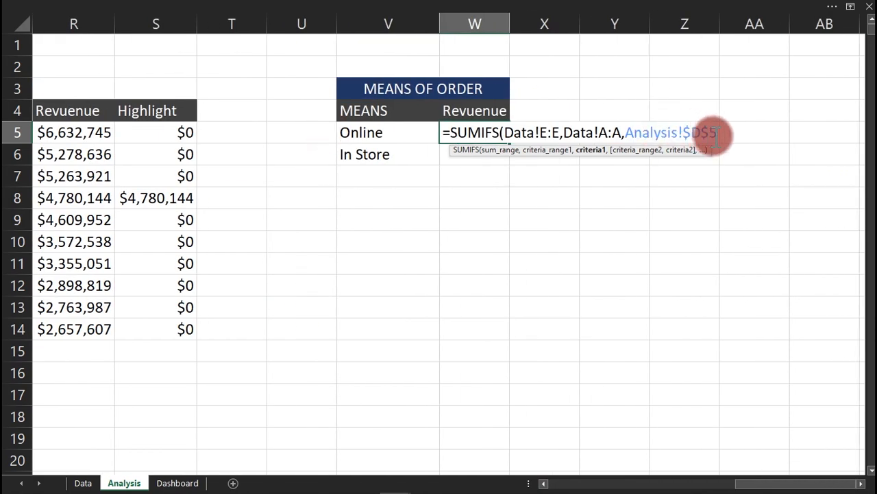
pyautogui.write(',')
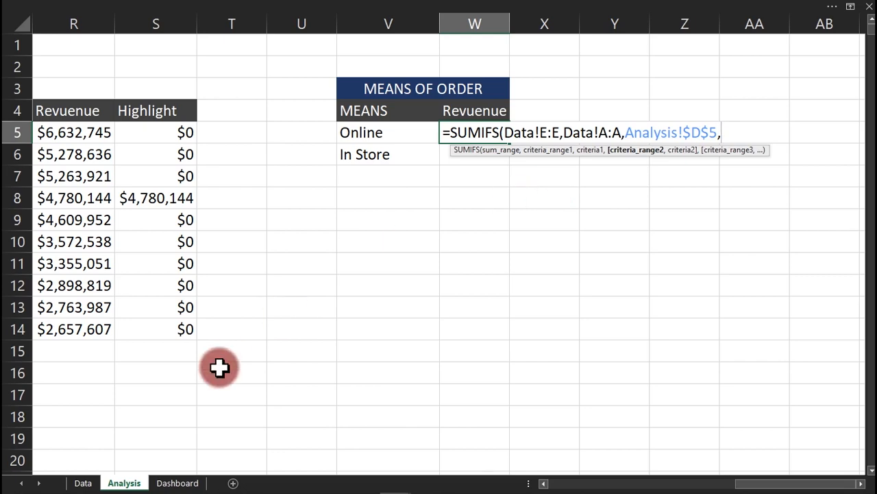
# Add the criterion Data!B:B matching the product in Analysis!$K$5 and commit the formula.
pyautogui.click(83, 483)
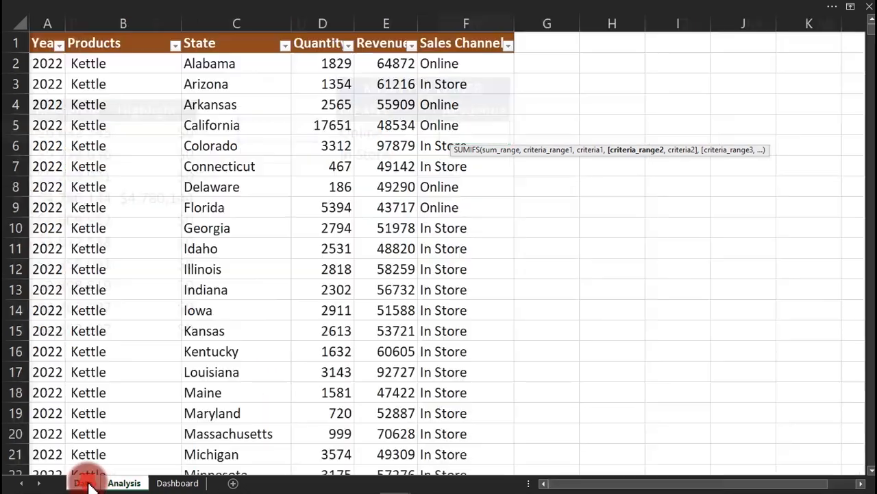
pyautogui.click(123, 21)
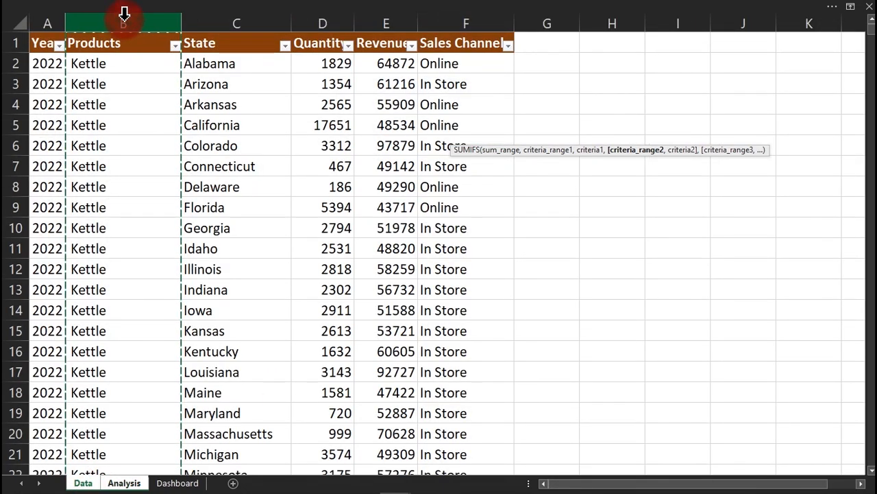
pyautogui.write(',')
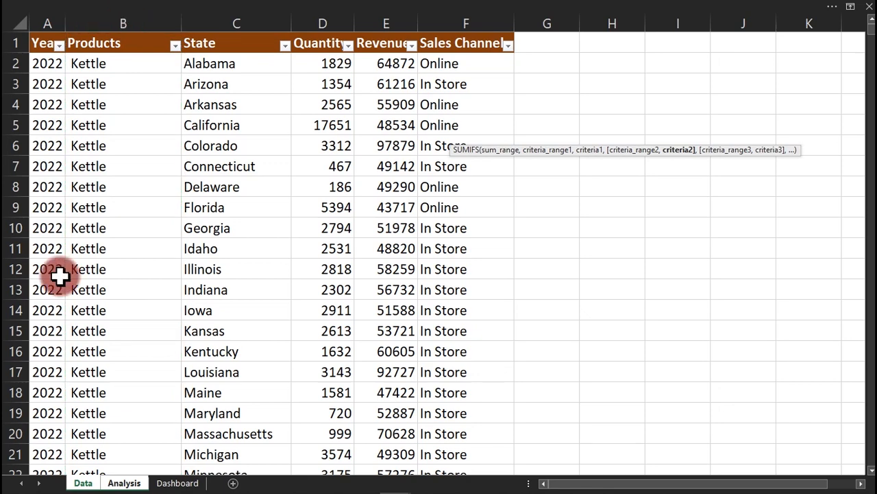
pyautogui.click(122, 483)
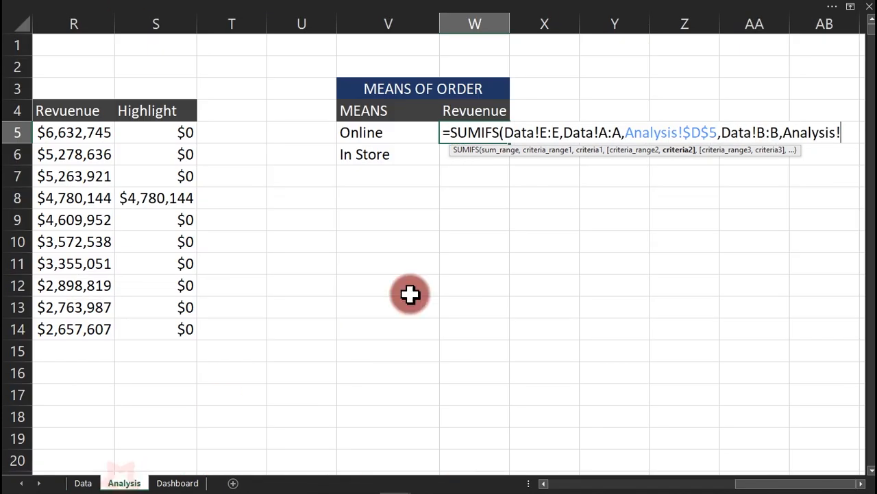
pyautogui.moveTo(757, 480); pyautogui.dragTo(622, 481)
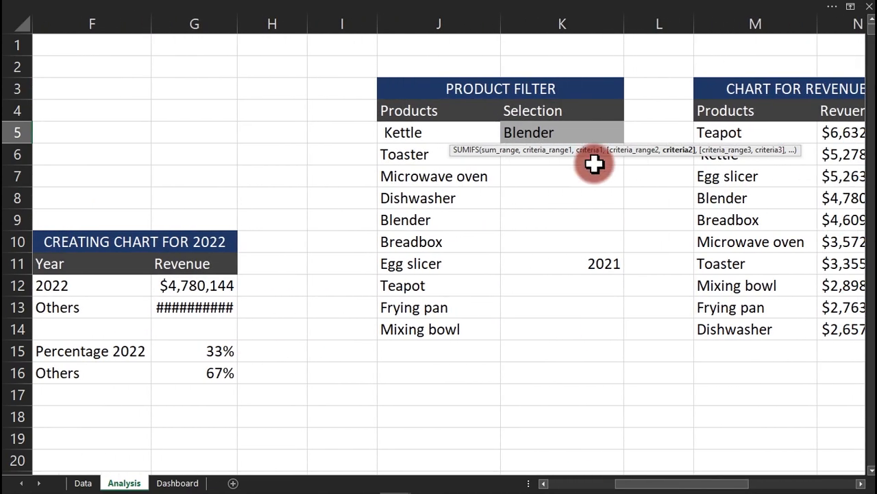
pyautogui.click(573, 131)
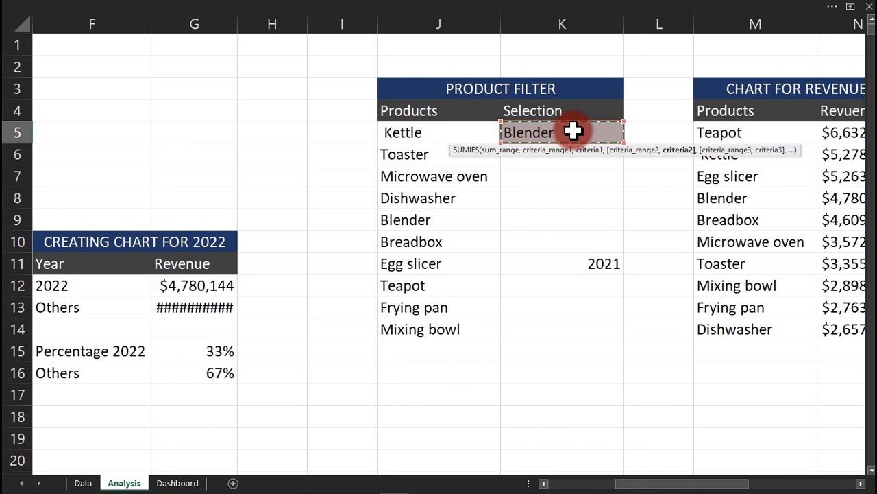
pyautogui.press('F4')
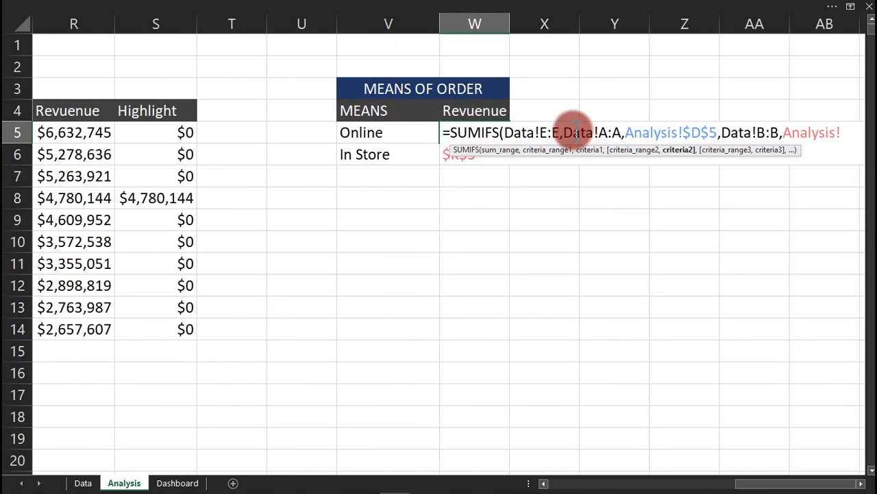
pyautogui.write(')')
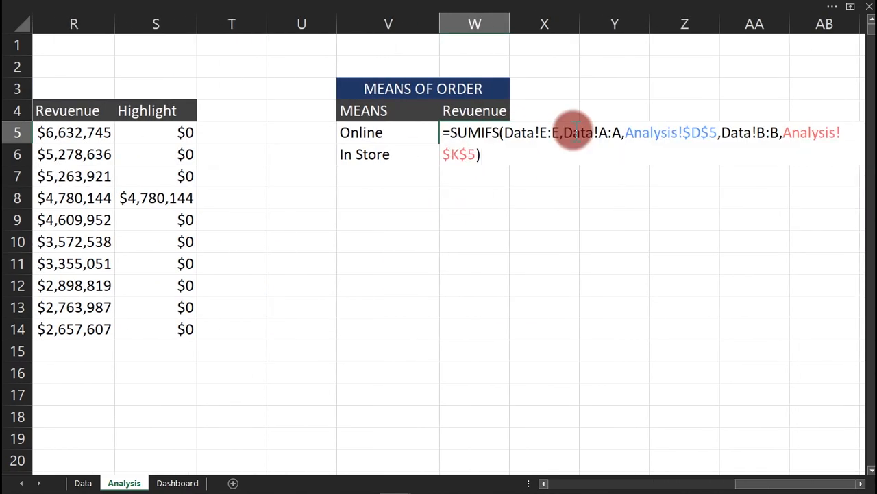
pyautogui.press('Return')
pyautogui.click(474, 135)
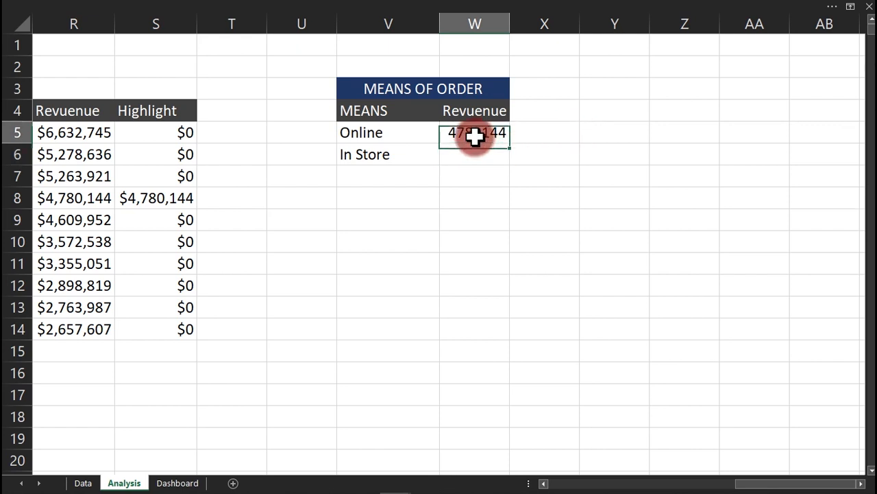
# Extend W5's SUMIFS with a sales-channel criterion, Data!F:F matching Analysis!V5.
pyautogui.moveTo(514, 143); pyautogui.dragTo(511, 163)
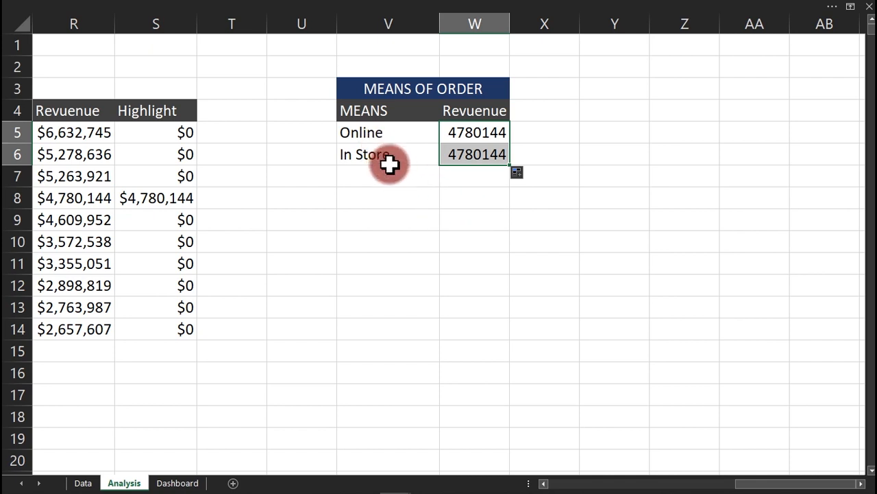
pyautogui.click(480, 135)
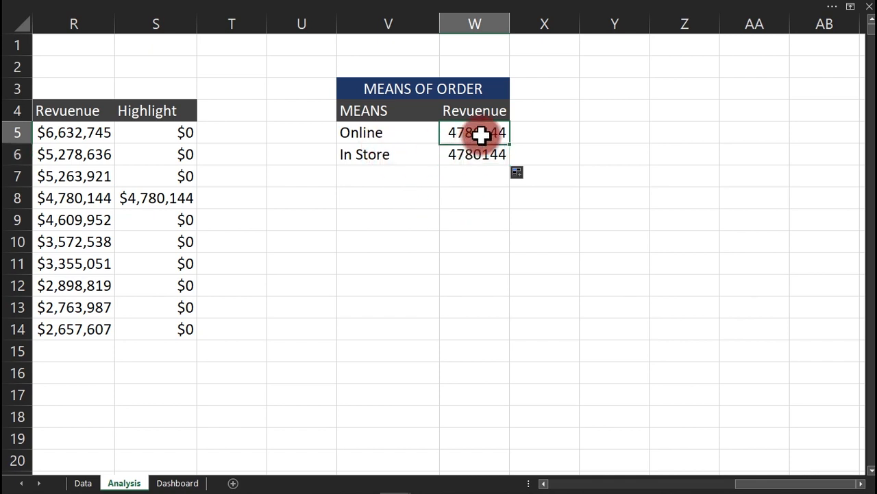
pyautogui.doubleClick(483, 133)
pyautogui.click(477, 154)
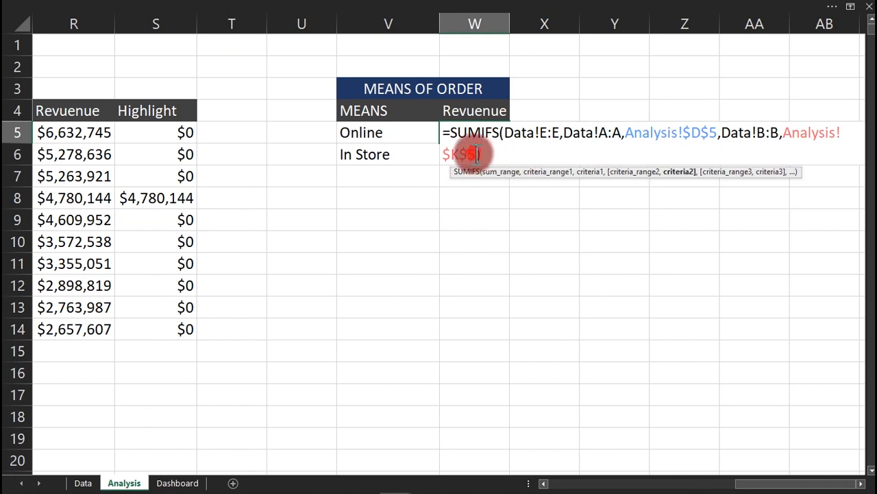
pyautogui.write(',')
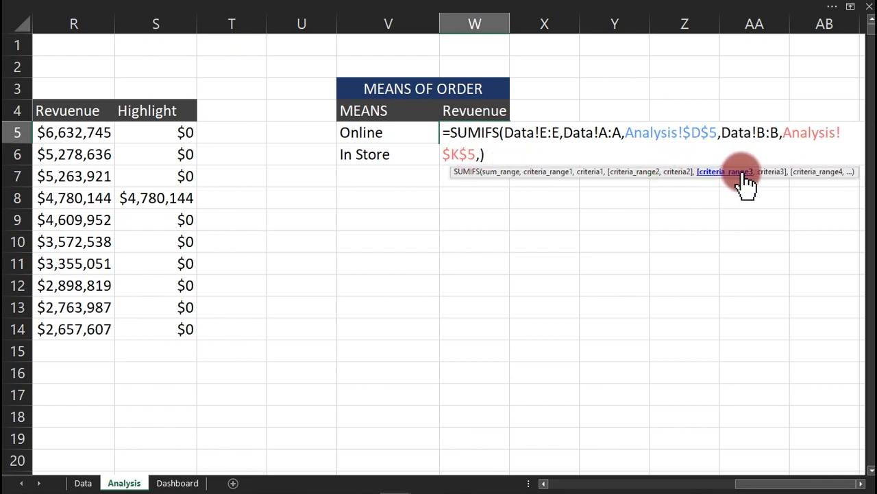
pyautogui.click(83, 482)
pyautogui.click(466, 24)
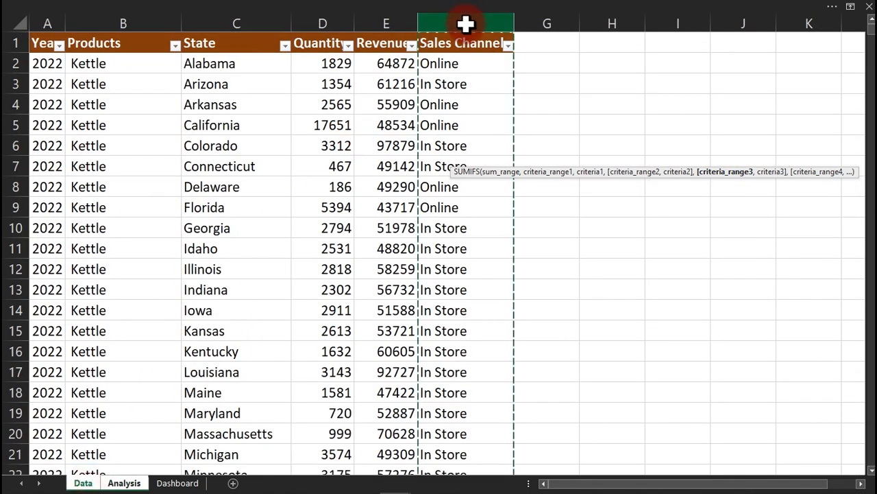
pyautogui.write(',')
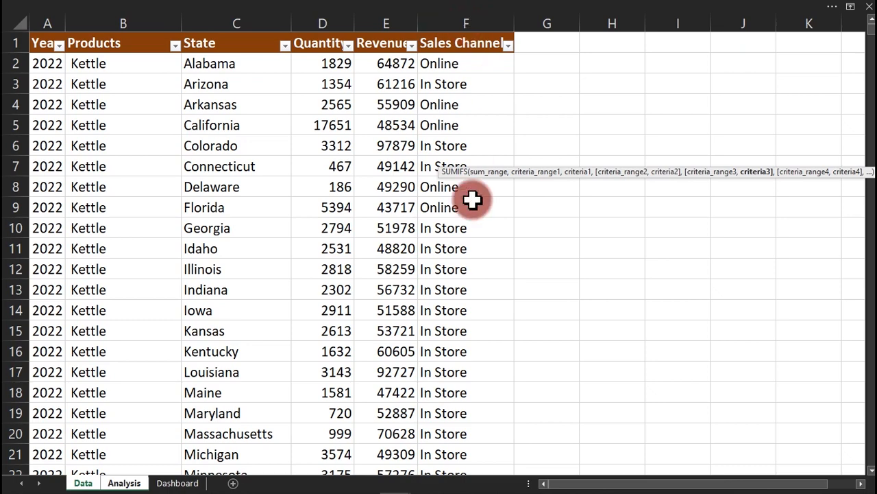
pyautogui.click(124, 482)
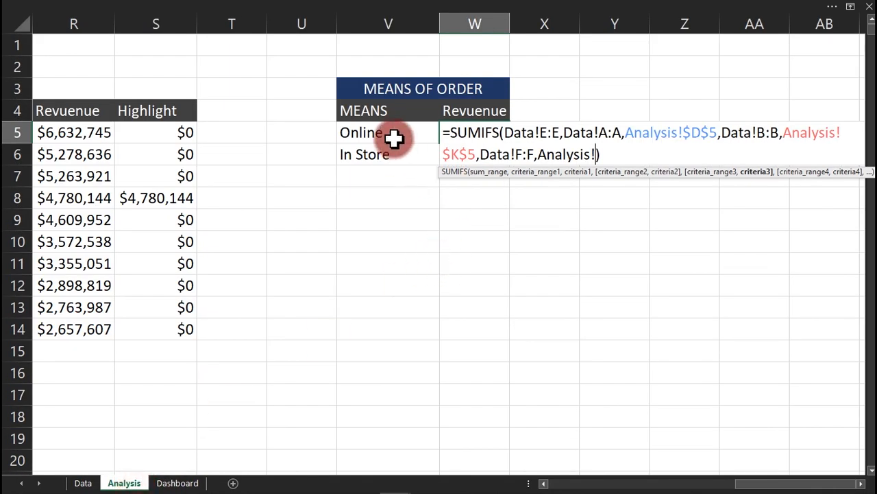
pyautogui.click(394, 138)
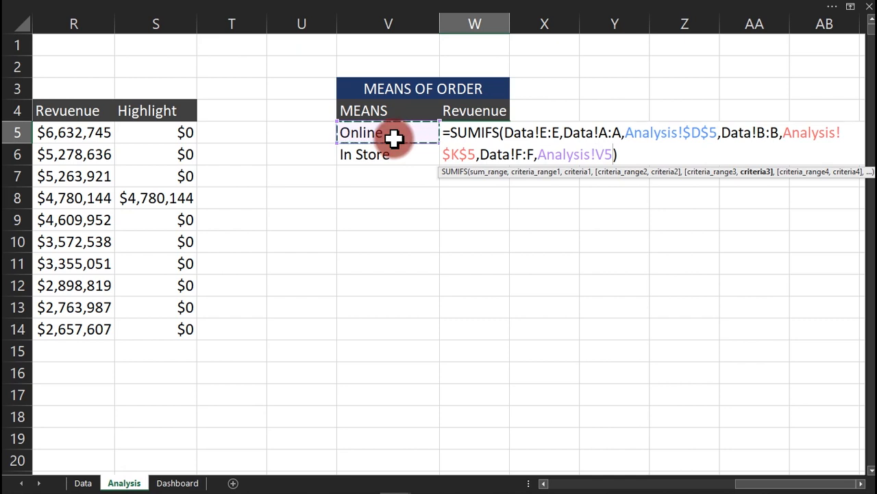
pyautogui.press('Return')
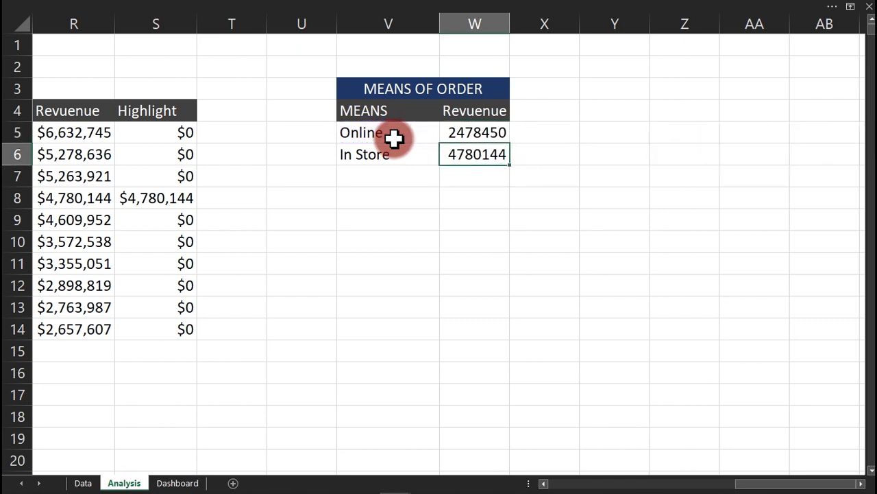
# Fill the updated formula down to W6, giving Online 2478450 and In Store 2301694.
pyautogui.click(475, 137)
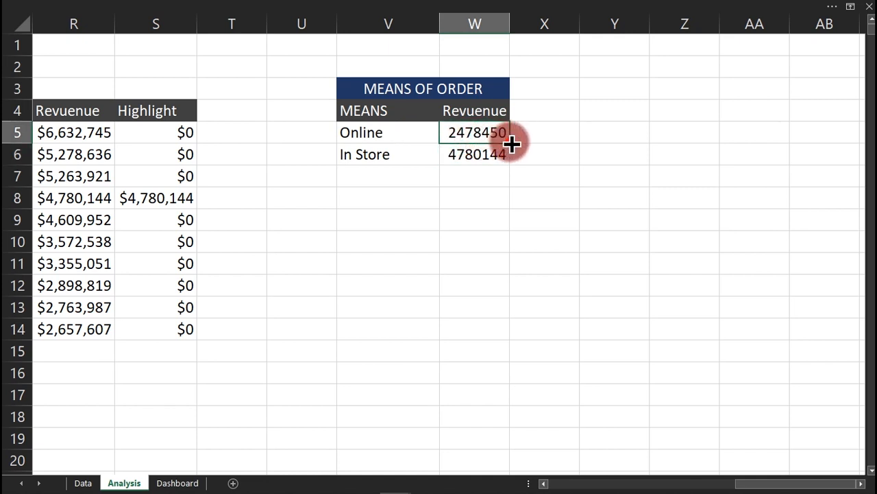
pyautogui.moveTo(510, 143); pyautogui.dragTo(482, 157)
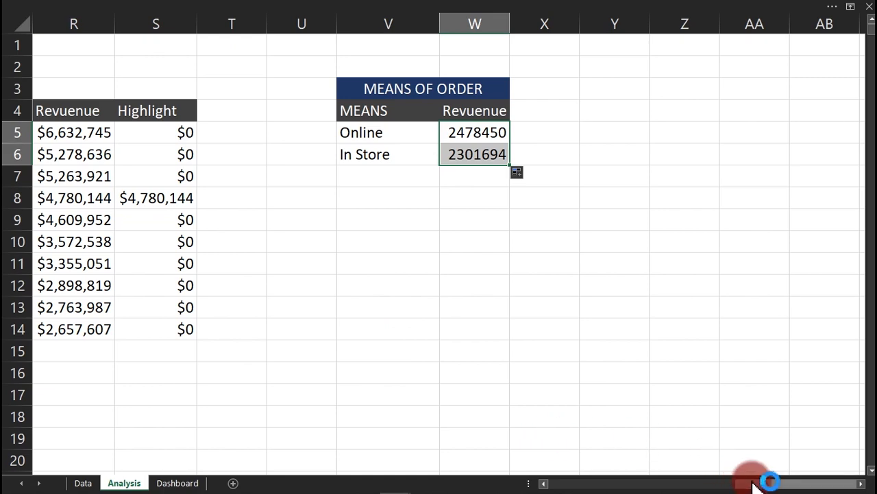
pyautogui.moveTo(750, 483); pyautogui.dragTo(672, 483)
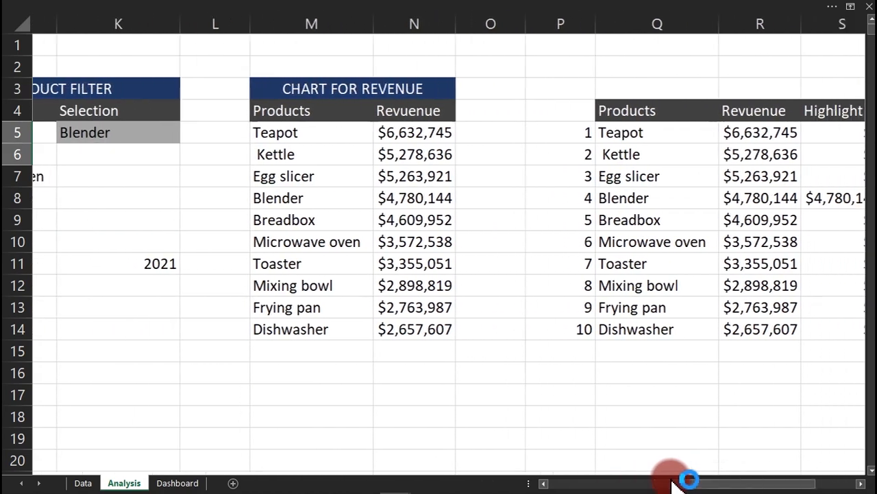
# Dismiss the advertising popup and pick Egg slicer from K5's product dropdown list.
pyautogui.click(111, 140)
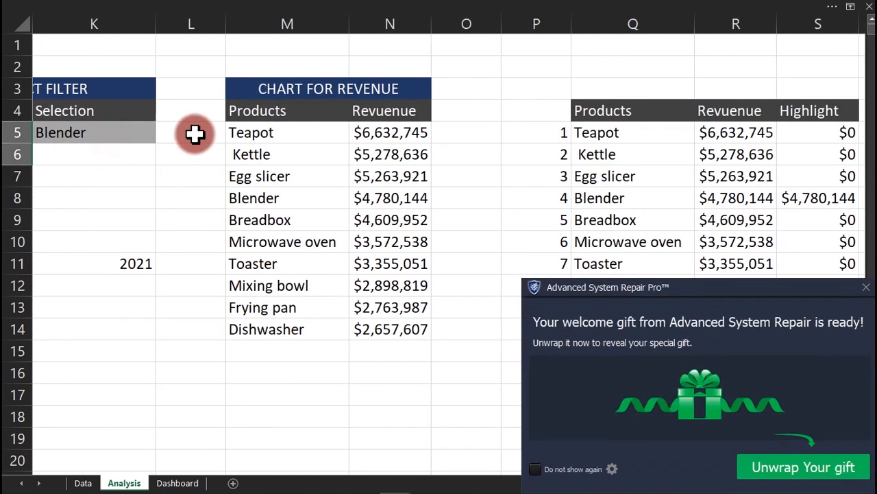
pyautogui.click(866, 289)
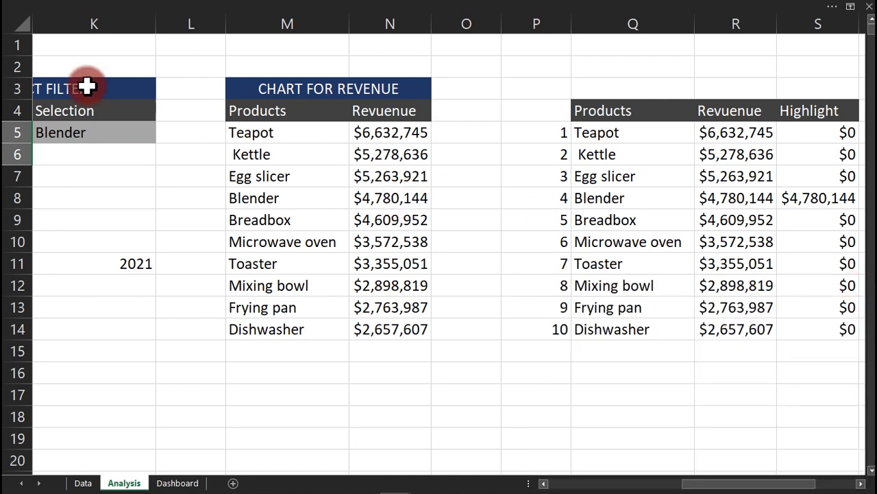
pyautogui.click(99, 136)
pyautogui.click(159, 137)
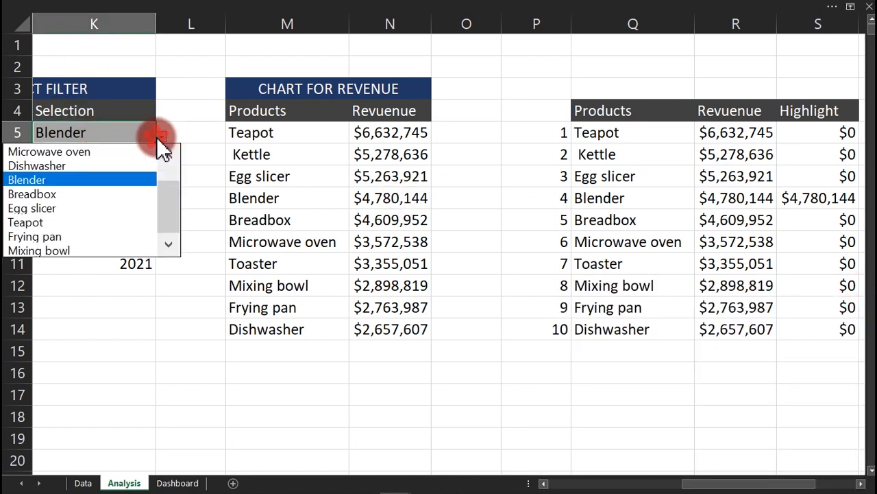
pyautogui.click(120, 208)
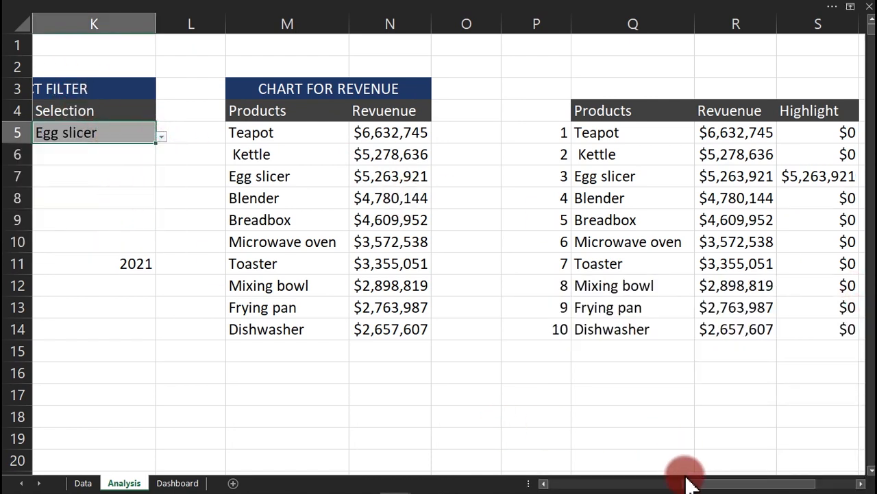
pyautogui.moveTo(687, 483); pyautogui.dragTo(787, 482)
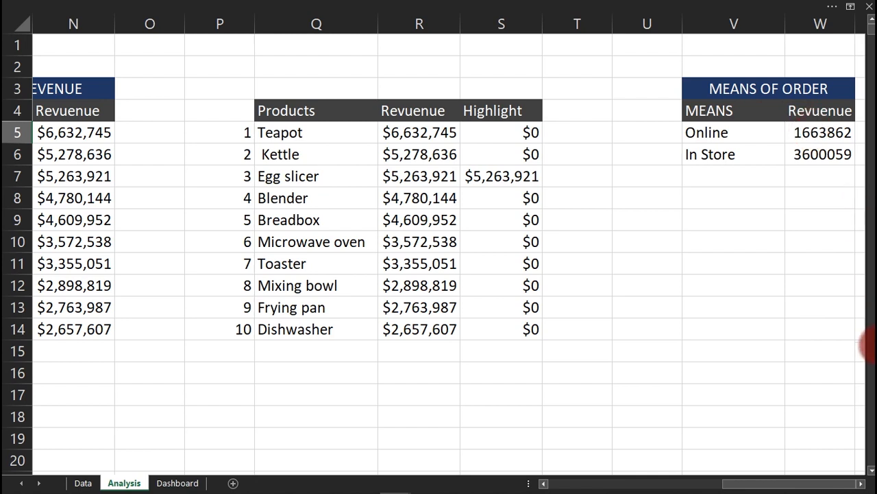
# Add a '%' header in X4 beside the Means of Order revenue column.
pyautogui.click(861, 482)
pyautogui.click(861, 483)
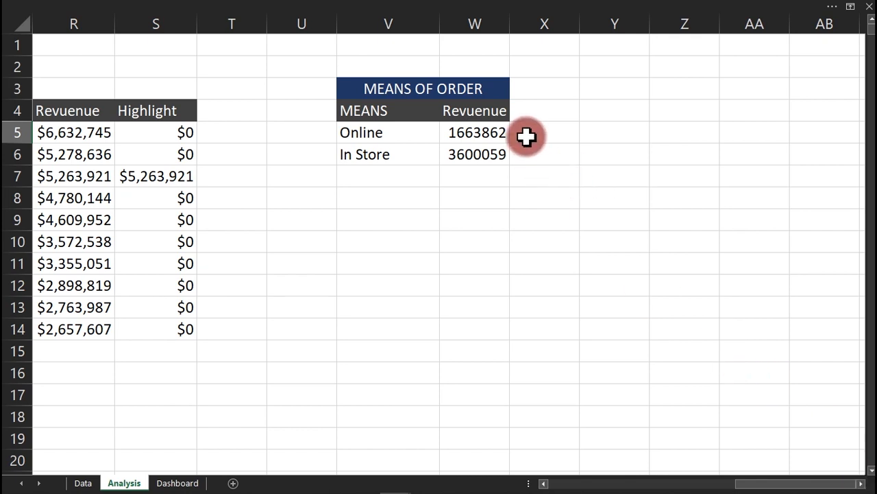
pyautogui.click(533, 107)
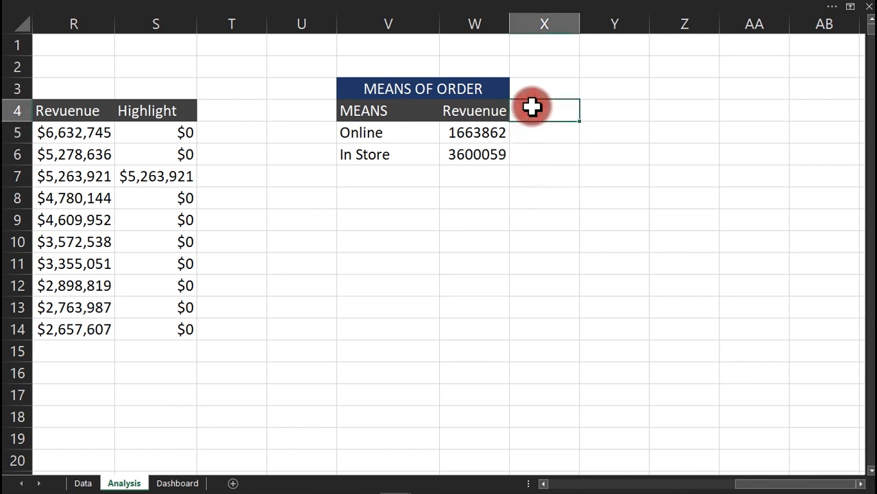
pyautogui.write('%')
pyautogui.press('Return')
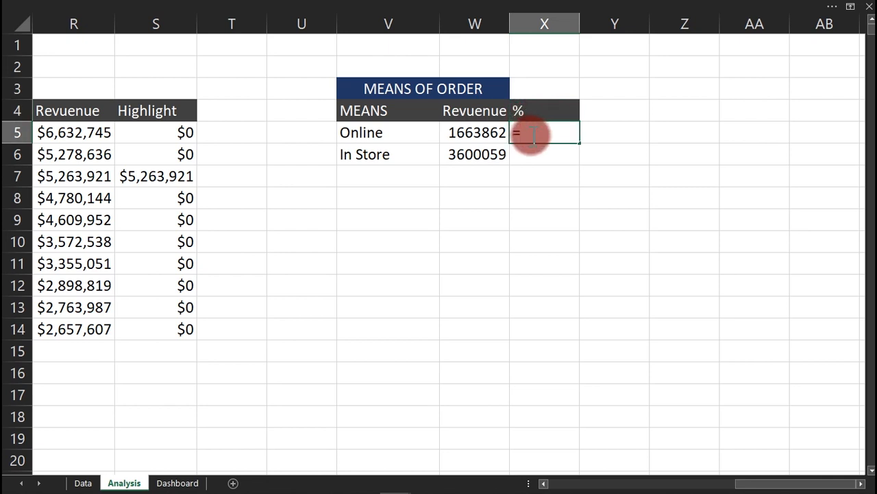
# Enter =W5/SUM(W5:W6) in X5, copy it down, and inspect X6's formula.
pyautogui.click(488, 134)
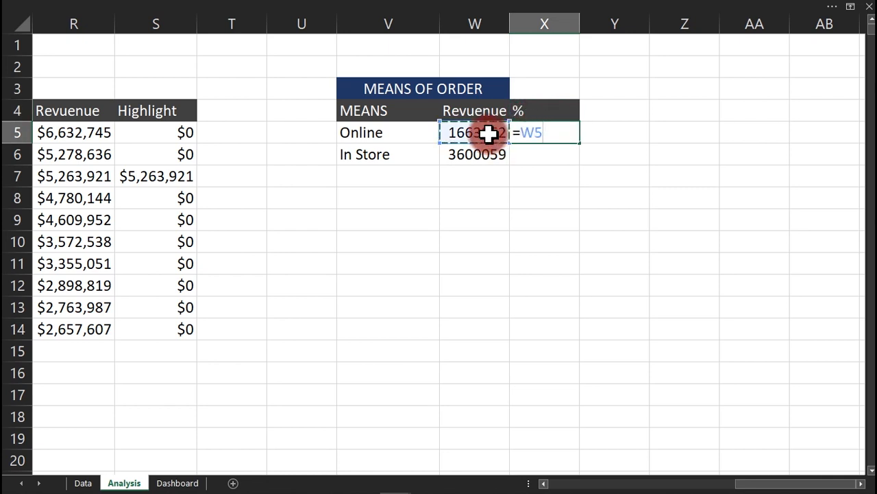
pyautogui.write('/SUM')
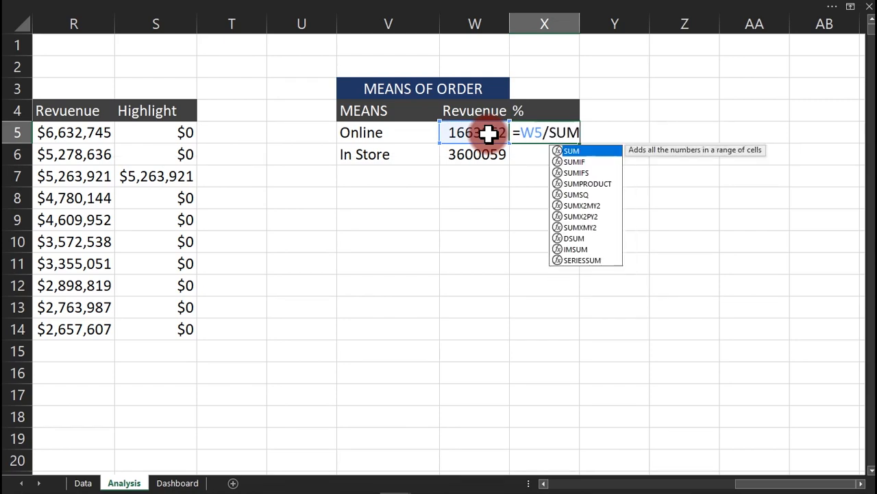
pyautogui.write('(')
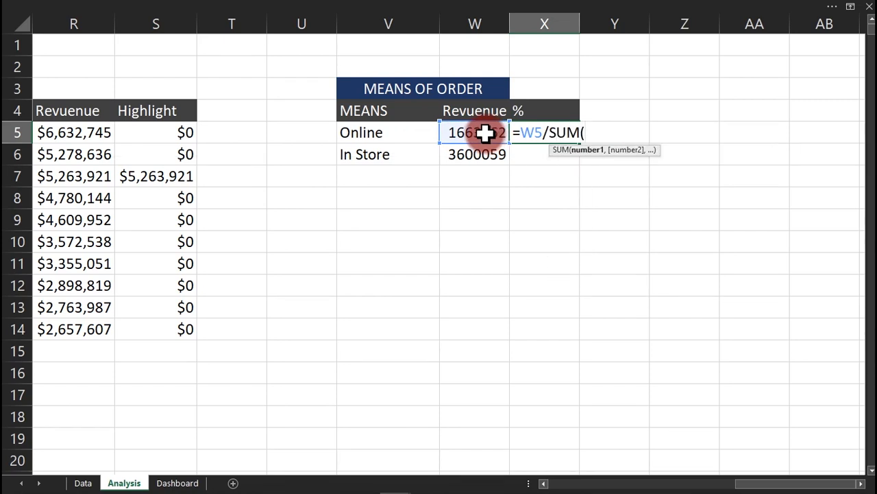
pyautogui.moveTo(480, 141); pyautogui.dragTo(480, 154)
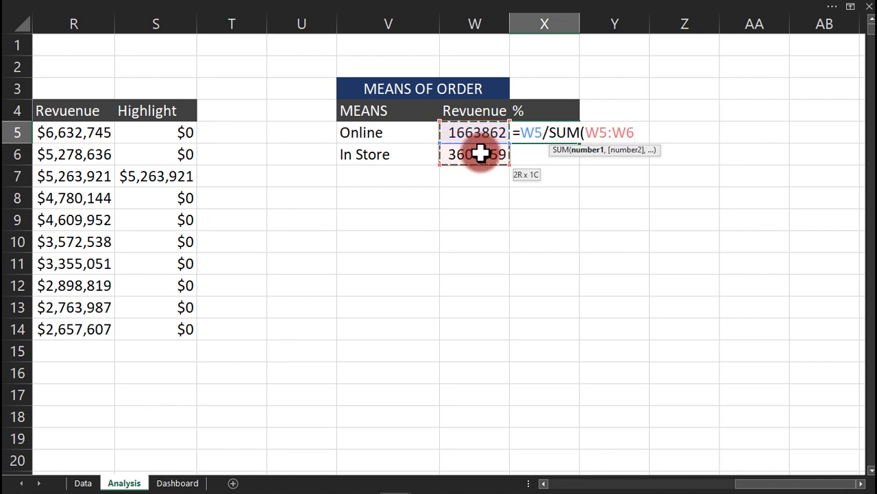
pyautogui.write(')')
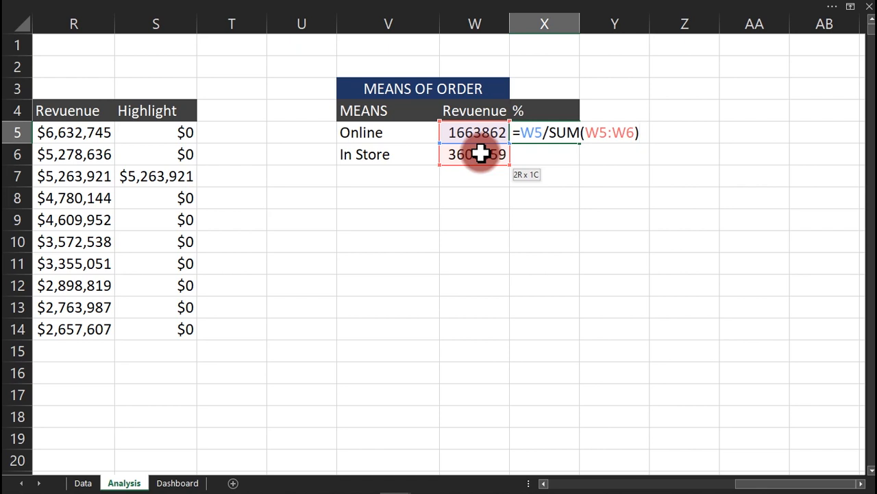
pyautogui.hotkey('ctrl', 'Return')
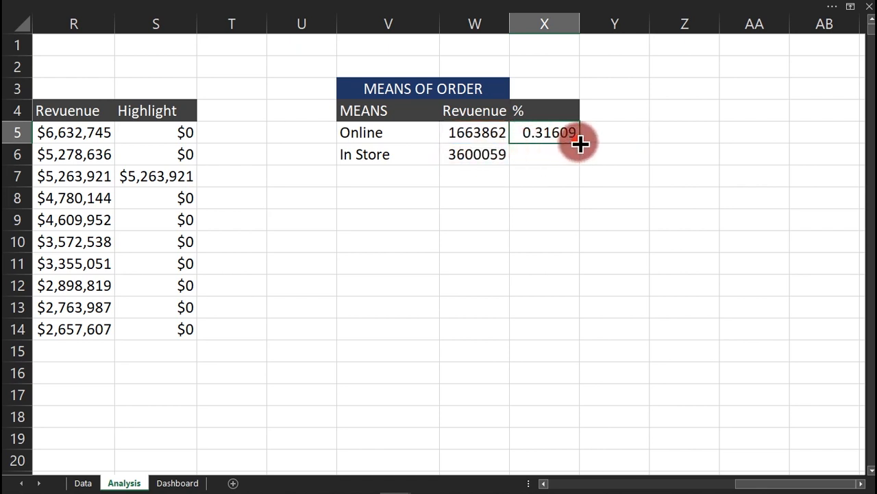
pyautogui.moveTo(579, 143); pyautogui.dragTo(580, 156)
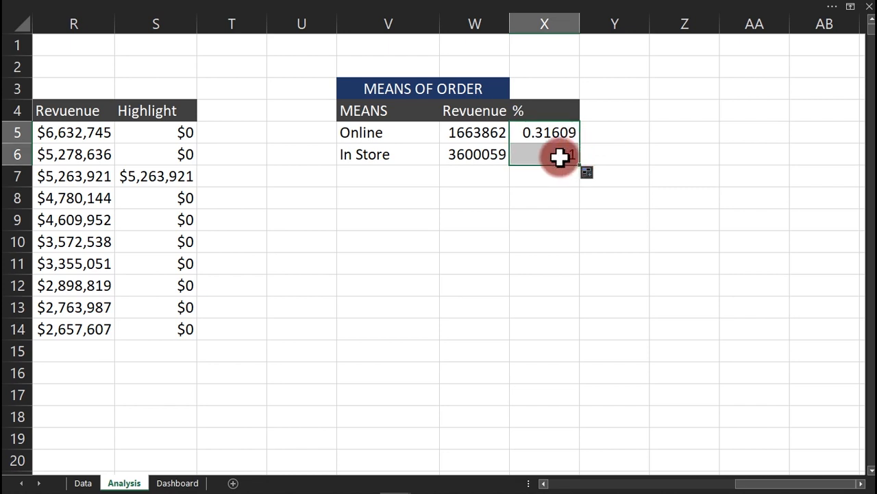
pyautogui.doubleClick(559, 156)
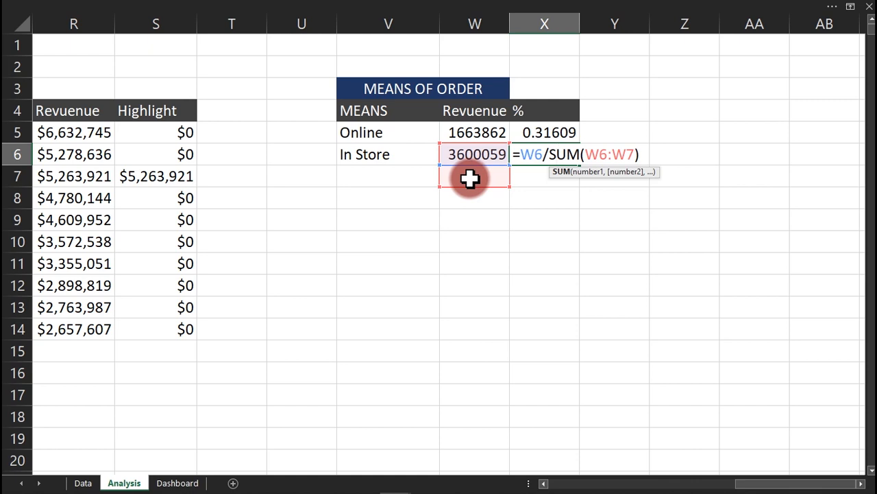
# Lock X5's divisor as SUM($W$5:$W$6) and refill it down to X6.
pyautogui.hotkey('ctrl', 'Return')
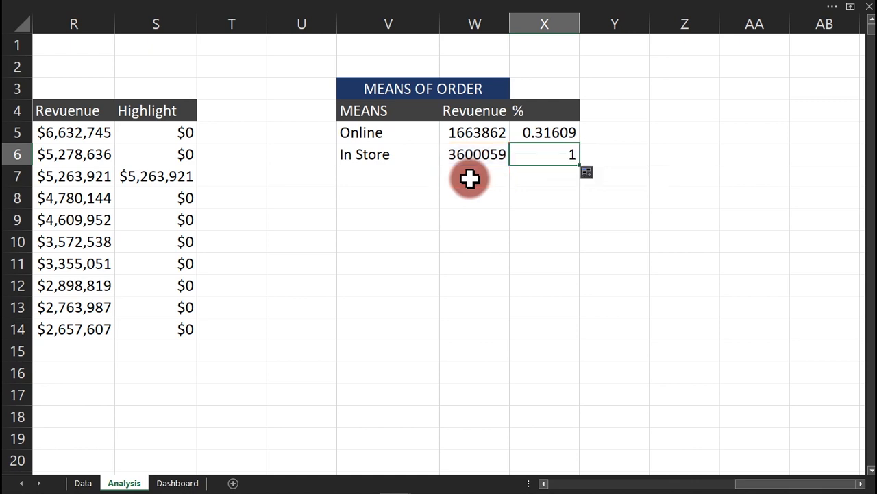
pyautogui.doubleClick(528, 131)
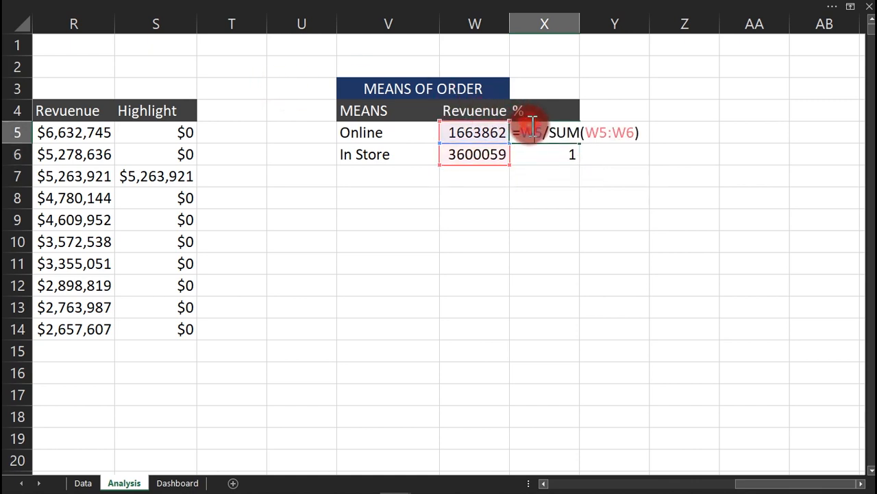
pyautogui.moveTo(635, 132); pyautogui.dragTo(587, 132)
pyautogui.press('F4')
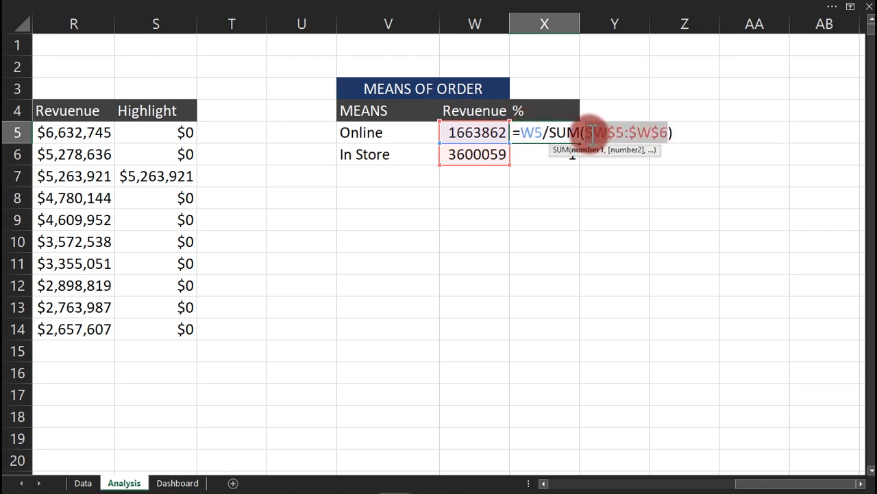
pyautogui.press('Return')
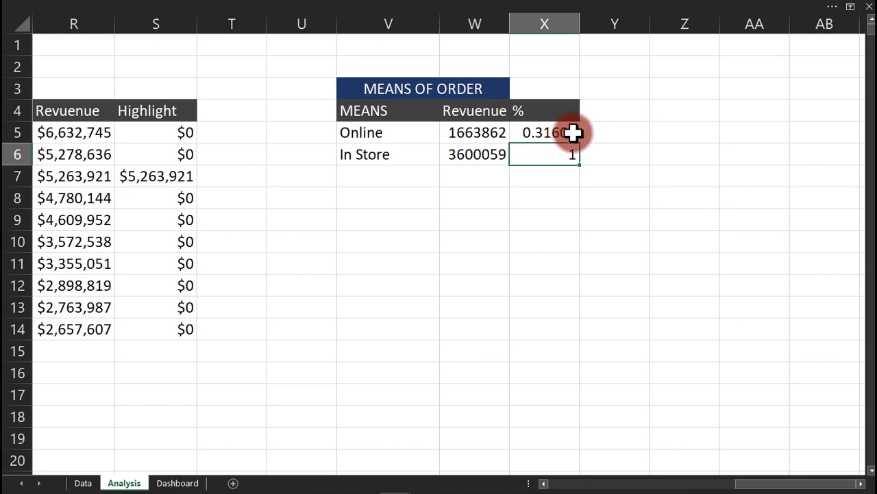
pyautogui.click(573, 132)
pyautogui.doubleClick(580, 144)
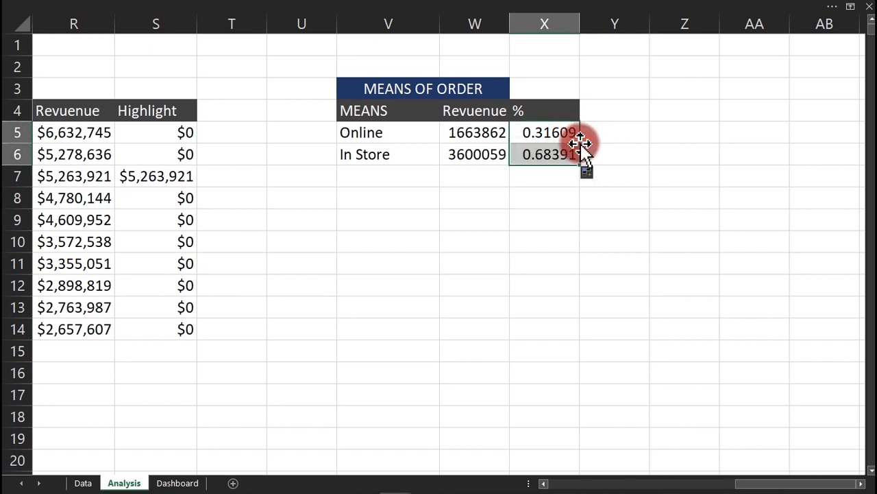
# Format X5:X6 as Percentage with 0 decimal places.
pyautogui.hotkey('ctrl', '1')
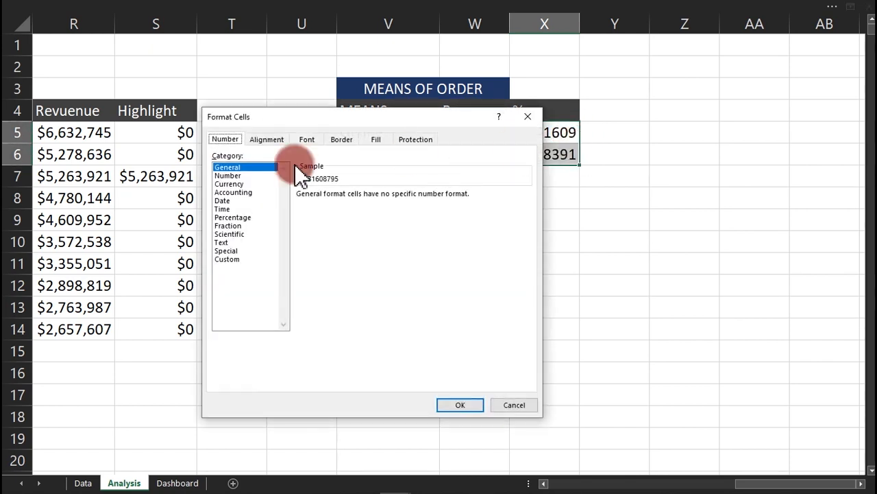
pyautogui.click(232, 217)
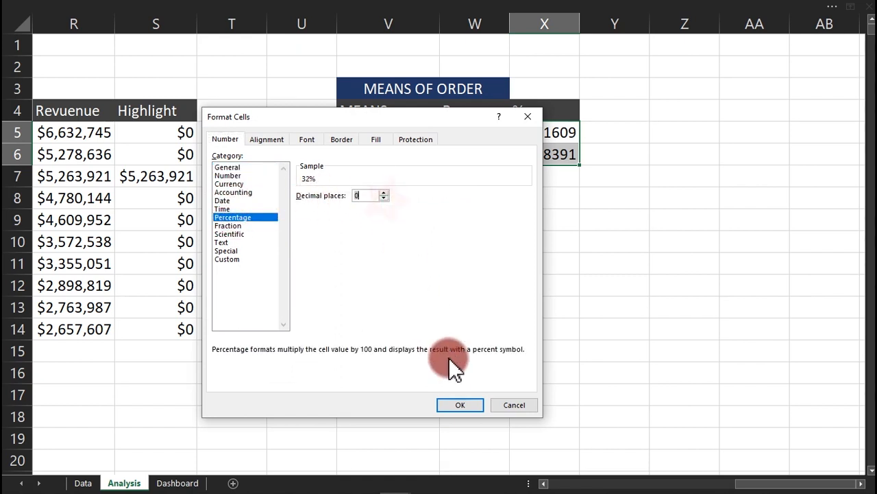
pyautogui.click(458, 405)
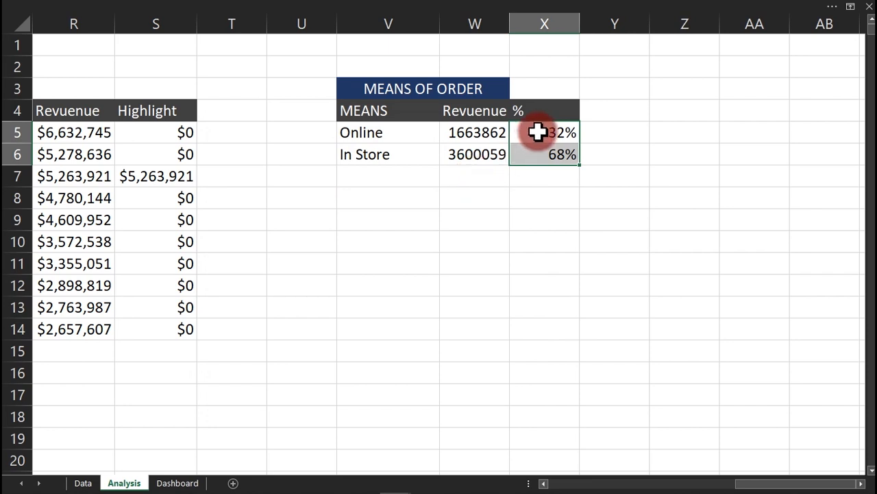
pyautogui.click(380, 204)
pyautogui.click(383, 218)
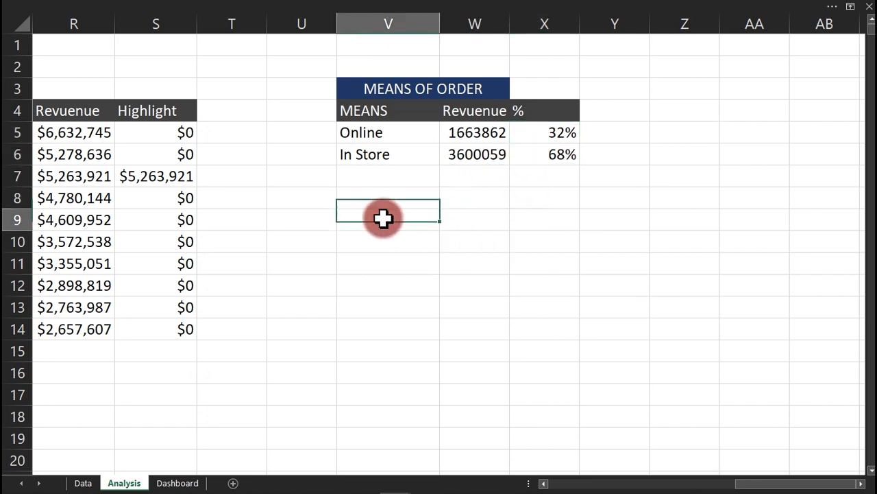
# Link V9 to the Online label with =V5 and fill it down to V10.
pyautogui.write('=')
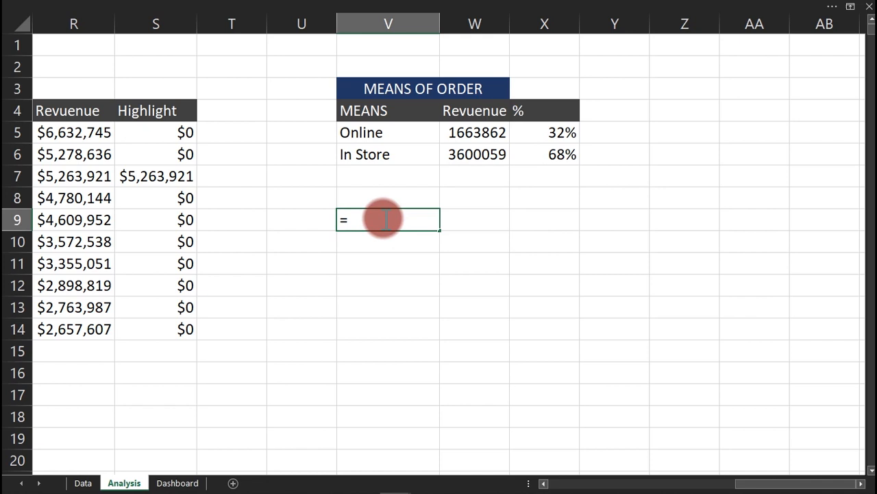
pyautogui.click(386, 136)
pyautogui.press('Return')
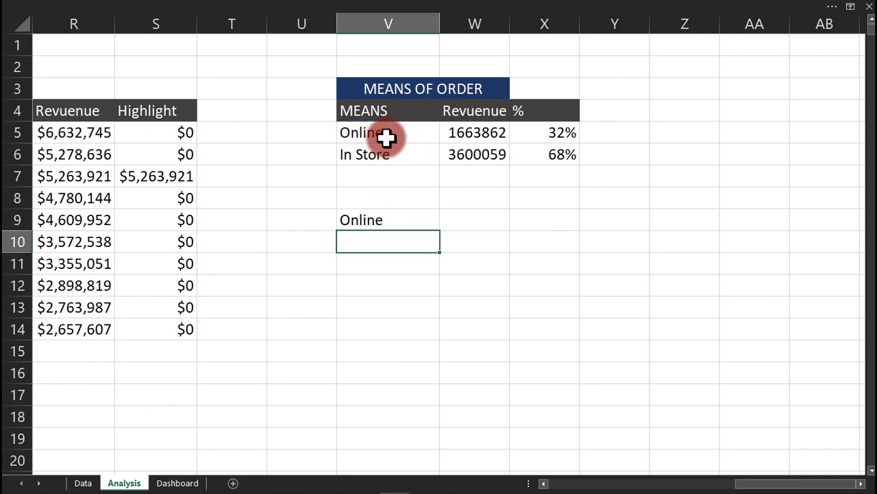
pyautogui.click(408, 223)
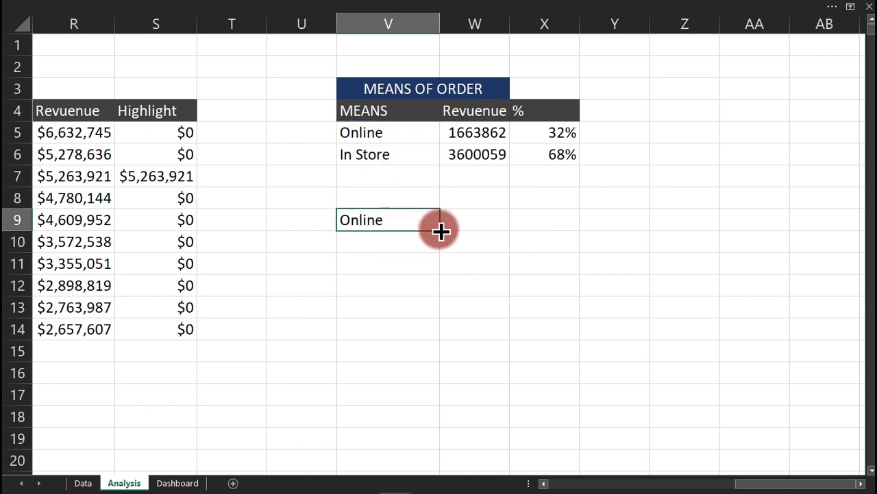
pyautogui.moveTo(440, 231); pyautogui.dragTo(438, 245)
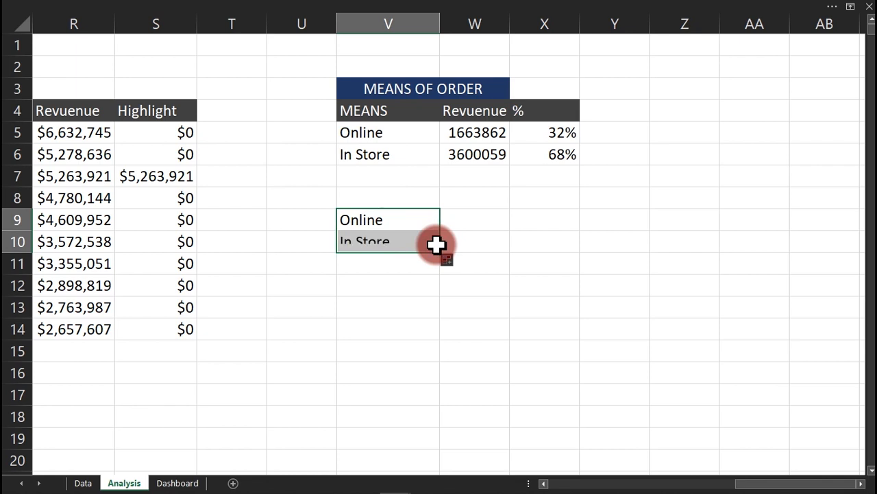
# Link W9 to the Online share with =X5, fill to W10, and select V9:W10.
pyautogui.click(475, 226)
pyautogui.write('=')
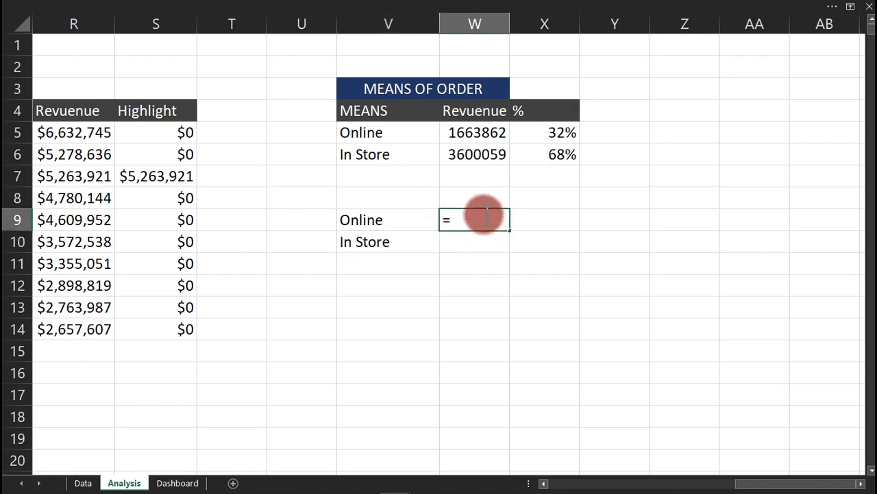
pyautogui.click(557, 132)
pyautogui.press('Return')
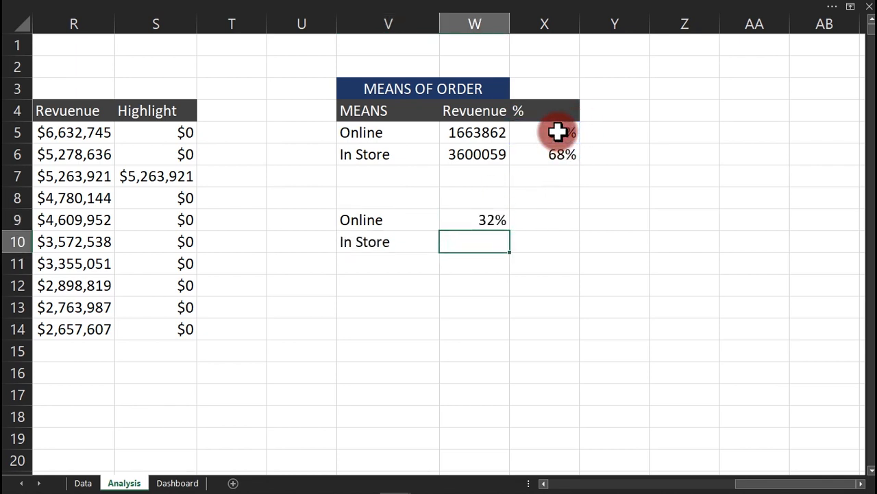
pyautogui.click(484, 221)
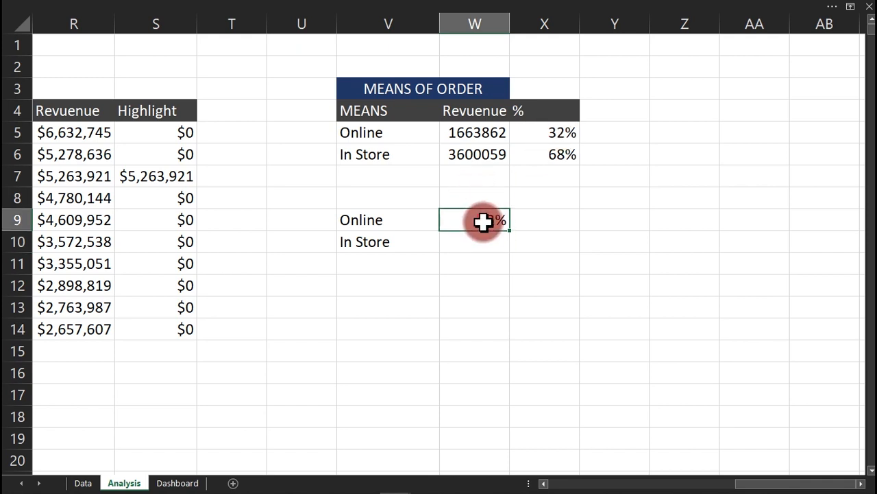
pyautogui.moveTo(506, 248); pyautogui.dragTo(503, 244)
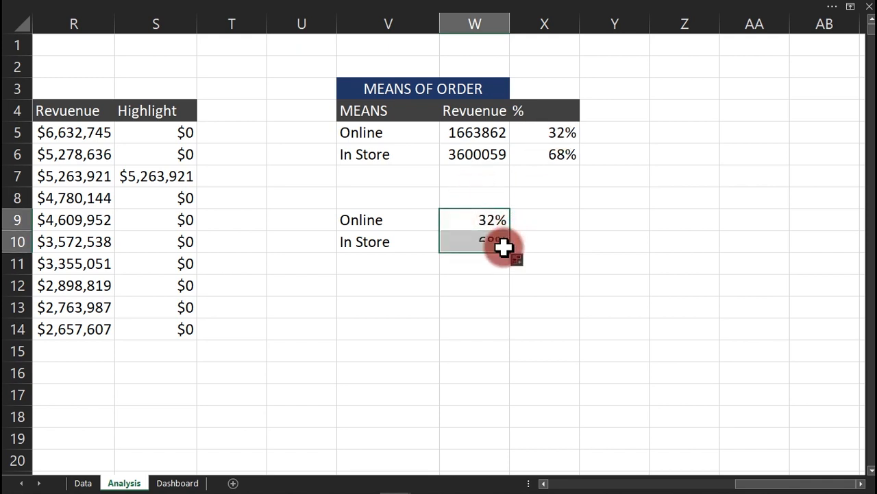
pyautogui.moveTo(374, 216); pyautogui.dragTo(470, 242)
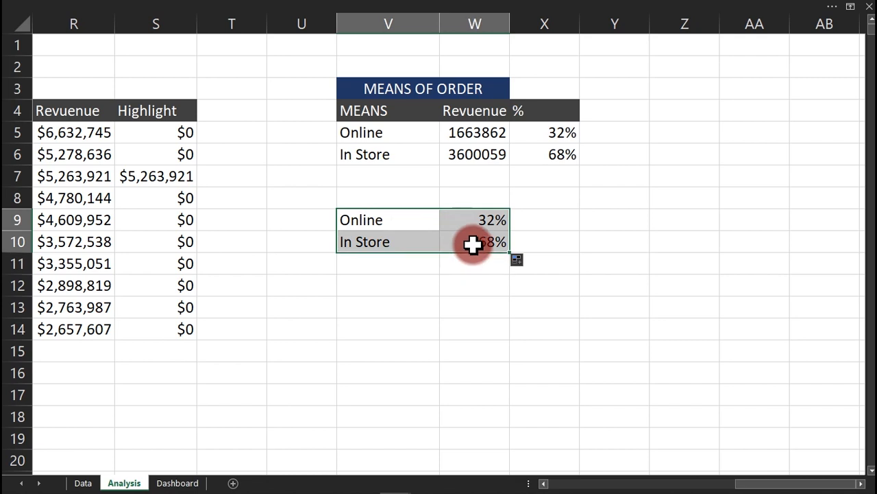
pyautogui.click(358, 9)
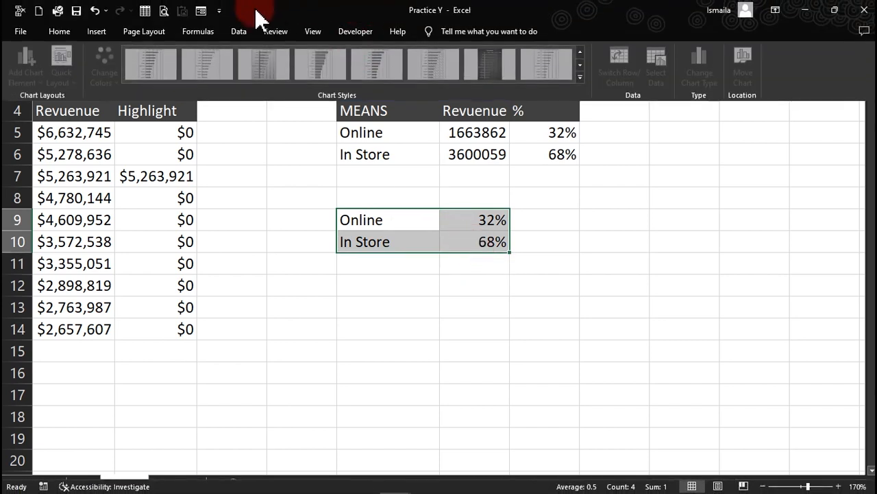
# Insert a doughnut chart from V9:W10, delete its title, and cut it for the Dashboard.
pyautogui.click(103, 32)
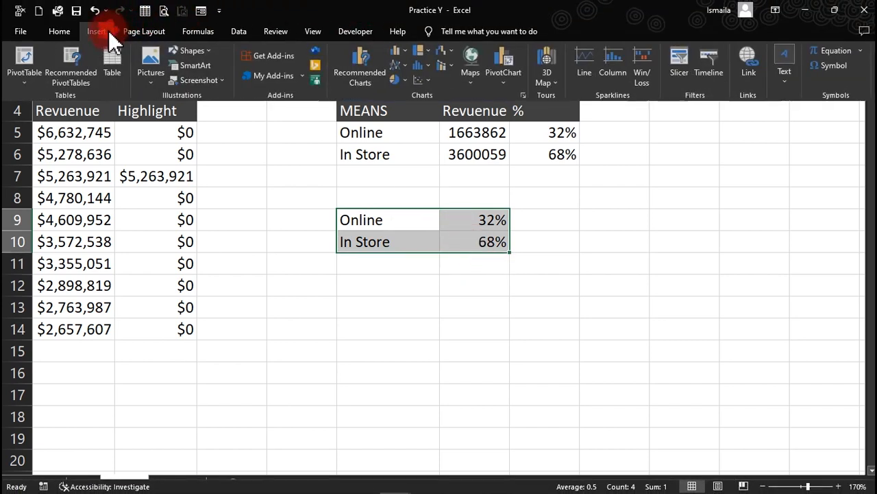
pyautogui.click(397, 80)
pyautogui.click(411, 218)
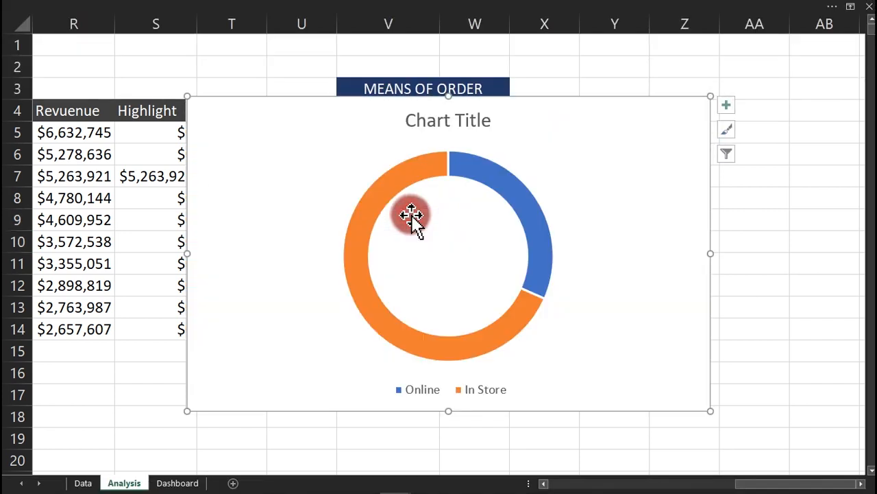
pyautogui.press('Delete')
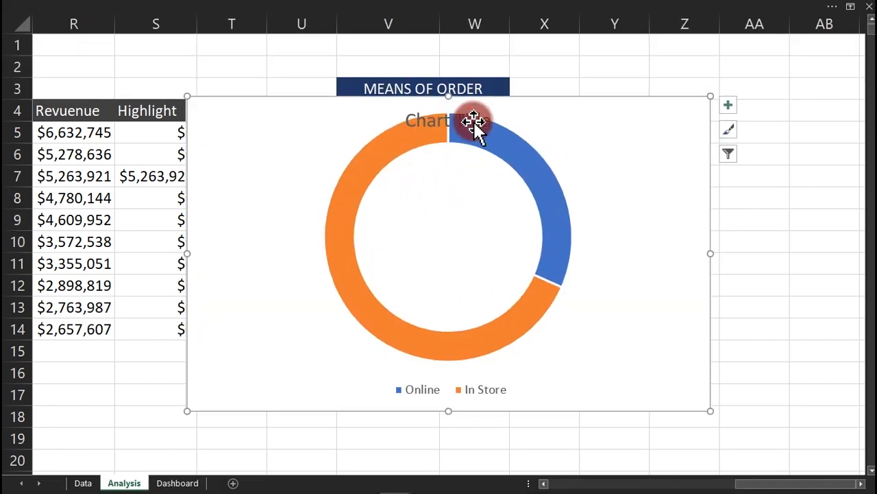
pyautogui.moveTo(715, 92); pyautogui.dragTo(630, 160)
pyautogui.hotkey('ctrl', 'x')
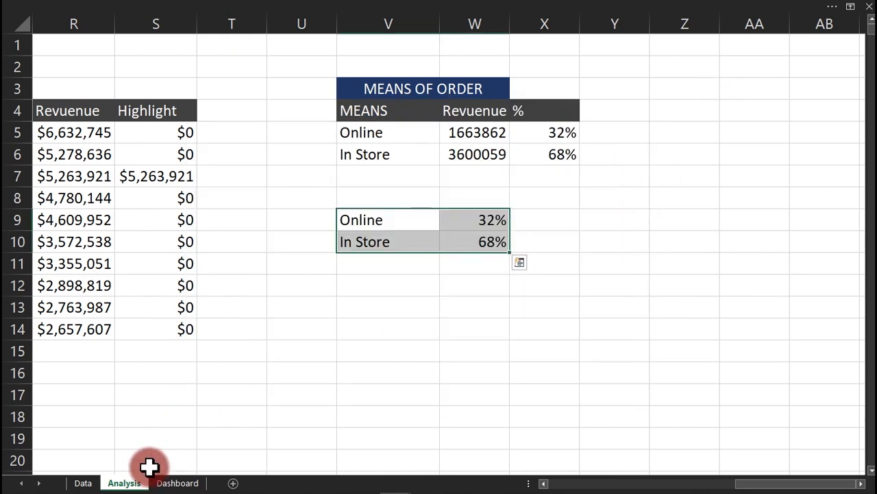
pyautogui.click(173, 481)
# Paste the doughnut below the Percentage 2022 chart, then bring up the finished Sales Dashboard.
pyautogui.click(461, 326)
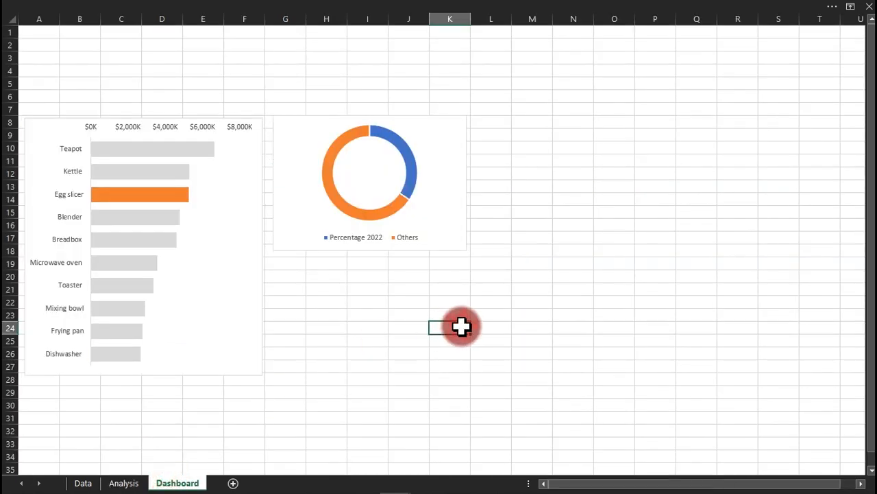
pyautogui.hotkey('ctrl', 'v')
pyautogui.moveTo(532, 324)
pyautogui.mouseDown()
pyautogui.moveTo(366, 282)
pyautogui.moveTo(368, 260)
pyautogui.mouseUp()
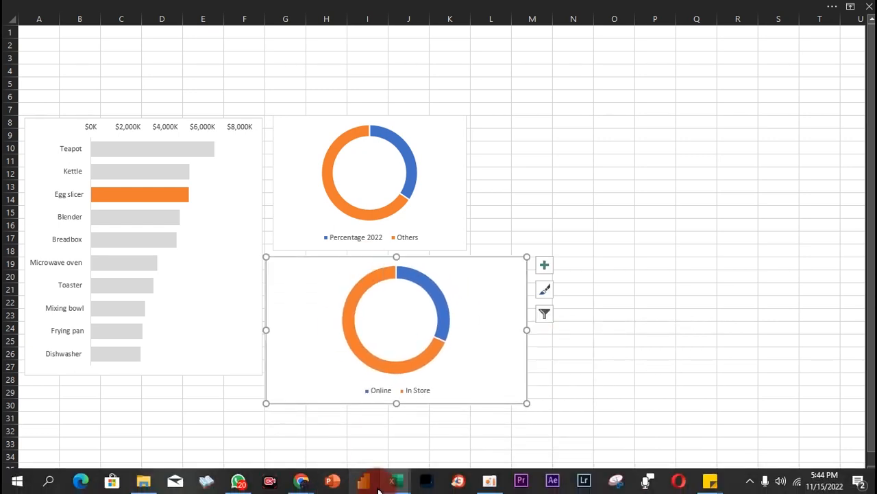
pyautogui.moveTo(396, 484)
pyautogui.click(369, 432)
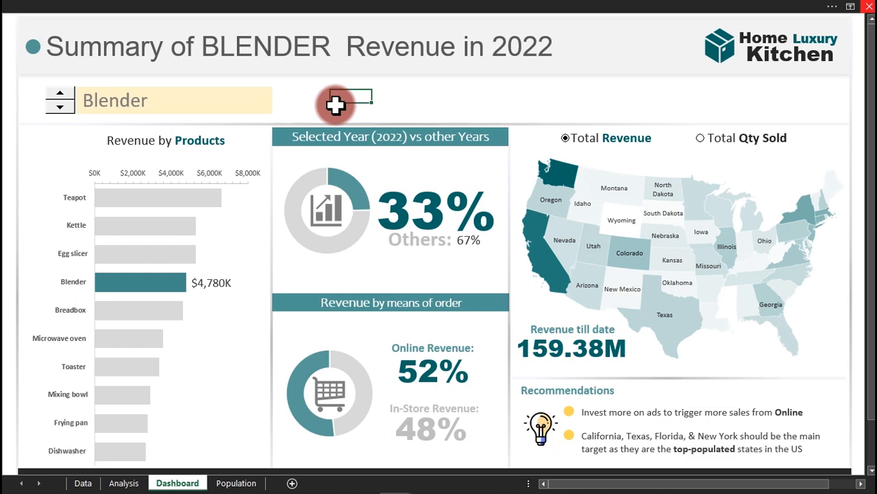
# Toggle the map between Total Qty Sold and Total Revenue, ending on Total Qty Sold (53,652K).
pyautogui.click(703, 140)
pyautogui.click(566, 139)
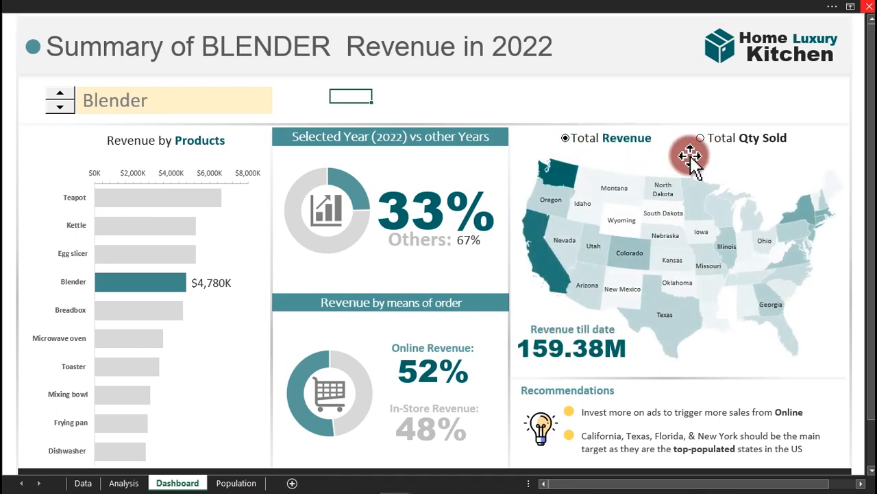
pyautogui.click(713, 139)
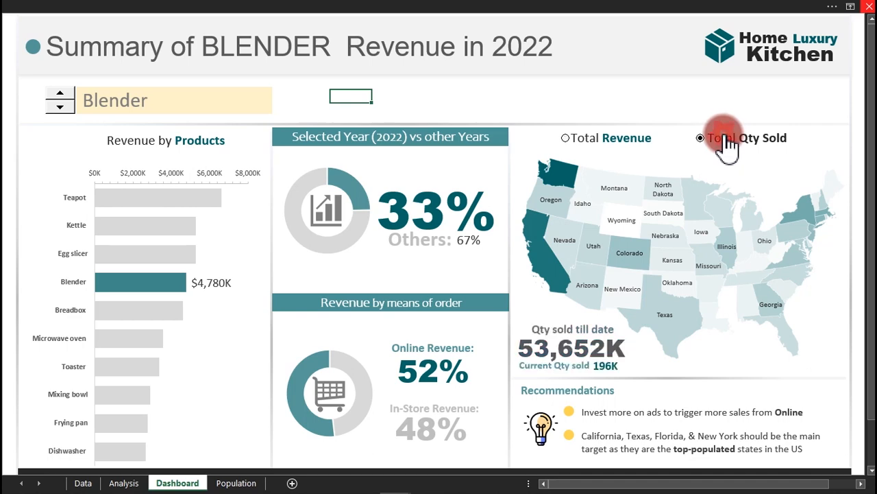
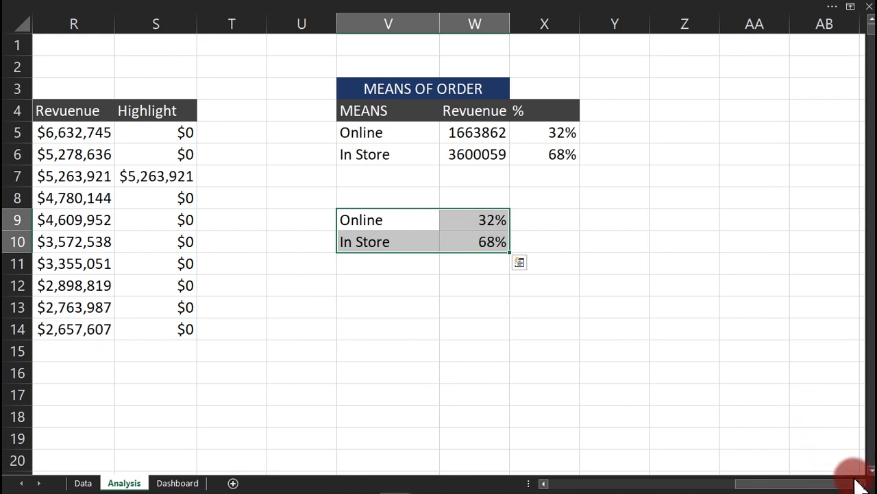
# Paste the copied state list into column AA and remove duplicate states.
pyautogui.click(861, 482)
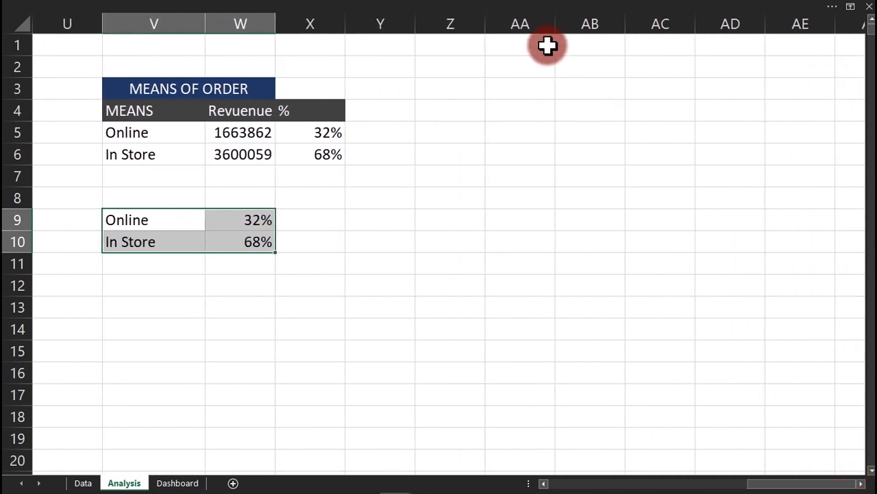
pyautogui.click(539, 23)
pyautogui.rightClick(539, 27)
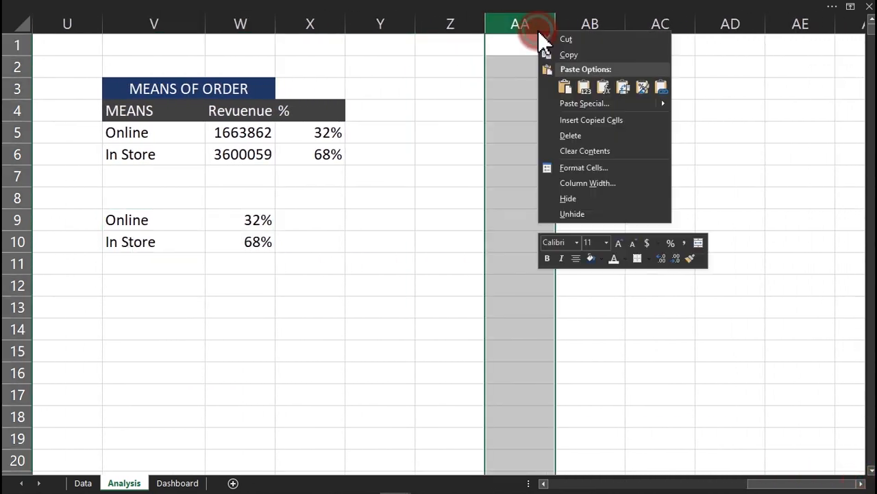
pyautogui.click(584, 87)
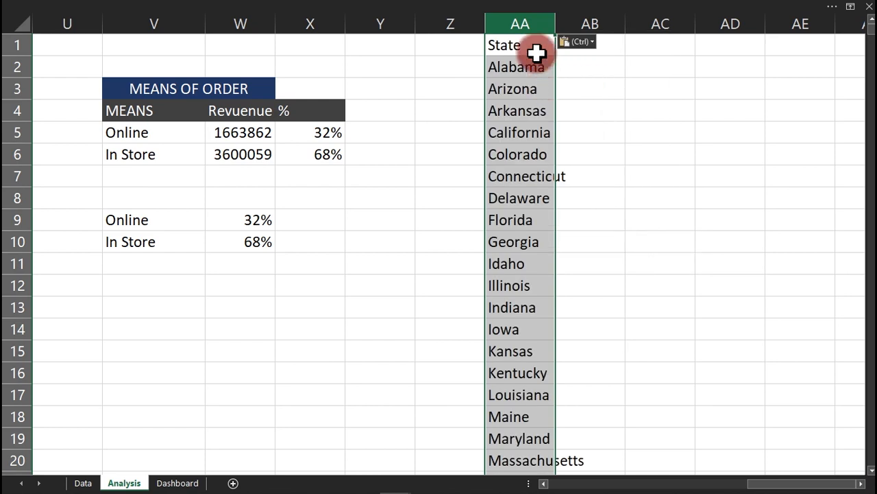
pyautogui.click(511, 3)
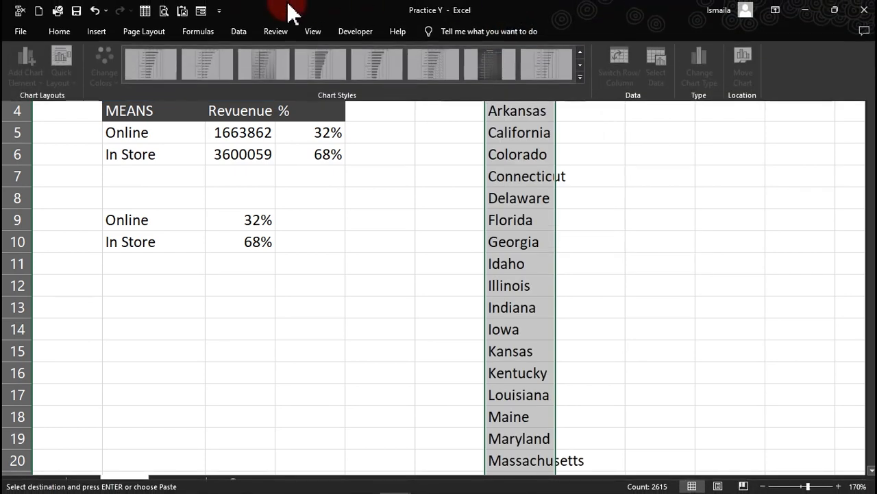
pyautogui.click(235, 33)
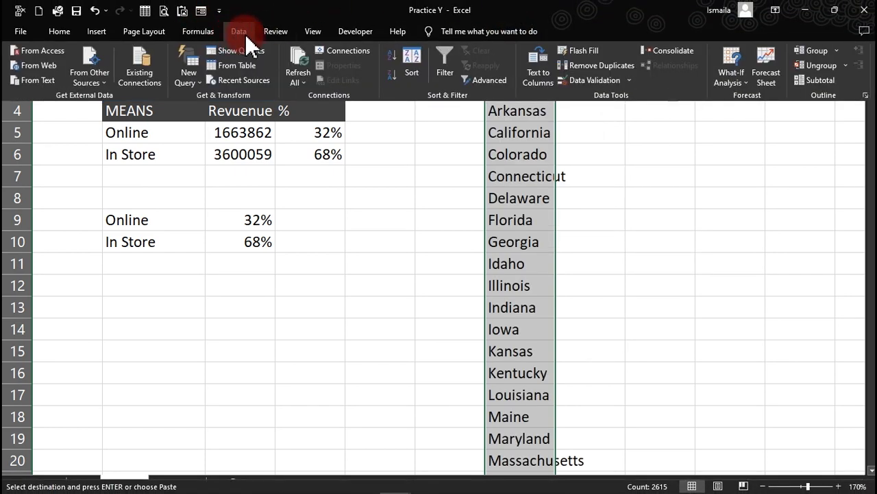
pyautogui.click(596, 65)
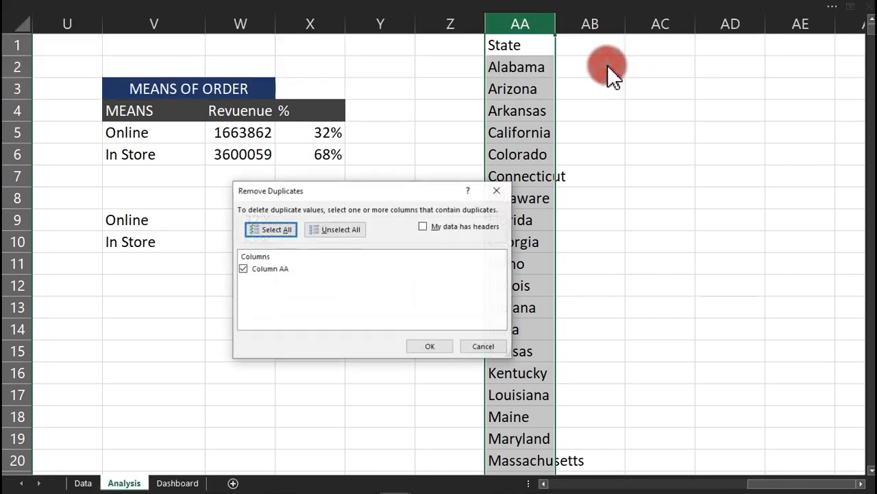
pyautogui.click(437, 347)
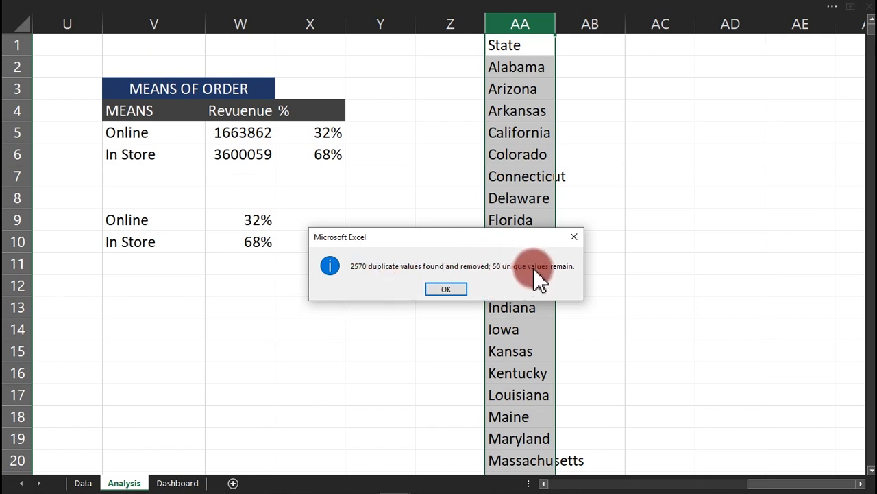
pyautogui.click(447, 289)
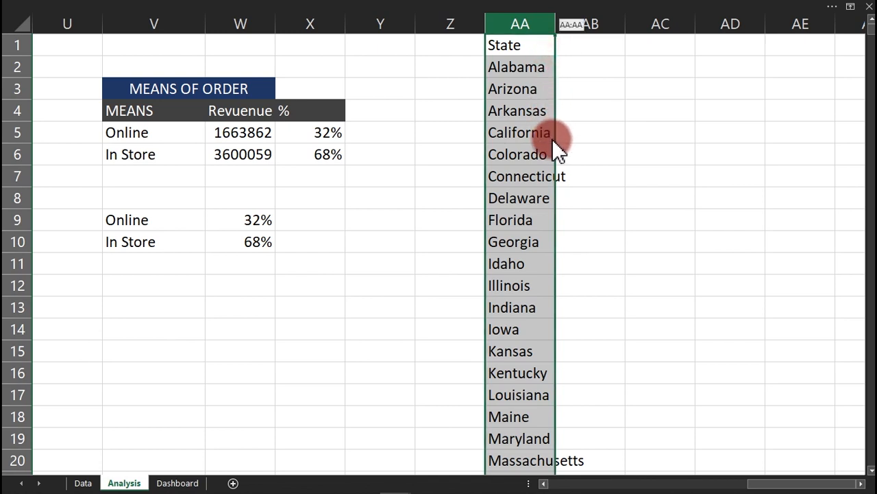
# Select the list from State to Wyoming and drag it down to start at AA5.
pyautogui.click(526, 46)
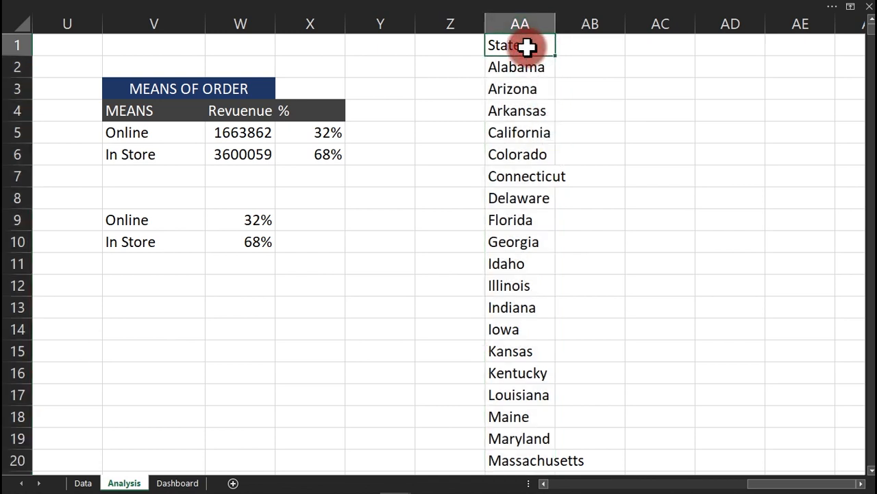
pyautogui.hotkey('ctrl', 'shift', 'Down')
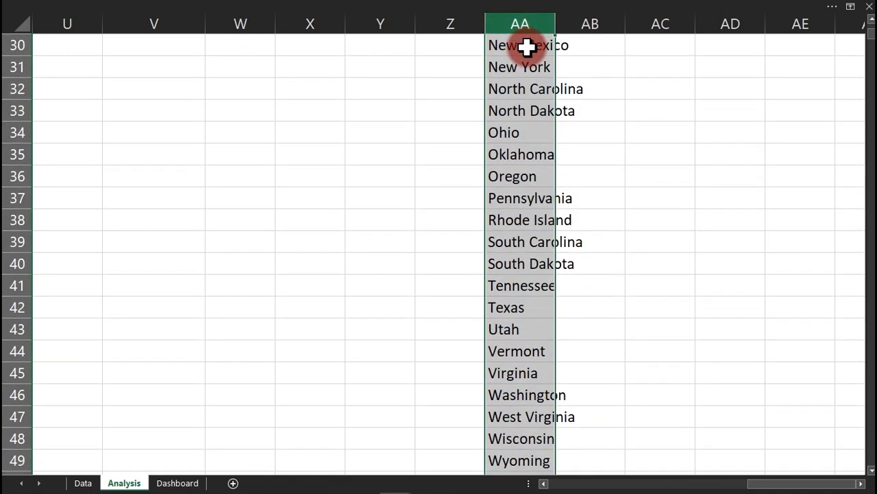
pyautogui.click(525, 45)
pyautogui.moveTo(871, 38); pyautogui.dragTo(870, 32)
pyautogui.click(515, 43)
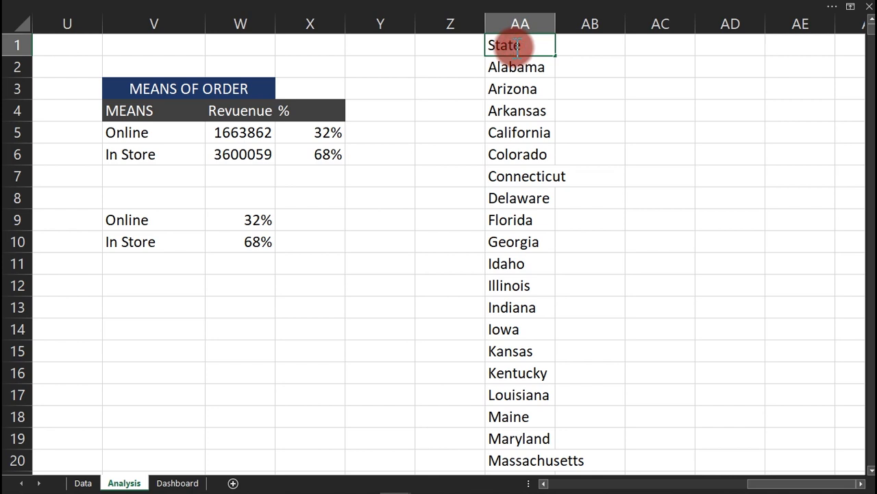
pyautogui.click(522, 88)
pyautogui.click(532, 44)
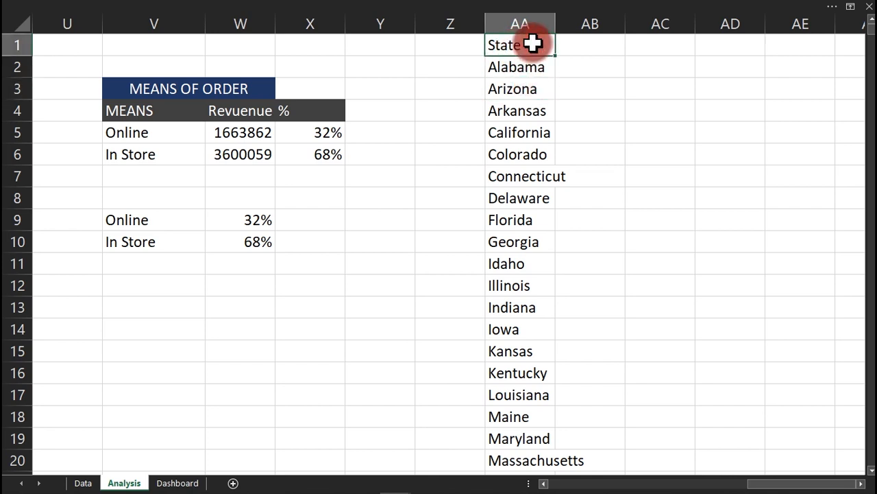
pyautogui.hotkey('ctrl', 'shift', 'Down')
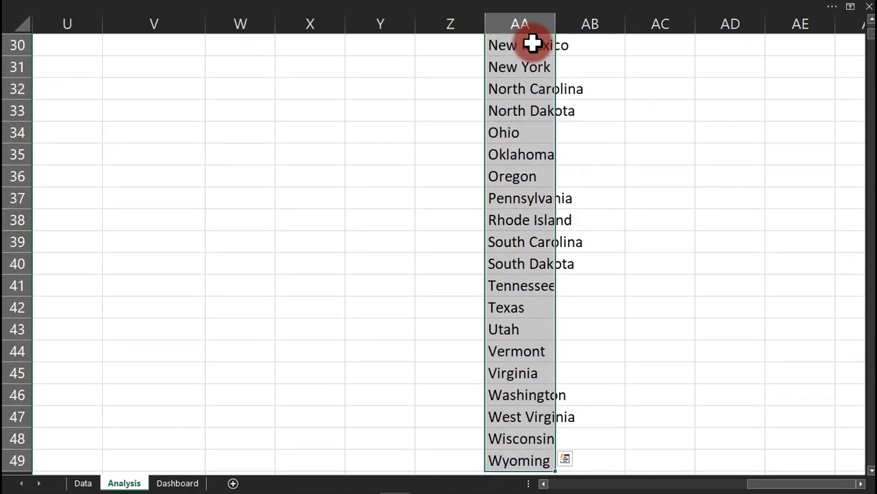
pyautogui.moveTo(872, 40); pyautogui.dragTo(871, 32)
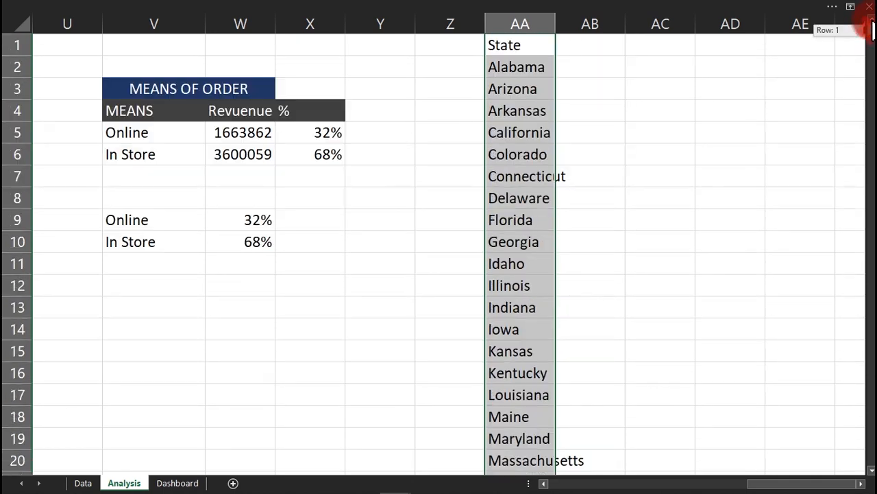
pyautogui.moveTo(557, 75); pyautogui.dragTo(556, 150)
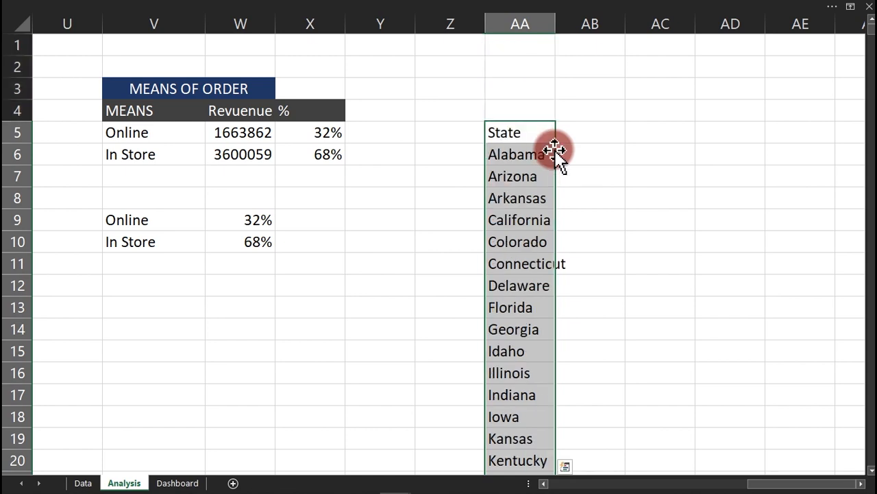
# Copy the MEANS OF ORDER header block V3:X4 and paste it above the state list at AA4.
pyautogui.click(116, 95)
pyautogui.moveTo(115, 95); pyautogui.dragTo(309, 111)
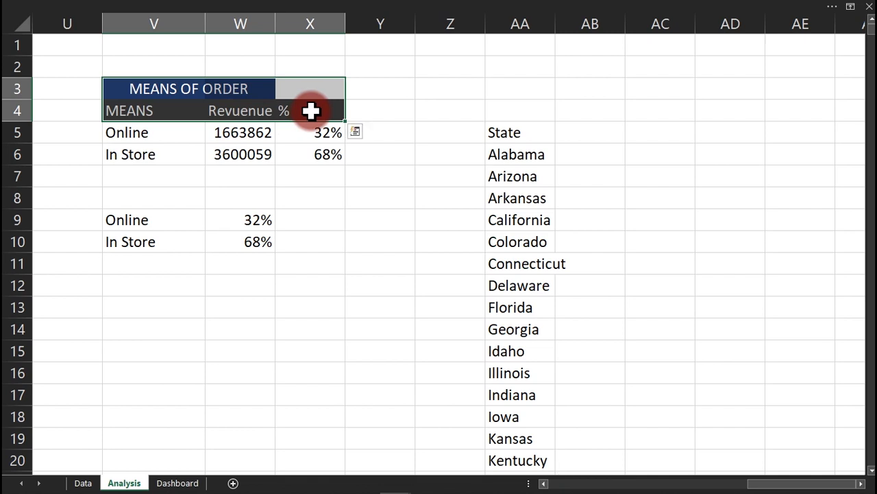
pyautogui.hotkey('ctrl', 'c')
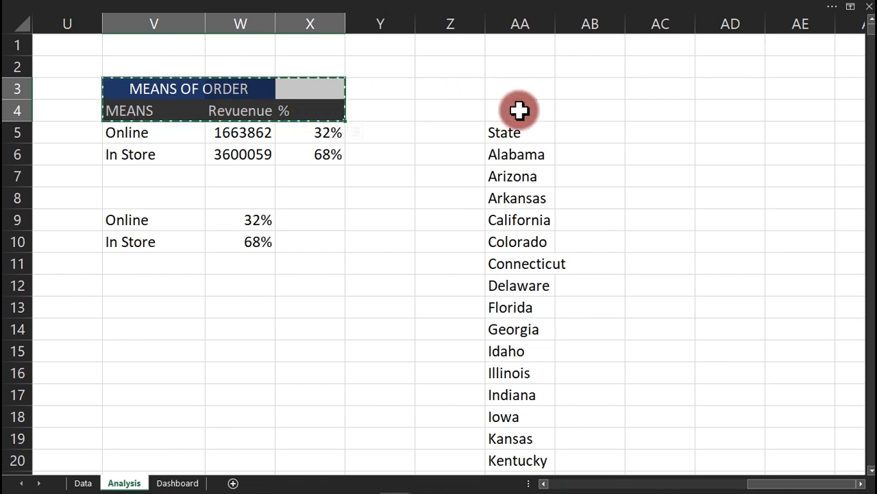
pyautogui.click(519, 91)
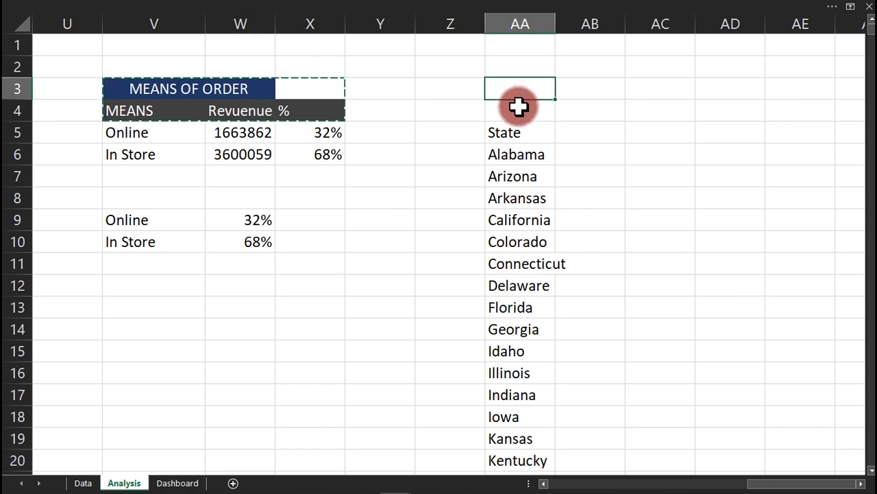
pyautogui.click(518, 106)
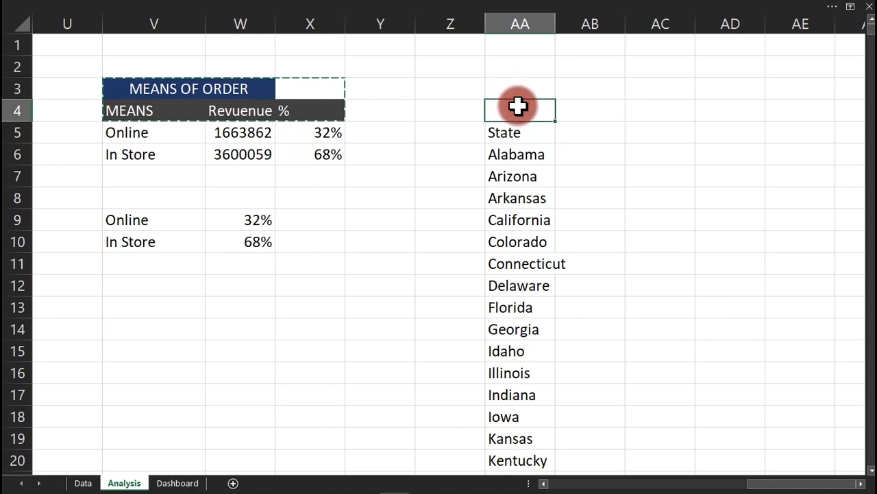
pyautogui.hotkey('ctrl', 'v')
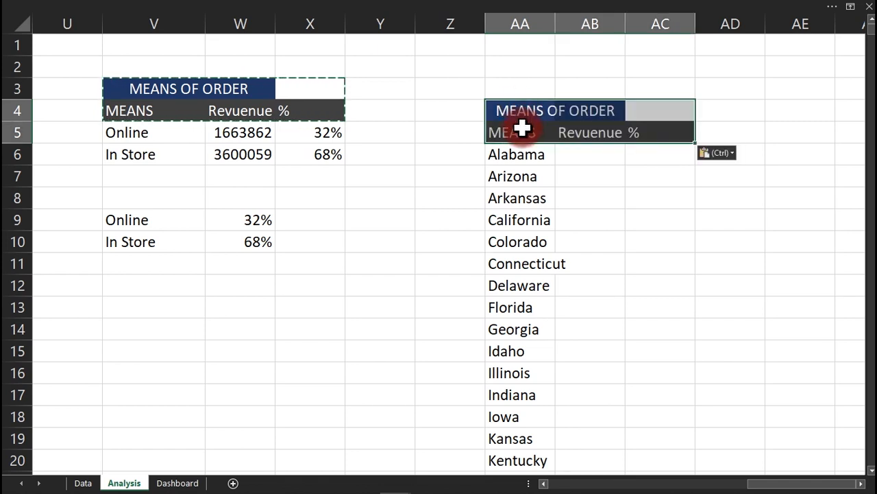
# Rename the headings to State and Qty, title it ANALYSIS FOR SALES STATES, and autofit column AA.
pyautogui.click(522, 130)
pyautogui.write('s')
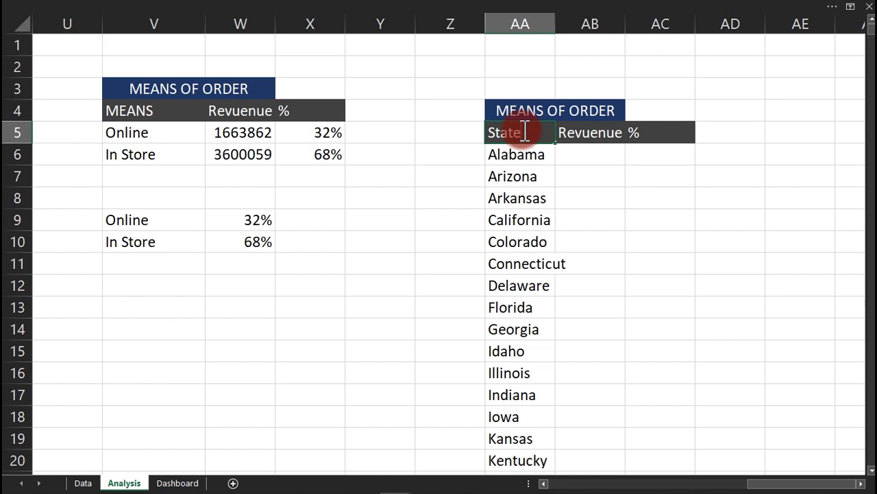
pyautogui.press('Tab')
pyautogui.press('Tab')
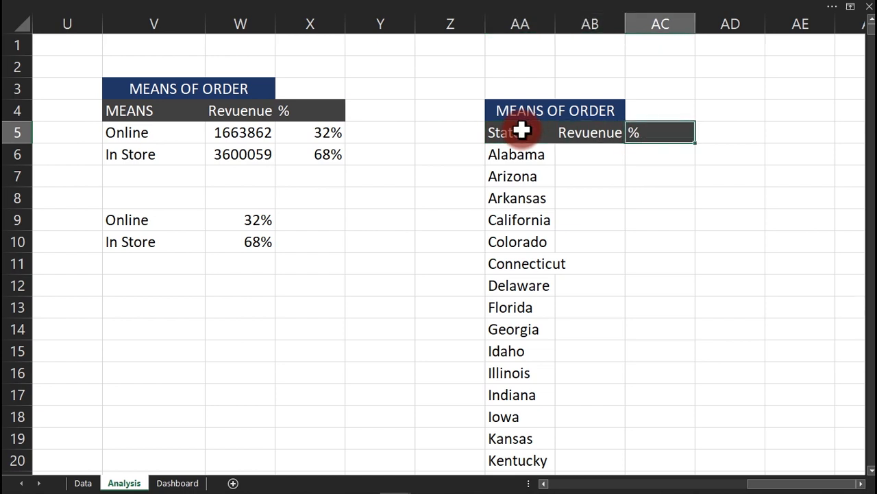
pyautogui.write('Qty')
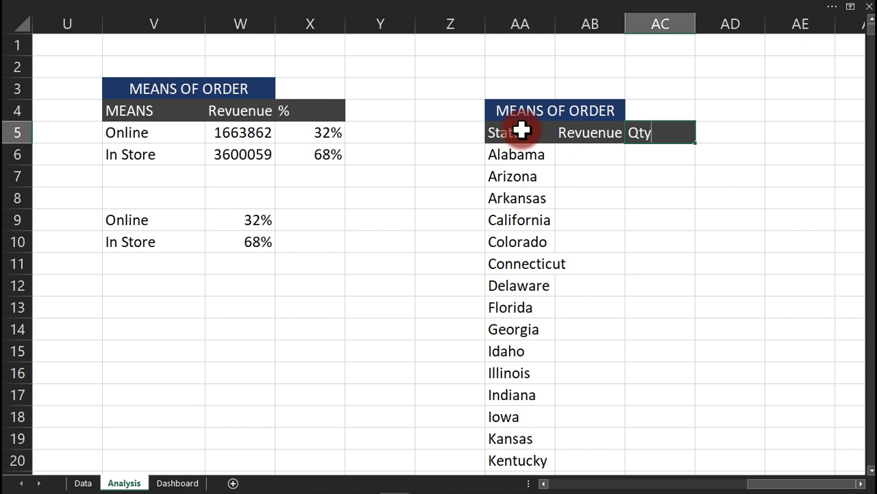
pyautogui.press('Return')
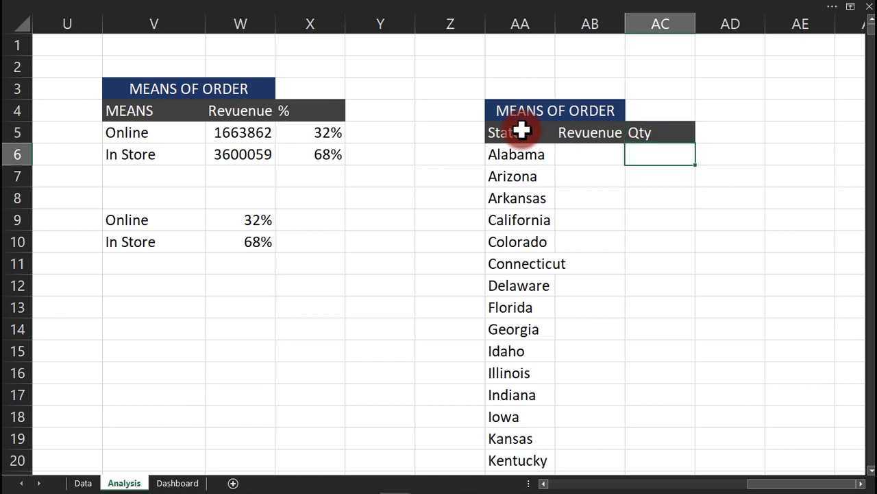
pyautogui.click(525, 113)
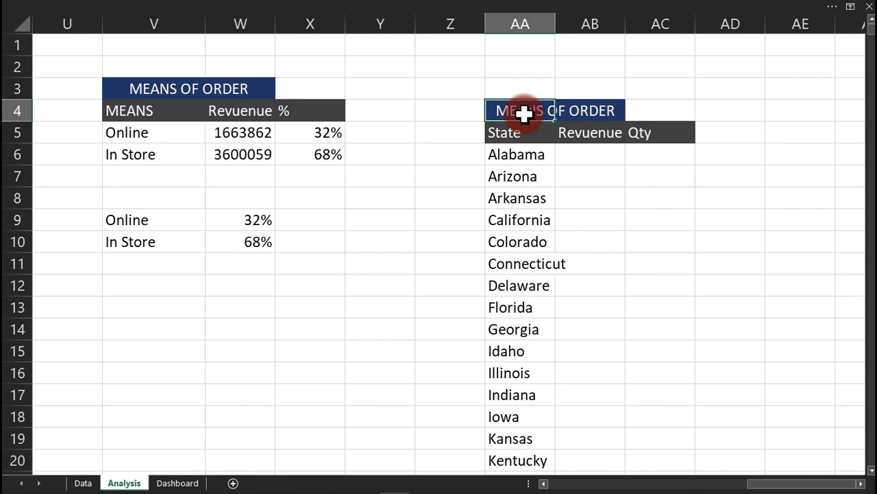
pyautogui.write('a')
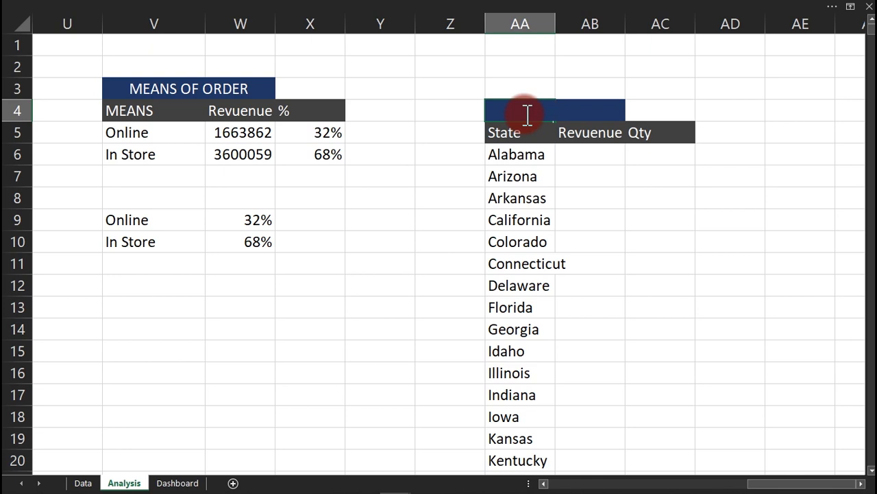
pyautogui.write('NALYSIS FOR SAL')
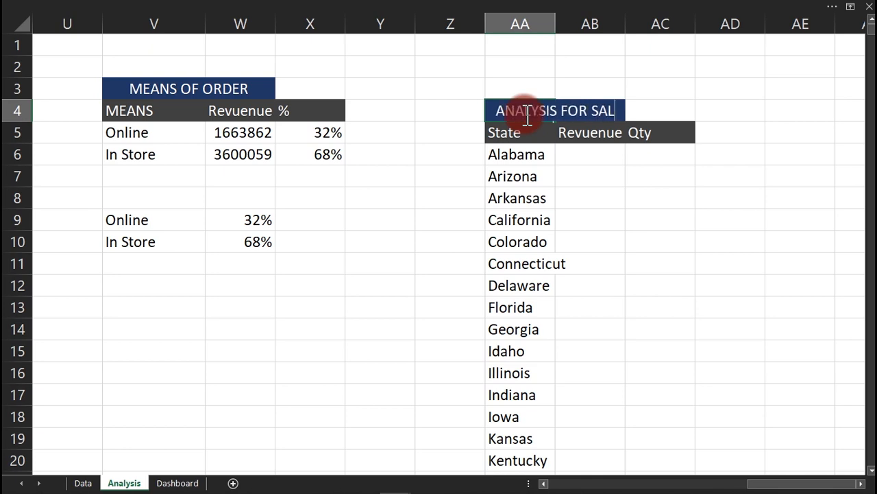
pyautogui.write('ES STATES')
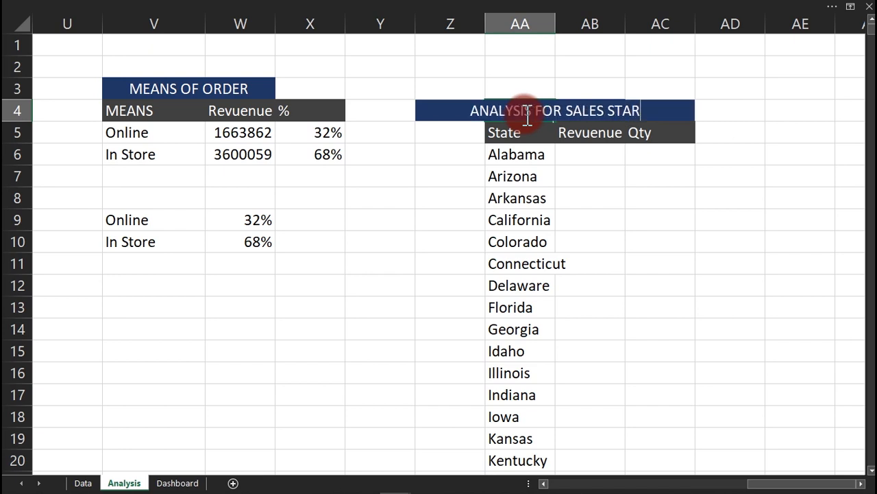
pyautogui.press('Return')
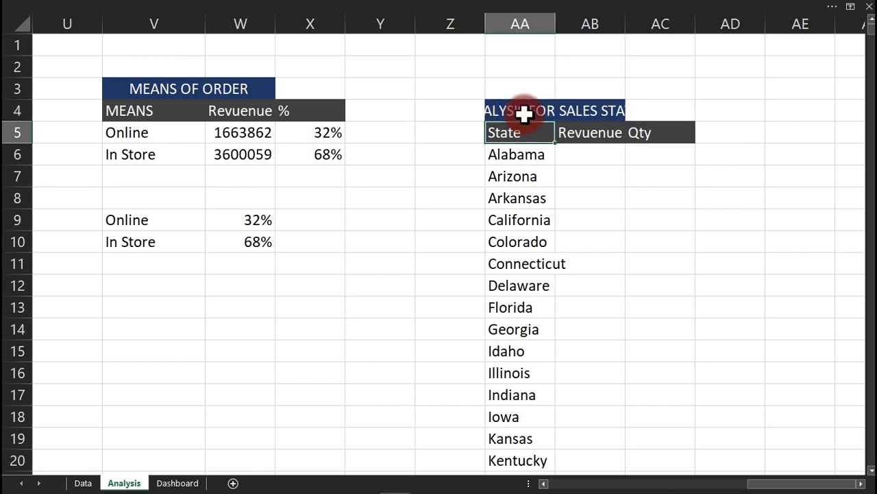
pyautogui.doubleClick(556, 22)
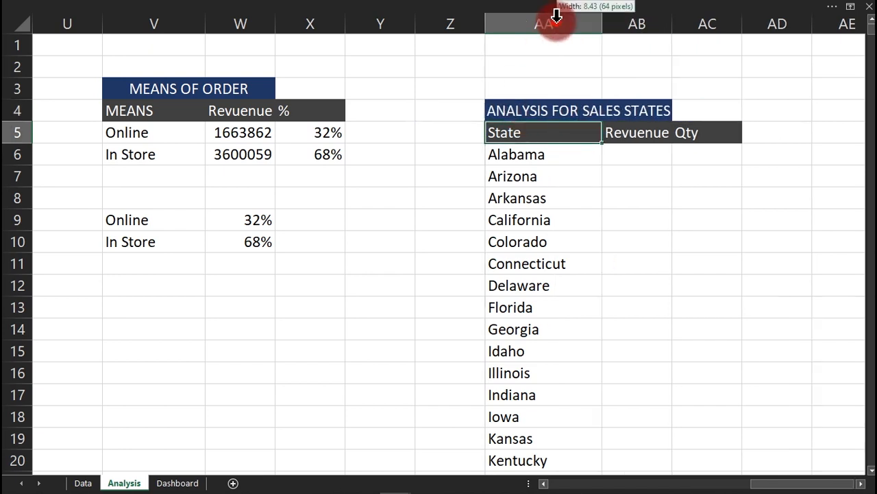
# Format-paint the title cell's style onto AC4 so the banner spans AA4:AC4.
pyautogui.click(513, 111)
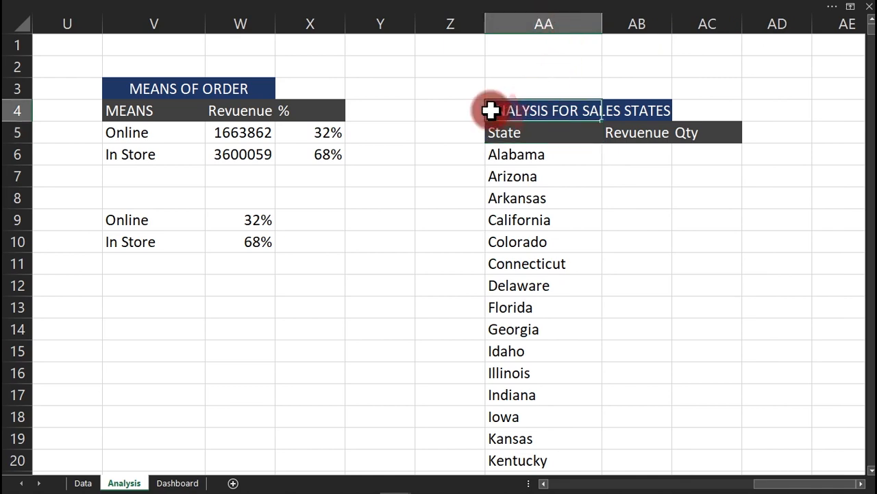
pyautogui.click(180, 8)
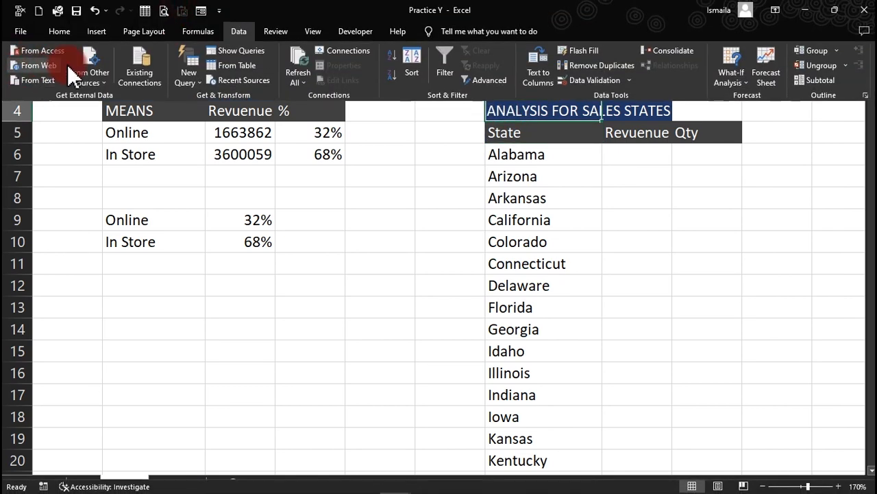
pyautogui.click(60, 31)
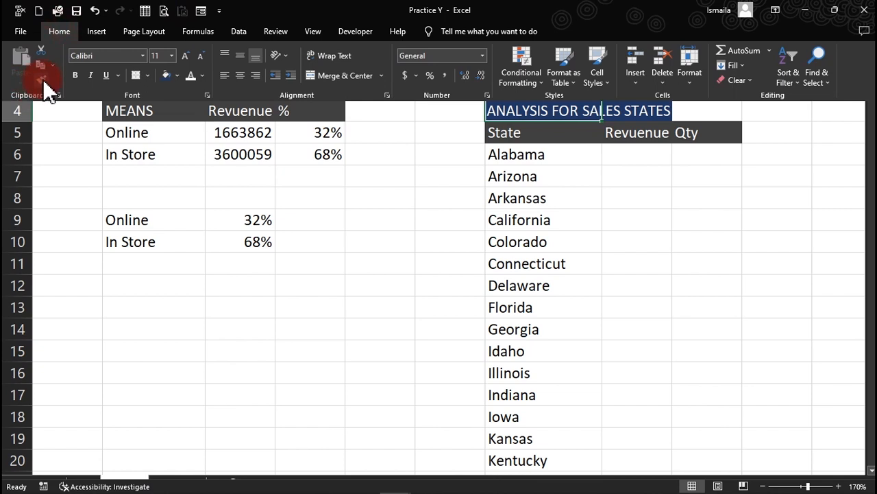
pyautogui.click(42, 79)
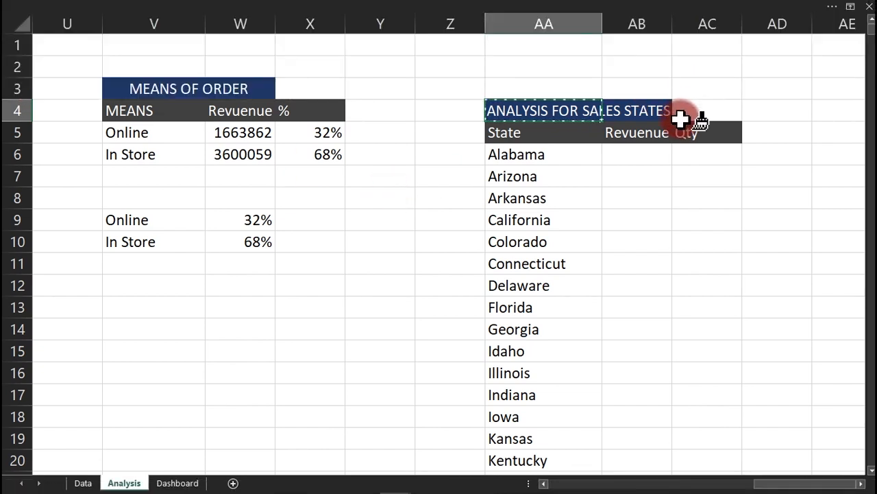
pyautogui.click(680, 118)
pyautogui.click(695, 244)
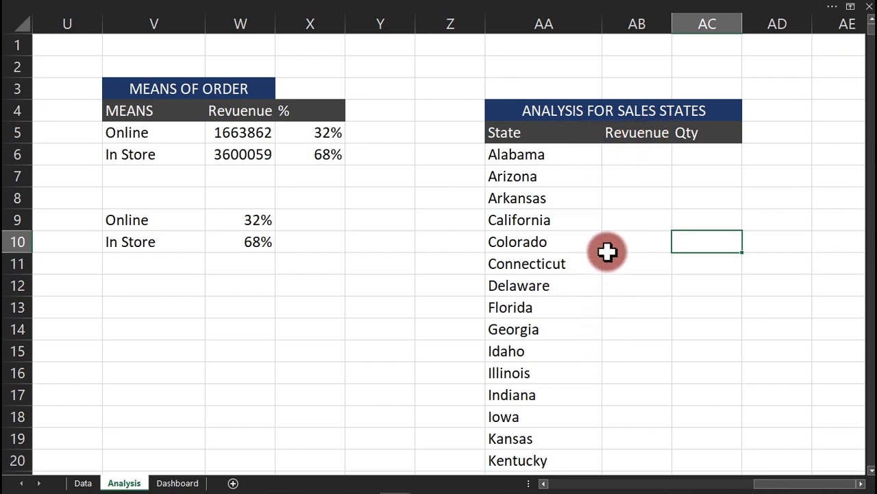
# Start a SUMIFS in AB6 summing Data!E:E where Data!A:A matches the year in $D$5.
pyautogui.click(647, 158)
pyautogui.hscroll(-1, 658, 168)
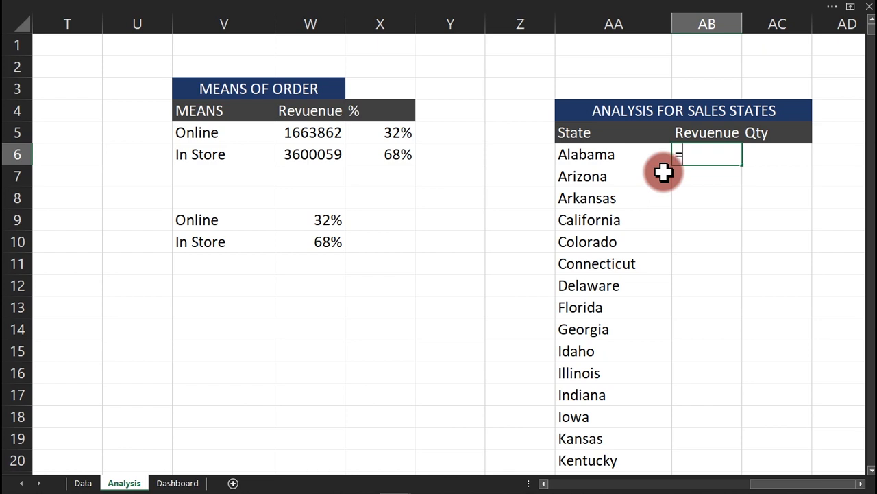
pyautogui.write('=SUM')
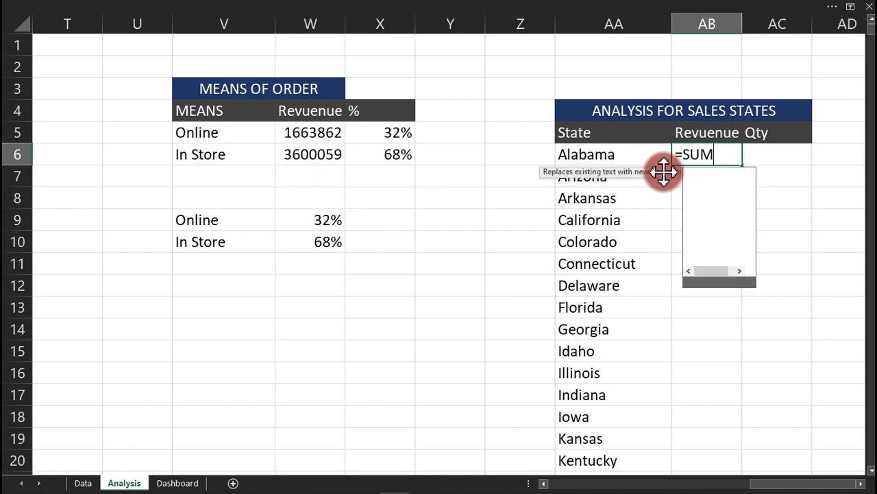
pyautogui.write('IFS(')
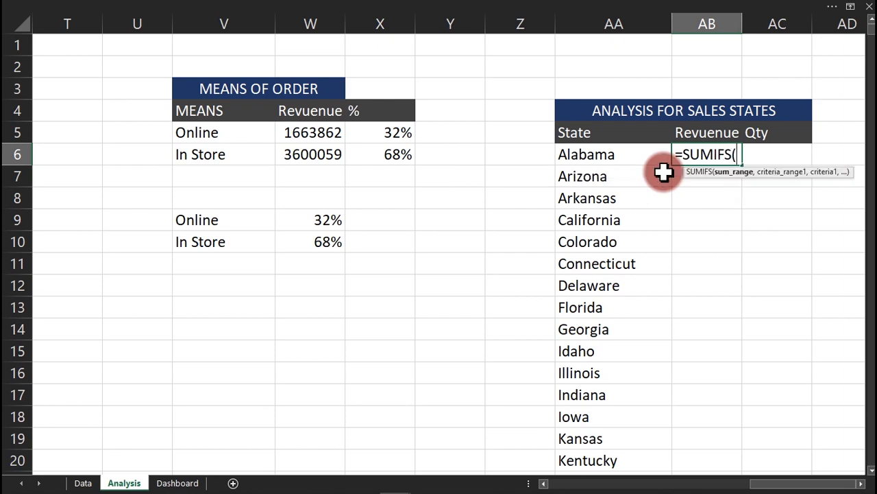
pyautogui.click(80, 482)
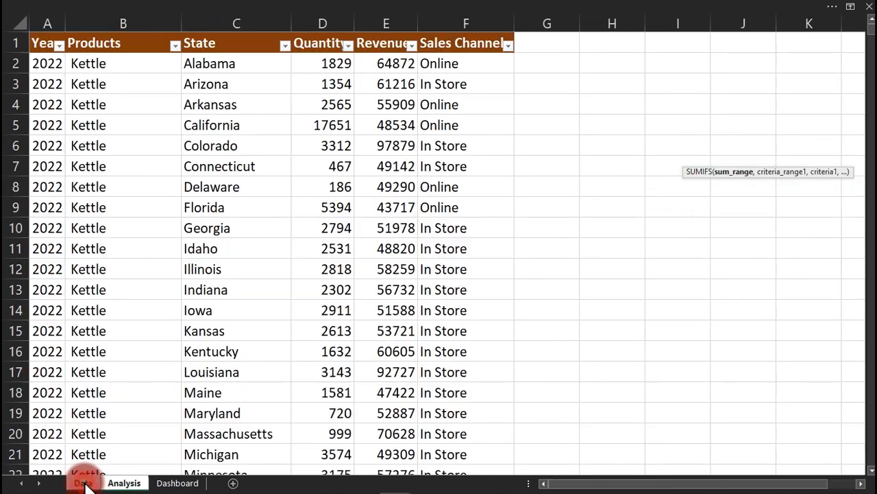
pyautogui.click(384, 23)
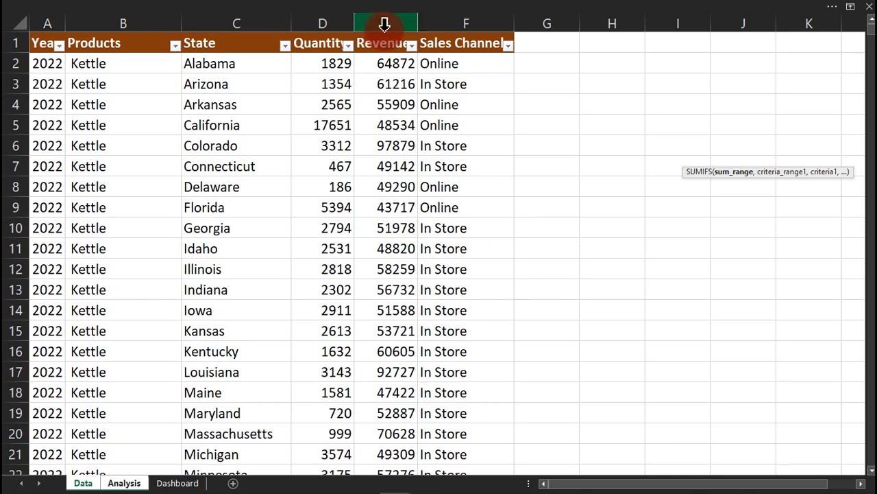
pyautogui.write(',')
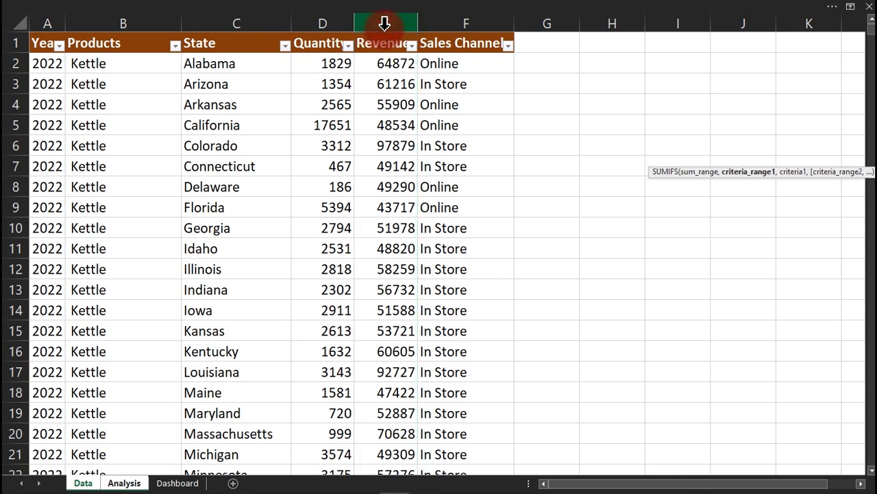
pyautogui.click(52, 23)
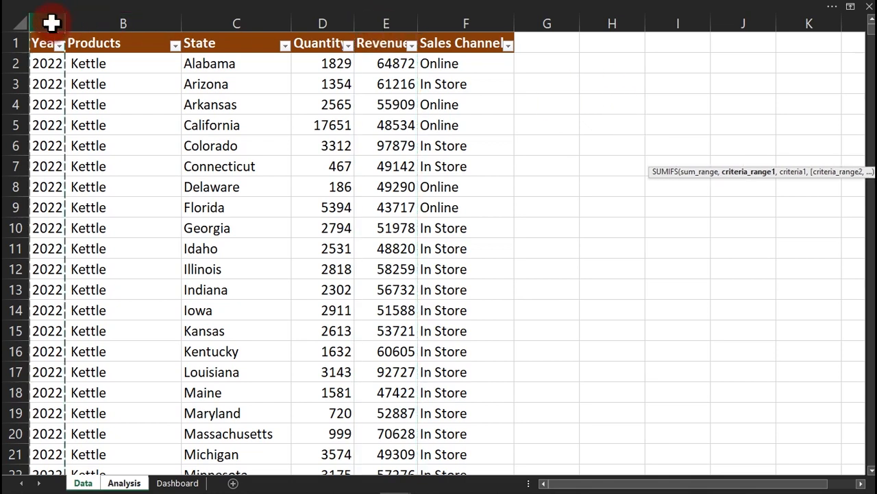
pyautogui.write(',')
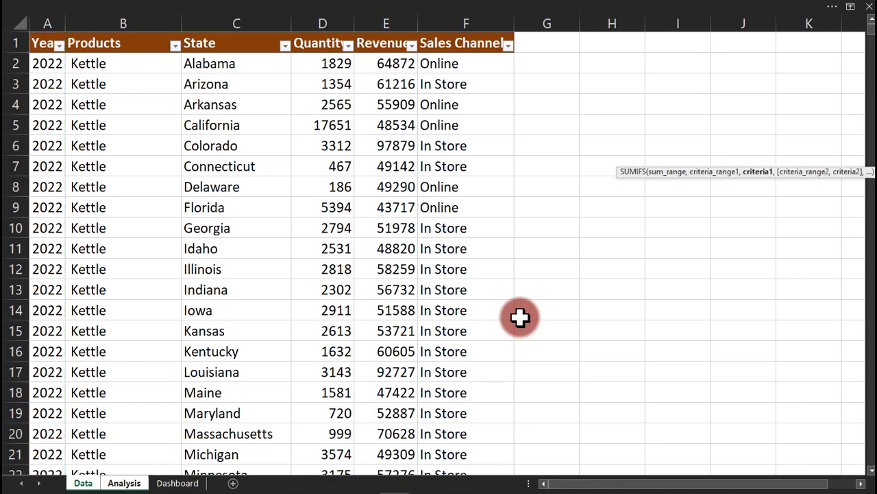
pyautogui.click(123, 484)
pyautogui.moveTo(783, 484); pyautogui.dragTo(497, 483)
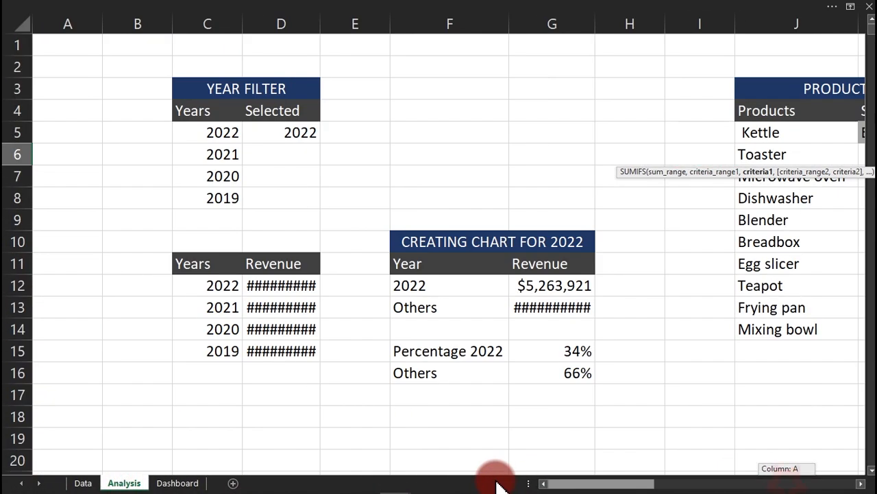
pyautogui.click(300, 132)
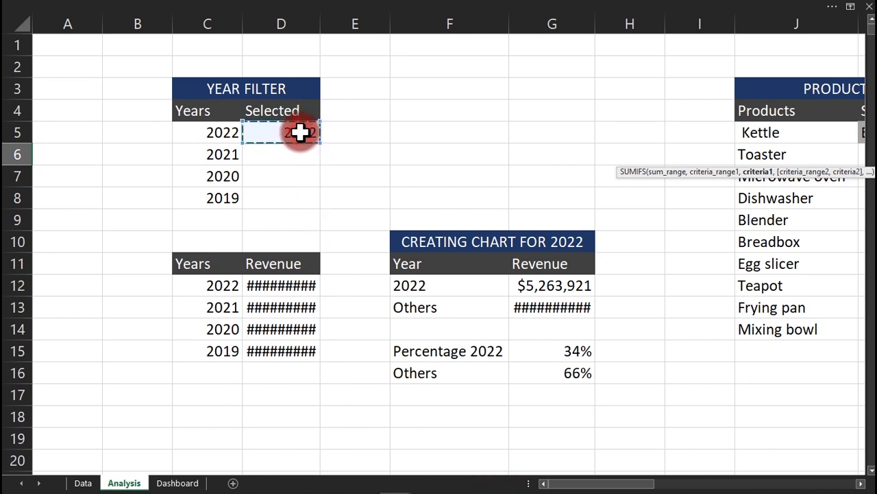
pyautogui.press('F4')
pyautogui.write(',Data!A:A,Analysis!$D$5,')
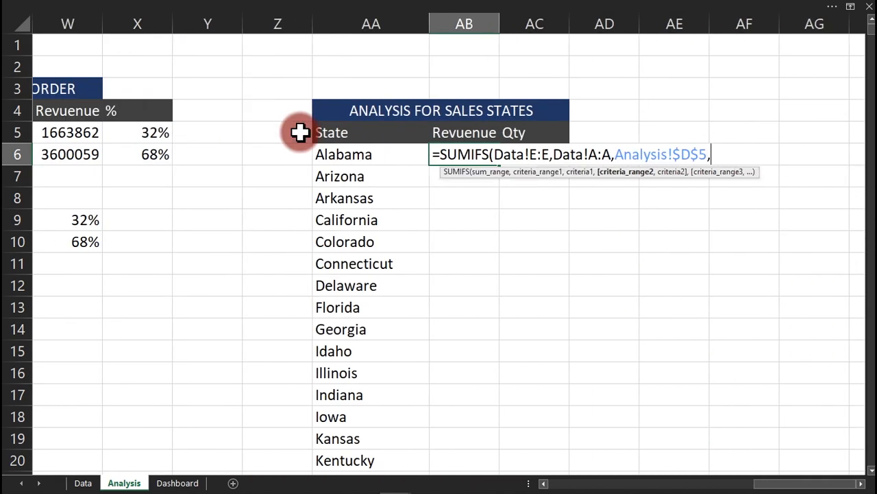
# Add the product criterion: Data!B:B matching the selected product in $K$5.
pyautogui.click(86, 483)
pyautogui.click(114, 17)
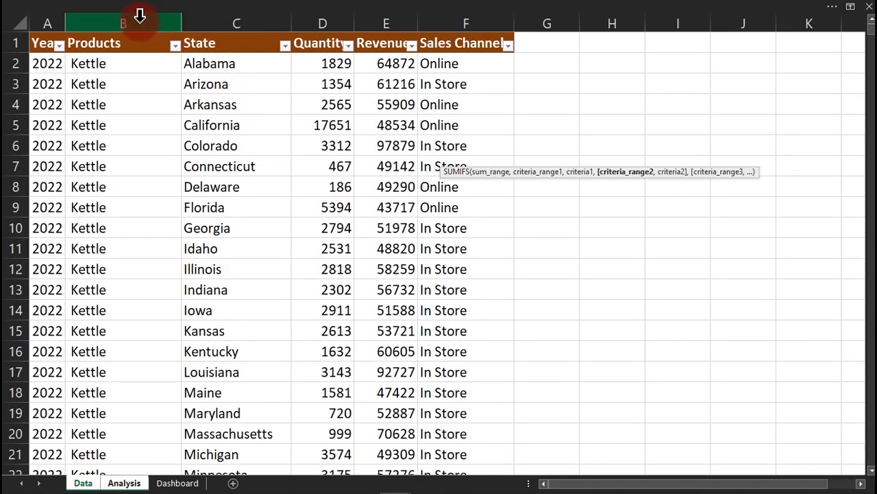
pyautogui.write(',')
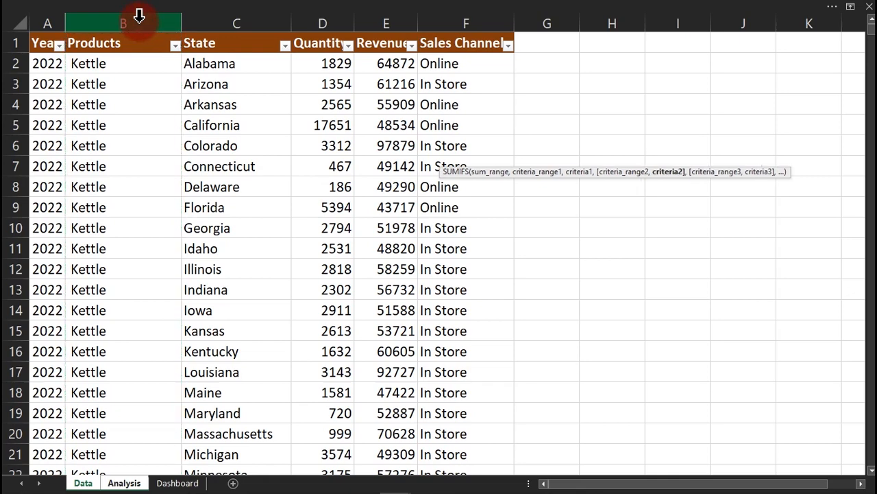
pyautogui.click(122, 482)
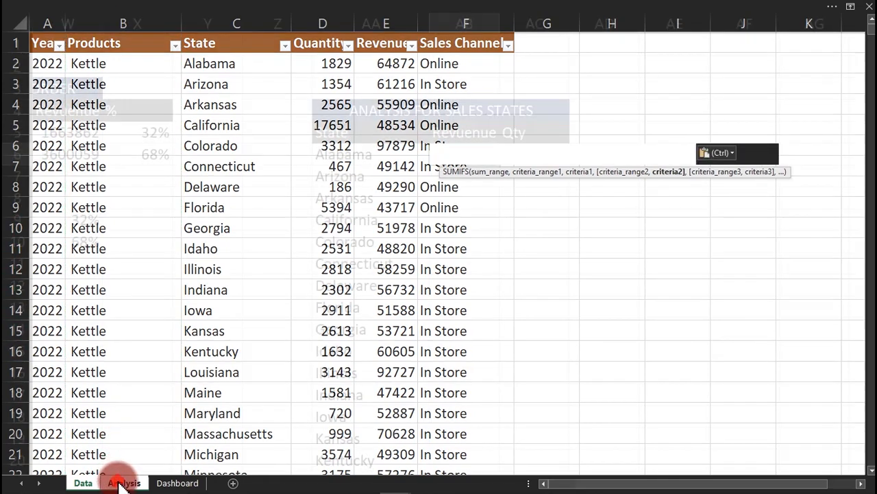
pyautogui.moveTo(773, 483); pyautogui.dragTo(637, 484)
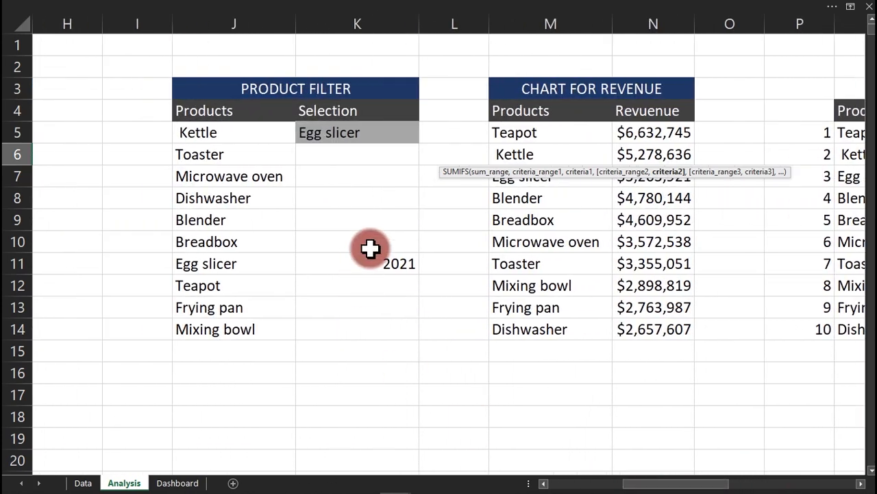
pyautogui.click(354, 133)
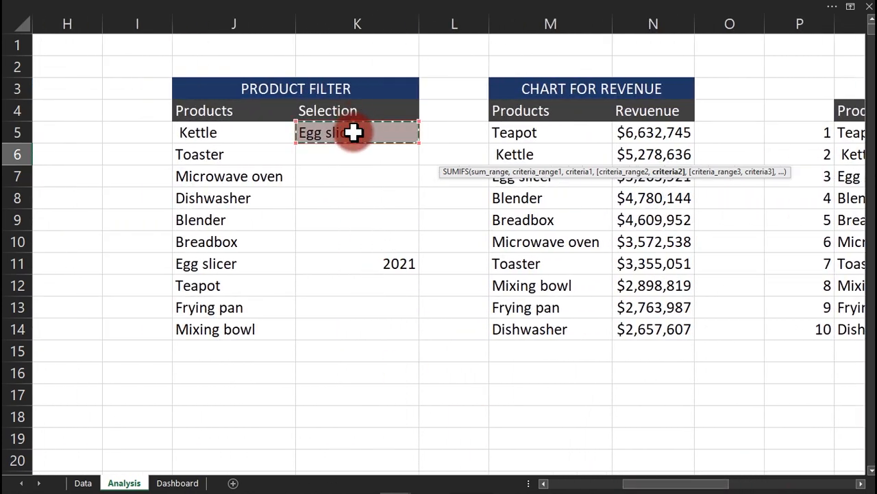
pyautogui.press('F4')
pyautogui.write(',')
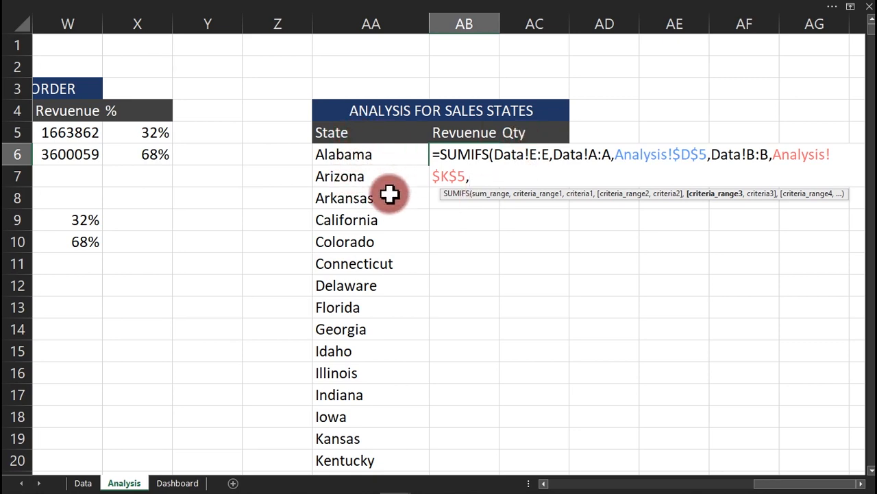
# Add the state criterion Data!C:C matching AA6 and commit the formula, giving 68111.
pyautogui.click(83, 482)
pyautogui.click(233, 23)
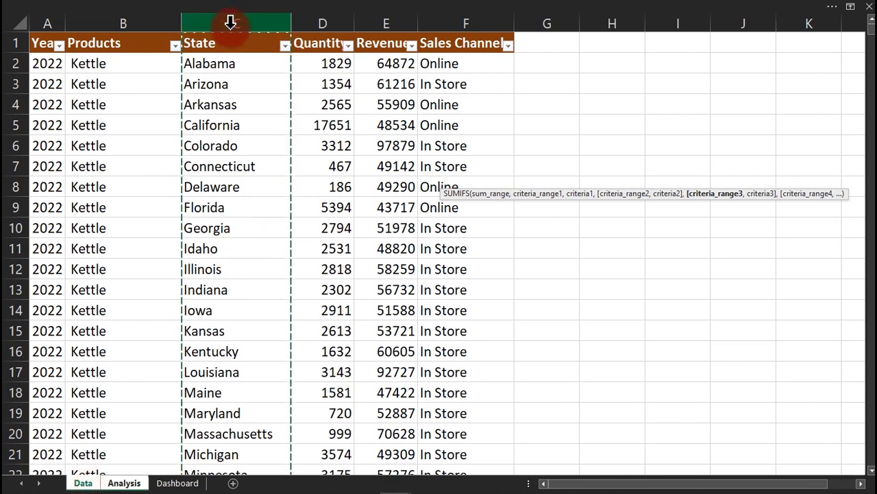
pyautogui.write(',')
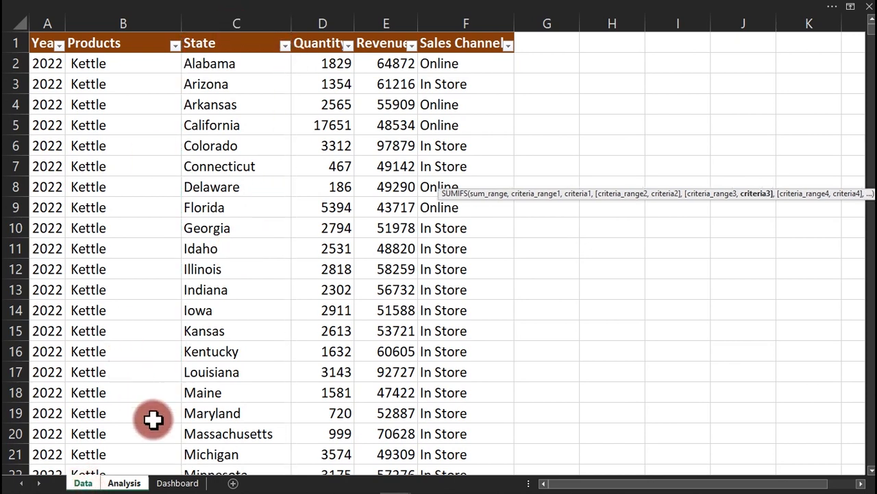
pyautogui.click(125, 483)
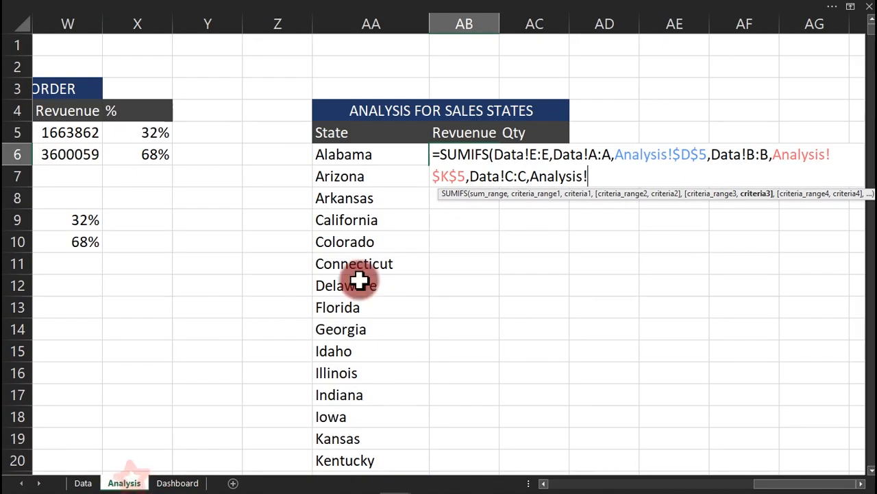
pyautogui.click(359, 156)
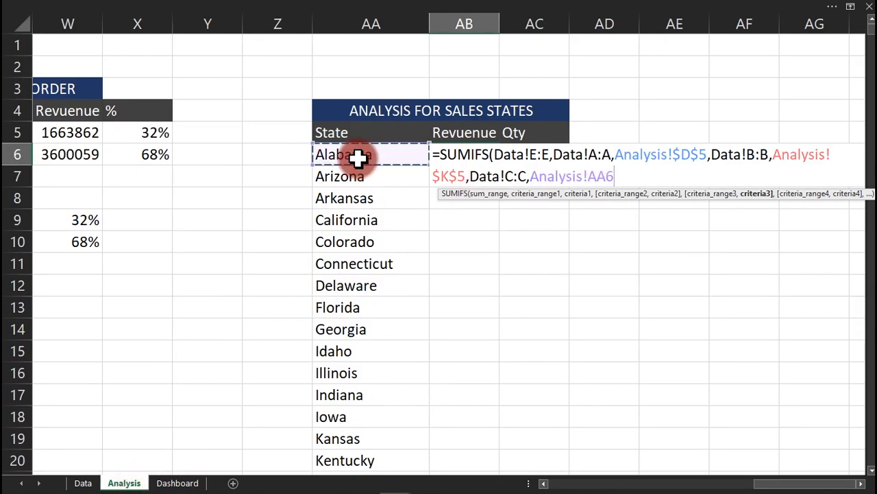
pyautogui.write(')')
pyautogui.press('Return')
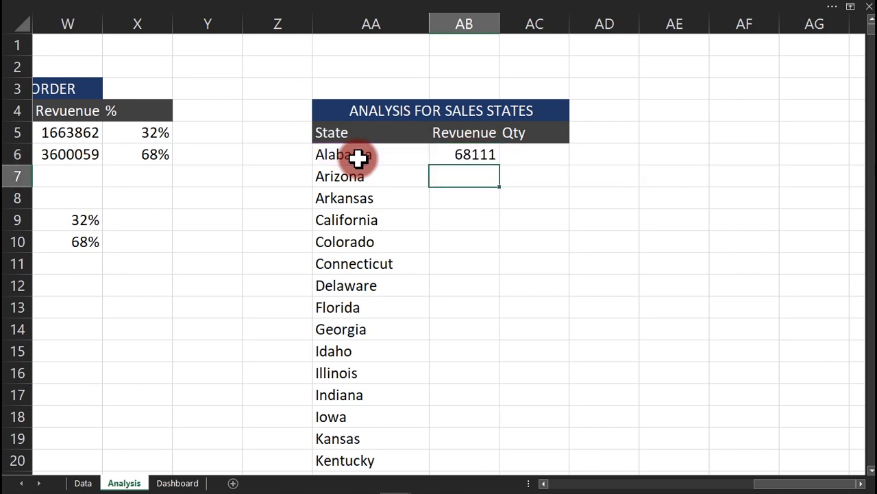
# Fill the SUMIFS down for every state and format revenue as currency with 0 decimals.
pyautogui.click(479, 156)
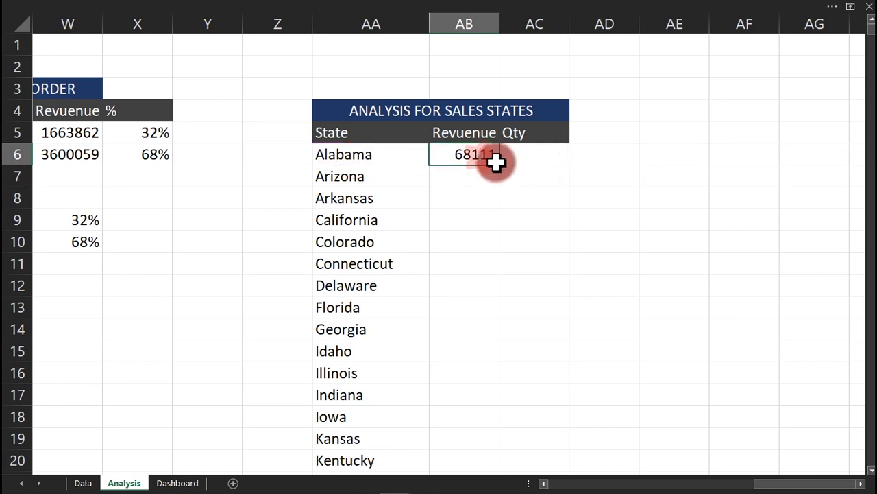
pyautogui.doubleClick(500, 166)
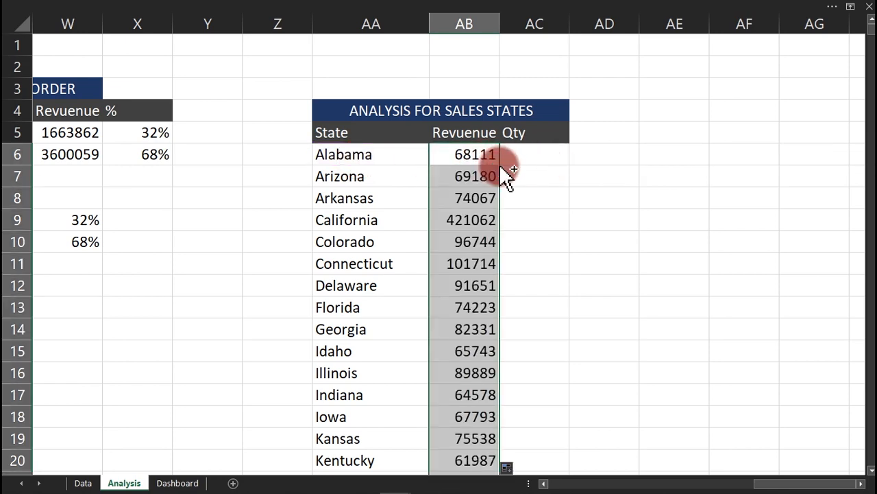
pyautogui.hotkey('ctrl', '1')
pyautogui.click(219, 183)
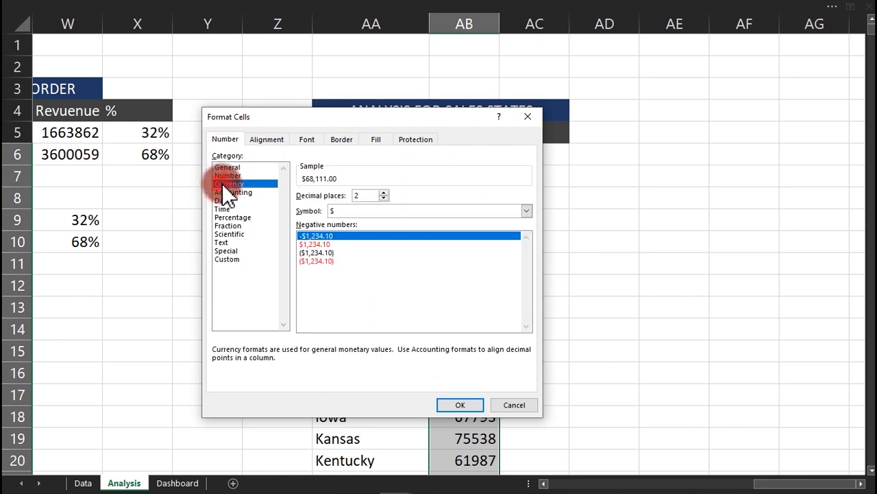
pyautogui.click(384, 199)
pyautogui.click(385, 199)
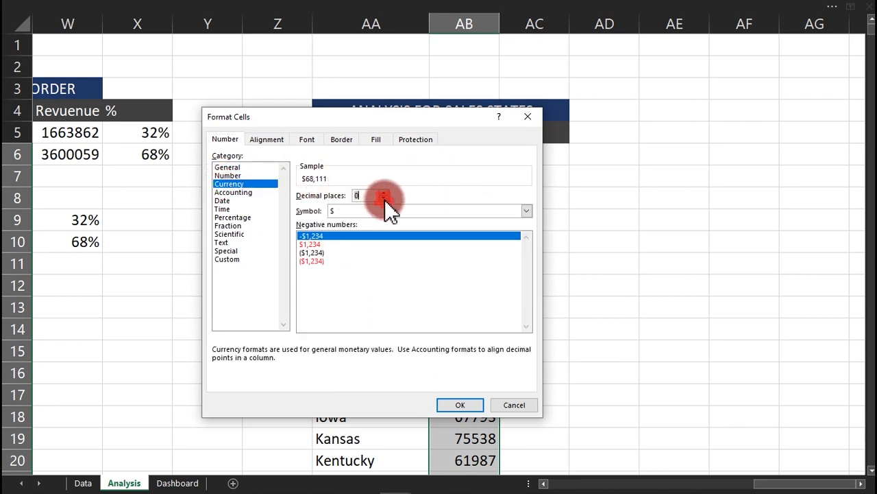
pyautogui.click(457, 404)
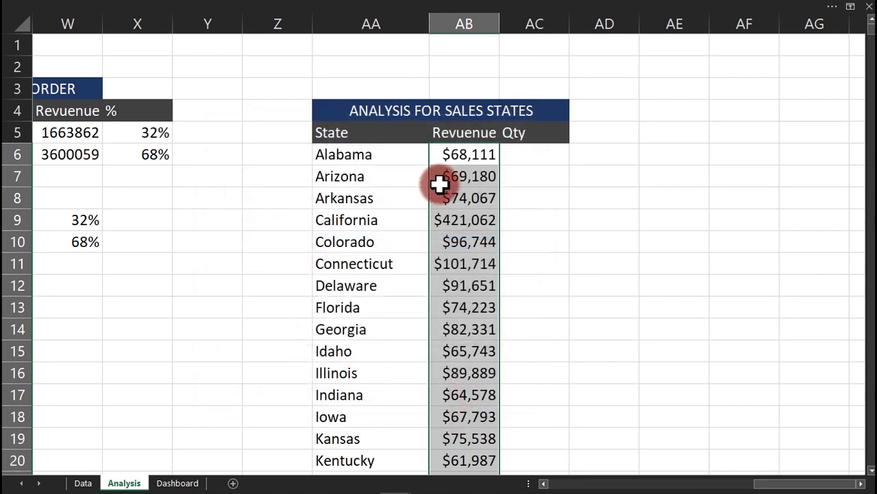
# Select the full SUMIFS formula text in AB6 and recommit it.
pyautogui.doubleClick(468, 155)
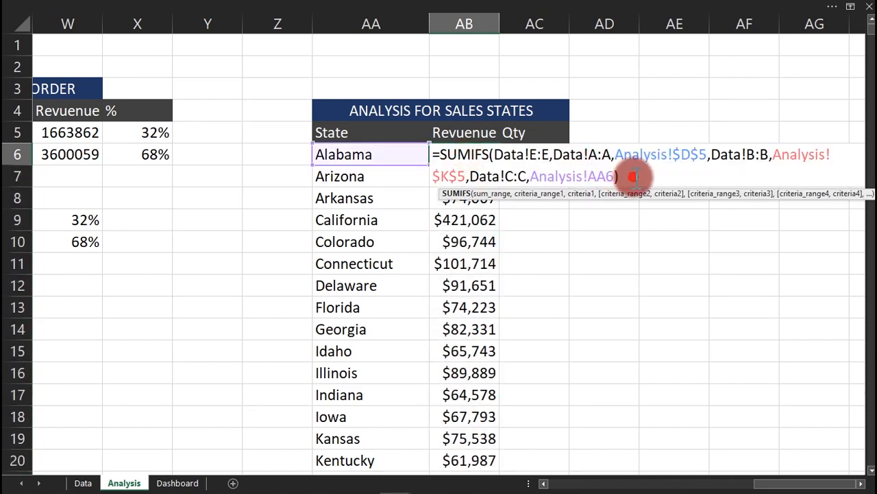
pyautogui.moveTo(621, 176); pyautogui.dragTo(423, 151)
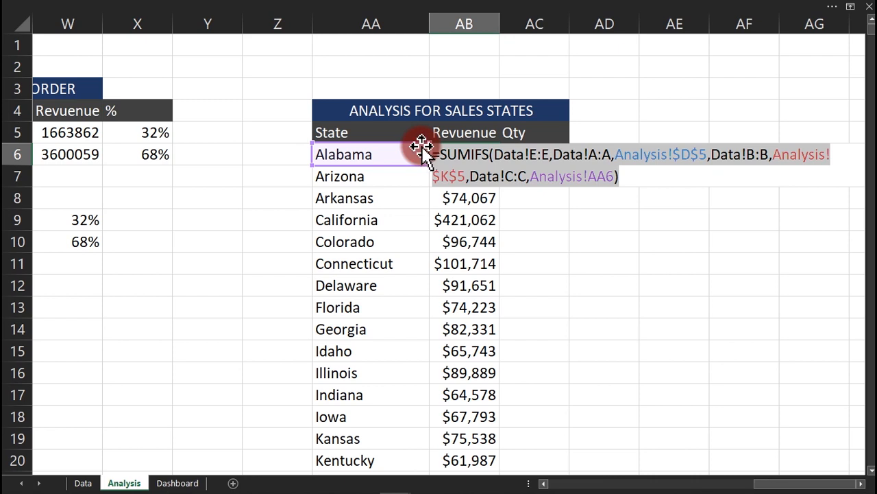
pyautogui.hotkey('ctrl', 'Return')
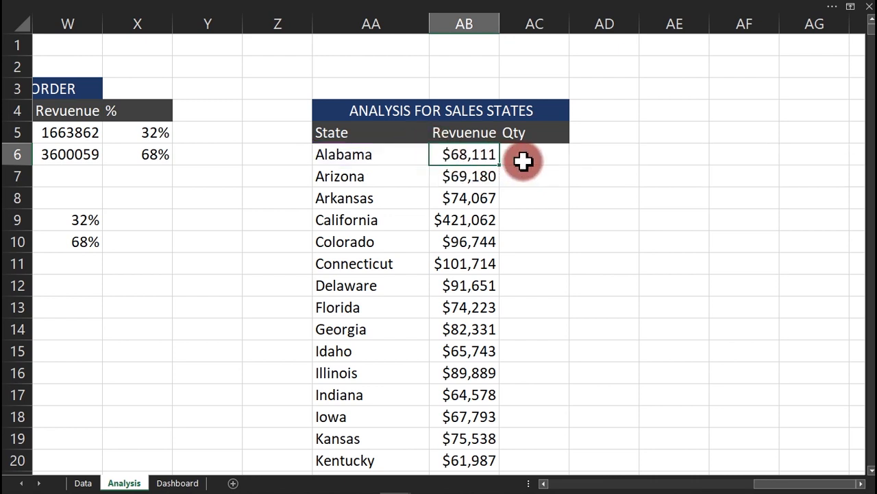
# Paste the revenue formula into Alabama's Qty cell AC6 and check the Quantity column on the Data sheet.
pyautogui.click(523, 160)
pyautogui.hotkey('ctrl', 'v')
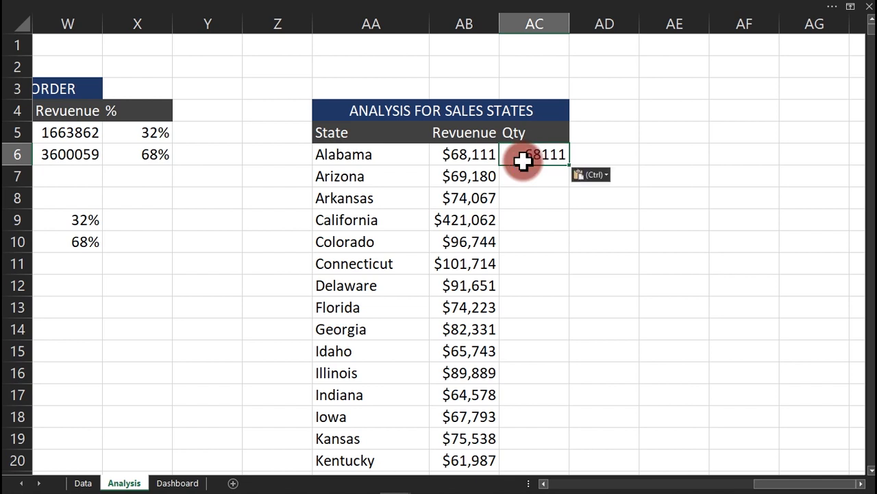
pyautogui.click(83, 482)
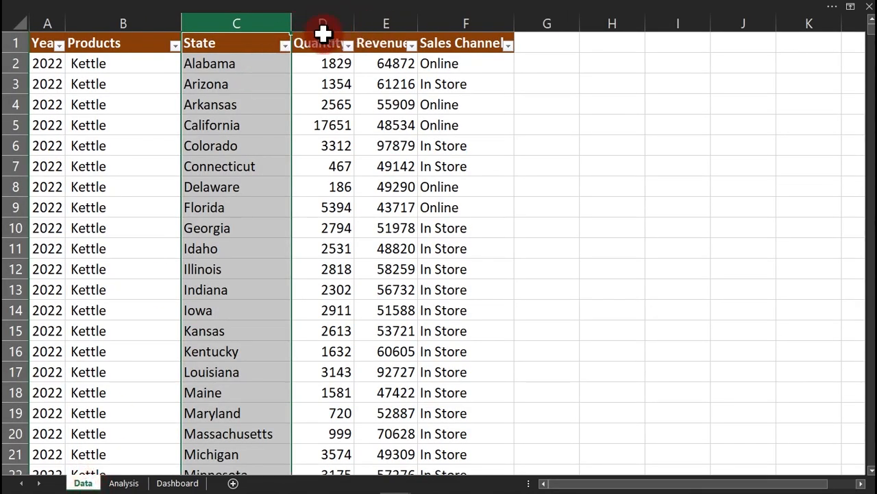
pyautogui.click(323, 32)
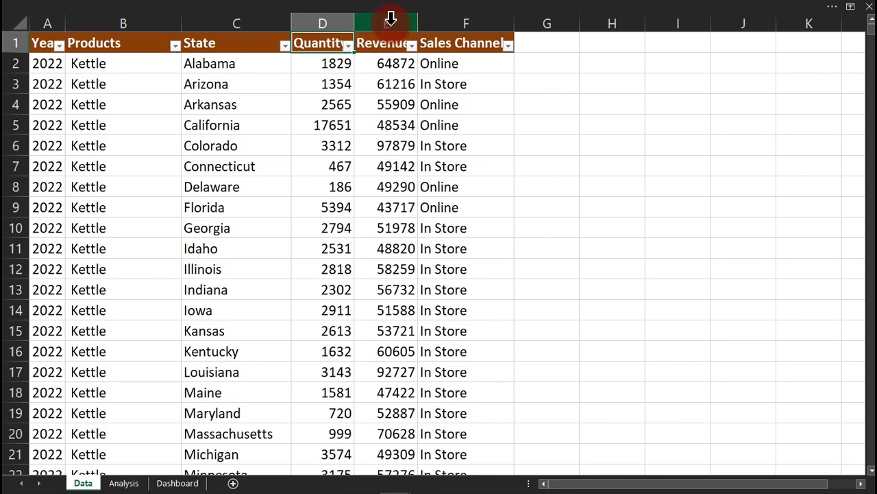
pyautogui.click(124, 482)
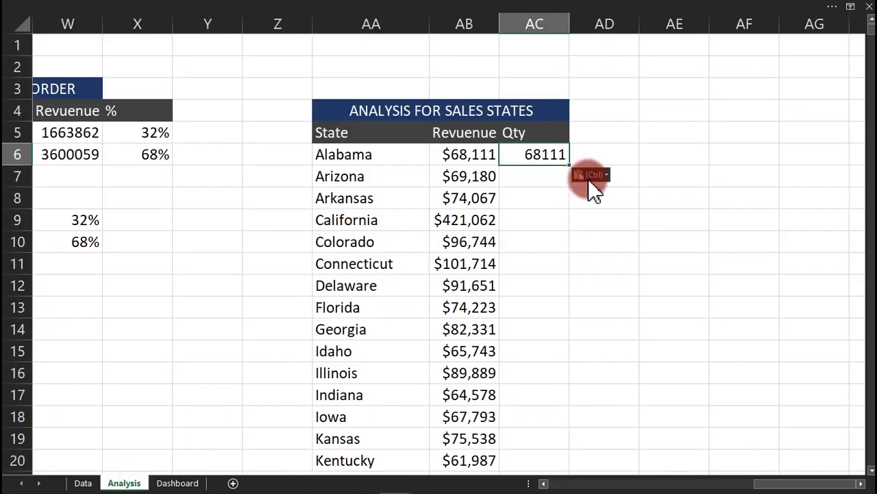
# Change the sum range from Data!E:E to Data!D:D so Alabama's Qty reads 22875.
pyautogui.doubleClick(539, 155)
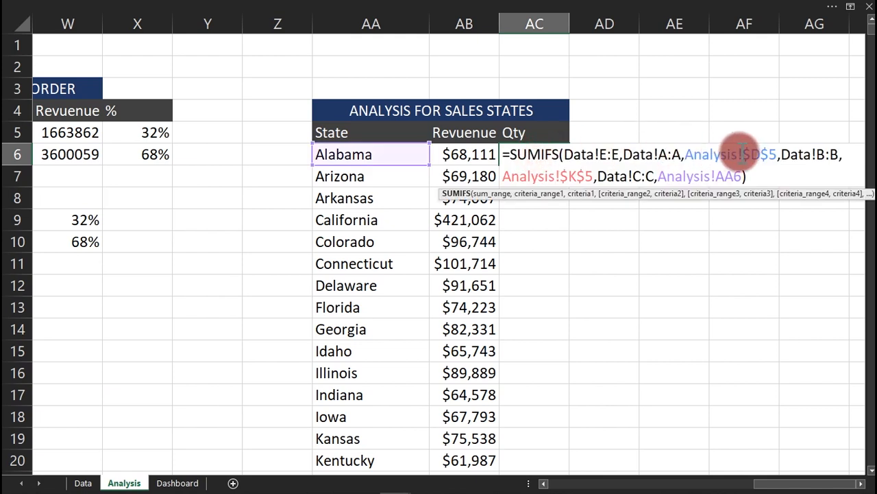
pyautogui.click(621, 153)
pyautogui.press('BackSpace')
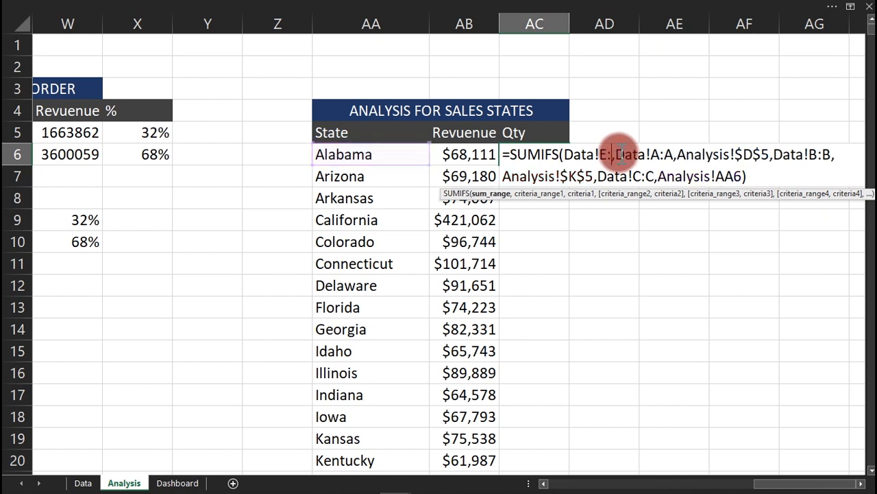
pyautogui.write('D')
pyautogui.press('Left')
pyautogui.press('Left')
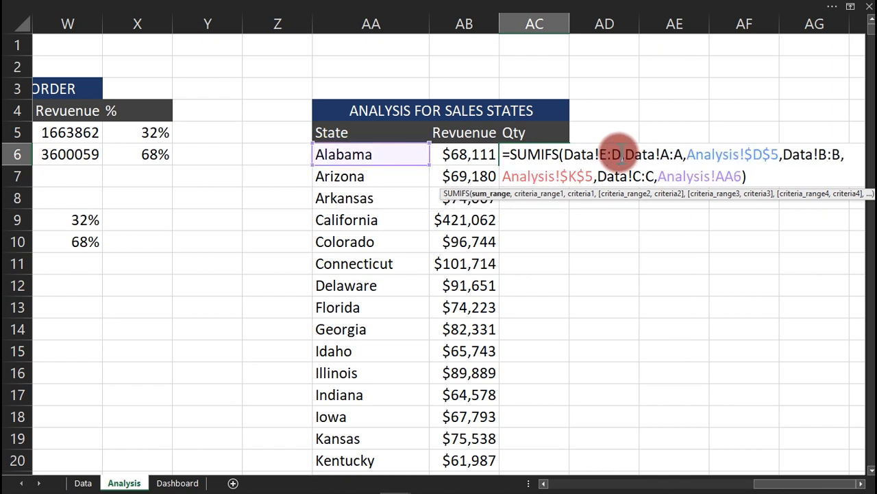
pyautogui.press('BackSpace')
pyautogui.write('D')
pyautogui.press('Return')
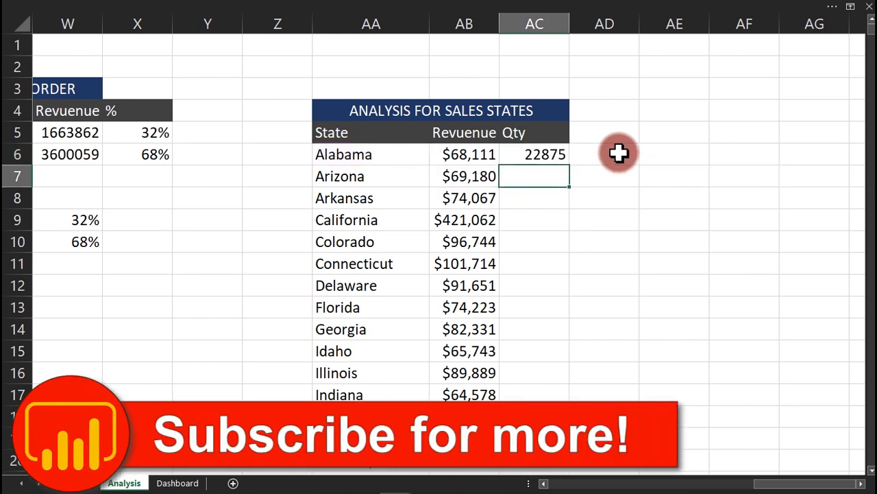
# Format AC6 as Number with 0 decimals and thousands separator, then fill it down for all states.
pyautogui.click(539, 154)
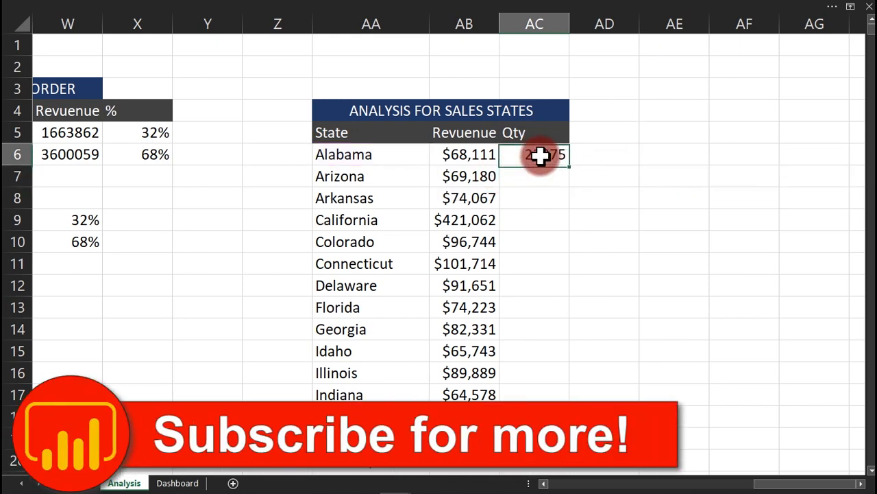
pyautogui.hotkey('ctrl', '1')
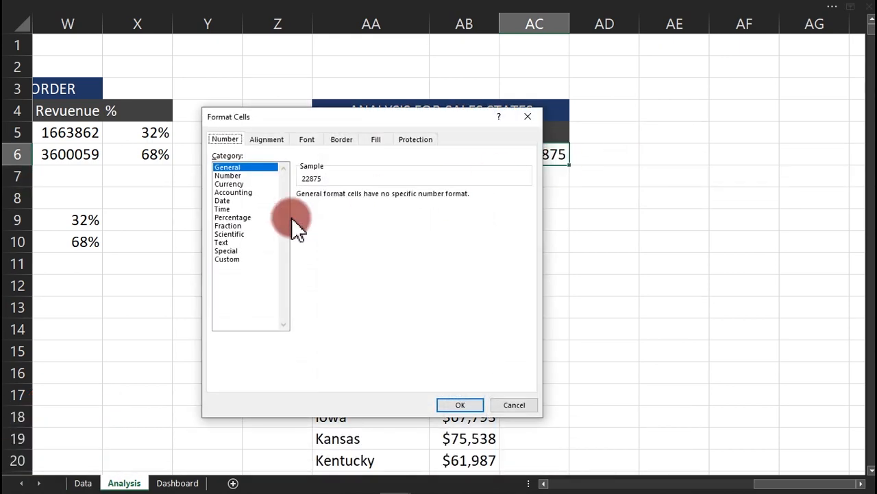
pyautogui.click(228, 176)
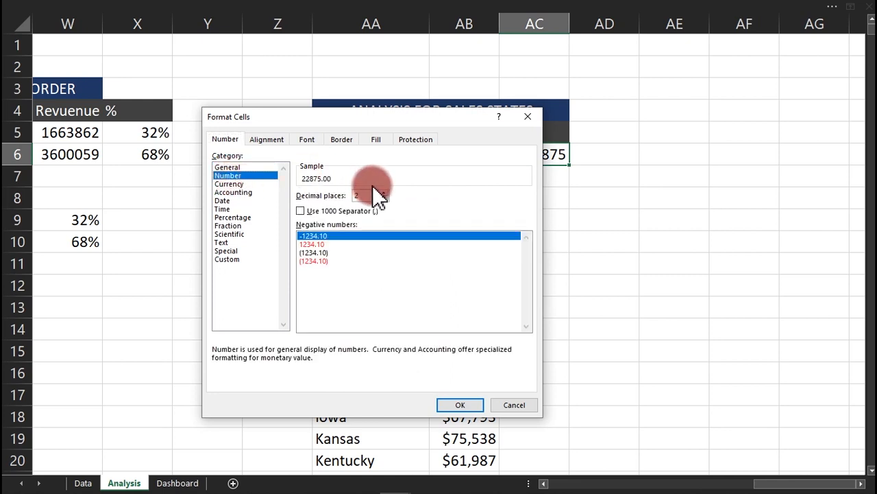
pyautogui.click(383, 199)
pyautogui.click(383, 199)
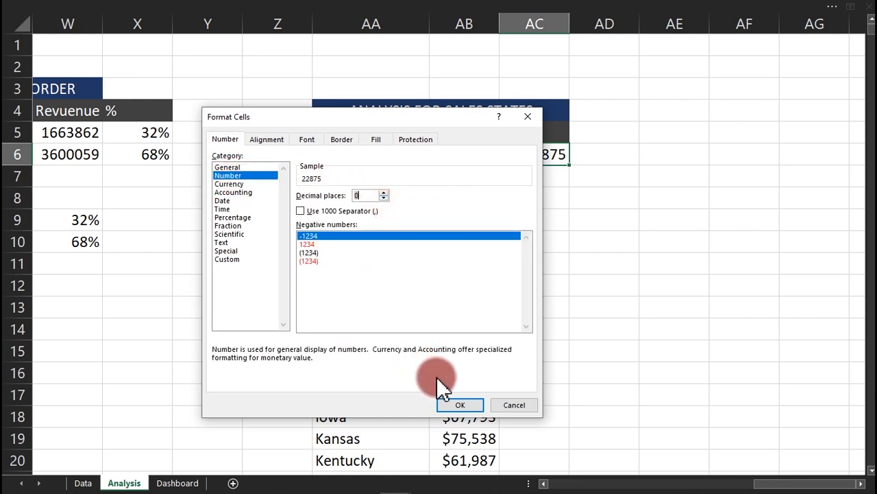
pyautogui.click(320, 207)
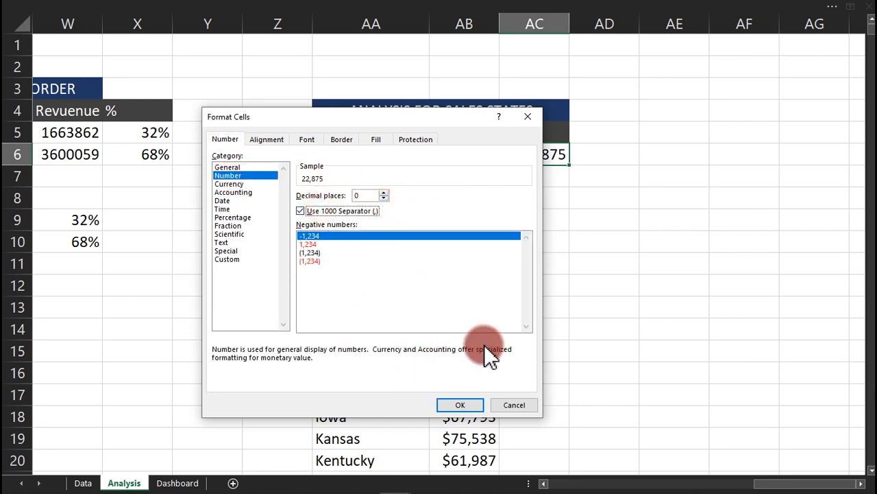
pyautogui.click(460, 405)
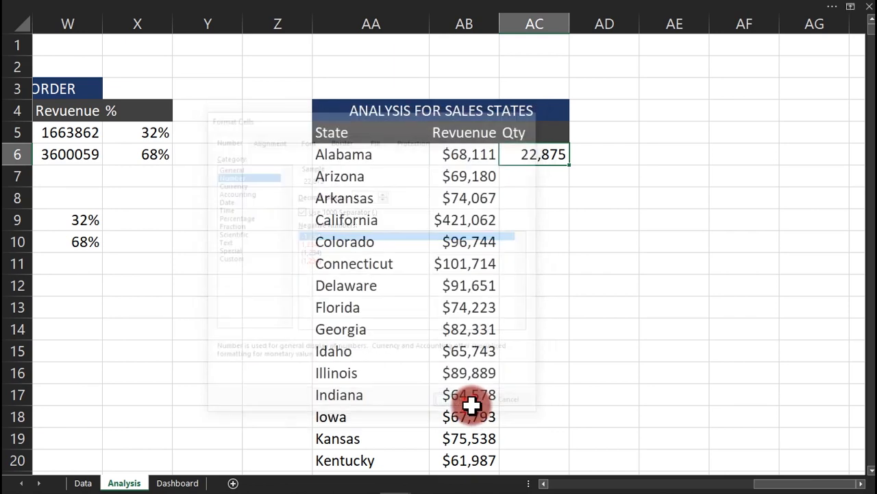
pyautogui.doubleClick(570, 166)
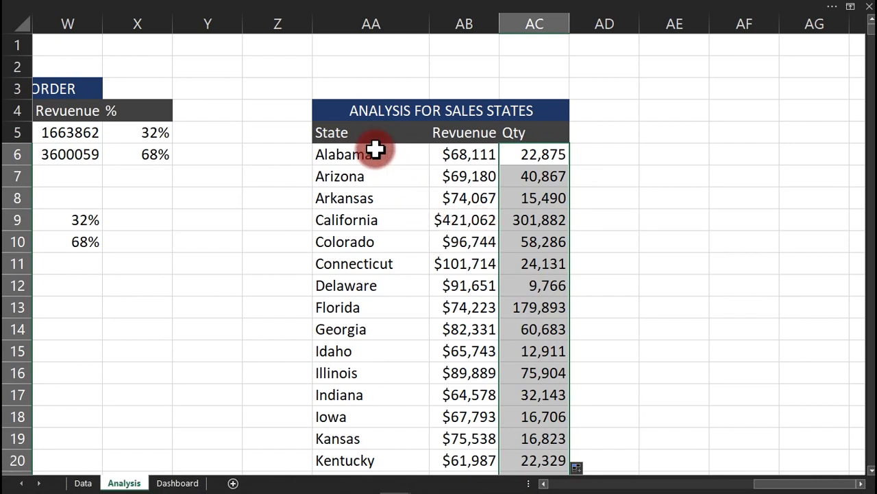
# Select the State and Revuenue columns from the headers down to the last state.
pyautogui.click(345, 132)
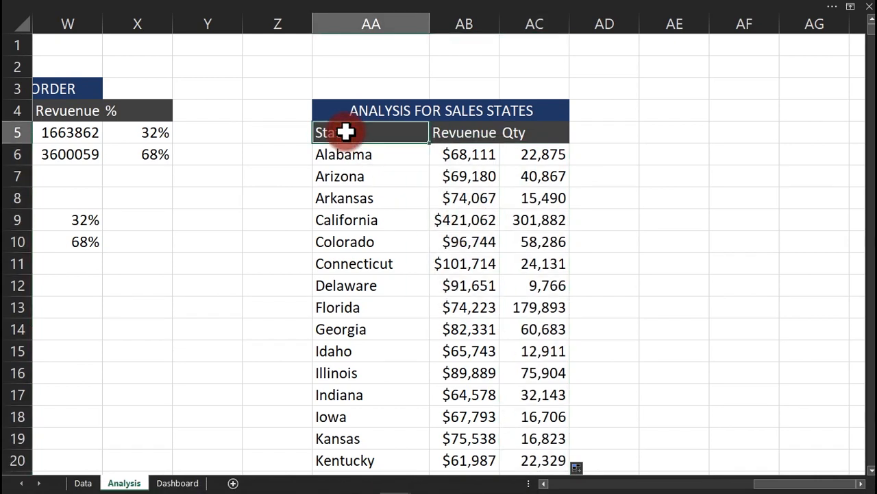
pyautogui.moveTo(345, 132); pyautogui.dragTo(452, 134)
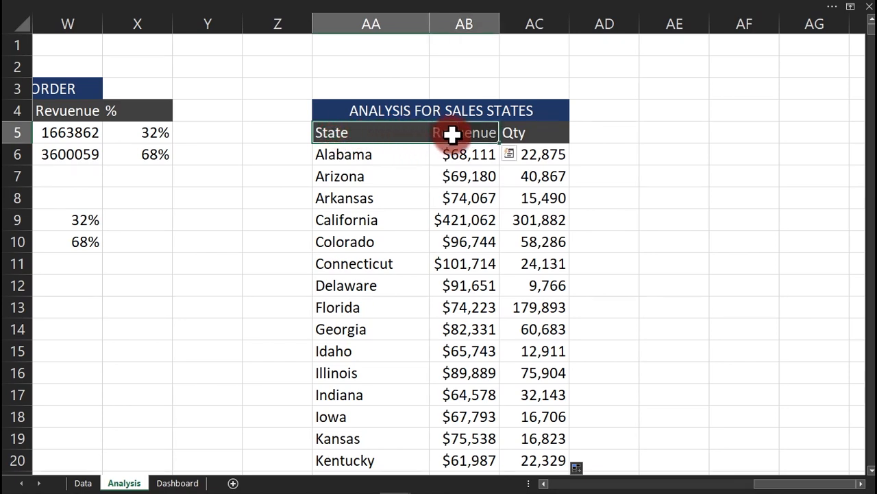
pyautogui.hotkey('ctrl', 'shift', 'Down')
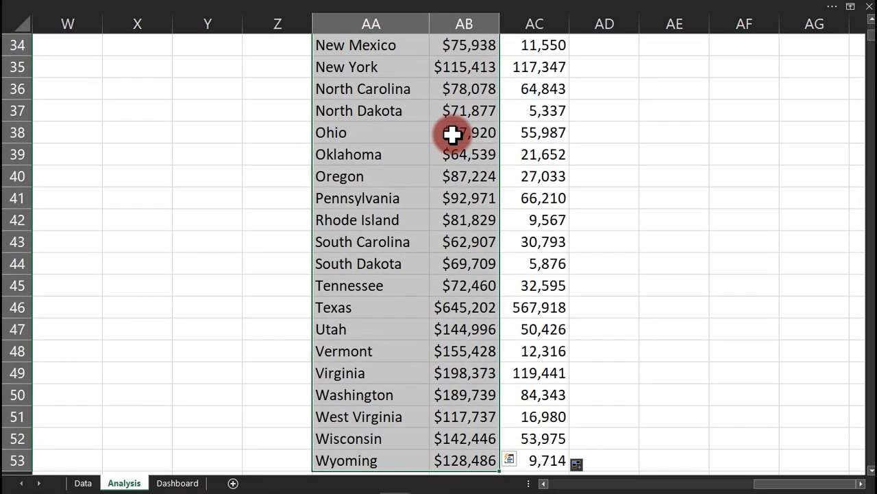
pyautogui.moveTo(871, 42); pyautogui.dragTo(869, 29)
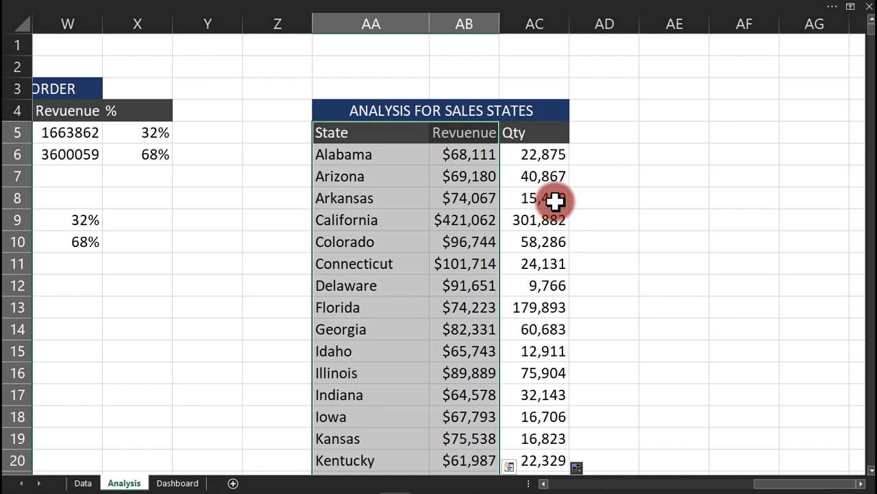
# Bring up the Insert ribbon's Maps chart list for the selected state revenue data.
pyautogui.click(456, 11)
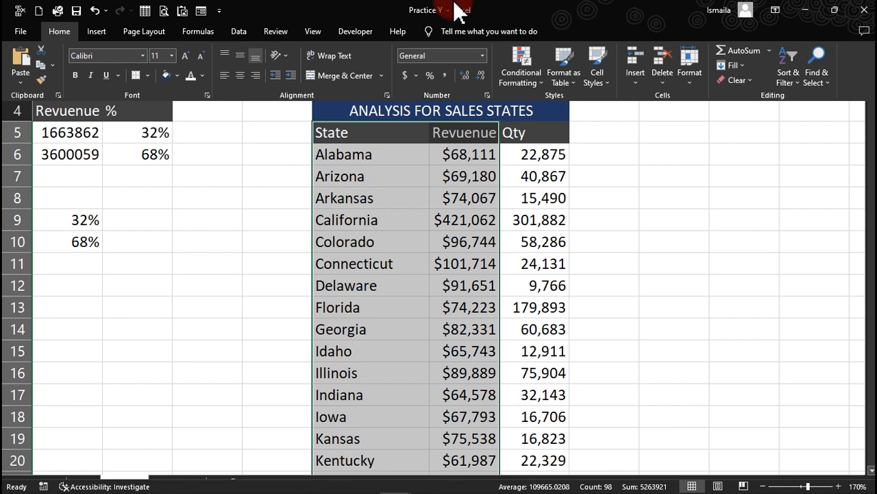
pyautogui.click(97, 32)
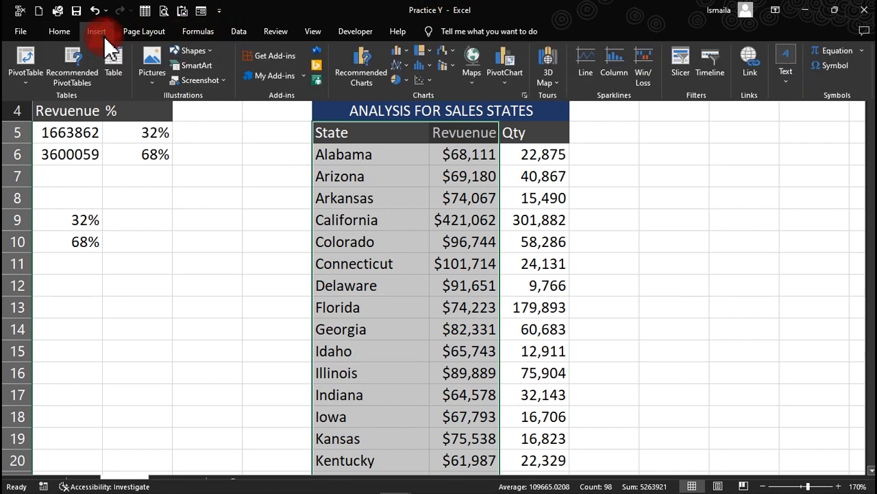
pyautogui.click(471, 81)
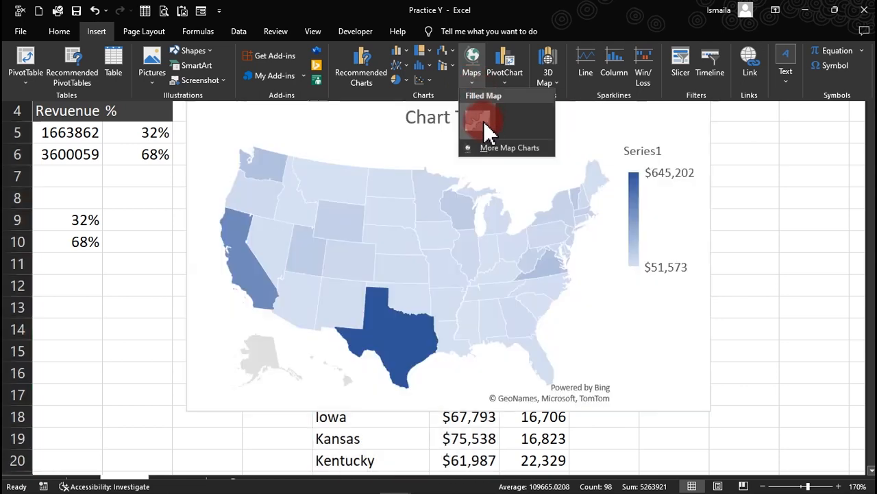
# Insert a Filled Map and drag it left so its top sits near row 7.
pyautogui.click(483, 120)
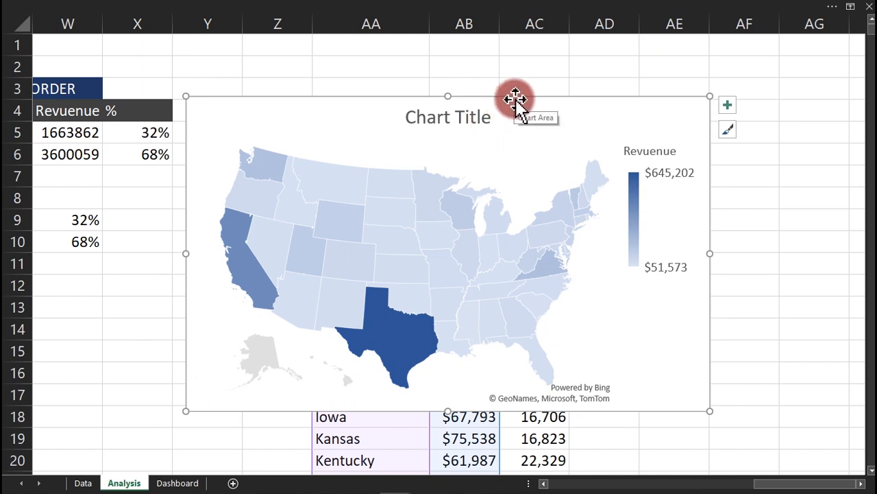
pyautogui.moveTo(514, 96); pyautogui.dragTo(270, 172)
pyautogui.moveTo(384, 483)
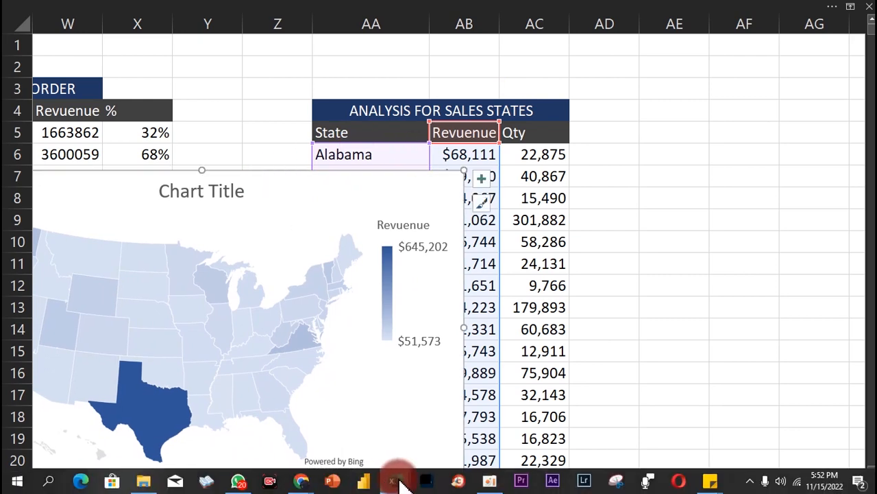
# On the finished dashboard, toggle the map, switch product to Egg slicer then Kettle, ending on Total Qty Sold.
pyautogui.click(356, 466)
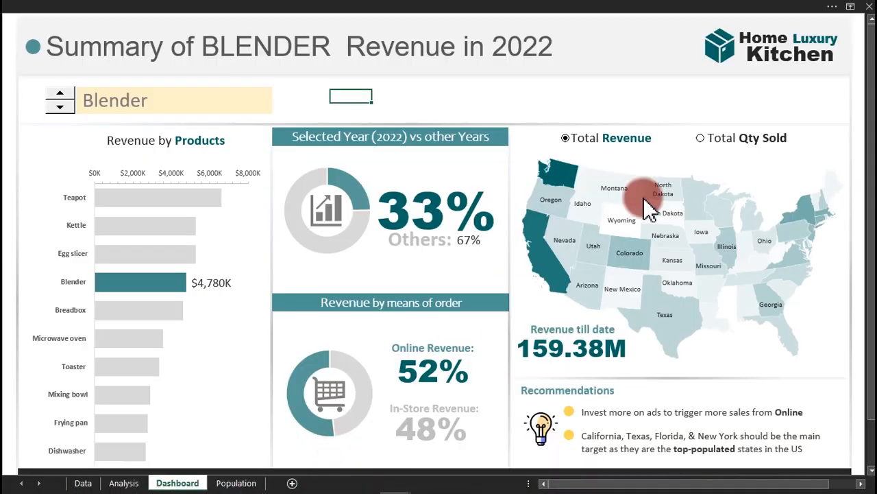
pyautogui.click(718, 139)
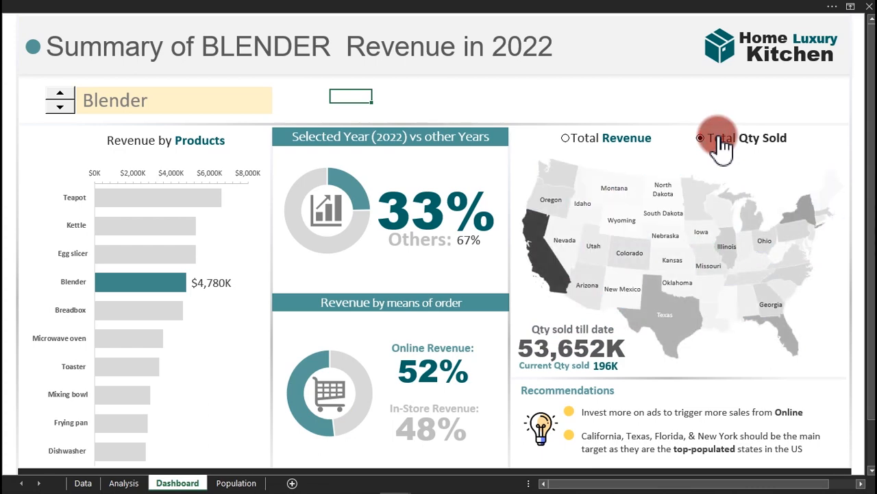
pyautogui.click(604, 144)
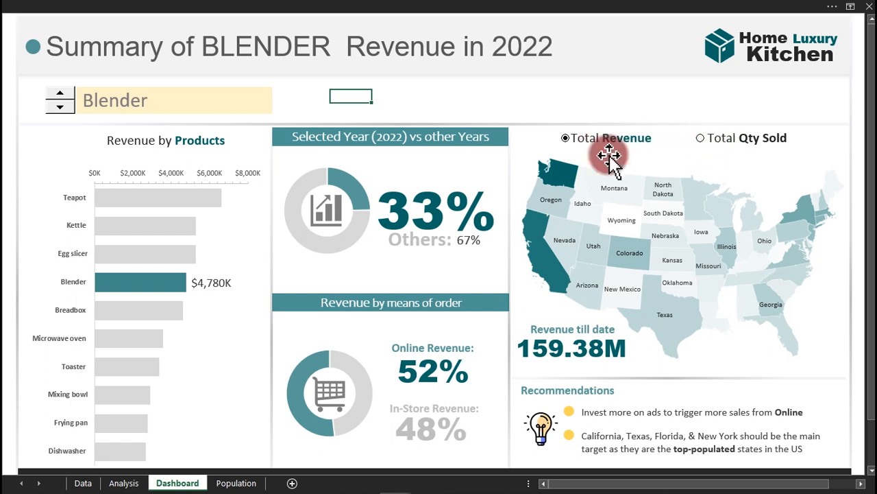
pyautogui.click(59, 95)
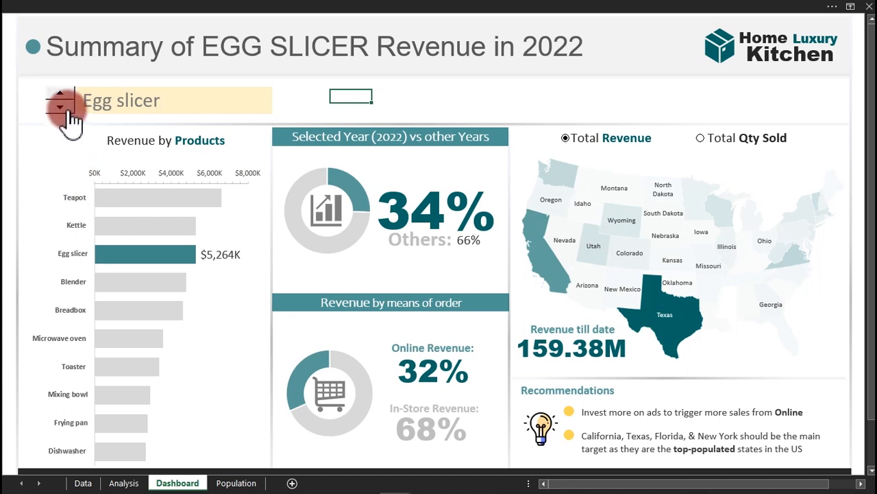
pyautogui.click(60, 94)
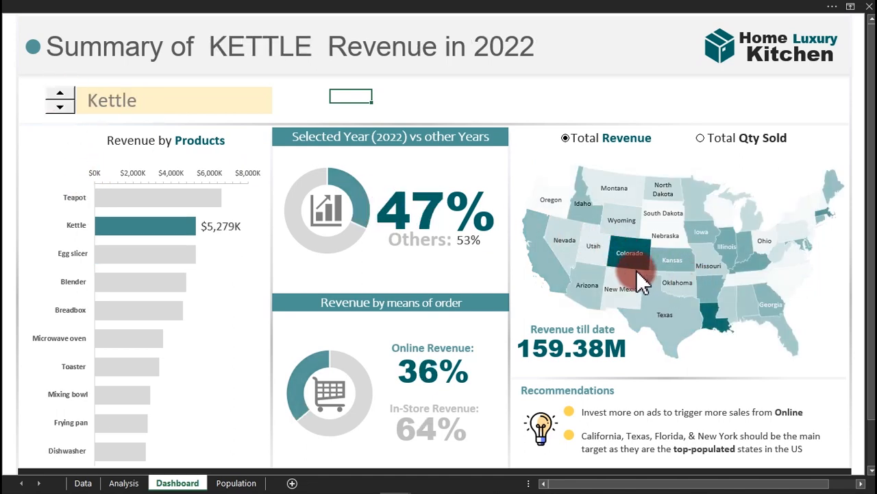
pyautogui.moveTo(635, 268)
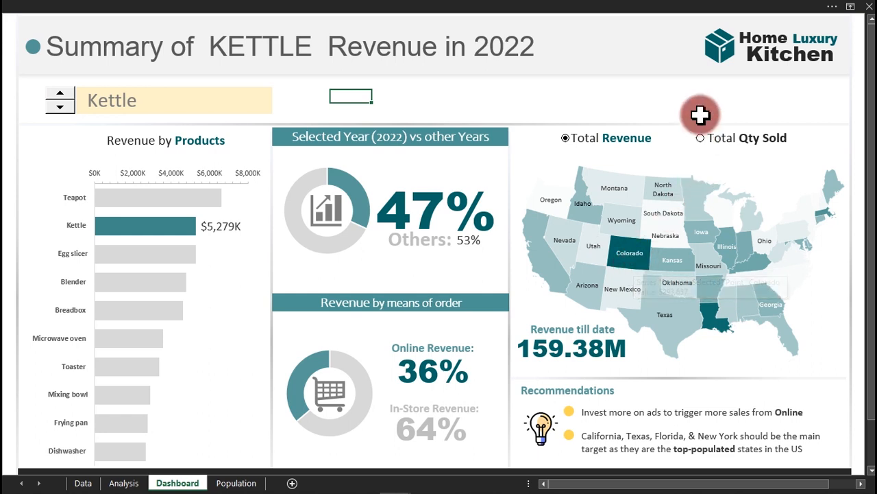
pyautogui.click(700, 139)
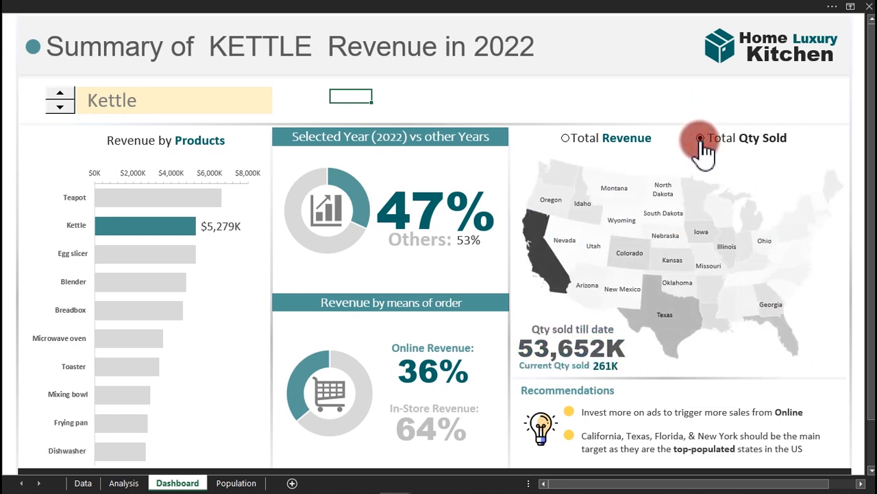
pyautogui.moveTo(556, 278)
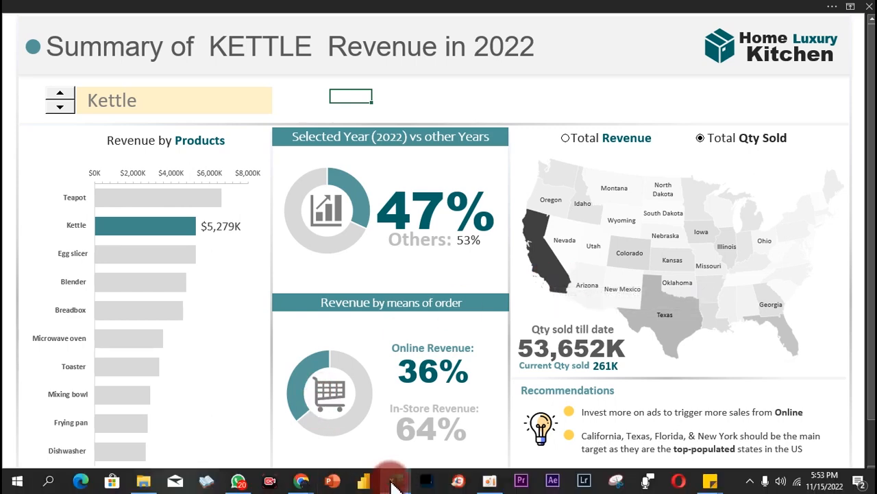
# Return to the Practice Y workbook and drag the map chart down-left off the state table.
pyautogui.moveTo(394, 484)
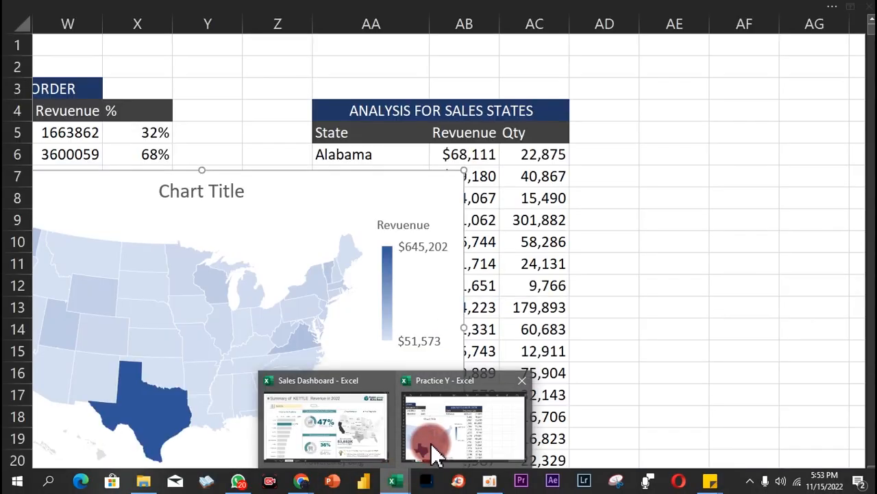
pyautogui.click(430, 452)
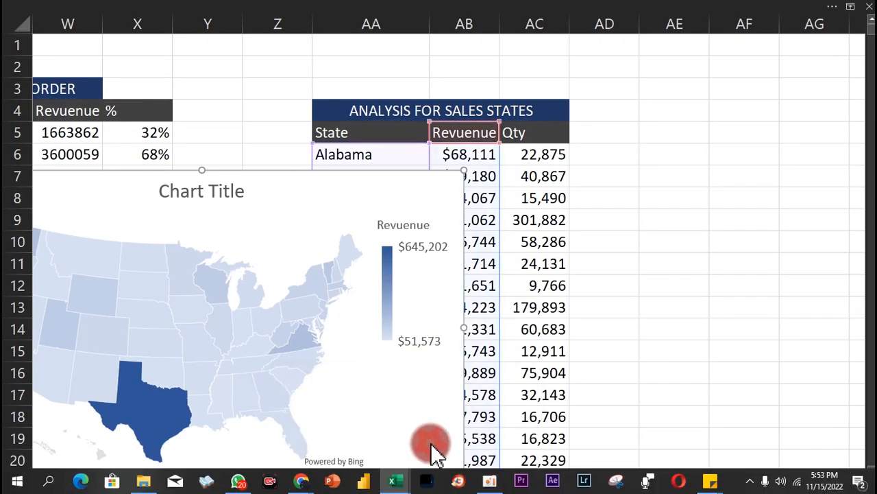
pyautogui.moveTo(462, 196); pyautogui.dragTo(475, 175)
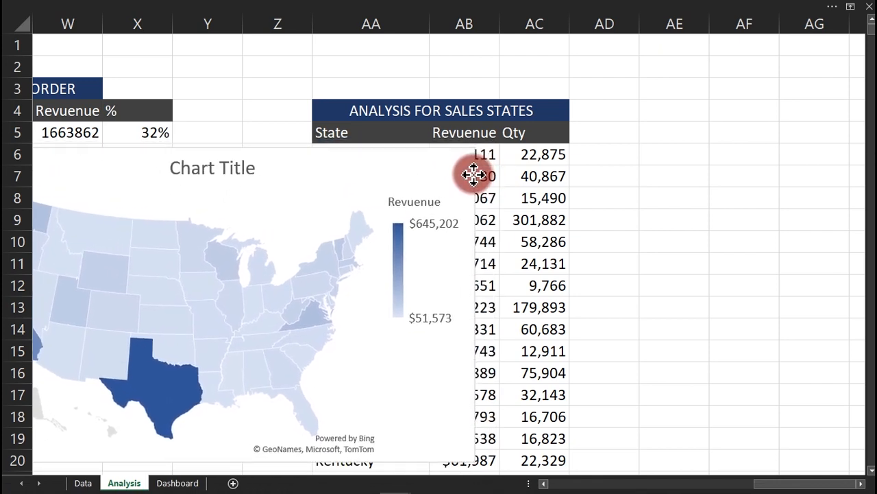
pyautogui.moveTo(475, 175); pyautogui.dragTo(470, 172)
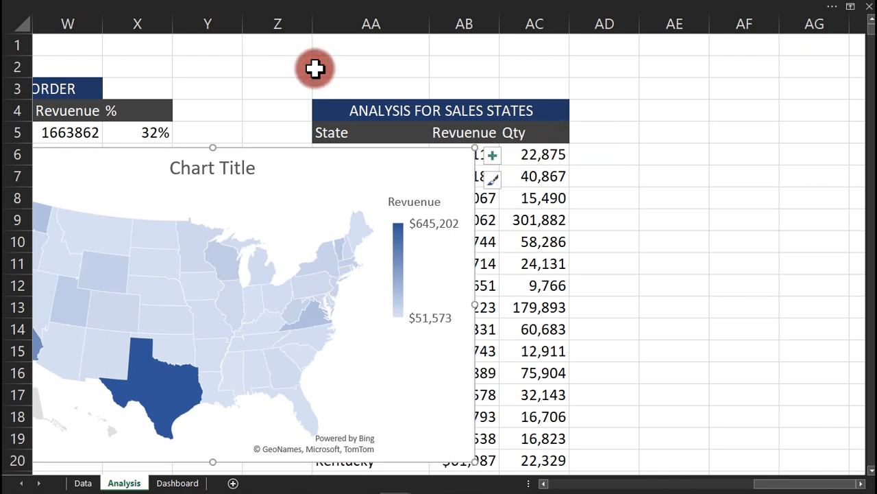
pyautogui.moveTo(388, 158)
pyautogui.mouseDown()
pyautogui.moveTo(189, 195)
pyautogui.moveTo(168, 275)
pyautogui.mouseUp()
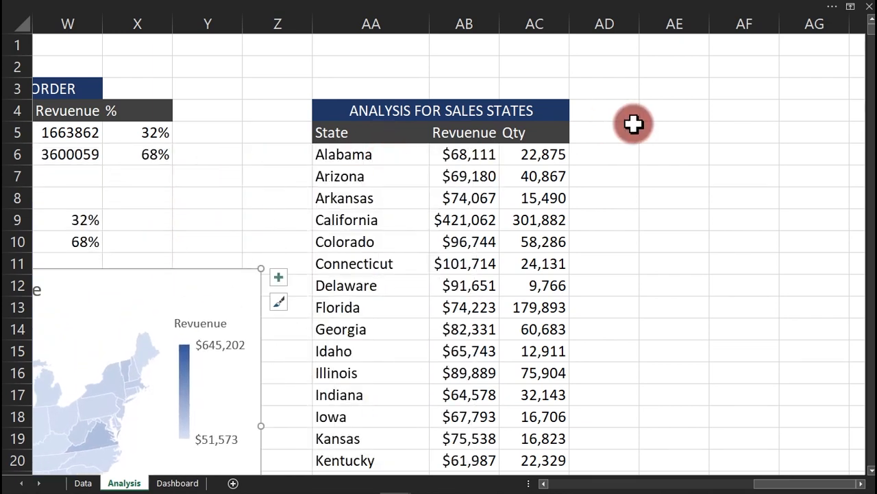
pyautogui.click(547, 133)
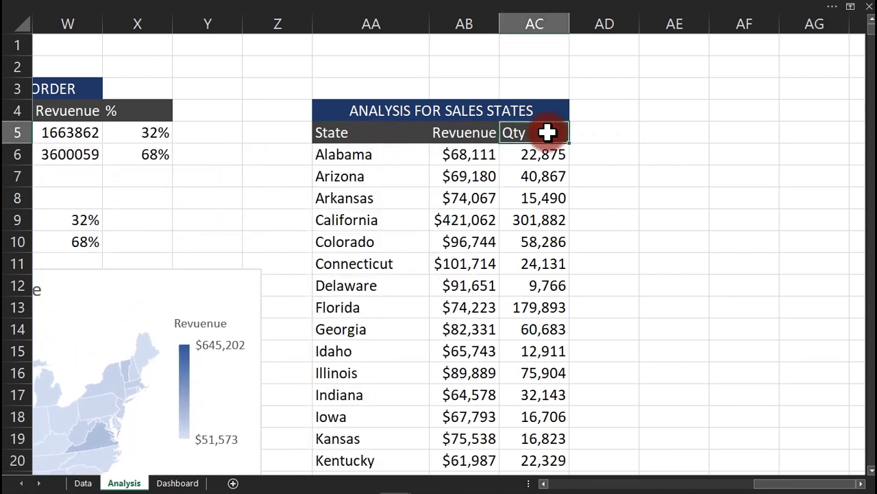
# Rename the Qty header in AC5 to 'Qty Sold'.
pyautogui.doubleClick(549, 132)
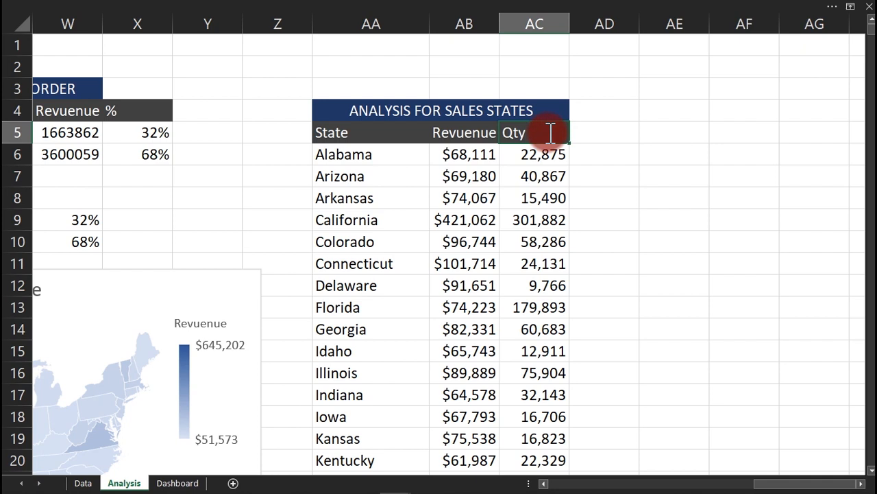
pyautogui.write('Sold')
pyautogui.press('Return')
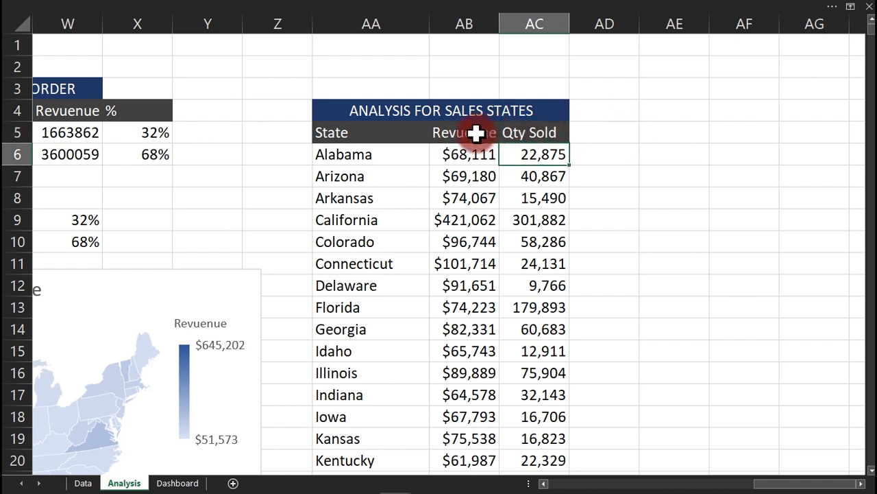
# Select the Revuenue and Qty Sold headers, then settle on cell AE5 for the header list.
pyautogui.moveTo(477, 132); pyautogui.dragTo(540, 131)
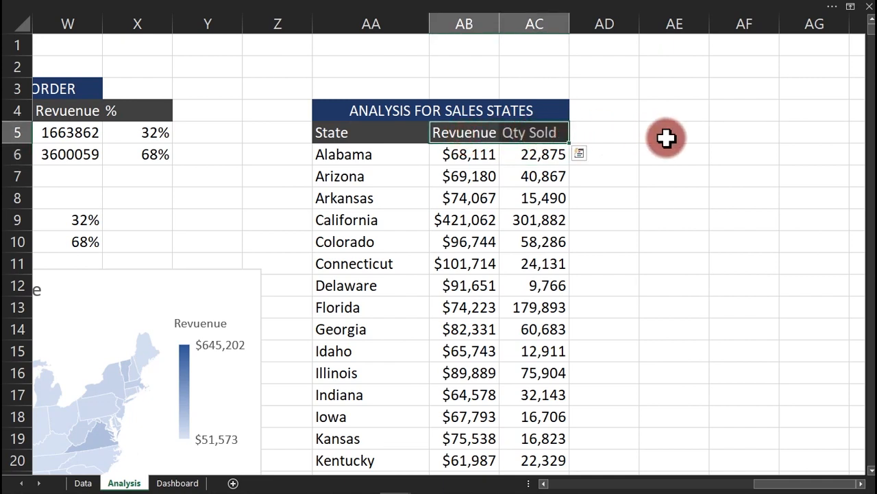
pyautogui.moveTo(666, 138); pyautogui.dragTo(672, 151)
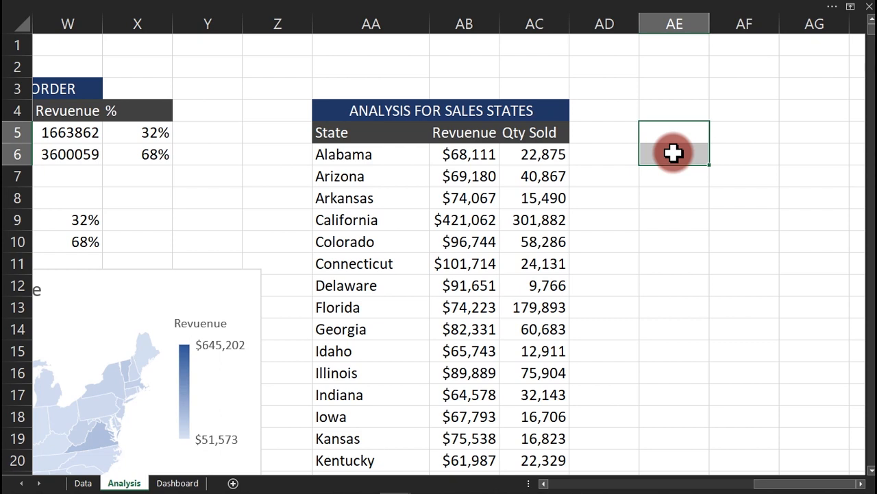
pyautogui.moveTo(673, 153)
pyautogui.mouseDown()
pyautogui.moveTo(668, 139)
pyautogui.moveTo(671, 152)
pyautogui.mouseUp()
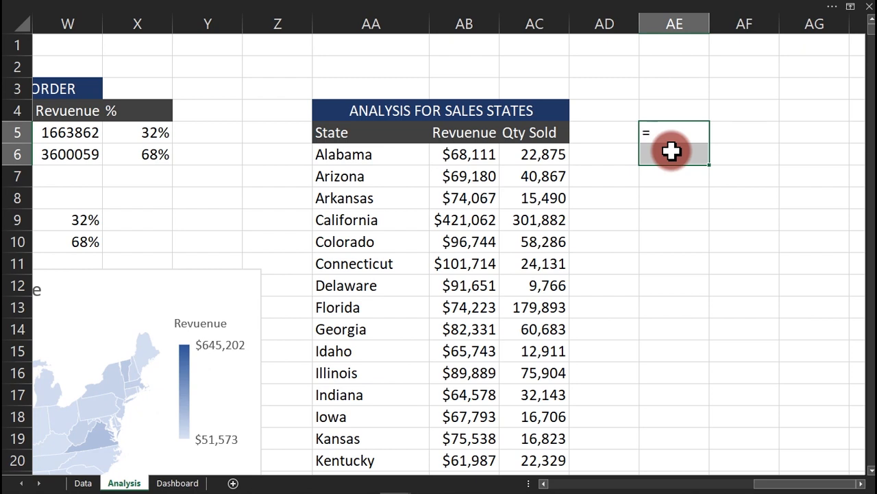
# Enter =TRANSPOSE(AB5:AC5) in AE5 to list the headers down AE5:AE6.
pyautogui.write('tra')
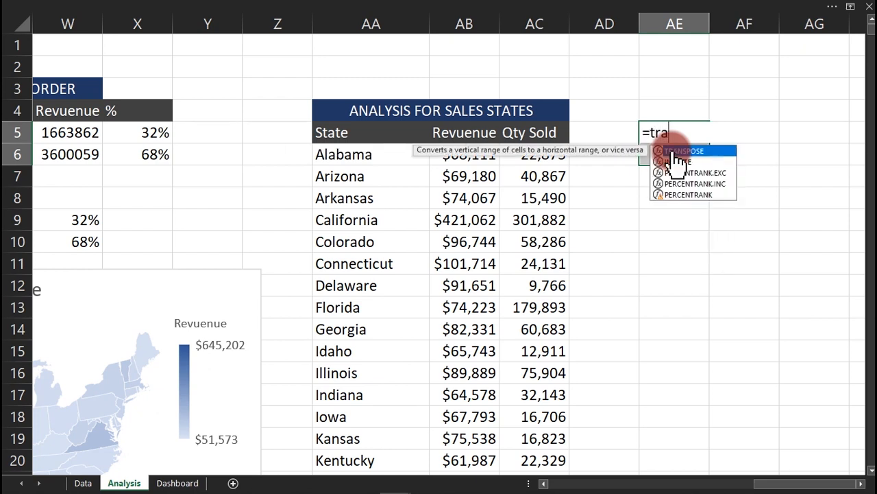
pyautogui.doubleClick(675, 152)
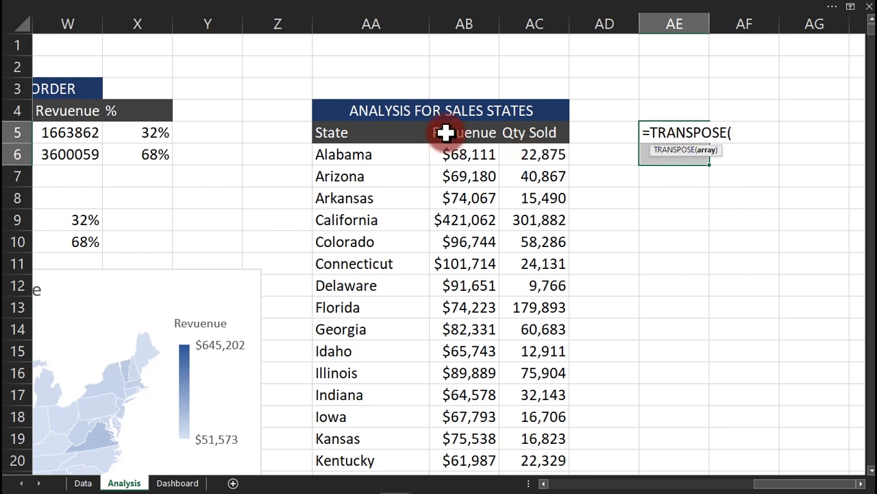
pyautogui.moveTo(446, 132); pyautogui.dragTo(537, 136)
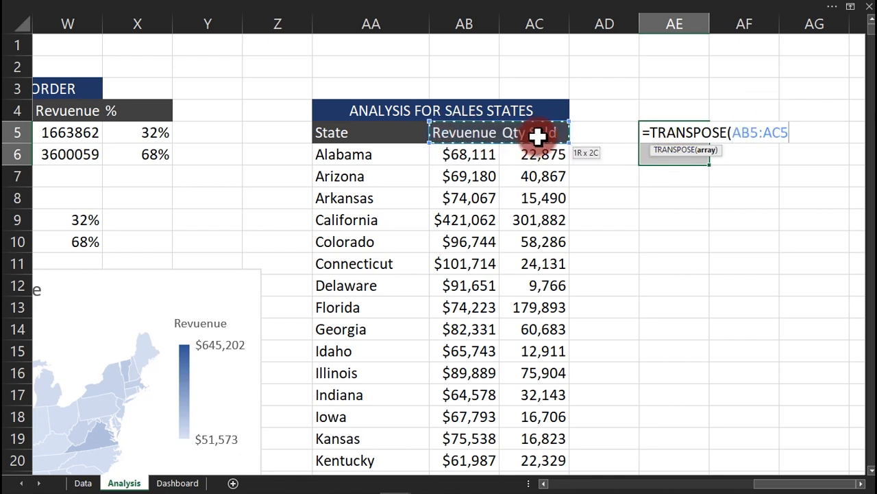
pyautogui.write(')')
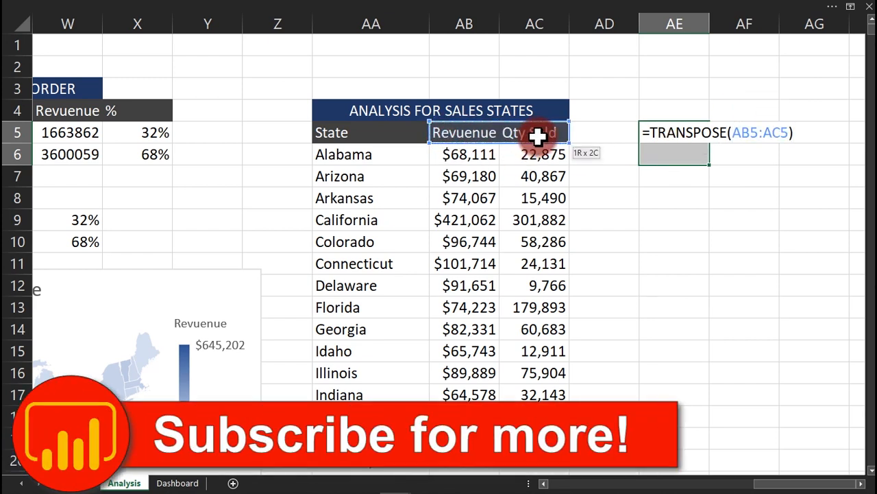
pyautogui.press('Return')
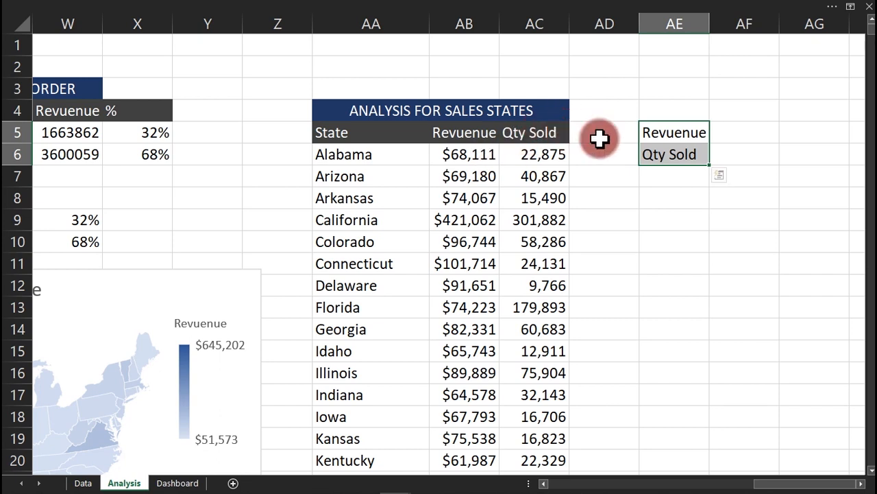
# Test the link by shortening the AC5 header to Qty, then restoring Qty Sold.
pyautogui.press('Left')
pyautogui.press('Left')
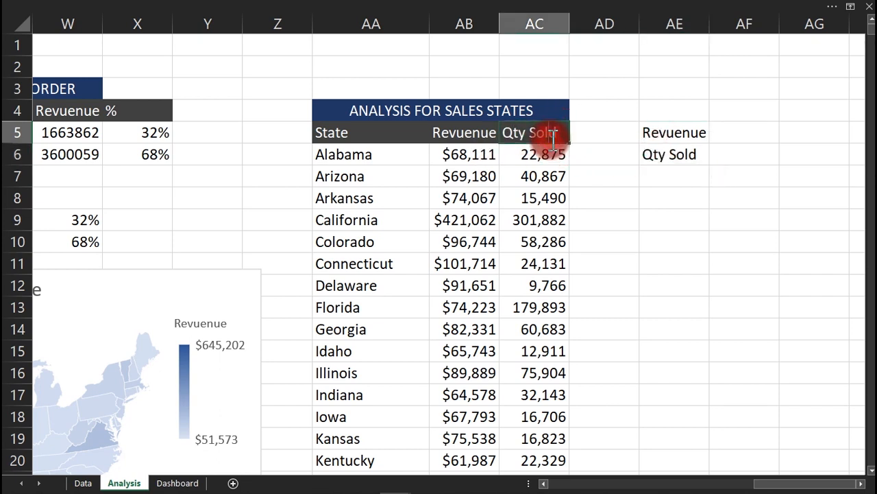
pyautogui.press('BackSpace')
pyautogui.press('BackSpace')
pyautogui.press('BackSpace')
pyautogui.press('BackSpace')
pyautogui.press('BackSpace')
pyautogui.press('Return')
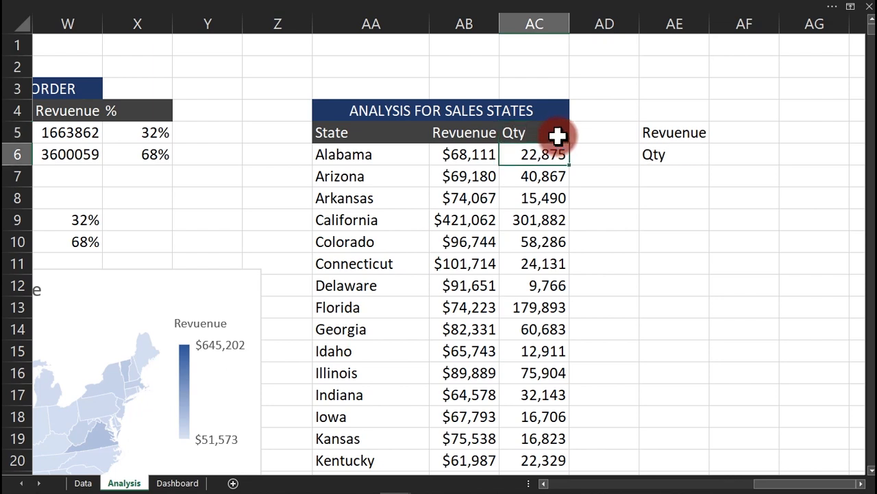
pyautogui.click(558, 136)
pyautogui.doubleClick(559, 135)
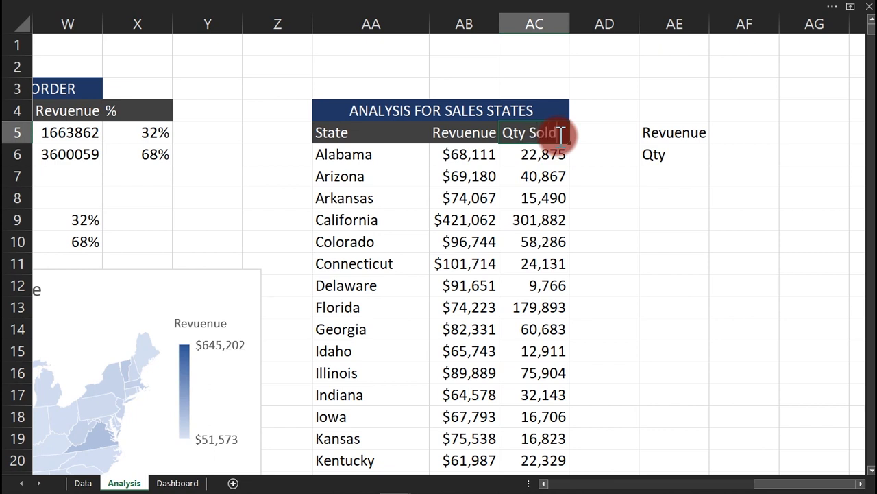
pyautogui.press('Return')
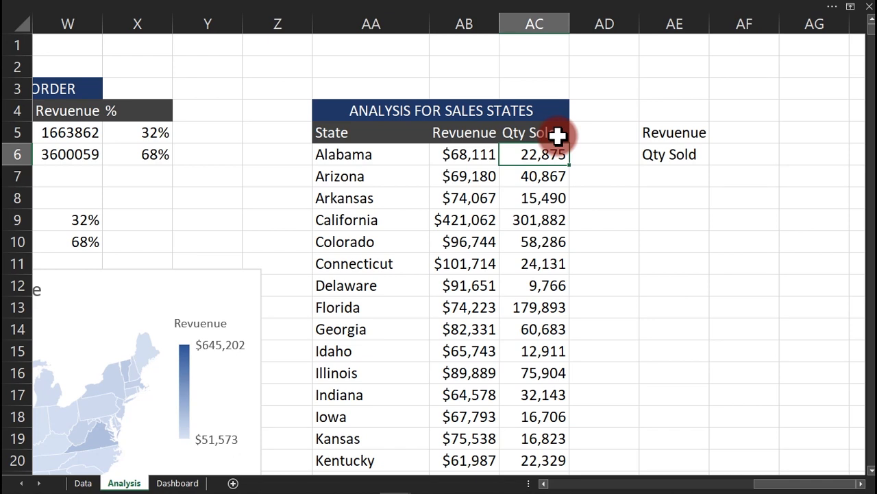
pyautogui.click(673, 185)
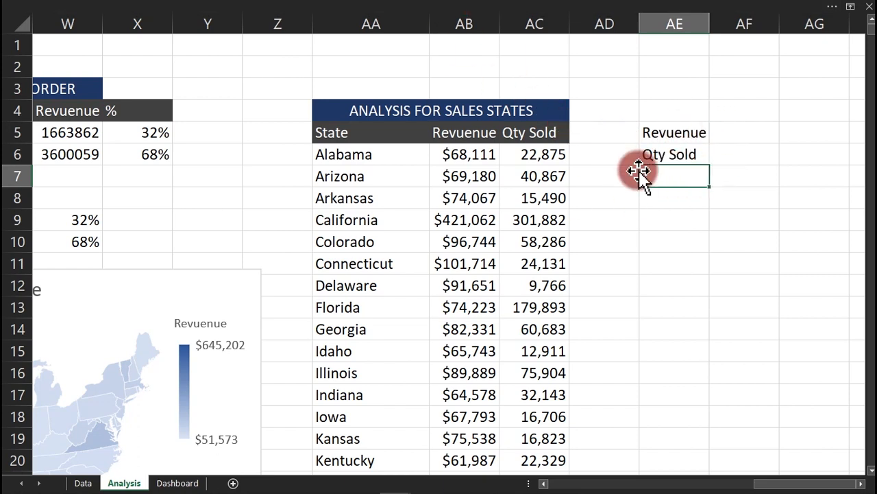
# Add List data validation to AE7 with source $AE$5:$AE$6.
pyautogui.click(466, 9)
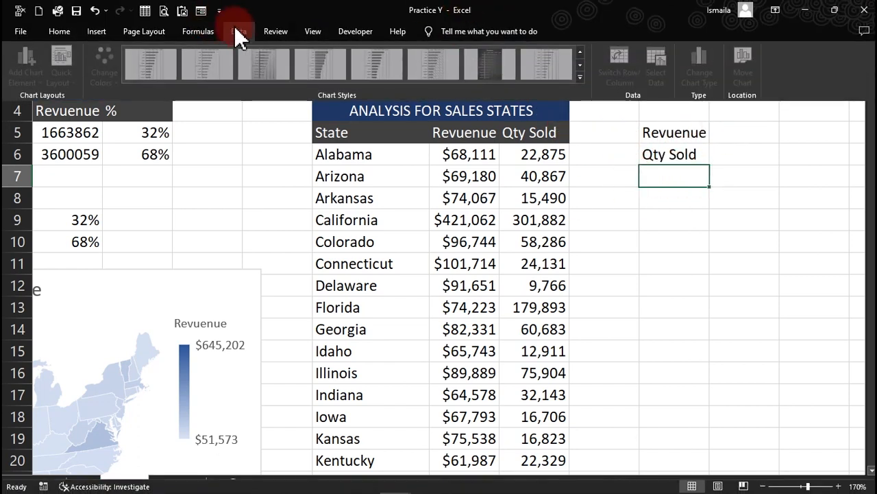
pyautogui.click(239, 31)
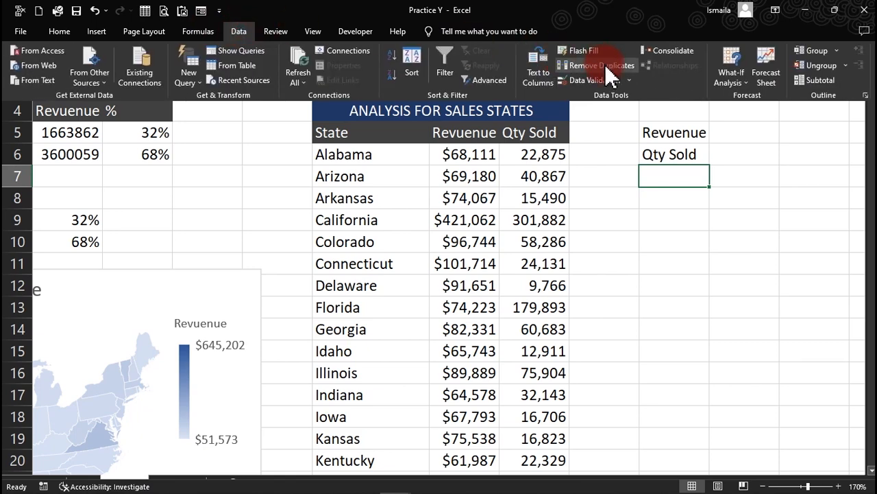
pyautogui.click(603, 80)
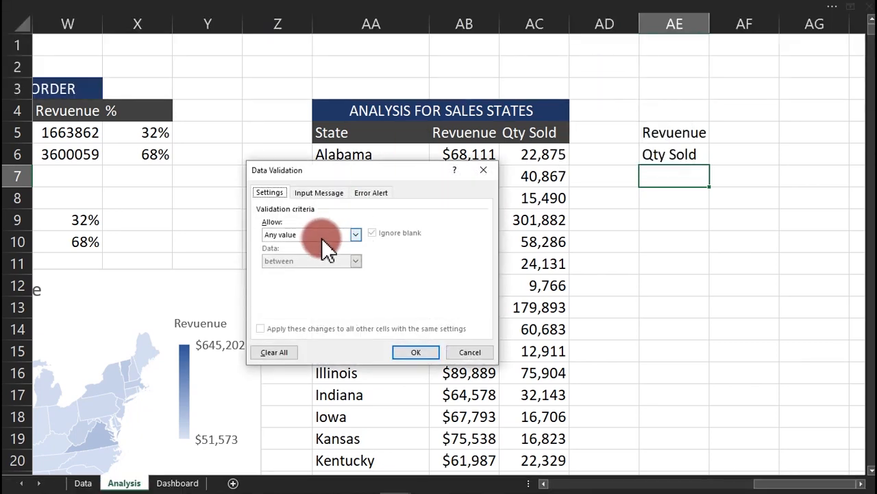
pyautogui.click(322, 238)
pyautogui.click(298, 269)
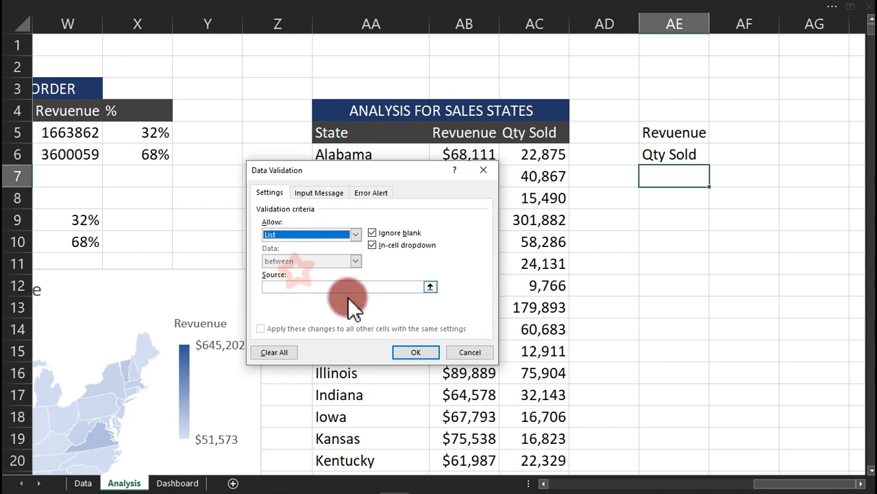
pyautogui.click(364, 288)
pyautogui.click(686, 138)
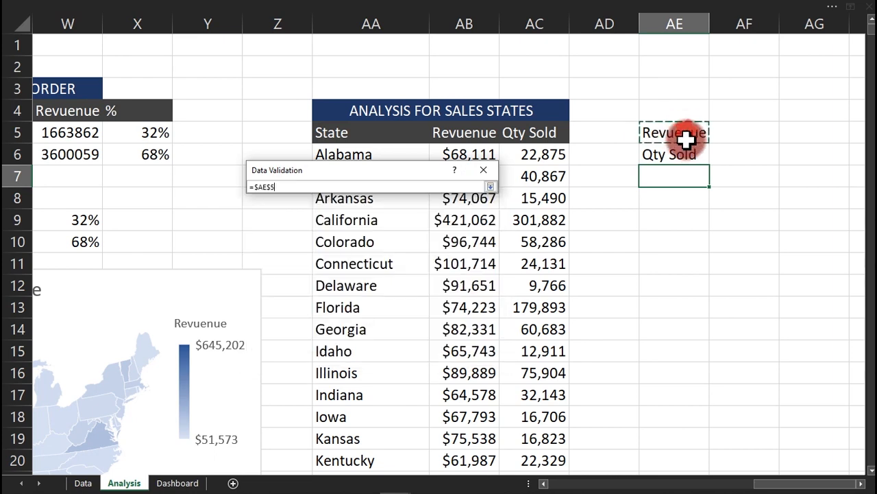
pyautogui.moveTo(685, 137); pyautogui.dragTo(682, 156)
pyautogui.click(417, 349)
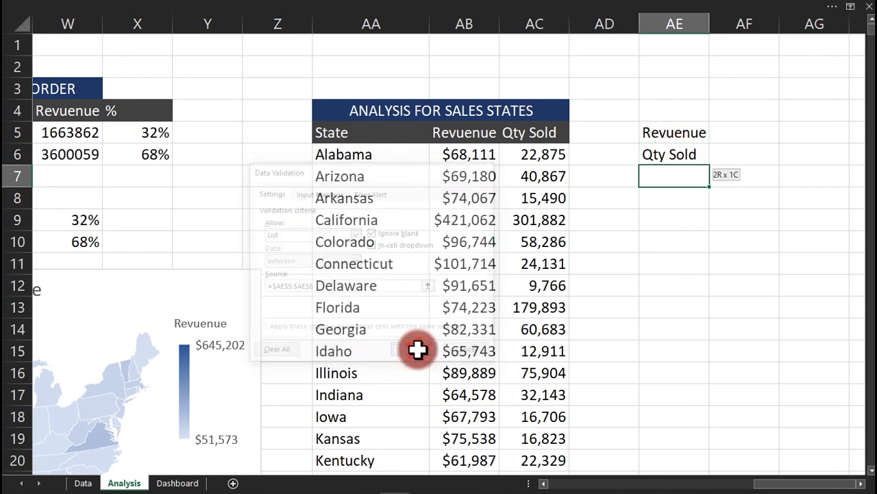
# Bring up the Home fill colour choices for AE7.
pyautogui.click(212, 6)
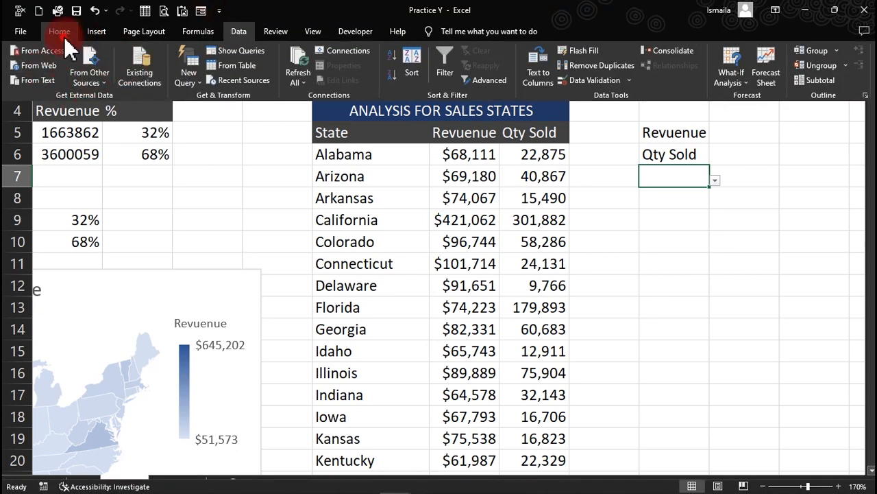
pyautogui.click(64, 36)
pyautogui.click(178, 74)
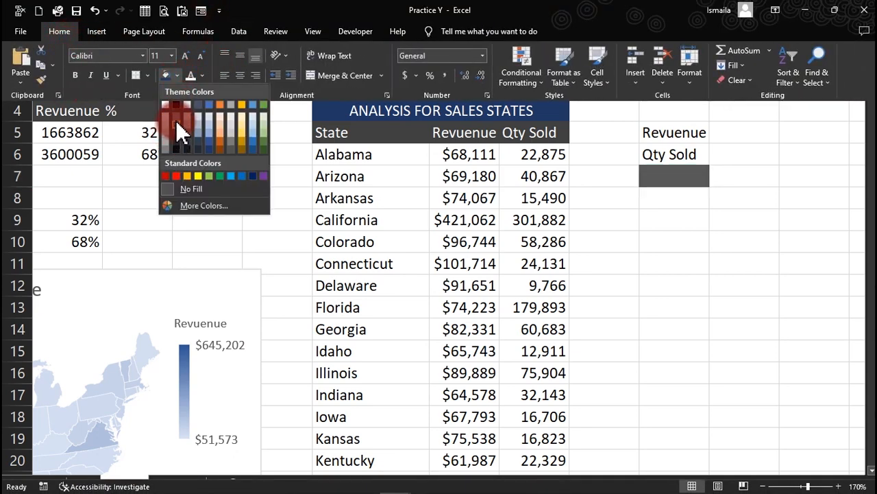
# Give AE7 a dark grey fill and pick Qty Sold from its dropdown.
pyautogui.click(179, 129)
pyautogui.click(673, 167)
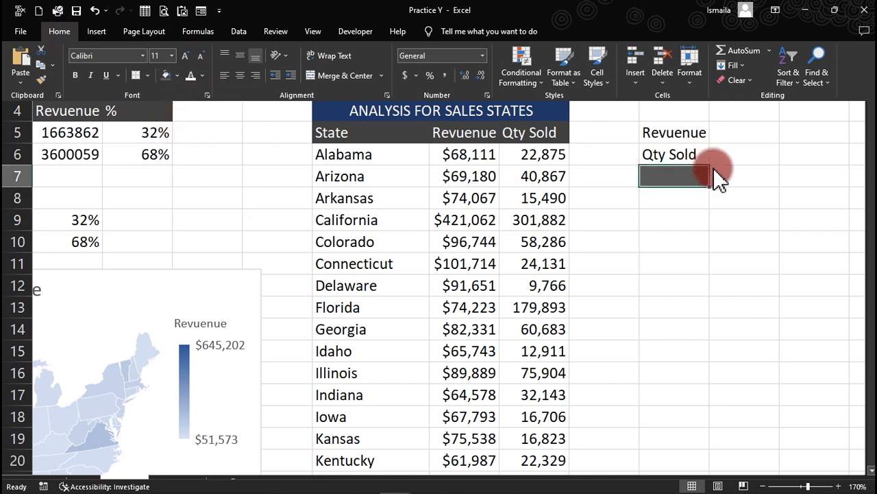
pyautogui.hotkey('ctrl', 'shift', 'F1')
pyautogui.click(713, 181)
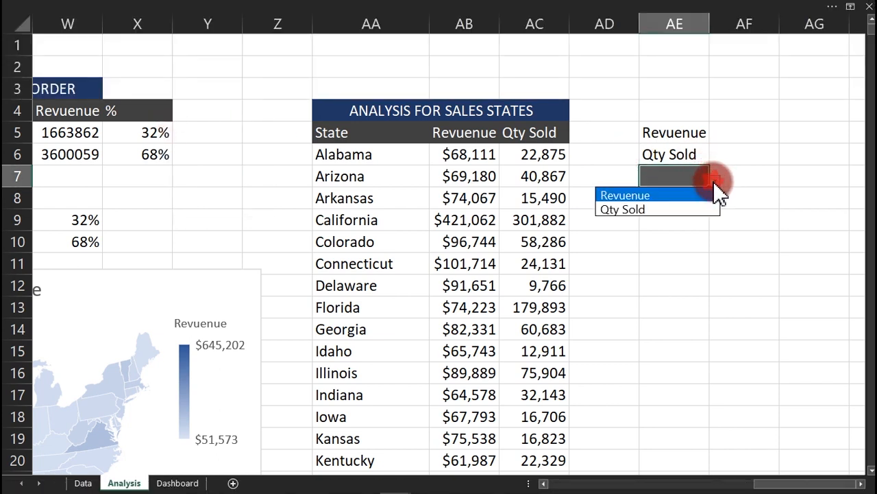
pyautogui.click(670, 206)
# Set AE7's font colour to white.
pyautogui.click(416, 39)
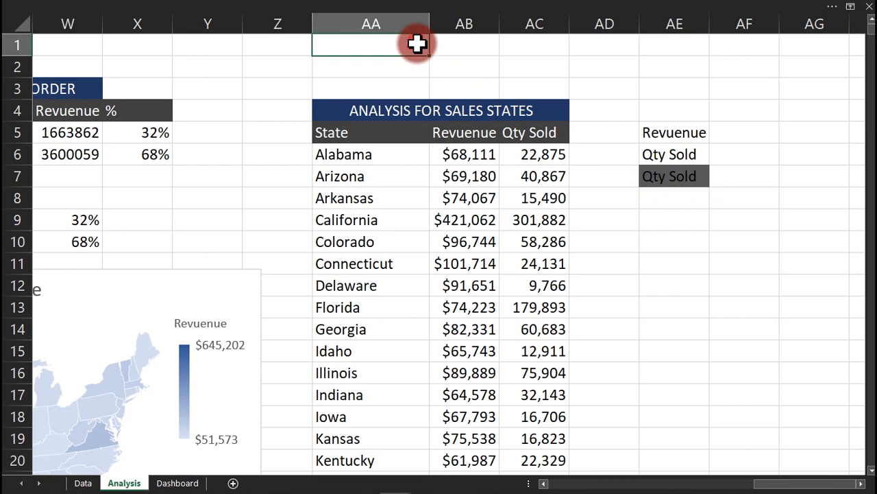
pyautogui.click(675, 177)
pyautogui.click(274, 12)
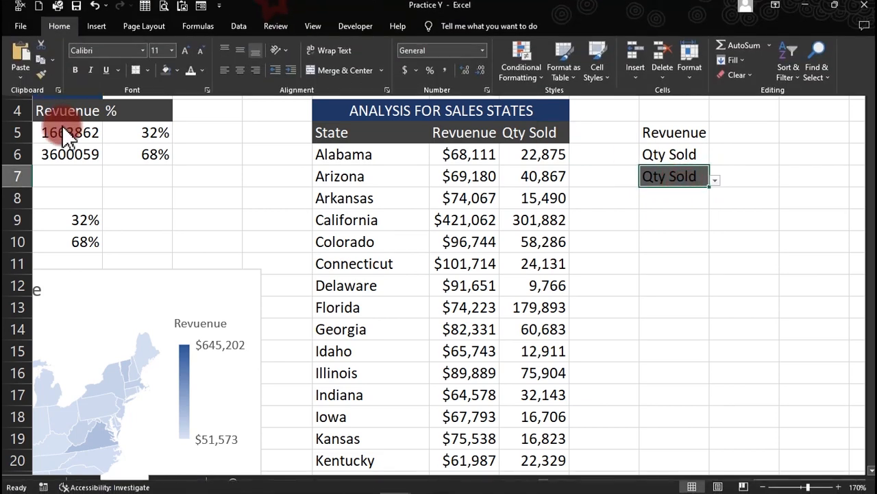
pyautogui.click(193, 75)
pyautogui.click(586, 221)
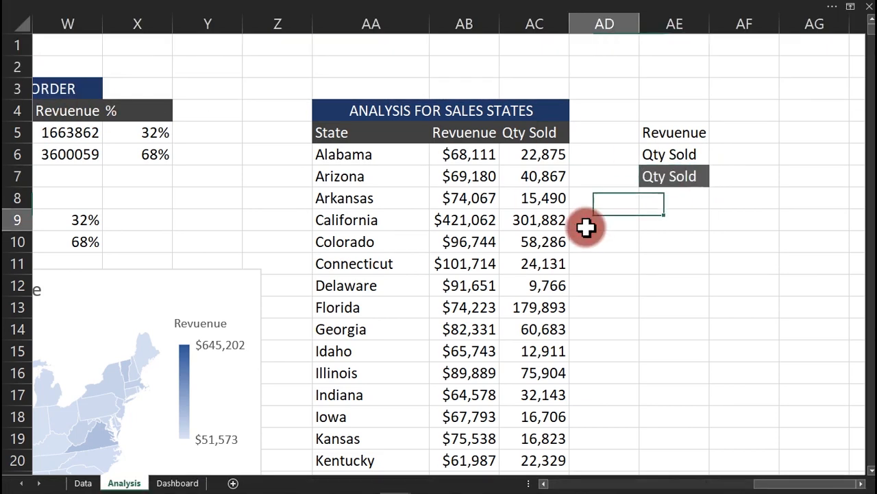
# Insert a blank column at AE so the header list and dropdown shift to AF.
pyautogui.click(661, 15)
pyautogui.rightClick(661, 16)
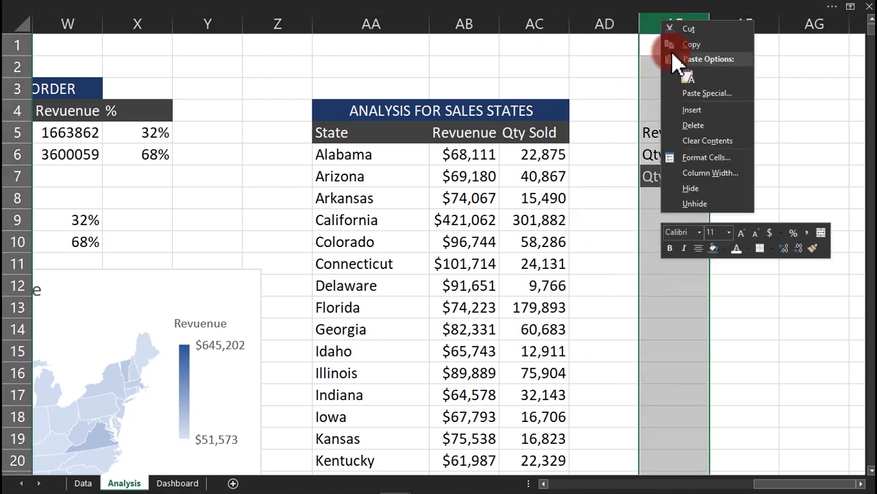
pyautogui.click(694, 105)
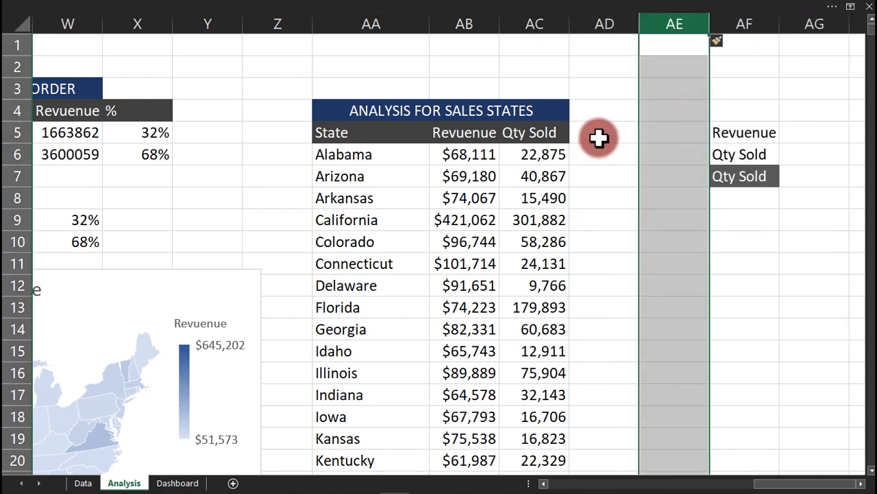
pyautogui.click(599, 138)
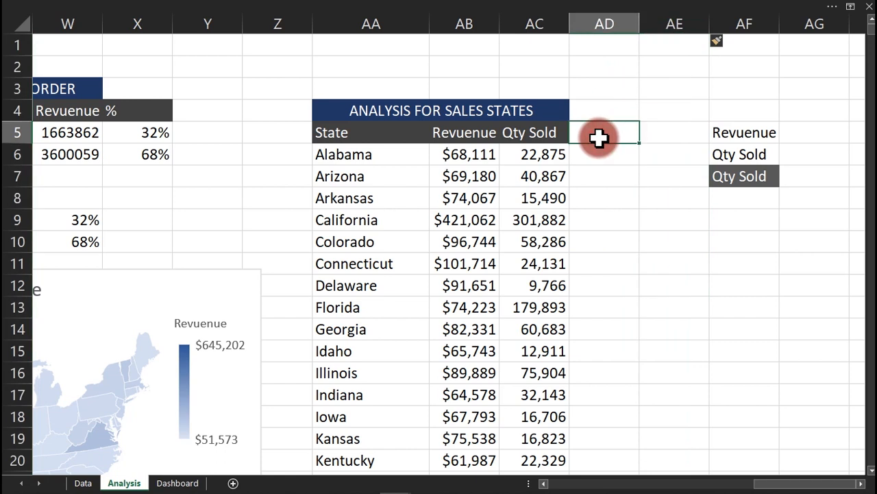
# Start an IF formula in AD5 comparing AF5 with AF7, then discard it.
pyautogui.write('if')
pyautogui.press('Escape')
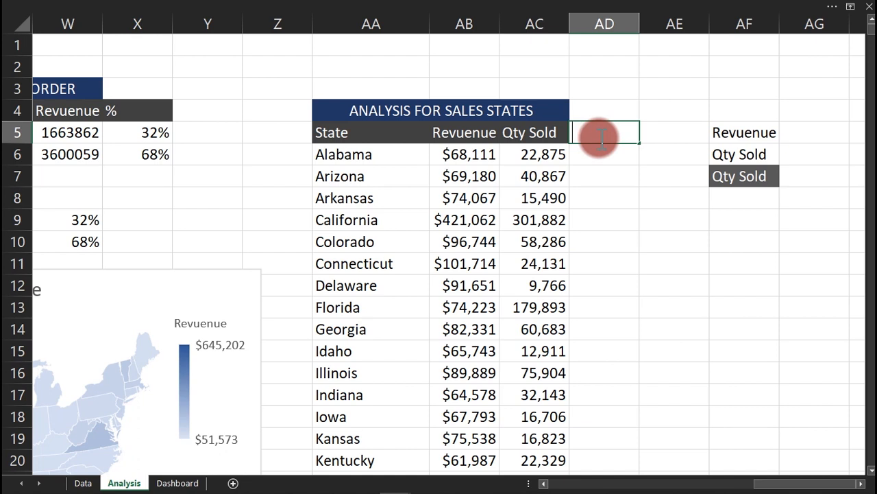
pyautogui.write('=if')
pyautogui.press('Tab')
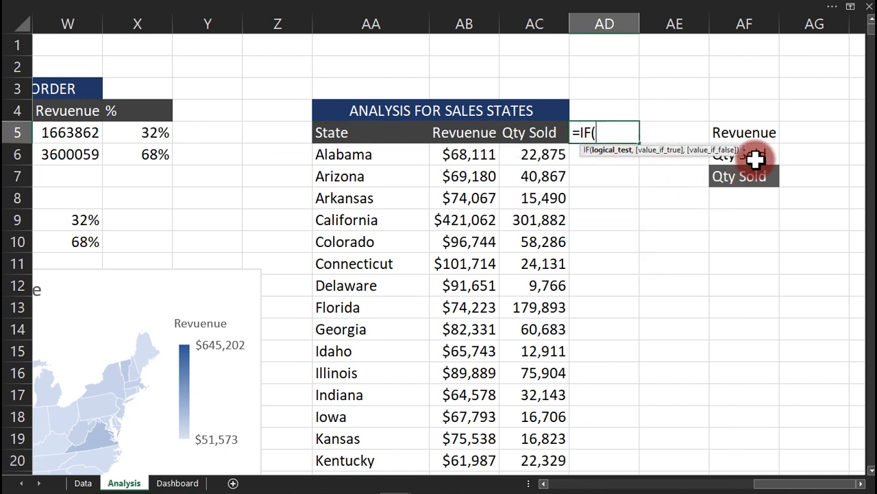
pyautogui.click(748, 136)
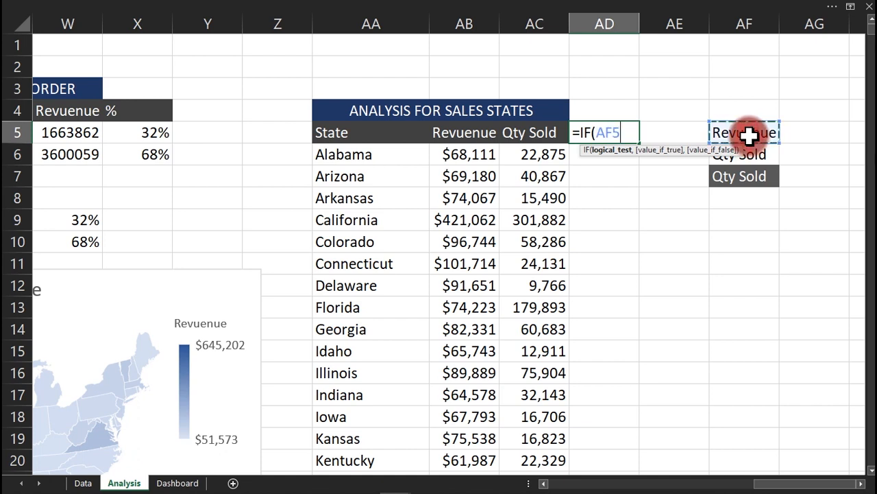
pyautogui.write('=')
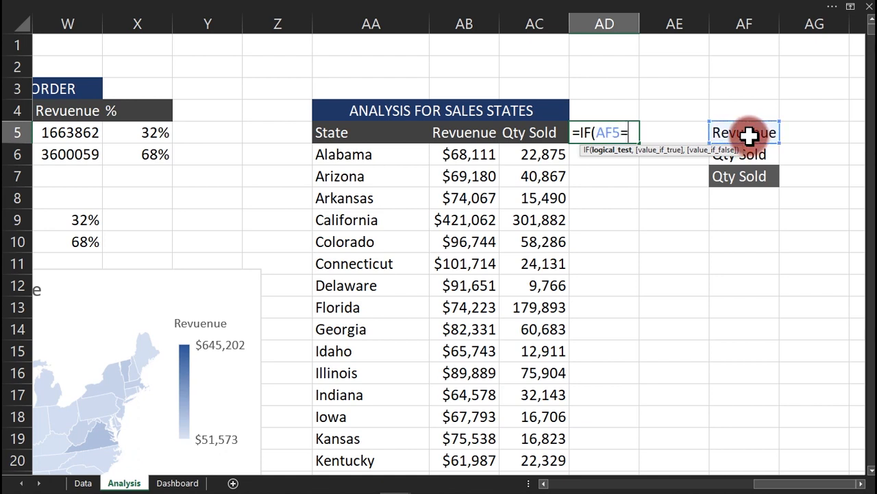
pyautogui.click(751, 177)
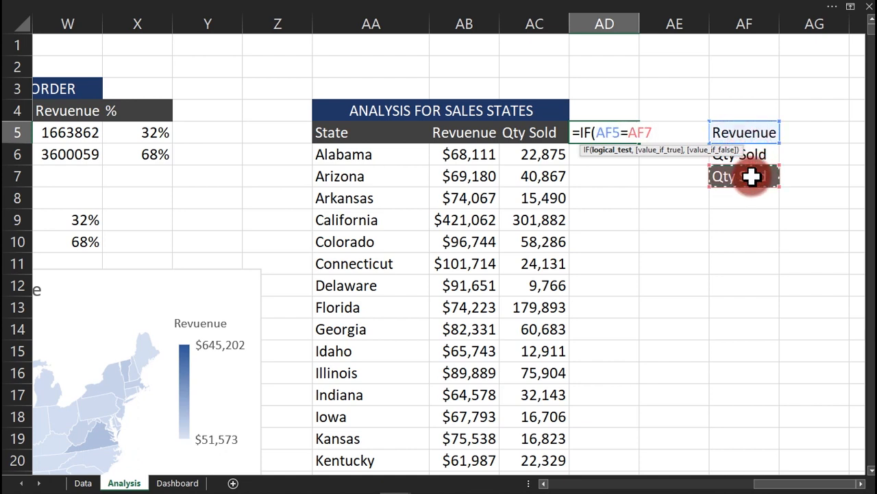
pyautogui.write(',')
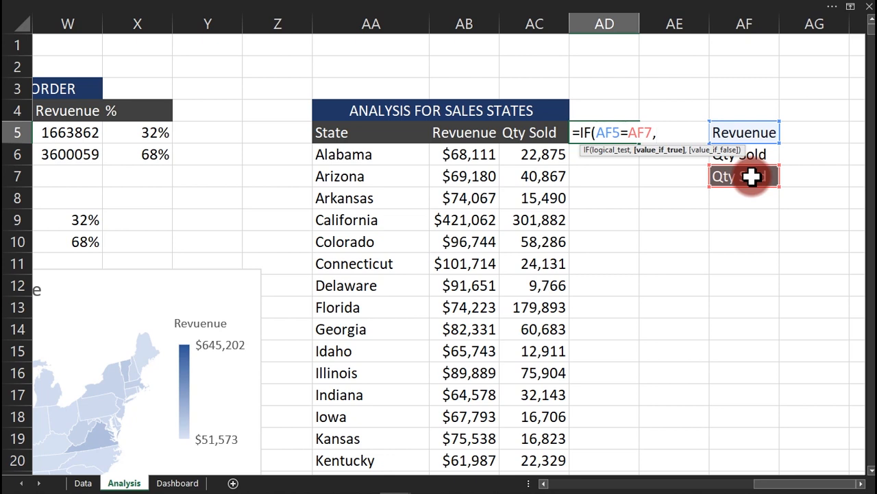
pyautogui.press('Escape')
# Enter =IF($AB$5=AF7,AF5&" Selected") in AD5, which returns FALSE for now.
pyautogui.write('=IF(')
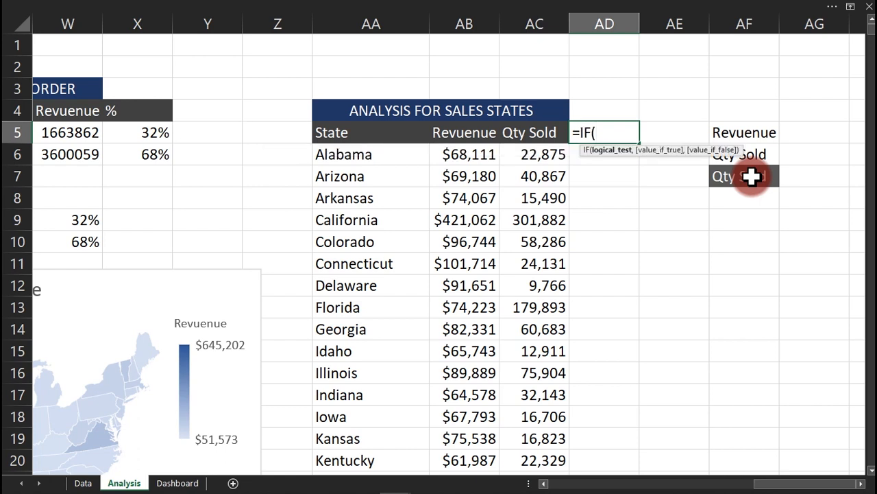
pyautogui.click(452, 134)
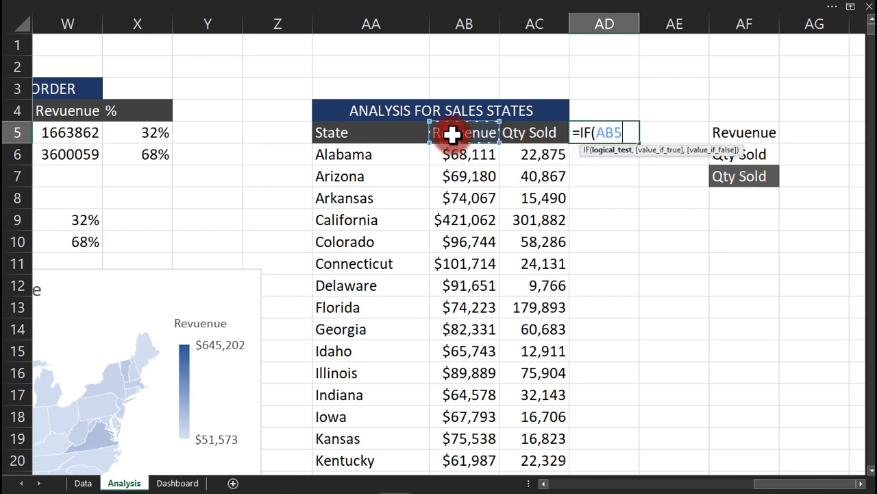
pyautogui.press('F4')
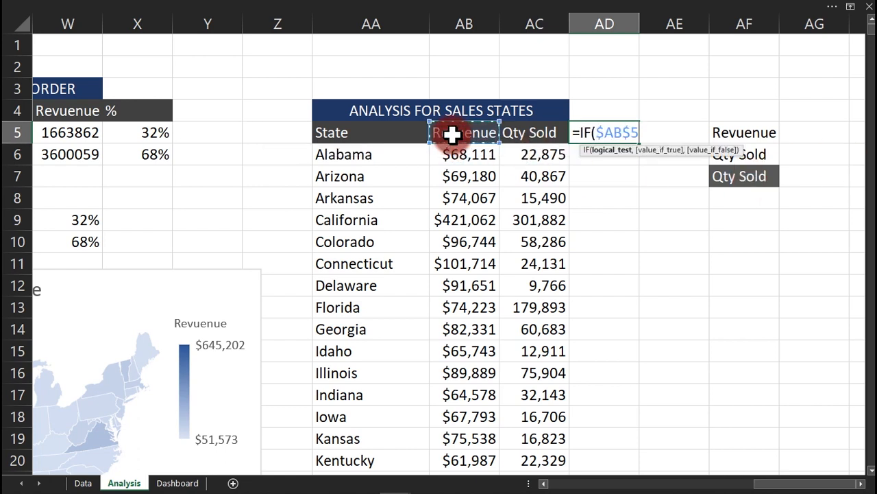
pyautogui.write('=')
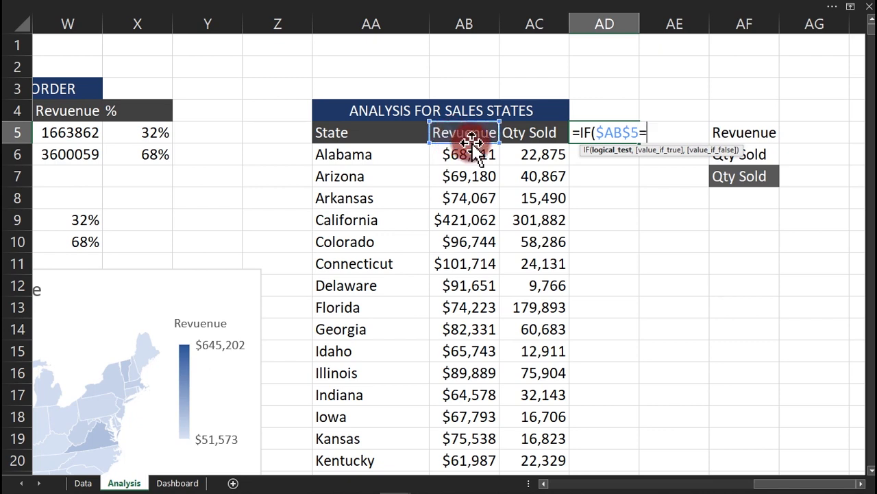
pyautogui.click(738, 178)
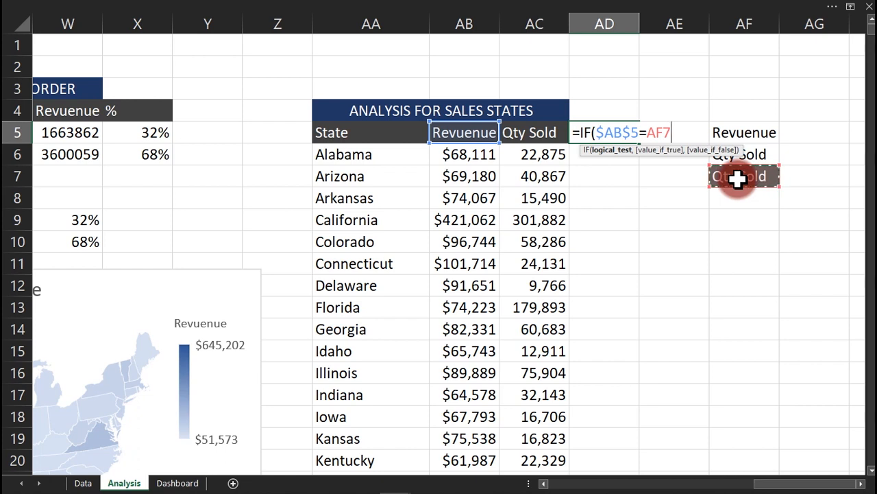
pyautogui.write('m')
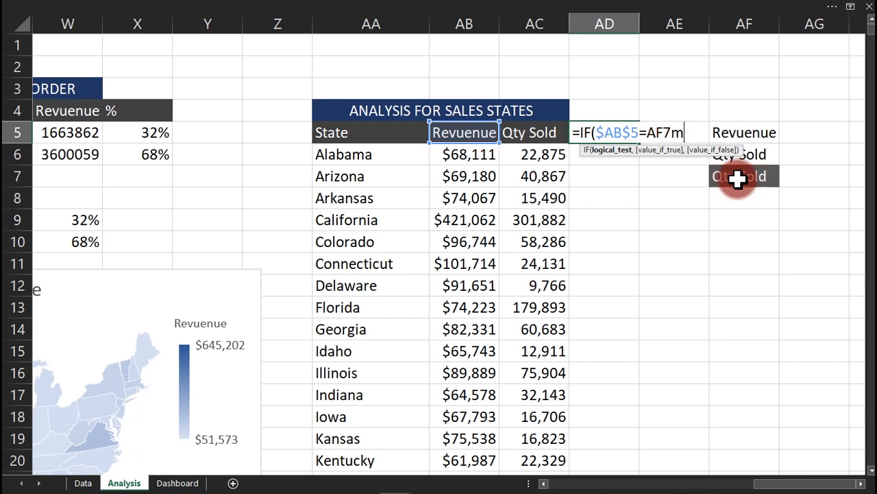
pyautogui.press('BackSpace')
pyautogui.write(',')
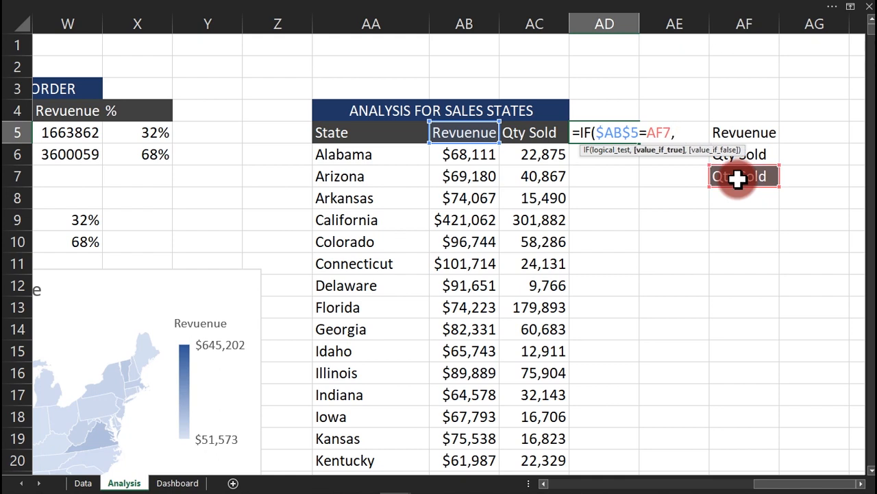
pyautogui.click(750, 132)
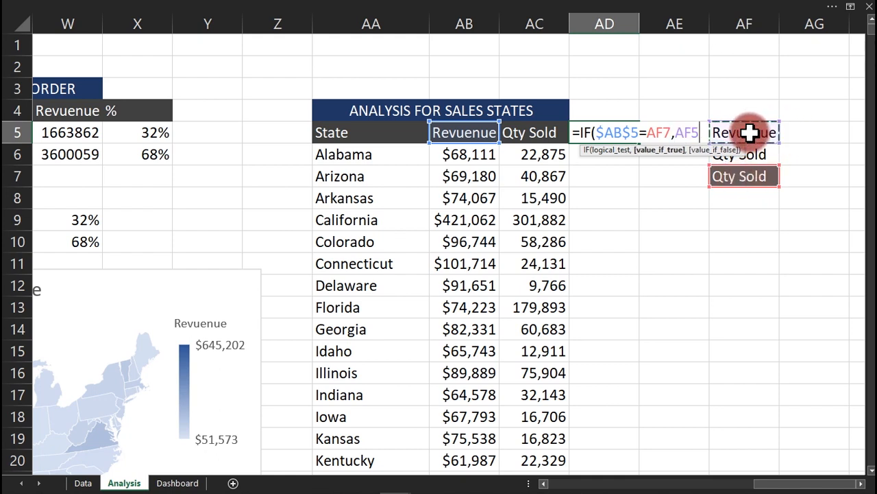
pyautogui.write('&')
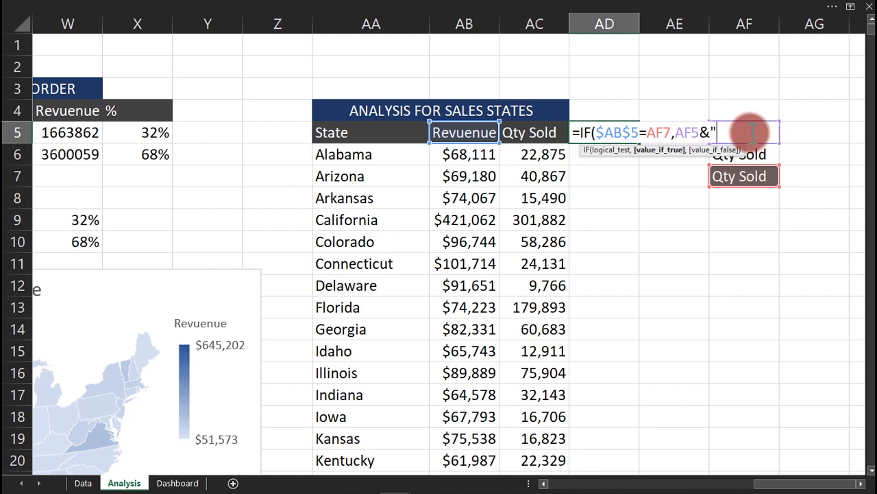
pyautogui.write('" Selected')
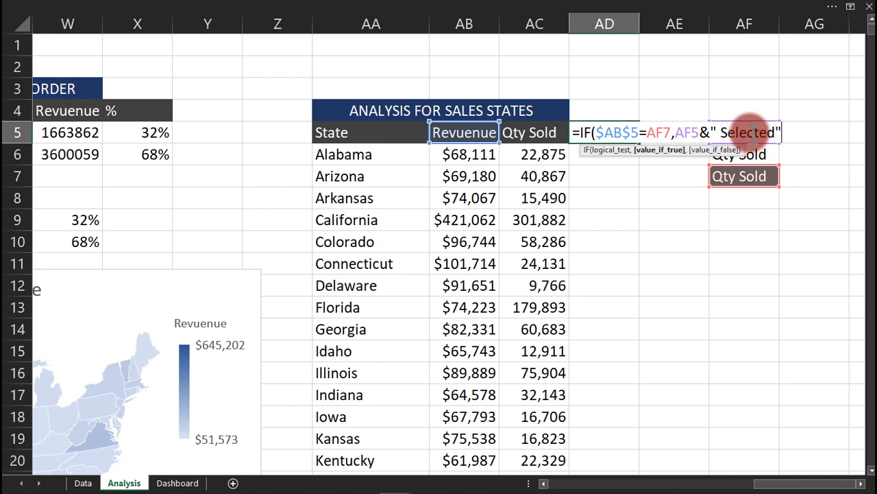
pyautogui.write('")')
pyautogui.press('Return')
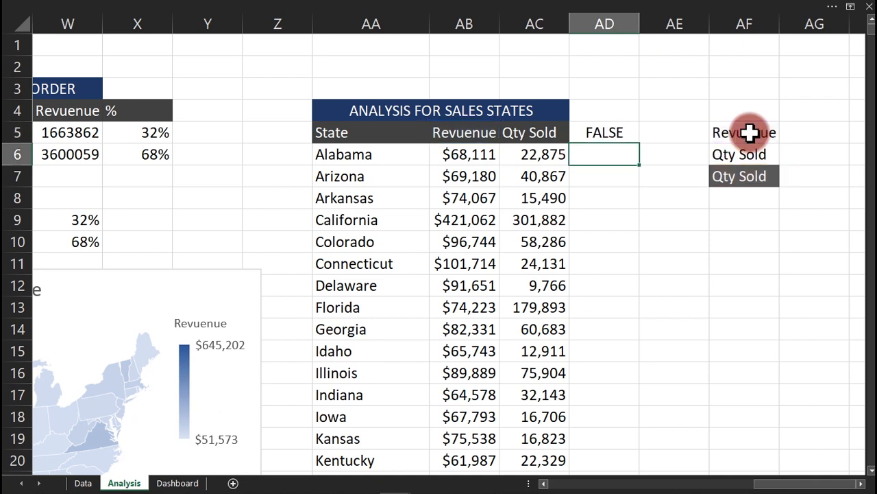
# Choose Revuenue in AF7 and correct the AB5 header spelling to Revenue.
pyautogui.click(754, 176)
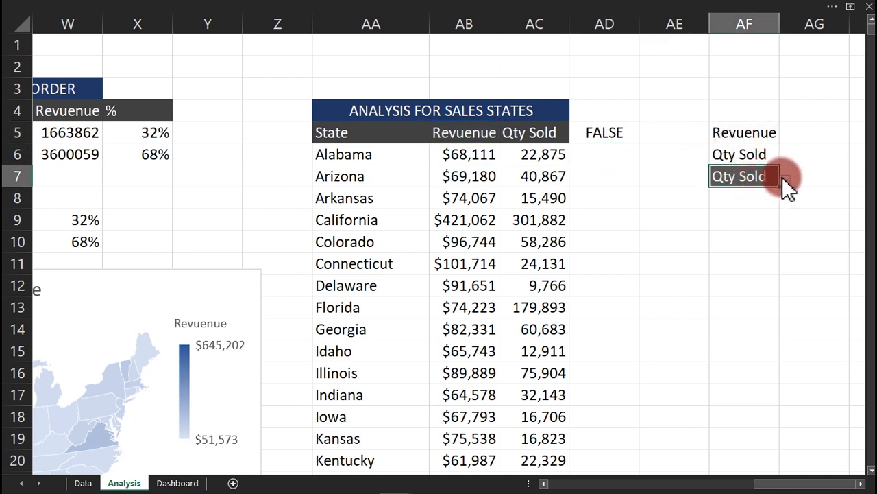
pyautogui.click(785, 179)
pyautogui.click(741, 195)
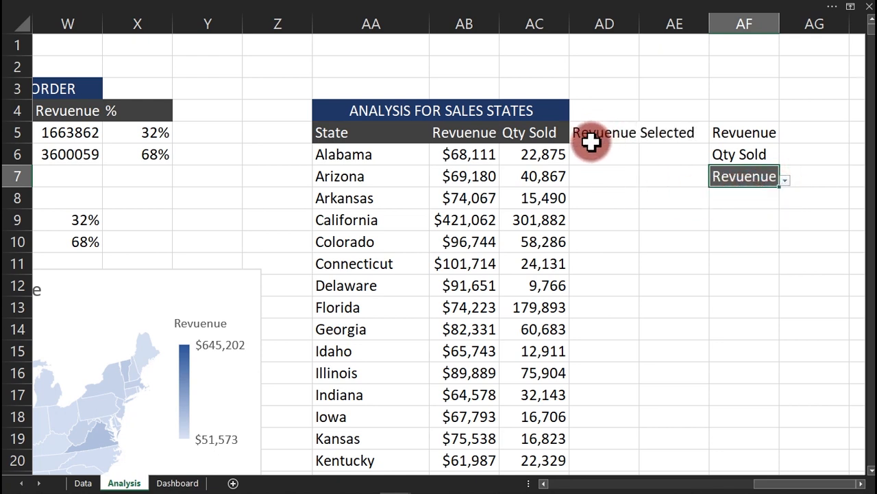
pyautogui.click(731, 132)
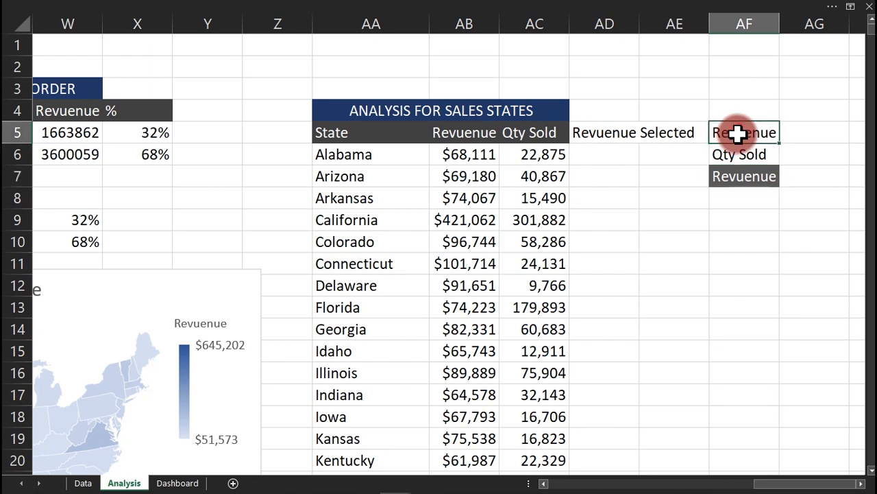
pyautogui.click(472, 136)
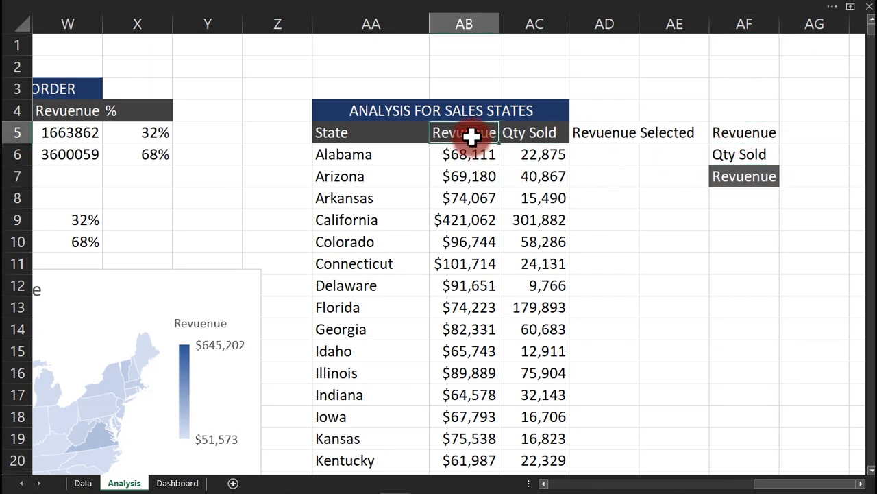
pyautogui.write('Rev')
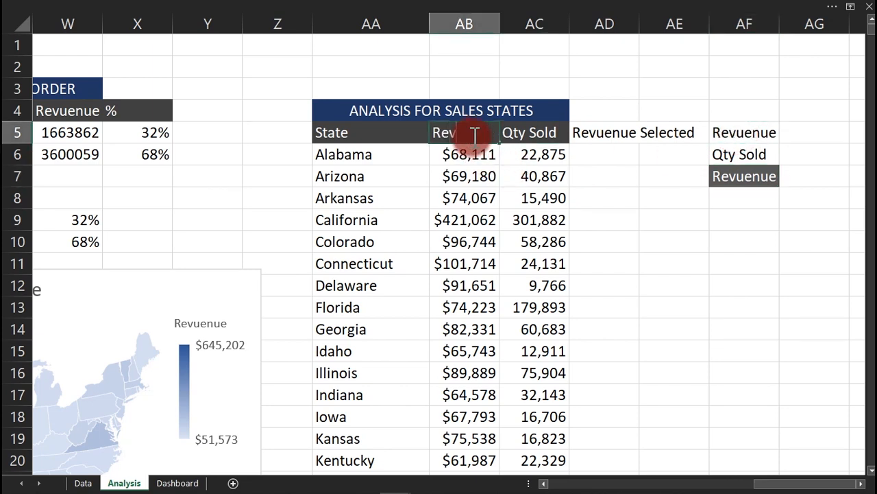
pyautogui.write('enue')
pyautogui.press('Return')
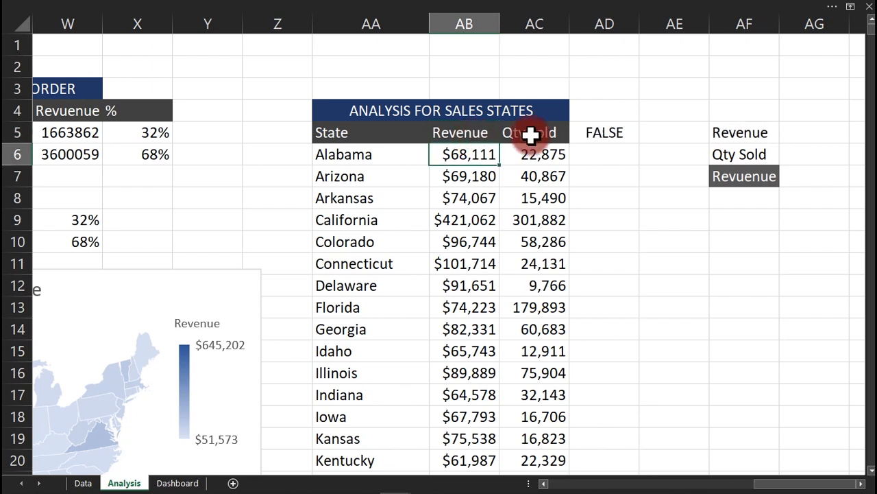
# Switch AF7 between Revenue and Qty Sold to check AD5, ending on Qty Sold.
pyautogui.click(745, 177)
pyautogui.click(754, 136)
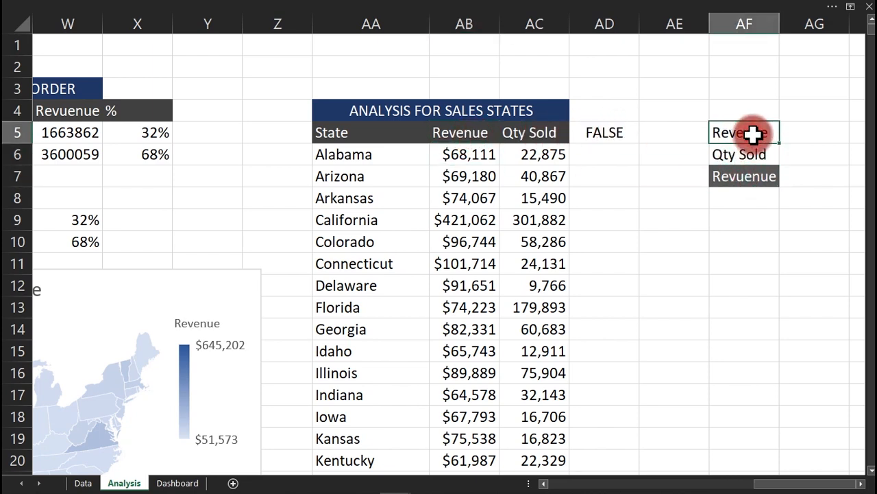
pyautogui.click(764, 177)
pyautogui.click(787, 179)
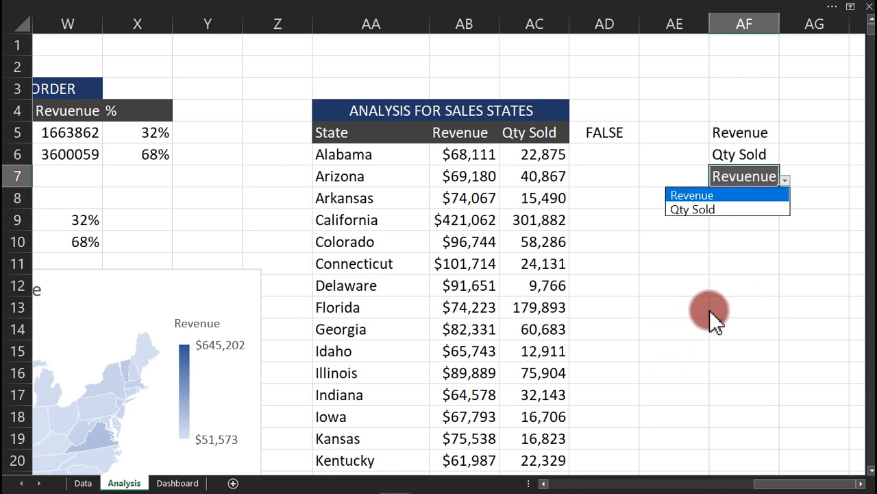
pyautogui.click(639, 202)
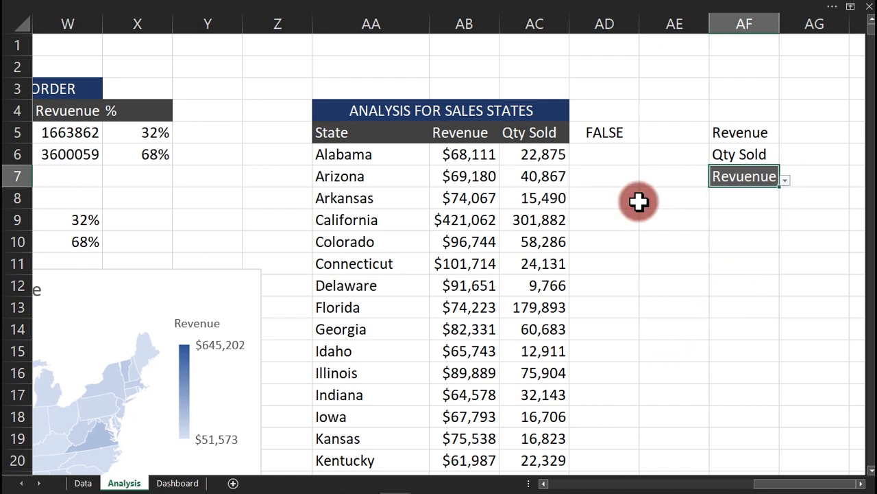
pyautogui.click(787, 181)
pyautogui.click(727, 209)
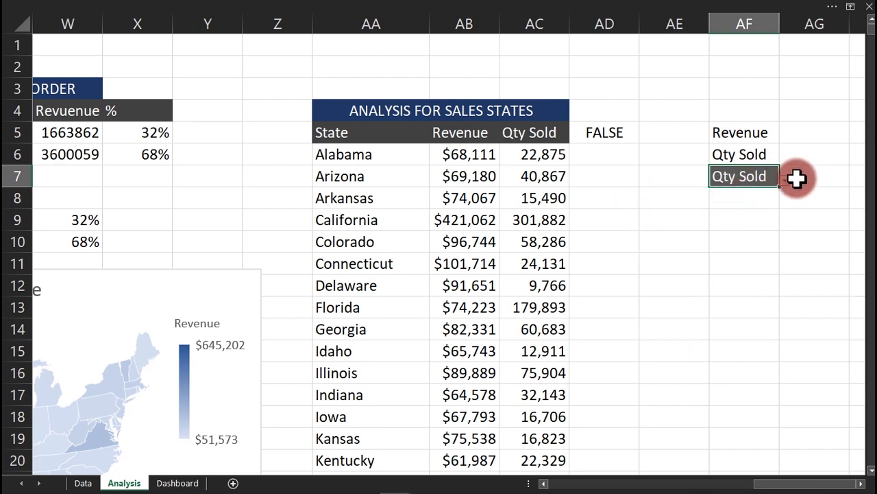
pyautogui.click(790, 179)
pyautogui.click(778, 181)
pyautogui.click(785, 180)
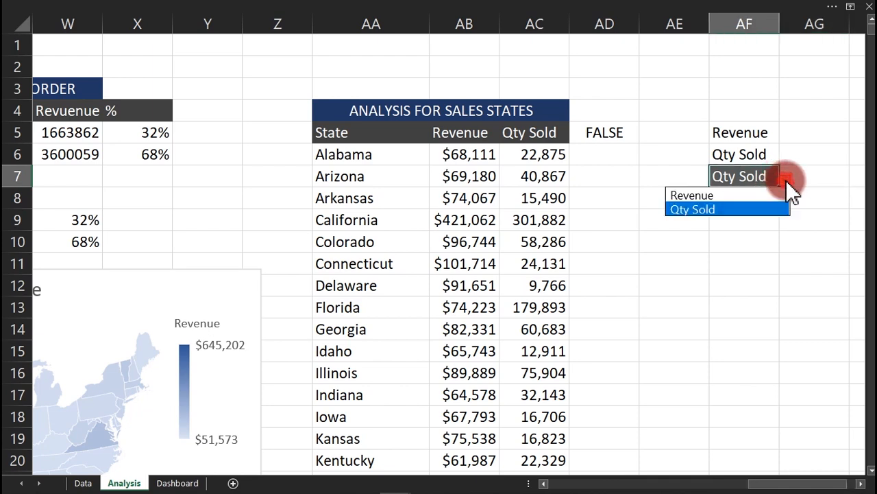
pyautogui.click(759, 195)
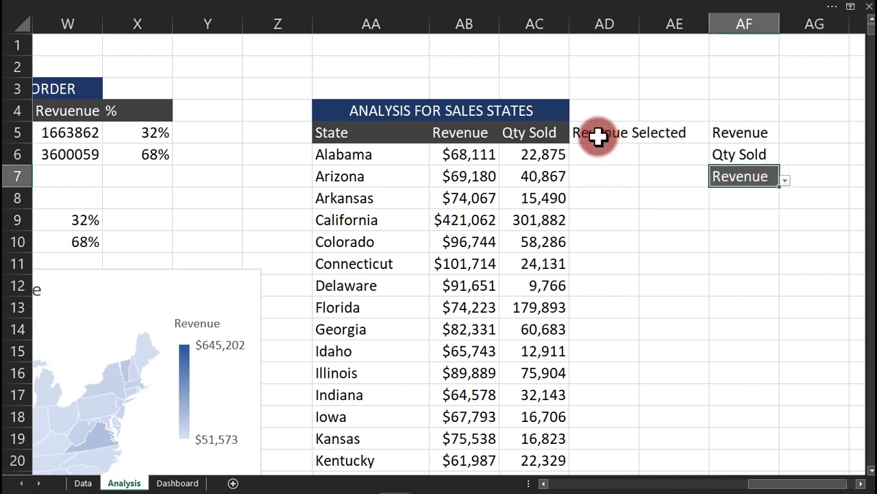
pyautogui.click(787, 179)
pyautogui.click(738, 208)
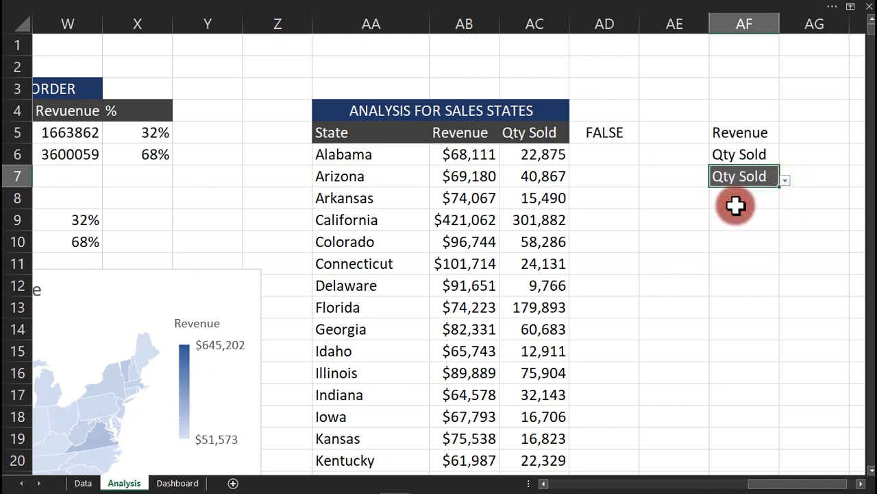
# Add AF6&" Selected" as AD5's false result, showing Qty Sold Selected, and autofit column AD.
pyautogui.doubleClick(622, 132)
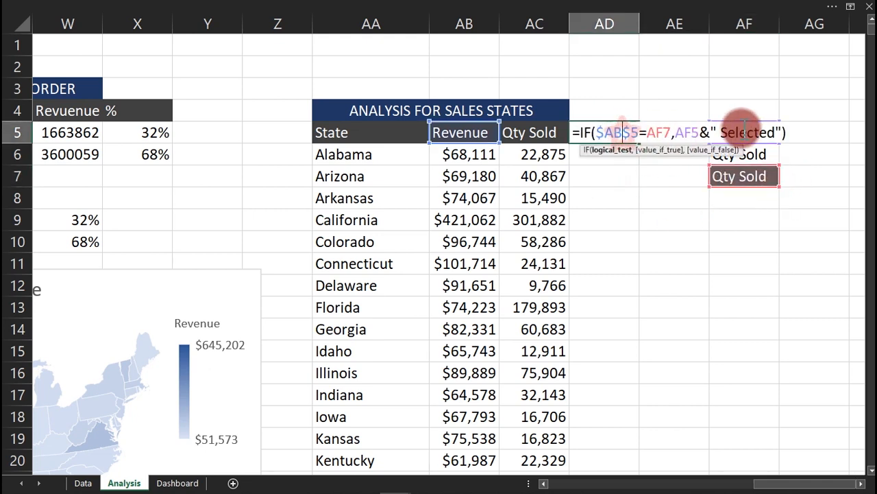
pyautogui.click(782, 132)
pyautogui.write(',')
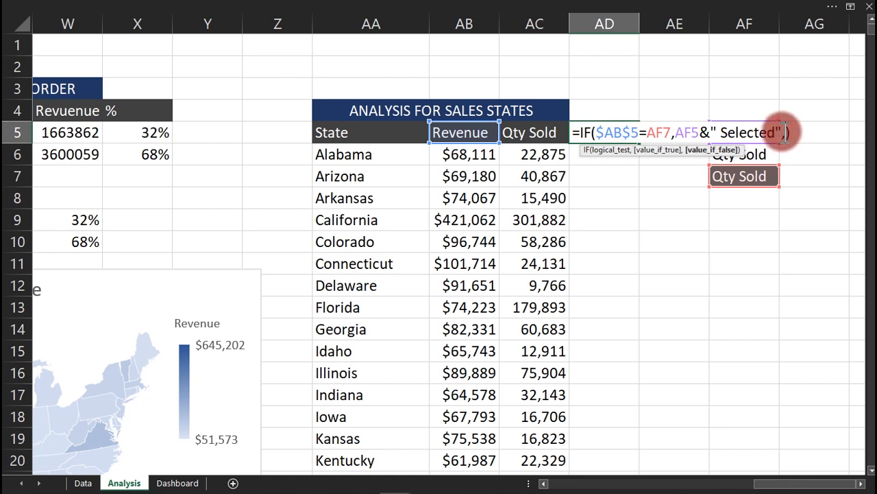
pyautogui.click(765, 156)
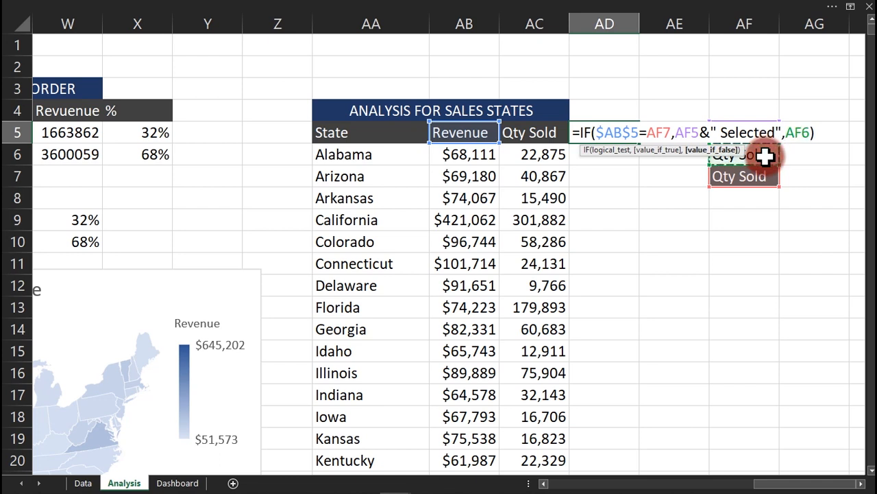
pyautogui.write('&" "S')
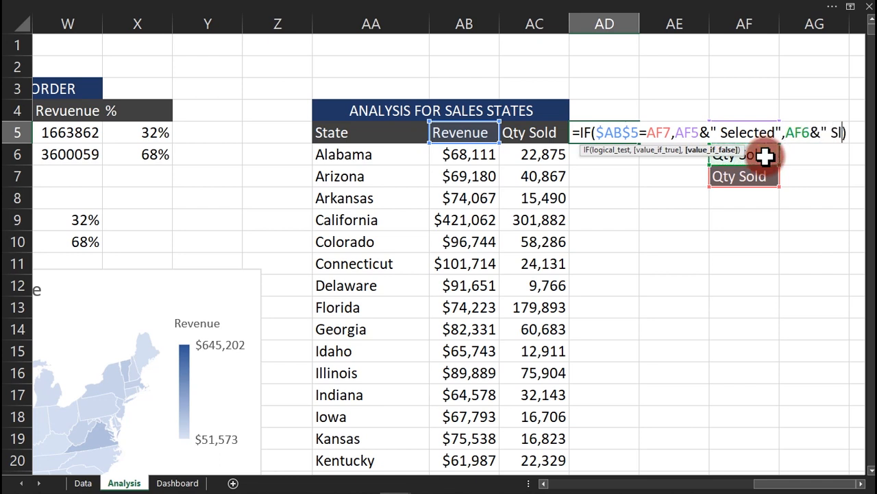
pyautogui.write('elected')
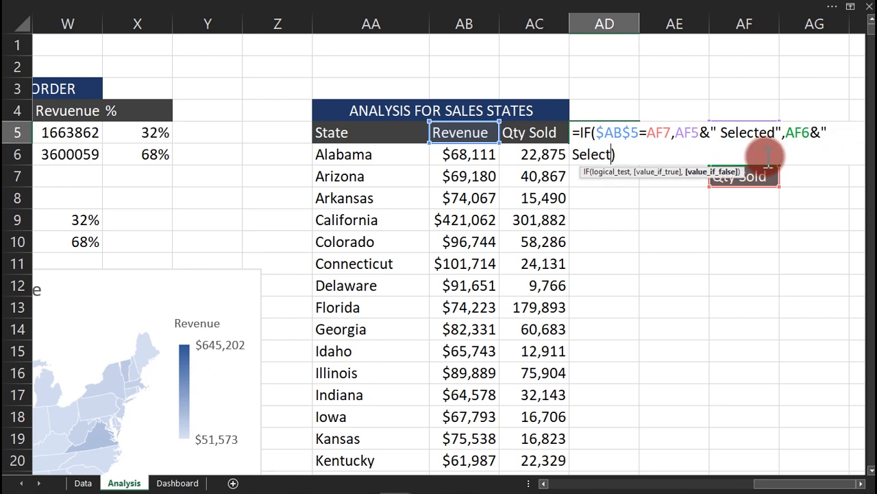
pyautogui.write('"')
pyautogui.press('Return')
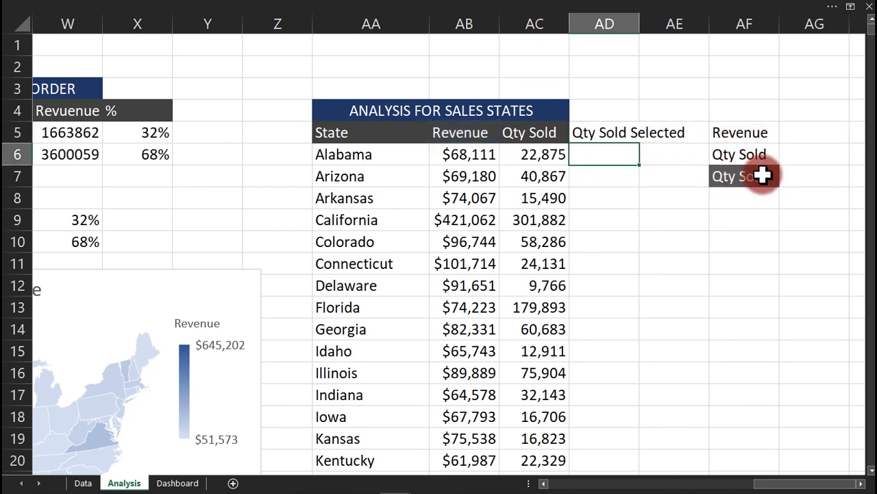
pyautogui.doubleClick(639, 23)
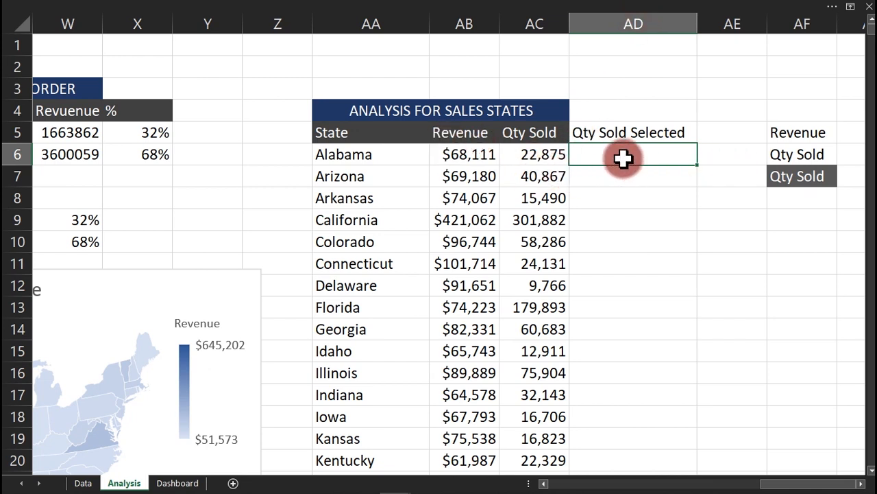
# Start an IF in AD6 testing $AB$5 against AF7, returning AB6 when true.
pyautogui.write('=')
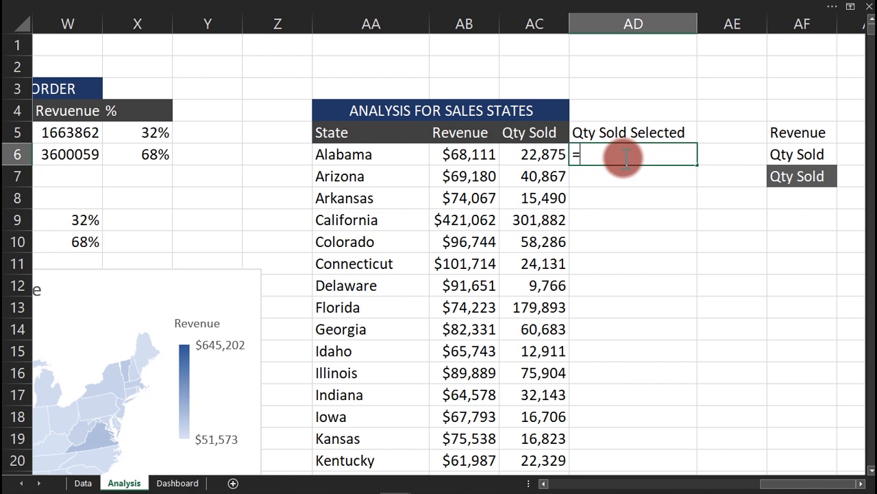
pyautogui.write('if')
pyautogui.press('Tab')
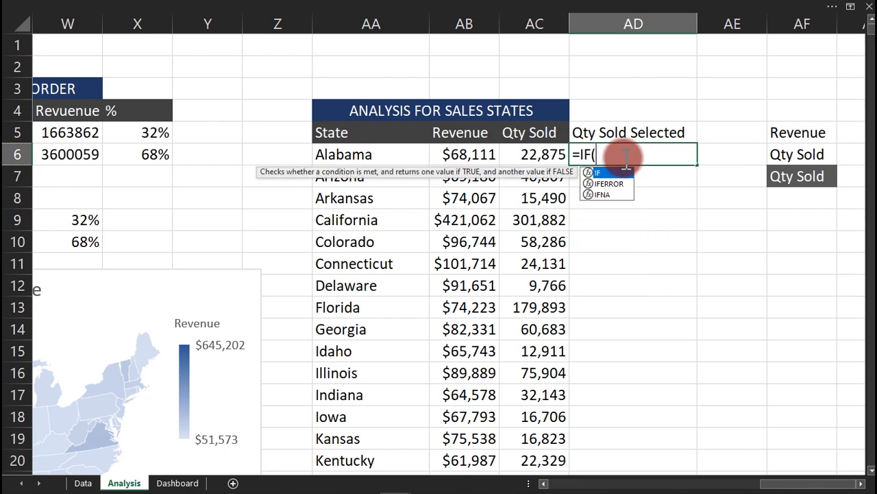
pyautogui.click(476, 136)
pyautogui.write('=')
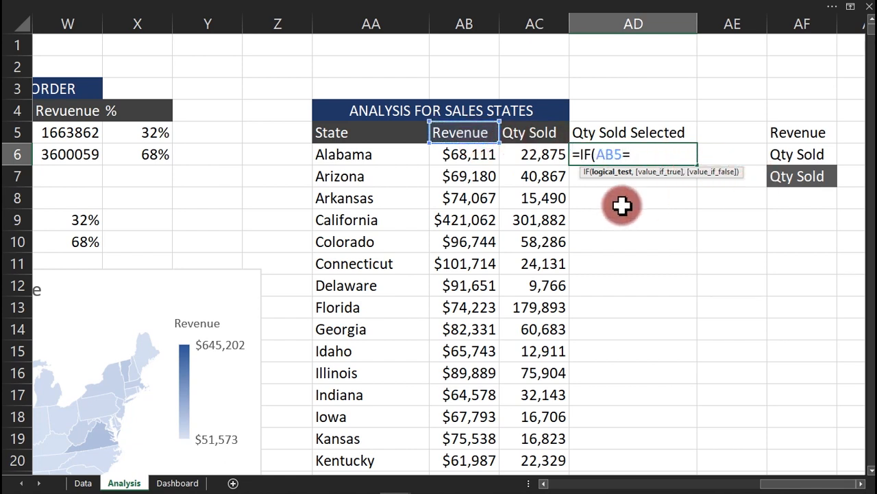
pyautogui.press('BackSpace')
pyautogui.press('BackSpace')
pyautogui.press('BackSpace')
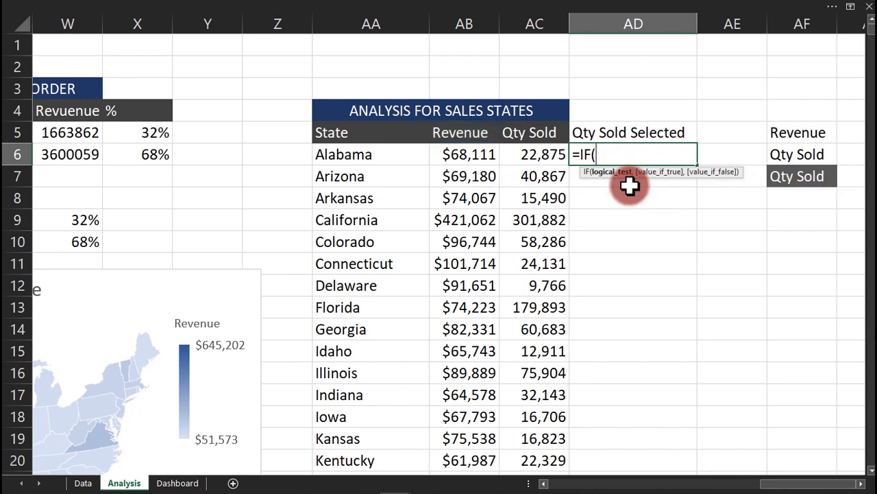
pyautogui.click(445, 134)
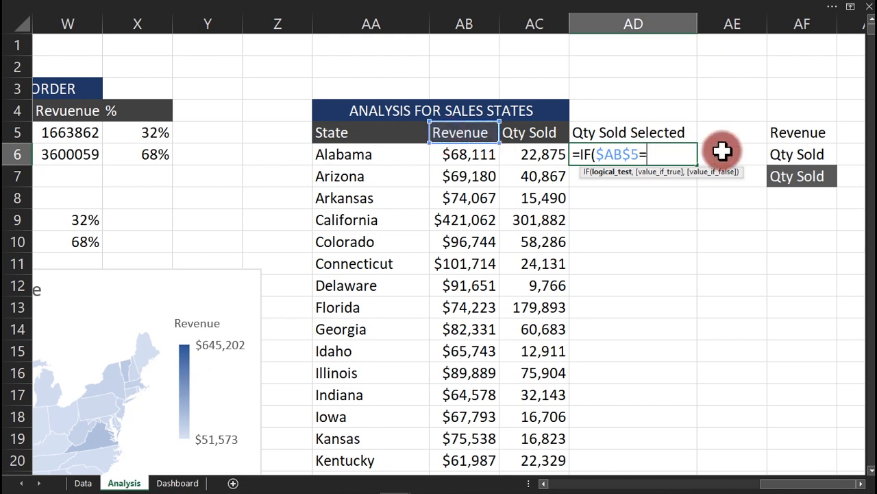
pyautogui.click(800, 177)
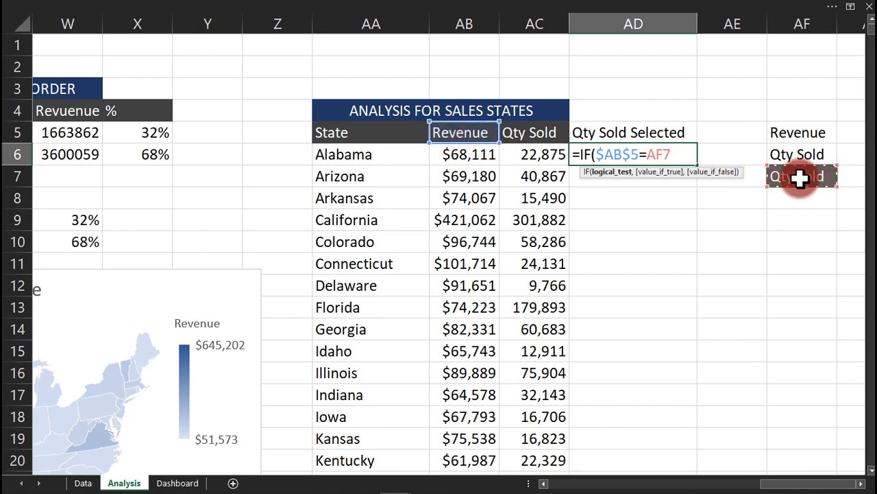
pyautogui.write(',')
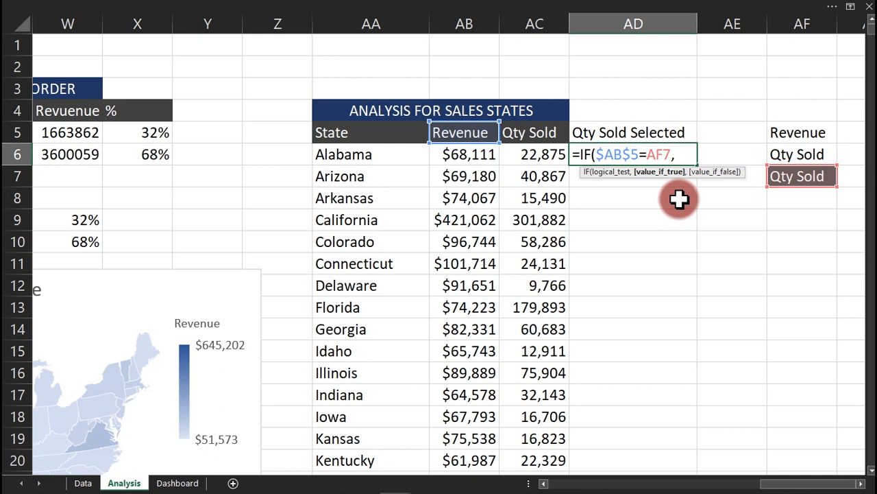
pyautogui.click(472, 157)
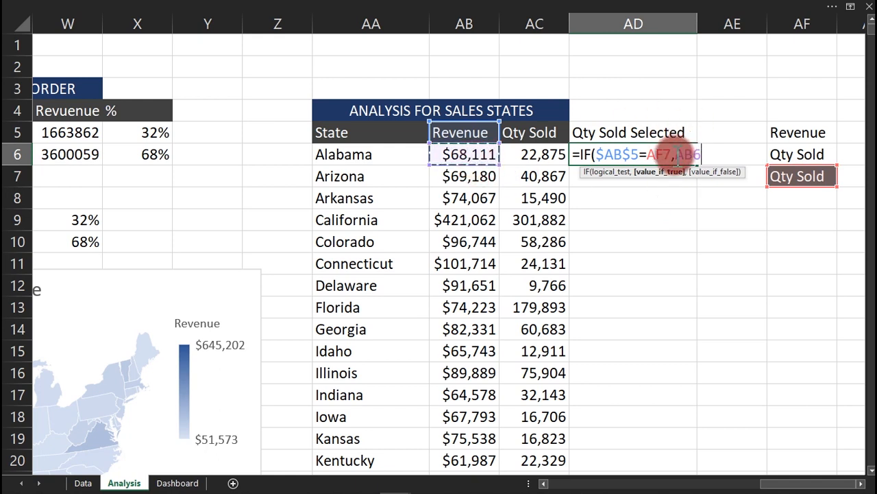
# Lock AF7 as $AF$7, add AC6 as the false result, and enter it, showing 22875.
pyautogui.click(655, 154)
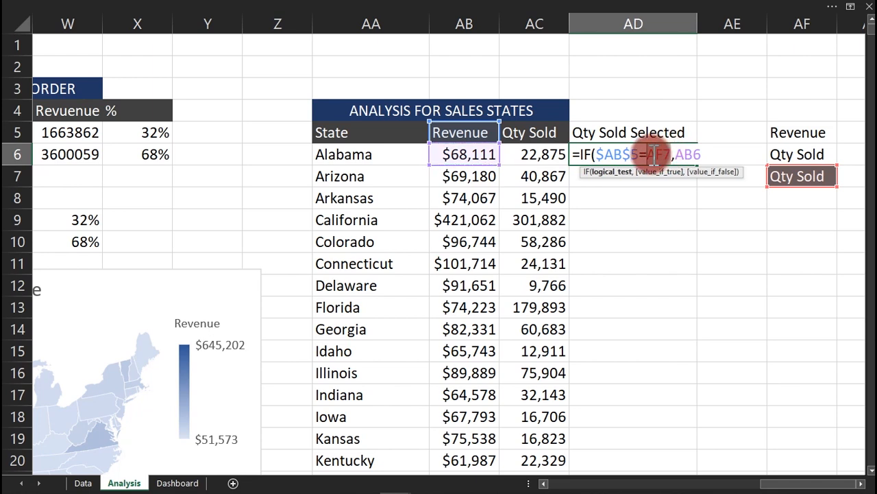
pyautogui.press('F4')
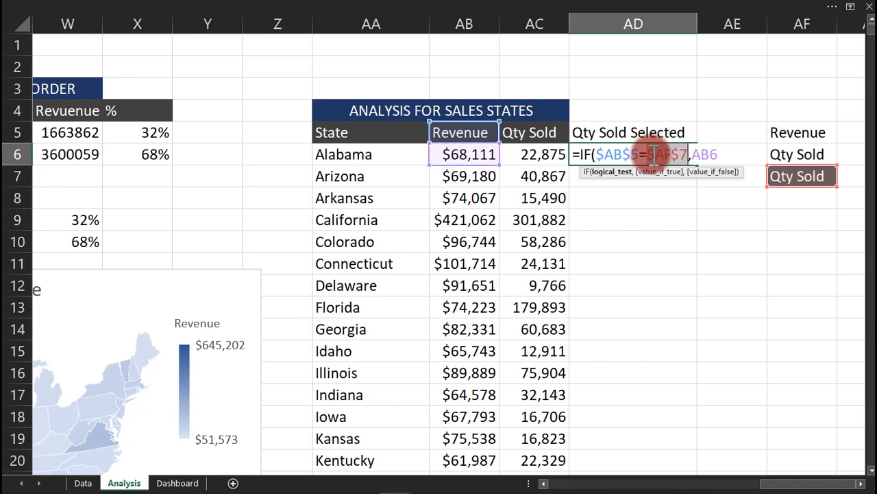
pyautogui.click(730, 156)
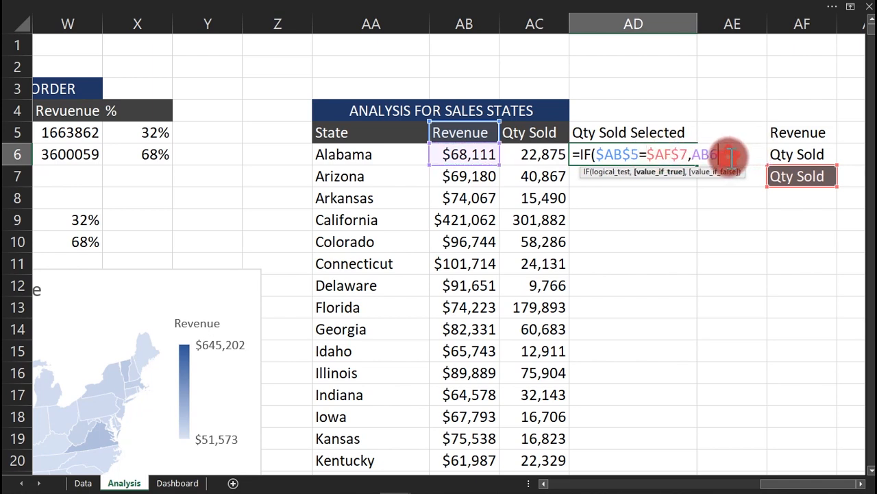
pyautogui.write(',')
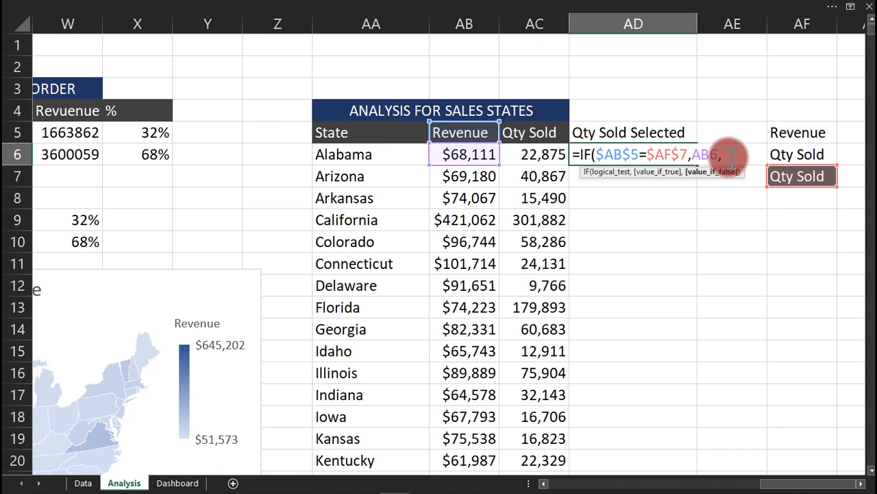
pyautogui.click(529, 157)
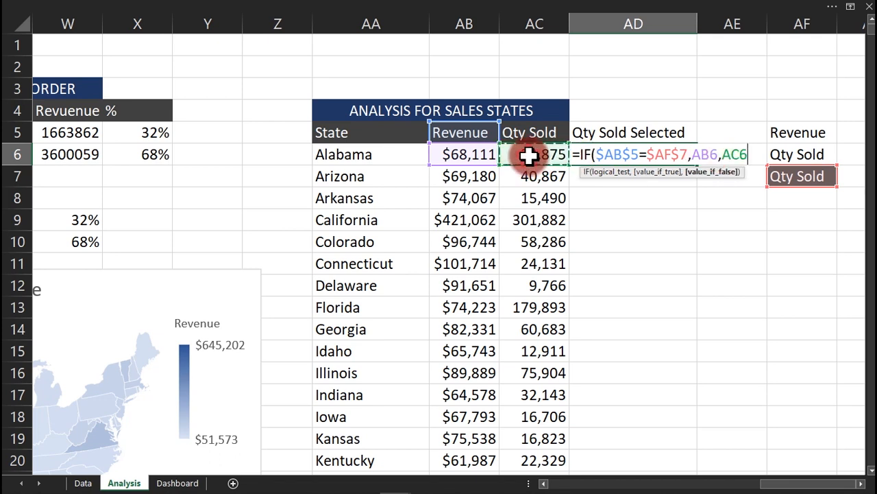
pyautogui.write(')')
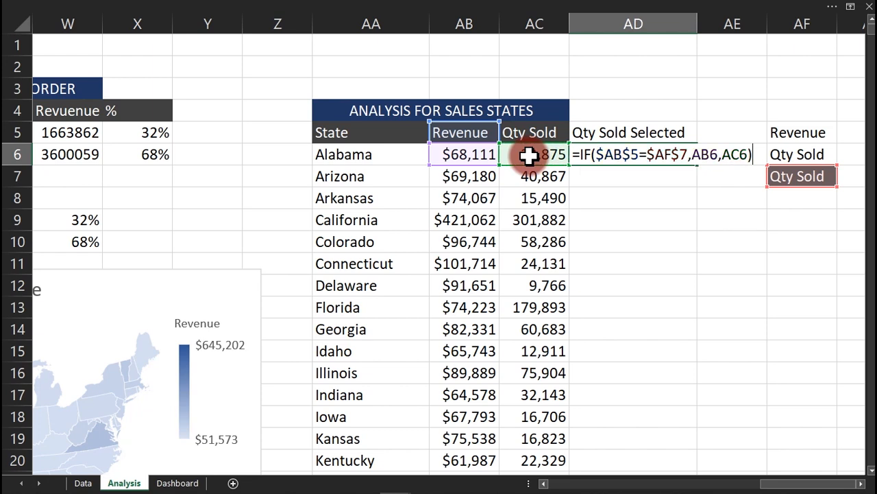
pyautogui.press('Return')
pyautogui.click(634, 155)
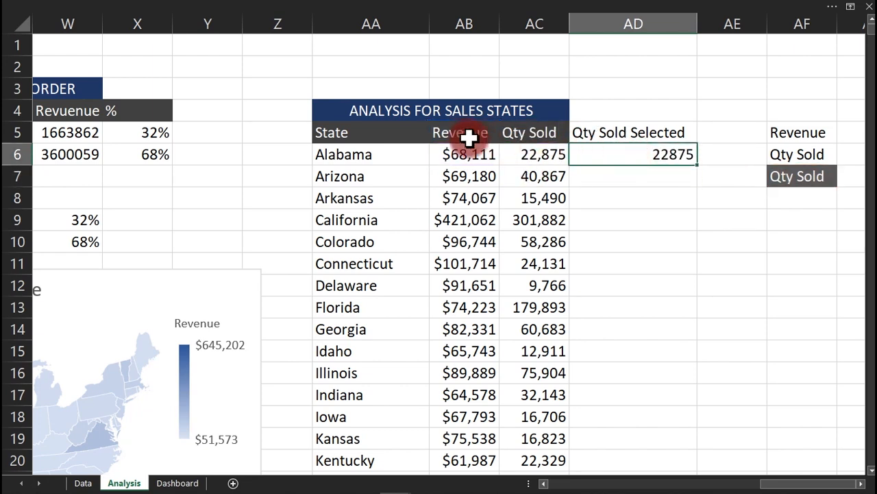
# Choose Revenue in AF7 so AD5 reads Revenue Selected and AD6 shows 68111.
pyautogui.click(799, 178)
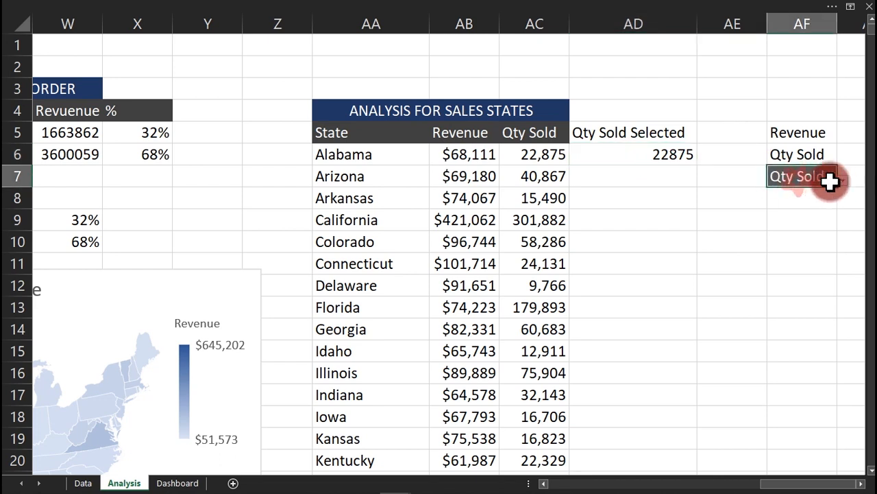
pyautogui.click(846, 178)
pyautogui.click(798, 199)
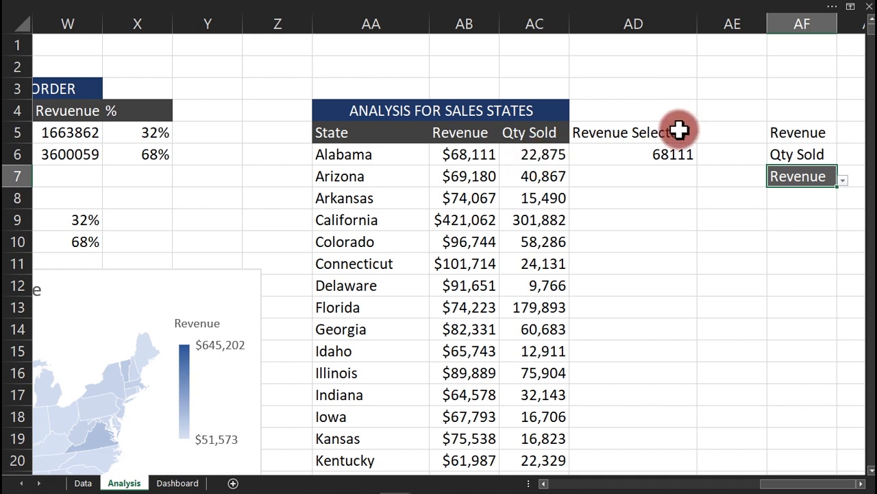
pyautogui.click(658, 159)
# Format AD6 as Number with 0 decimals and a 1000 separator, then fill it down column AD.
pyautogui.hotkey('ctrl', '1')
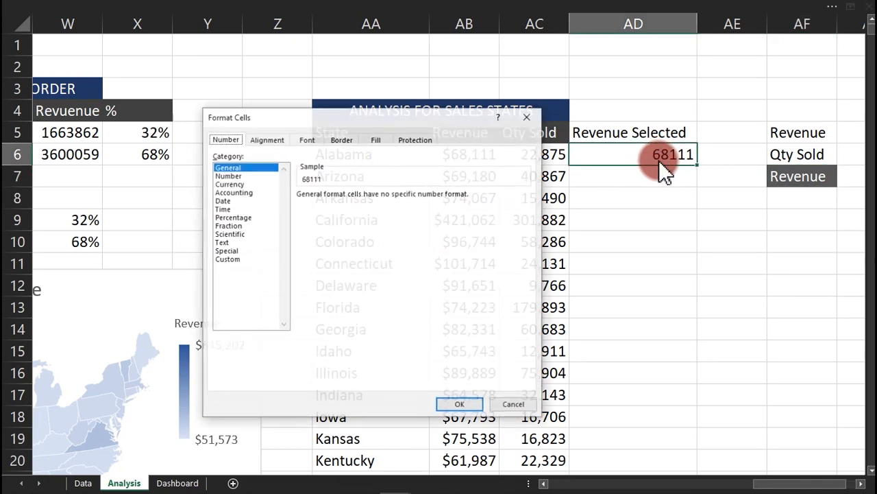
pyautogui.click(238, 176)
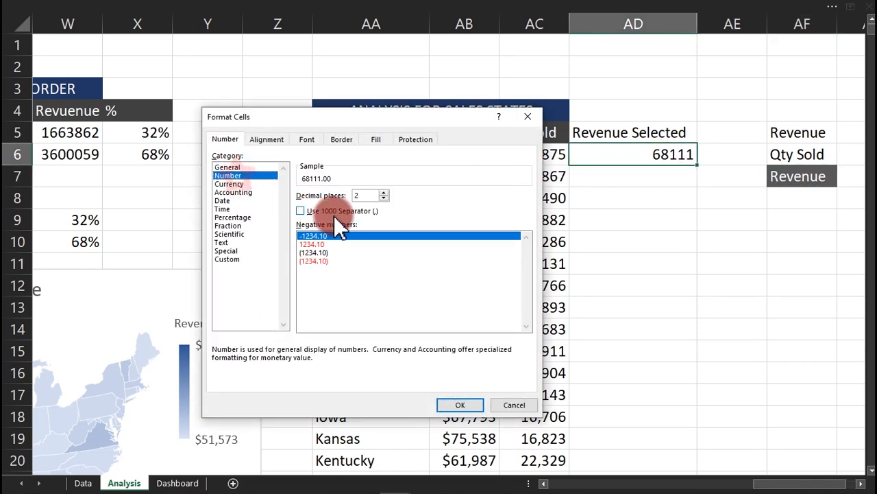
pyautogui.click(346, 212)
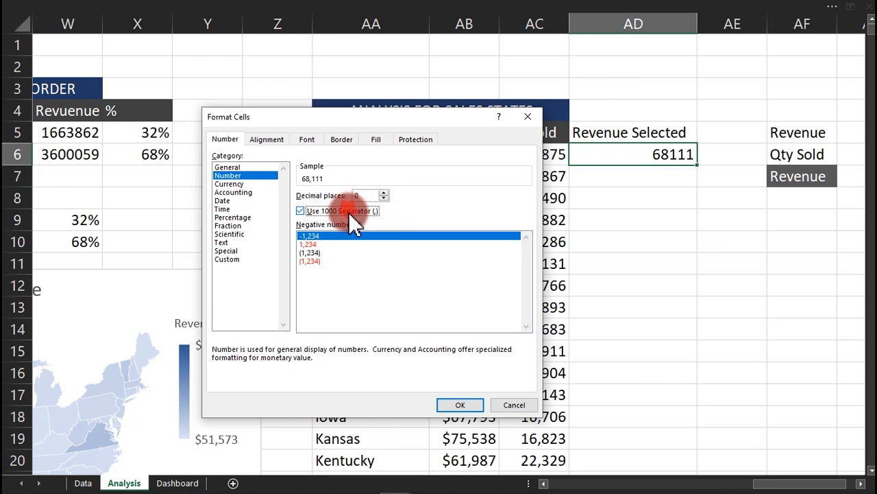
pyautogui.click(463, 404)
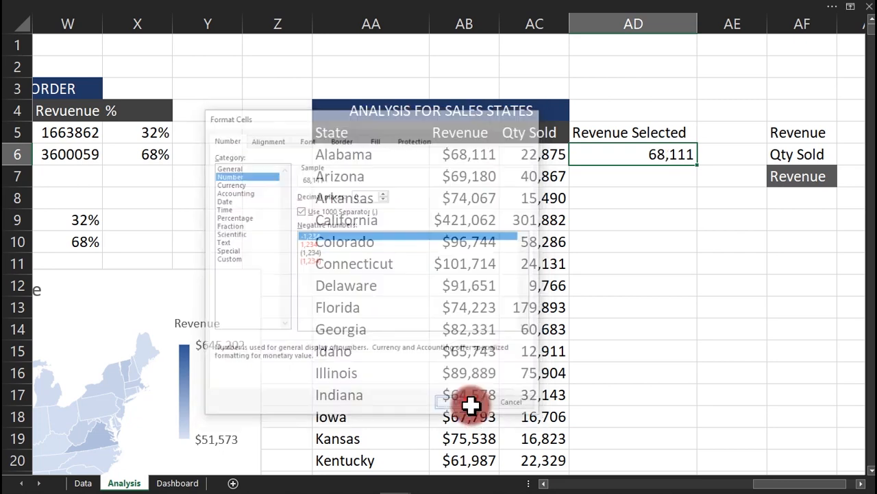
pyautogui.doubleClick(697, 164)
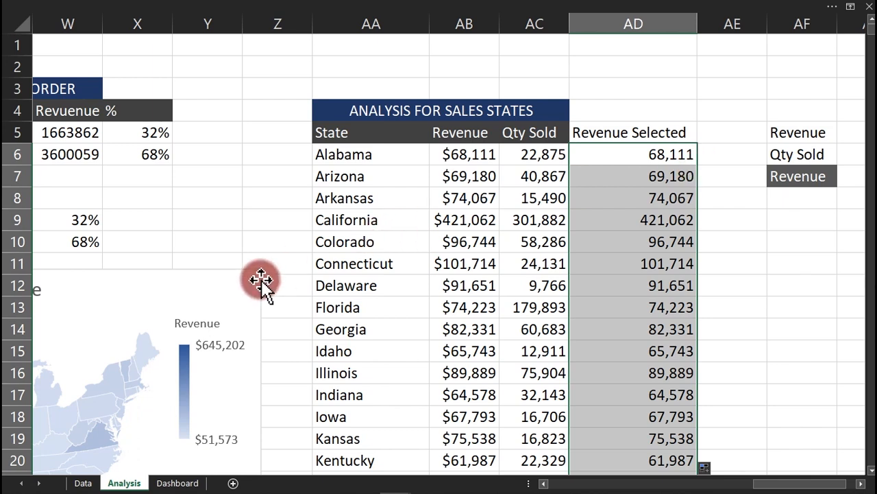
# Move the map chart aside and shift its data range from Revenue (AB) to Revenue Selected (AD).
pyautogui.moveTo(261, 281); pyautogui.dragTo(372, 131)
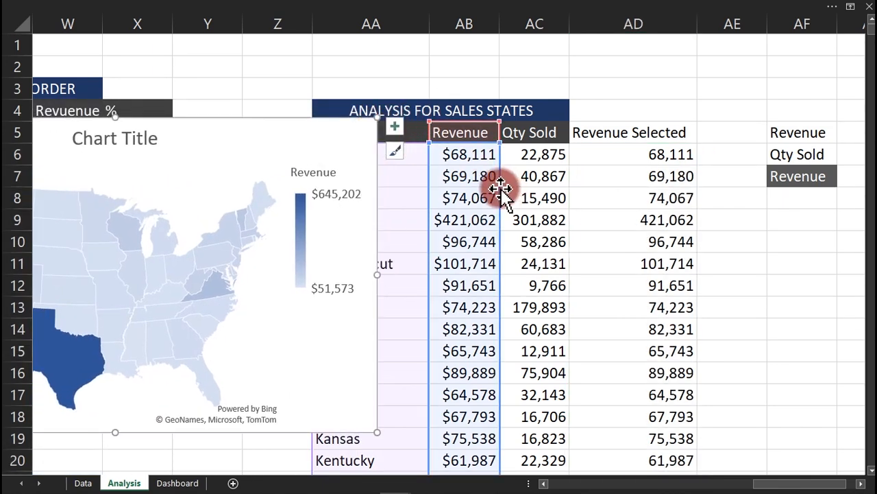
pyautogui.moveTo(376, 195); pyautogui.dragTo(303, 163)
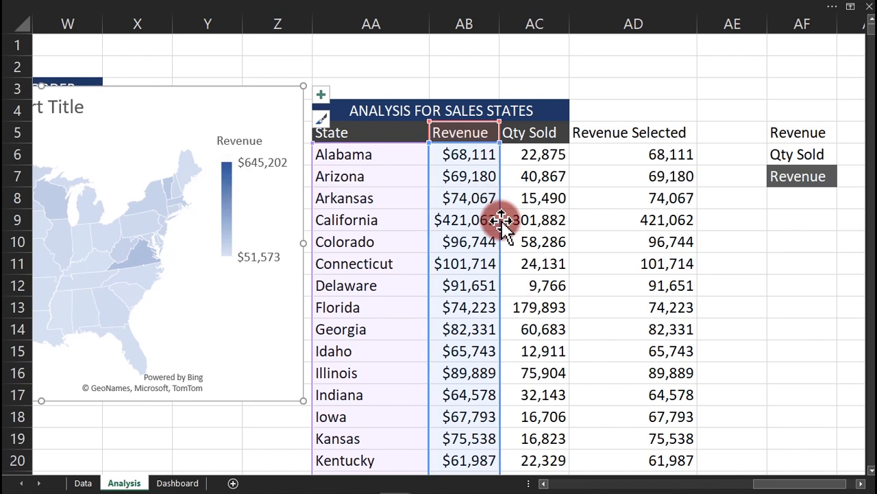
pyautogui.moveTo(500, 220); pyautogui.dragTo(590, 221)
pyautogui.moveTo(294, 117); pyautogui.dragTo(562, 94)
pyautogui.click(823, 174)
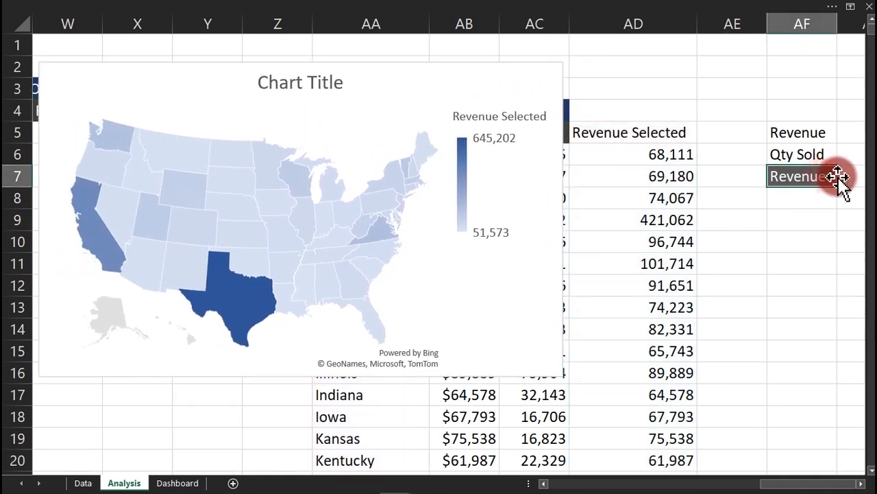
pyautogui.click(842, 179)
pyautogui.click(778, 209)
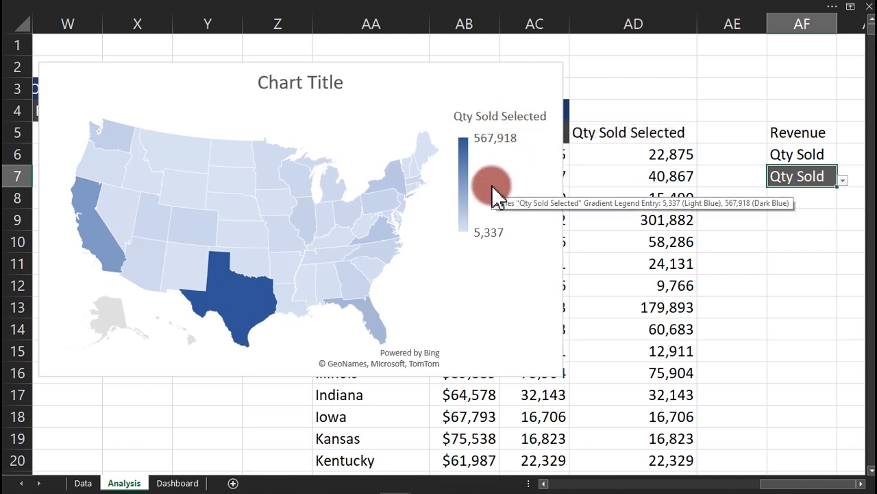
pyautogui.click(844, 181)
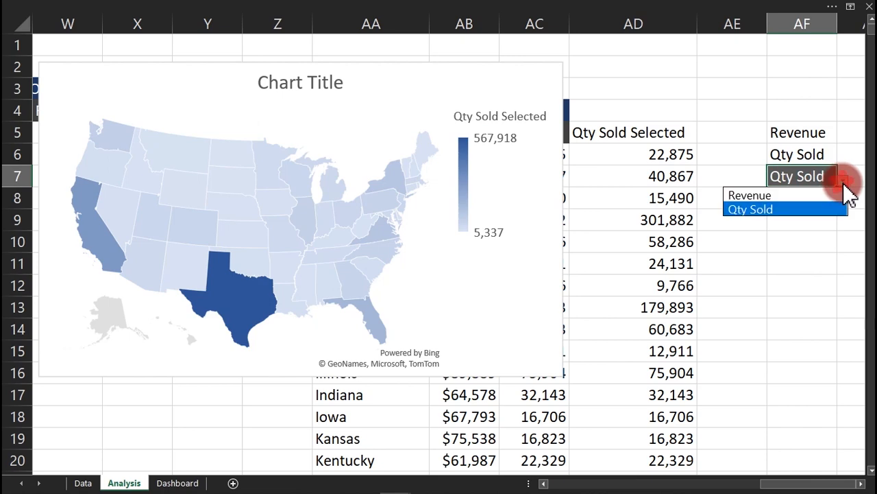
pyautogui.click(809, 195)
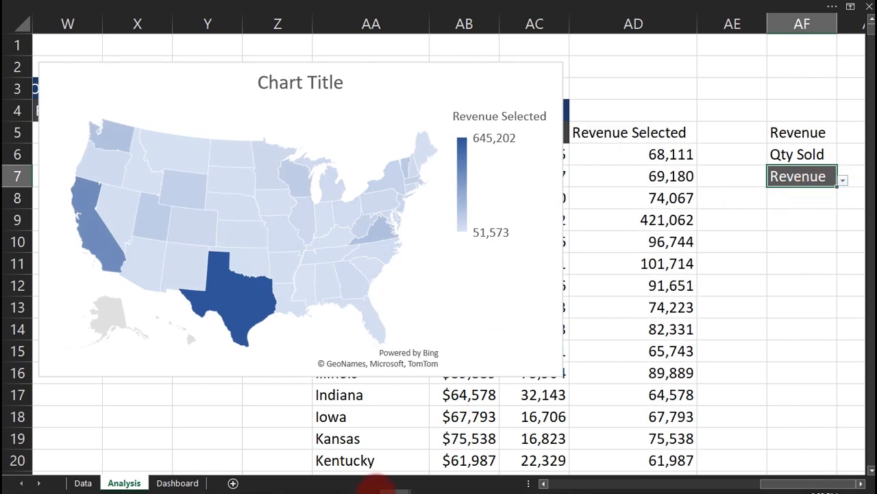
pyautogui.moveTo(396, 486)
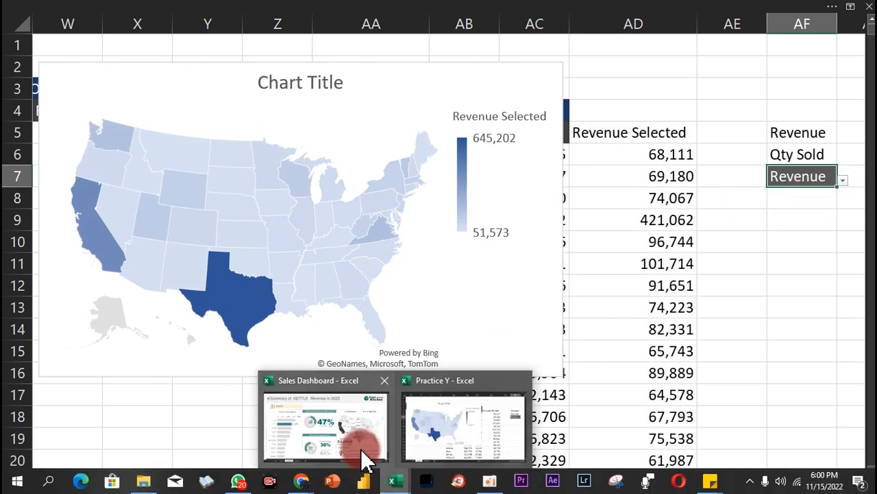
pyautogui.click(362, 452)
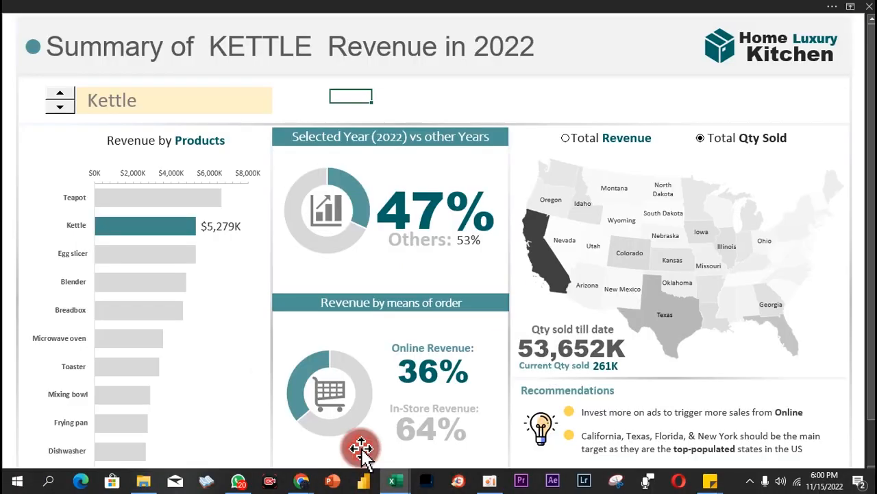
pyautogui.click(607, 147)
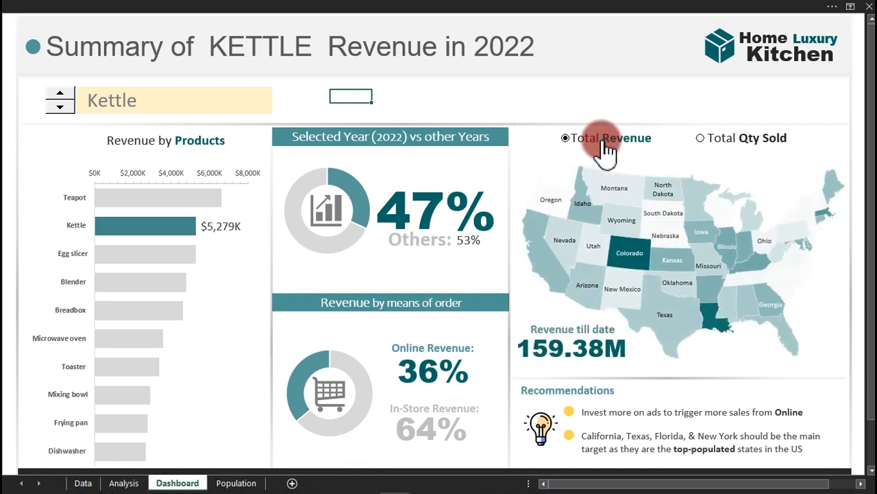
pyautogui.moveTo(399, 484)
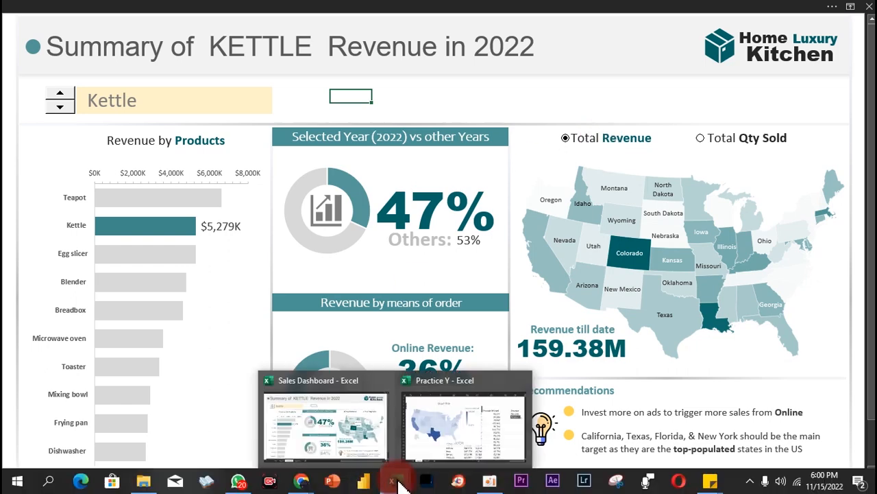
pyautogui.click(453, 426)
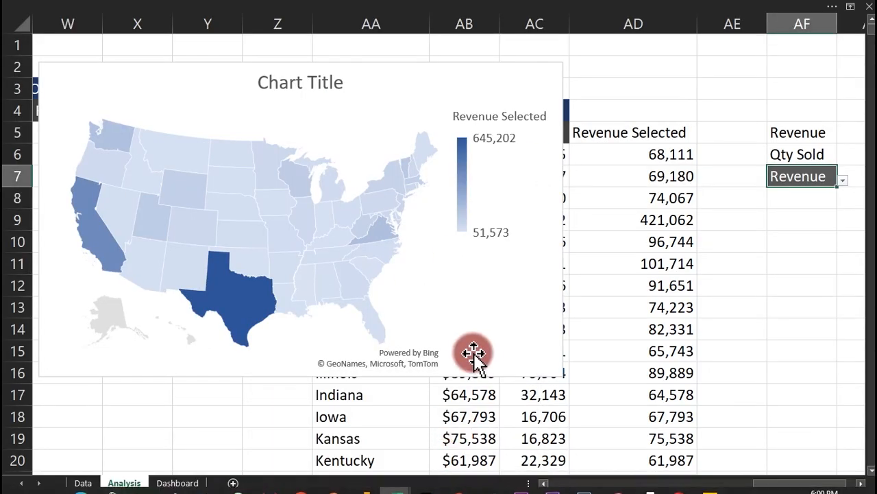
# Cut the map chart from Analysis, paste it at P18 on Dashboard, and place it top right.
pyautogui.click(460, 379)
pyautogui.click(483, 370)
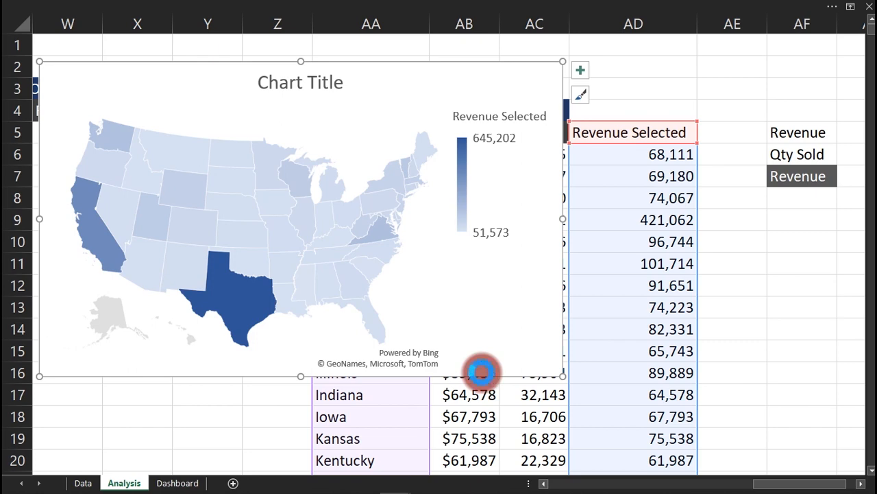
pyautogui.hotkey('ctrl', 'x')
pyautogui.click(175, 482)
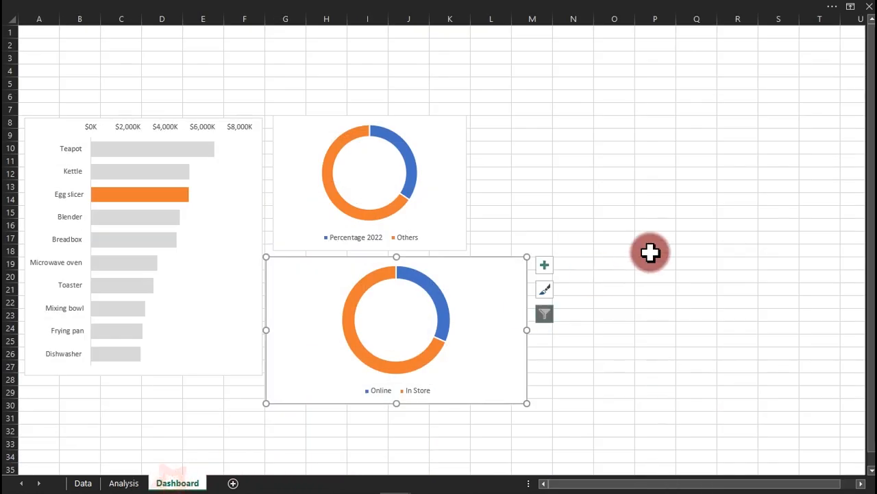
pyautogui.click(658, 251)
pyautogui.hotkey('ctrl', 'v')
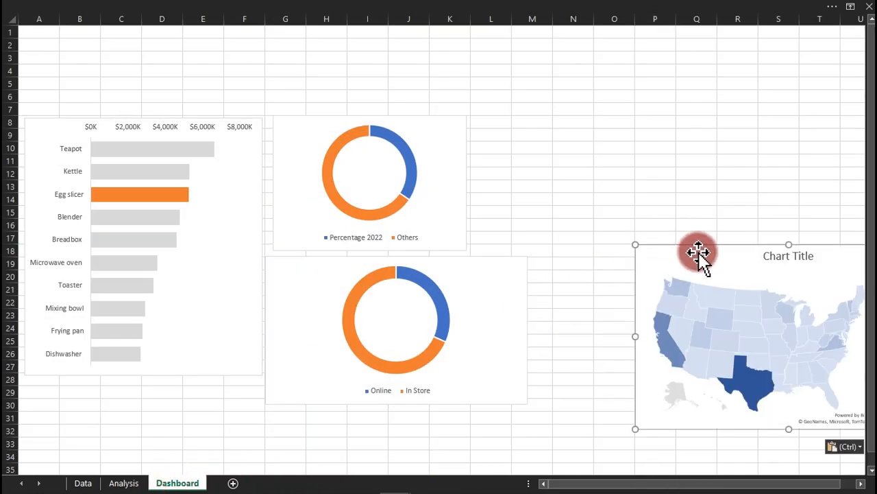
pyautogui.moveTo(699, 249); pyautogui.dragTo(610, 91)
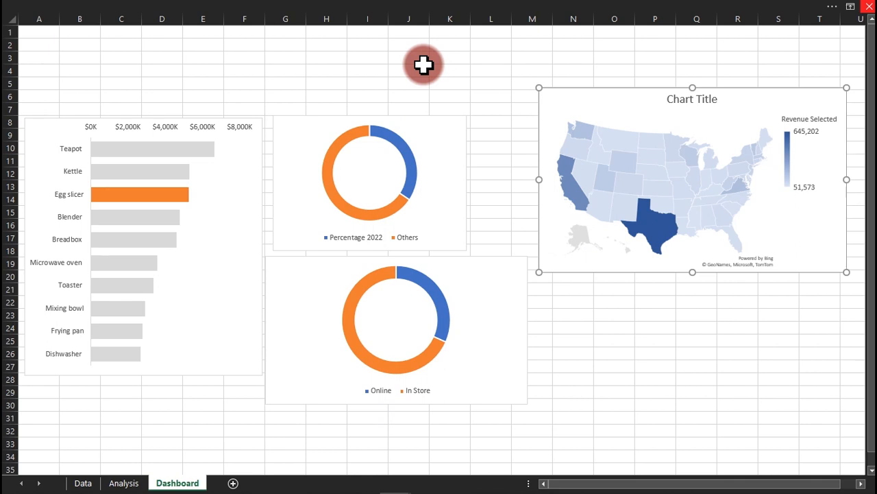
# Bring up the Sales Dashboard workbook for reference.
pyautogui.moveTo(279, 489)
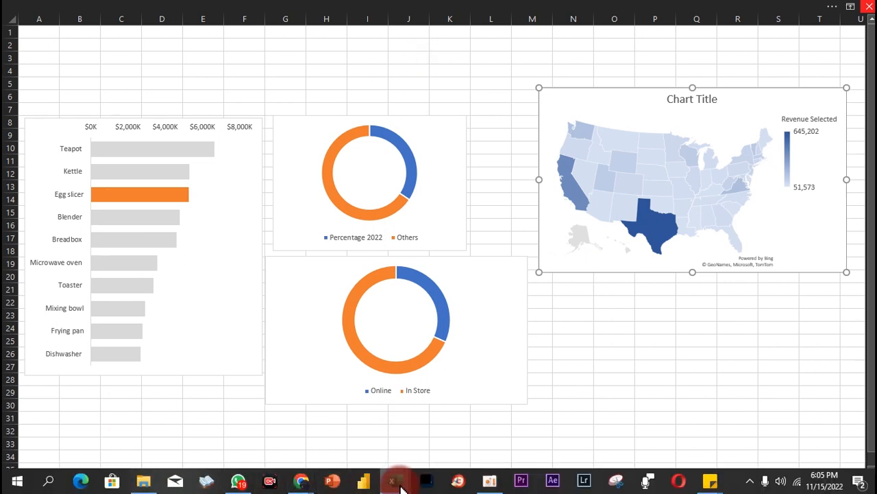
pyautogui.moveTo(398, 483)
pyautogui.click(363, 460)
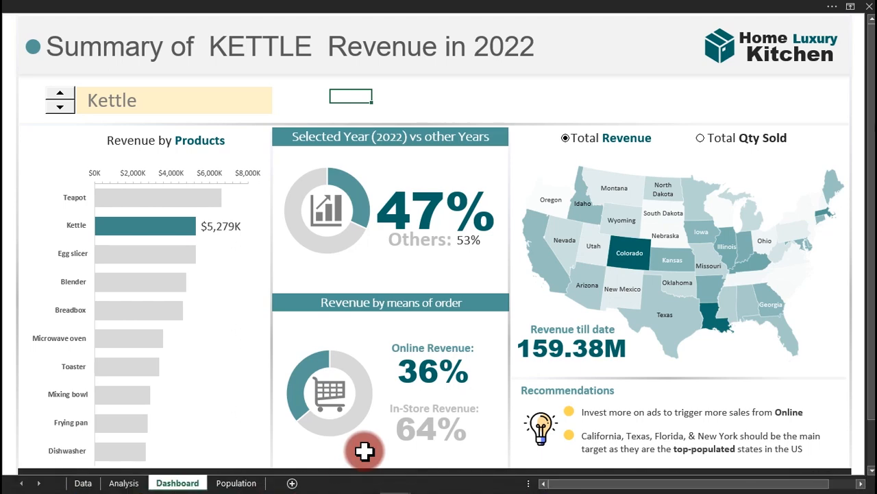
# Return to the Practice Y workbook and switch the window to full-screen mode.
pyautogui.moveTo(392, 483)
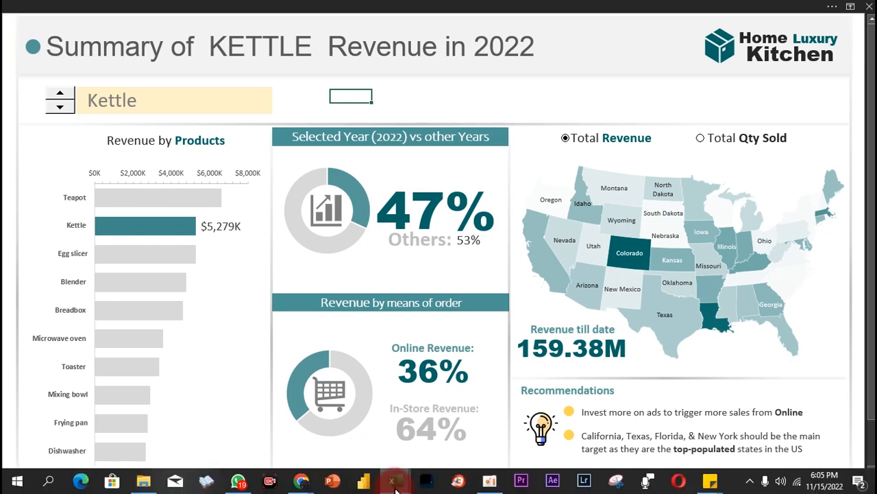
pyautogui.click(454, 419)
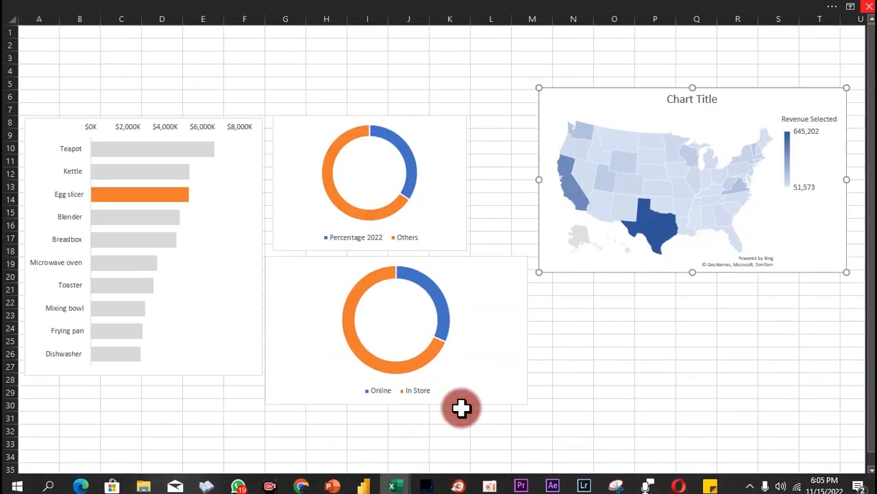
pyautogui.click(303, 8)
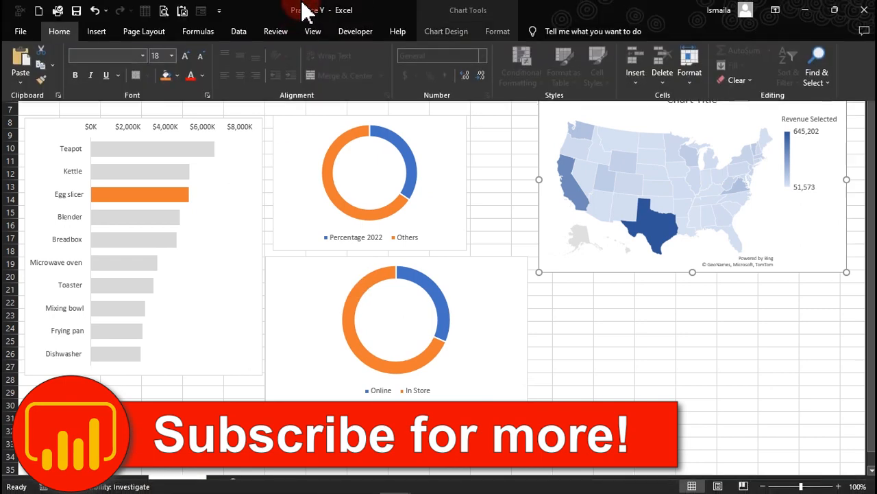
pyautogui.click(312, 35)
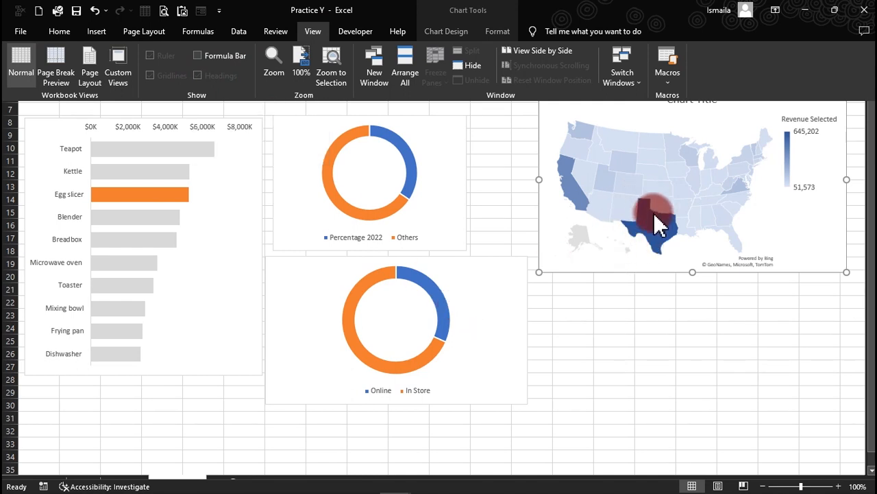
pyautogui.hotkey('ctrl', 'shift', 'F1')
pyautogui.click(631, 287)
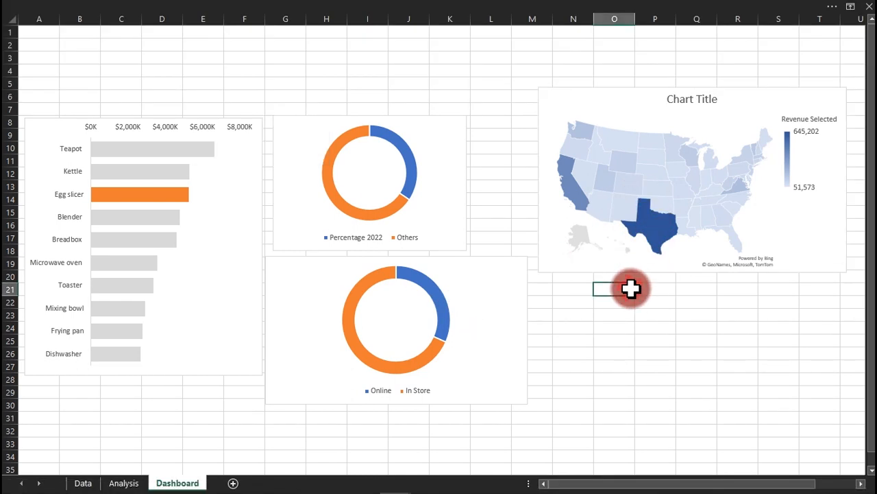
# Turn off the Dashboard sheet's row and column headings and gridlines.
pyautogui.click(401, 9)
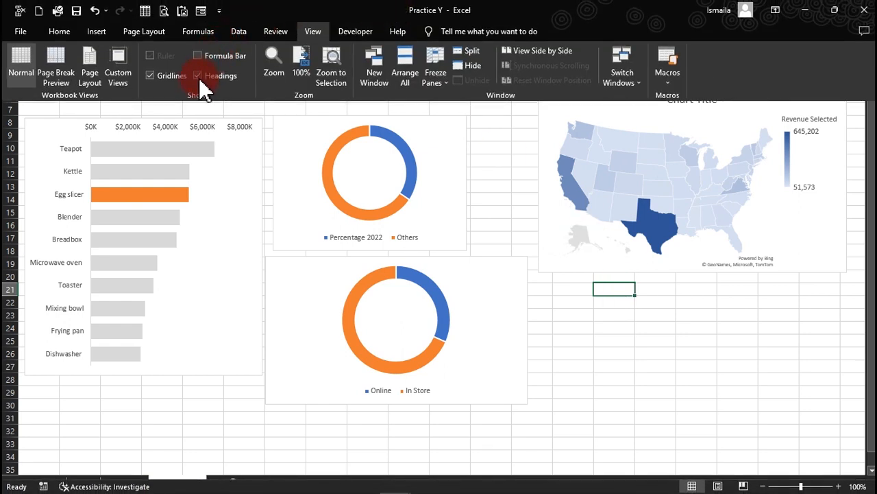
pyautogui.click(199, 76)
pyautogui.click(170, 76)
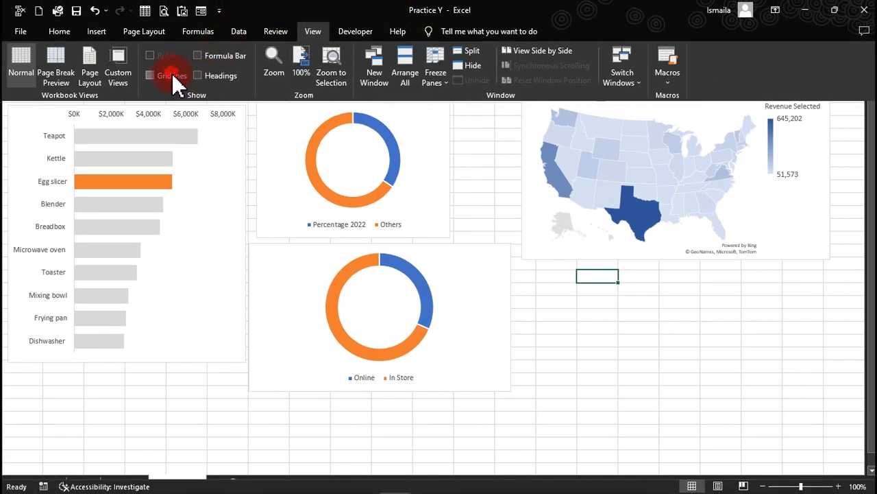
pyautogui.click(656, 364)
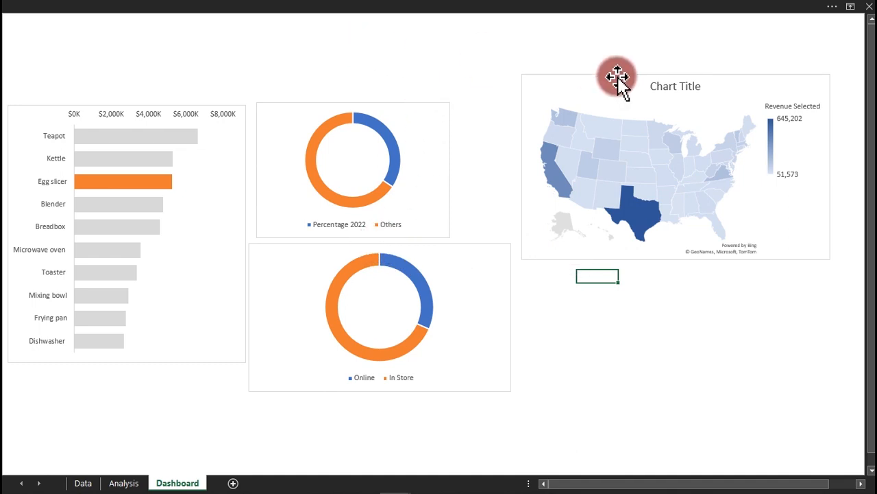
# Lower the map, upper doughnut and bar charts so their top edges line up.
pyautogui.moveTo(618, 76); pyautogui.dragTo(620, 130)
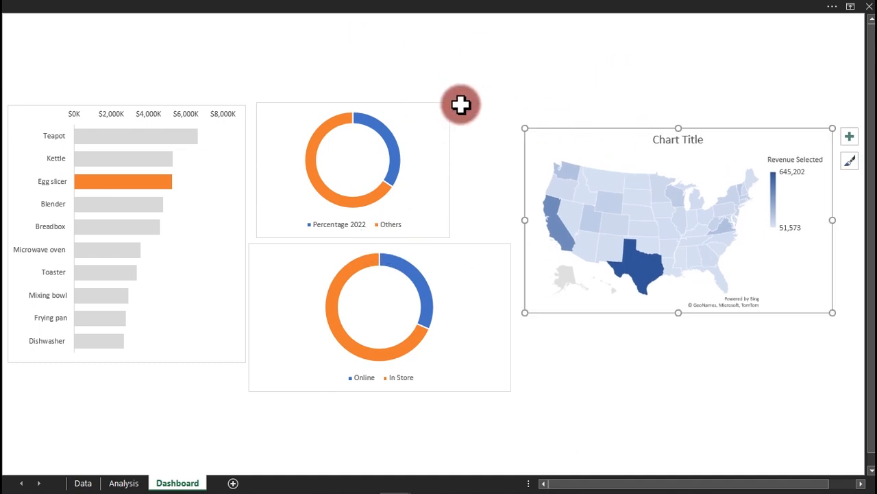
pyautogui.moveTo(436, 107); pyautogui.dragTo(442, 132)
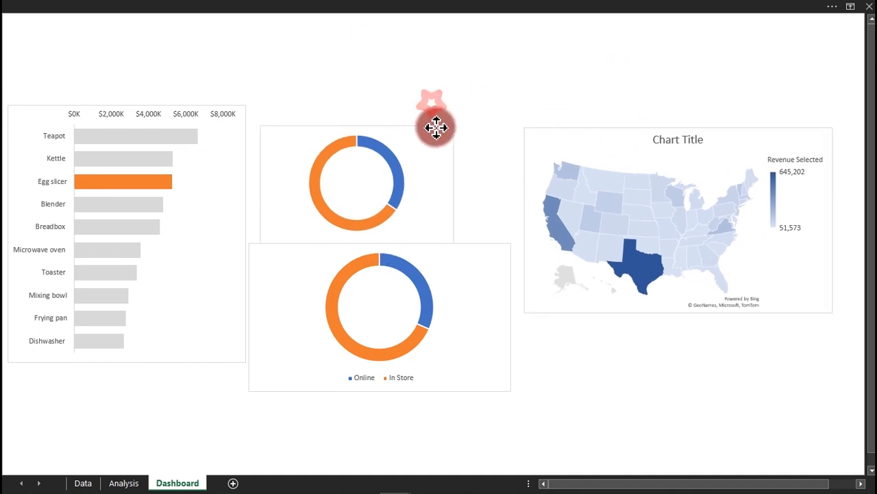
pyautogui.click(231, 110)
pyautogui.moveTo(231, 106); pyautogui.dragTo(231, 136)
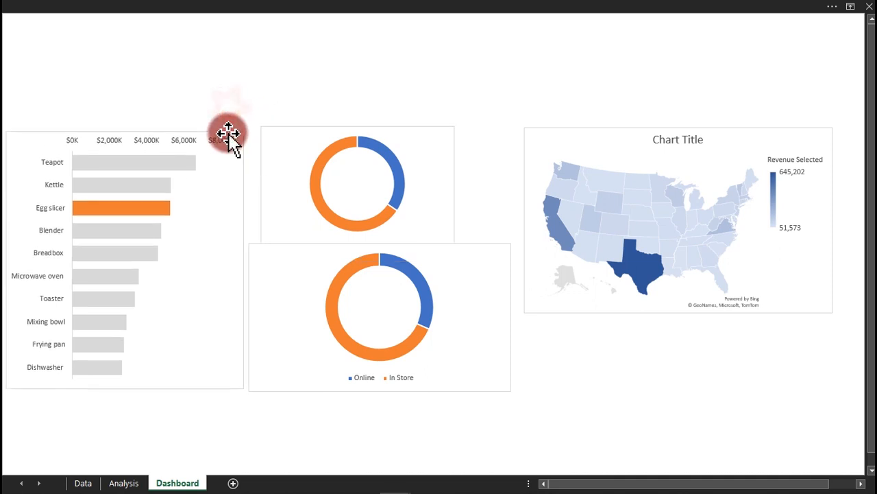
pyautogui.click(314, 55)
pyautogui.moveTo(374, 481)
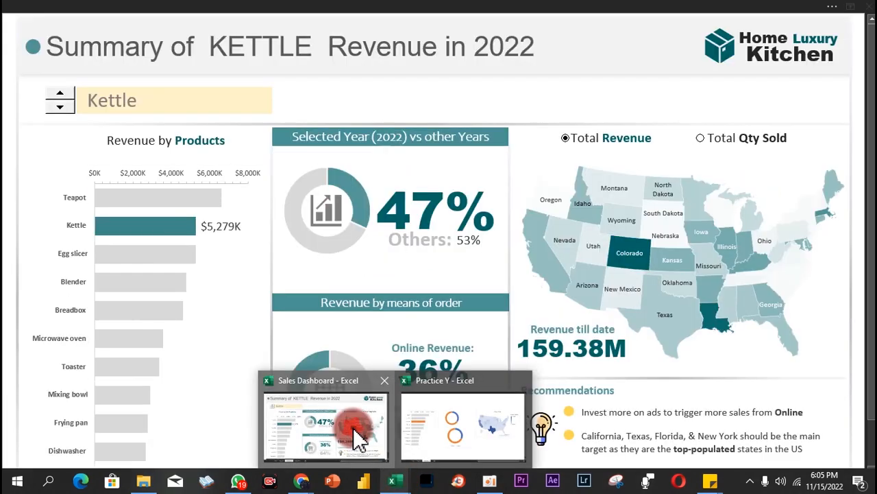
# Select the Sales Dashboard title banner and read its size, 0.94" by 13.52", on Shape Format.
pyautogui.click(521, 74)
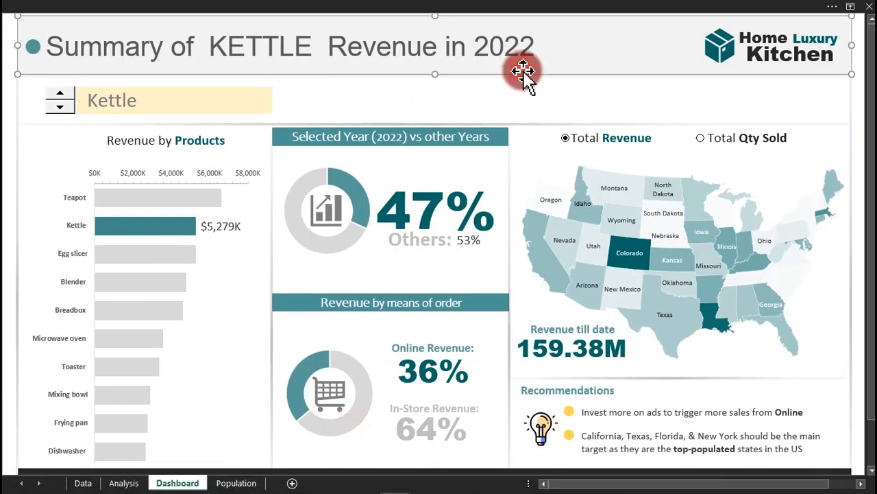
pyautogui.click(431, 7)
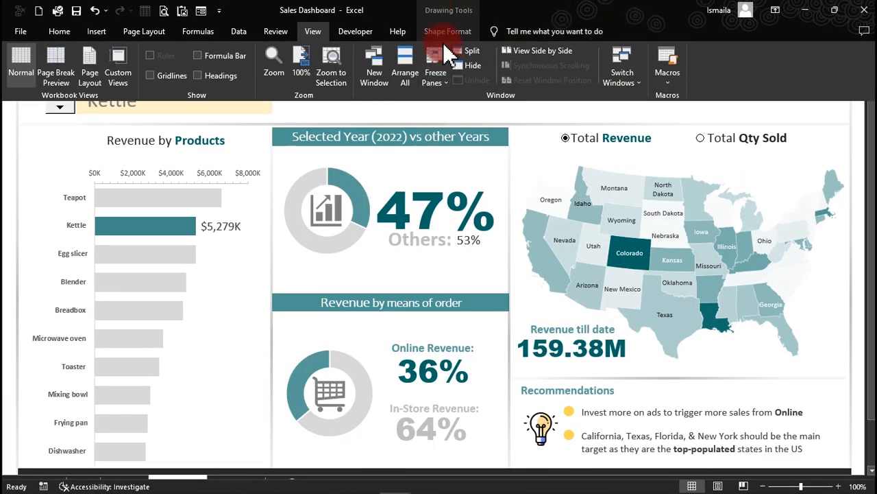
pyautogui.click(445, 32)
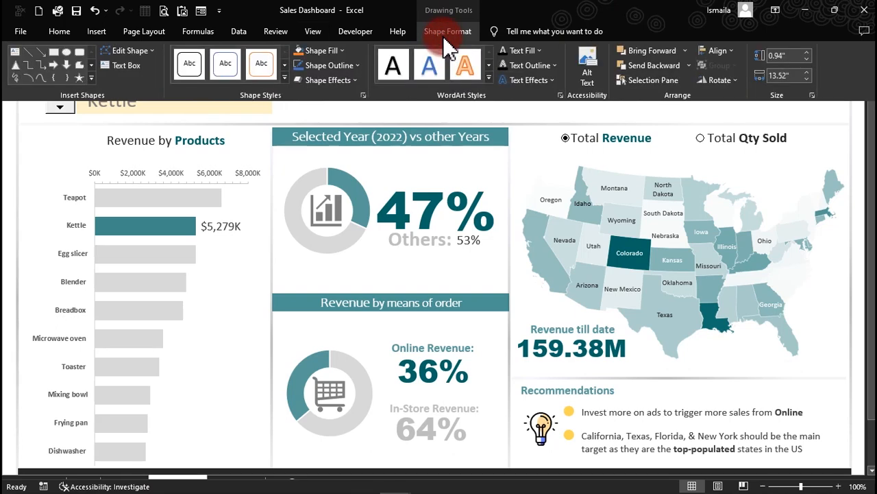
pyautogui.click(789, 75)
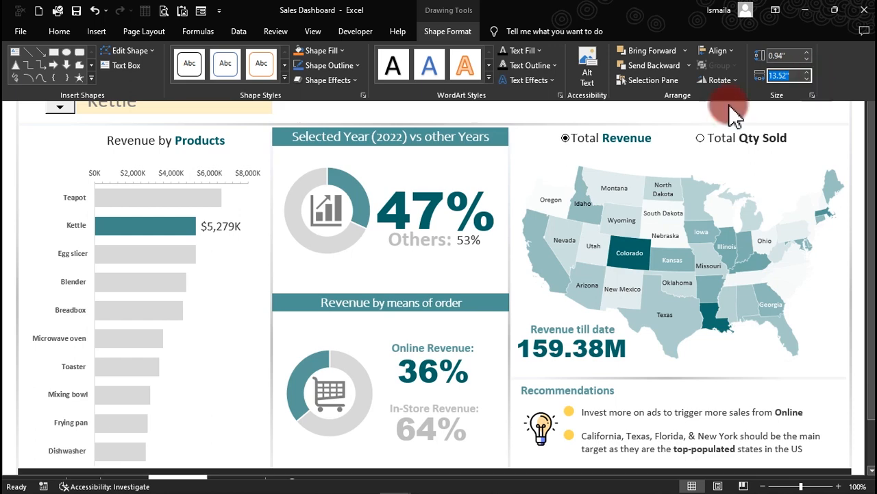
# Bring the finished Sales Dashboard window forward from the taskbar previews.
pyautogui.moveTo(412, 488)
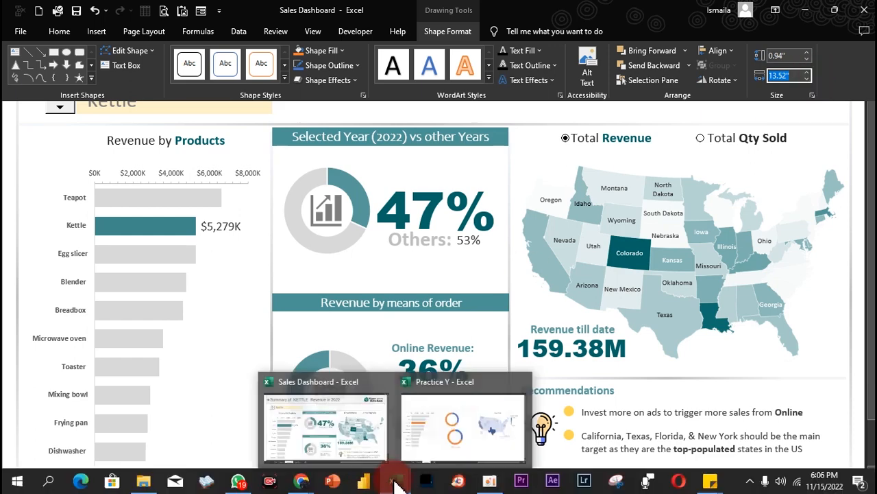
pyautogui.click(447, 447)
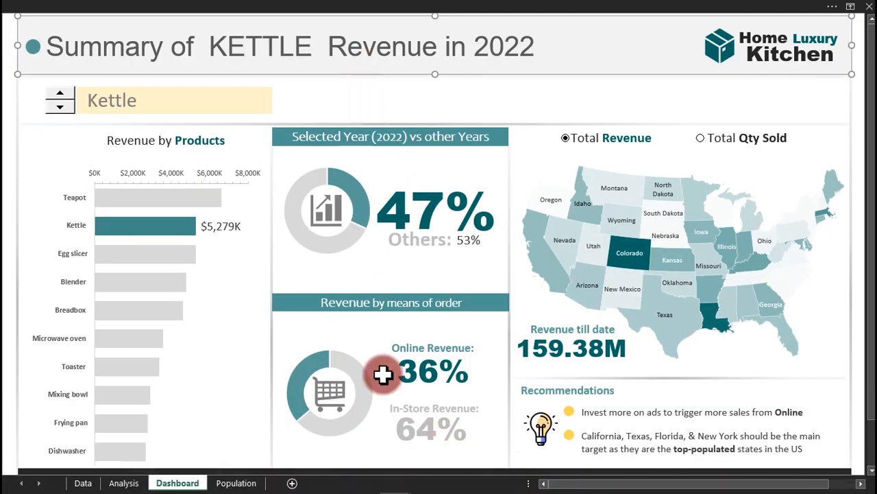
pyautogui.moveTo(398, 483)
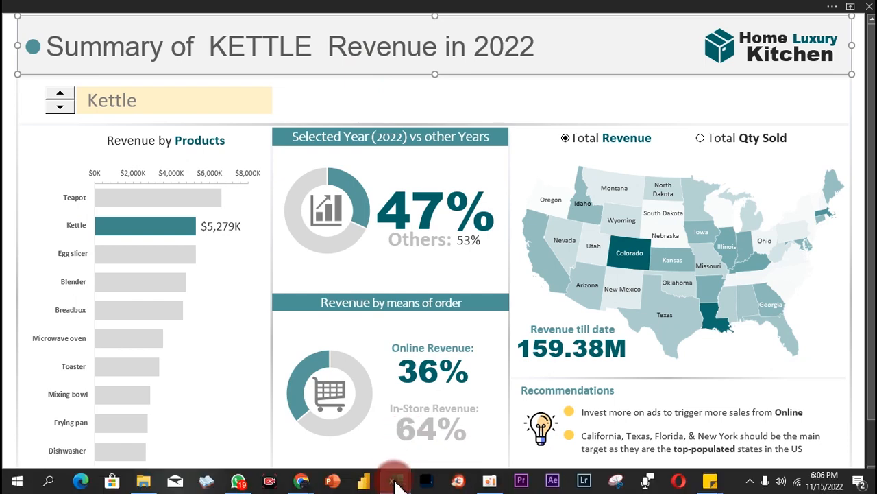
# Back in Practice Y, draw a rectangle shape above the Dashboard charts.
pyautogui.click(432, 456)
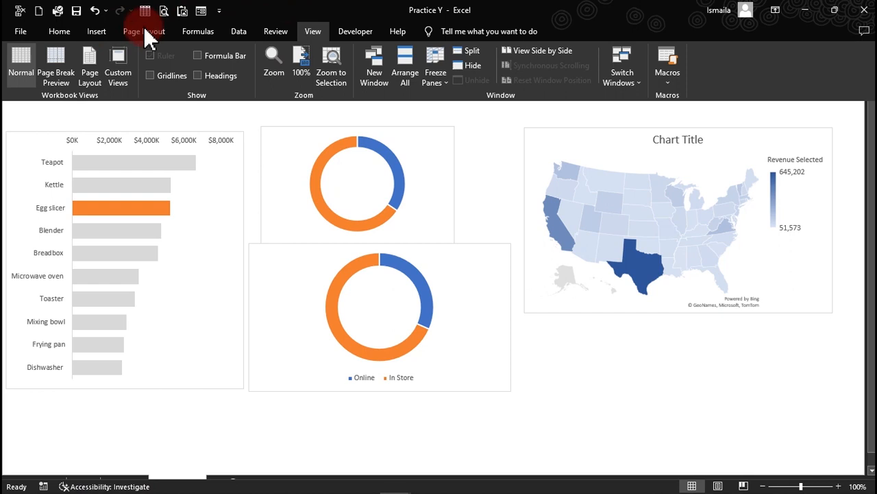
pyautogui.click(96, 30)
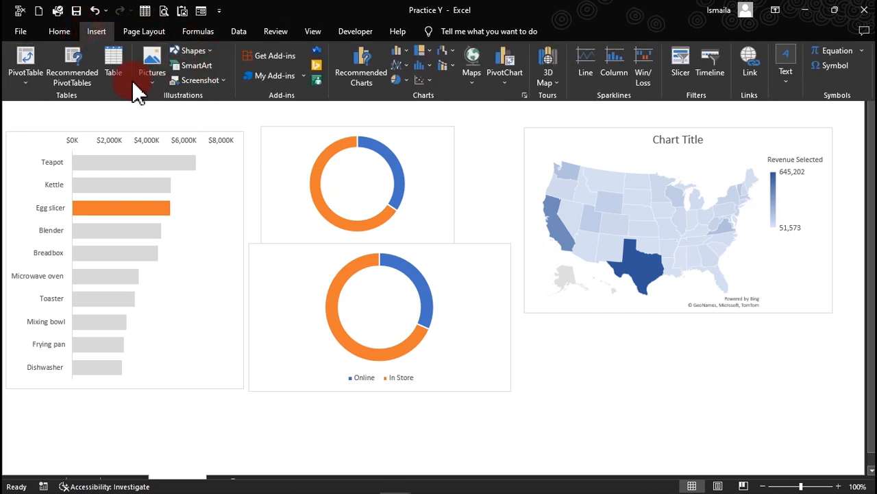
pyautogui.click(161, 81)
pyautogui.click(161, 80)
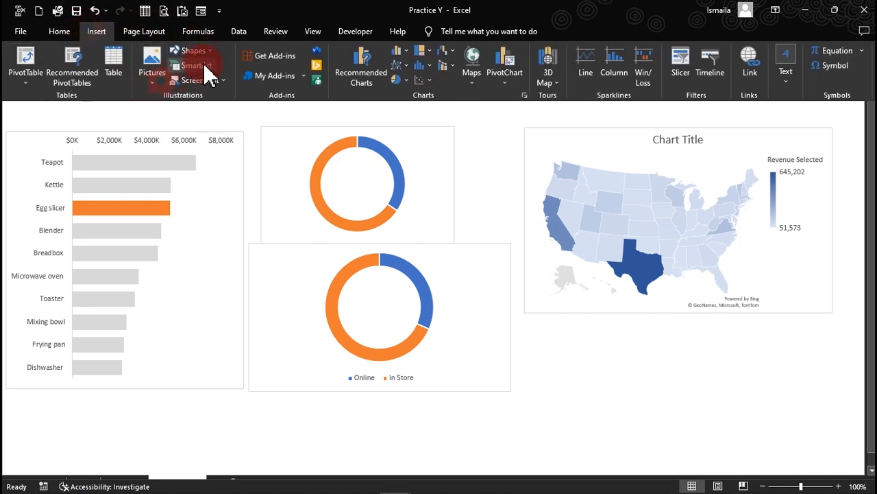
pyautogui.click(212, 50)
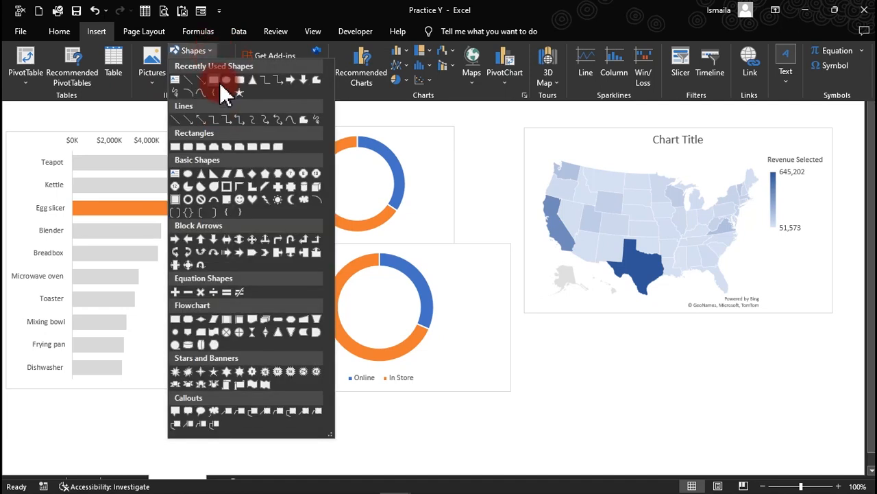
pyautogui.click(222, 81)
pyautogui.moveTo(199, 81); pyautogui.dragTo(408, 109)
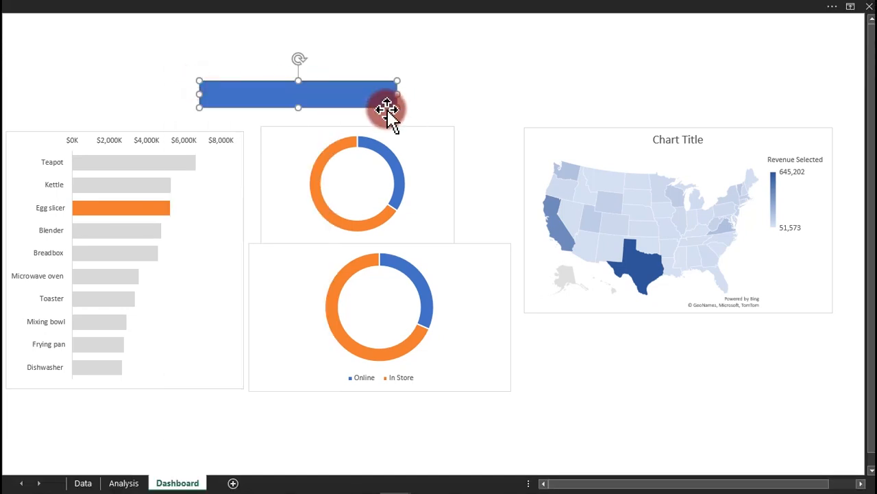
# Size the rectangle to 0.9" high by 13.52" wide and move it to the sheet's top.
pyautogui.click(364, 7)
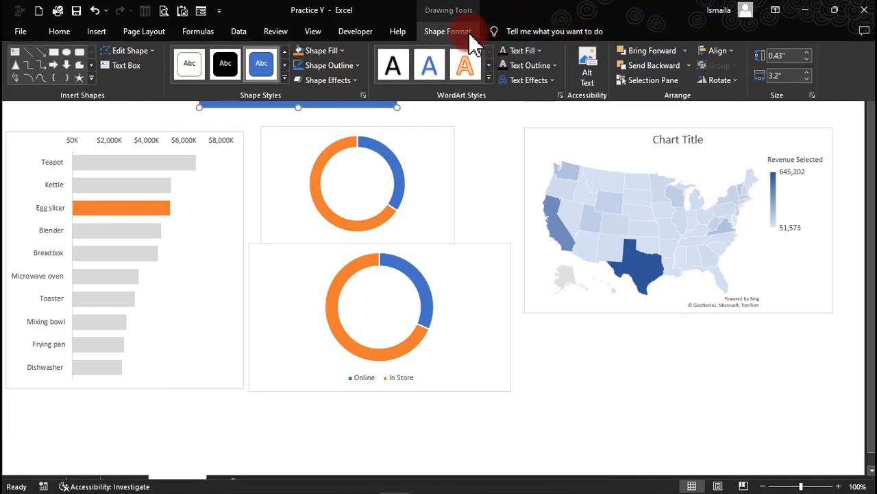
pyautogui.click(797, 56)
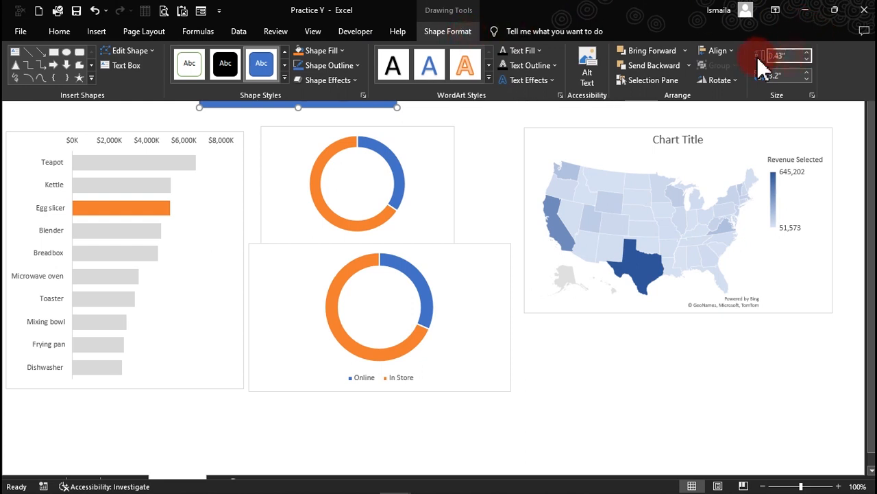
pyautogui.click(800, 55)
pyautogui.moveTo(800, 53); pyautogui.dragTo(731, 60)
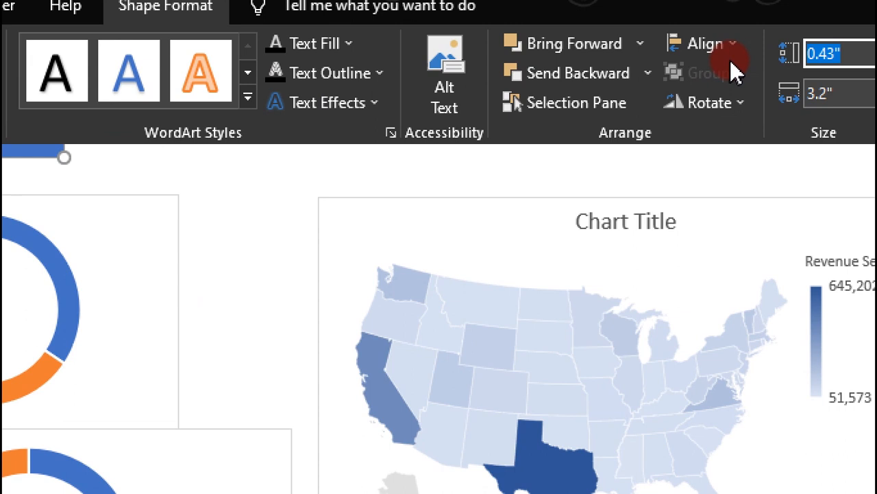
pyautogui.write('0.9')
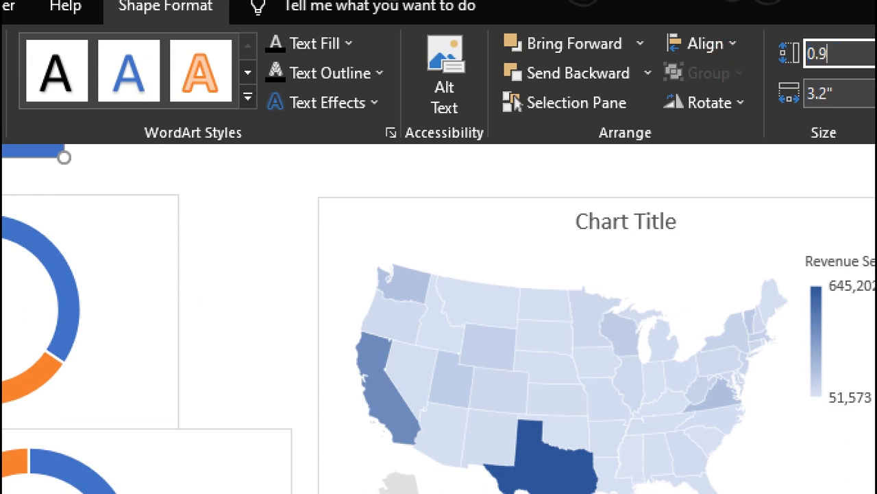
pyautogui.press('Tab')
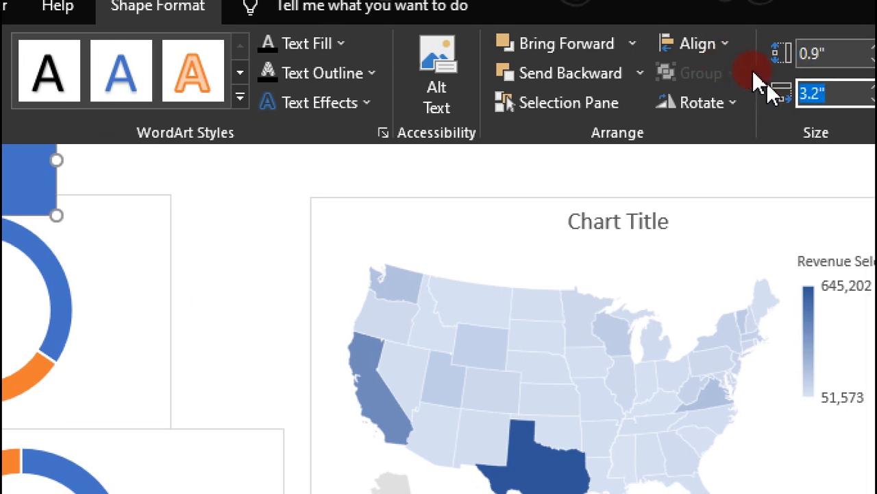
pyautogui.write('13.52"')
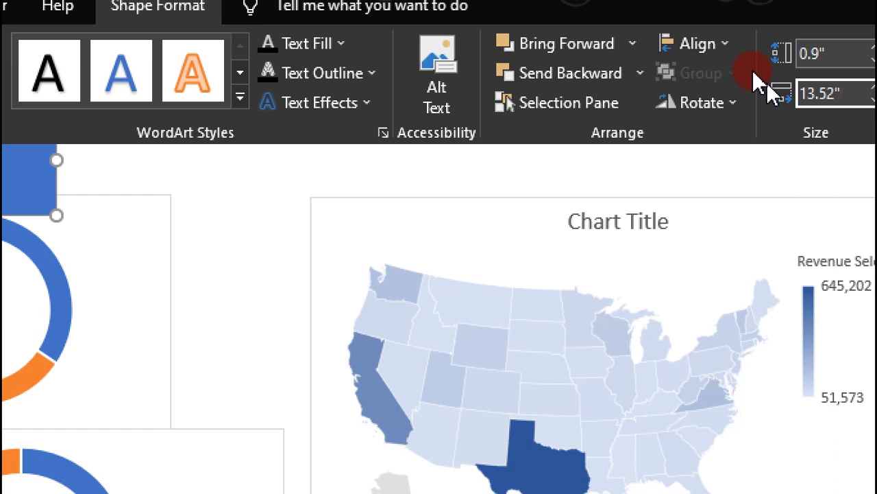
pyautogui.press('Return')
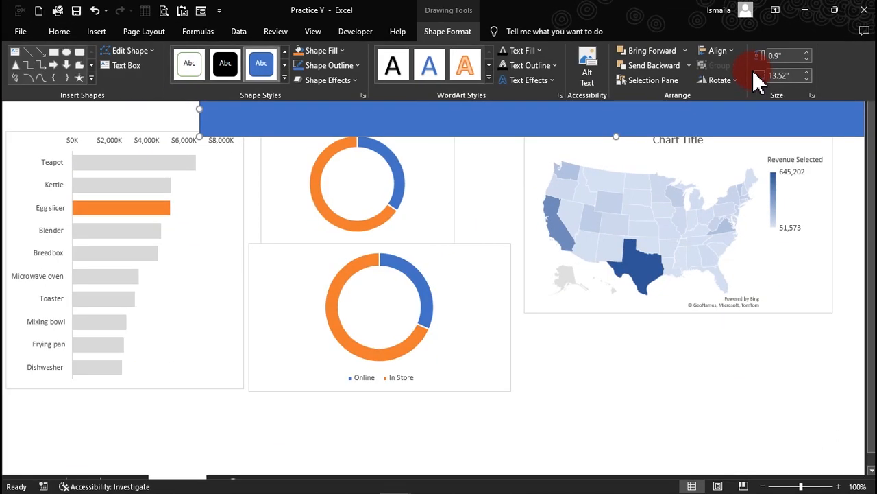
pyautogui.moveTo(619, 137); pyautogui.dragTo(435, 60)
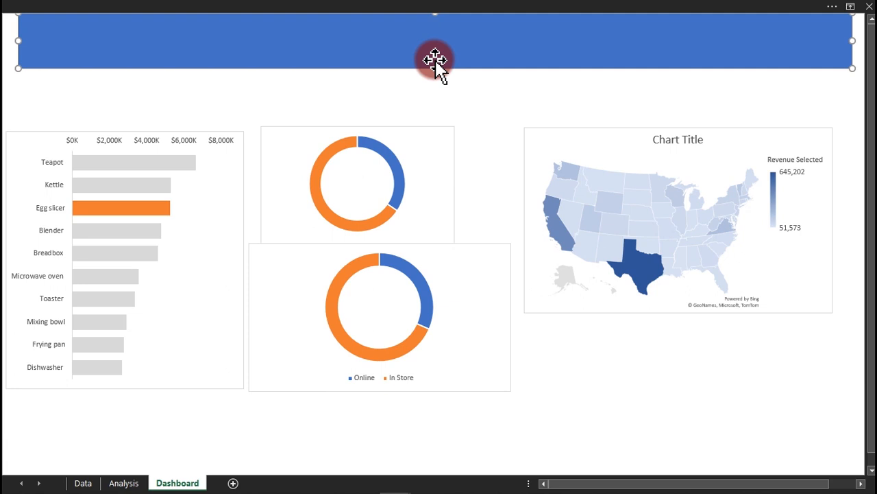
# Turn the formula bar back on from the View tab's Show options.
pyautogui.click(439, 7)
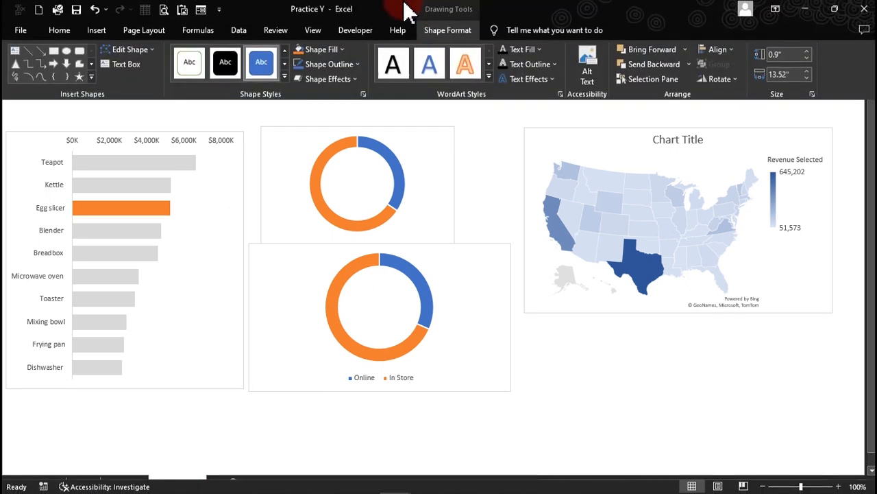
pyautogui.click(307, 31)
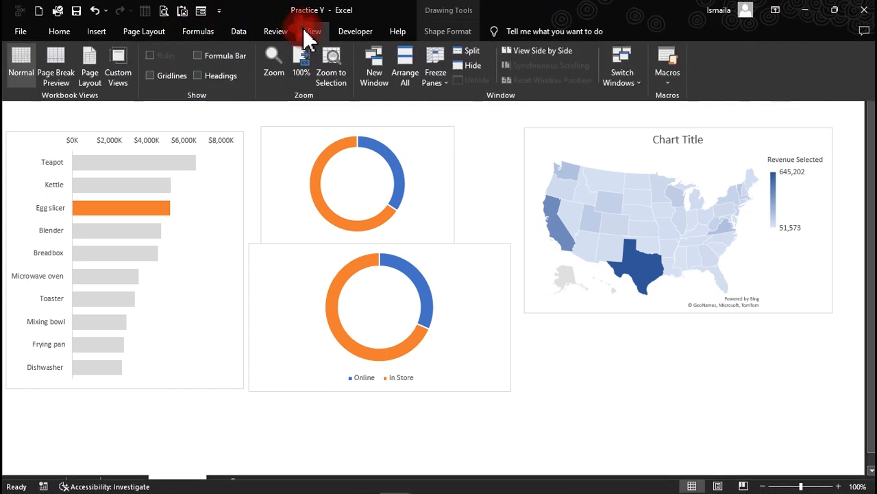
pyautogui.click(226, 57)
pyautogui.click(267, 121)
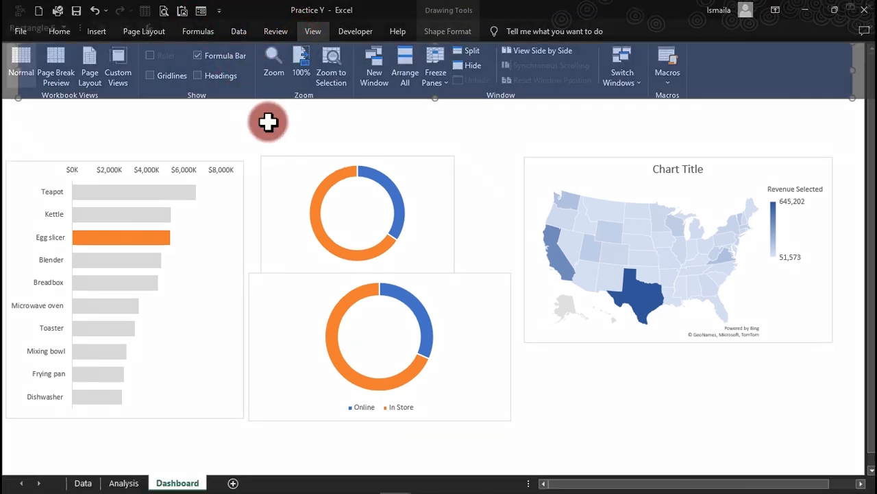
# Show row and column headings, then widen column I to push the charts right.
pyautogui.click(310, 100)
pyautogui.click(313, 9)
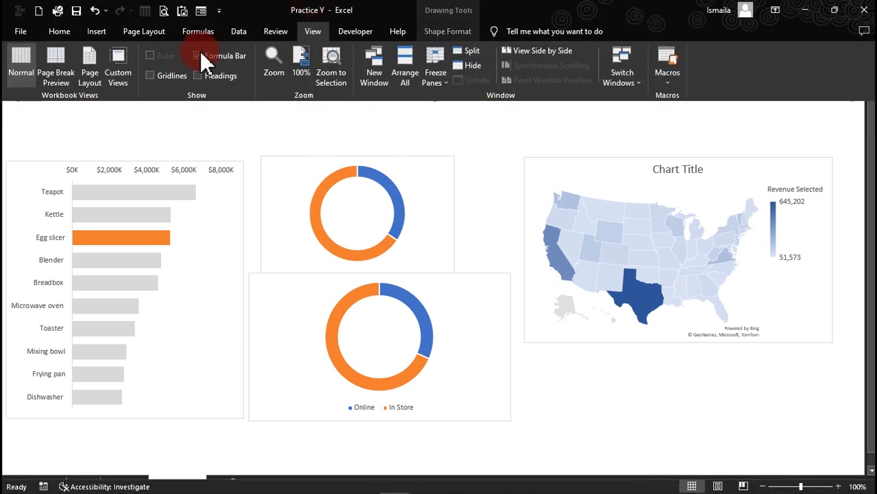
pyautogui.click(215, 75)
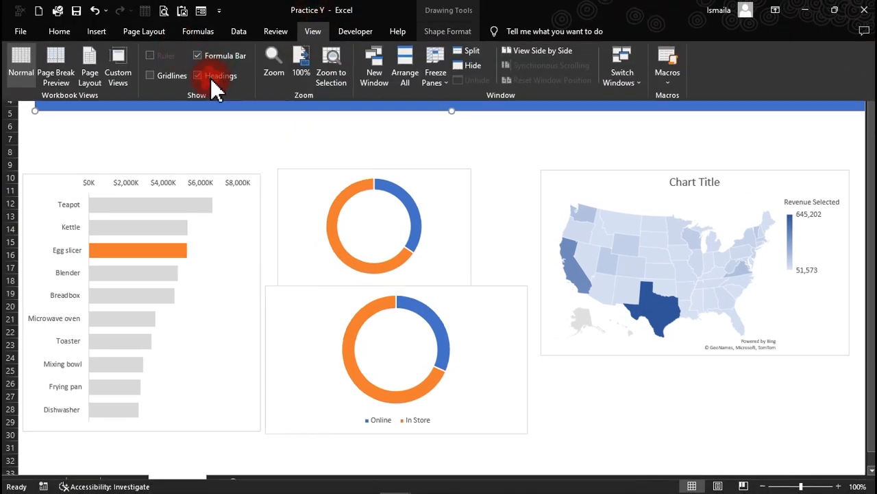
pyautogui.click(331, 107)
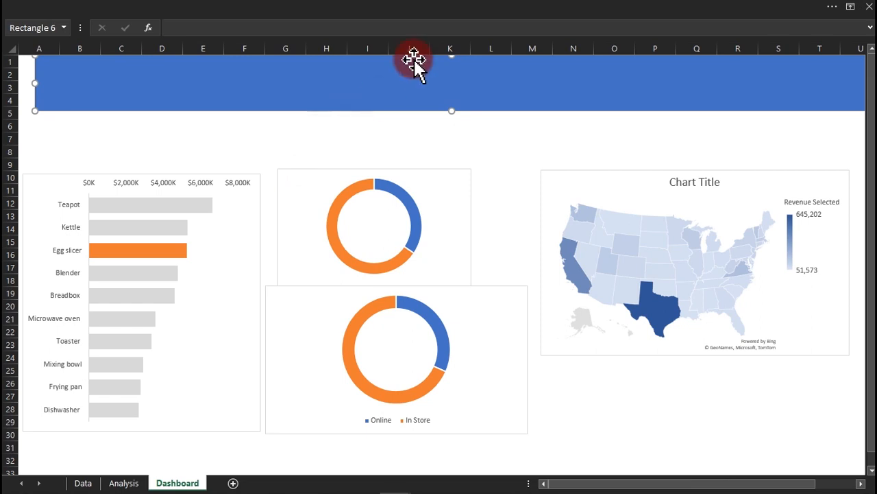
pyautogui.moveTo(390, 49); pyautogui.dragTo(582, 50)
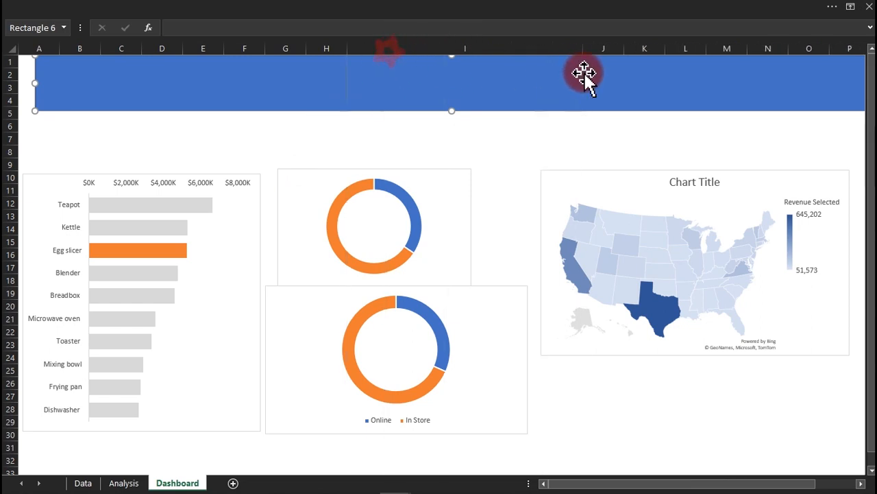
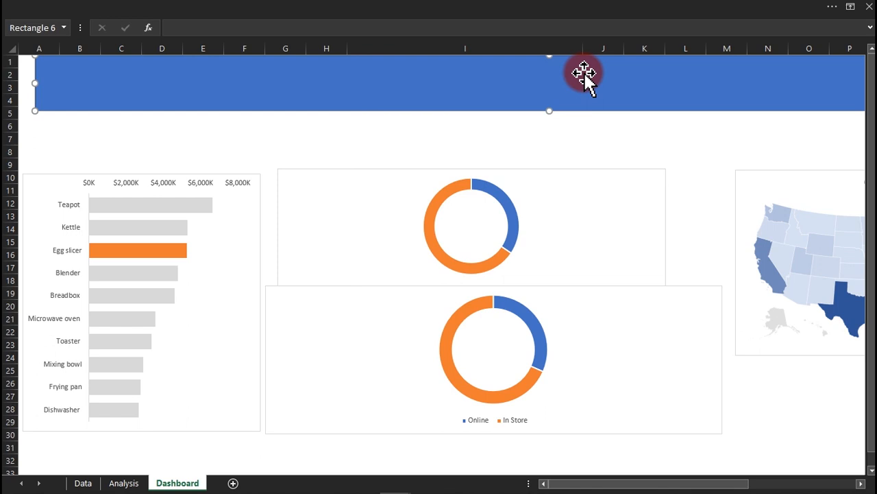
# Undo the column I widening, then set all dashboard objects to Don't move or size with cells.
pyautogui.hotkey('ctrl', 'z')
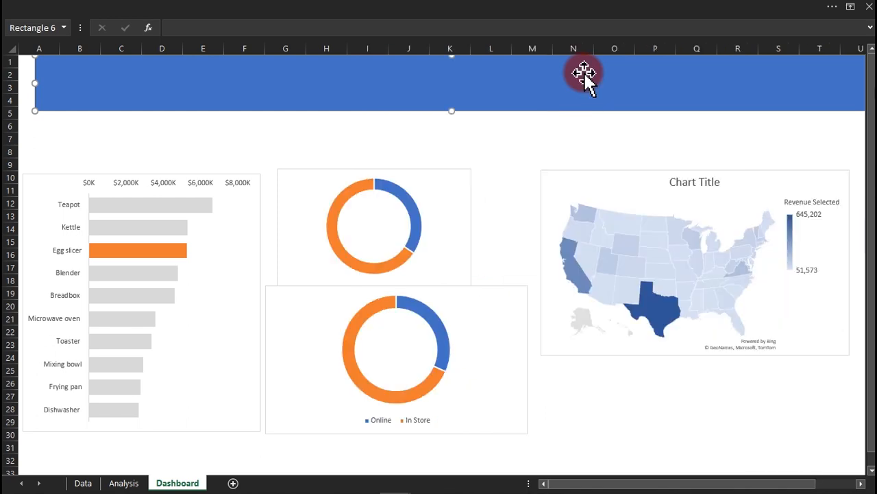
pyautogui.click(542, 221)
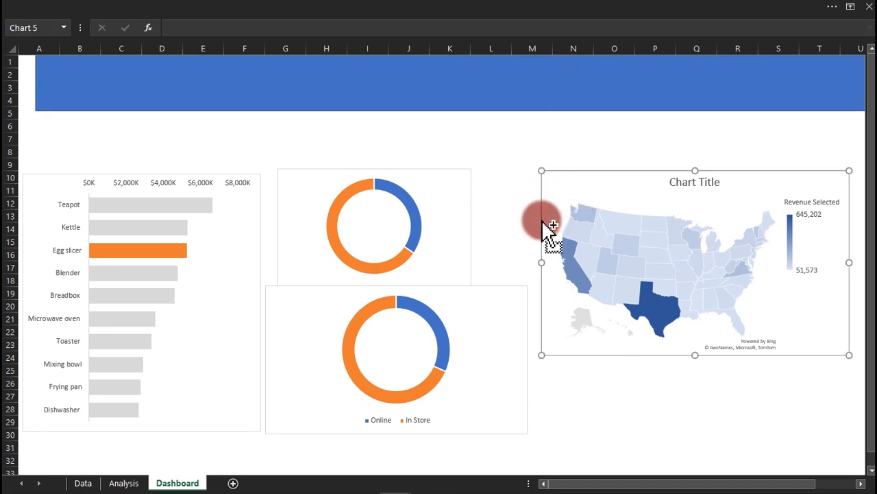
pyautogui.hotkey('ctrl', 'a')
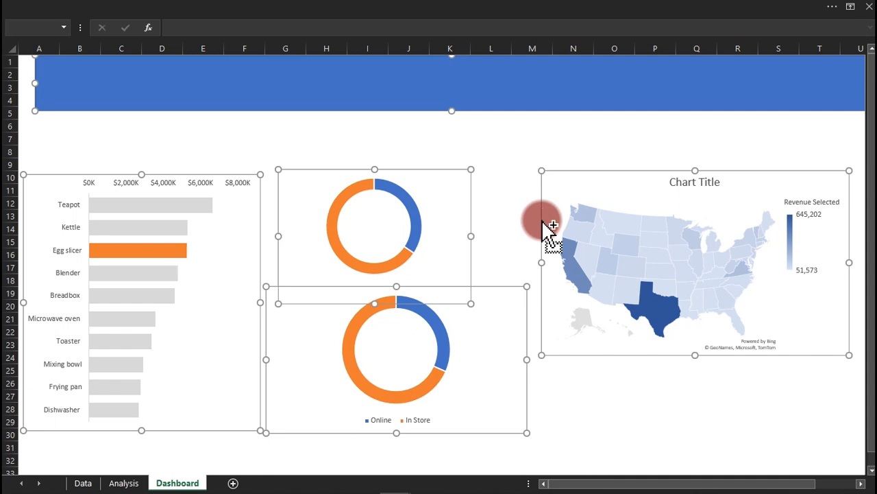
pyautogui.doubleClick(541, 219)
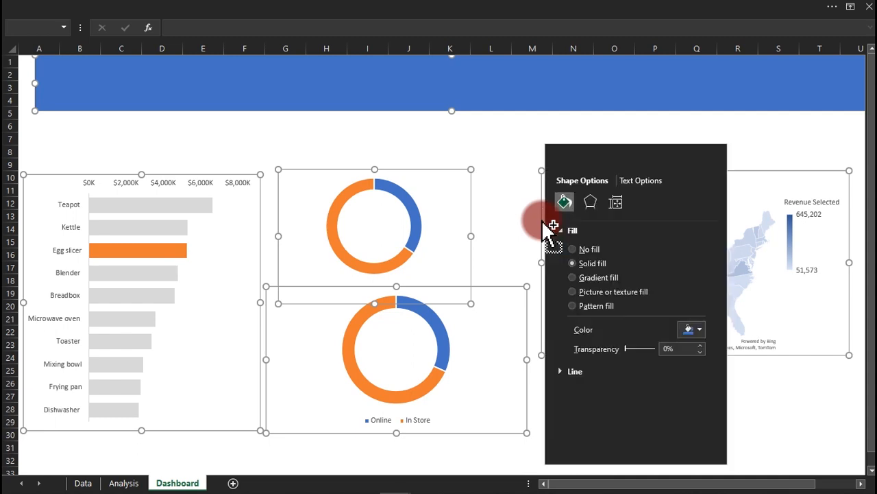
pyautogui.click(616, 203)
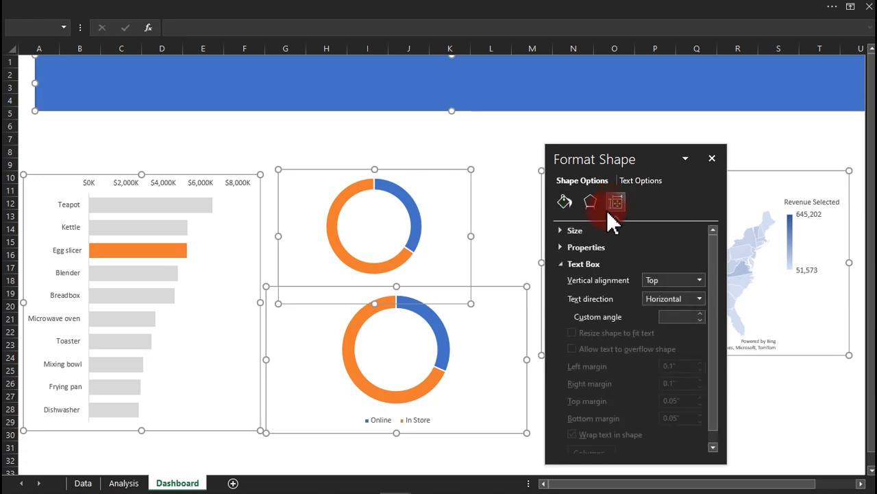
pyautogui.click(594, 248)
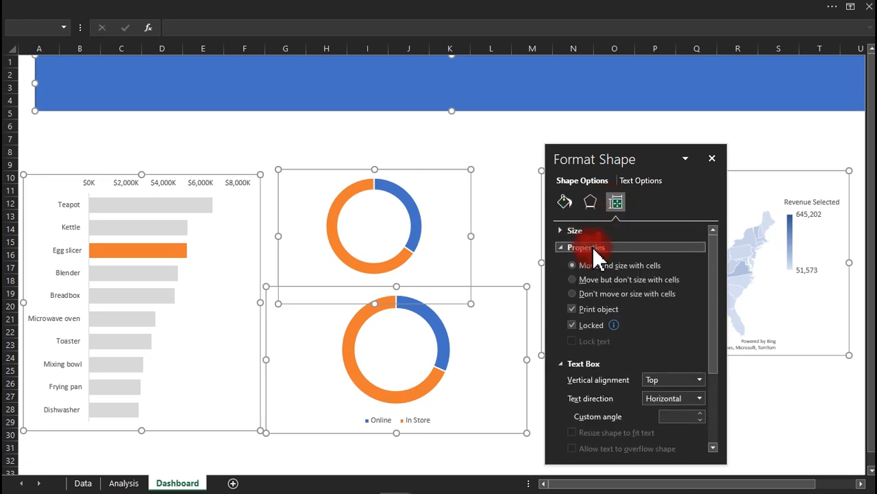
pyautogui.click(613, 294)
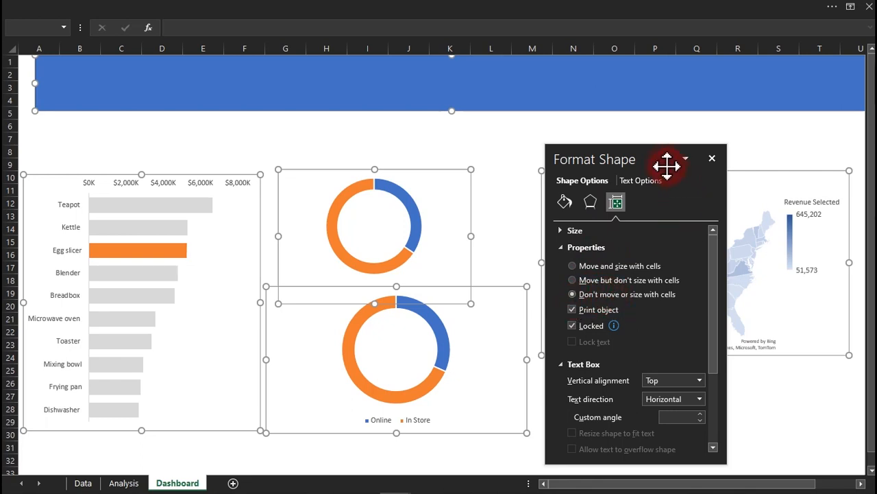
pyautogui.moveTo(667, 165); pyautogui.dragTo(593, 130)
pyautogui.click(658, 125)
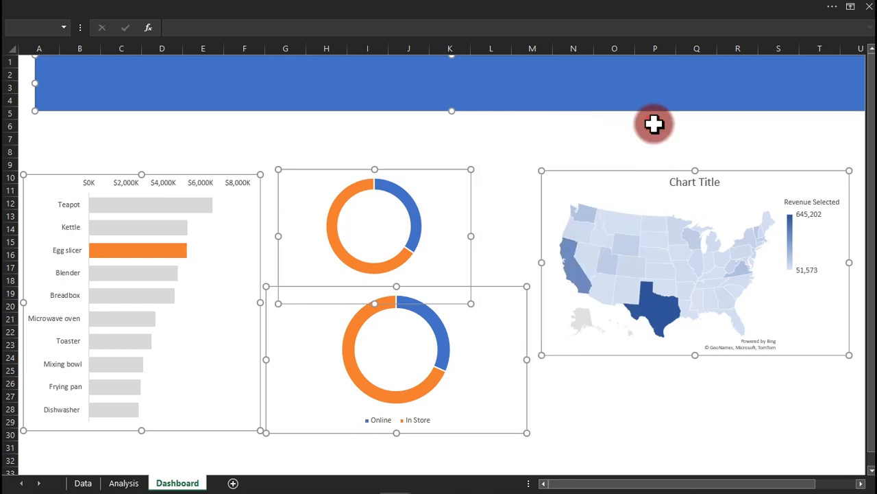
# Test the object anchoring by widening column K, then undo it.
pyautogui.click(604, 124)
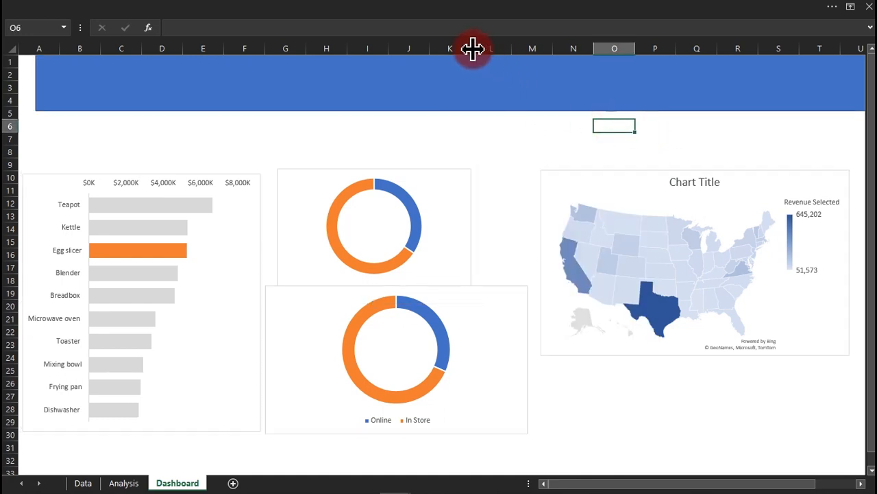
pyautogui.moveTo(473, 48); pyautogui.dragTo(733, 43)
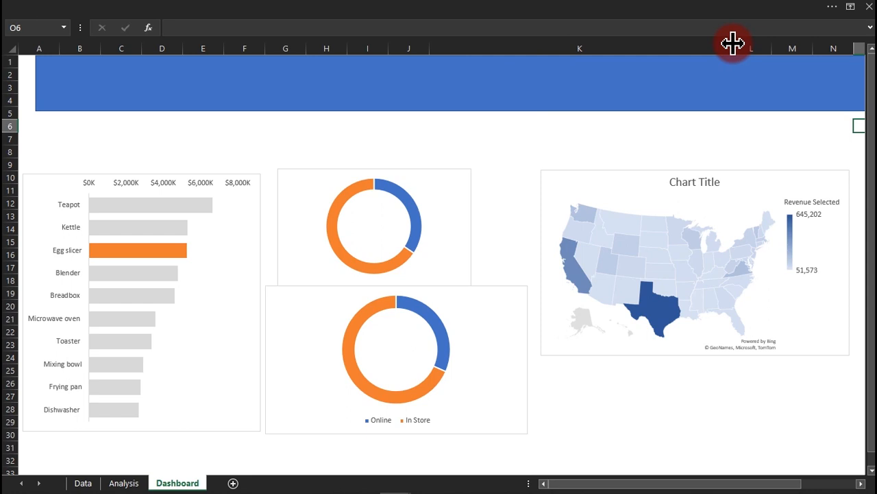
pyautogui.hotkey('ctrl', 'z')
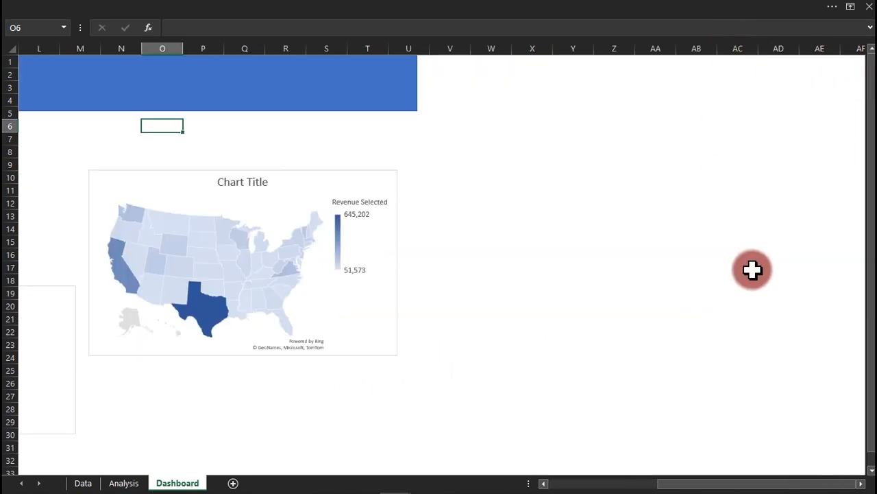
pyautogui.moveTo(710, 483); pyautogui.dragTo(585, 485)
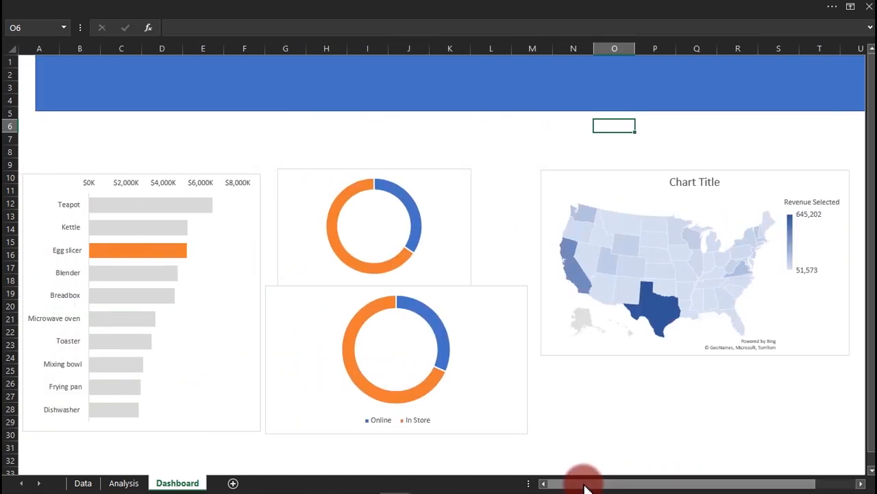
# Turn off the Formula Bar and Headings in the View tab's Show options.
pyautogui.click(486, 10)
pyautogui.click(308, 33)
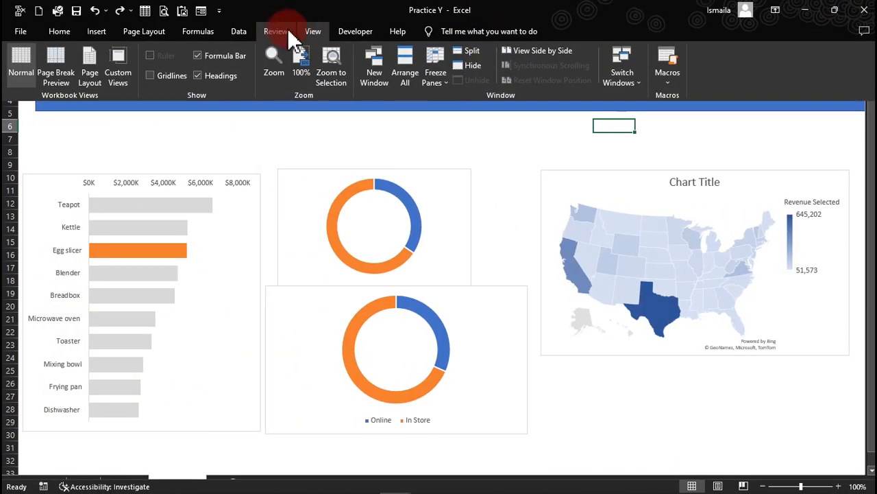
pyautogui.click(209, 53)
pyautogui.click(201, 76)
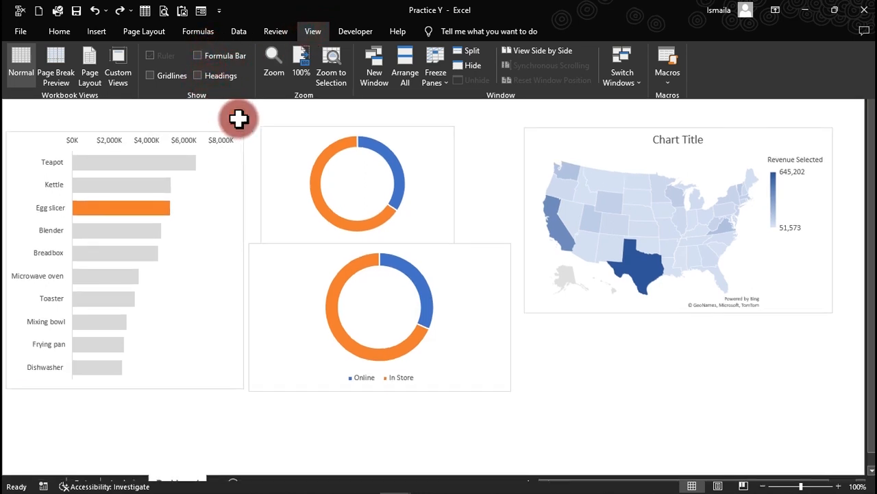
pyautogui.click(238, 118)
pyautogui.click(341, 63)
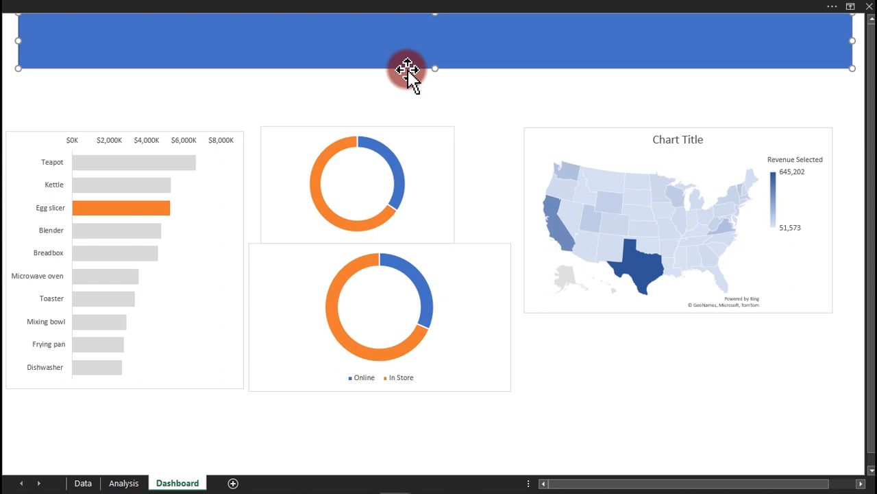
# Fill the title banner with White, Background 1, Darker 5% light grey.
pyautogui.rightClick(408, 70)
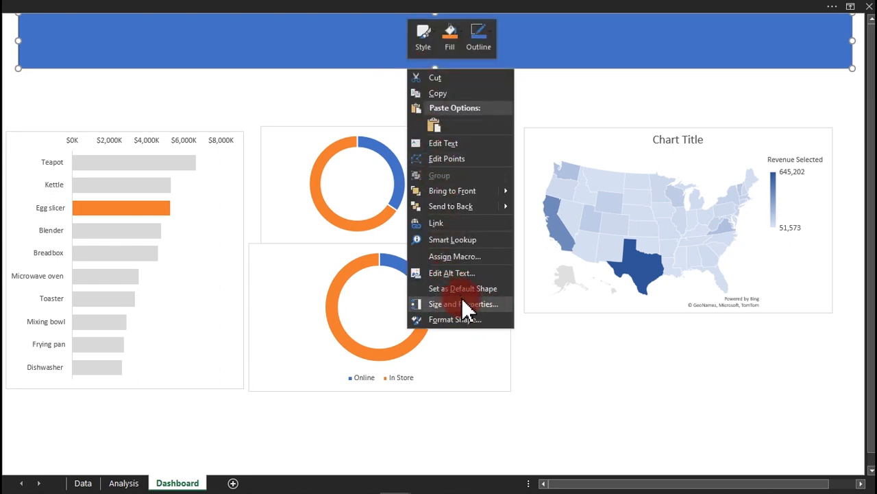
pyautogui.click(455, 320)
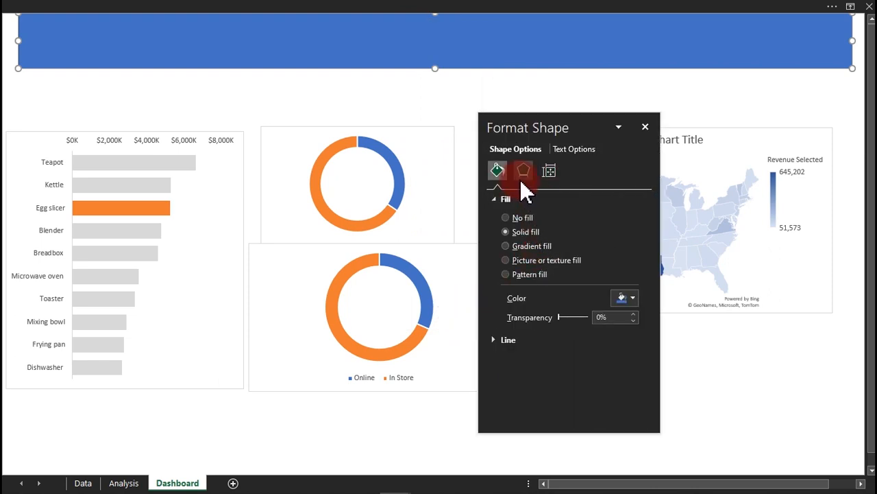
pyautogui.click(632, 297)
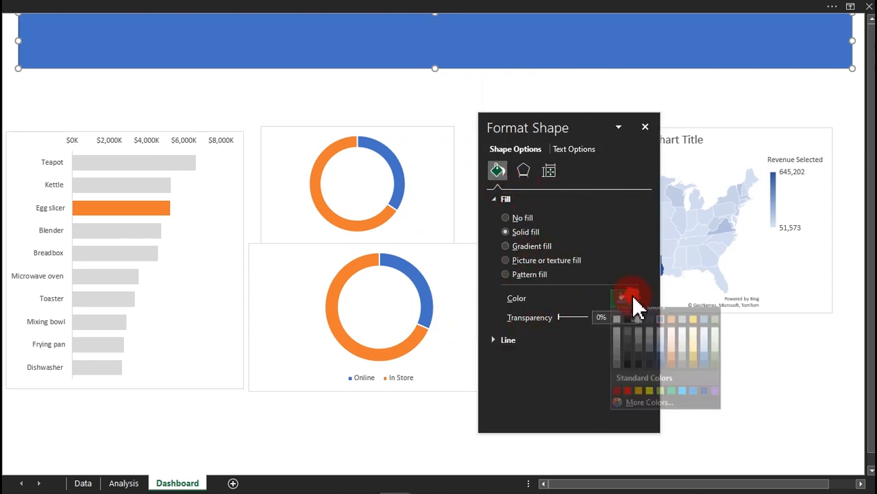
pyautogui.click(617, 340)
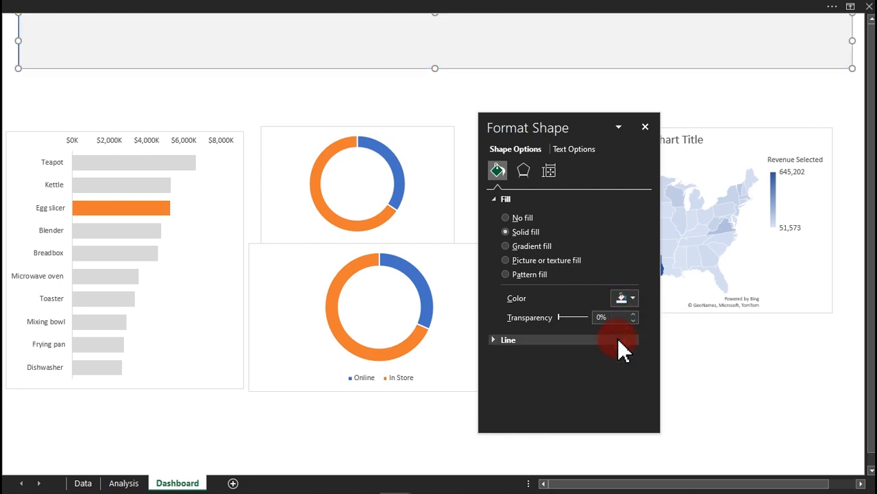
pyautogui.click(563, 97)
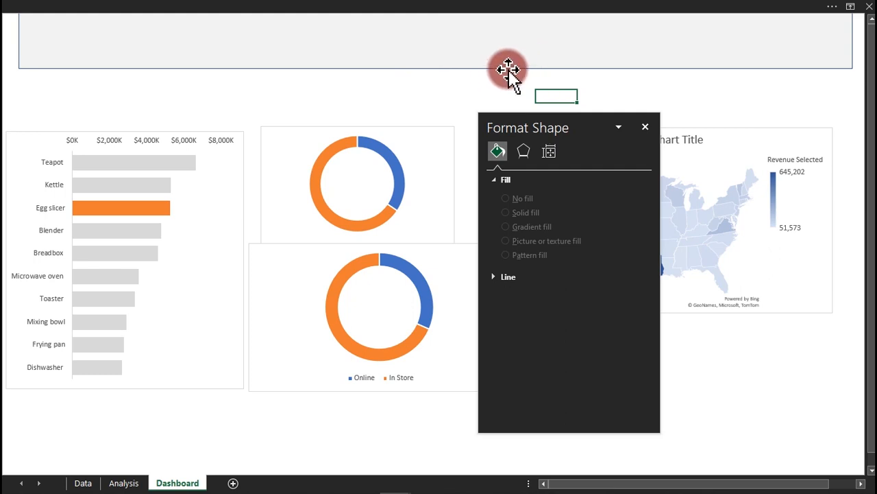
# Set the banner's outline to No line.
pyautogui.click(439, 68)
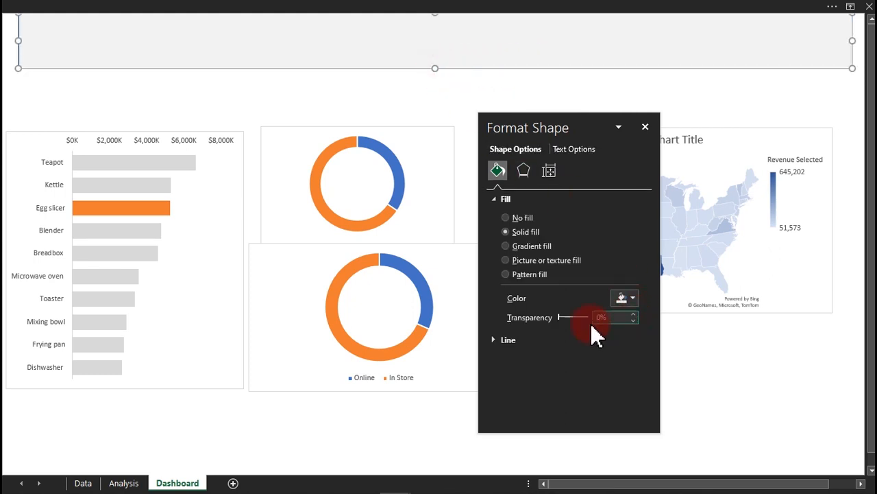
pyautogui.click(512, 339)
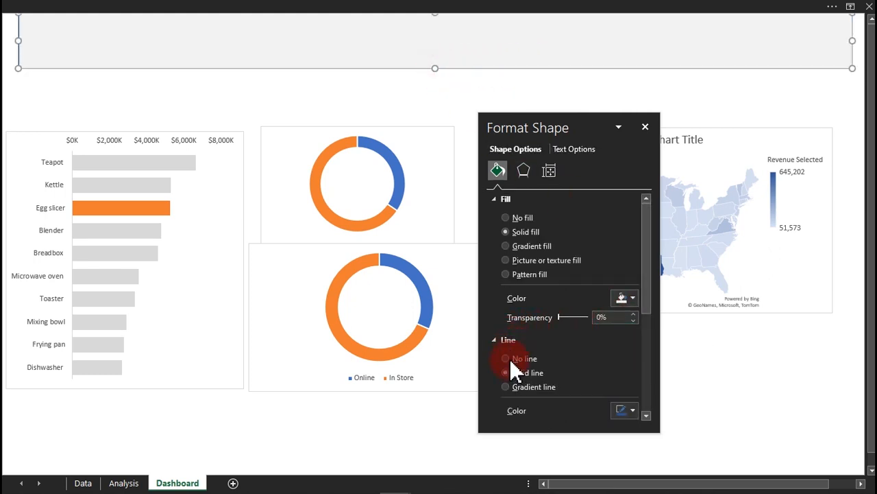
pyautogui.click(509, 359)
pyautogui.click(438, 109)
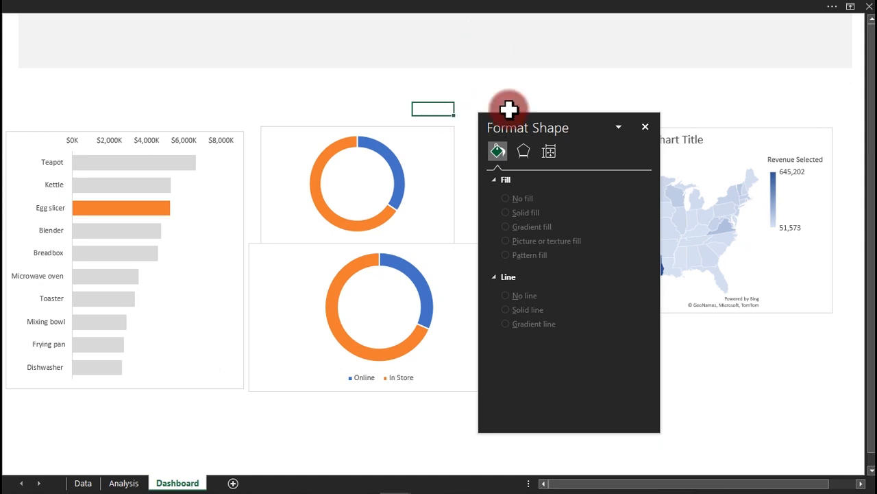
# Give the banner a bottom offset shadow preset.
pyautogui.click(524, 152)
pyautogui.click(536, 181)
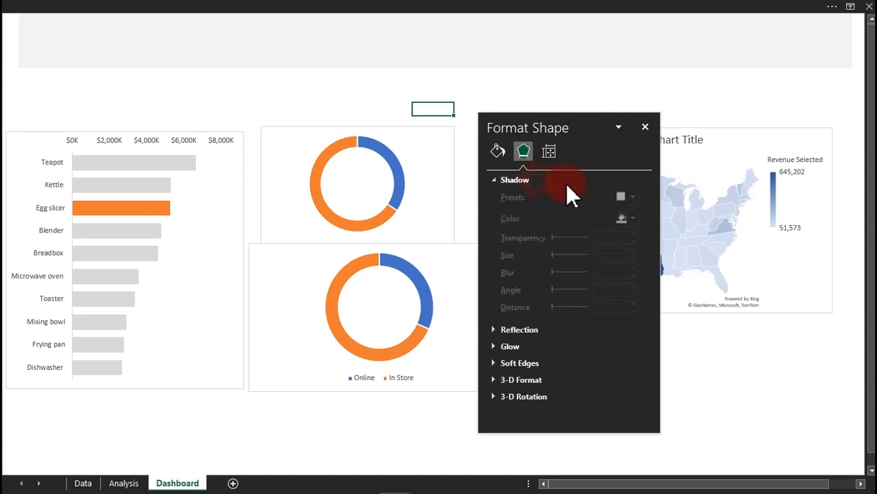
pyautogui.click(450, 39)
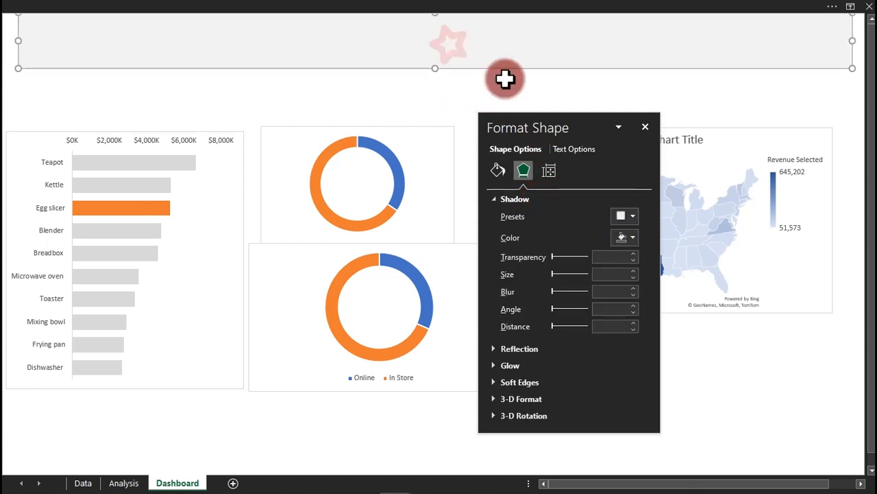
pyautogui.click(626, 216)
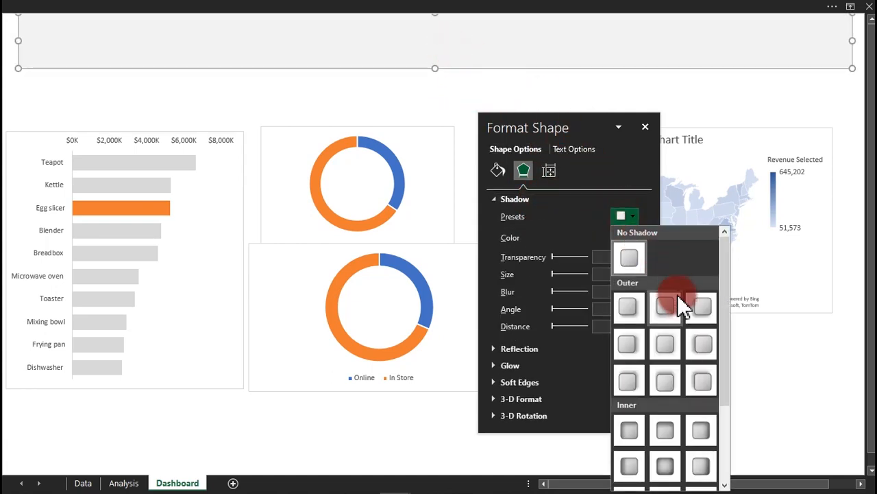
pyautogui.click(665, 309)
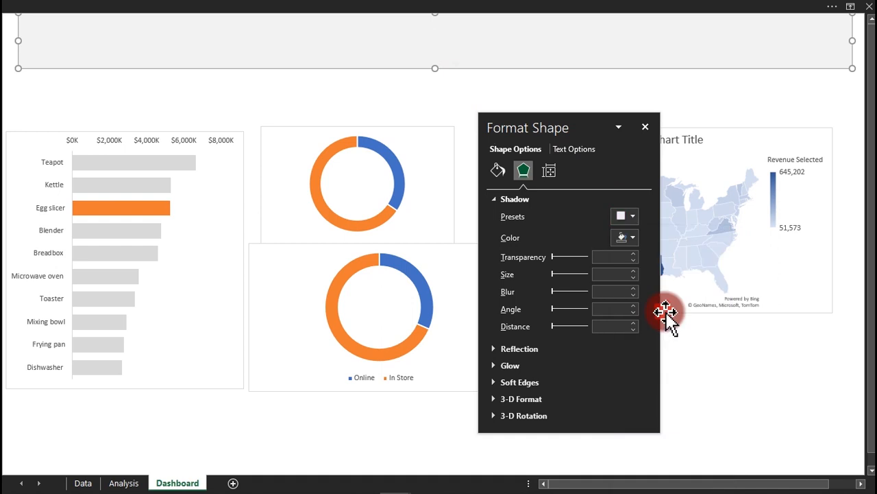
pyautogui.click(563, 94)
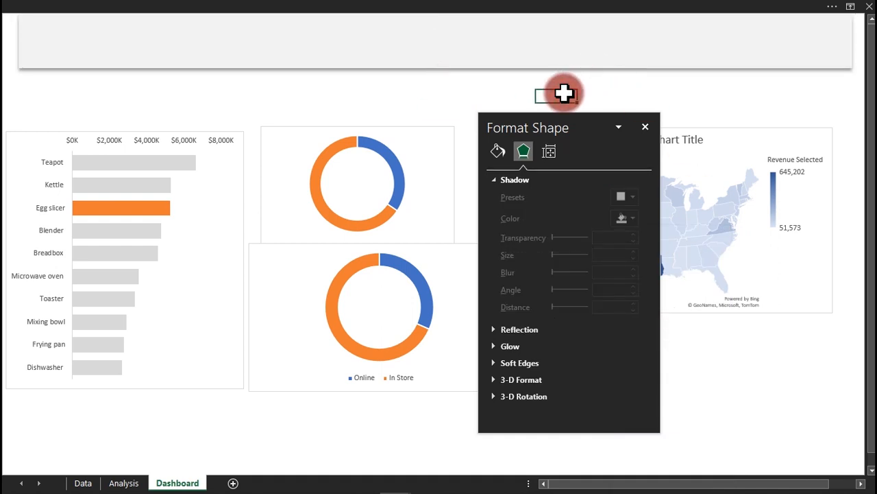
# Raise the banner shadow's transparency to 91%.
pyautogui.click(500, 58)
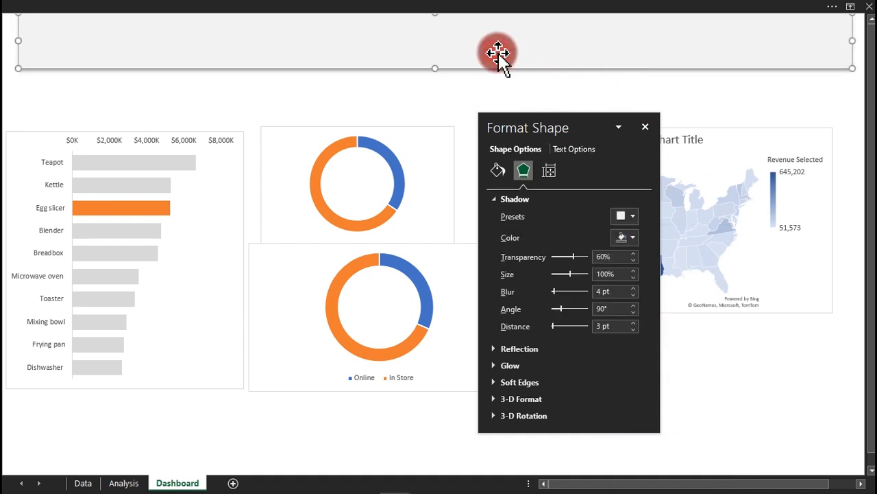
pyautogui.moveTo(572, 257); pyautogui.dragTo(583, 255)
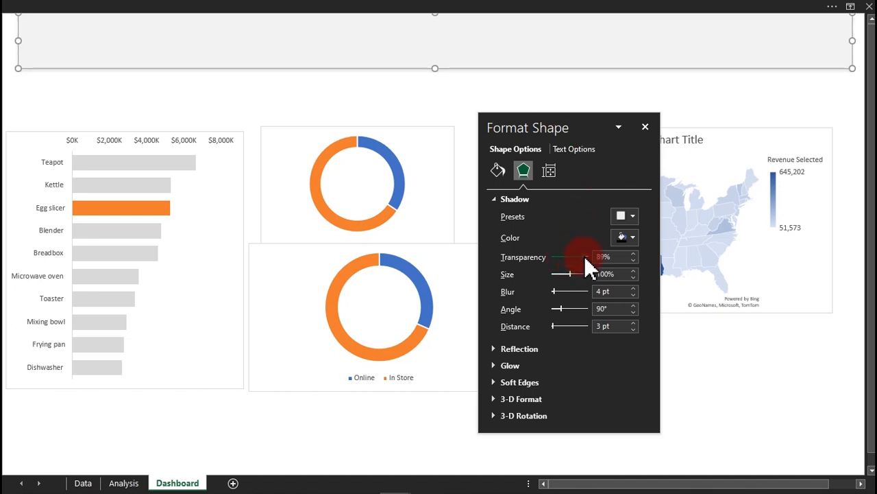
pyautogui.moveTo(584, 256); pyautogui.dragTo(585, 256)
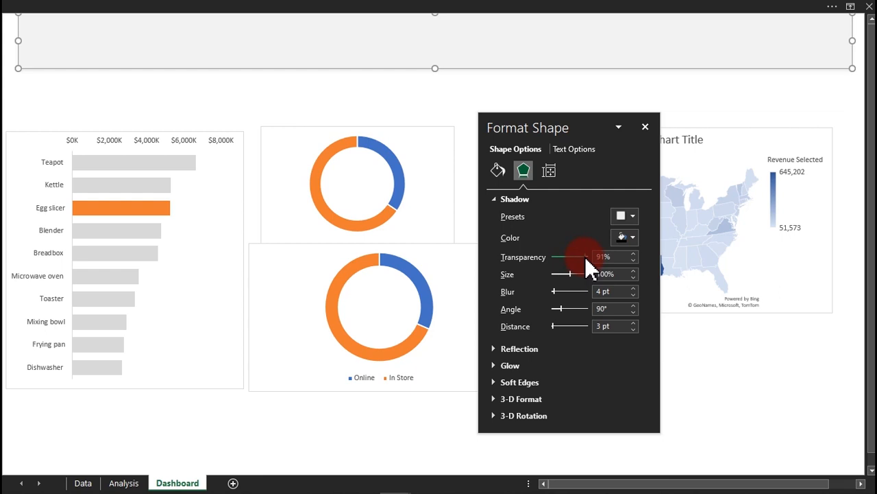
pyautogui.click(397, 112)
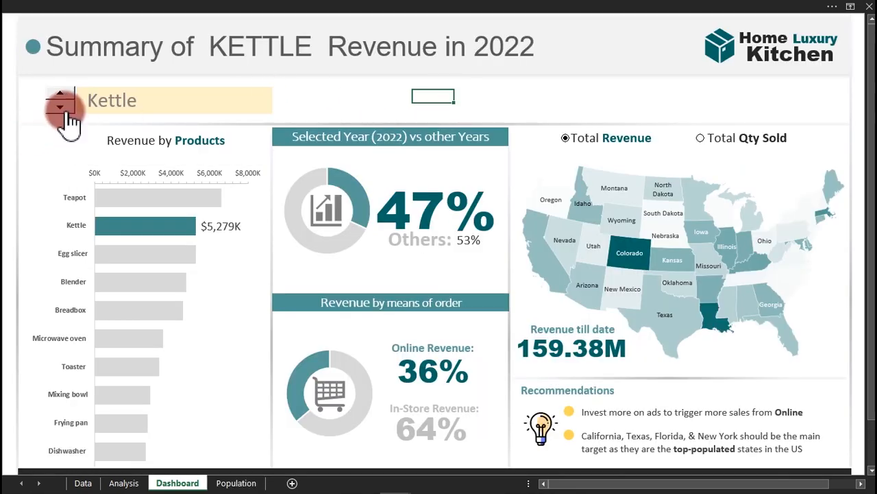
pyautogui.click(60, 108)
pyautogui.click(61, 94)
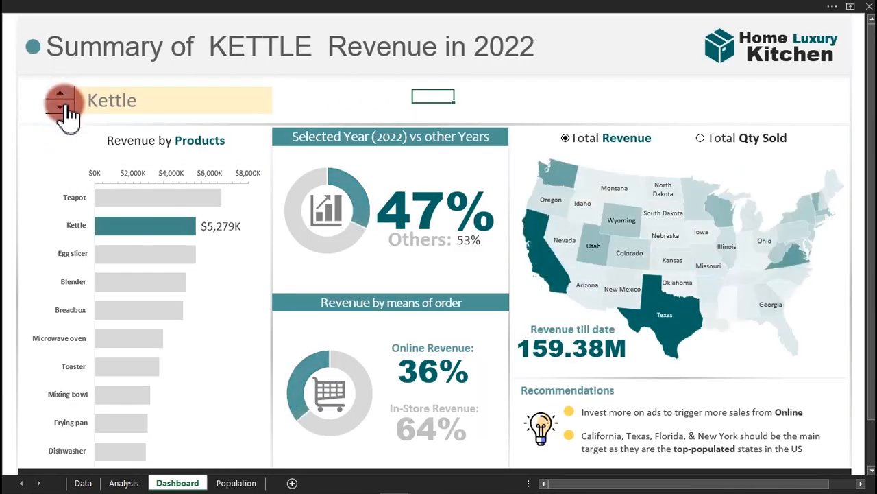
pyautogui.click(61, 108)
pyautogui.click(60, 94)
pyautogui.click(60, 108)
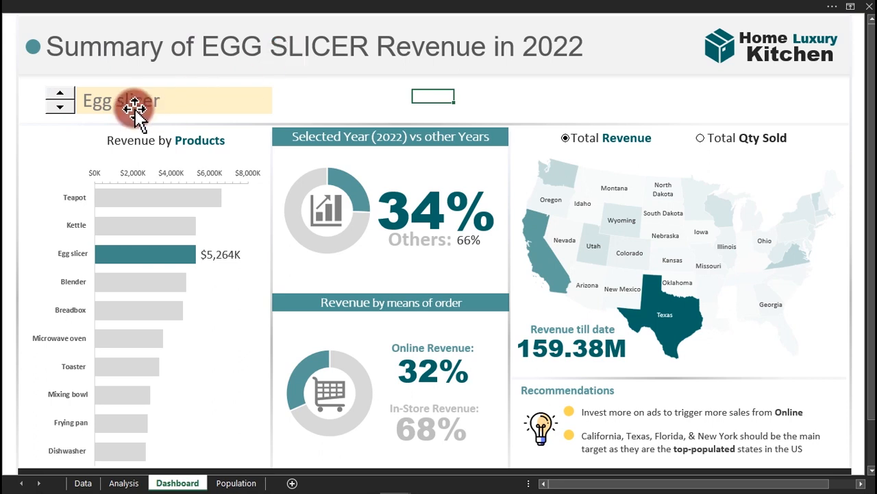
pyautogui.moveTo(383, 493)
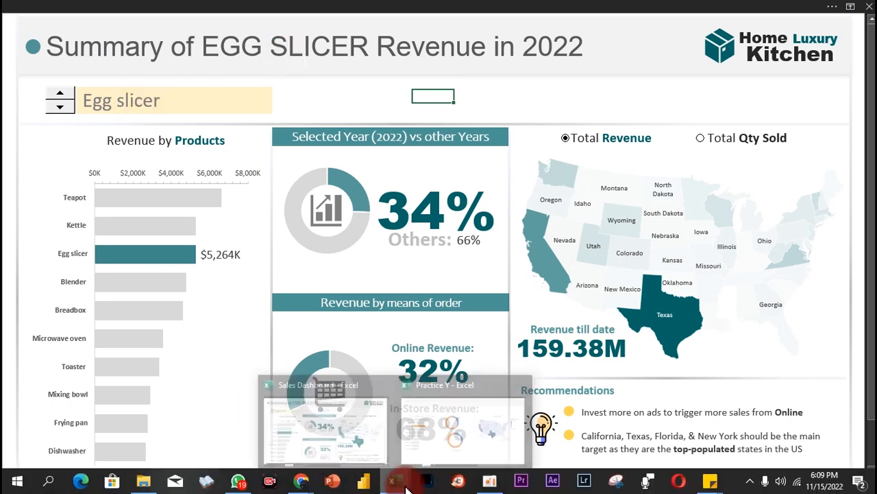
pyautogui.click(463, 428)
pyautogui.click(325, 96)
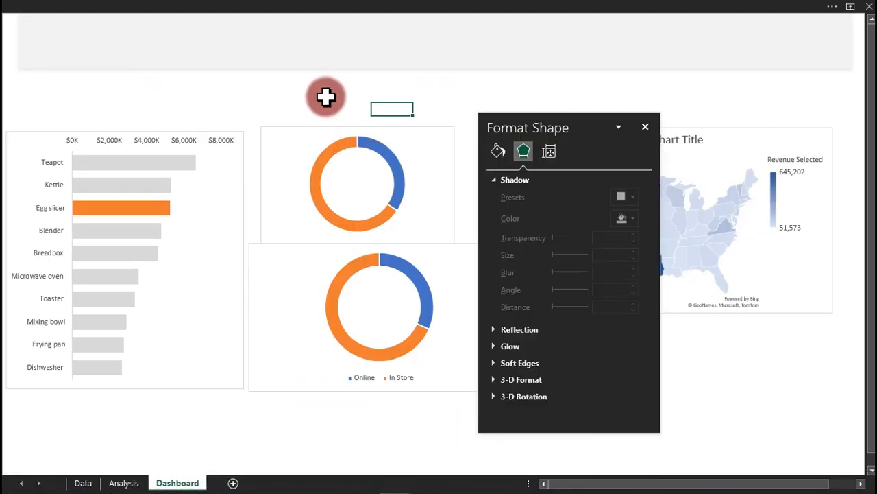
pyautogui.click(313, 10)
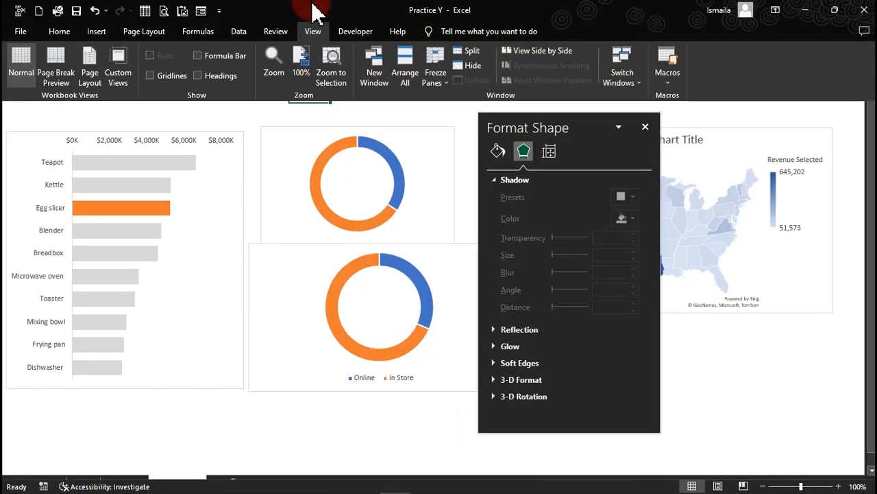
pyautogui.click(355, 31)
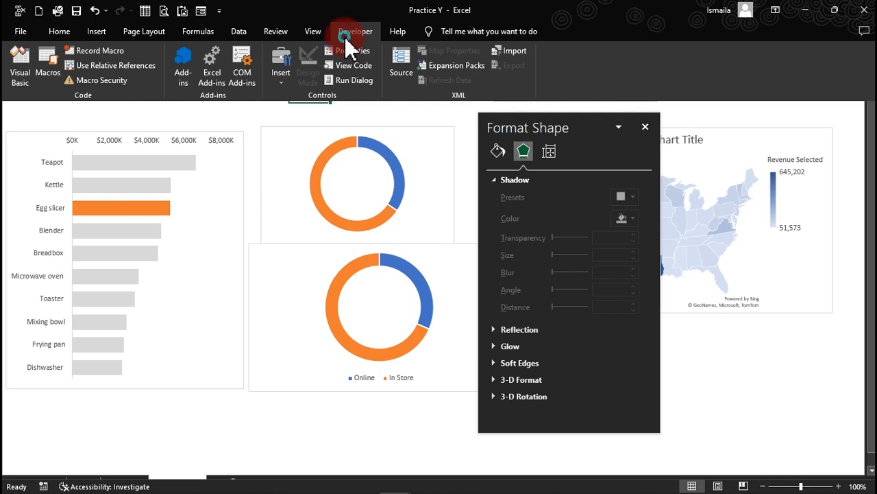
pyautogui.rightClick(345, 37)
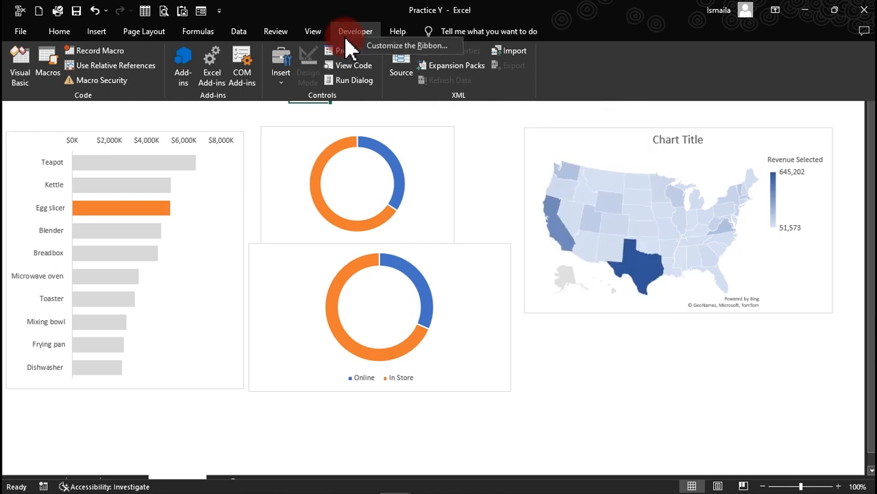
pyautogui.click(395, 40)
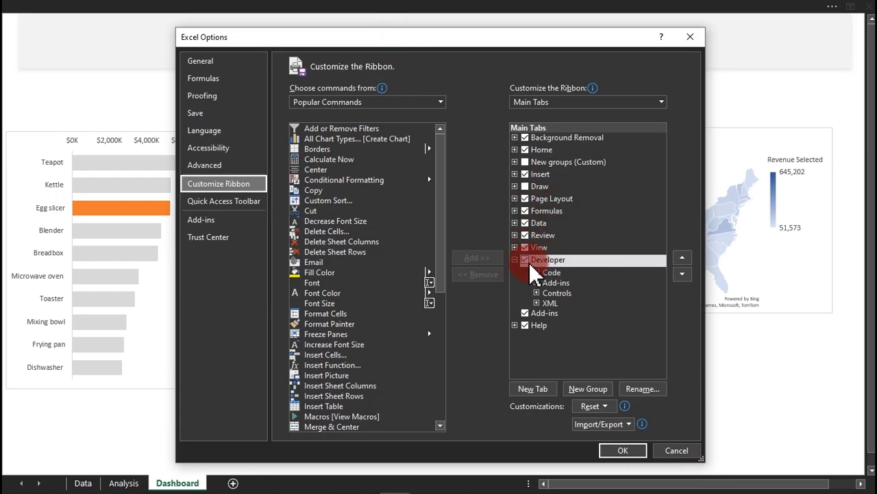
pyautogui.click(623, 450)
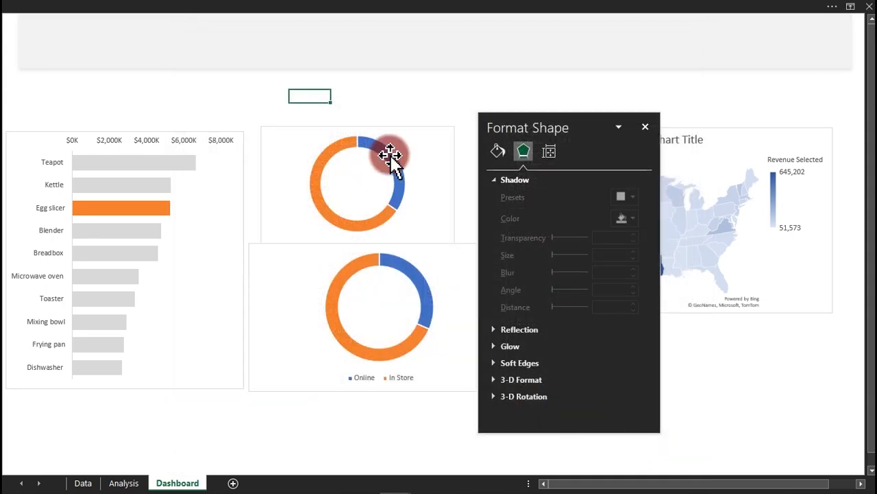
# Draw a Spin Button form control from Developer > Insert above the bar chart.
pyautogui.click(333, 9)
pyautogui.click(360, 31)
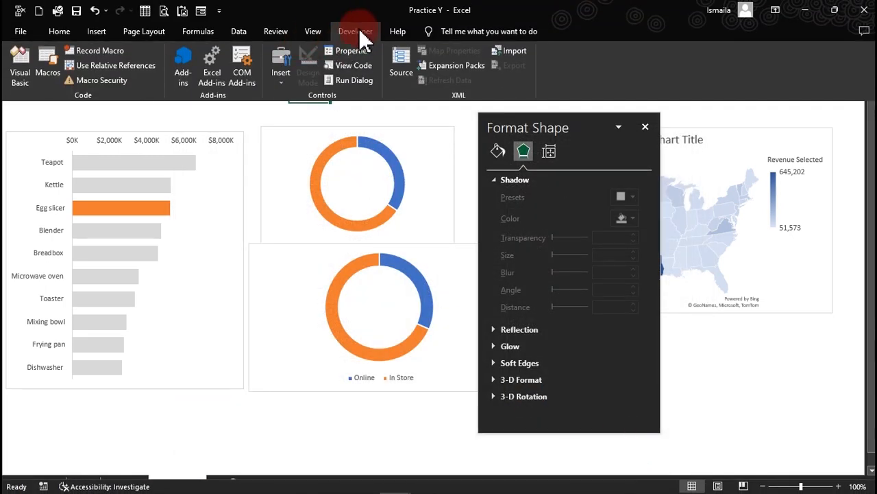
pyautogui.click(281, 74)
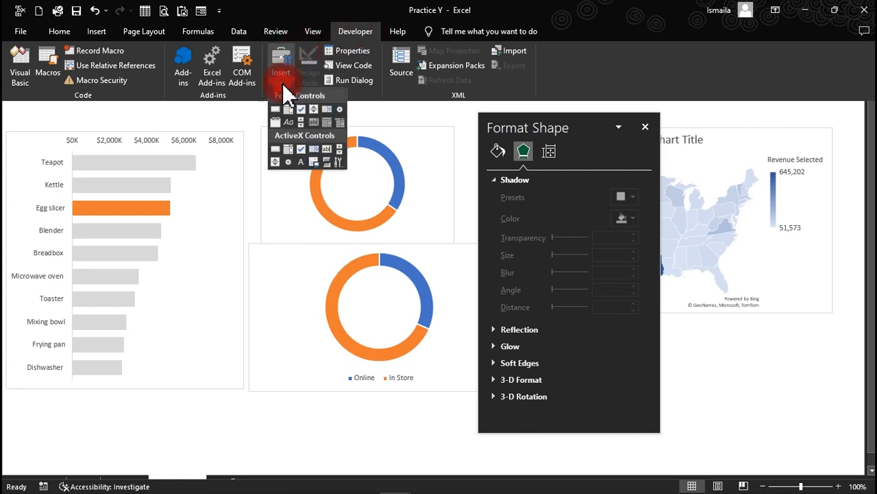
pyautogui.click(315, 110)
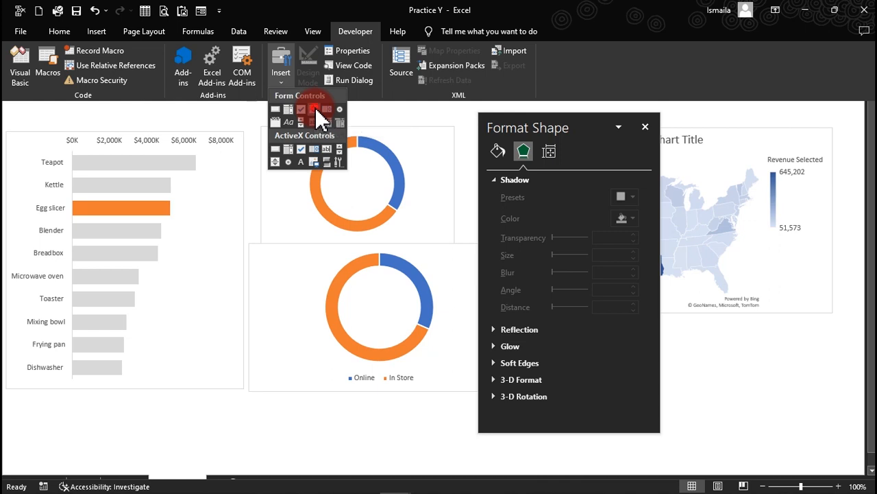
pyautogui.moveTo(136, 100)
pyautogui.mouseDown()
pyautogui.moveTo(165, 128)
pyautogui.moveTo(92, 94)
pyautogui.moveTo(79, 104)
pyautogui.mouseUp()
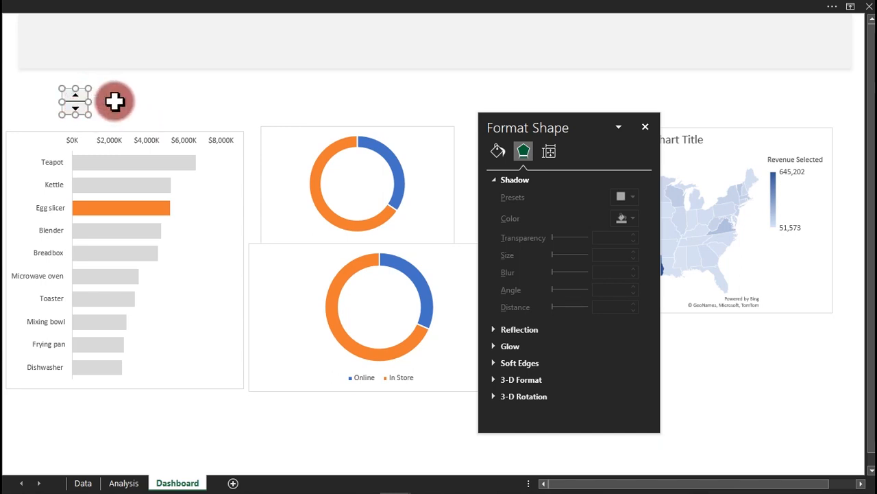
pyautogui.click(157, 93)
# Try the spin button's up and down arrows.
pyautogui.click(77, 105)
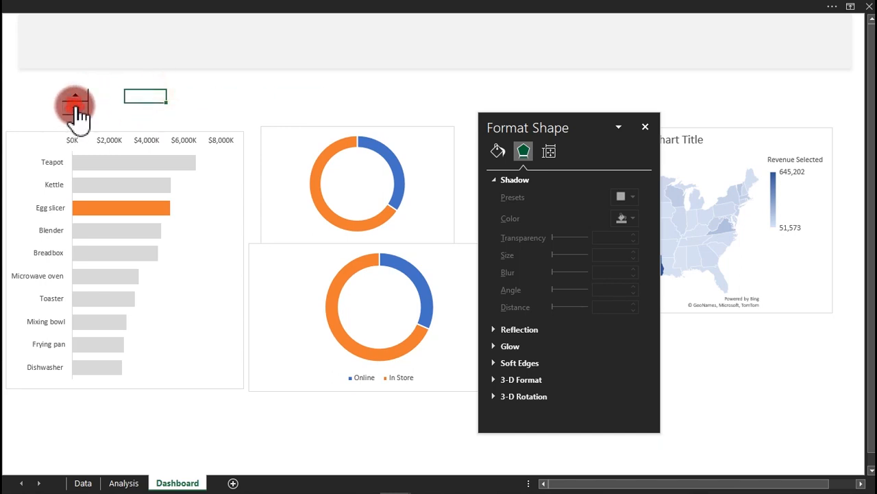
pyautogui.click(79, 107)
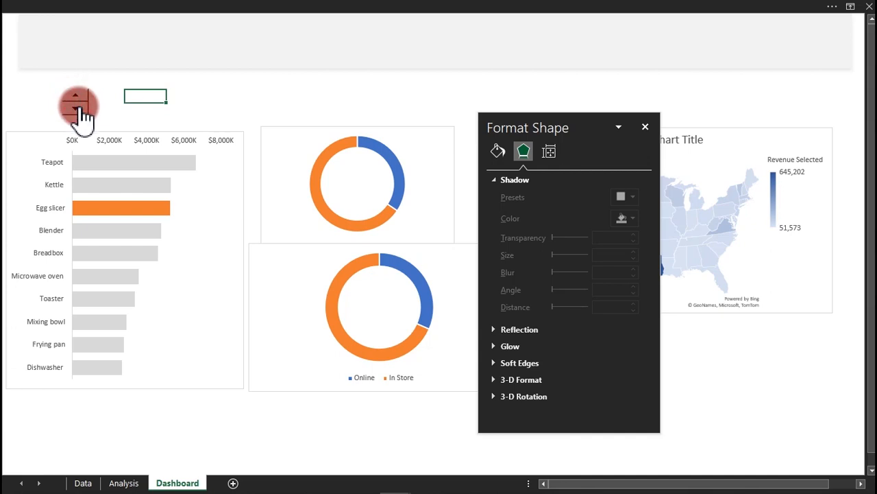
pyautogui.click(126, 179)
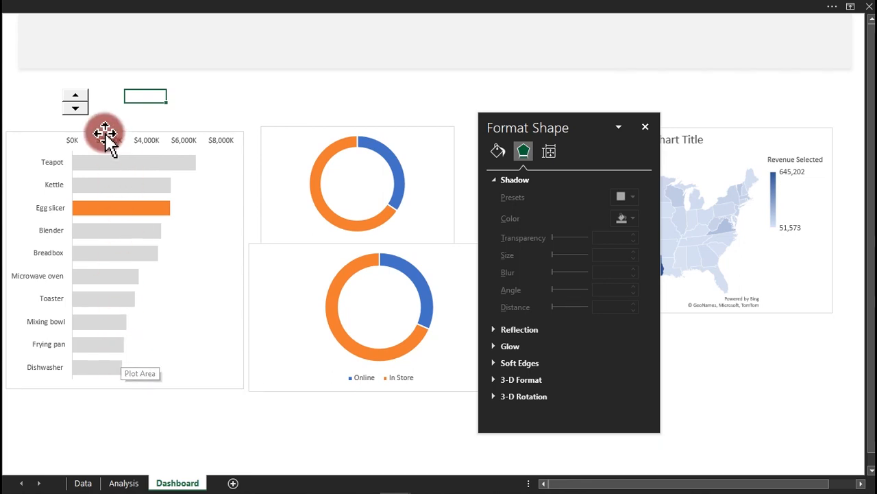
# Set the spin button to current value 1, range 1–10, cell link Analysis!$K$2.
pyautogui.rightClick(77, 108)
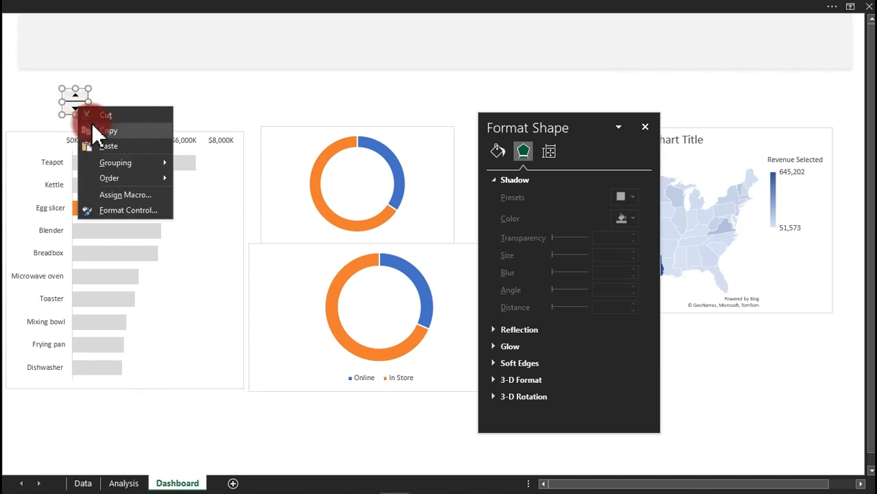
pyautogui.click(128, 211)
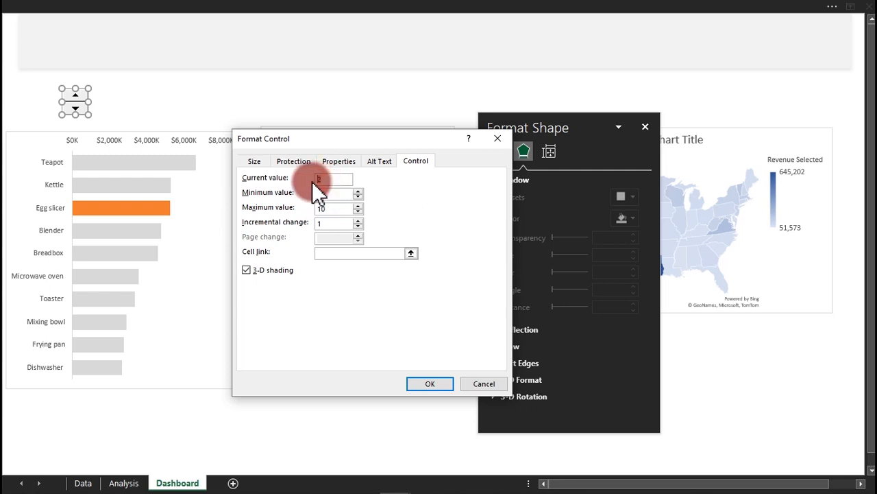
pyautogui.write('1')
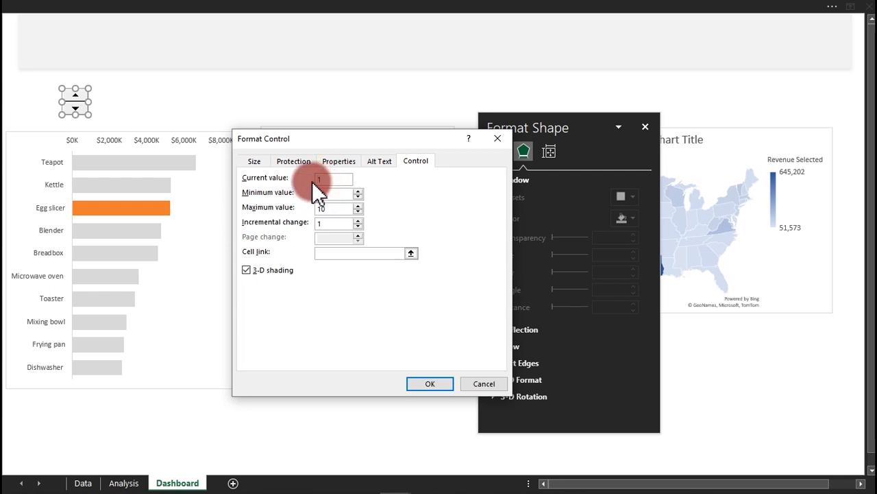
pyautogui.click(336, 253)
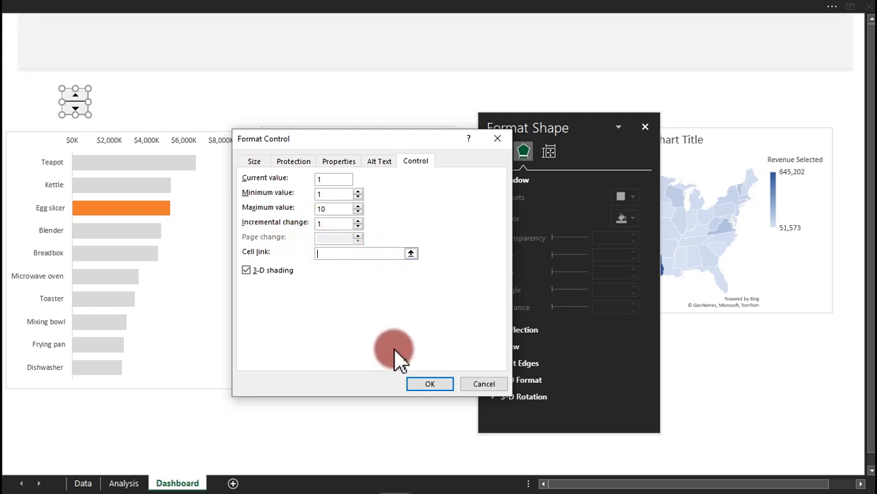
pyautogui.click(123, 482)
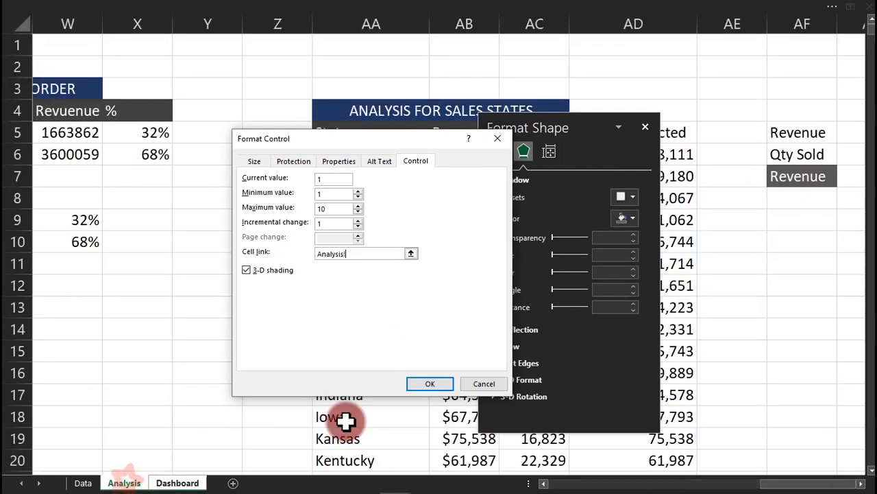
pyautogui.moveTo(781, 485); pyautogui.dragTo(629, 481)
pyautogui.moveTo(418, 148); pyautogui.dragTo(384, 240)
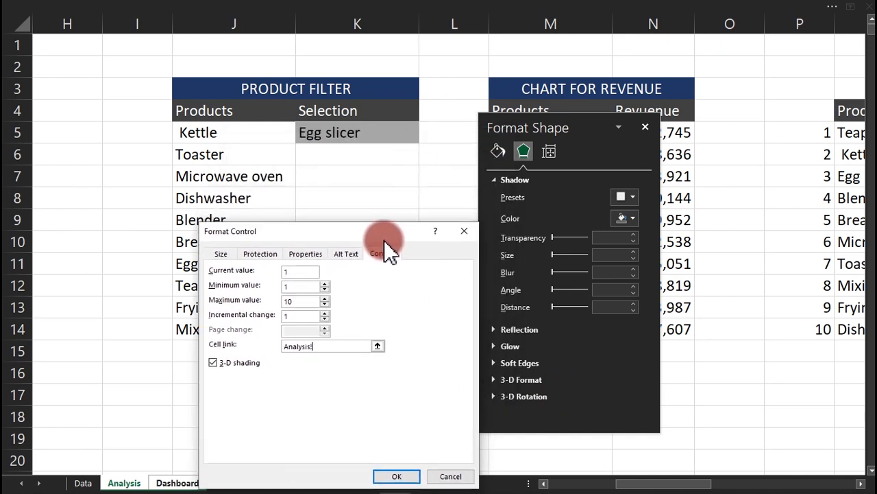
pyautogui.click(364, 67)
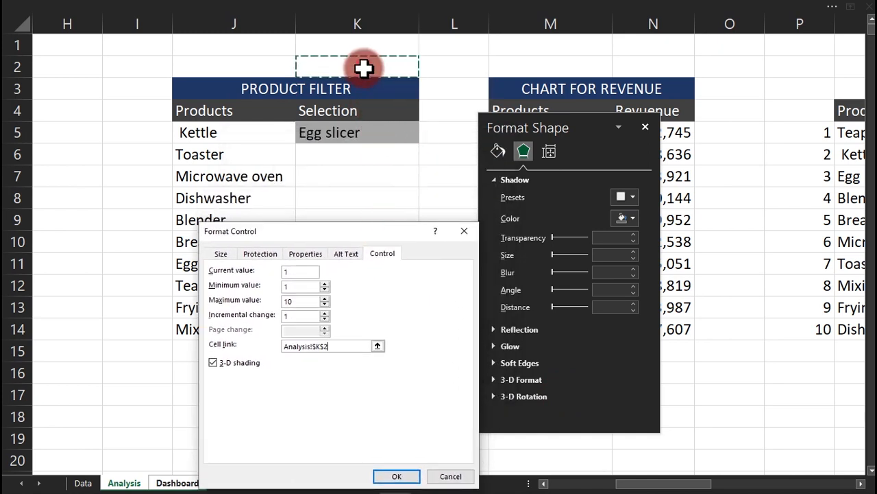
pyautogui.click(396, 476)
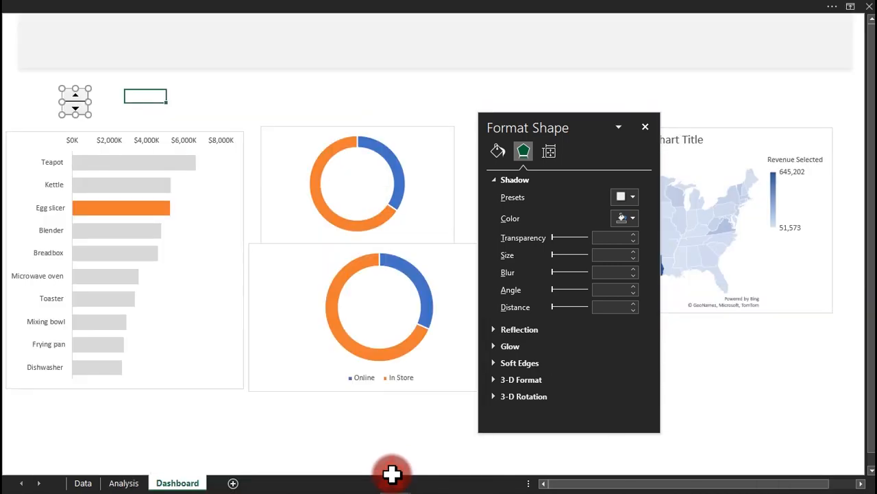
# Switch between the Analysis and Dashboard sheets to check that K2 follows the spin button.
pyautogui.click(291, 108)
pyautogui.click(132, 483)
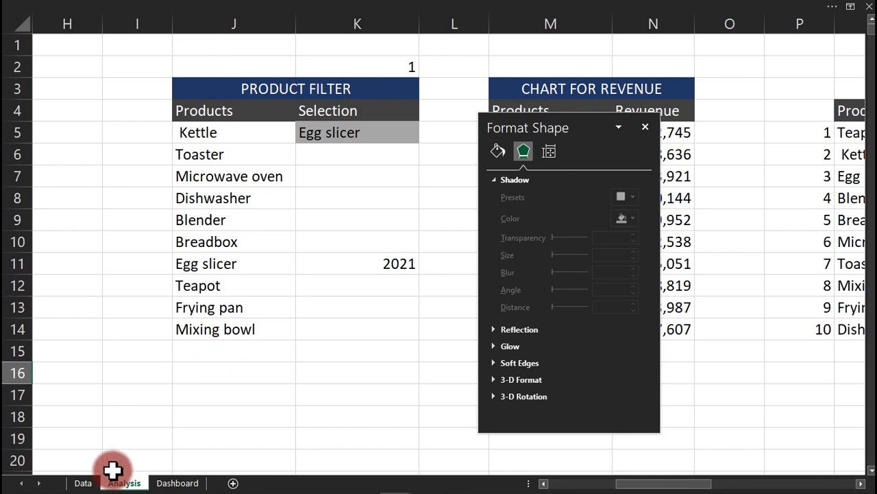
pyautogui.click(178, 482)
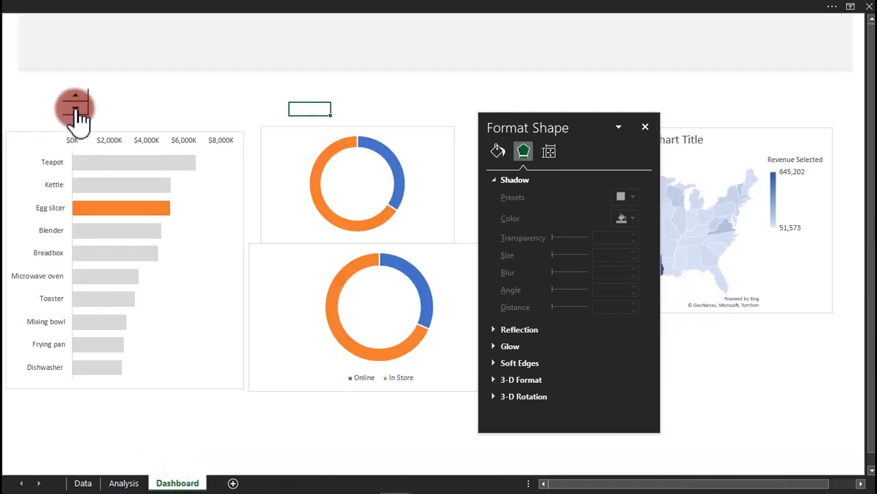
pyautogui.click(124, 483)
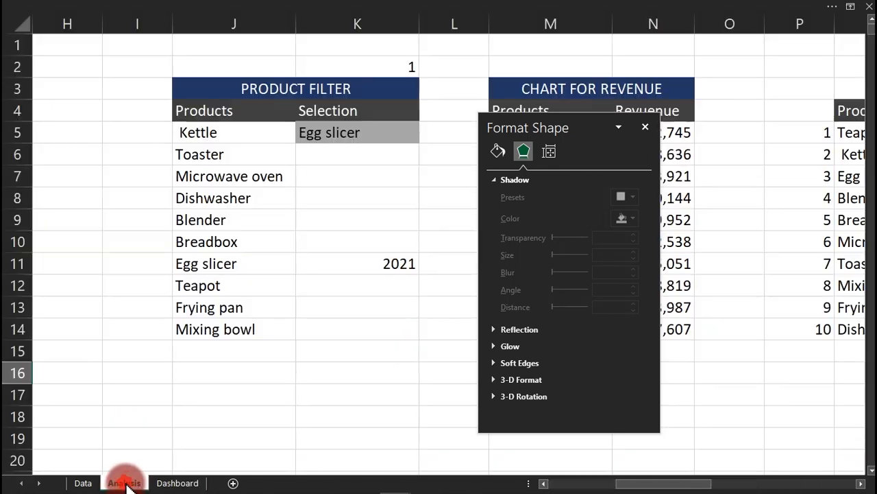
pyautogui.click(177, 482)
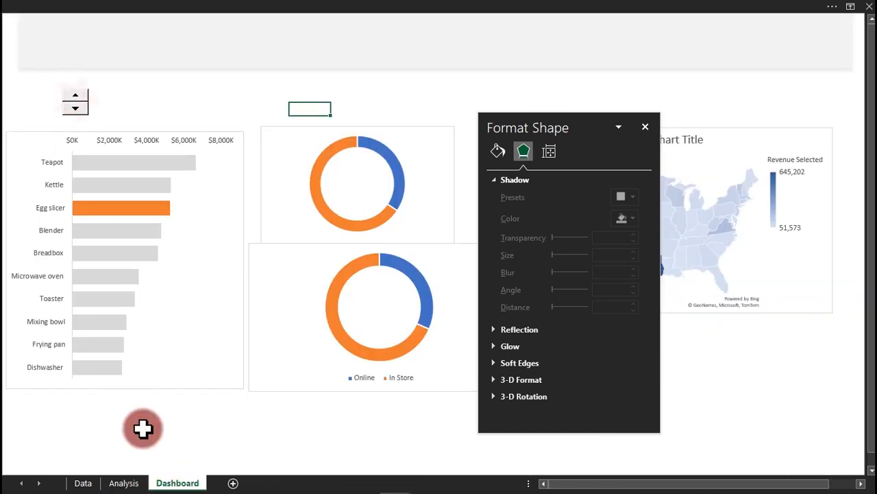
pyautogui.click(124, 482)
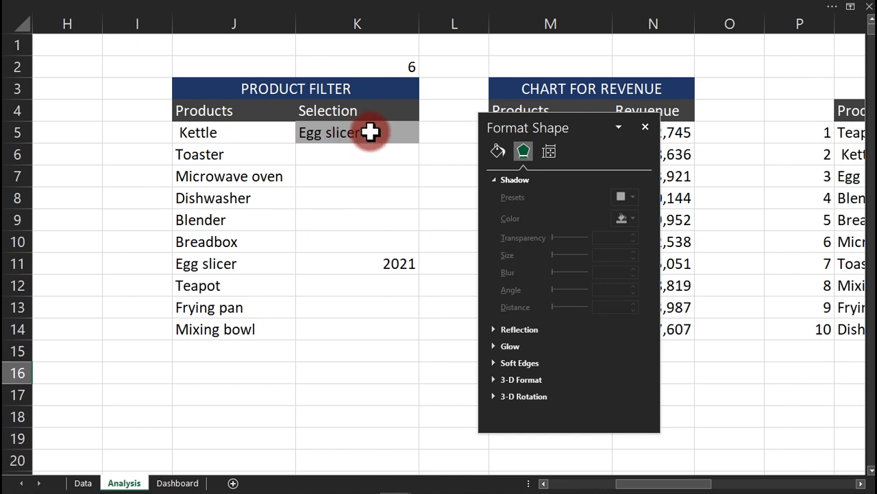
pyautogui.click(177, 483)
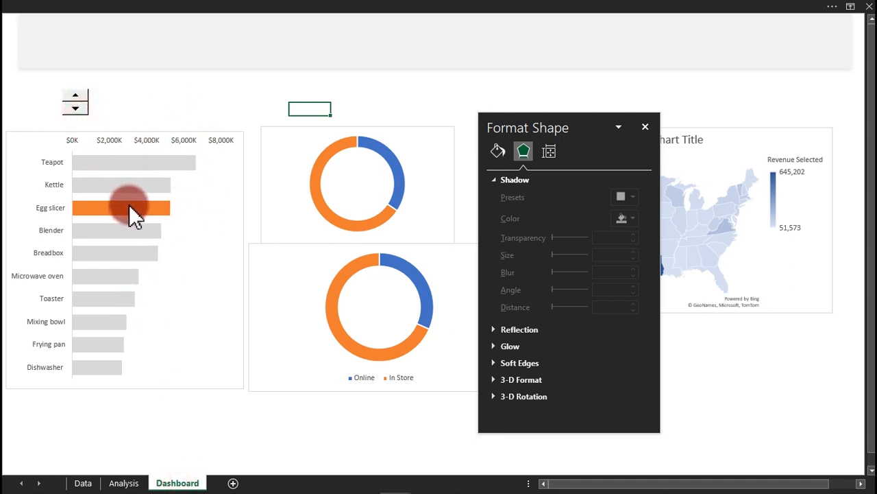
pyautogui.moveTo(139, 218)
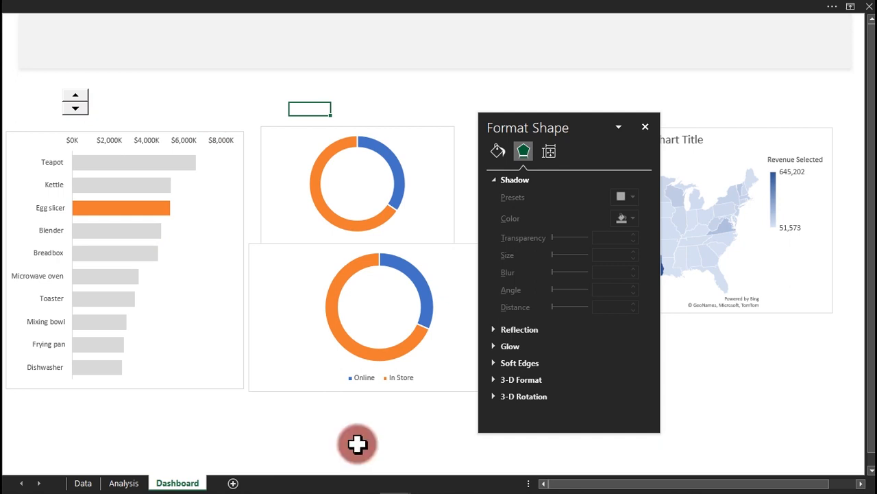
pyautogui.click(123, 482)
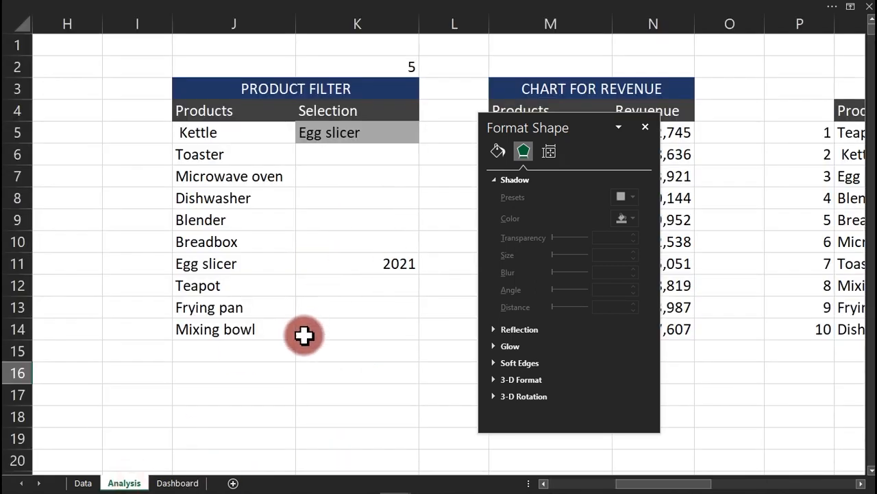
# On the Analysis sheet, scroll right until the ranked product table in column Q is visible.
pyautogui.click(350, 351)
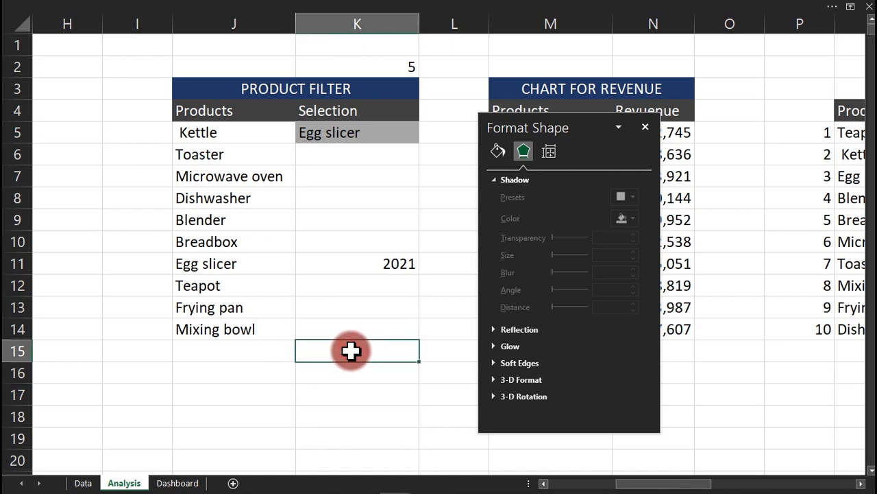
pyautogui.click(861, 482)
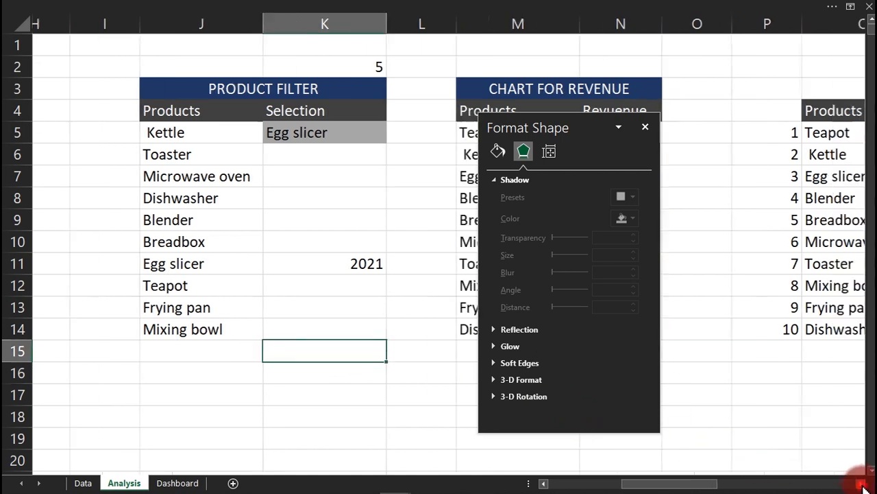
pyautogui.click(860, 483)
pyautogui.click(861, 483)
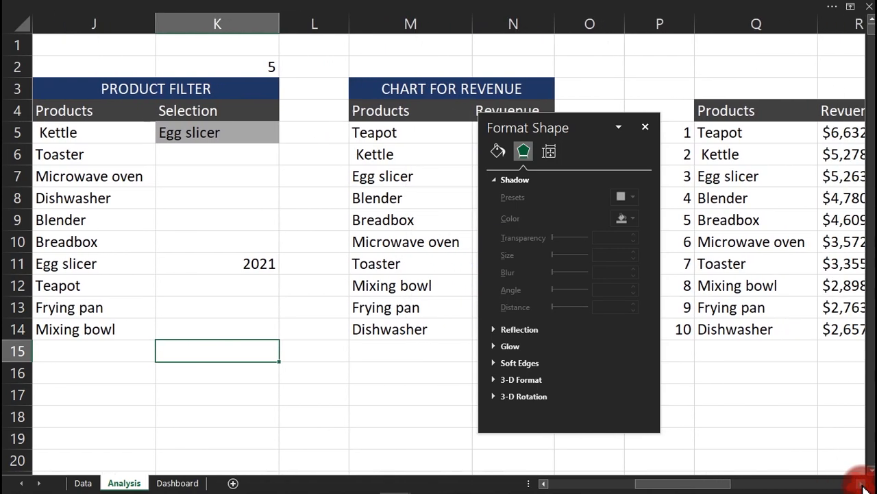
# Close the Format Shape pane and review the product ranges J5:J14, M5:M14 and Q5:Q14.
pyautogui.click(644, 128)
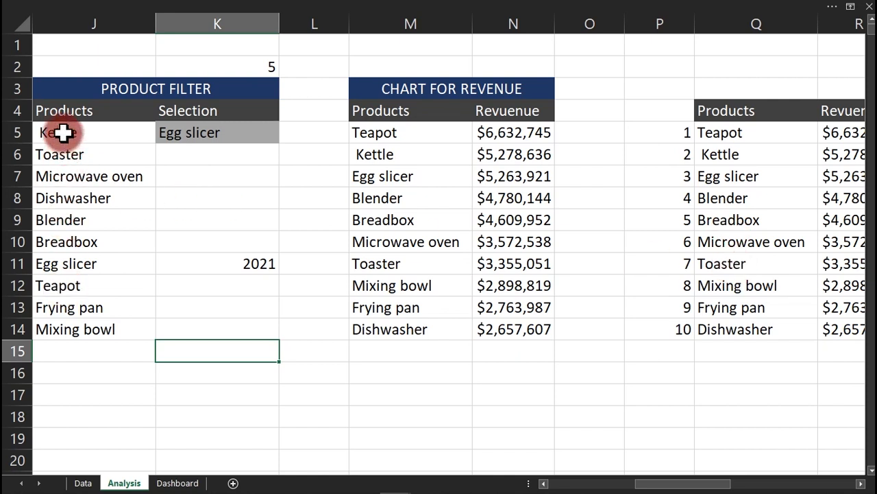
pyautogui.moveTo(63, 132); pyautogui.dragTo(71, 335)
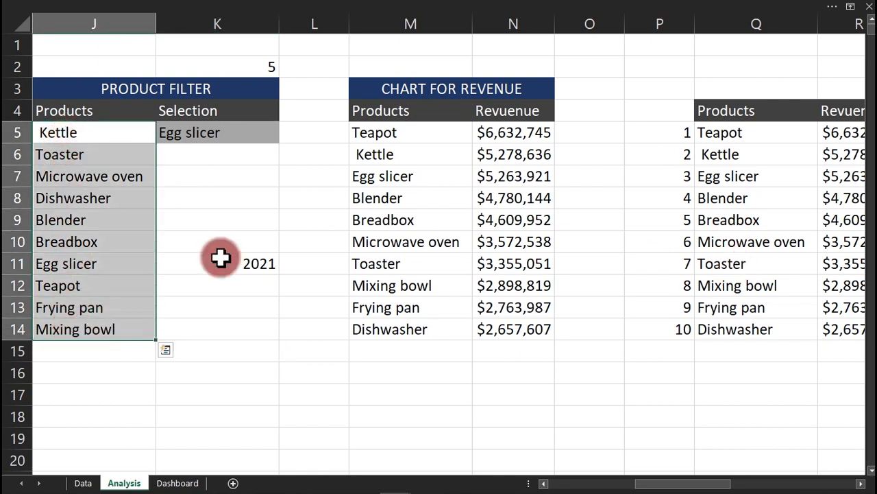
pyautogui.moveTo(398, 133); pyautogui.dragTo(409, 331)
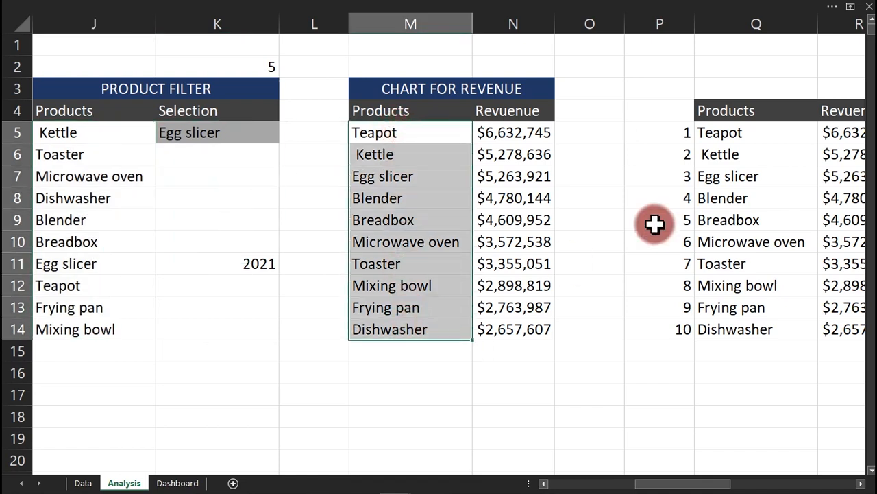
pyautogui.moveTo(763, 133); pyautogui.dragTo(767, 319)
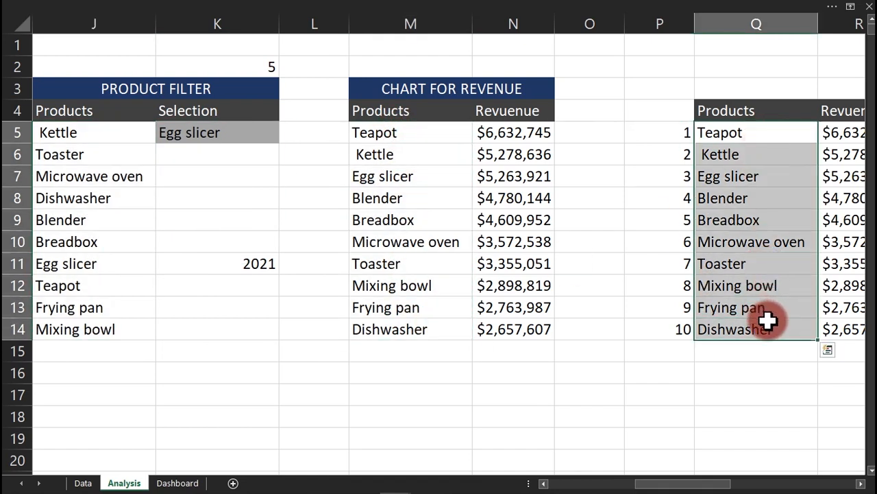
pyautogui.click(788, 261)
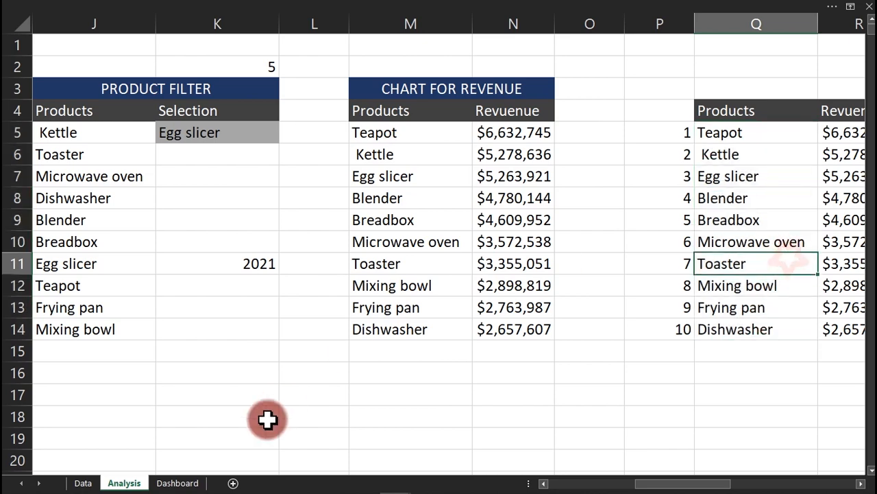
pyautogui.click(180, 483)
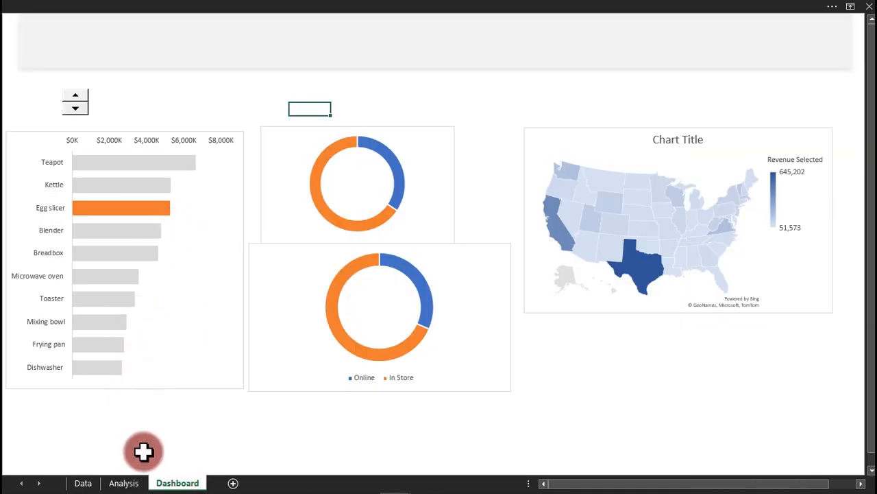
pyautogui.click(130, 482)
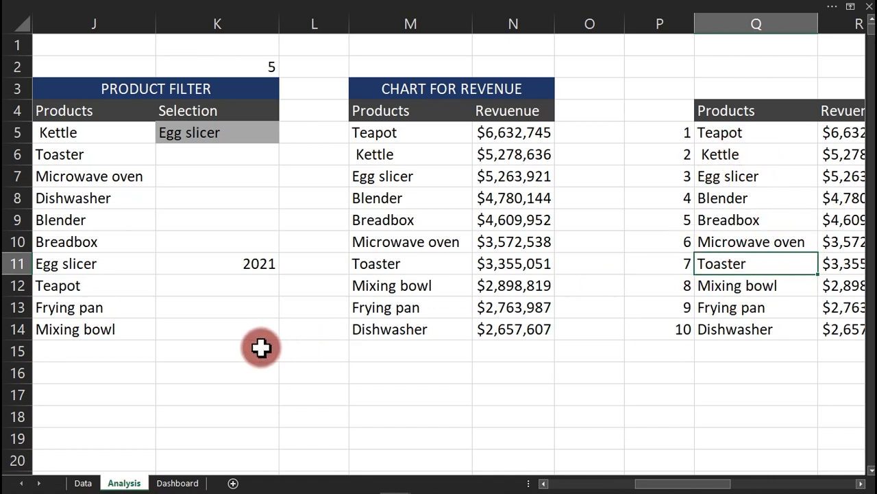
# Enter =INDEX(Q5:Q14,K2) in K8 so it returns Breadbox.
pyautogui.click(199, 198)
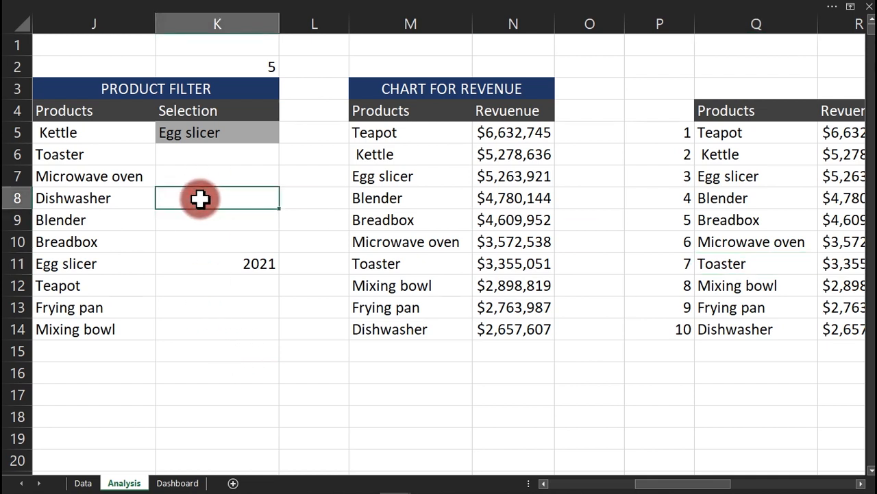
pyautogui.write('=ind')
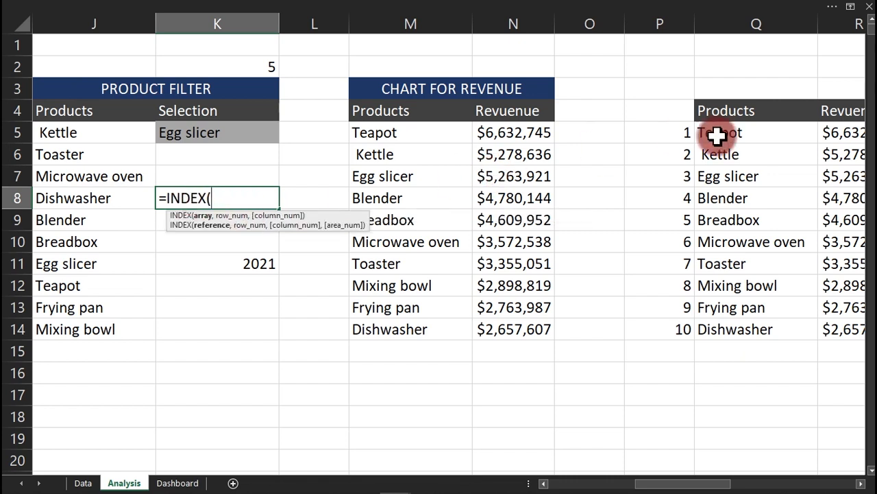
pyautogui.moveTo(737, 136); pyautogui.dragTo(737, 320)
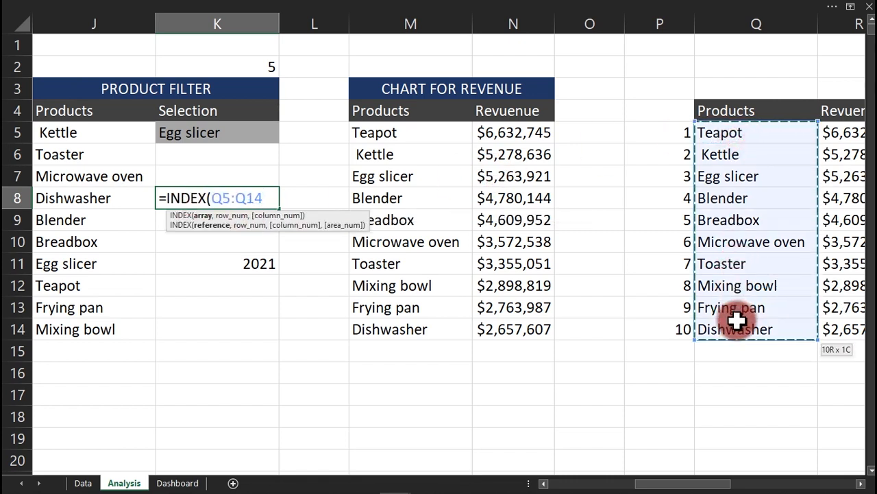
pyautogui.write(',')
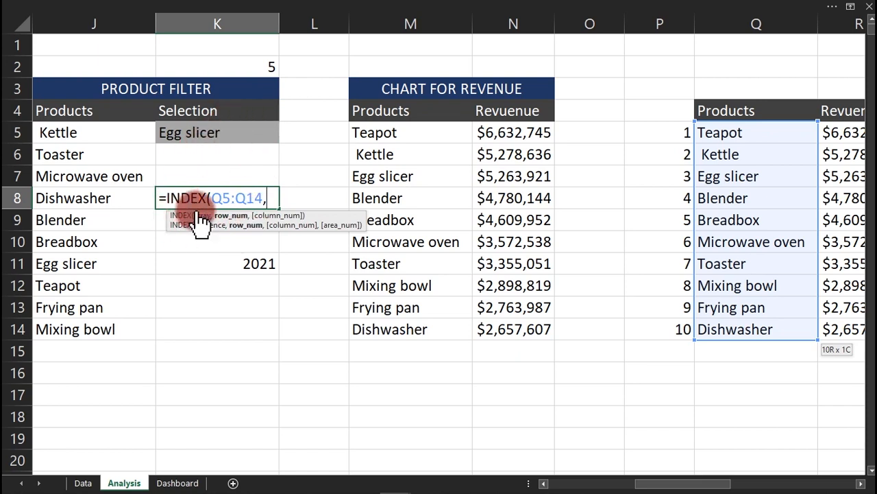
pyautogui.click(250, 68)
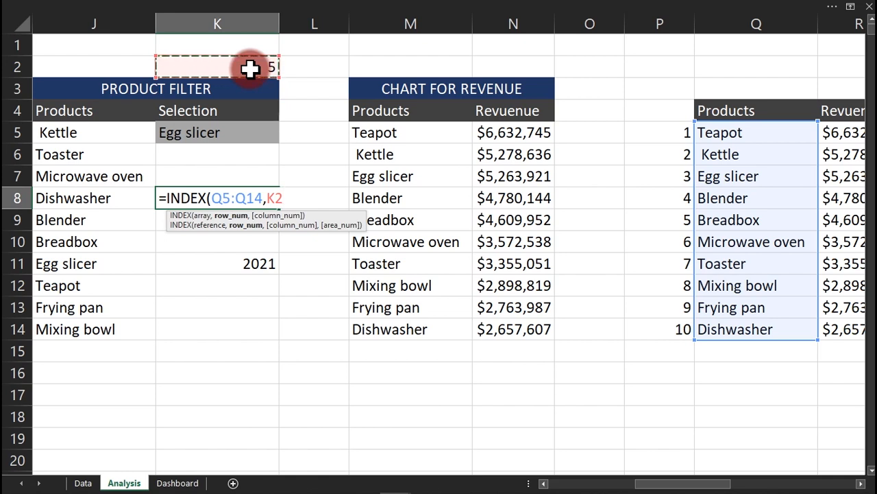
pyautogui.write(')')
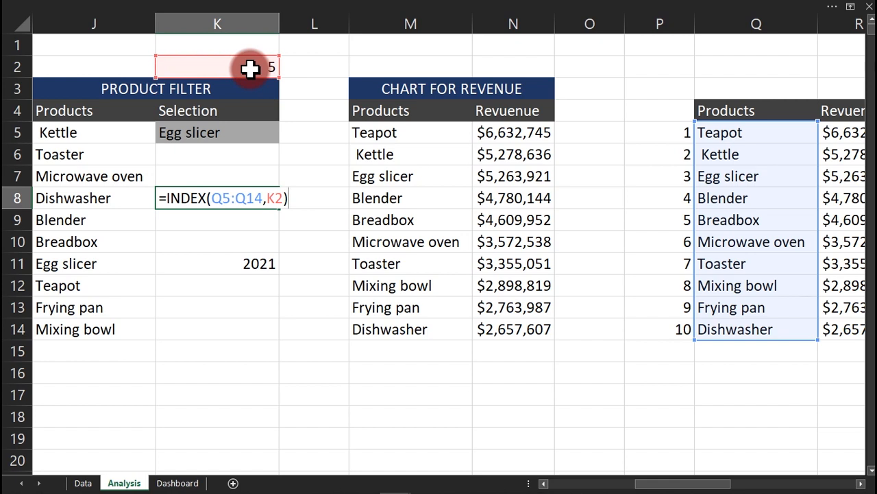
pyautogui.press('Return')
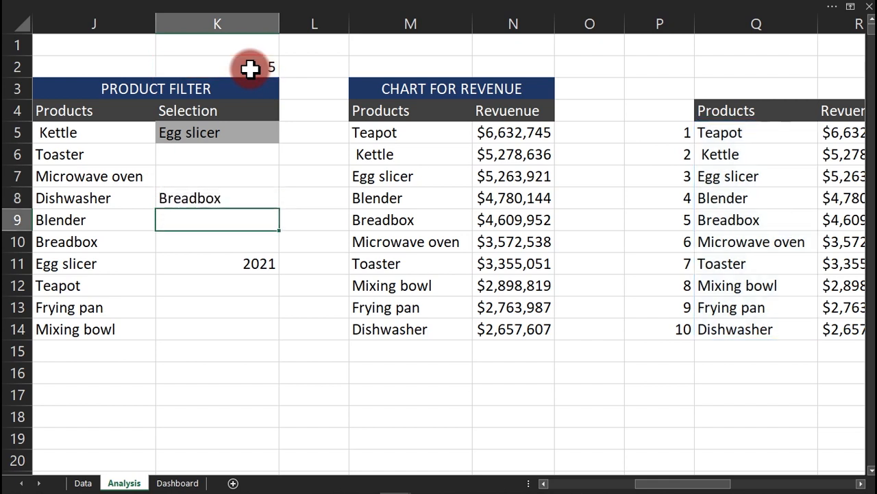
pyautogui.click(217, 200)
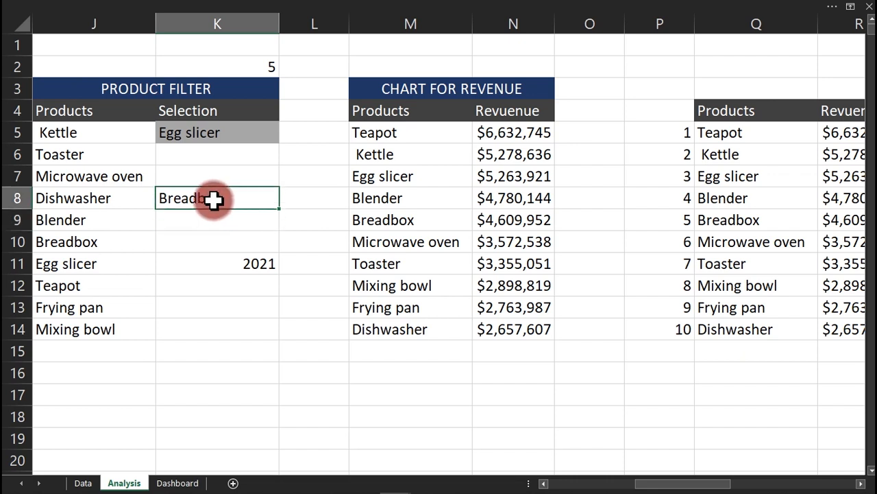
pyautogui.click(207, 133)
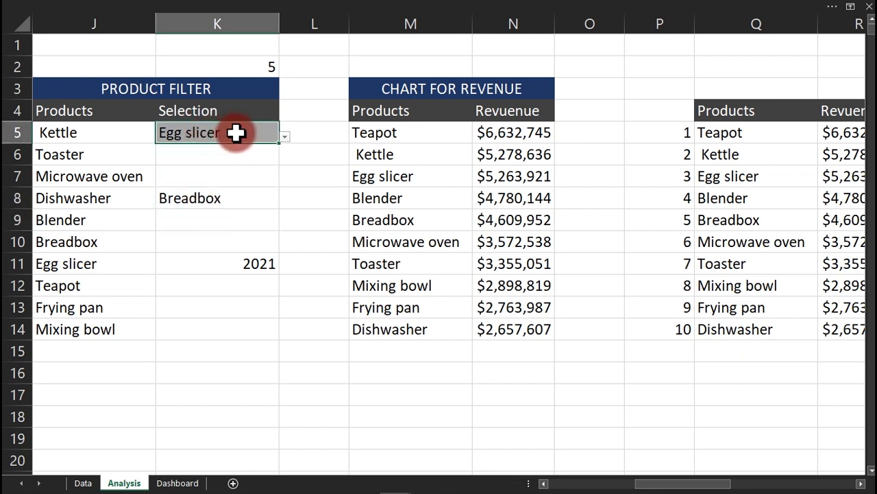
# Pick Dishwasher from the K5 product dropdown.
pyautogui.click(226, 202)
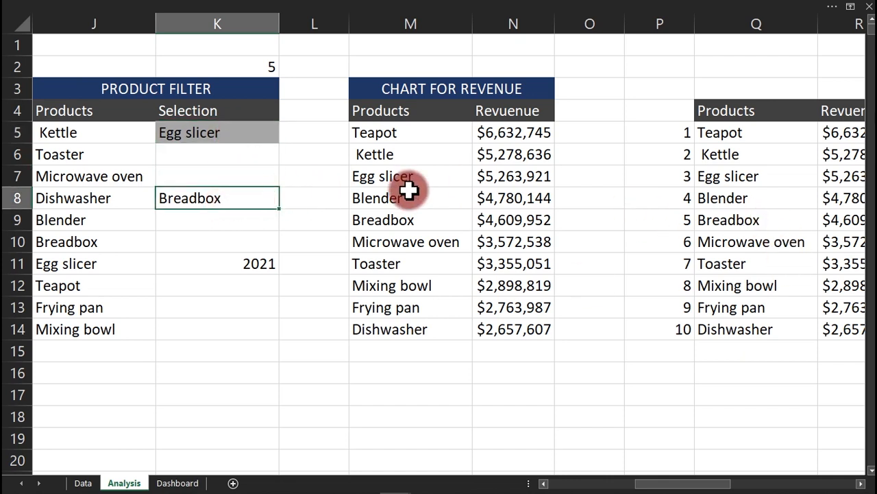
pyautogui.click(230, 133)
pyautogui.click(287, 135)
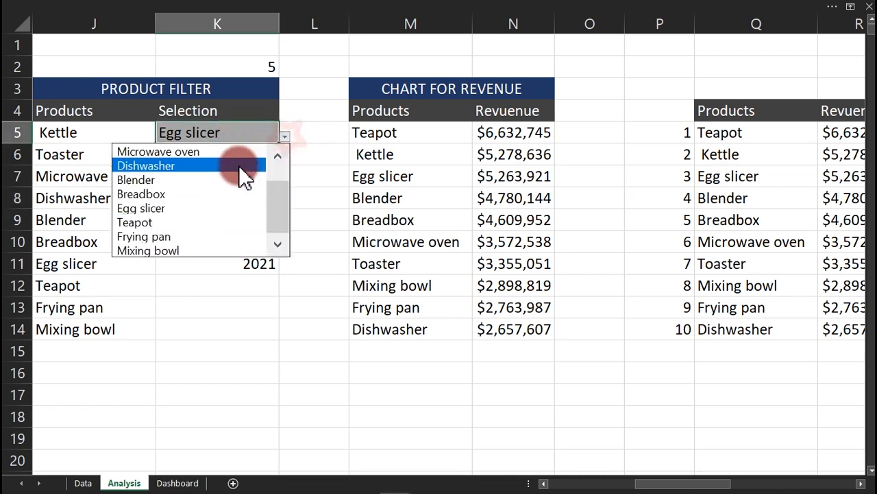
pyautogui.click(240, 167)
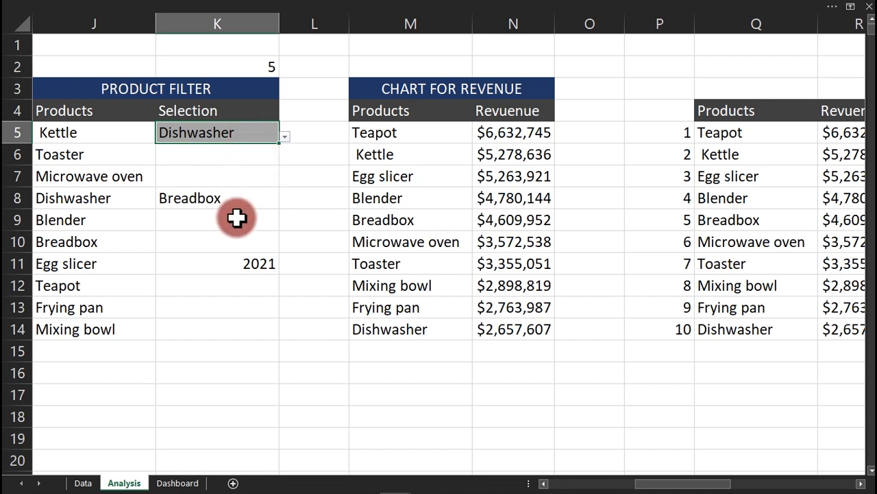
# Clear K5 by pasting the empty cell K13 over it.
pyautogui.click(225, 198)
pyautogui.click(231, 132)
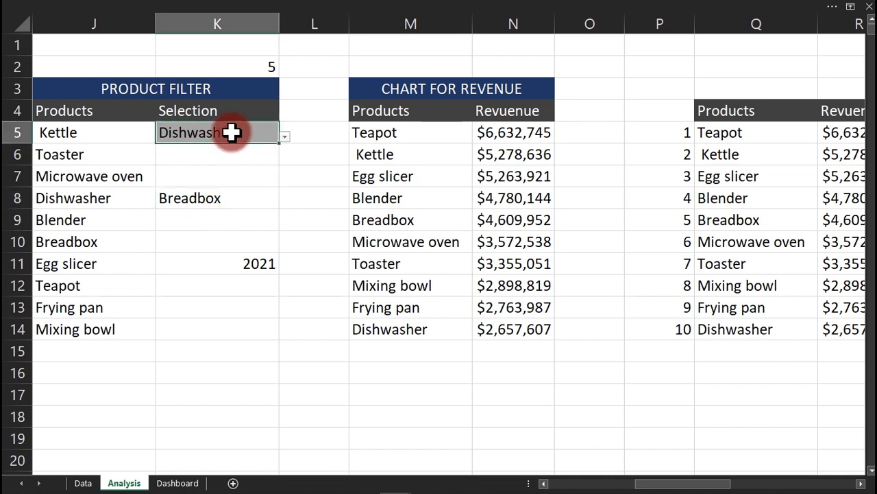
pyautogui.click(216, 315)
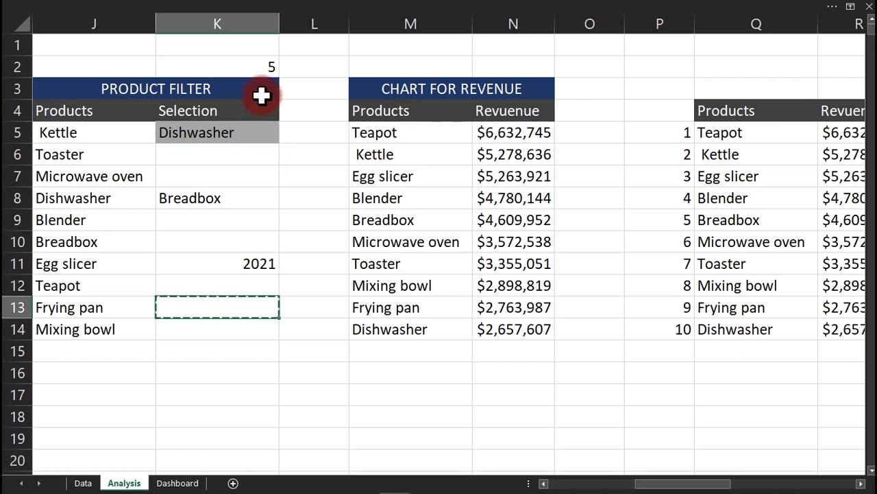
pyautogui.click(248, 135)
pyautogui.hotkey('ctrl', 'v')
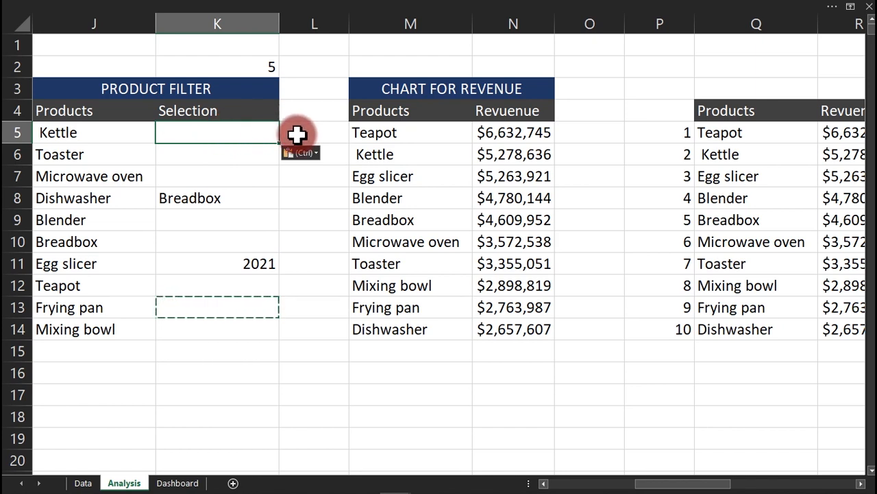
# Enter =K8 in K5 so it shows Breadbox, then view the Dashboard.
pyautogui.write('=')
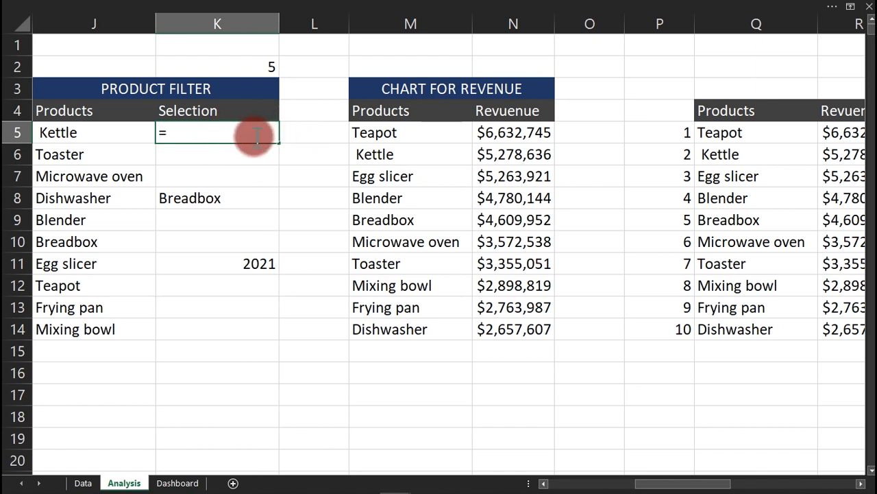
pyautogui.click(237, 200)
pyautogui.press('Return')
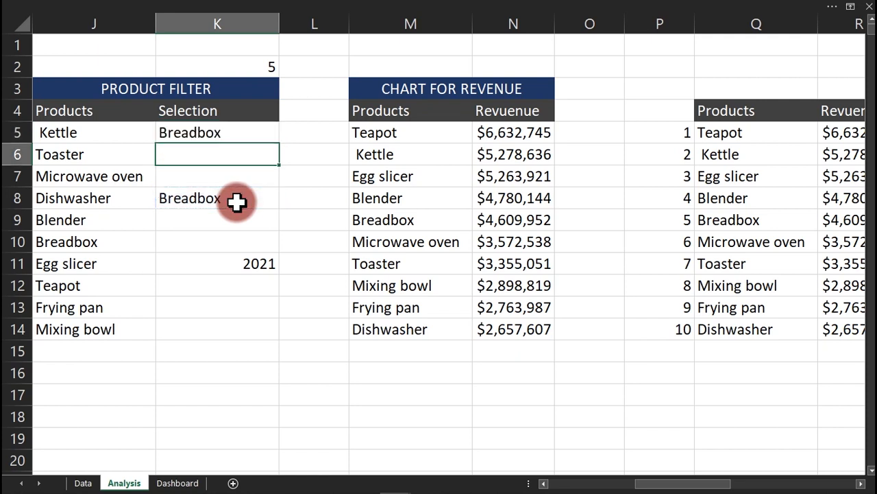
pyautogui.click(174, 483)
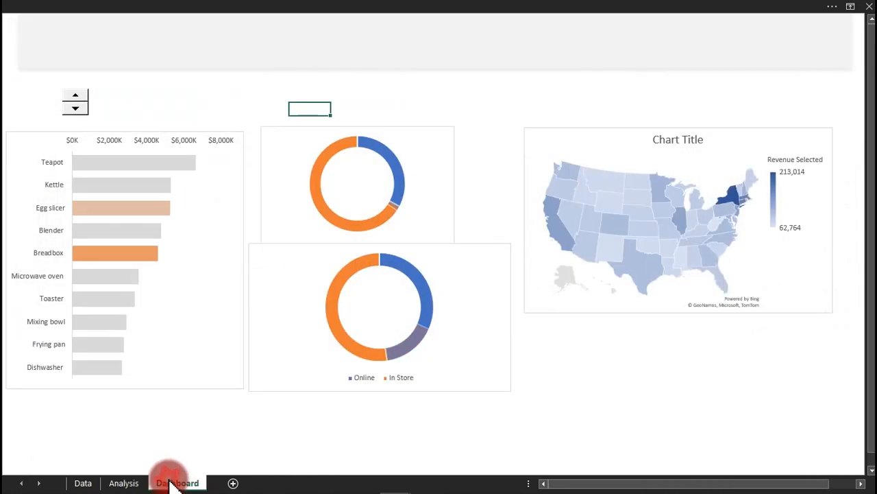
# Step the dashboard highlight down through Mixing bowl to Frying pan.
pyautogui.click(78, 103)
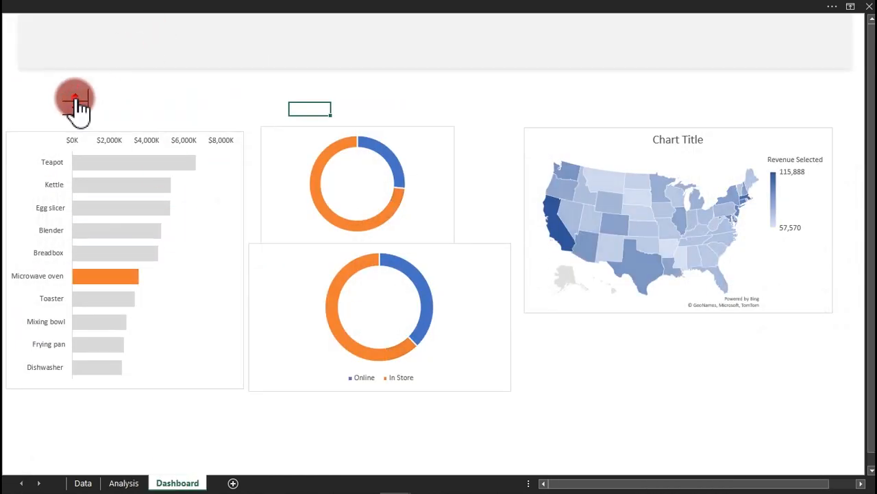
pyautogui.click(77, 103)
pyautogui.click(78, 103)
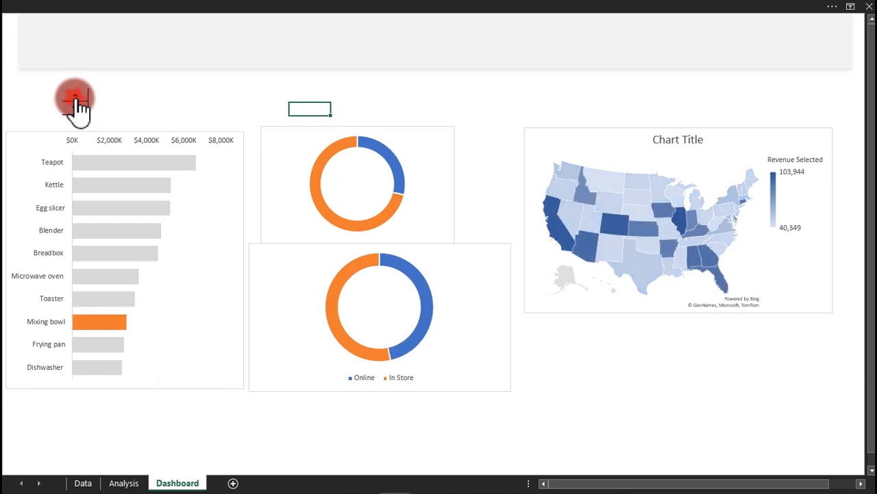
pyautogui.click(78, 103)
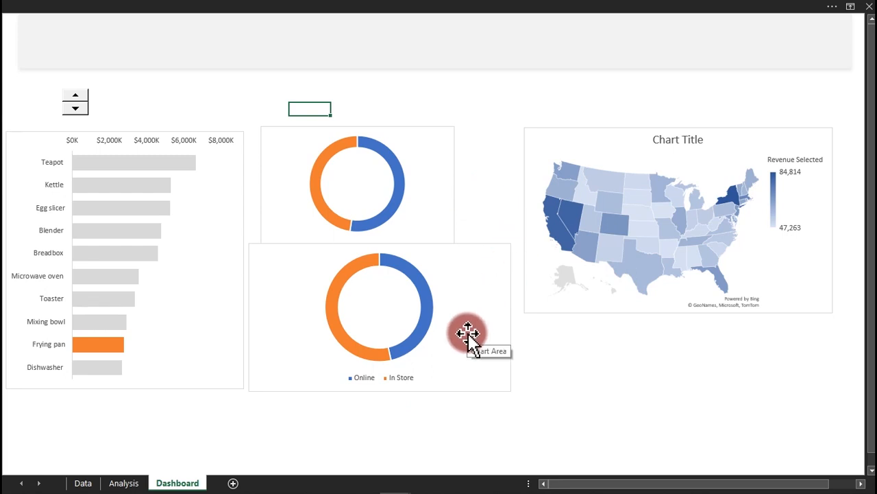
# Switch briefly to the Sales Dashboard workbook, then back to Practice Y.
pyautogui.moveTo(312, 488)
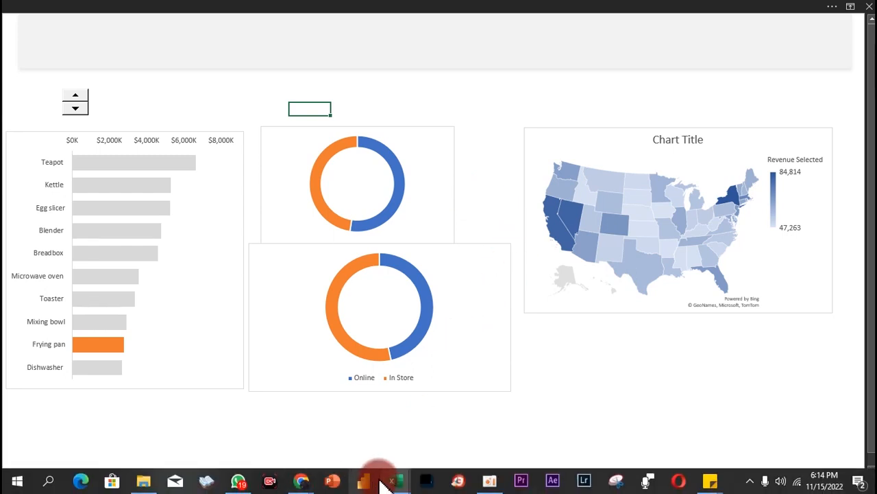
pyautogui.moveTo(388, 480)
pyautogui.click(363, 442)
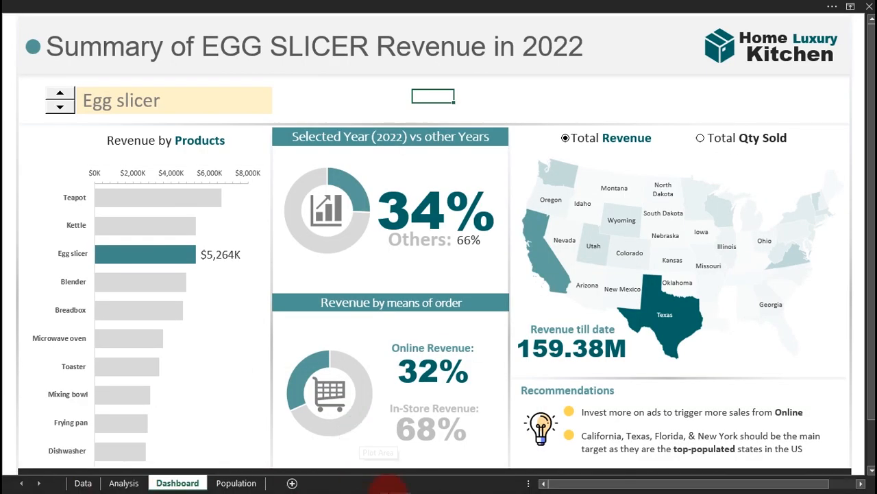
pyautogui.moveTo(421, 483)
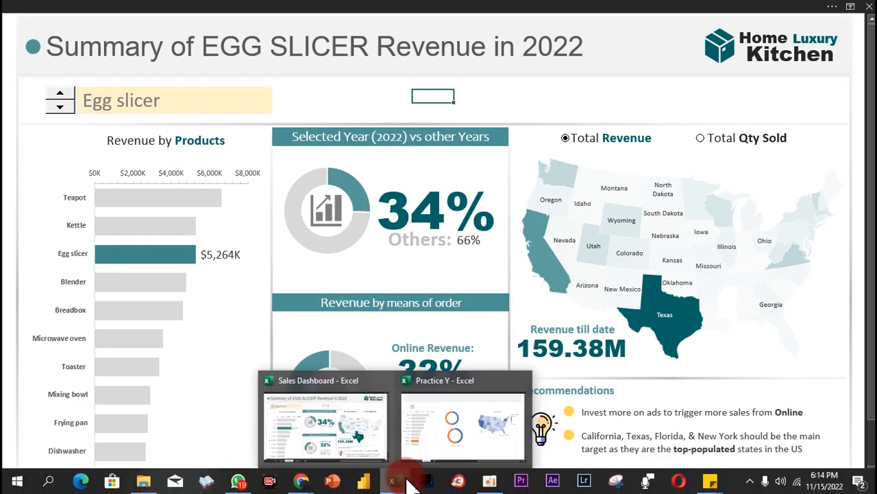
pyautogui.click(466, 415)
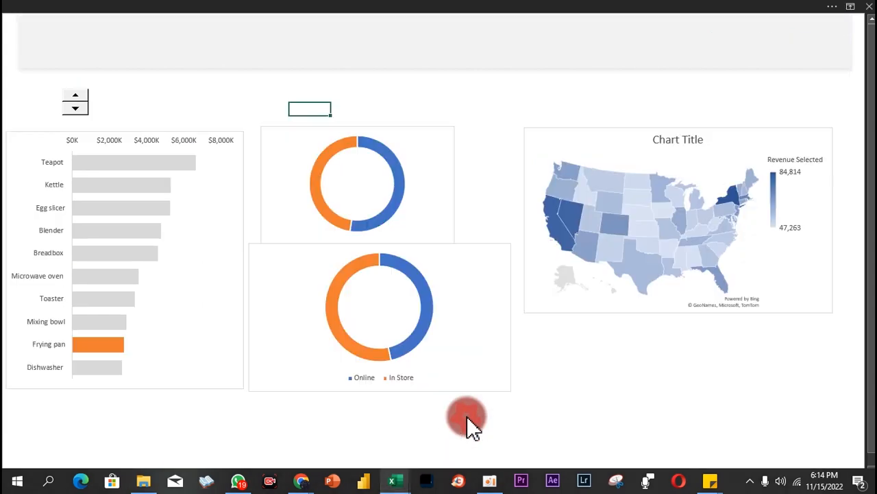
# Advance the highlight to Dishwasher, back it up to Microwave oven, and return to Analysis.
pyautogui.click(79, 97)
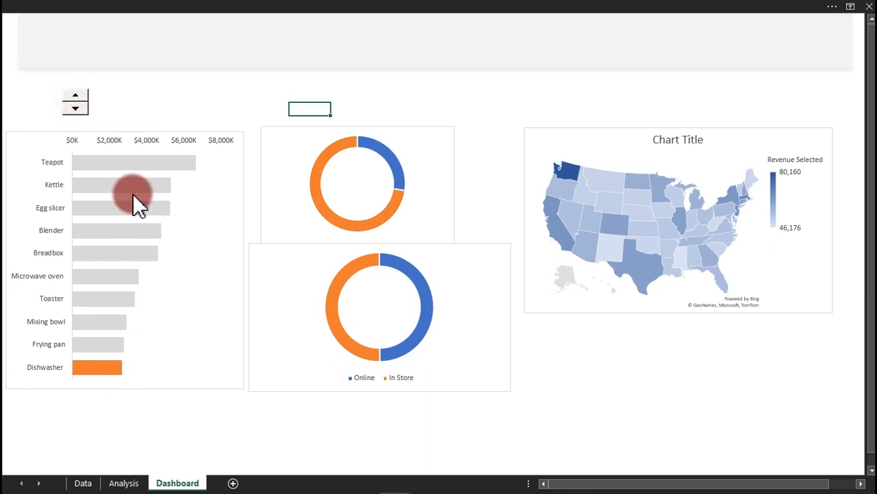
pyautogui.click(75, 106)
pyautogui.click(76, 108)
pyautogui.click(76, 108)
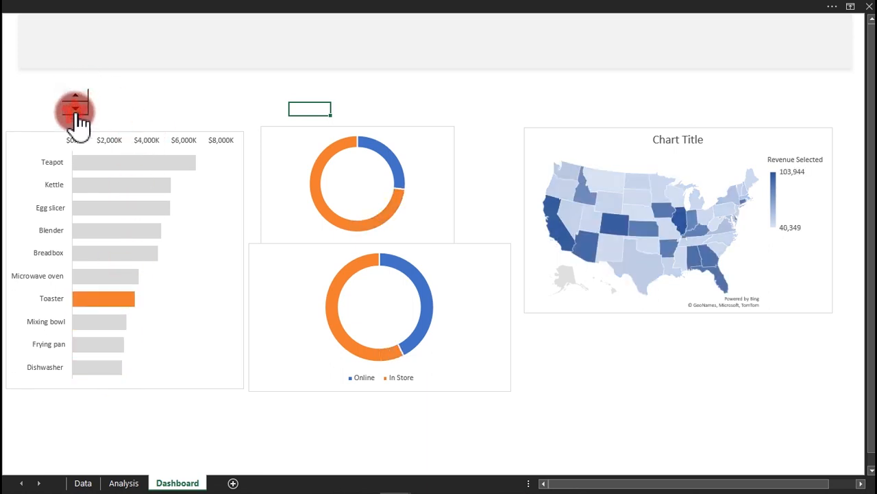
pyautogui.click(75, 108)
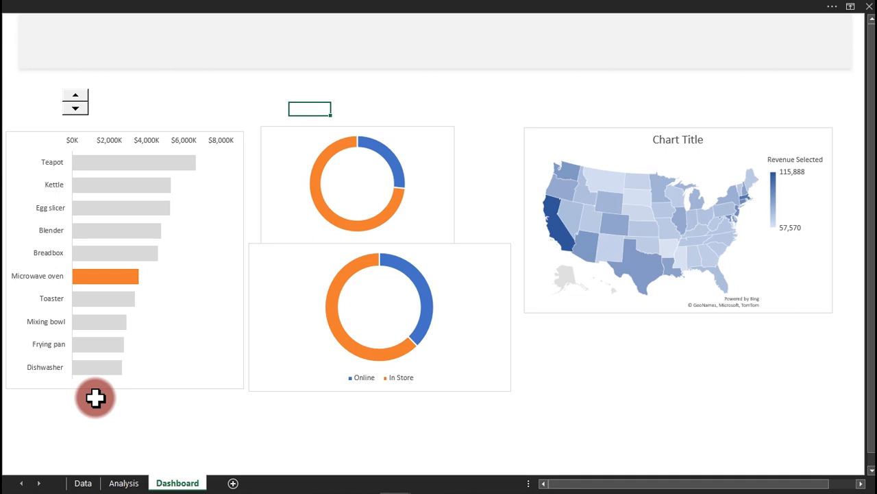
pyautogui.click(124, 483)
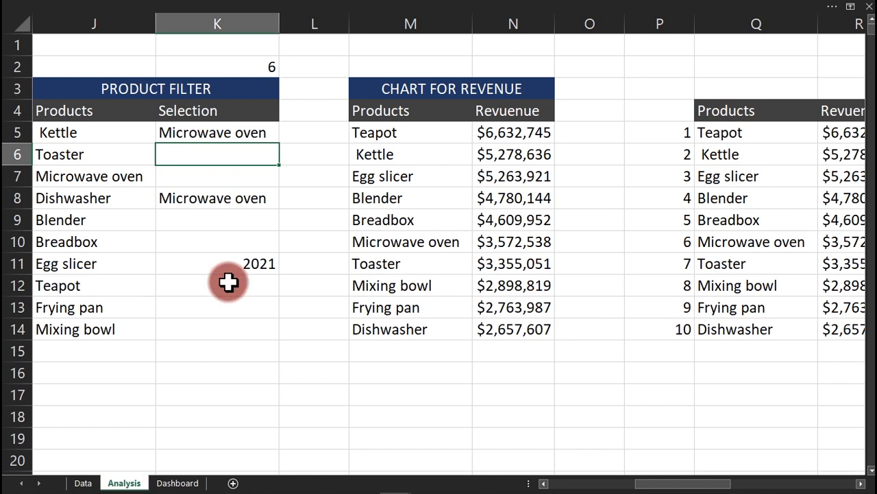
# Inspect the INDEX formula in K8 and commit it unchanged.
pyautogui.click(244, 201)
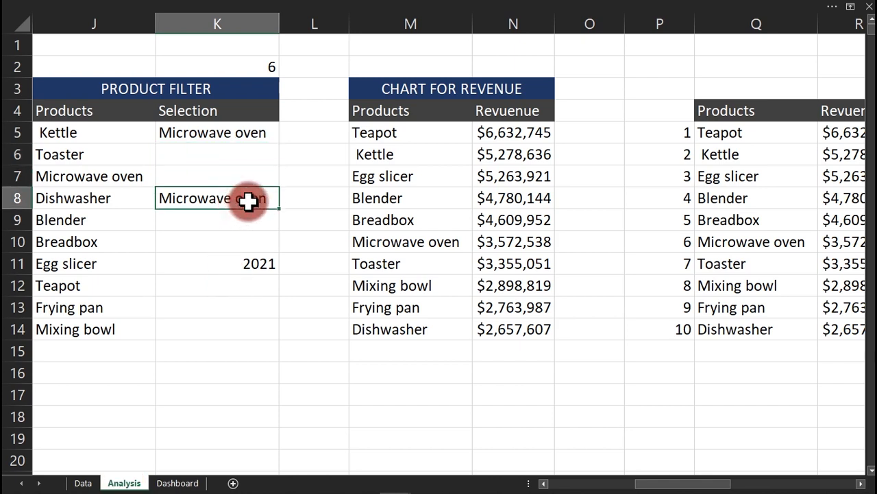
pyautogui.doubleClick(249, 199)
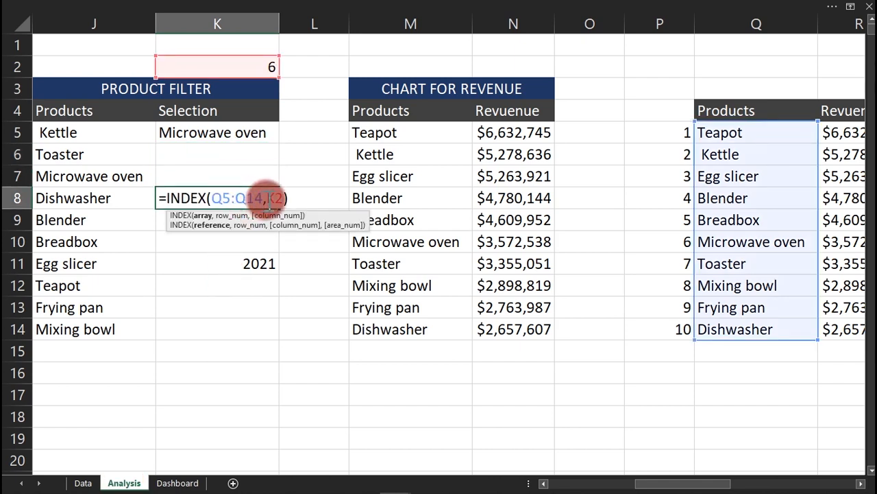
pyautogui.click(271, 199)
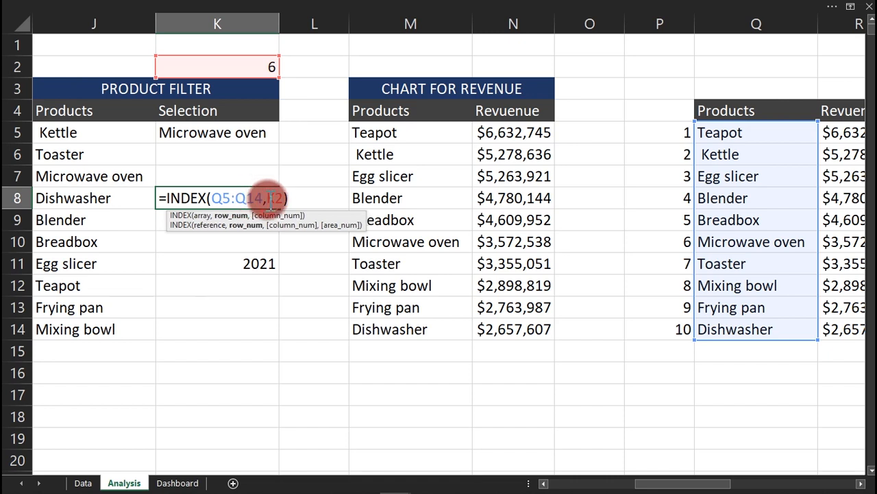
pyautogui.hotkey('ctrl', 'Return')
# Select the product names M5:M14 in the chart table.
pyautogui.click(409, 134)
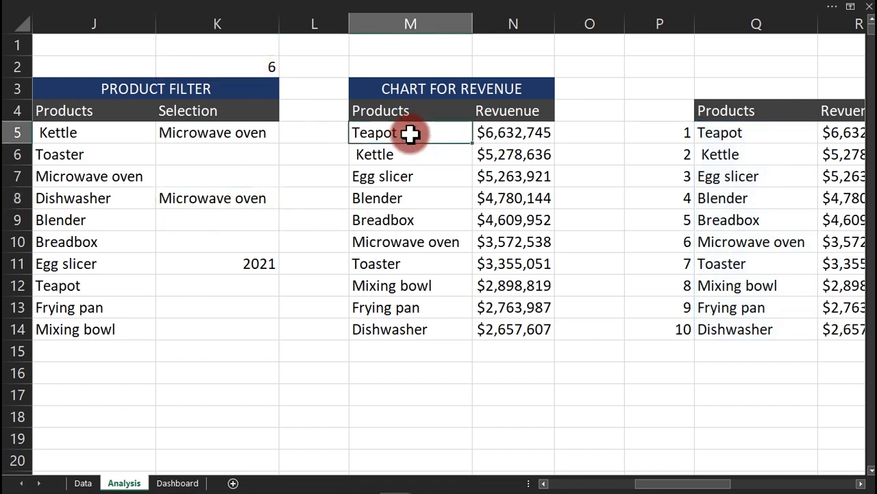
pyautogui.moveTo(409, 134); pyautogui.dragTo(396, 331)
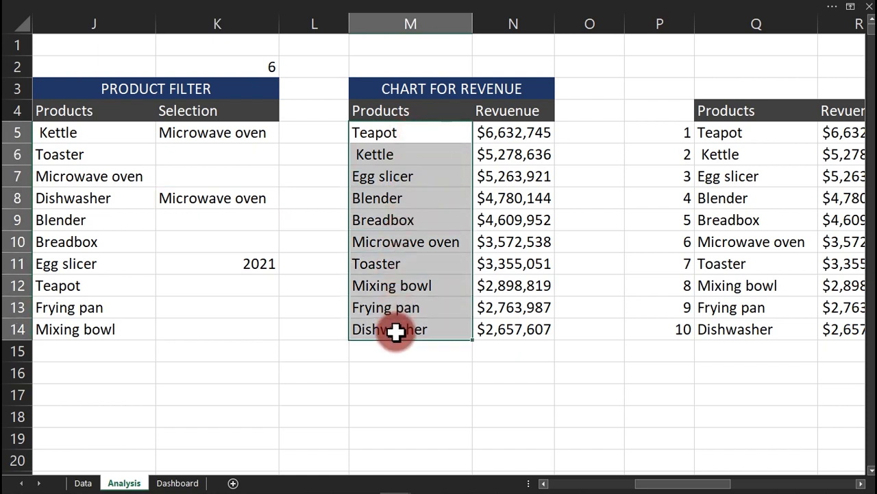
pyautogui.click(430, 8)
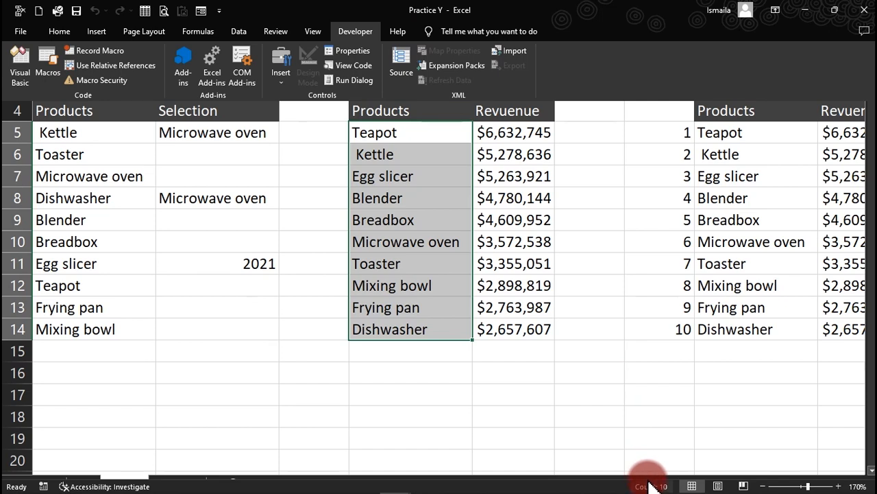
pyautogui.click(231, 205)
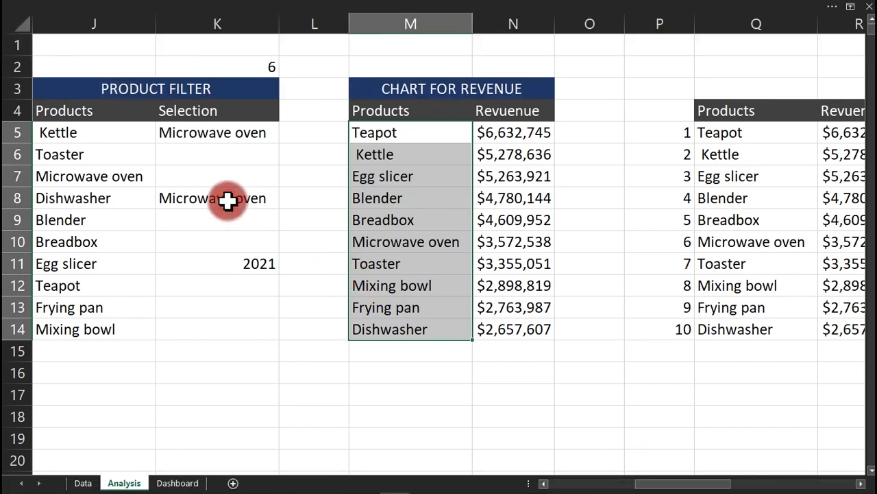
# On Dashboard, step the highlight from Microwave oven to Blender, then return to Analysis.
pyautogui.click(182, 483)
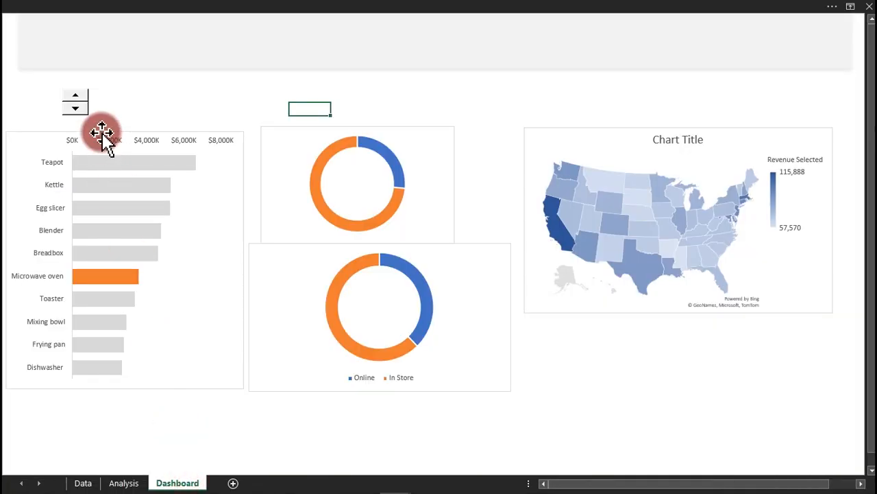
pyautogui.click(77, 96)
pyautogui.click(78, 99)
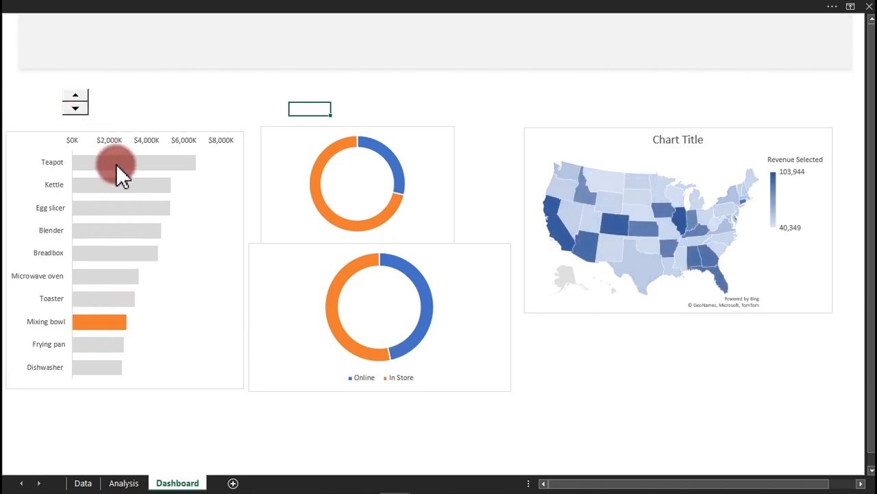
pyautogui.click(77, 108)
pyautogui.click(77, 108)
pyautogui.click(77, 108)
pyautogui.click(76, 107)
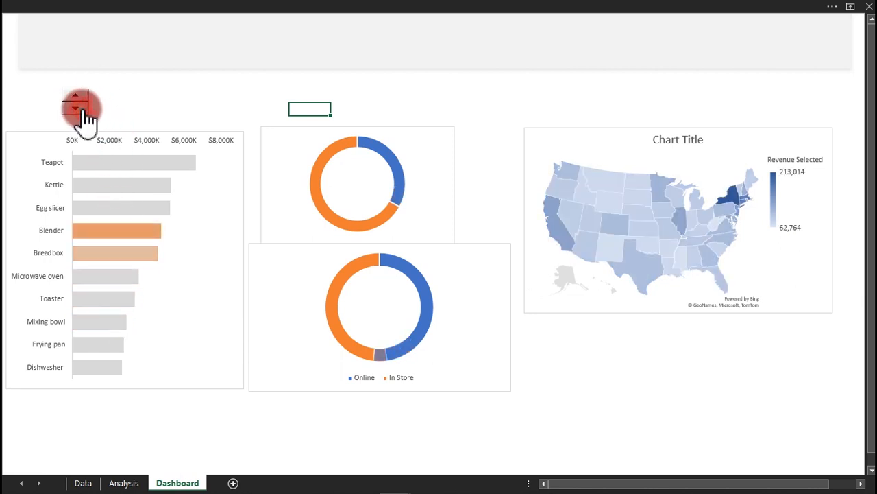
pyautogui.moveTo(121, 240)
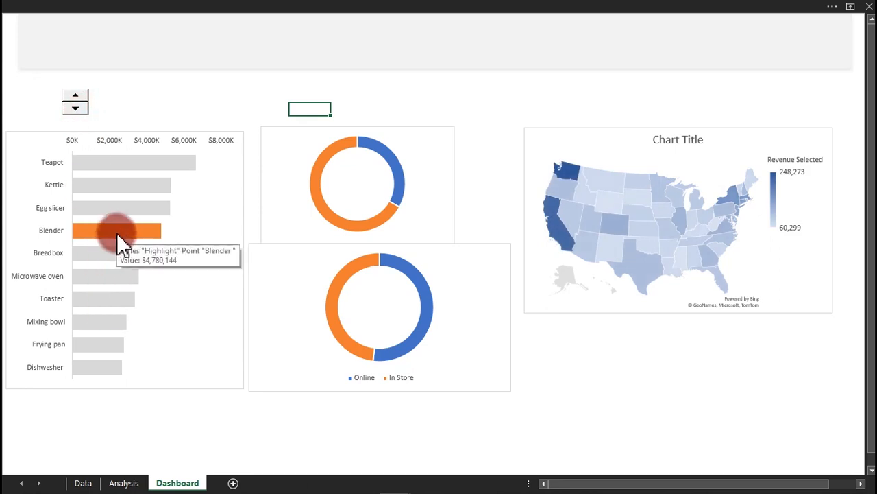
pyautogui.click(120, 482)
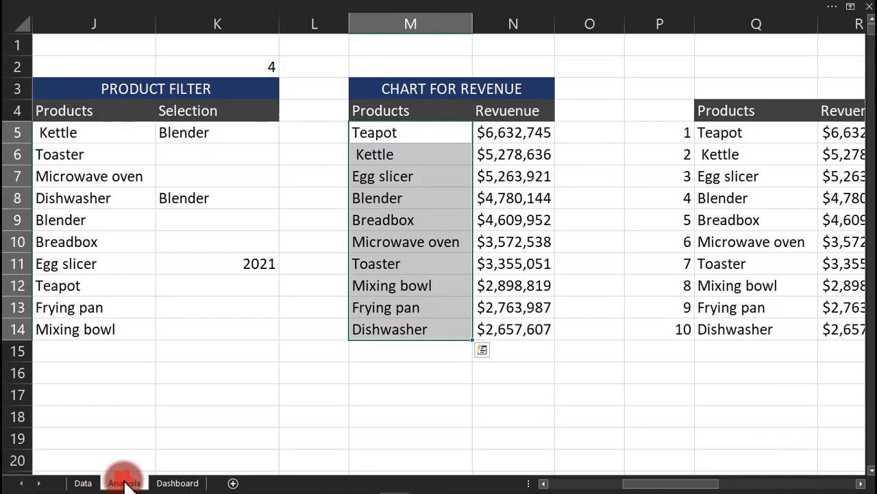
# Change K8 to =INDEX(Q5:Q14,11-K2) so the spin order is reversed.
pyautogui.doubleClick(199, 198)
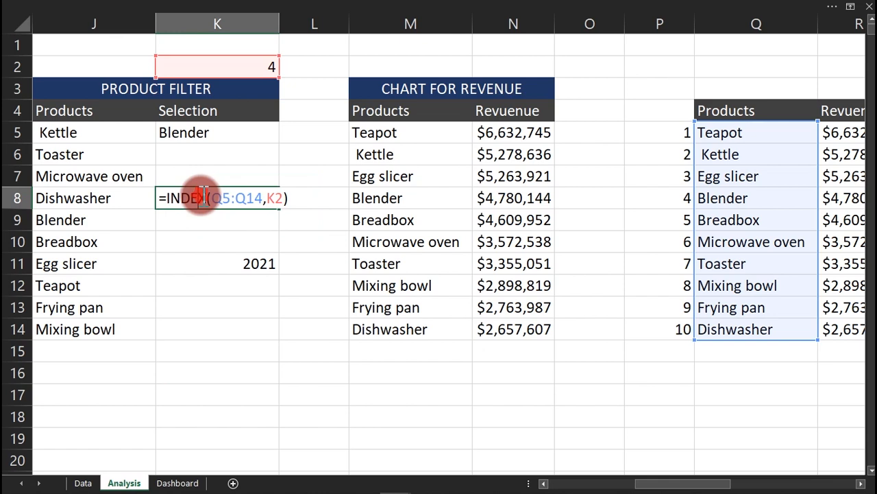
pyautogui.click(268, 198)
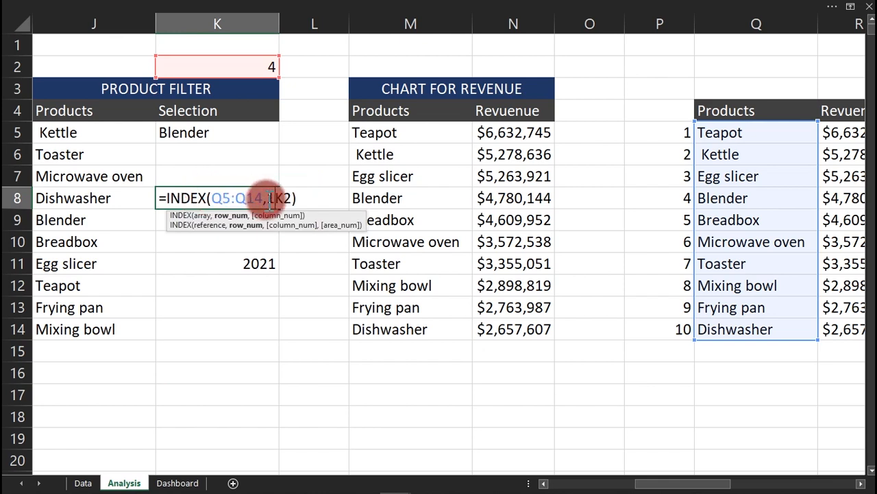
pyautogui.write('11-')
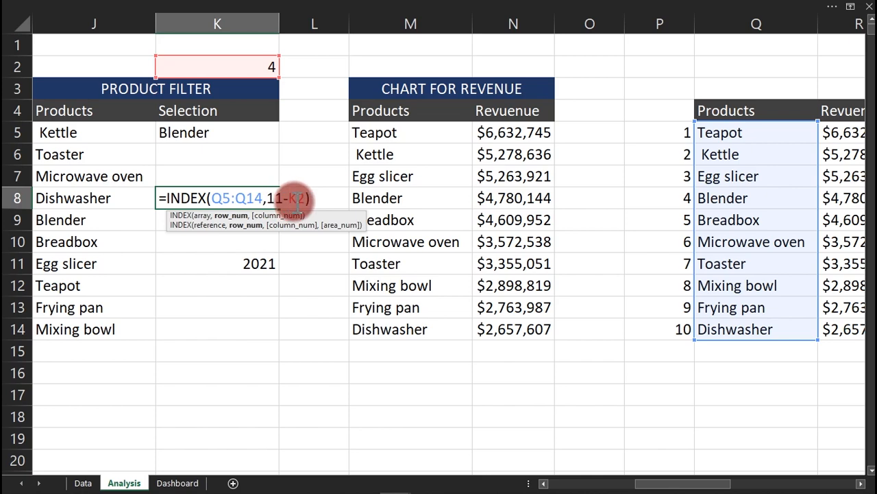
pyautogui.press('Return')
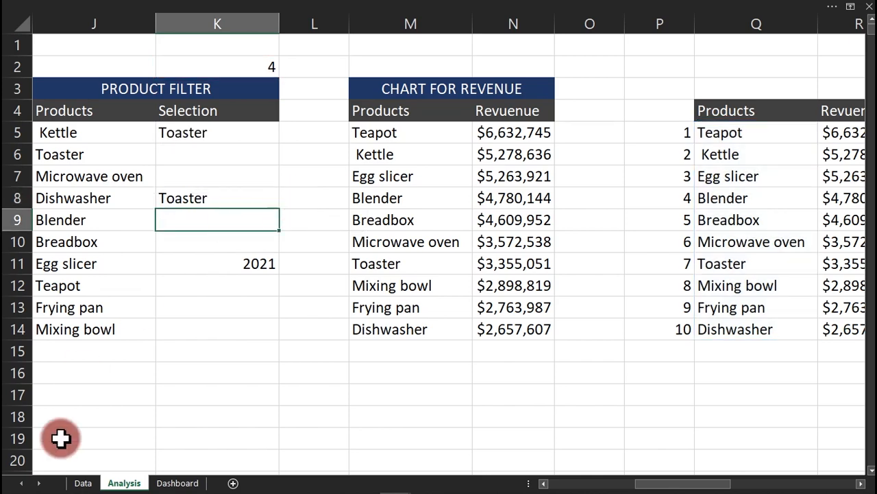
# On Dashboard, step the highlight down to Dishwasher, then return to Analysis.
pyautogui.click(157, 482)
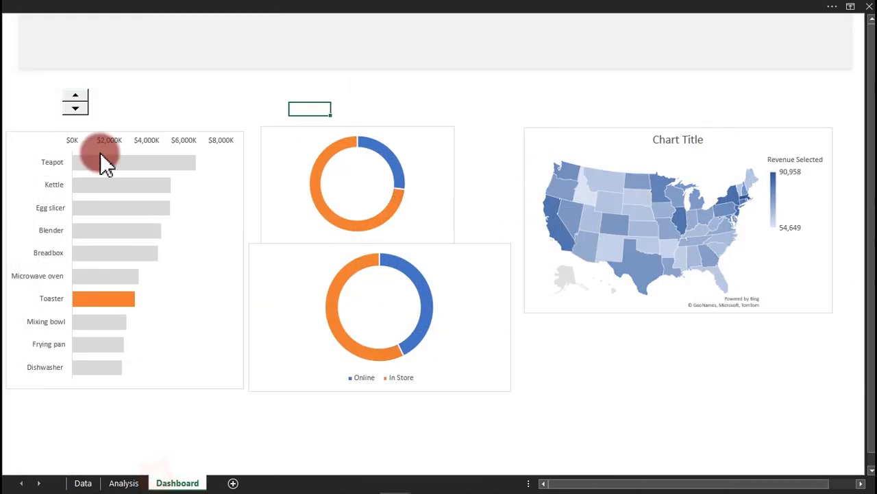
pyautogui.click(77, 108)
pyautogui.click(76, 109)
pyautogui.click(77, 108)
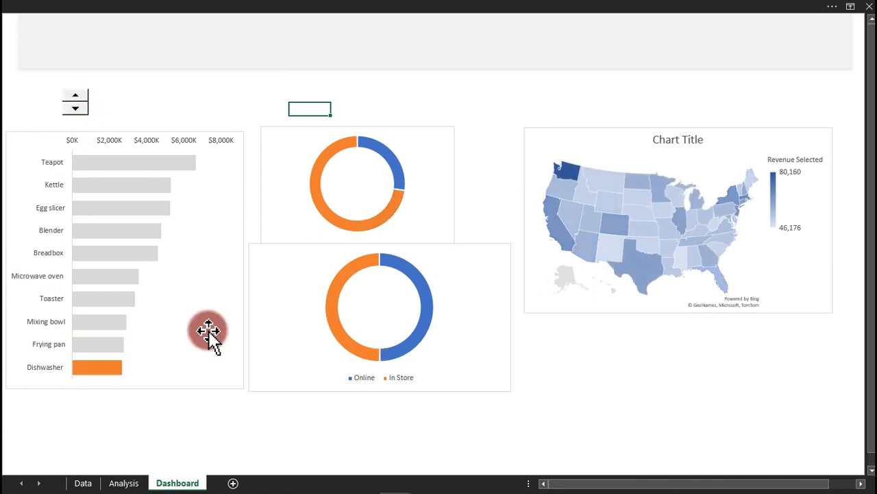
pyautogui.click(126, 481)
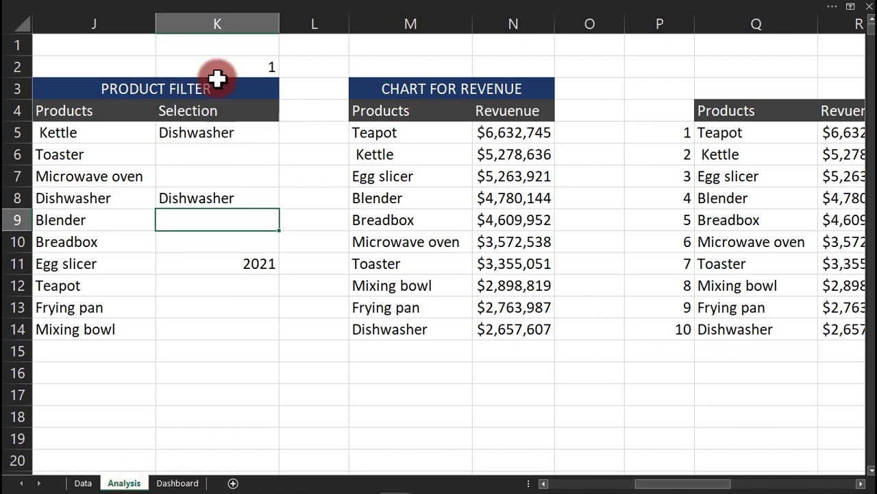
# On Dashboard, step the highlighted product up the list to Teapot.
pyautogui.click(179, 482)
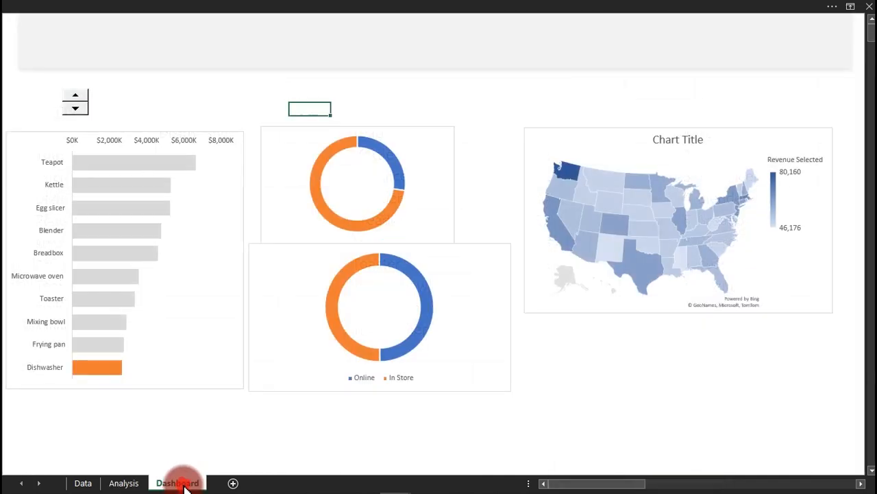
pyautogui.click(76, 97)
pyautogui.click(76, 98)
pyautogui.click(76, 98)
pyautogui.click(76, 98)
pyautogui.click(77, 97)
pyautogui.click(77, 97)
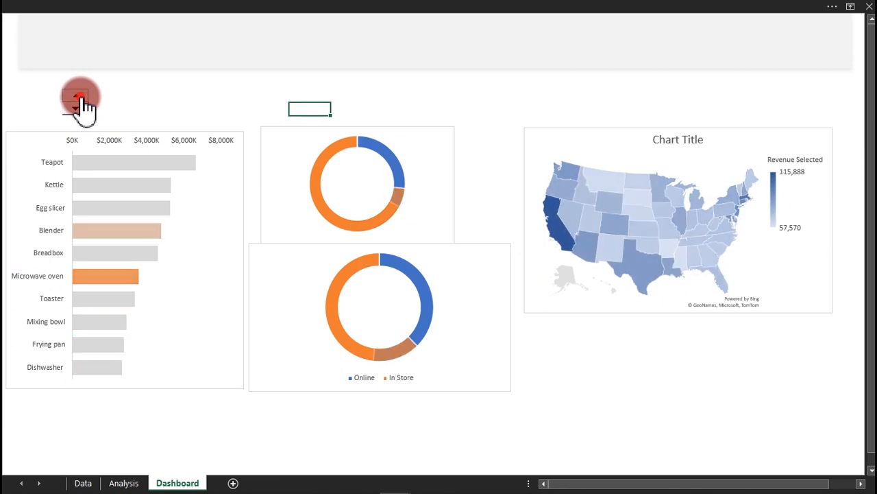
pyautogui.click(77, 98)
pyautogui.click(77, 97)
pyautogui.click(77, 97)
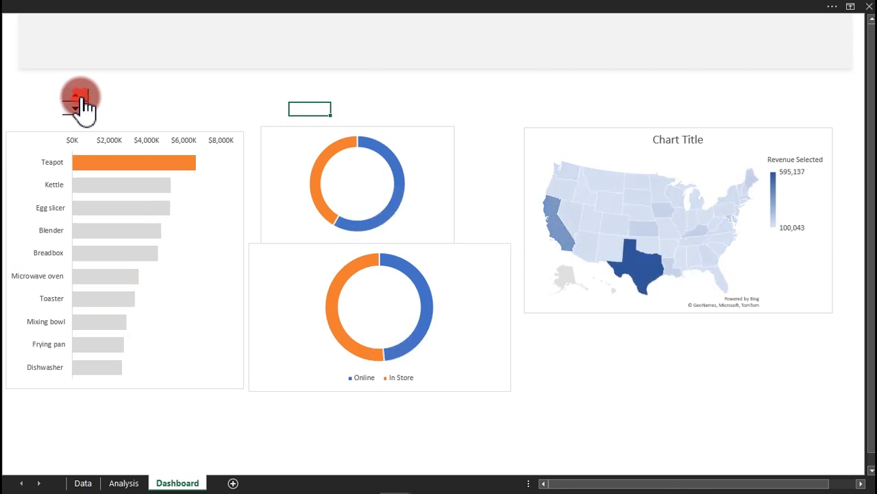
# Check that K8's INDEX formula on Analysis returns Teapot, then go back to Dashboard.
pyautogui.click(123, 483)
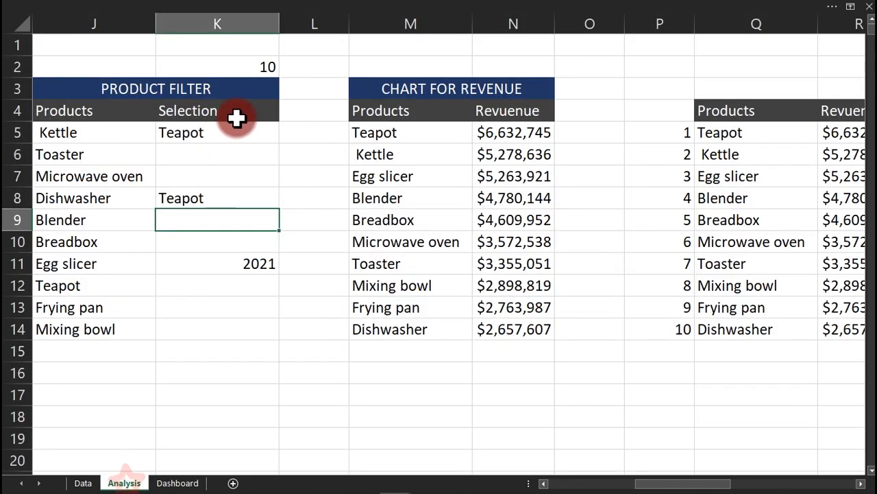
pyautogui.click(245, 204)
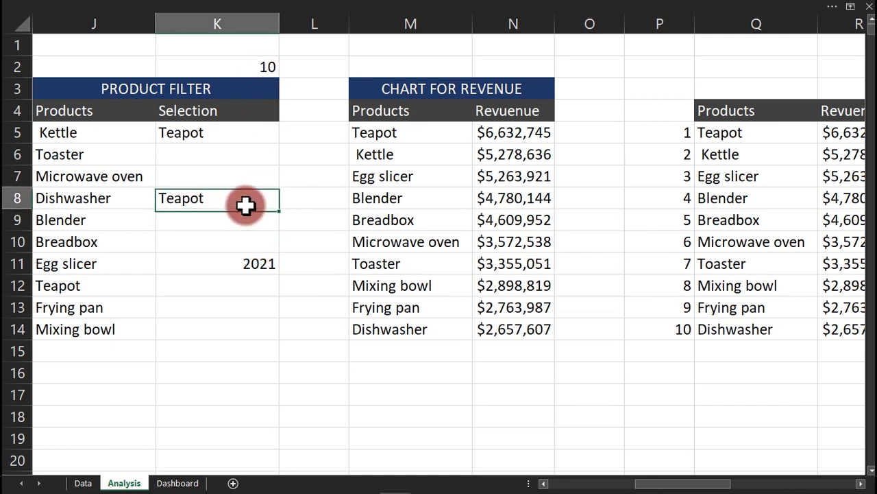
pyautogui.doubleClick(246, 205)
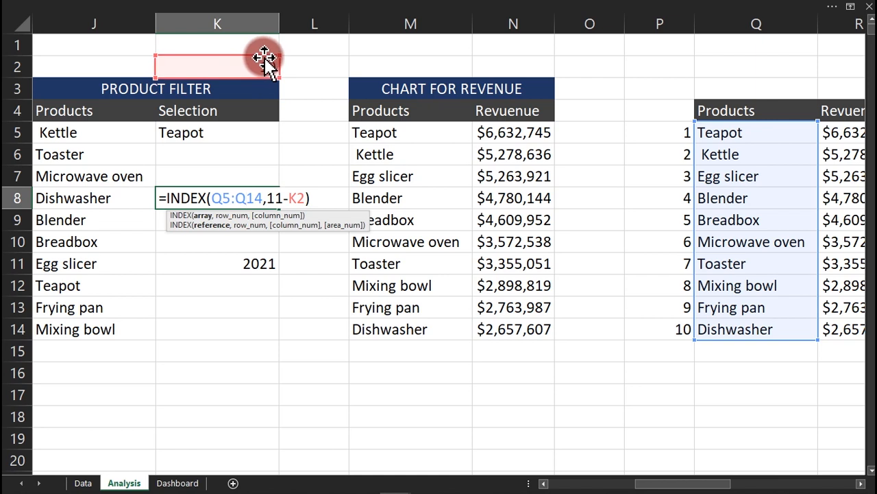
pyautogui.hotkey('ctrl', 'Return')
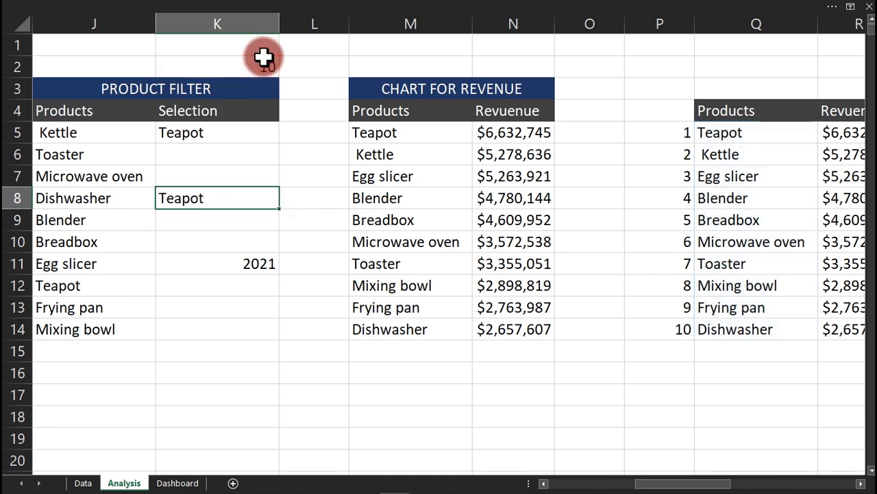
pyautogui.click(176, 482)
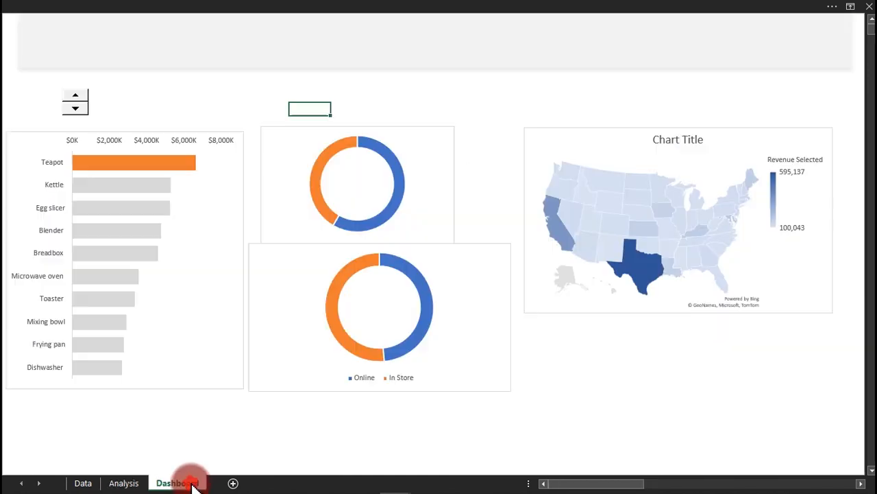
# Turn on Data Labels for the revenue bar chart via Chart Elements.
pyautogui.click(165, 160)
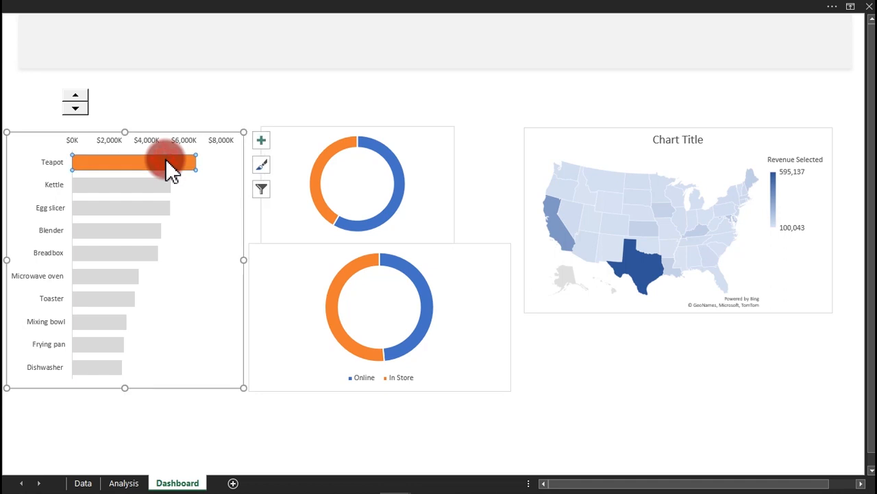
pyautogui.click(261, 141)
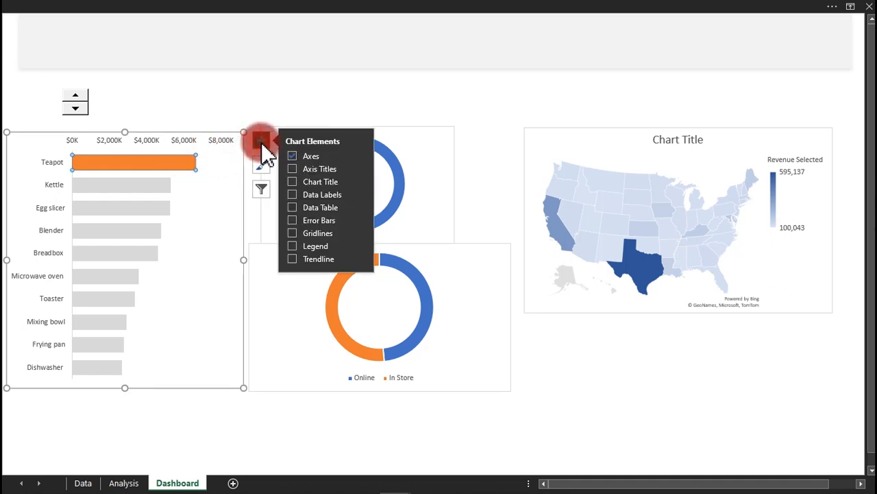
pyautogui.click(298, 196)
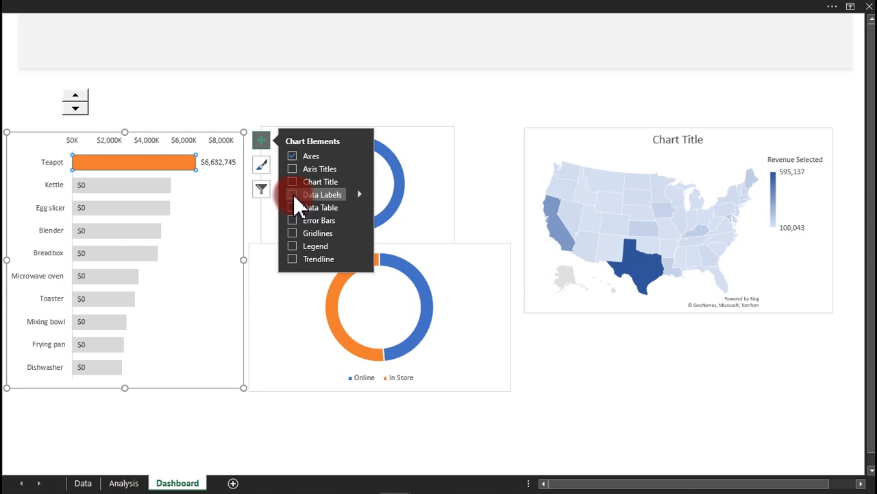
pyautogui.click(309, 74)
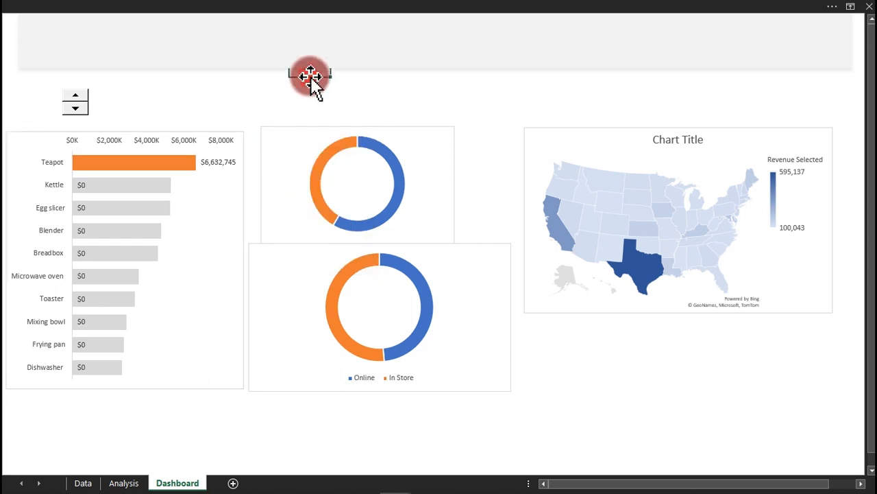
# Select the Highlight series' labels, delete and restore them, then select the Teapot label.
pyautogui.click(85, 188)
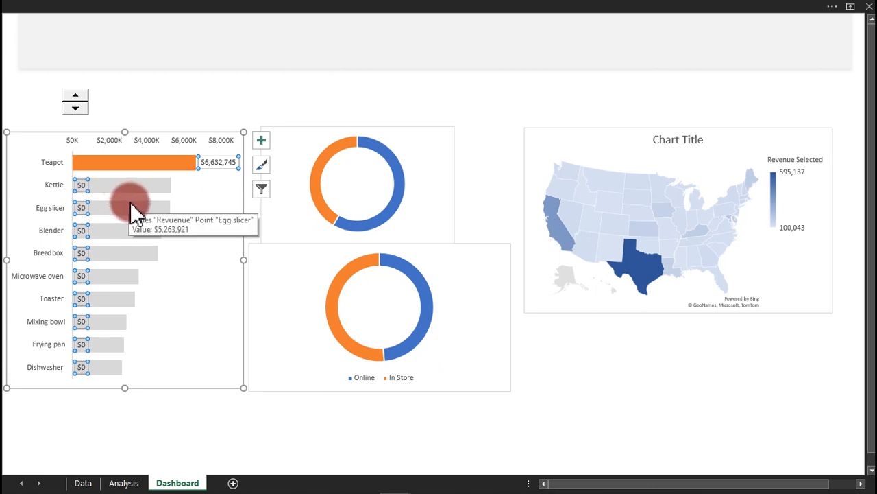
pyautogui.click(79, 190)
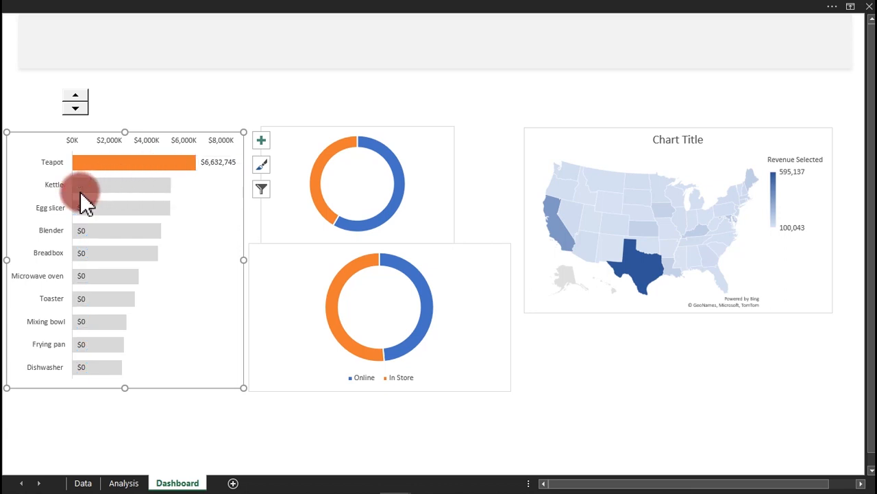
pyautogui.click(81, 207)
pyautogui.press('Delete')
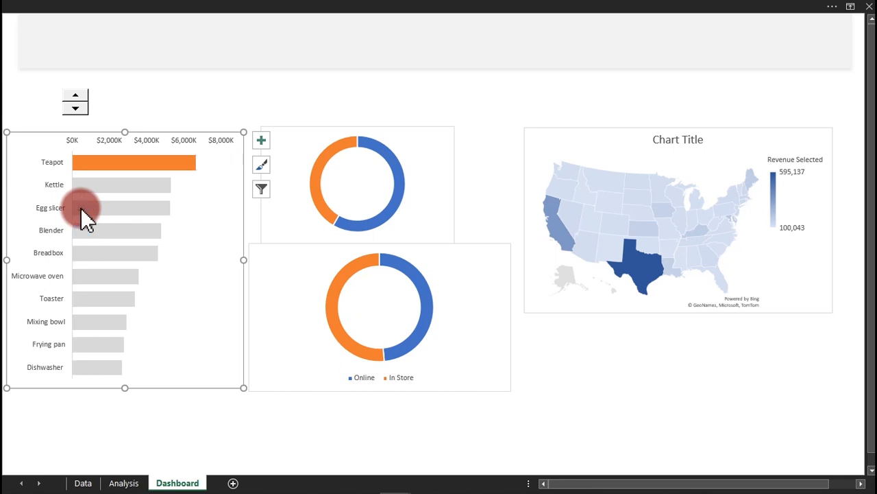
pyautogui.hotkey('ctrl', 'z')
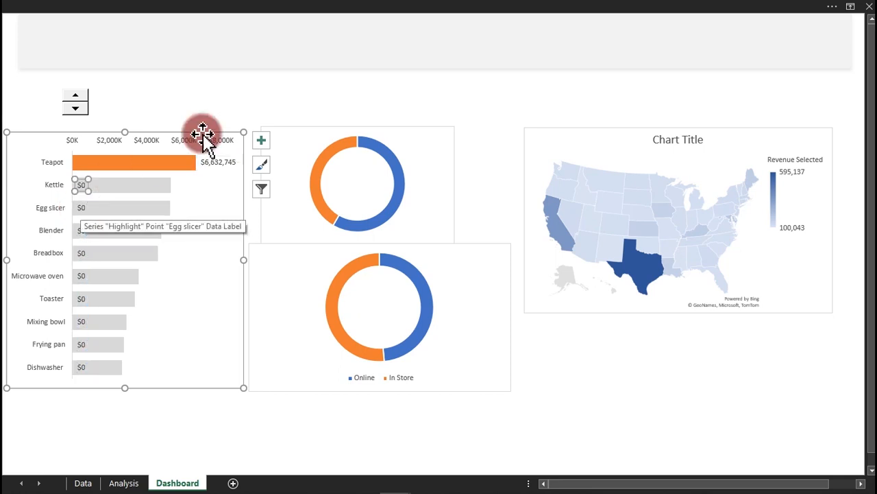
pyautogui.click(208, 163)
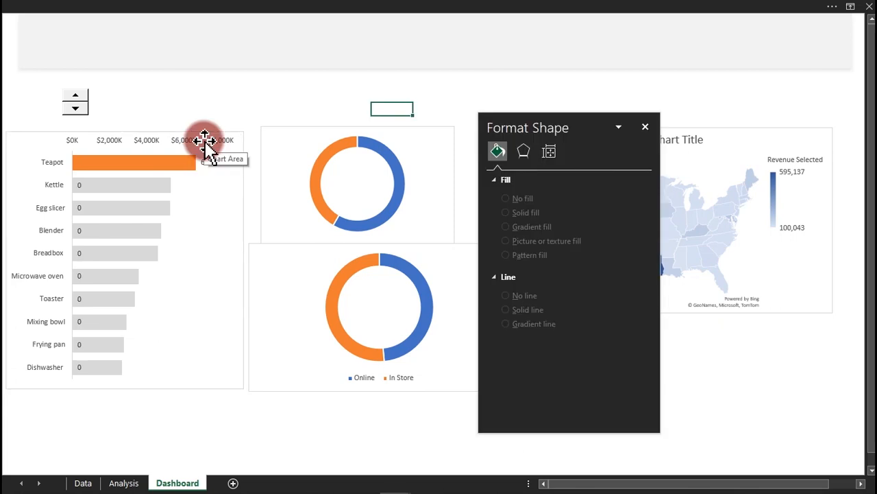
# Open Format Data Labels and reposition the pane over the donut charts.
pyautogui.click(207, 170)
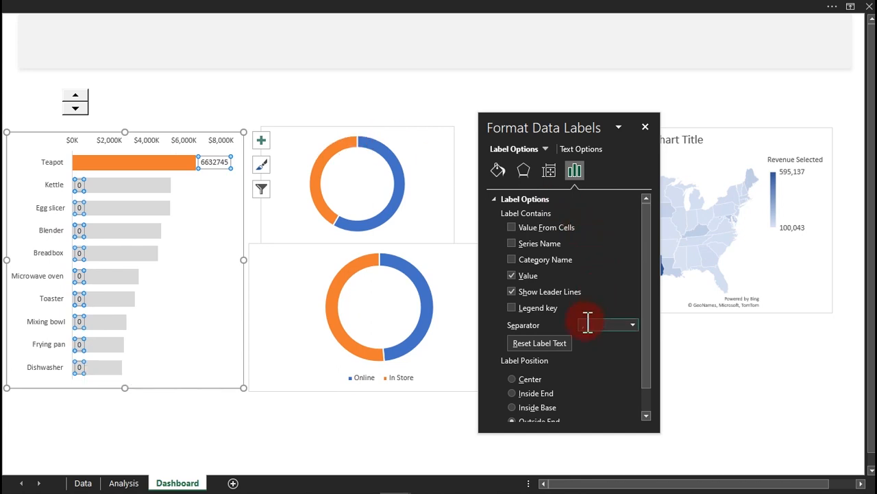
pyautogui.moveTo(649, 221); pyautogui.dragTo(649, 333)
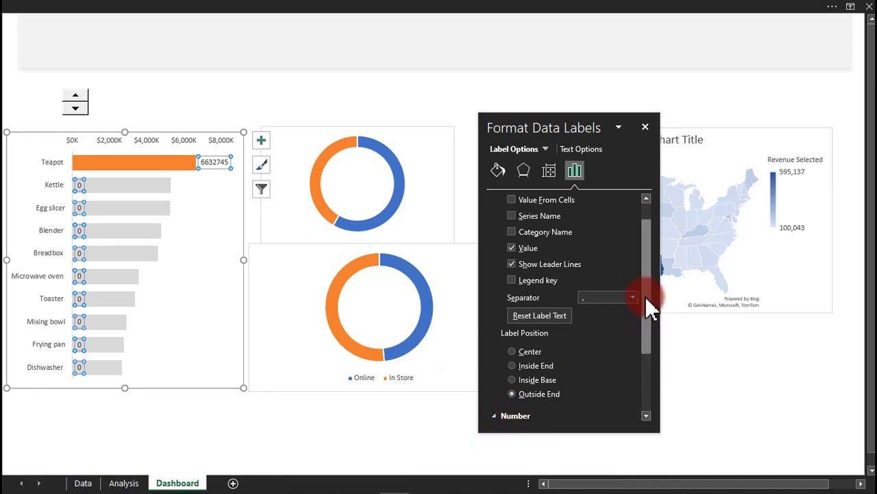
pyautogui.moveTo(648, 308); pyautogui.dragTo(648, 396)
pyautogui.moveTo(660, 353); pyautogui.dragTo(657, 354)
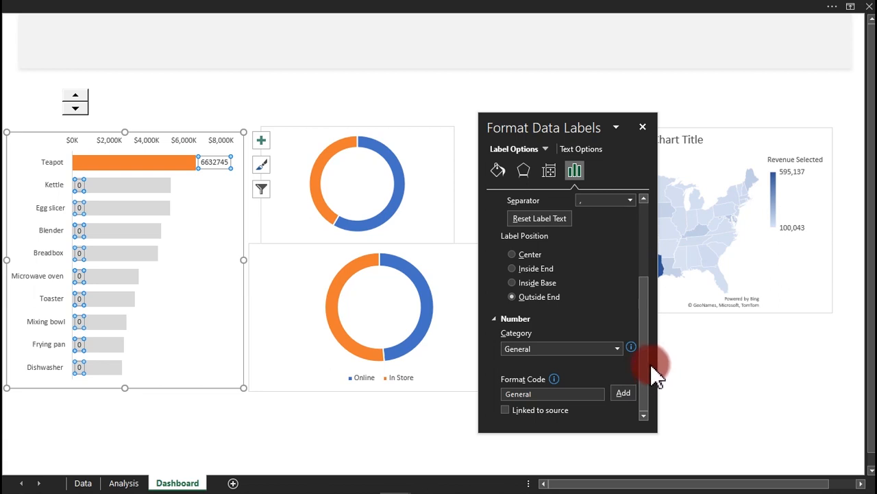
pyautogui.moveTo(546, 117); pyautogui.dragTo(398, 29)
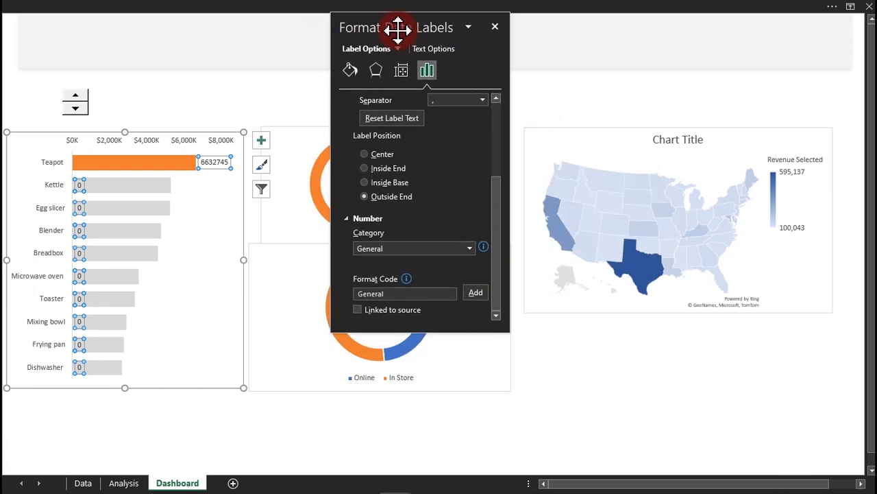
# Replace the General format code with $#,###, add it, then begin appending "K".
pyautogui.click(423, 295)
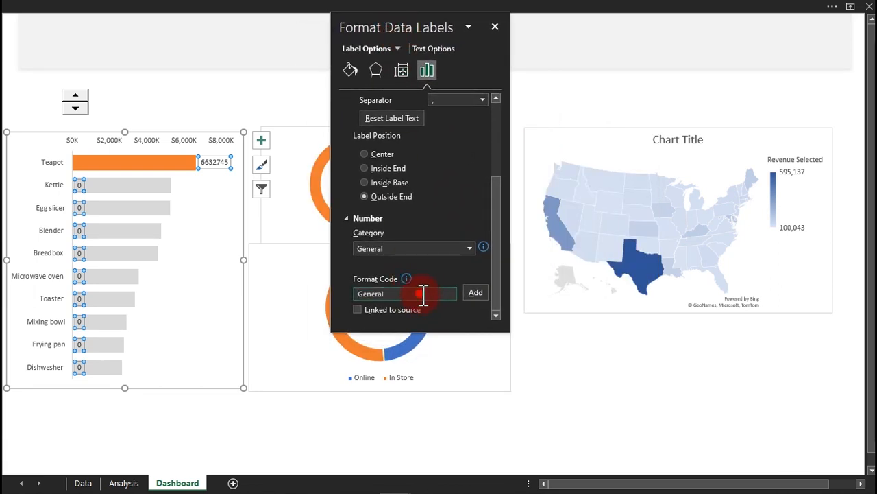
pyautogui.click(401, 296)
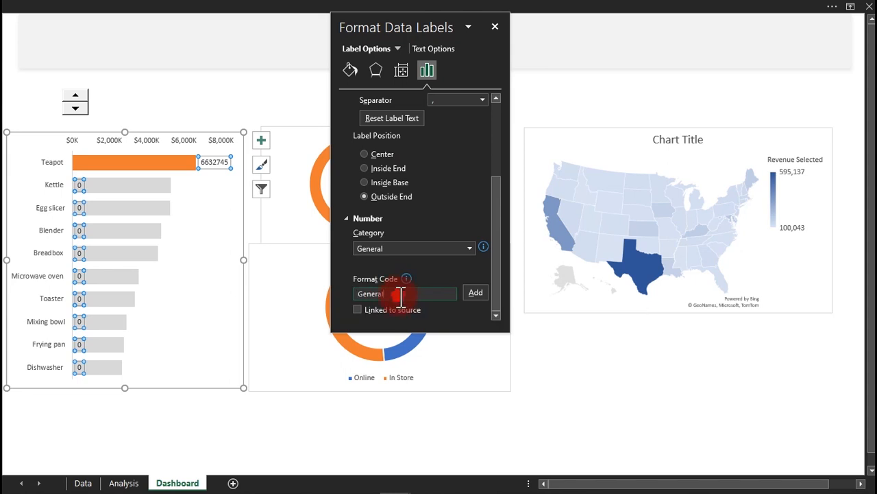
pyautogui.moveTo(401, 295); pyautogui.dragTo(348, 307)
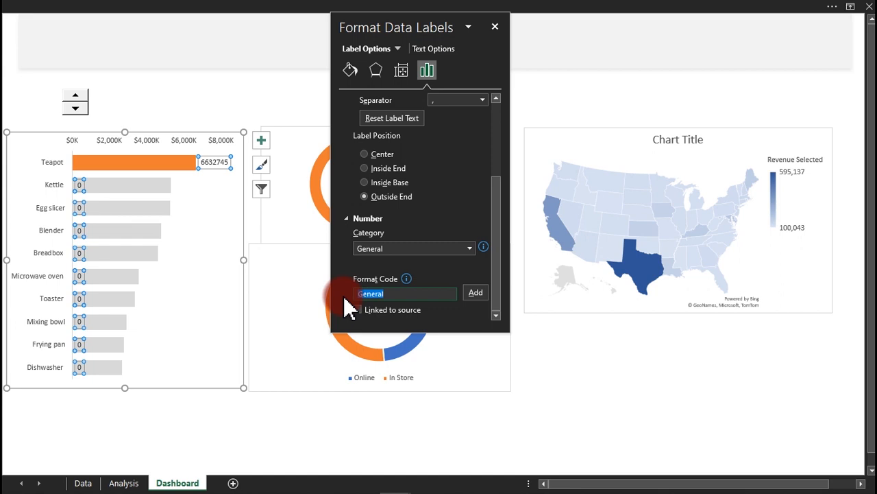
pyautogui.write('$#,###,')
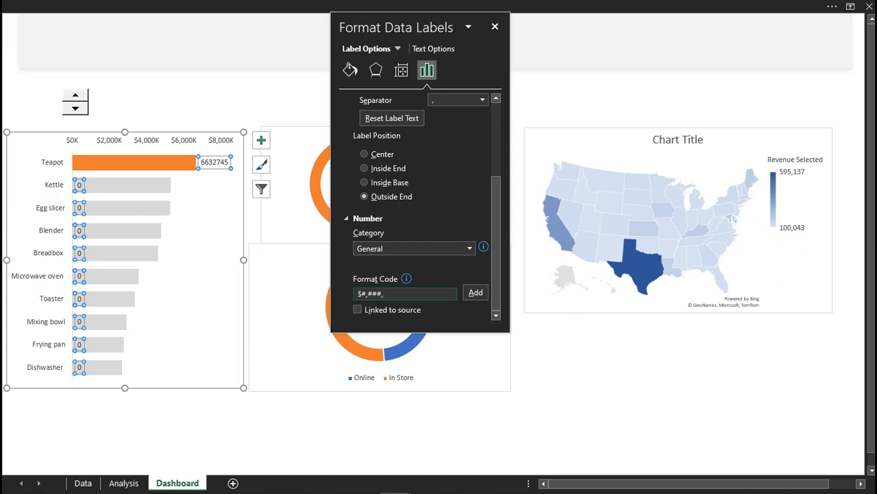
pyautogui.click(474, 294)
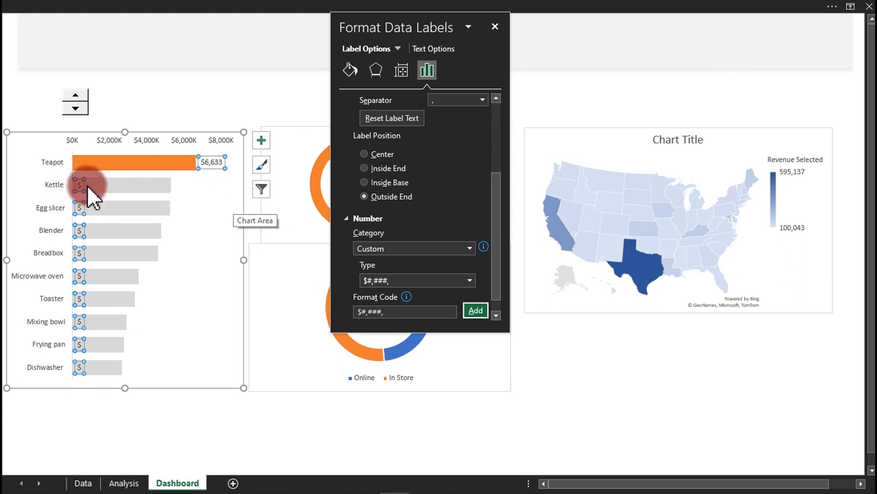
pyautogui.click(396, 312)
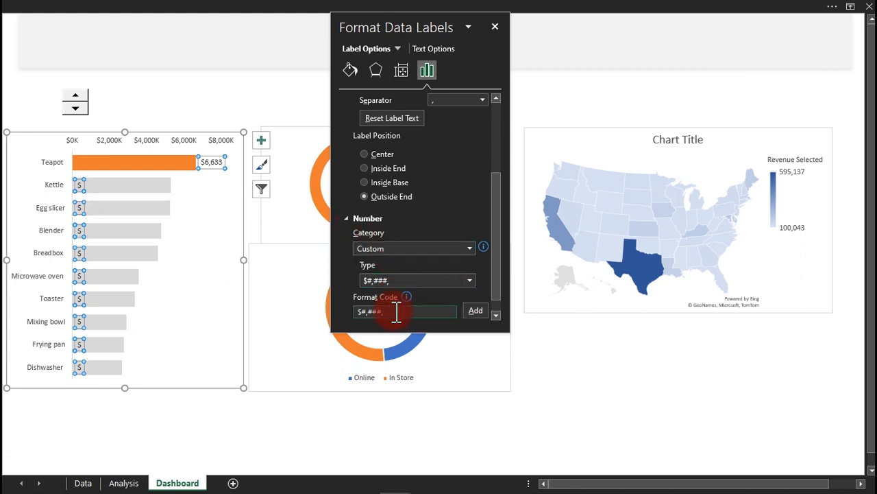
pyautogui.write('"K')
# Add $#,###,"K", then extend it to $#,###,"K";; so zero labels disappear.
pyautogui.click(478, 314)
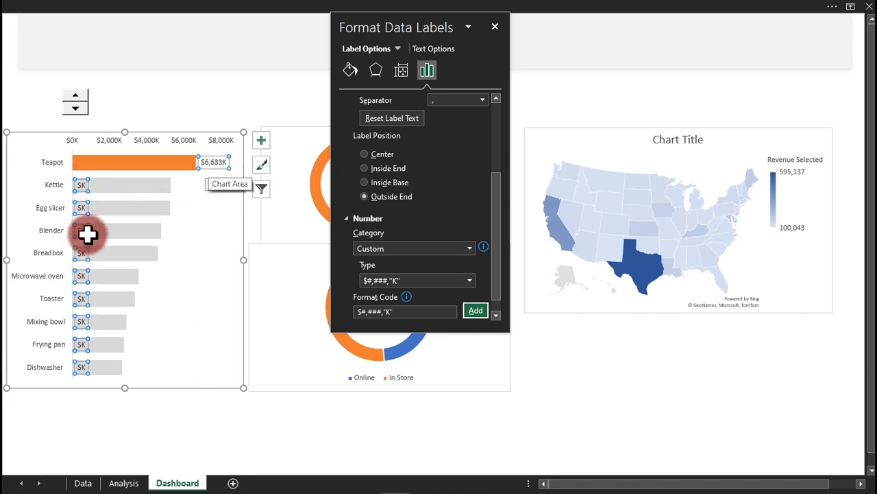
pyautogui.click(407, 279)
pyautogui.click(406, 279)
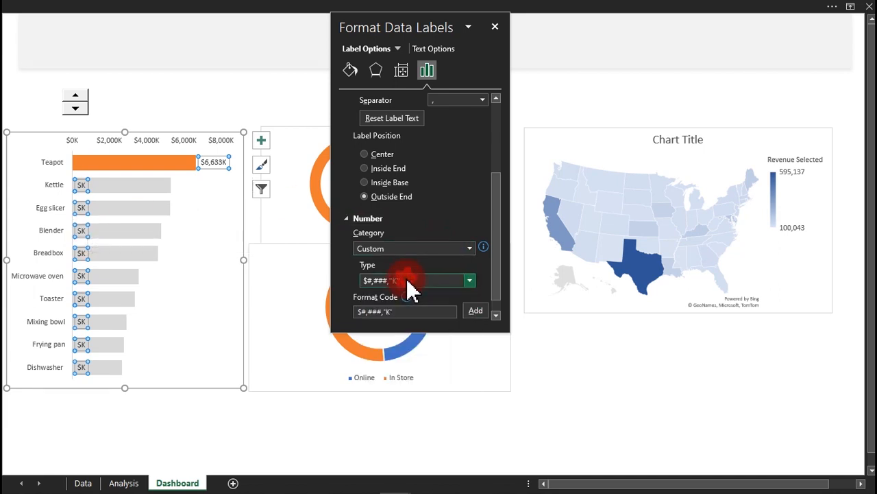
pyautogui.click(411, 312)
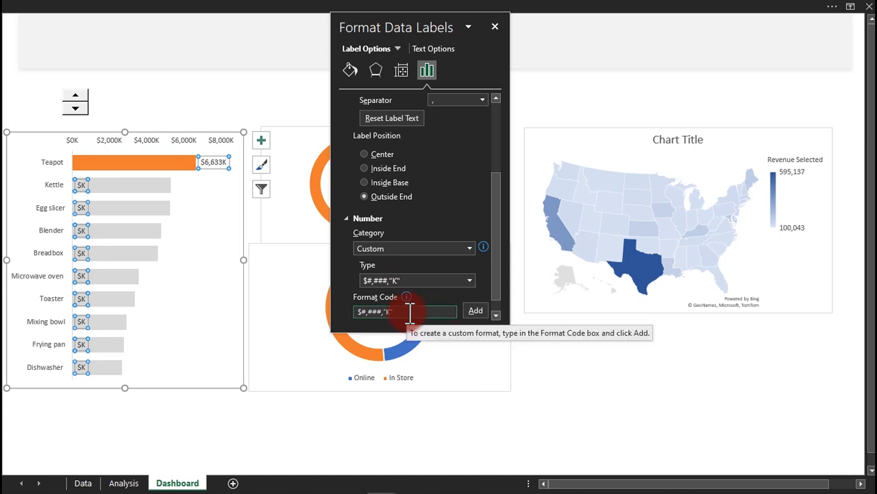
pyautogui.click(409, 312)
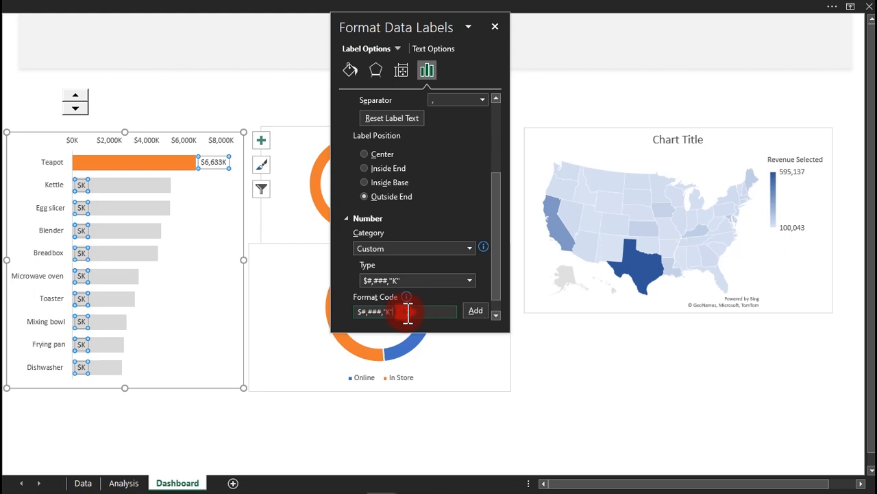
pyautogui.write(';;')
pyautogui.click(467, 312)
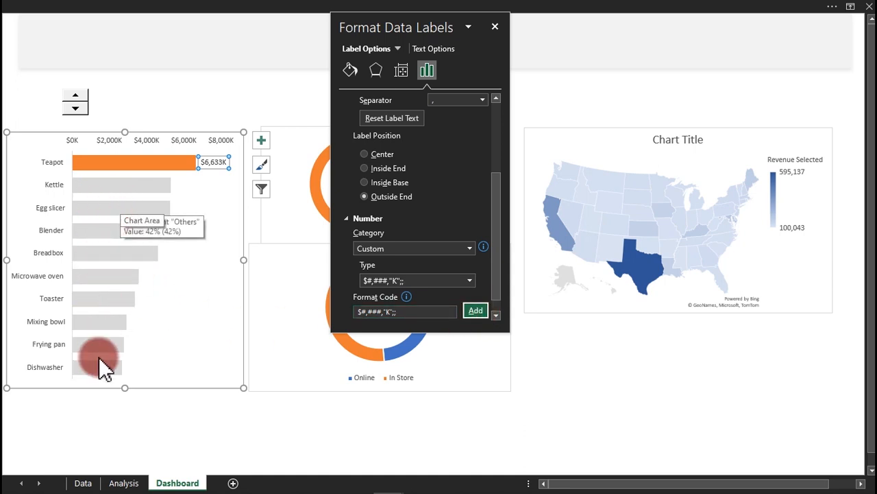
pyautogui.moveTo(99, 371)
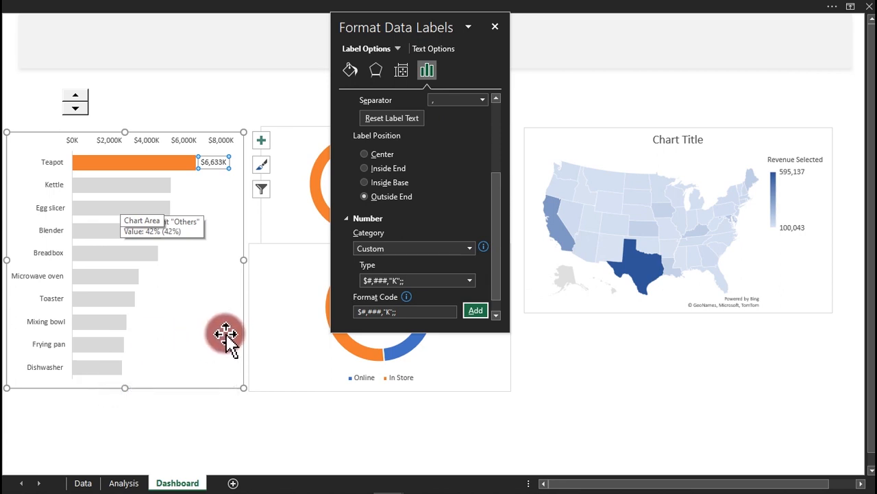
# Enlarge the highlighted bar's value label font two steps and make it bold.
pyautogui.click(493, 27)
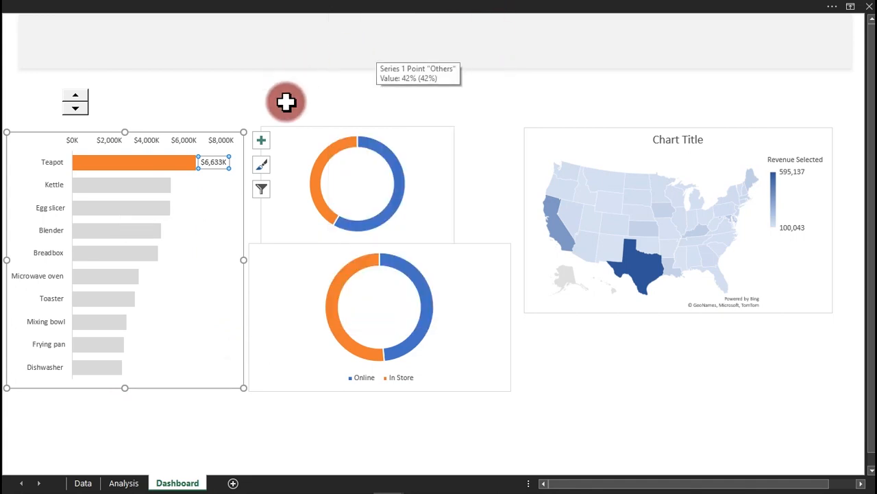
pyautogui.click(180, 7)
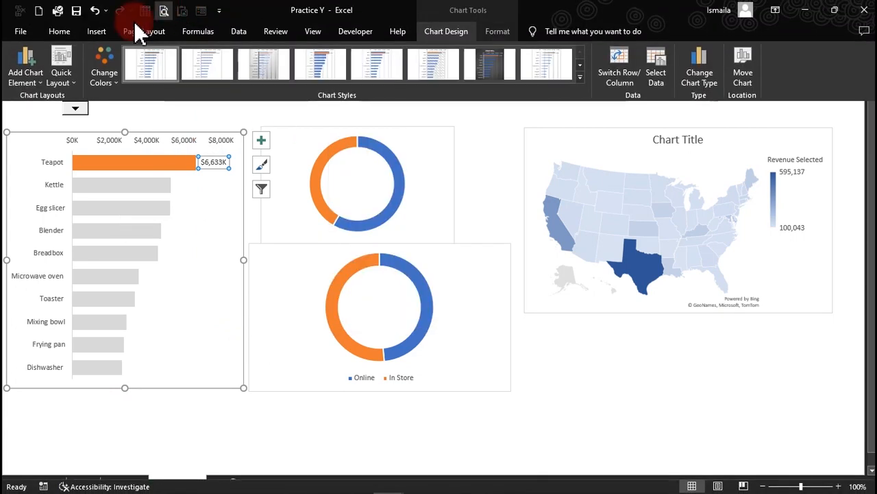
pyautogui.click(67, 32)
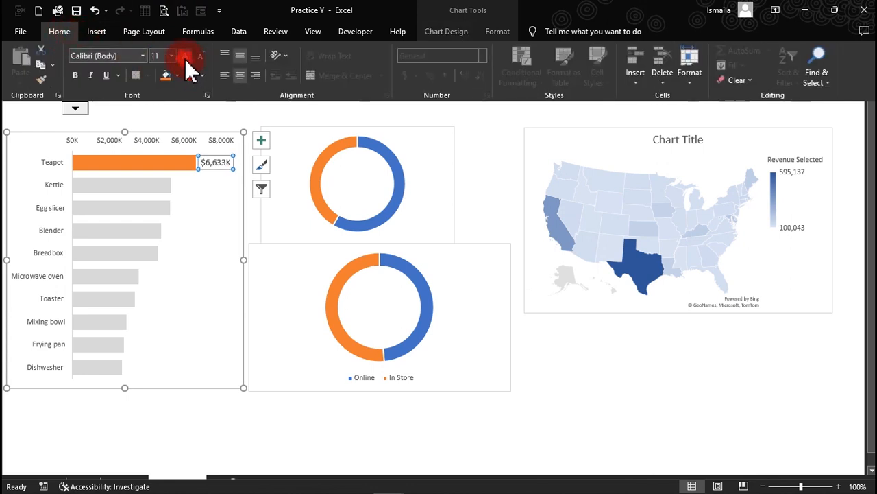
pyautogui.click(185, 57)
pyautogui.click(74, 75)
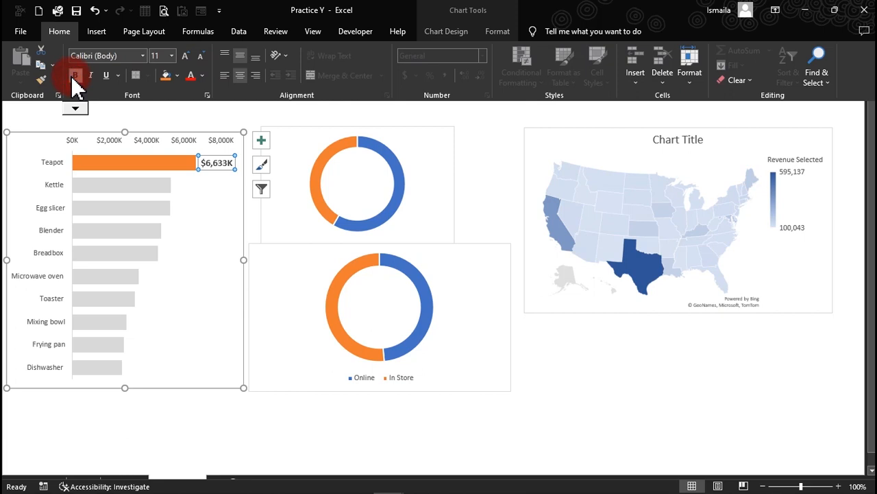
pyautogui.click(221, 204)
pyautogui.hotkey('ctrl', 'shift', 'F1')
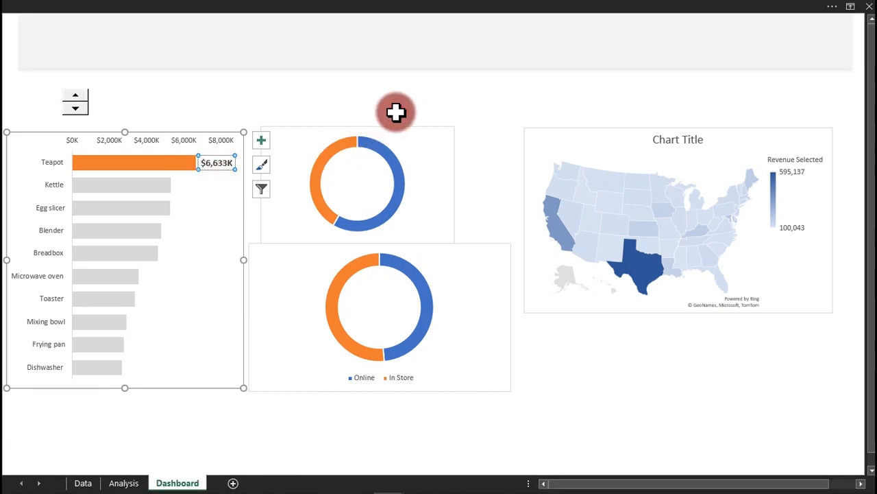
# Step the highlight through Kettle and Egg slicer to Blender at $4,780K.
pyautogui.click(77, 108)
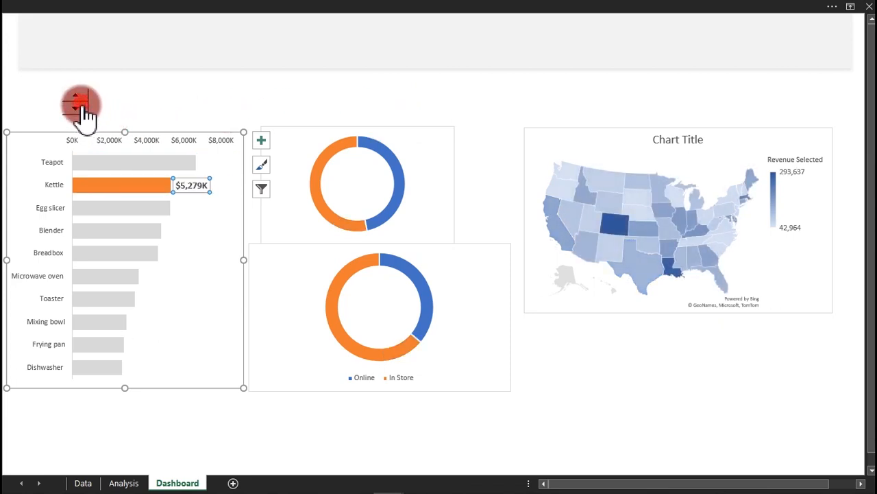
pyautogui.click(78, 109)
pyautogui.click(77, 109)
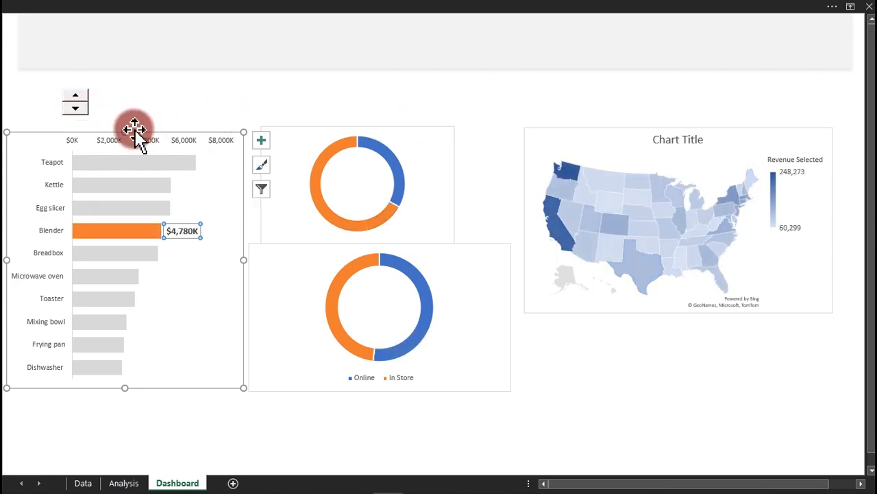
pyautogui.click(121, 104)
pyautogui.hotkey('ctrl', 'shift', 'F1')
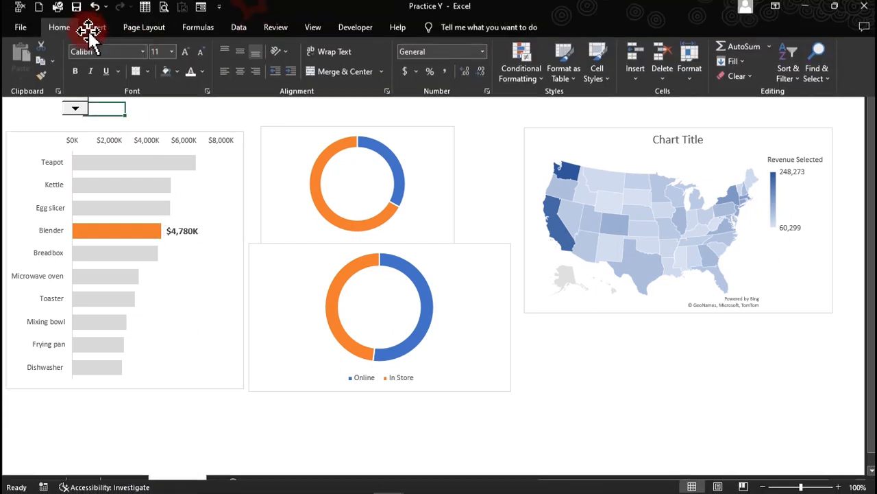
# Draw a wide rectangle beside the spin button above the bar chart.
pyautogui.click(96, 31)
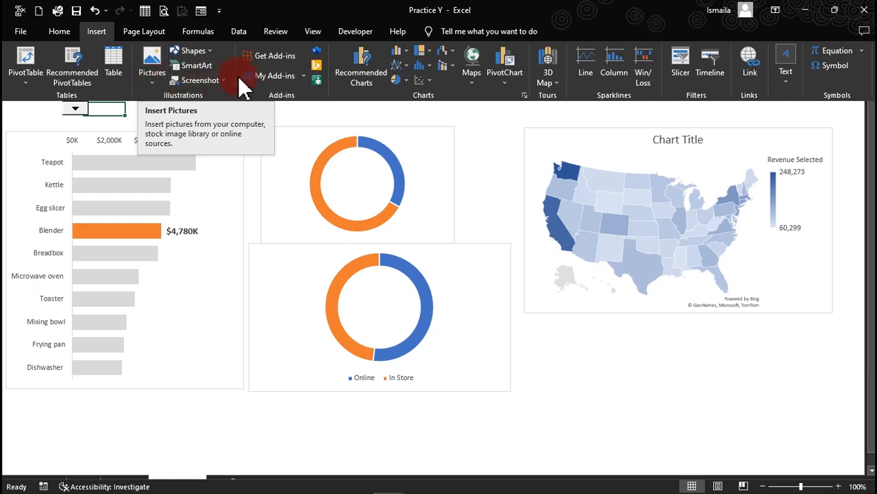
pyautogui.click(205, 50)
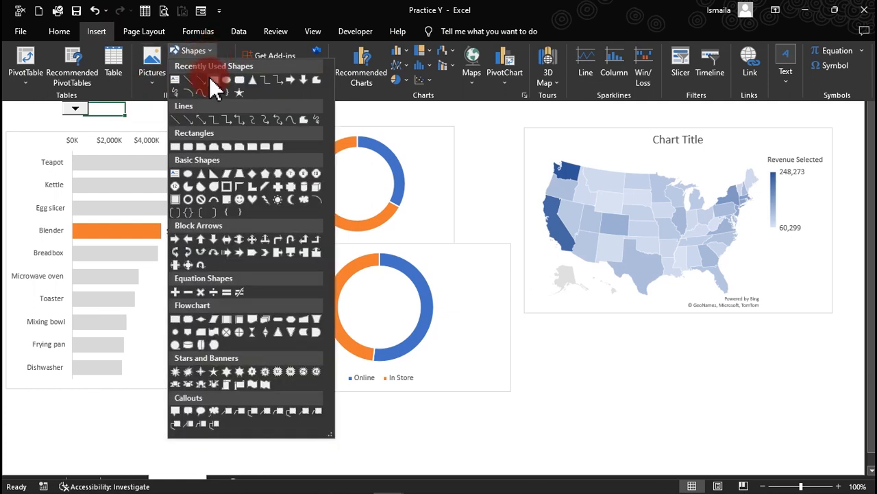
pyautogui.click(213, 80)
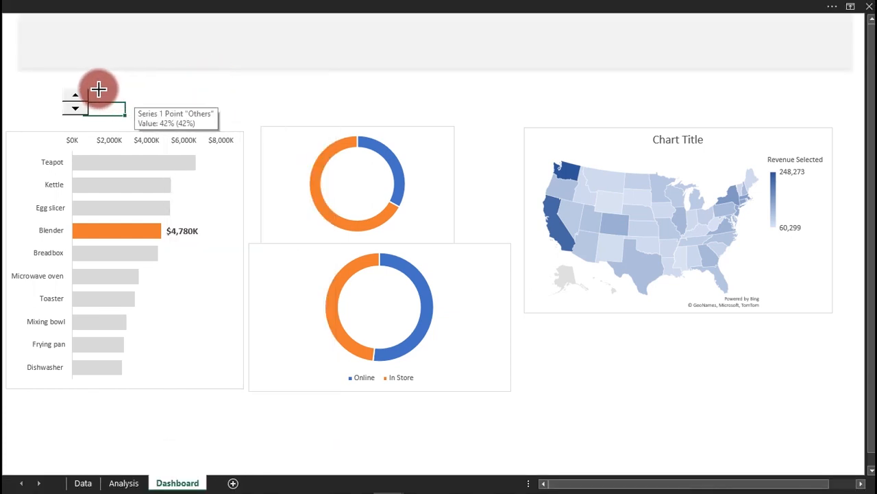
pyautogui.moveTo(90, 88)
pyautogui.mouseDown()
pyautogui.moveTo(204, 117)
pyautogui.moveTo(347, 116)
pyautogui.moveTo(325, 118)
pyautogui.mouseUp()
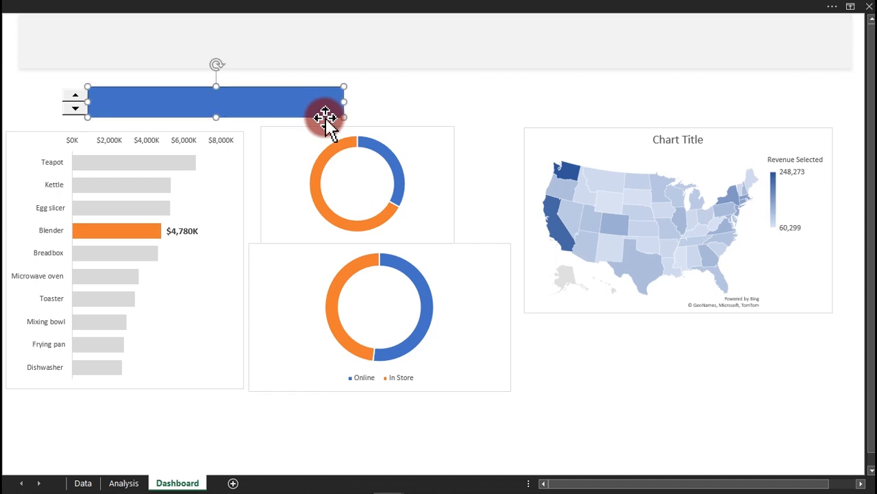
# Fill the rectangle light gold, remove its outline, and show the formula bar.
pyautogui.click(226, 10)
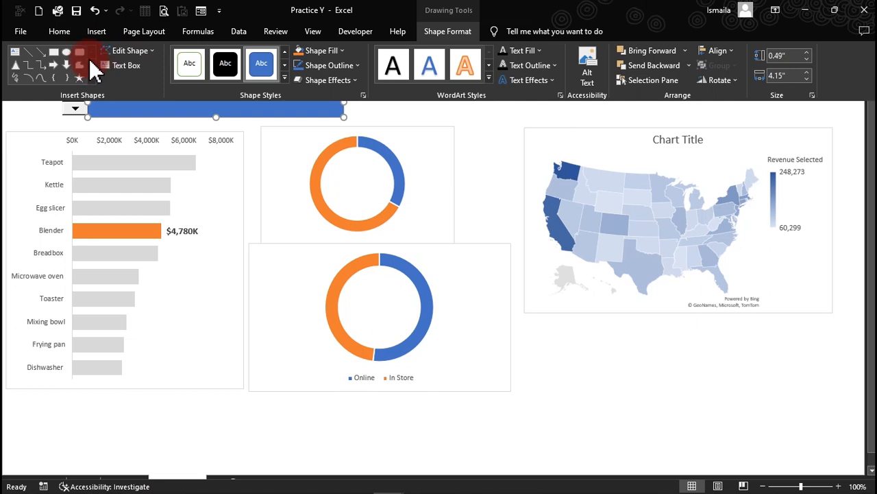
pyautogui.click(63, 32)
pyautogui.click(177, 75)
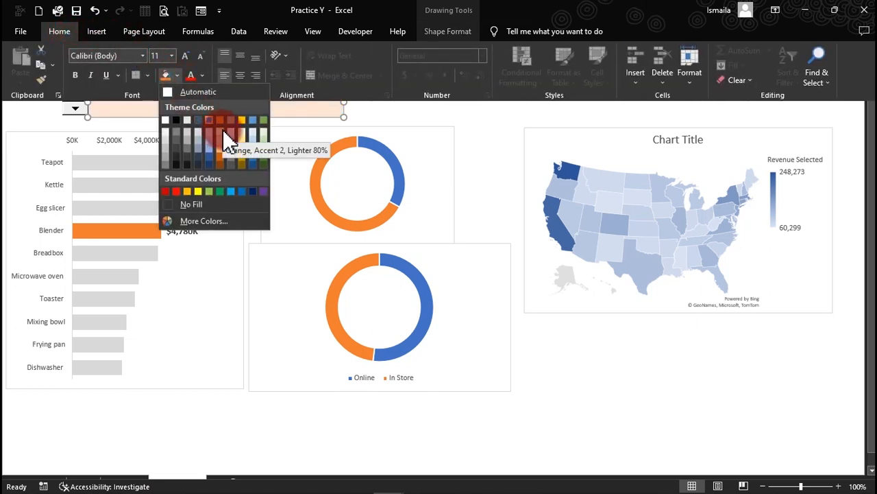
pyautogui.click(239, 132)
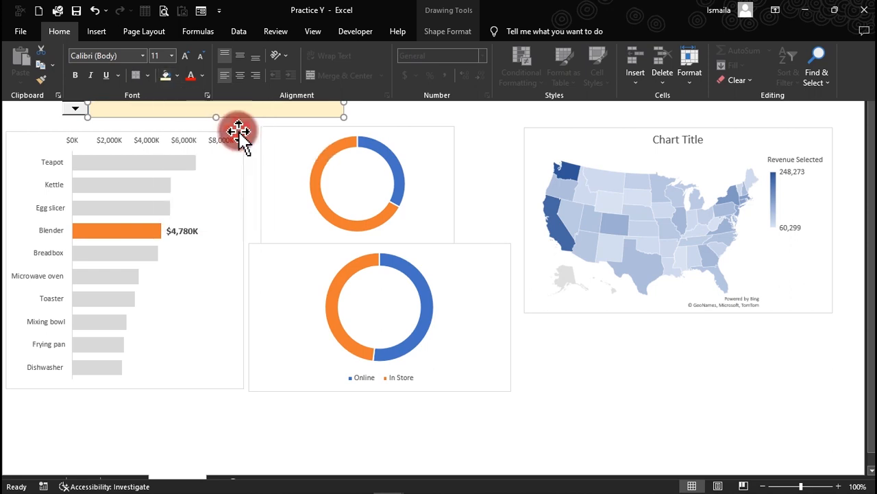
pyautogui.click(442, 35)
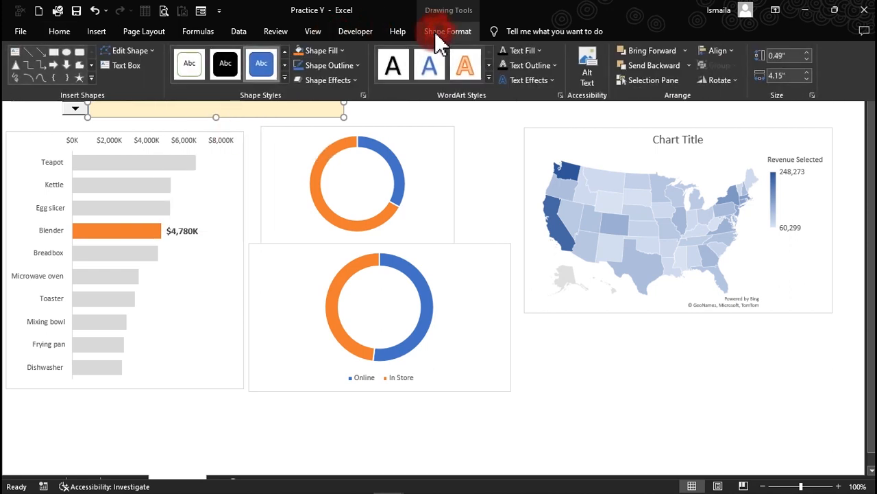
pyautogui.click(360, 66)
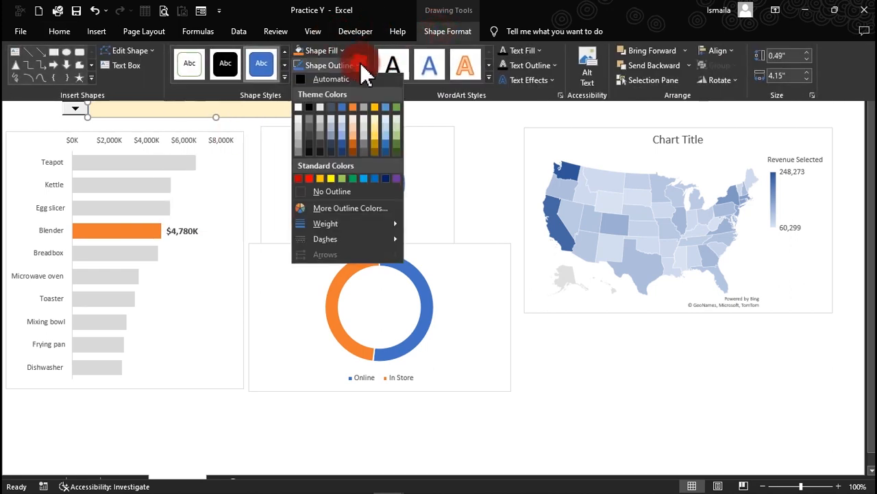
pyautogui.click(319, 192)
pyautogui.click(313, 31)
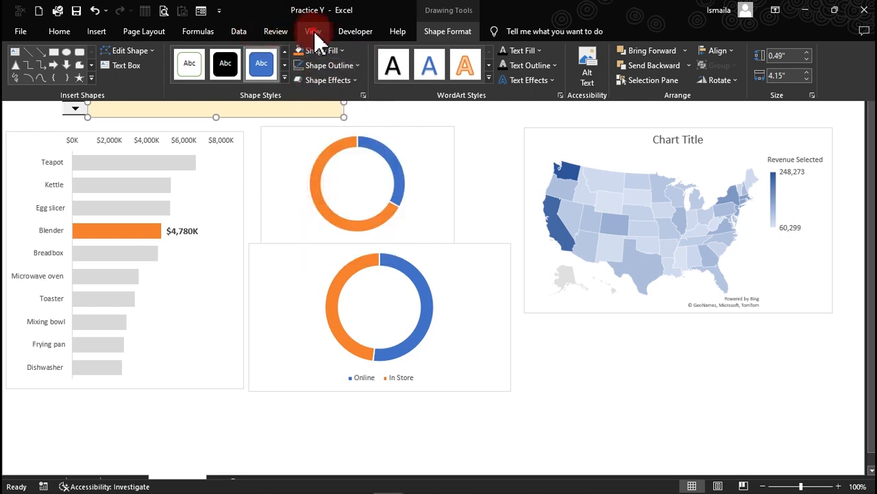
pyautogui.click(225, 57)
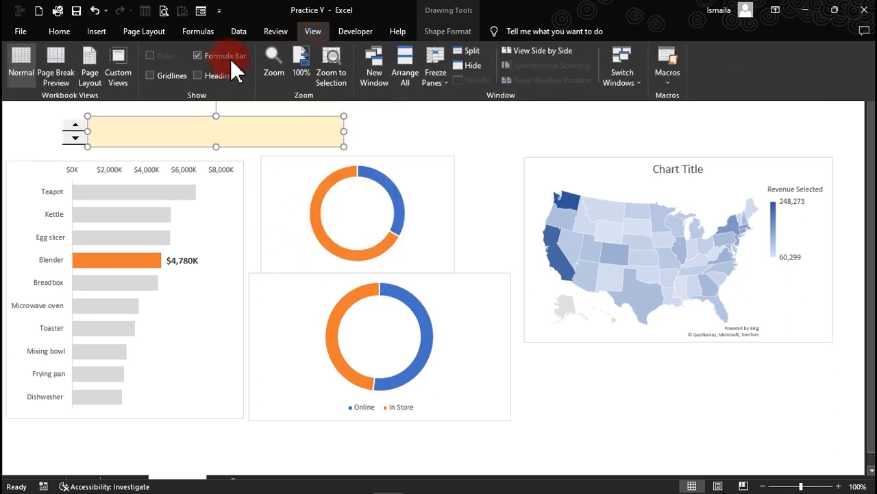
# Link the rectangle's text to Analysis!K5, the selected product.
pyautogui.click(260, 107)
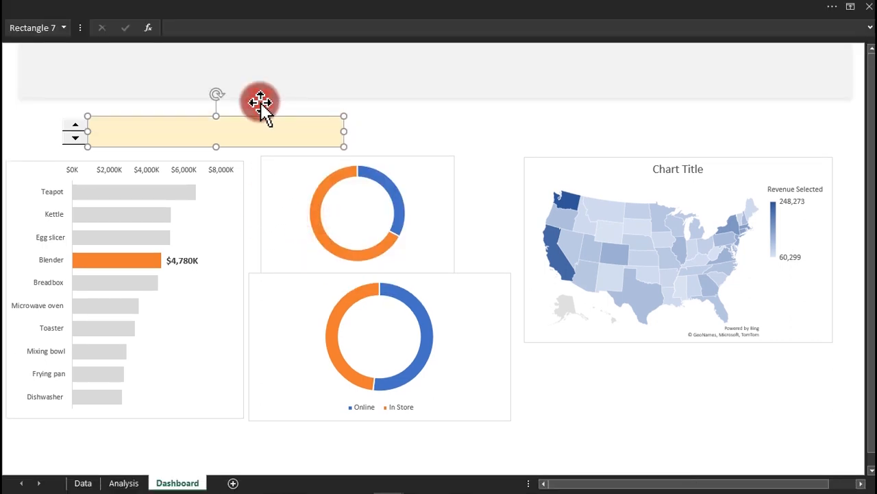
pyautogui.click(209, 26)
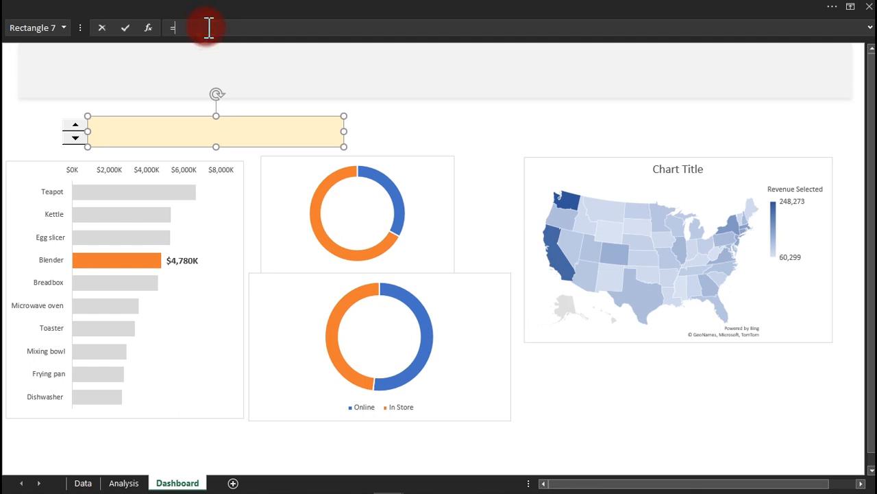
pyautogui.click(127, 482)
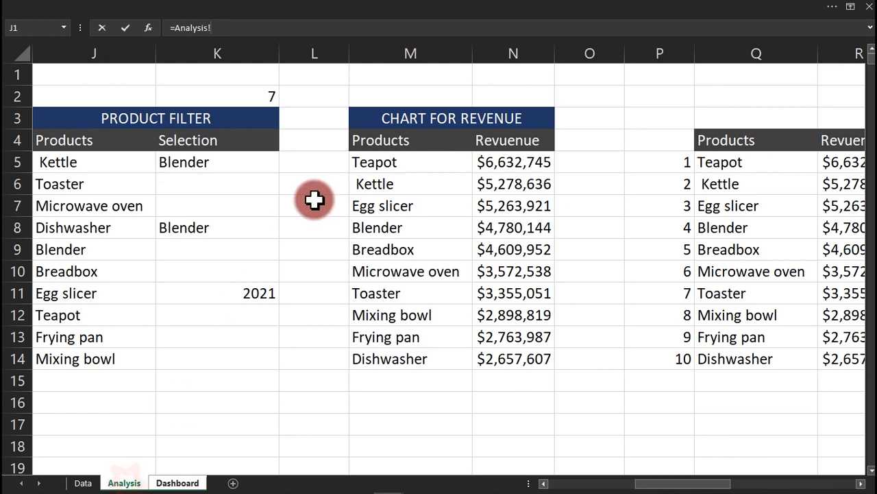
pyautogui.click(212, 167)
pyautogui.press('Return')
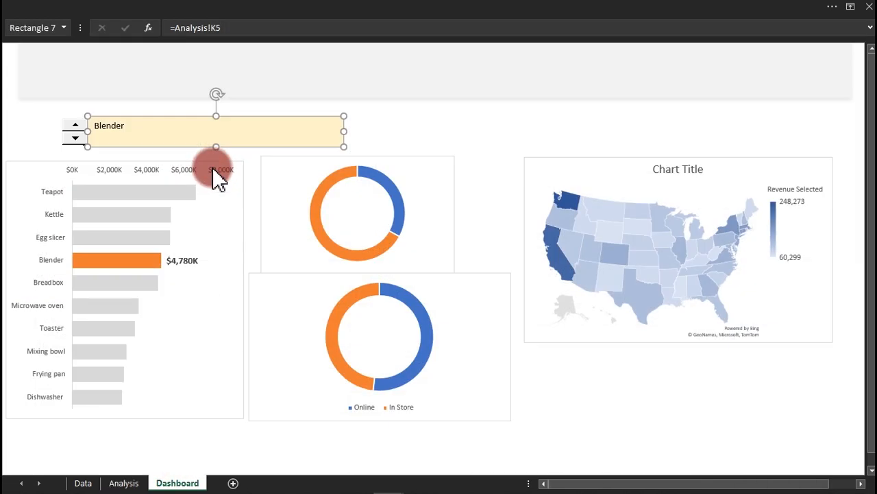
# Left-align and middle-align the product label, set size 24, and change its font colour.
pyautogui.click(260, 5)
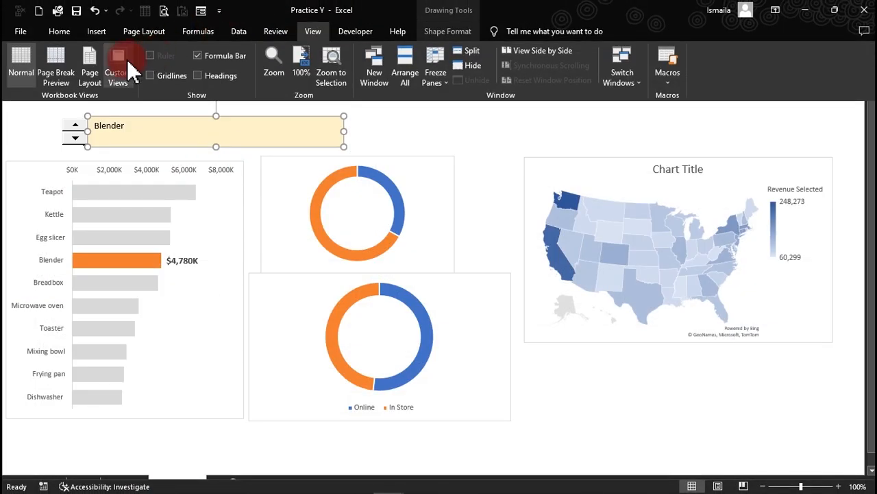
pyautogui.click(59, 31)
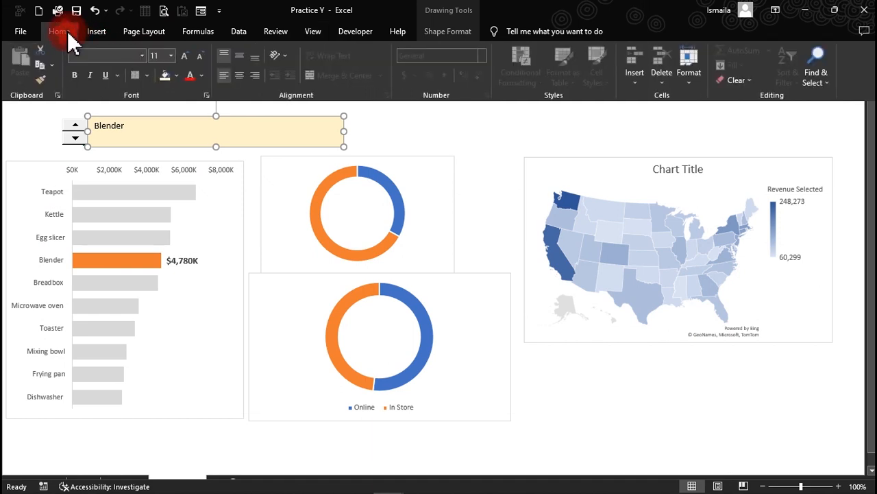
pyautogui.click(239, 74)
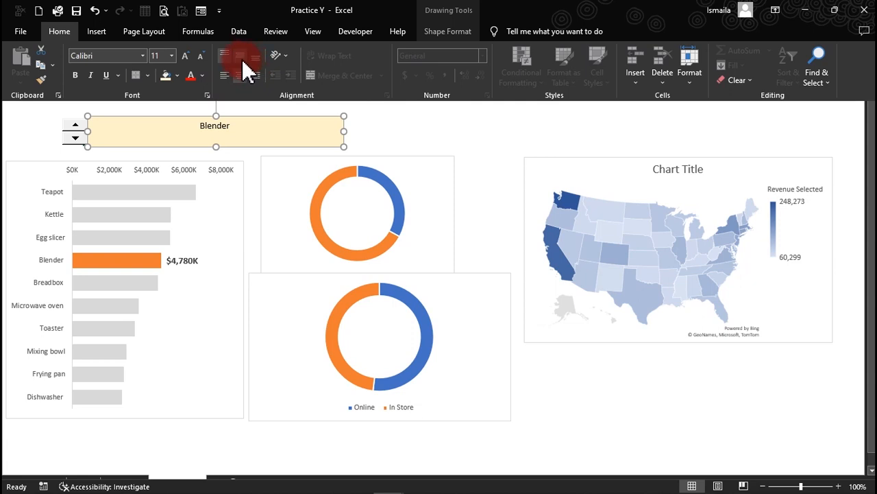
pyautogui.click(225, 75)
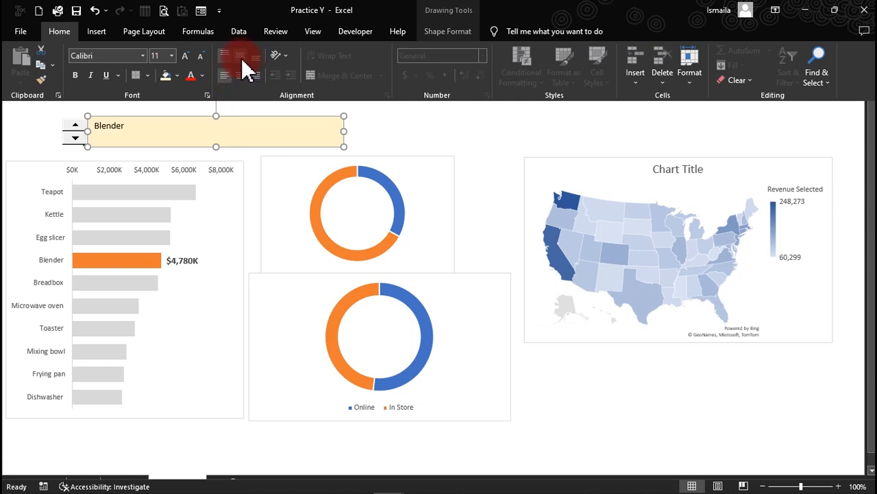
pyautogui.click(241, 56)
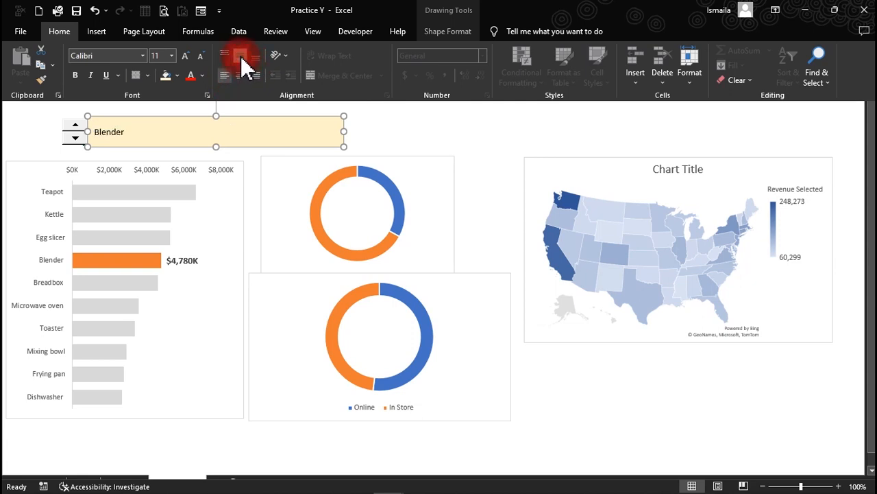
pyautogui.click(172, 56)
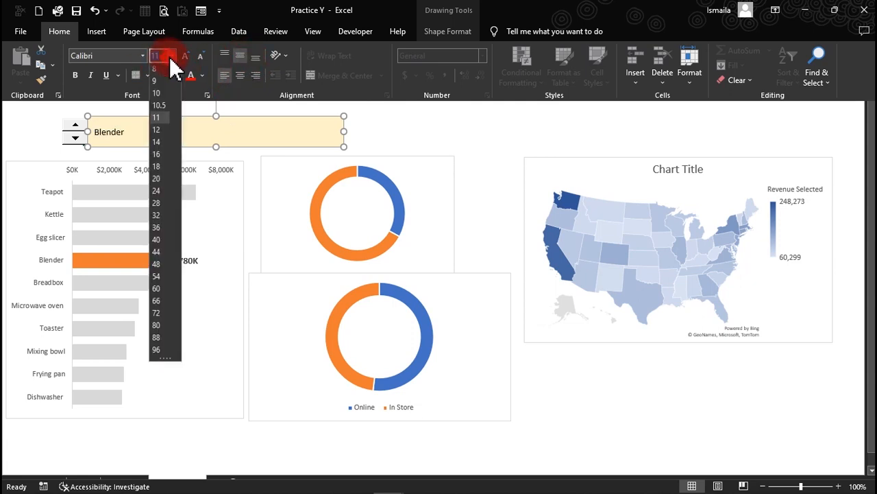
pyautogui.click(157, 192)
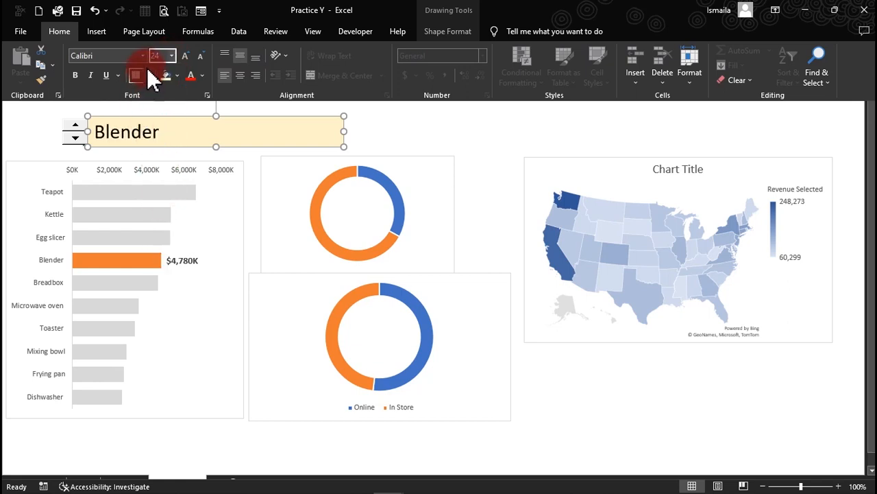
pyautogui.click(201, 75)
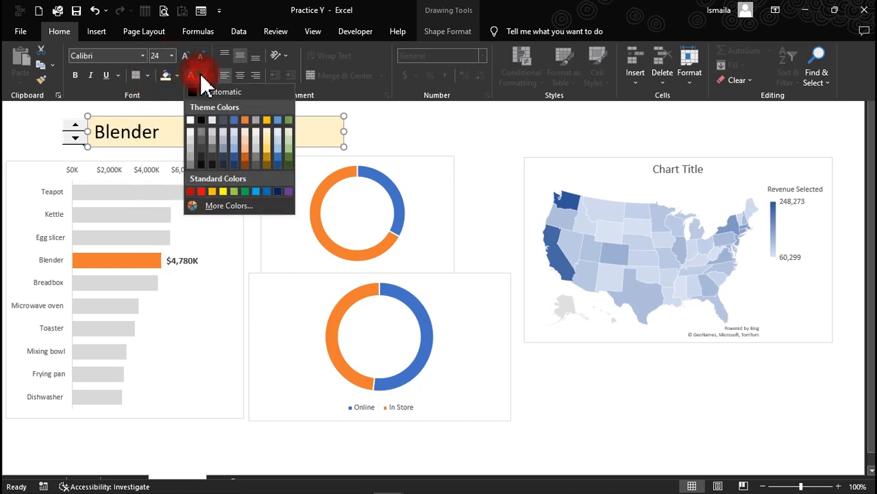
pyautogui.click(202, 148)
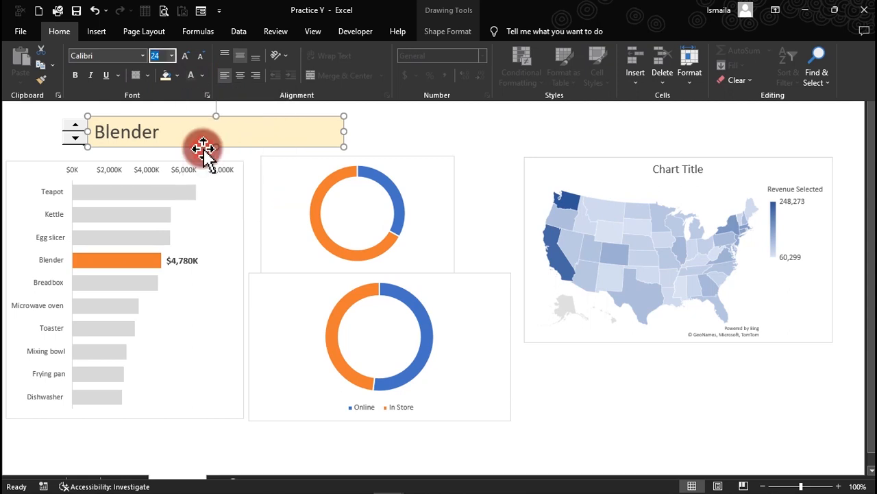
# Narrow the label box from the right, then step the product to Breadbox.
pyautogui.hotkey('ctrl', 'shift', 'F1')
pyautogui.click(395, 112)
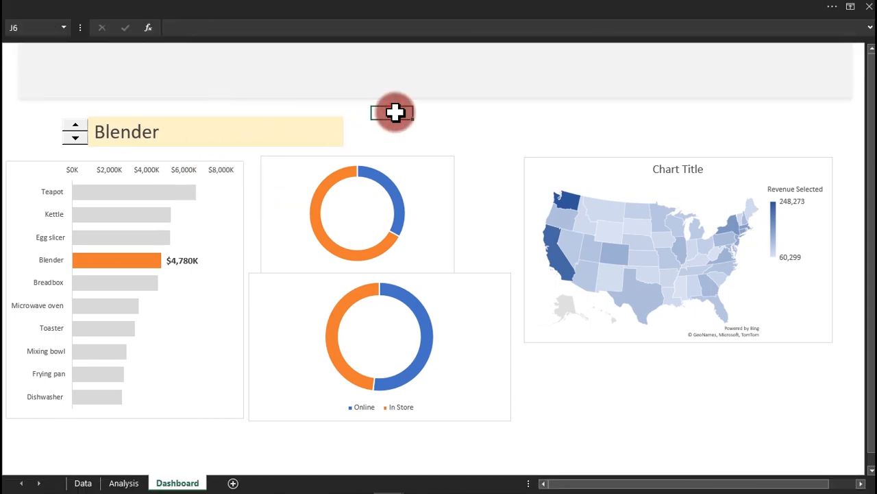
pyautogui.click(308, 127)
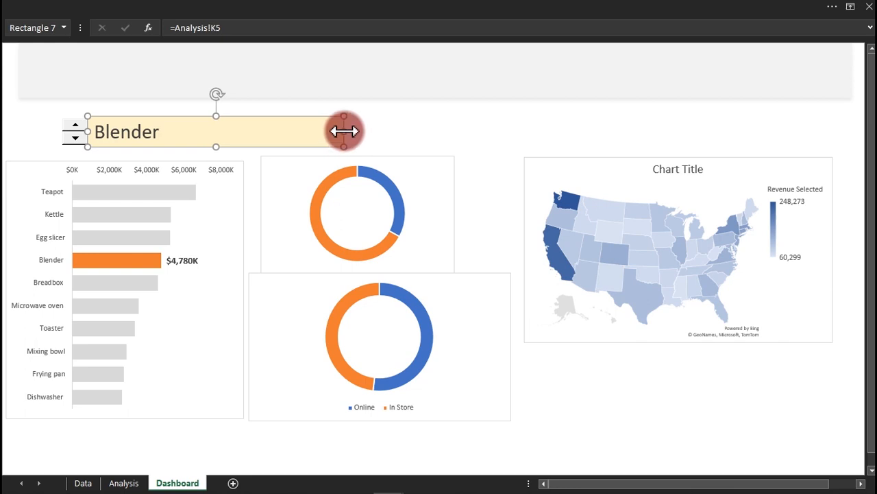
pyautogui.moveTo(344, 131); pyautogui.dragTo(261, 142)
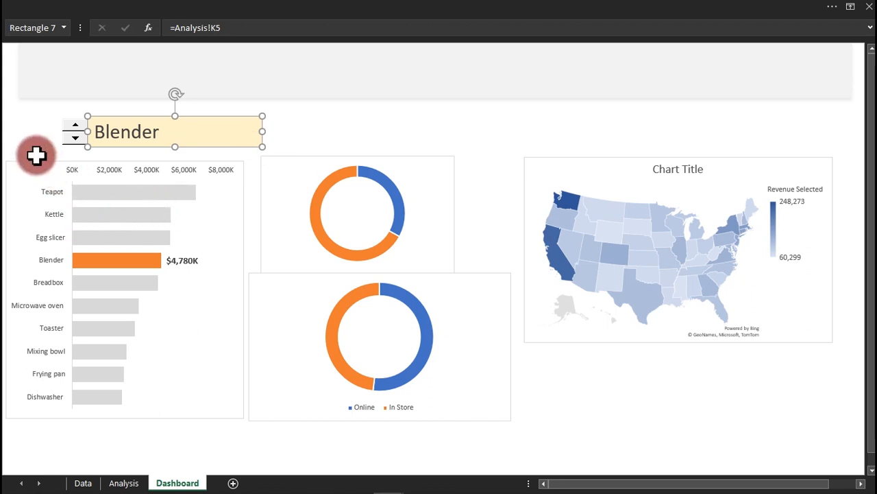
pyautogui.click(31, 151)
pyautogui.click(75, 138)
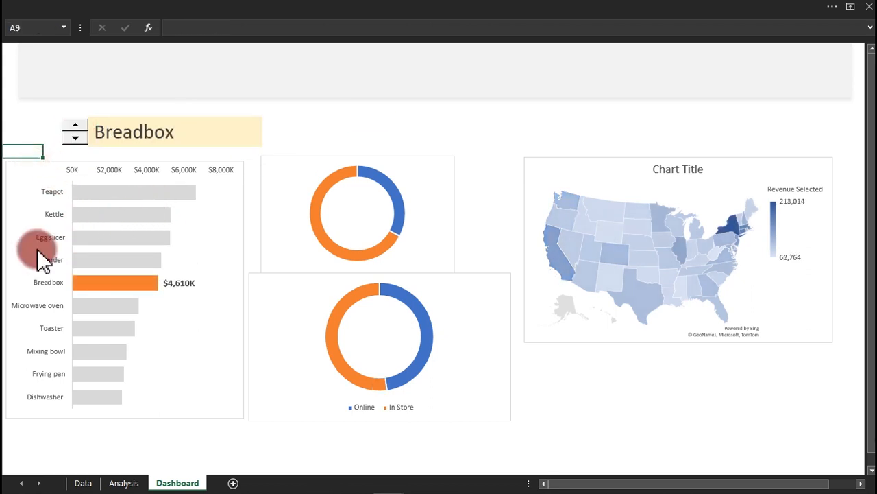
# Step the practice dashboard's selected product down past Frying pan to Dishwasher.
pyautogui.click(75, 139)
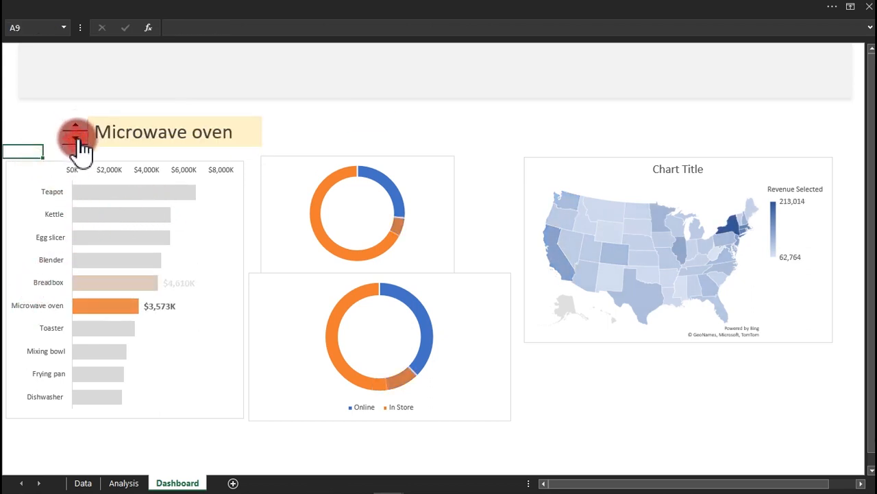
pyautogui.click(75, 139)
pyautogui.click(75, 139)
pyautogui.click(75, 139)
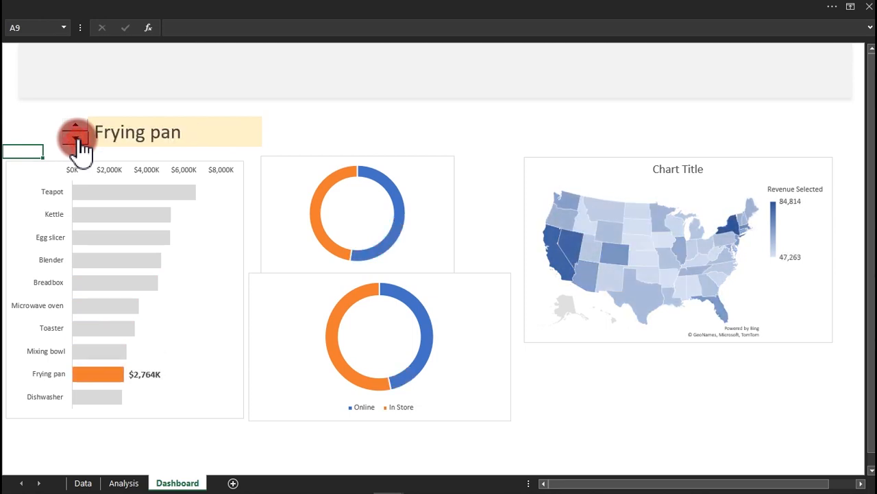
pyautogui.click(75, 139)
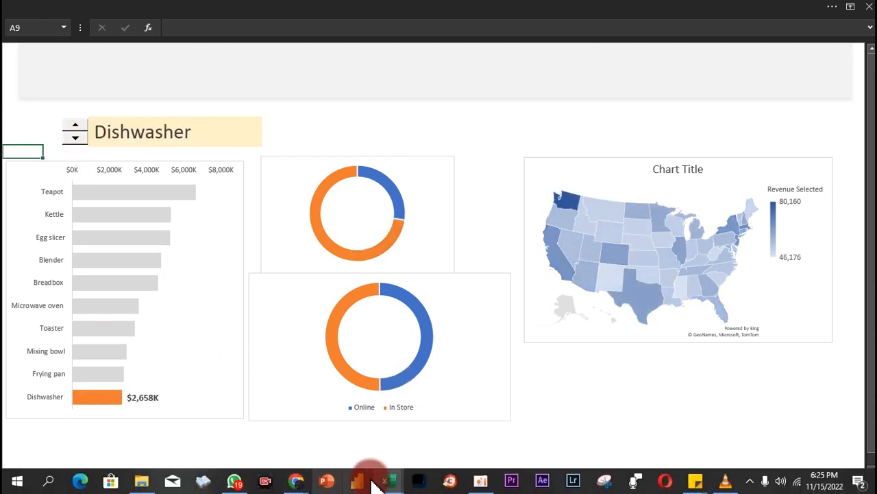
# Compare the finished Sales Dashboard workbook, stepping it to Blender and Breadbox, then return to Practice Y.
pyautogui.moveTo(388, 484)
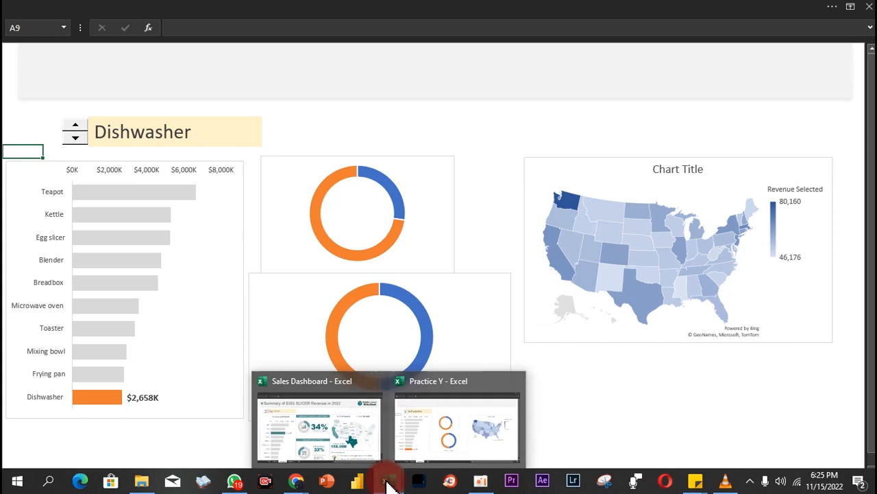
pyautogui.click(357, 439)
pyautogui.click(343, 127)
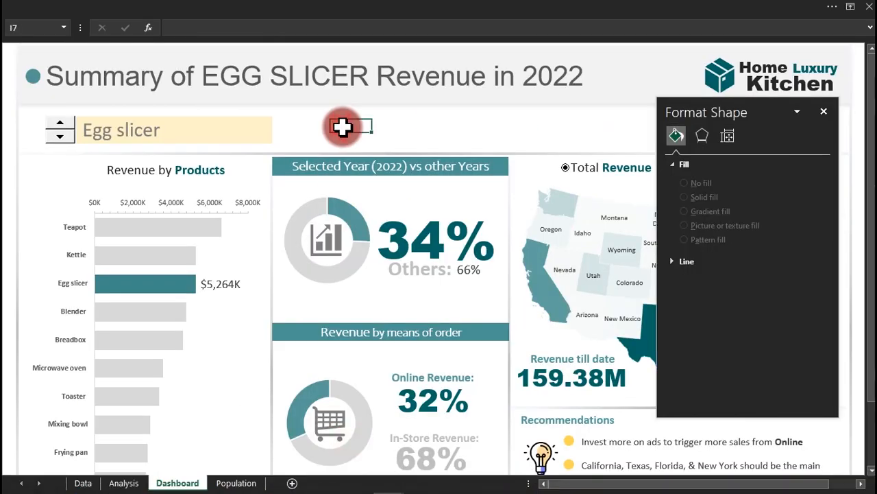
pyautogui.click(62, 137)
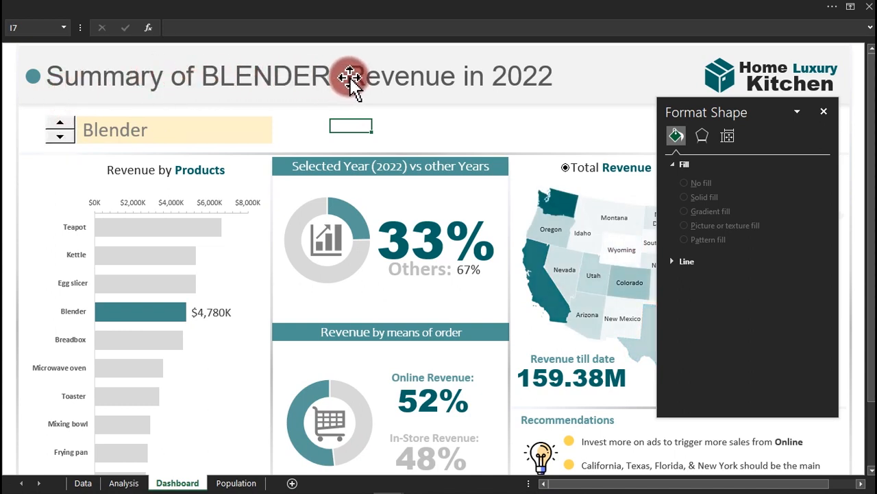
pyautogui.click(60, 137)
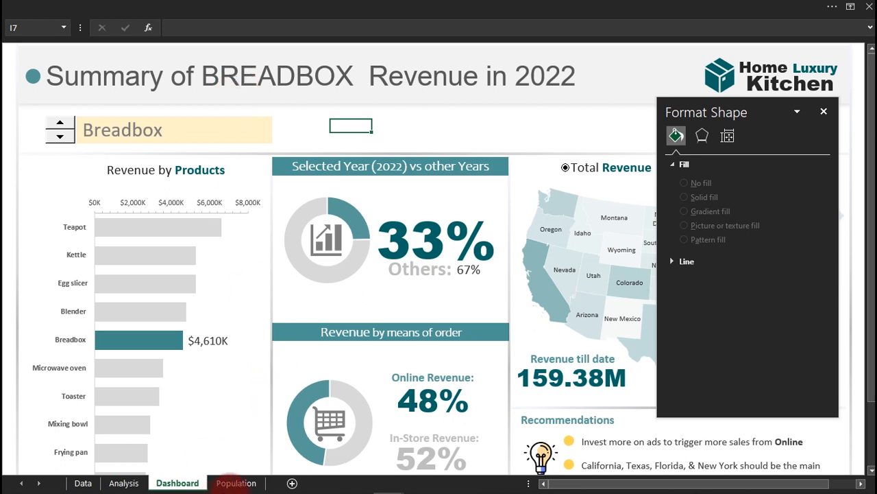
pyautogui.moveTo(343, 486)
pyautogui.moveTo(389, 483)
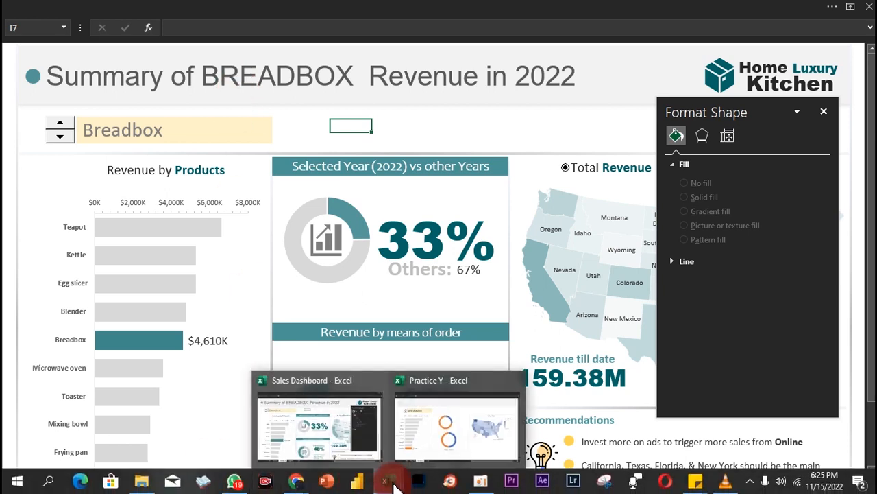
pyautogui.click(446, 444)
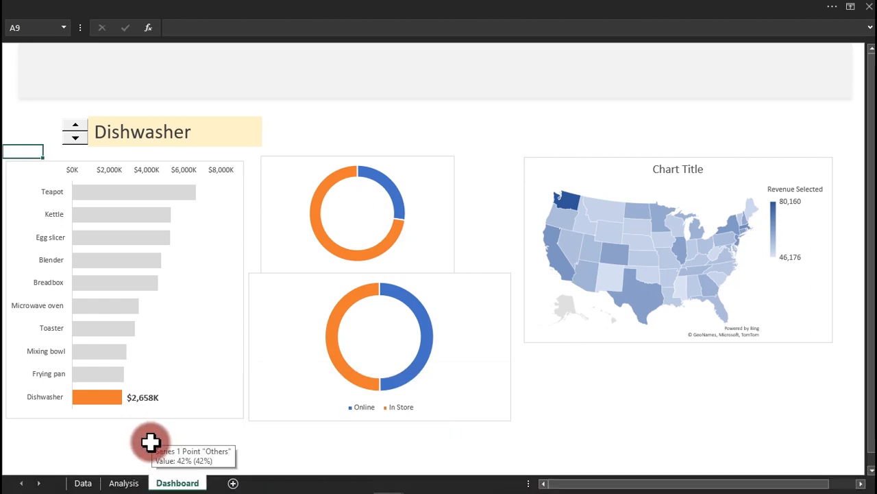
# On the Analysis sheet, add a bold 'Head caption' label in cell F3.
pyautogui.click(122, 481)
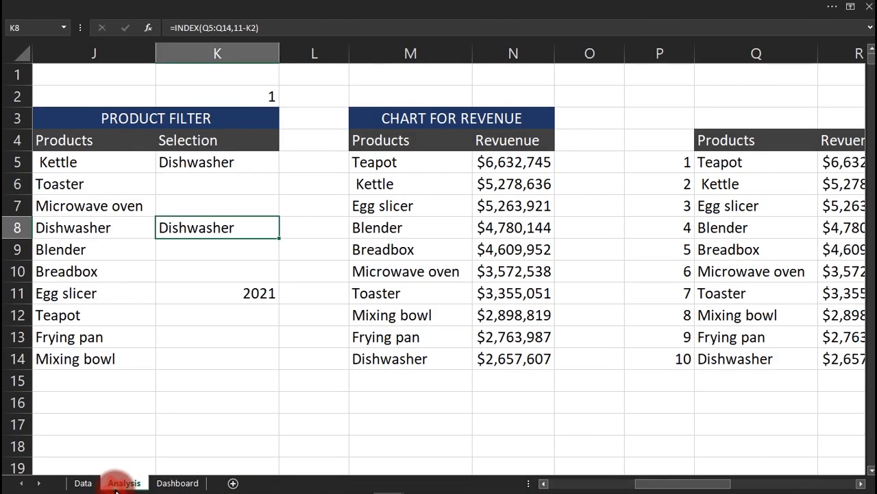
pyautogui.click(374, 409)
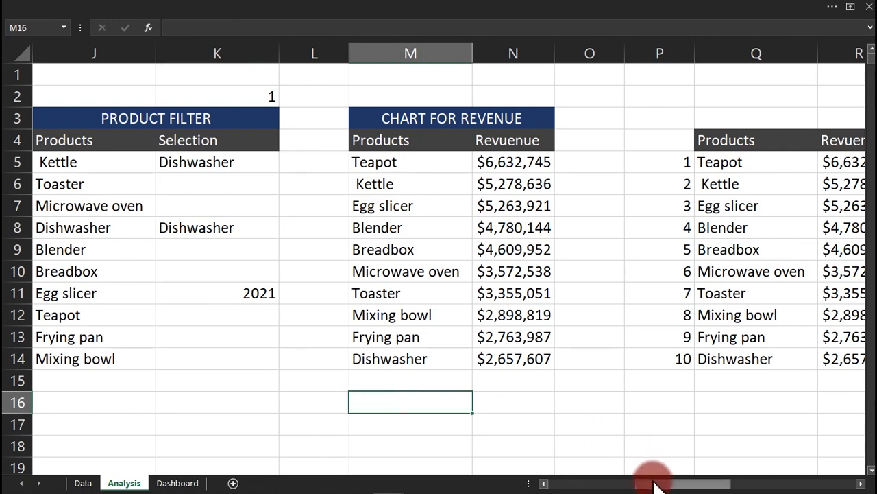
pyautogui.moveTo(654, 483); pyautogui.dragTo(590, 483)
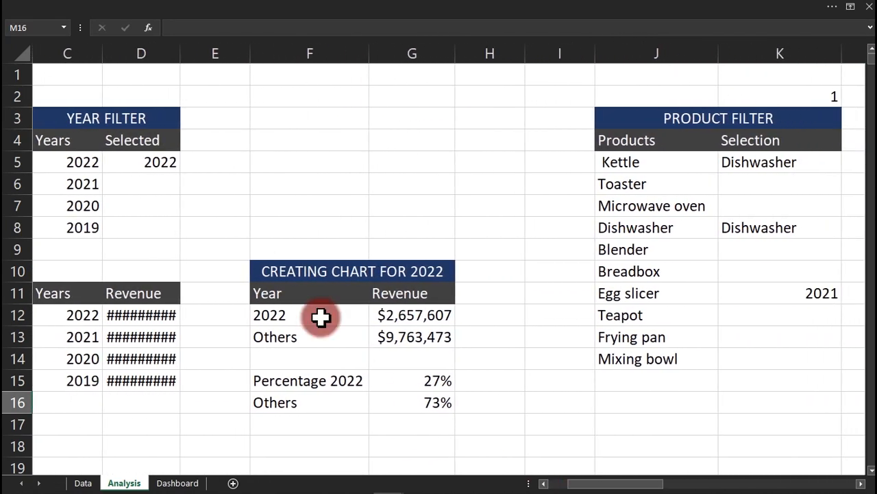
pyautogui.click(296, 122)
pyautogui.write('Head captio')
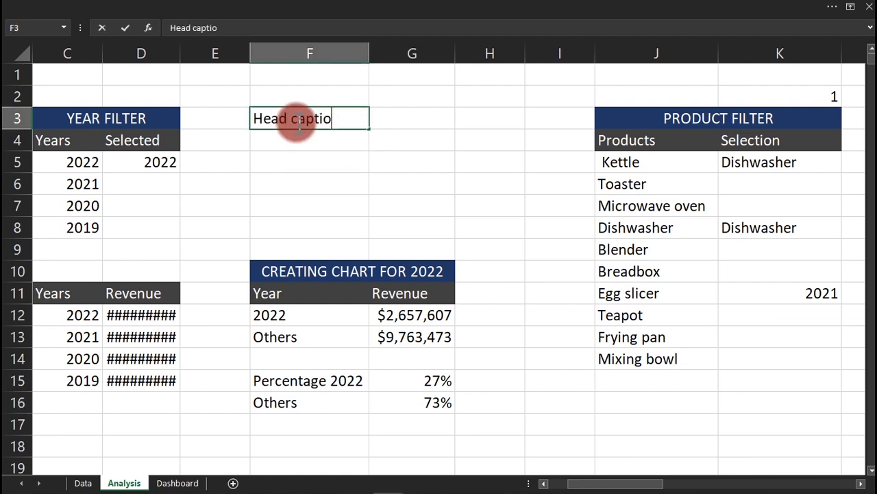
pyautogui.write('n')
pyautogui.hotkey('ctrl', 'Return')
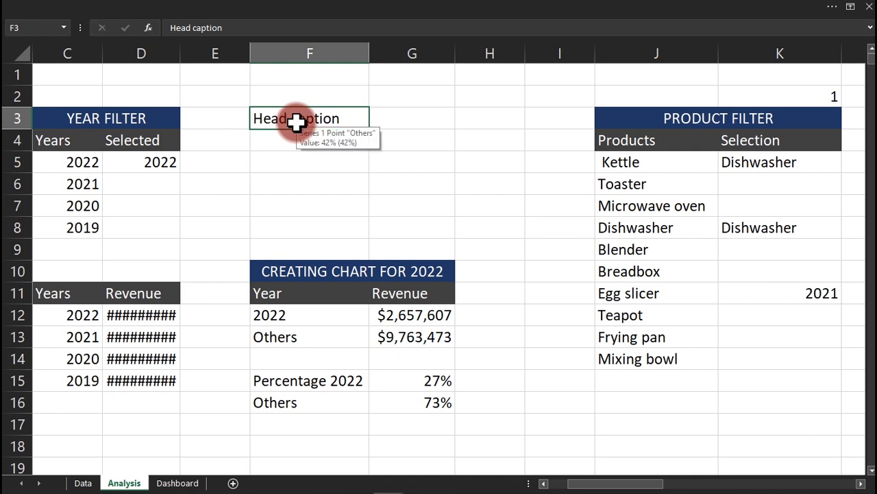
pyautogui.hotkey('ctrl', 'b')
pyautogui.press('Return')
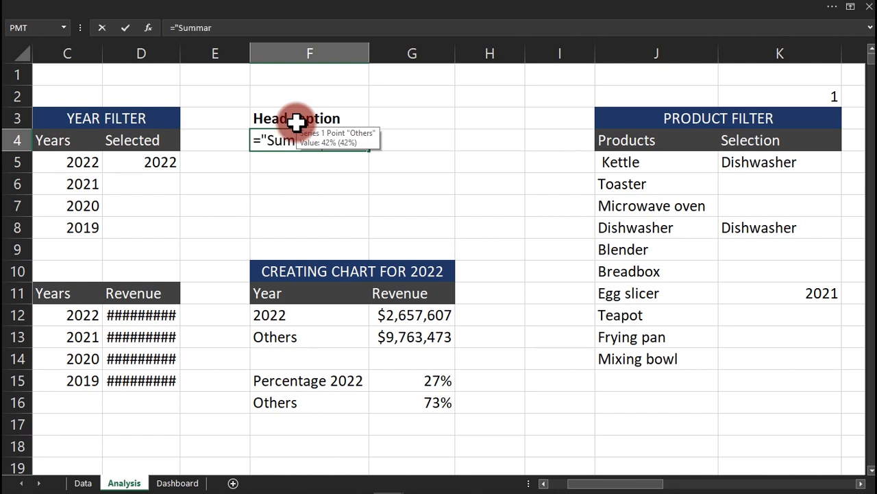
# Enter ="Summary for "&UPPER(K5)&" for the year "&D5 in F4.
pyautogui.write('="Summary')
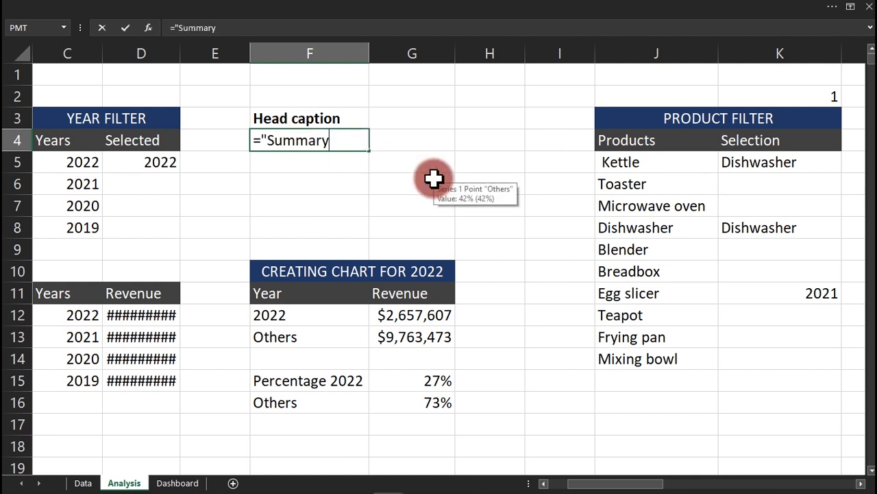
pyautogui.write(' for "&')
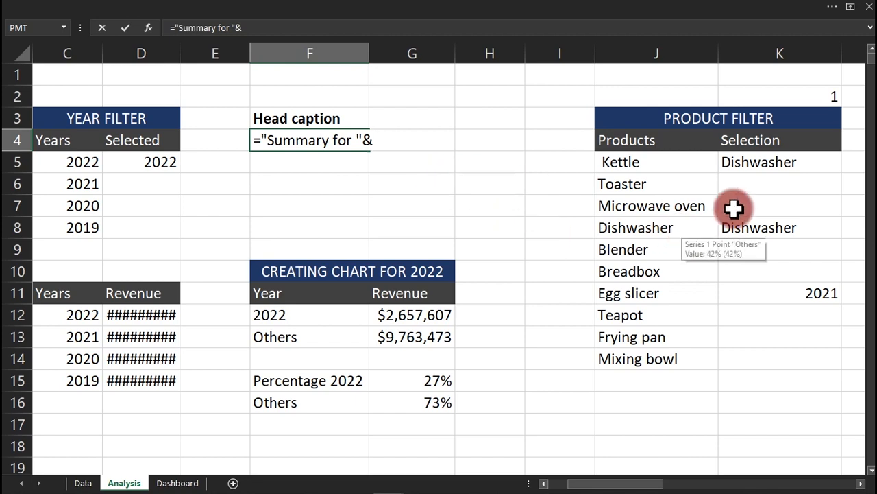
pyautogui.click(765, 164)
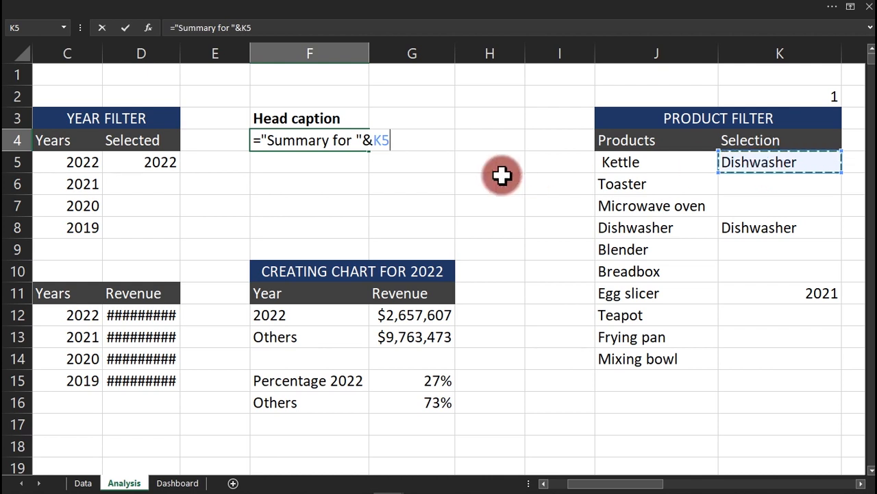
pyautogui.click(378, 141)
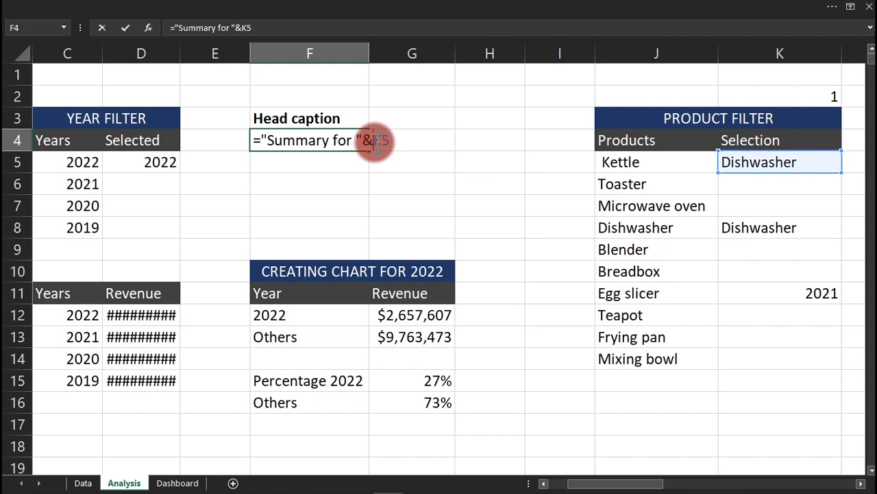
pyautogui.write('UPPER(K5')
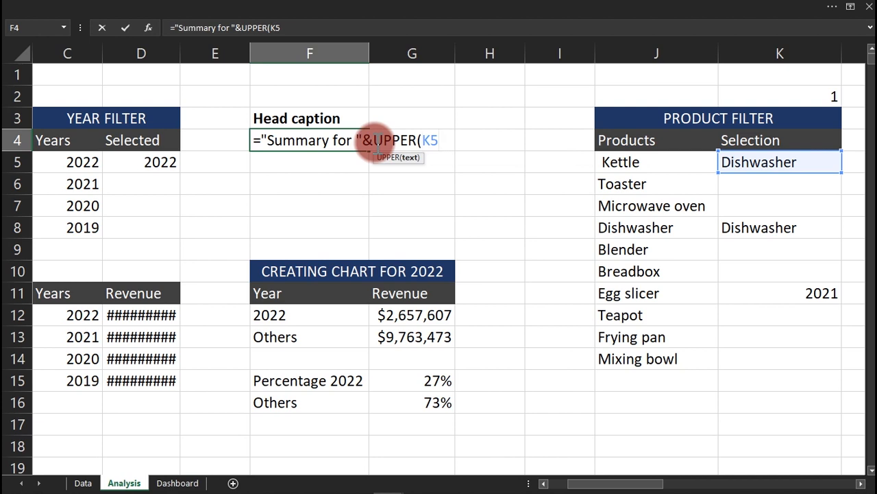
pyautogui.write(')')
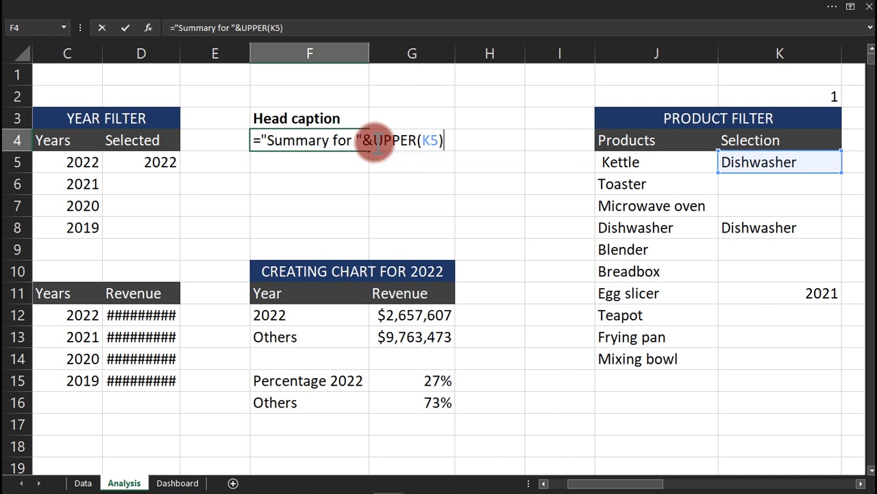
pyautogui.write('&')
pyautogui.write('" for the ')
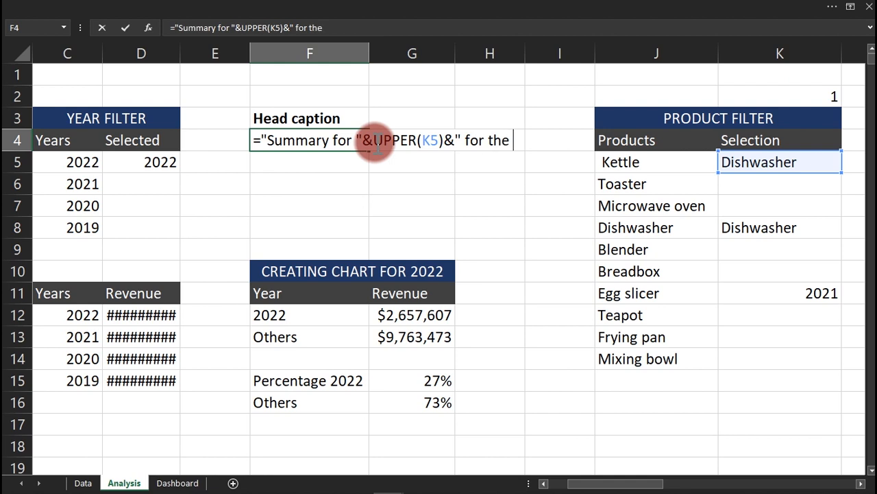
pyautogui.write('year "')
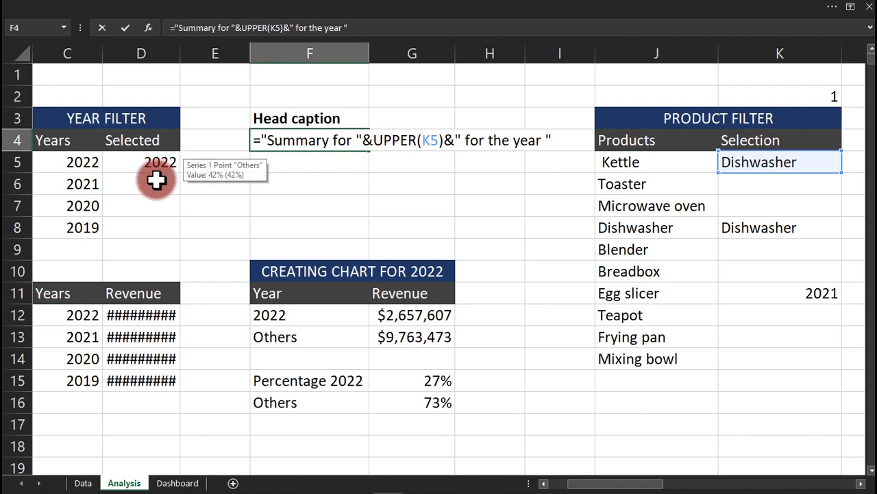
pyautogui.click(170, 162)
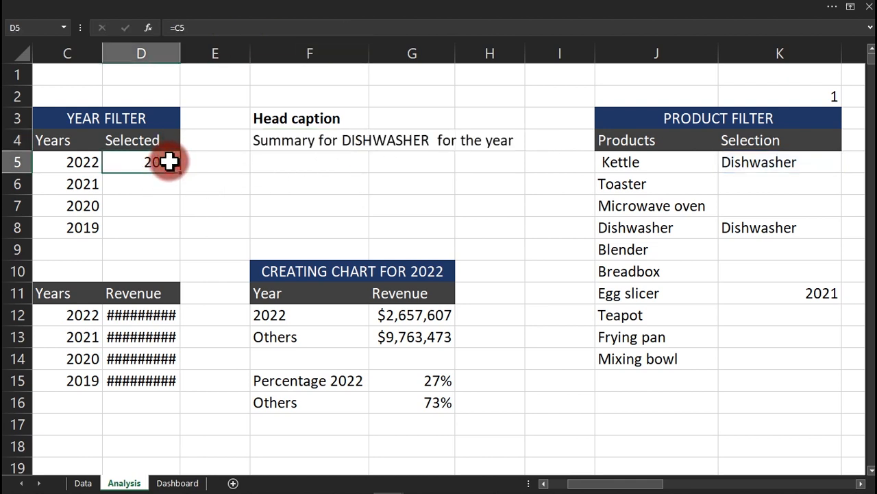
pyautogui.doubleClick(291, 142)
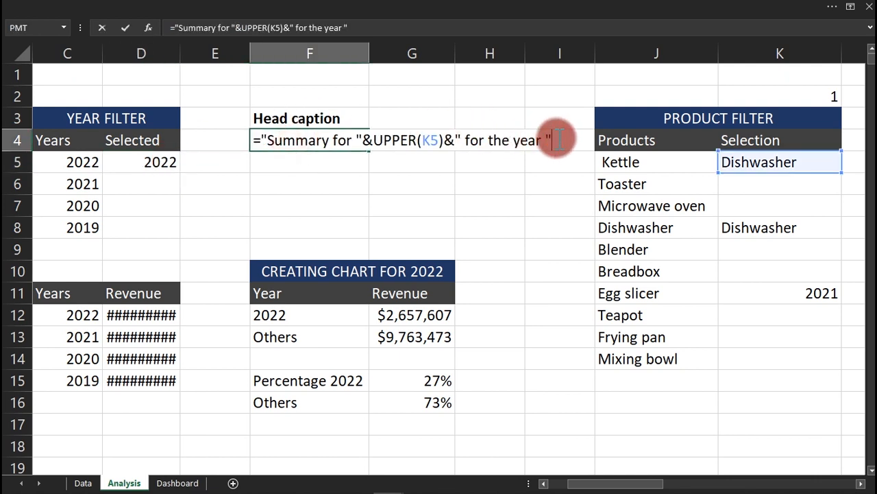
pyautogui.write('&')
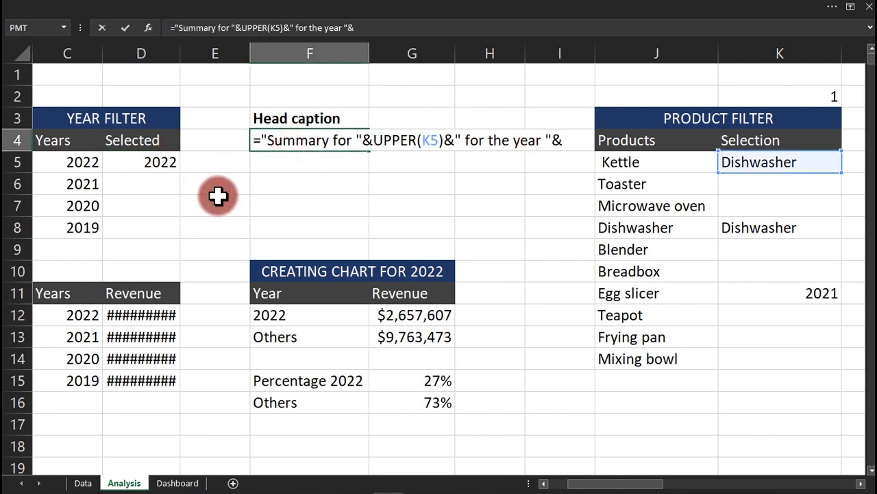
pyautogui.click(154, 164)
pyautogui.press('Return')
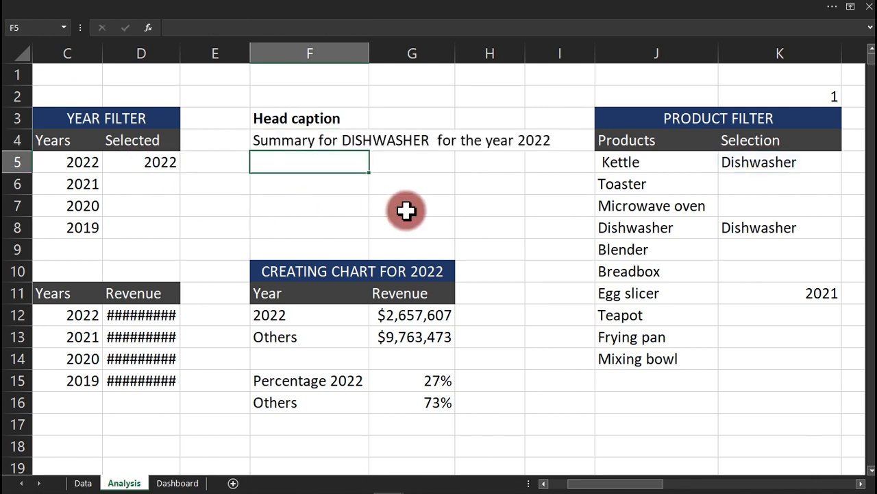
# Copy the Dishwasher product label box into the Dashboard's top banner.
pyautogui.click(177, 481)
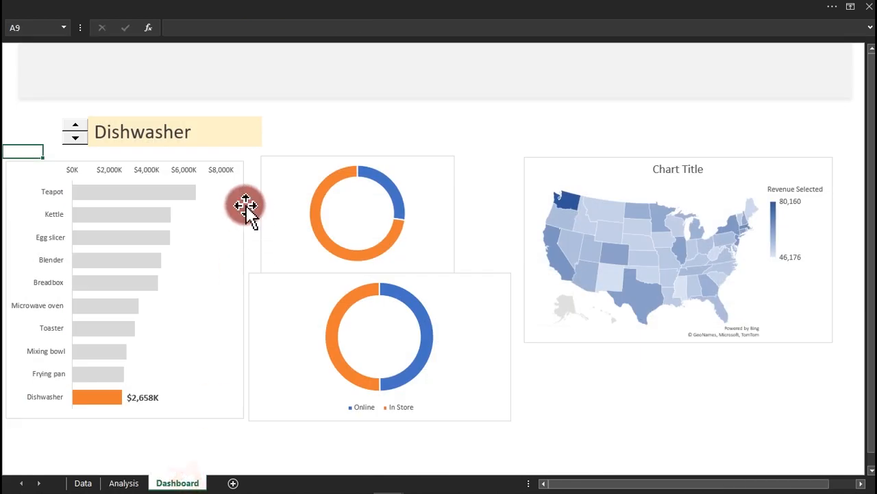
pyautogui.click(242, 135)
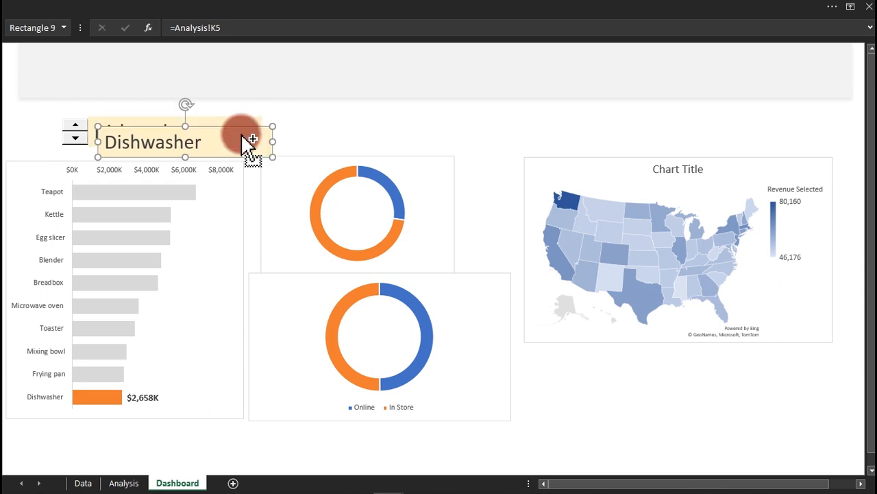
pyautogui.moveTo(235, 148); pyautogui.dragTo(507, 73)
pyautogui.click(207, 9)
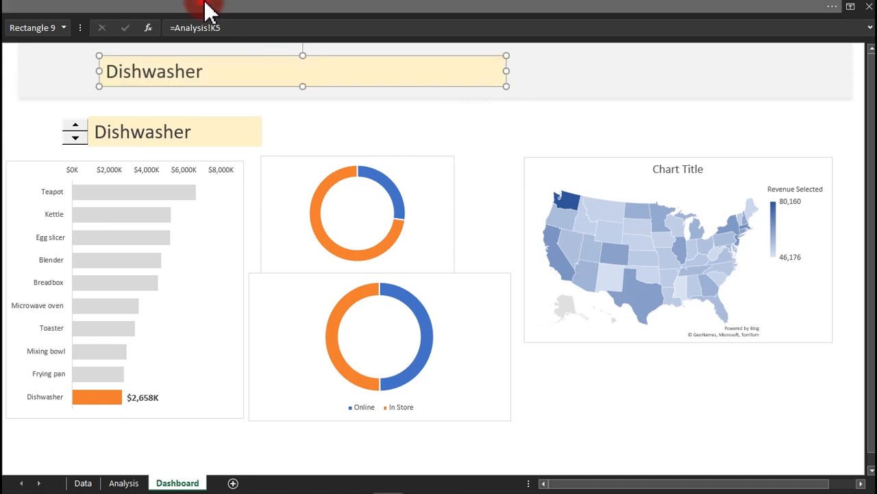
pyautogui.click(461, 32)
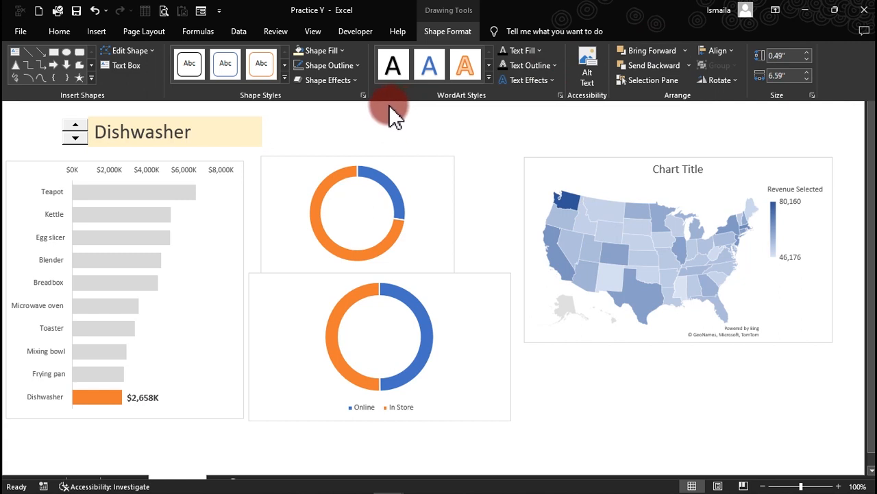
pyautogui.click(353, 139)
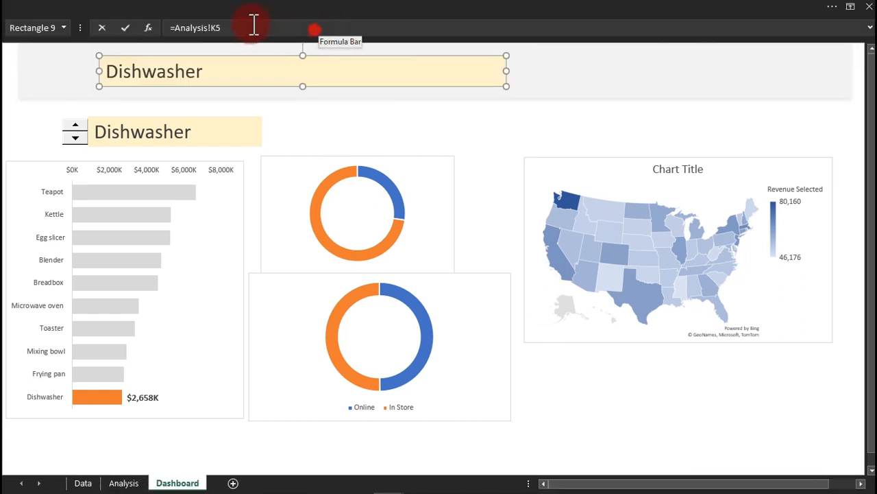
# Link the new banner box's text to =Analysis!F4.
pyautogui.click(194, 28)
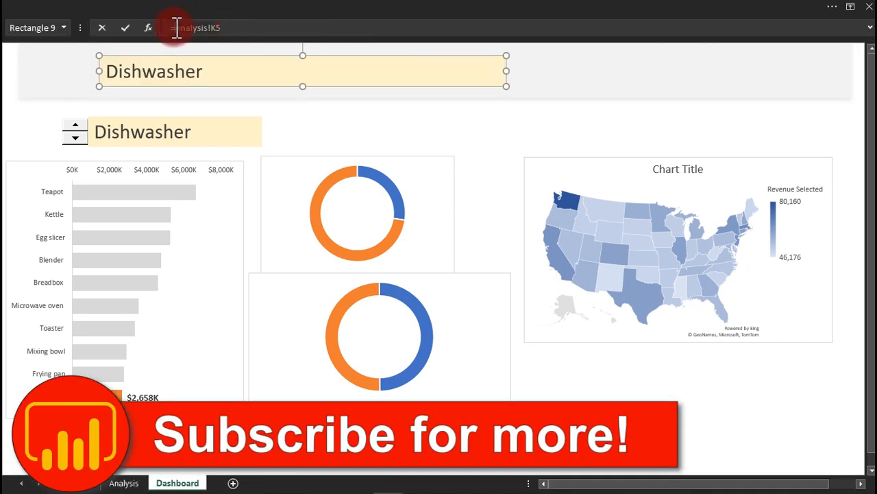
pyautogui.click(124, 482)
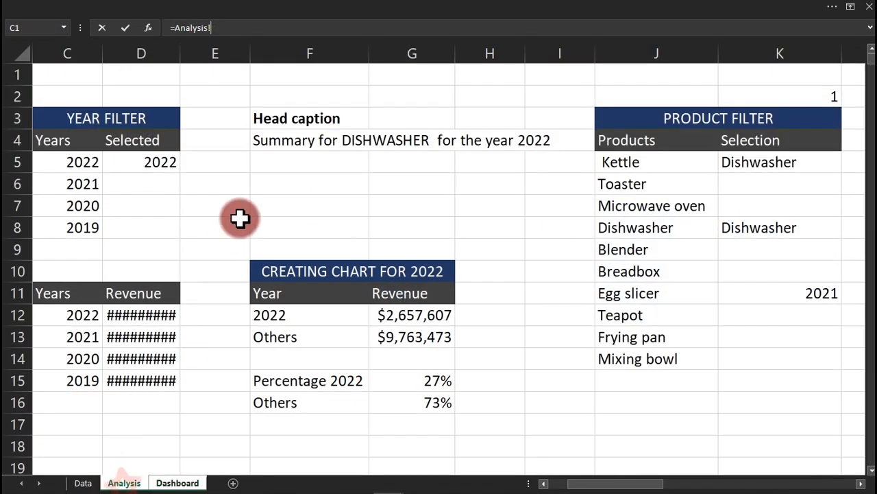
pyautogui.click(272, 141)
pyautogui.press('Return')
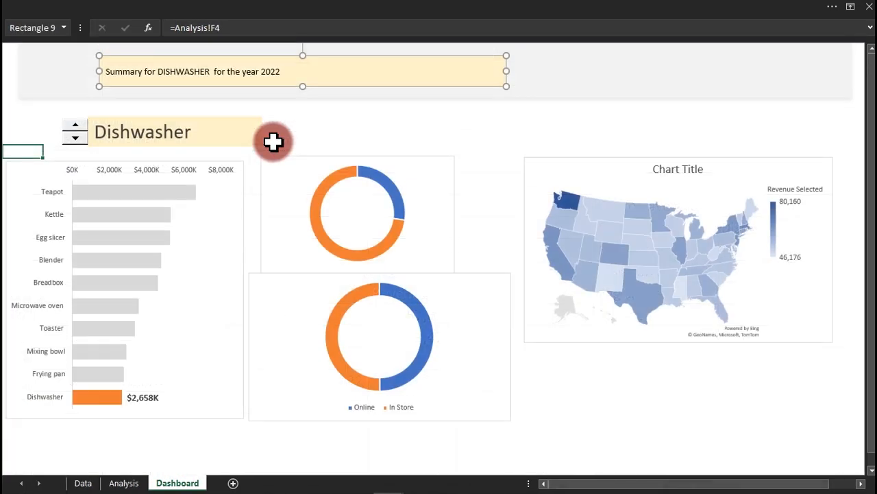
pyautogui.click(199, 144)
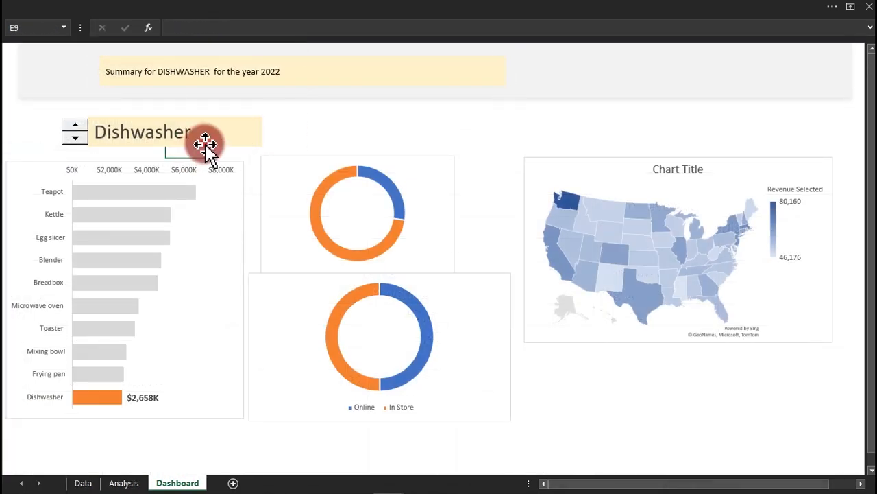
# Apply the Dishwasher label's formatting to the title box with Format Painter.
pyautogui.click(205, 150)
pyautogui.click(68, 10)
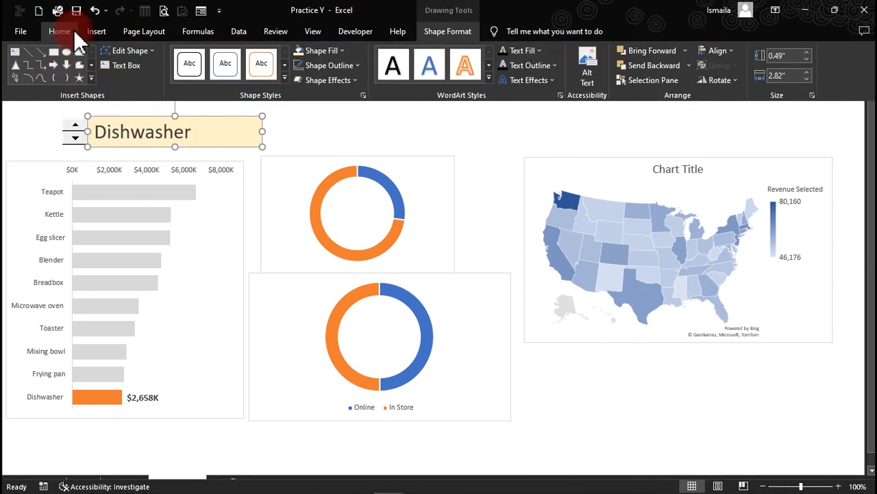
pyautogui.click(59, 32)
pyautogui.click(39, 79)
pyautogui.click(337, 135)
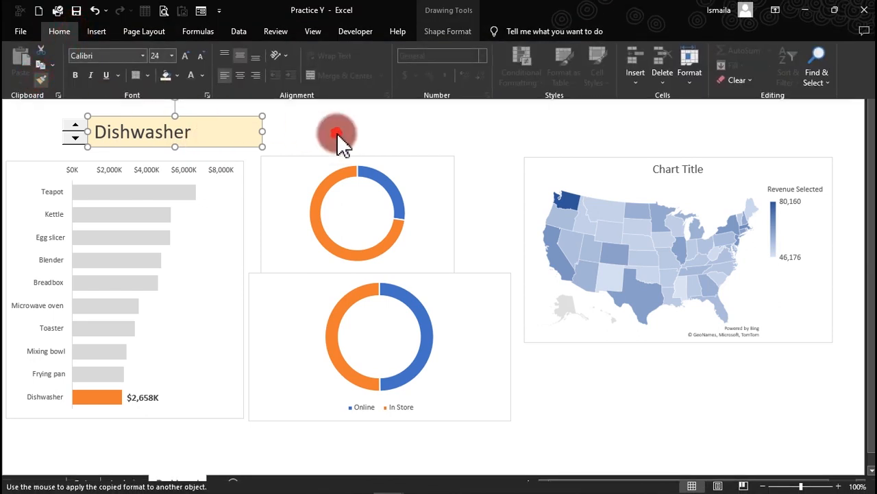
pyautogui.click(219, 78)
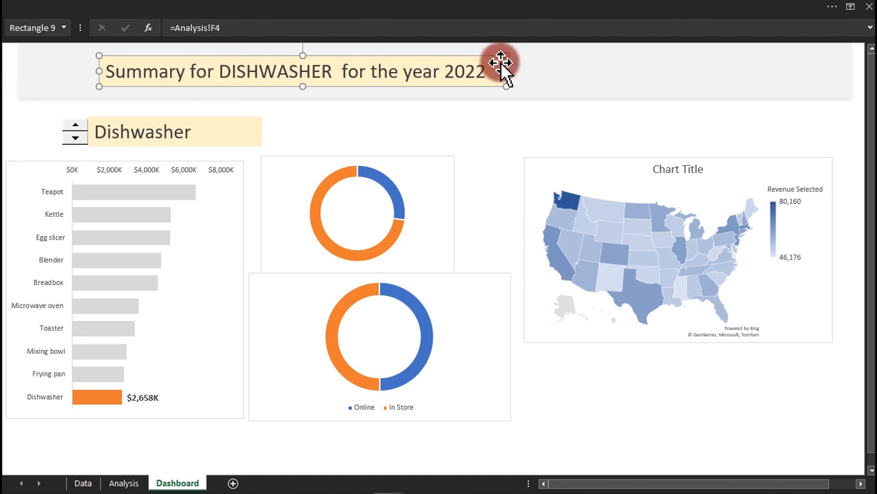
# Widen the title box to fit its text and set it to No fill.
pyautogui.moveTo(507, 70); pyautogui.dragTo(581, 71)
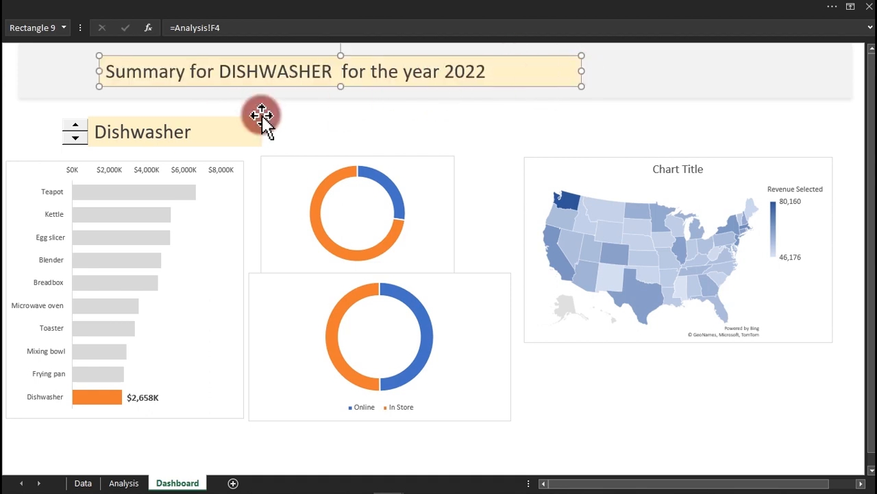
pyautogui.doubleClick(212, 96)
pyautogui.click(374, 117)
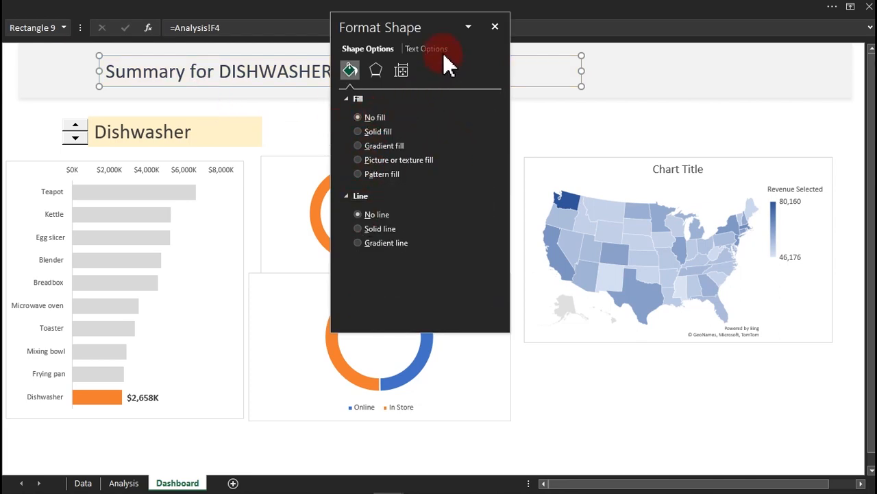
pyautogui.moveTo(432, 20); pyautogui.dragTo(602, 105)
pyautogui.click(473, 114)
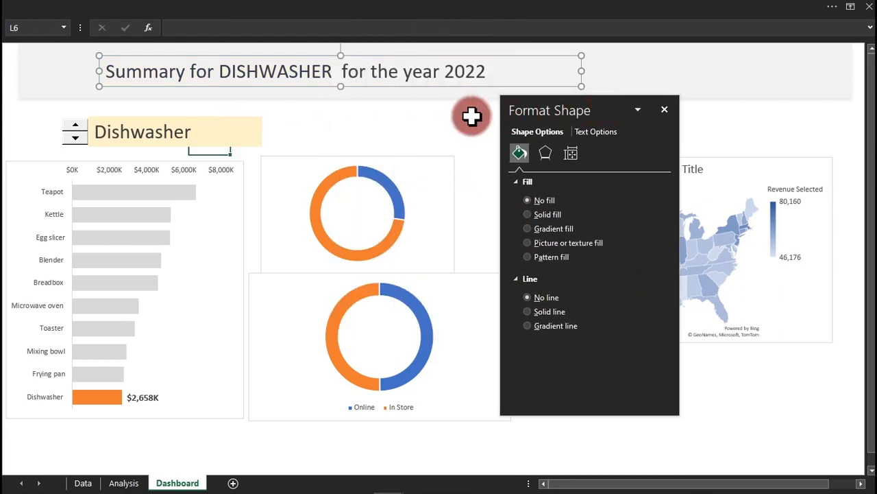
# Step the product selection past Frying pan to Microwave oven.
pyautogui.click(76, 128)
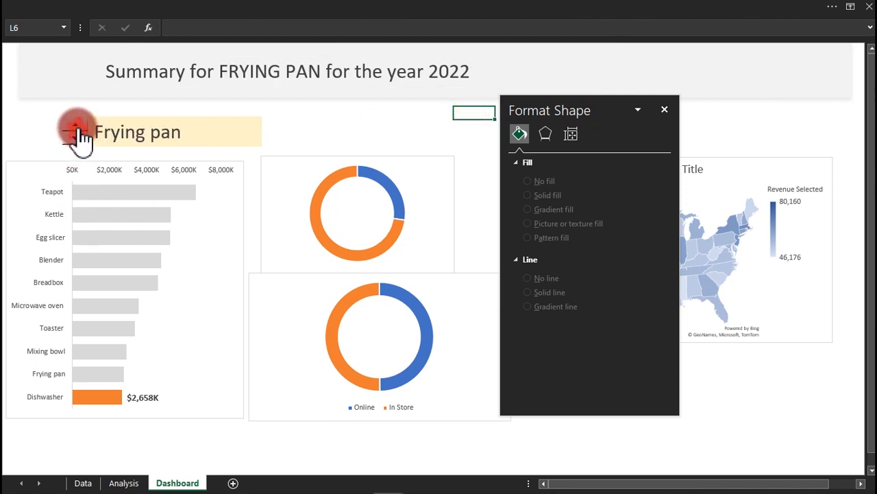
pyautogui.click(76, 127)
pyautogui.click(76, 127)
pyautogui.click(77, 127)
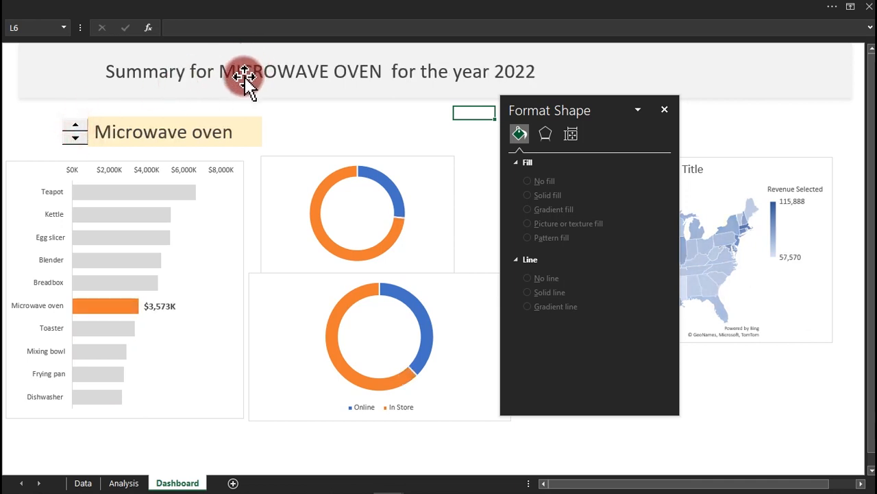
# Close the Format Shape pane and bring the Sales Dashboard workbook forward.
pyautogui.click(663, 110)
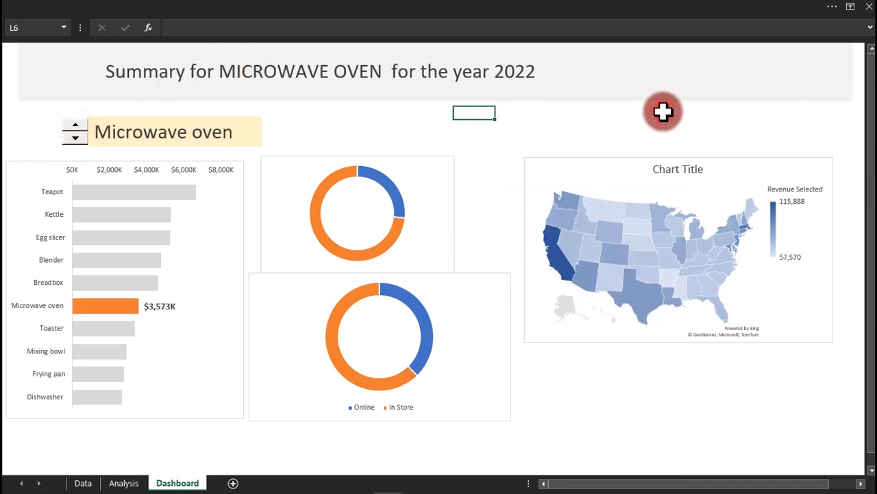
pyautogui.moveTo(388, 479)
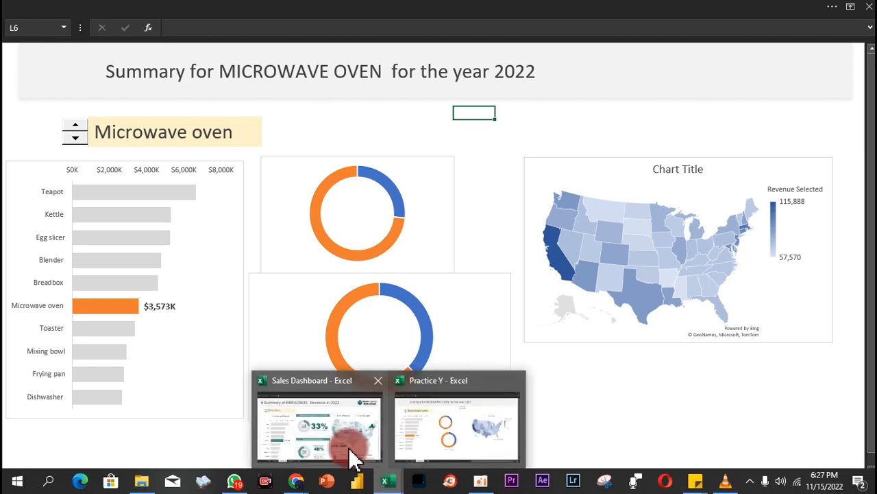
pyautogui.click(351, 453)
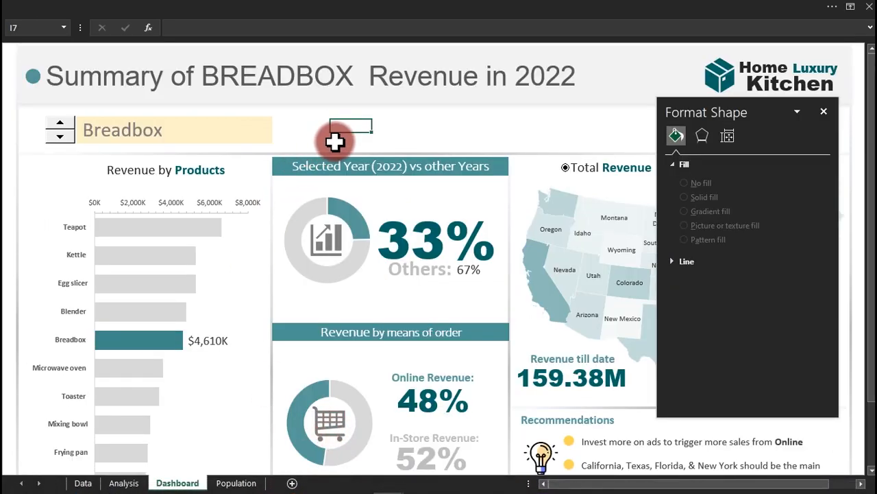